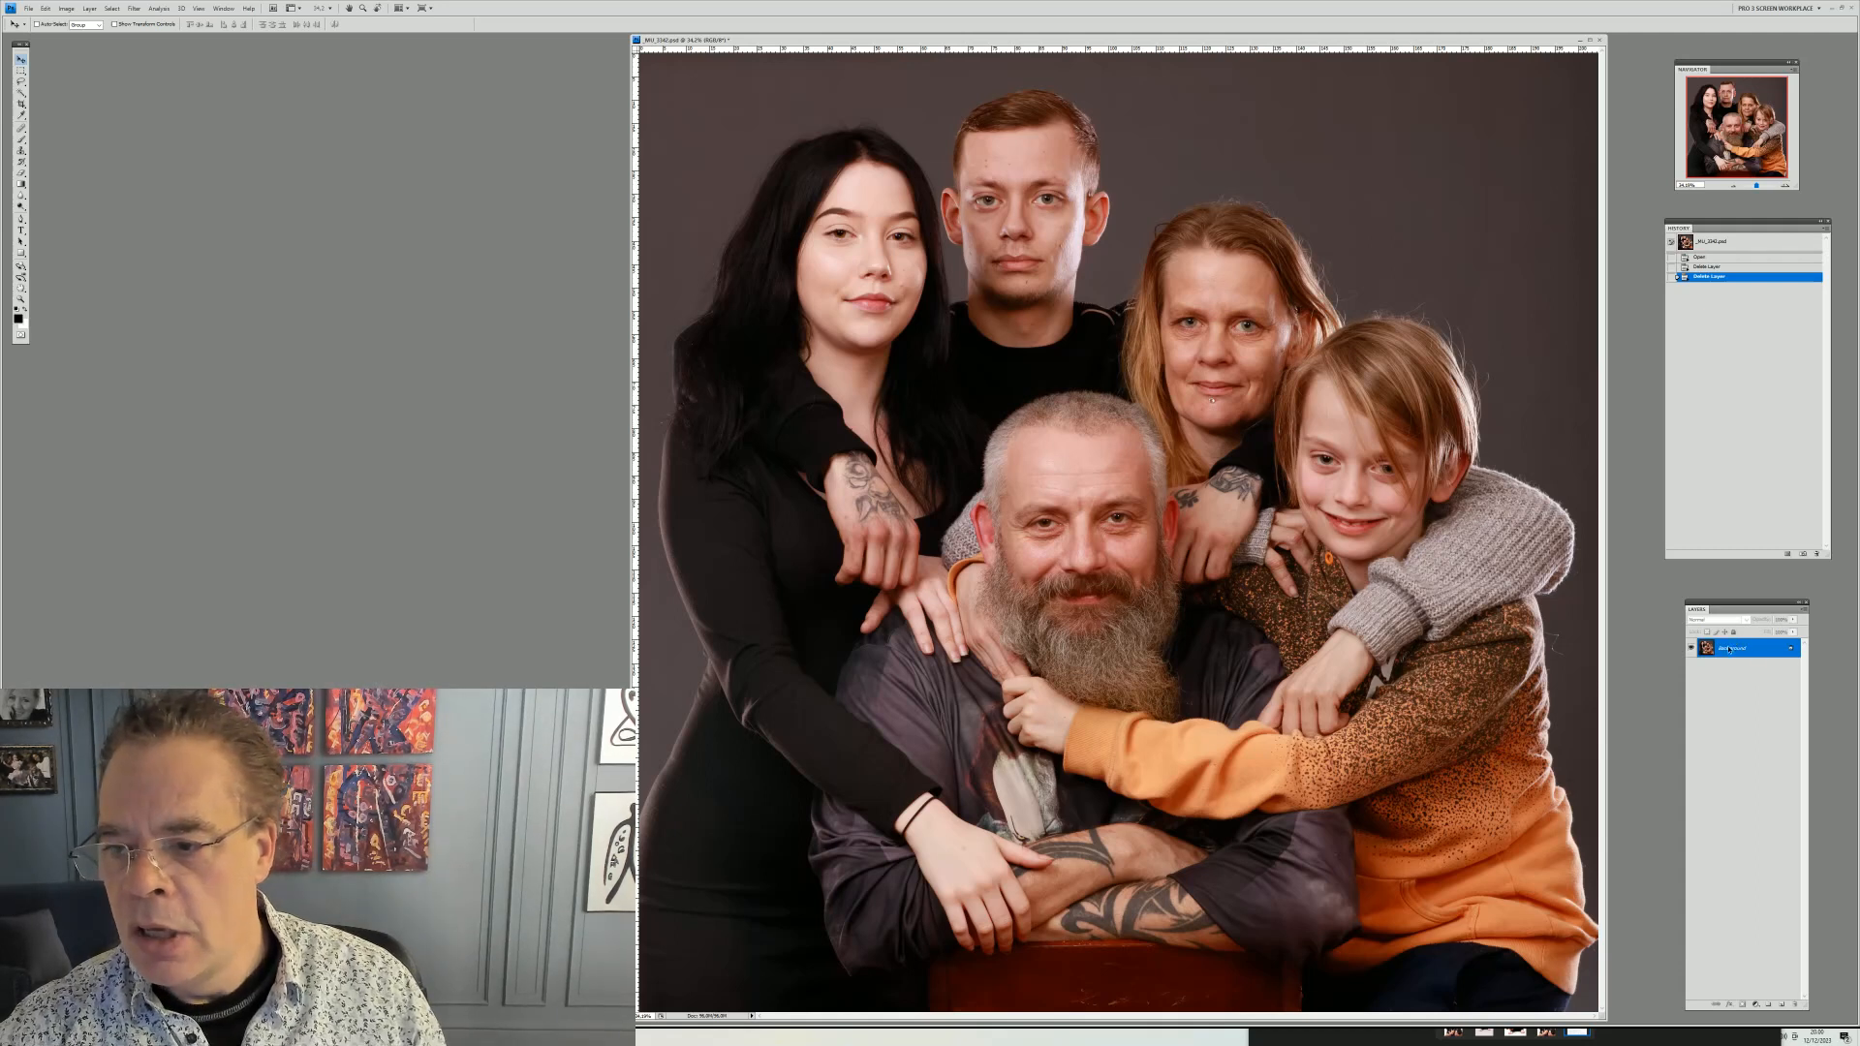
Duplicate the Background layer
right_click(1733, 657)
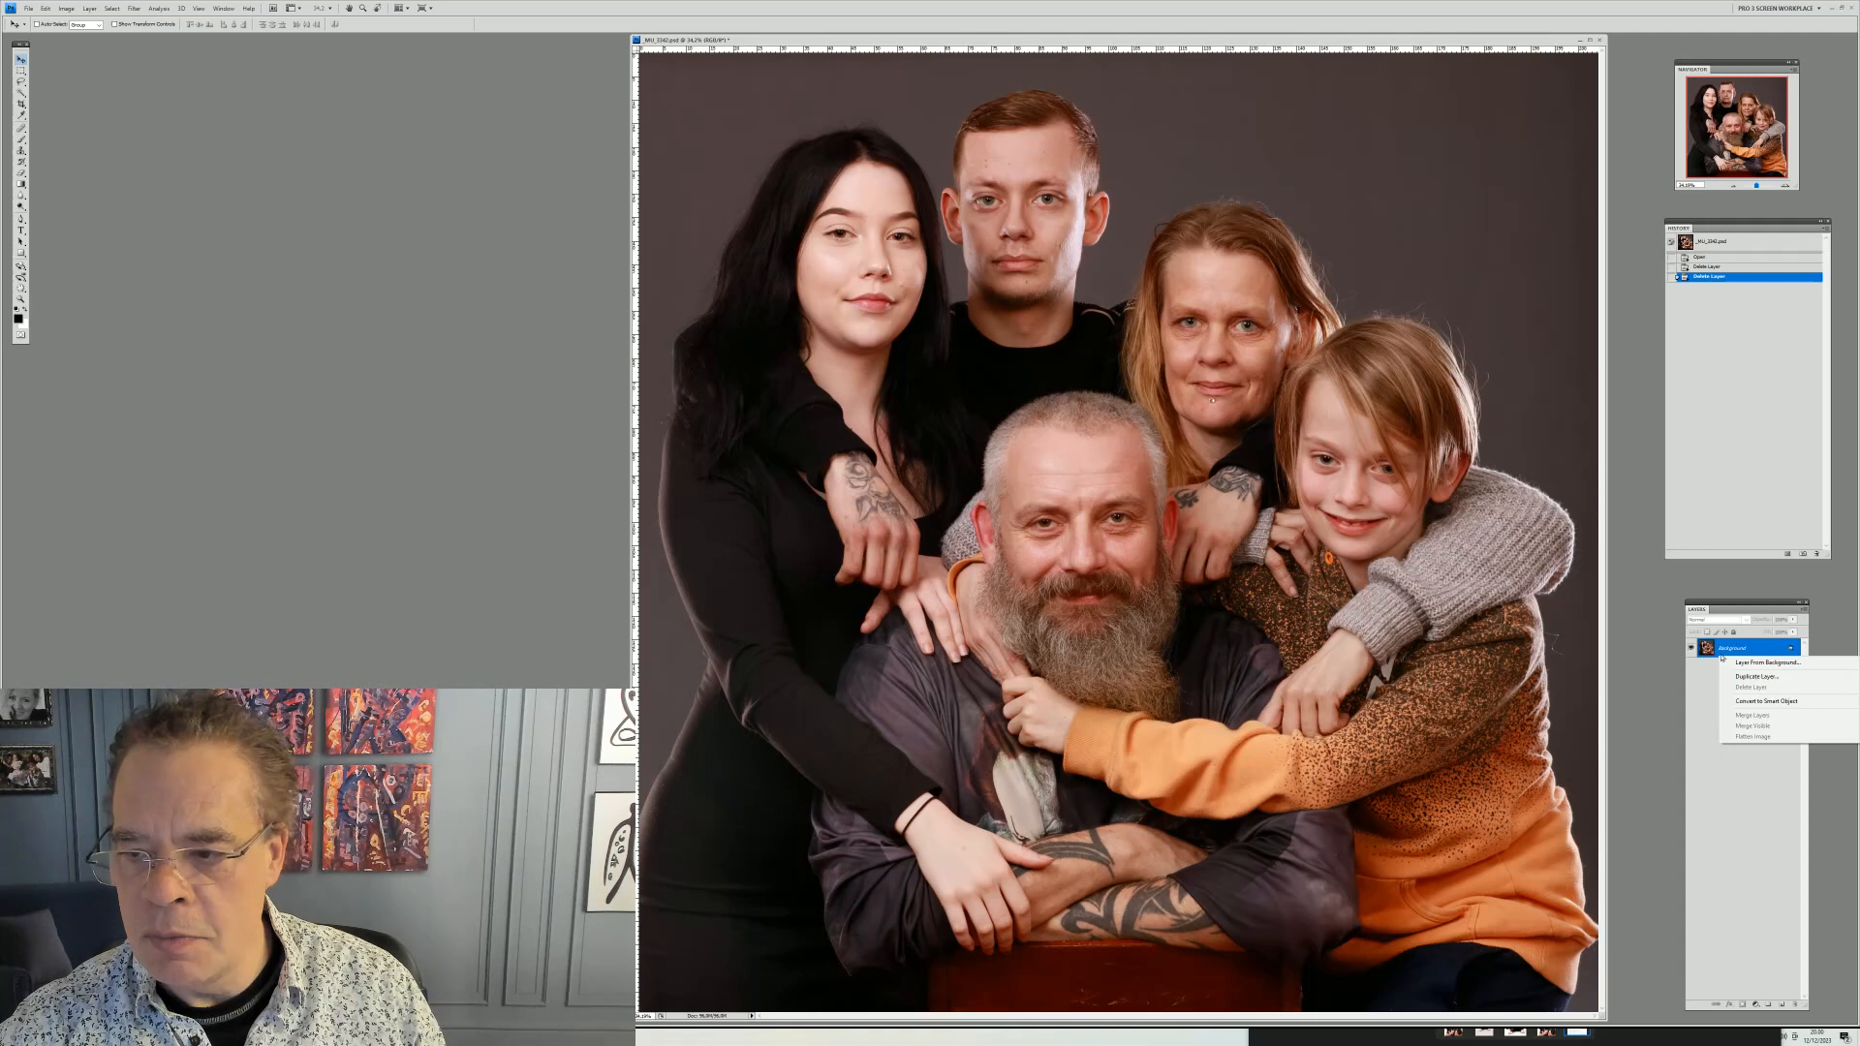
left_click(1753, 676)
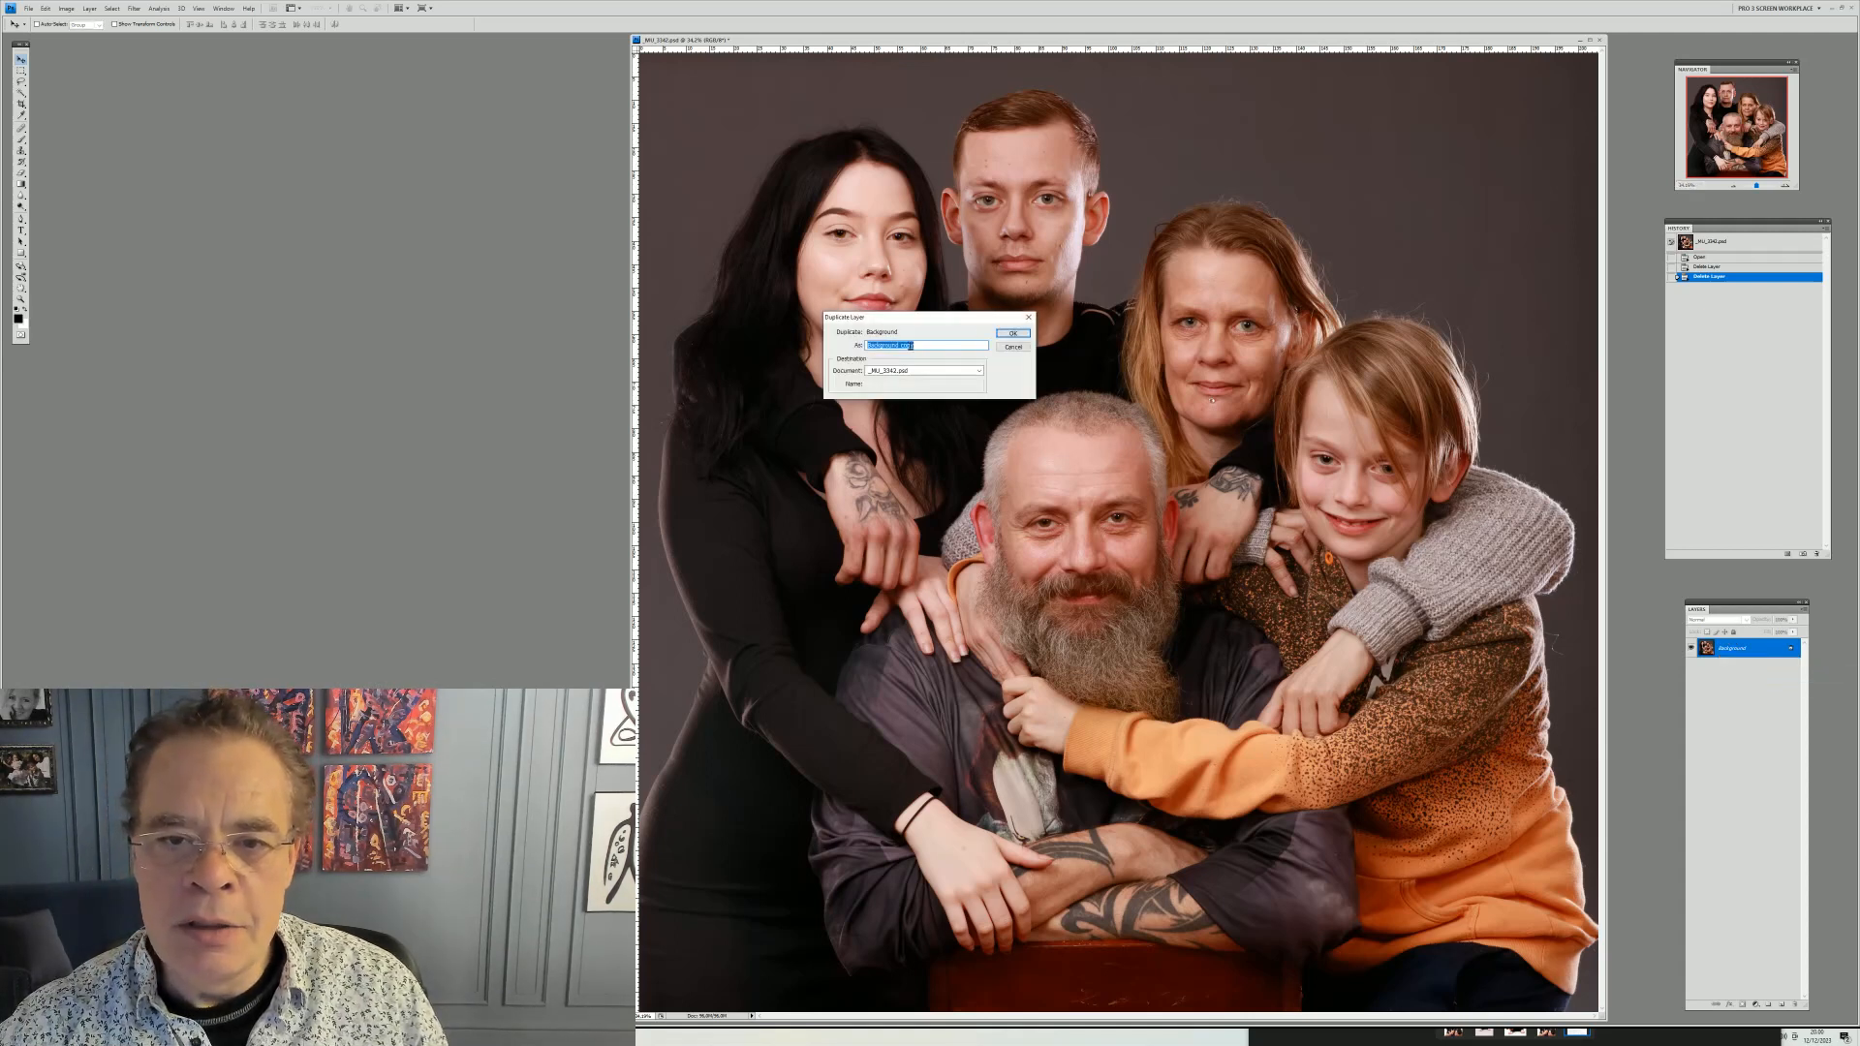
left_click(1015, 334)
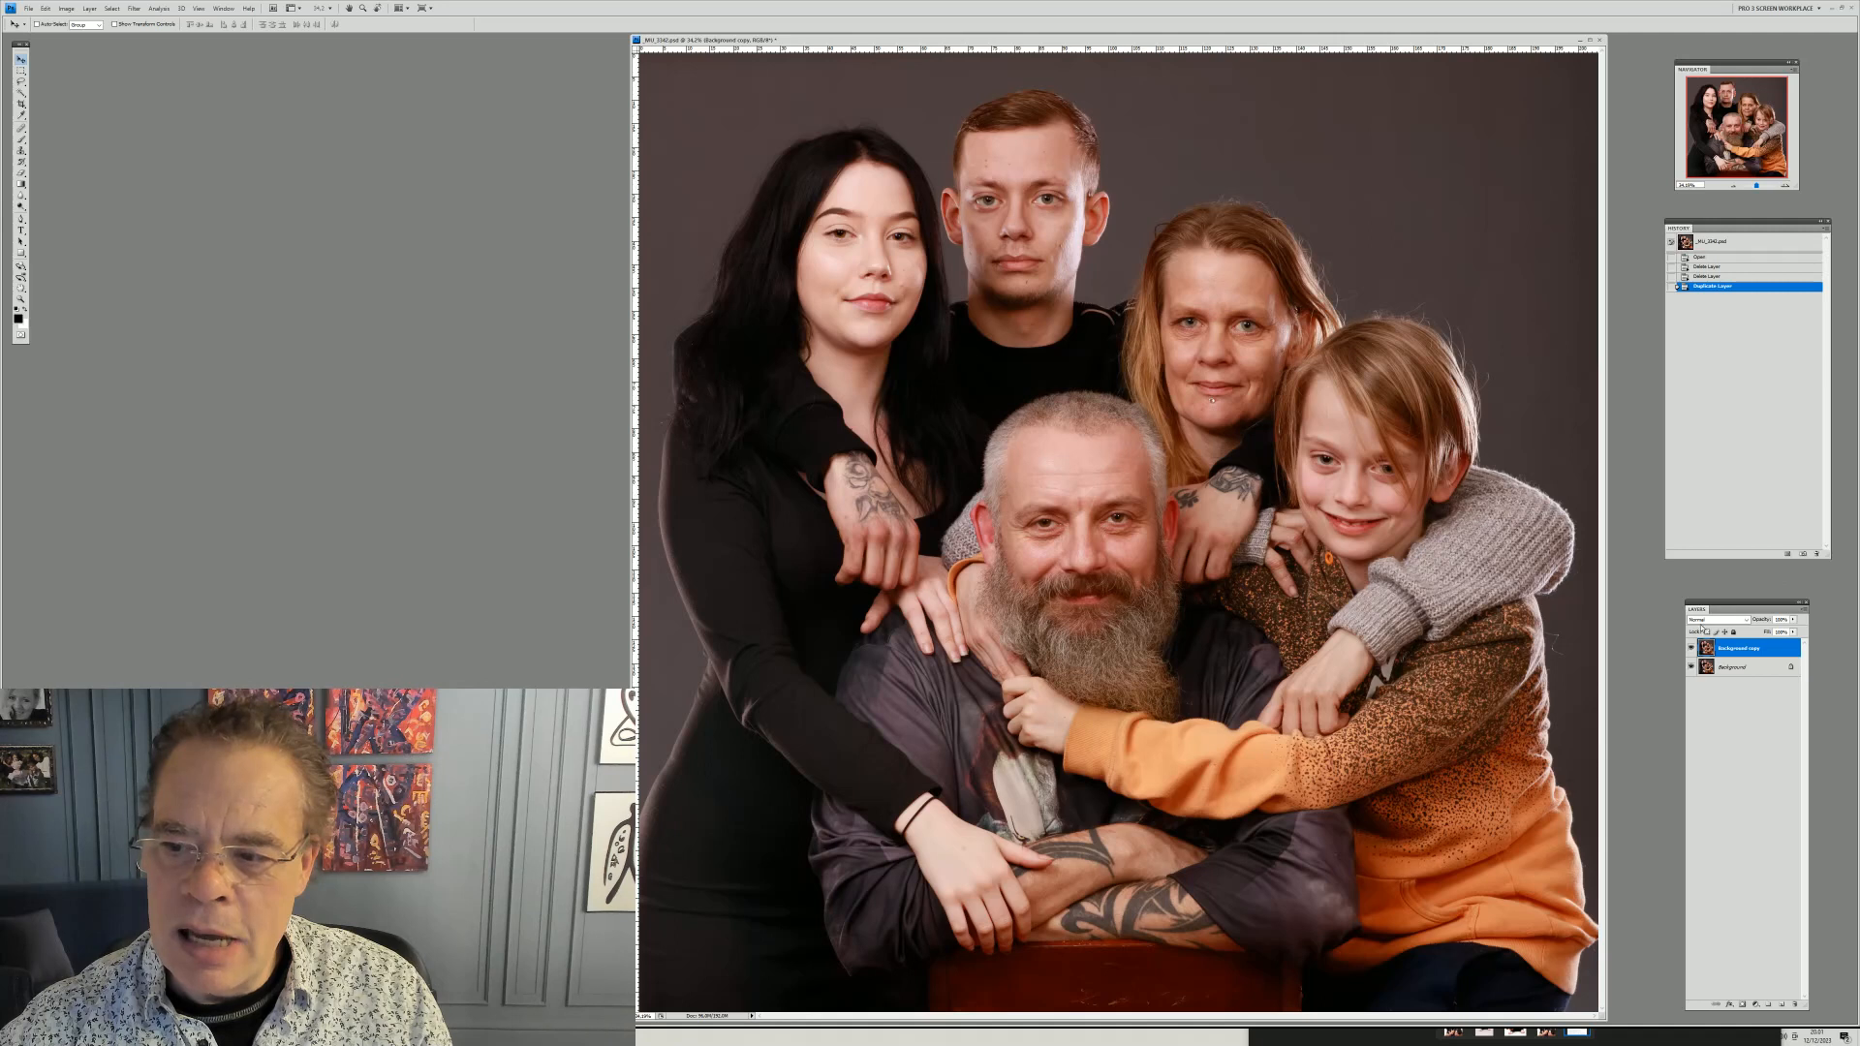
Add a new Curves adjustment layer above the background copy
left_click(89, 9)
mouse_move(160, 95)
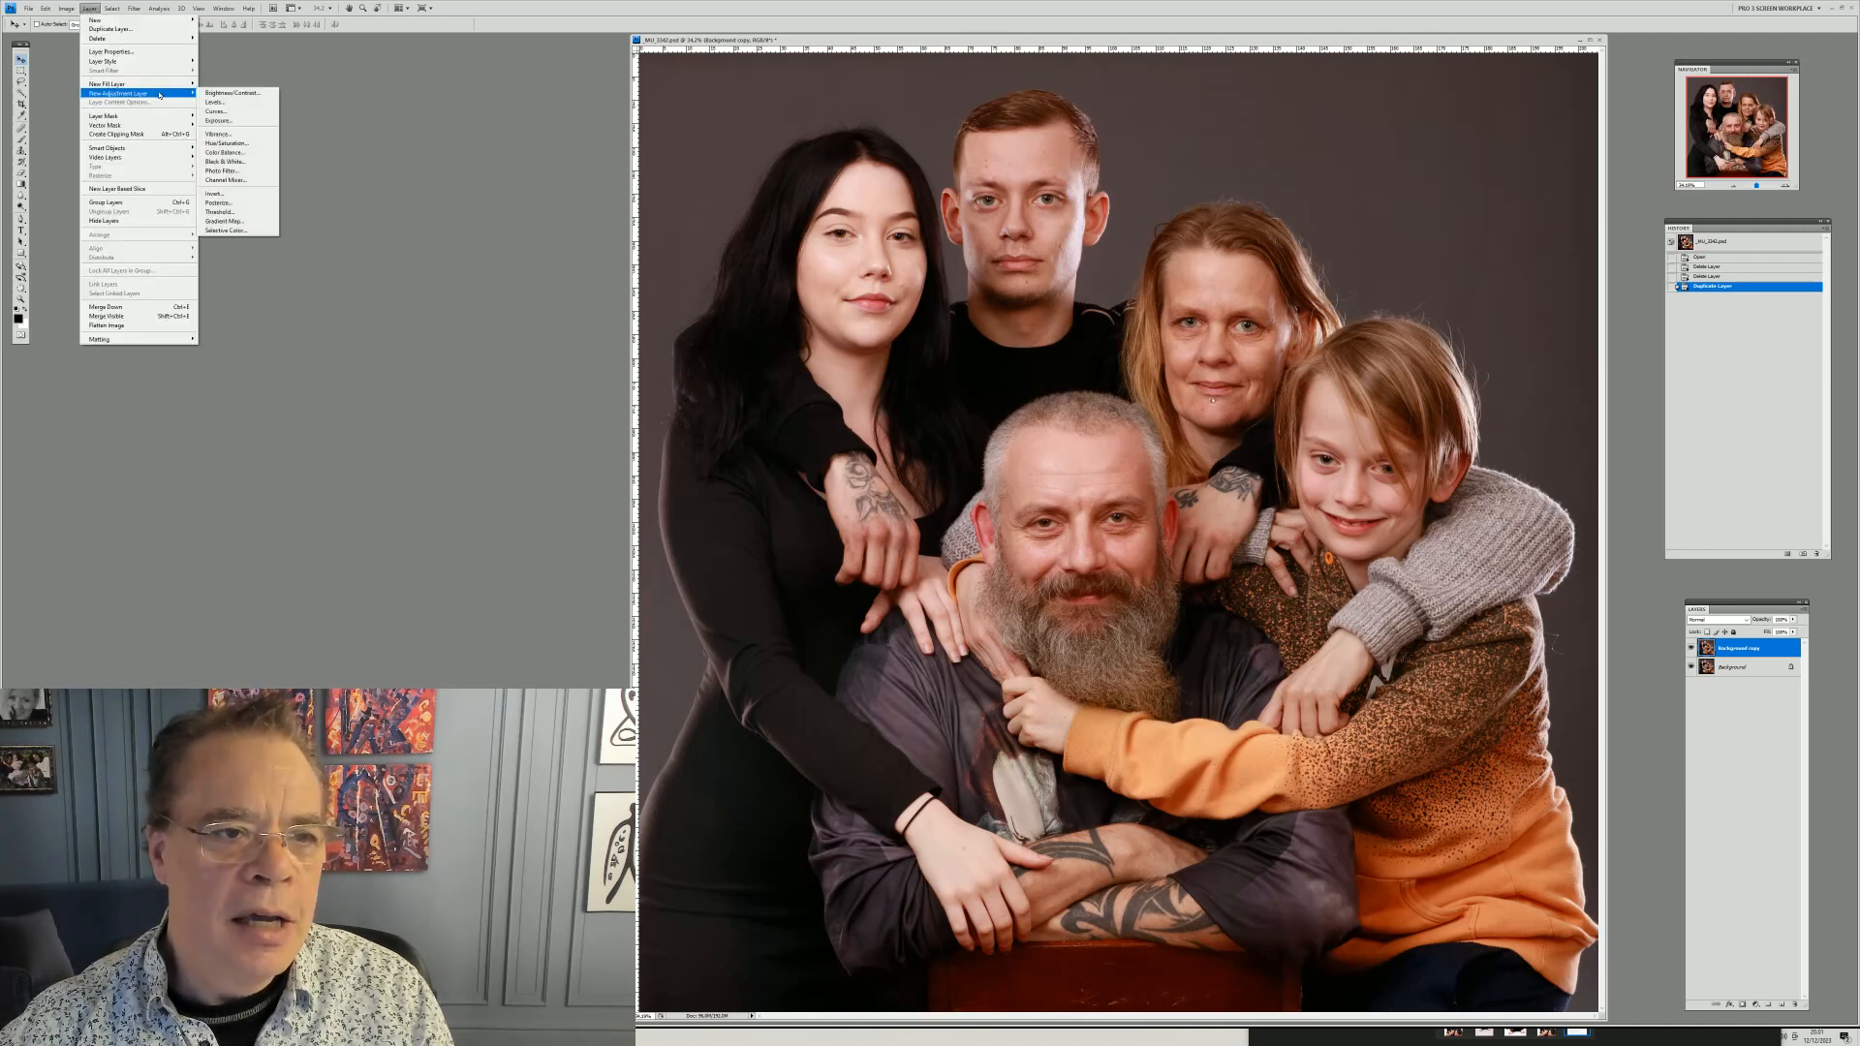
left_click(216, 111)
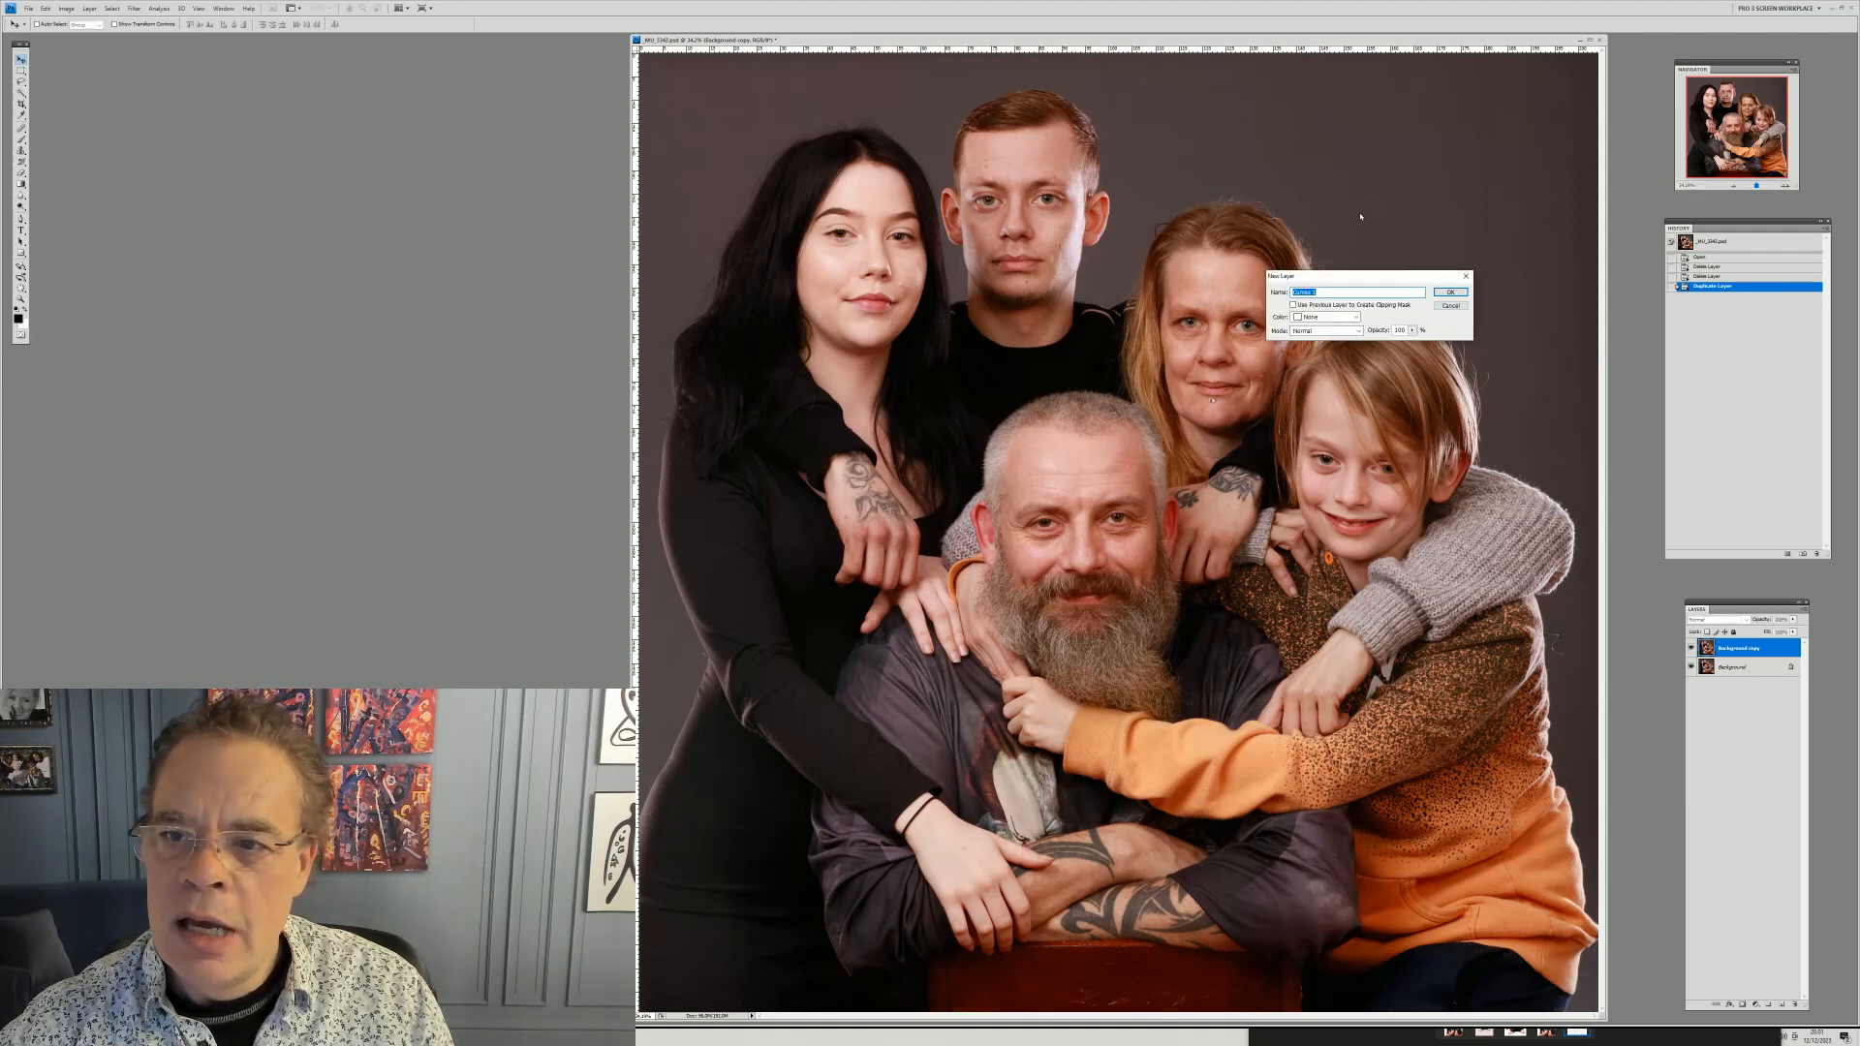
left_click(1448, 290)
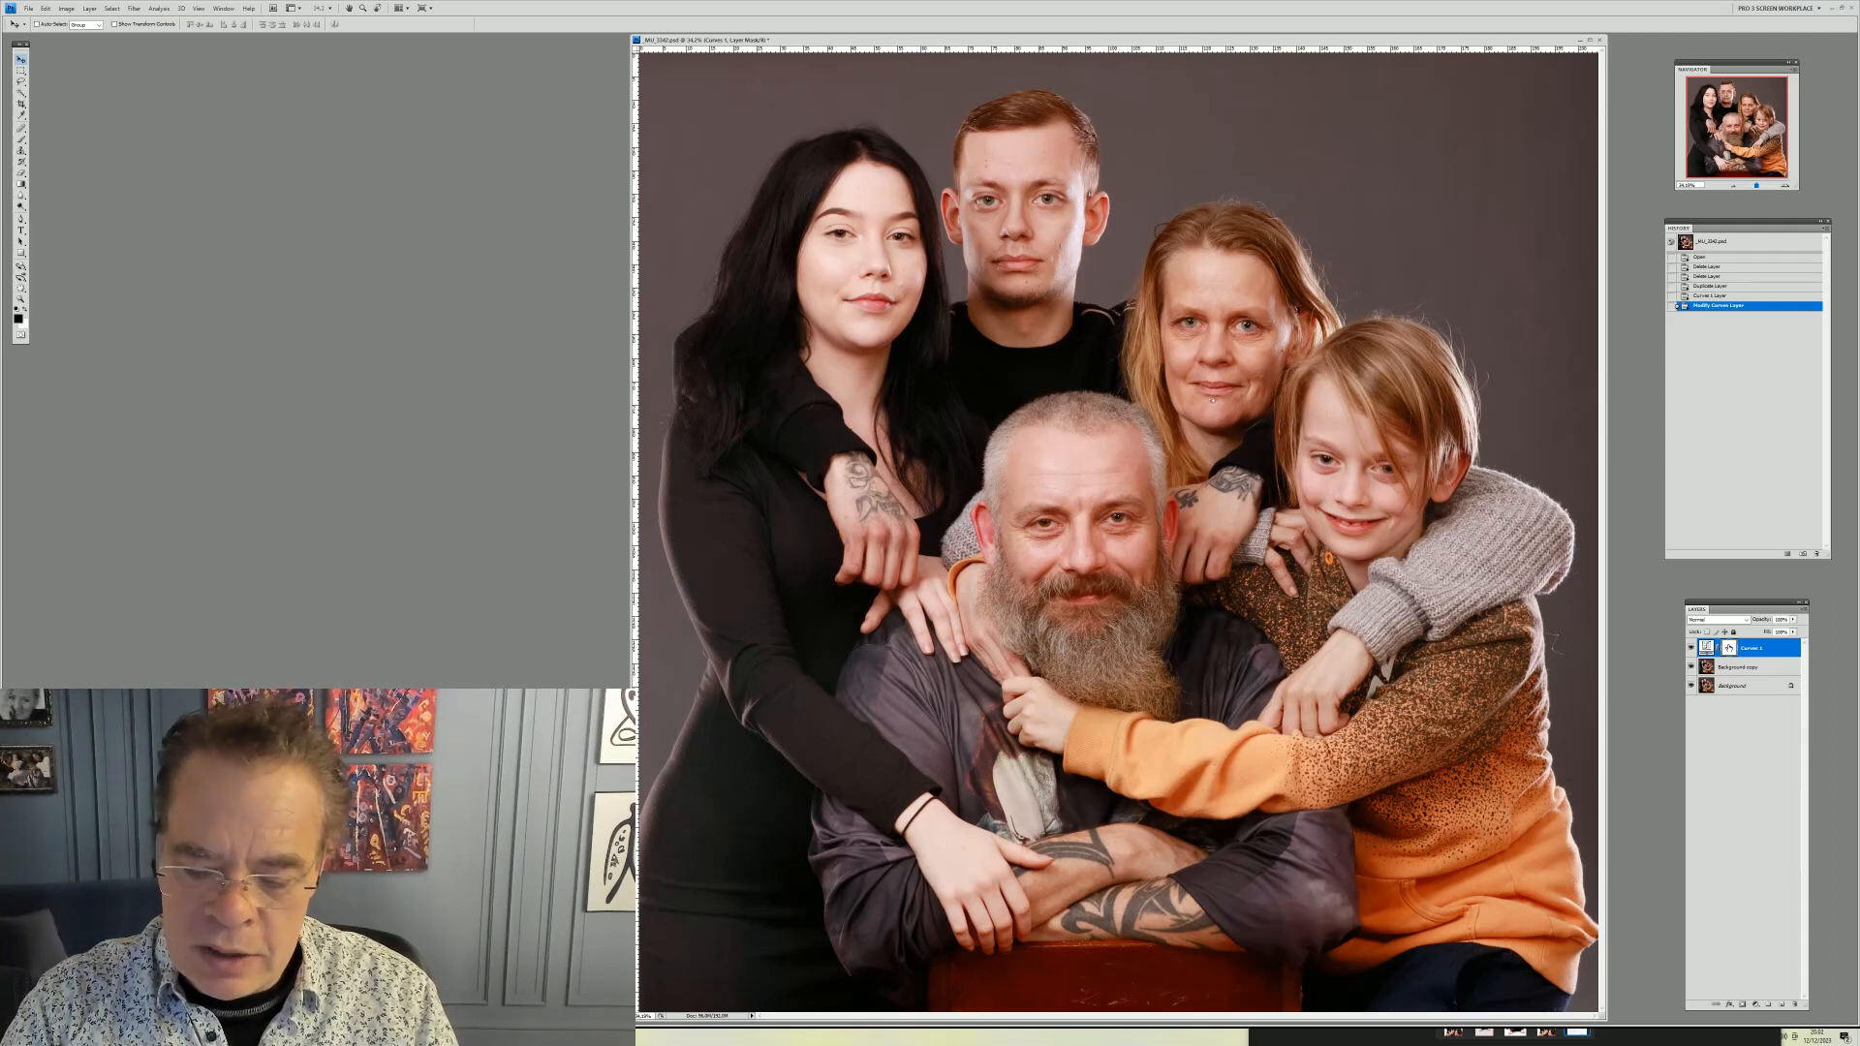
Invert the Curves layer mask and brush a first short stroke onto it near the woman's hair
key("ctrl+i")
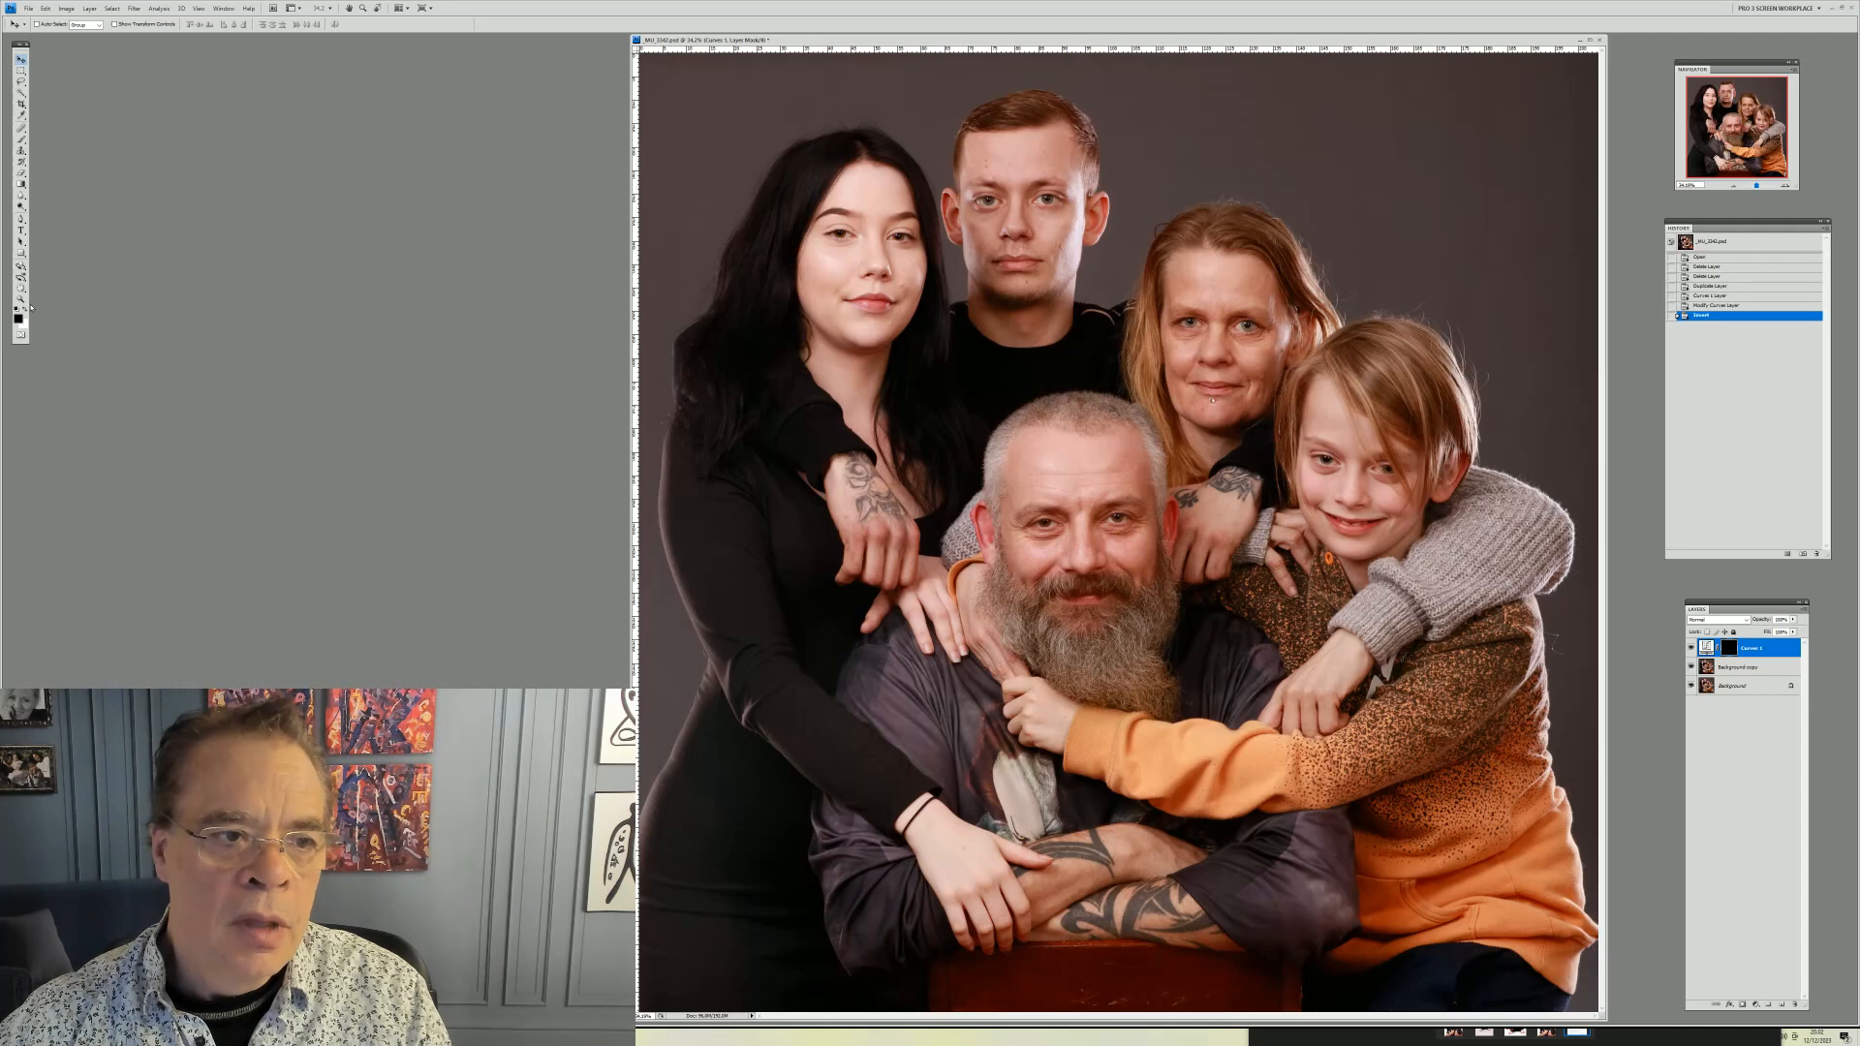
left_click(24, 178)
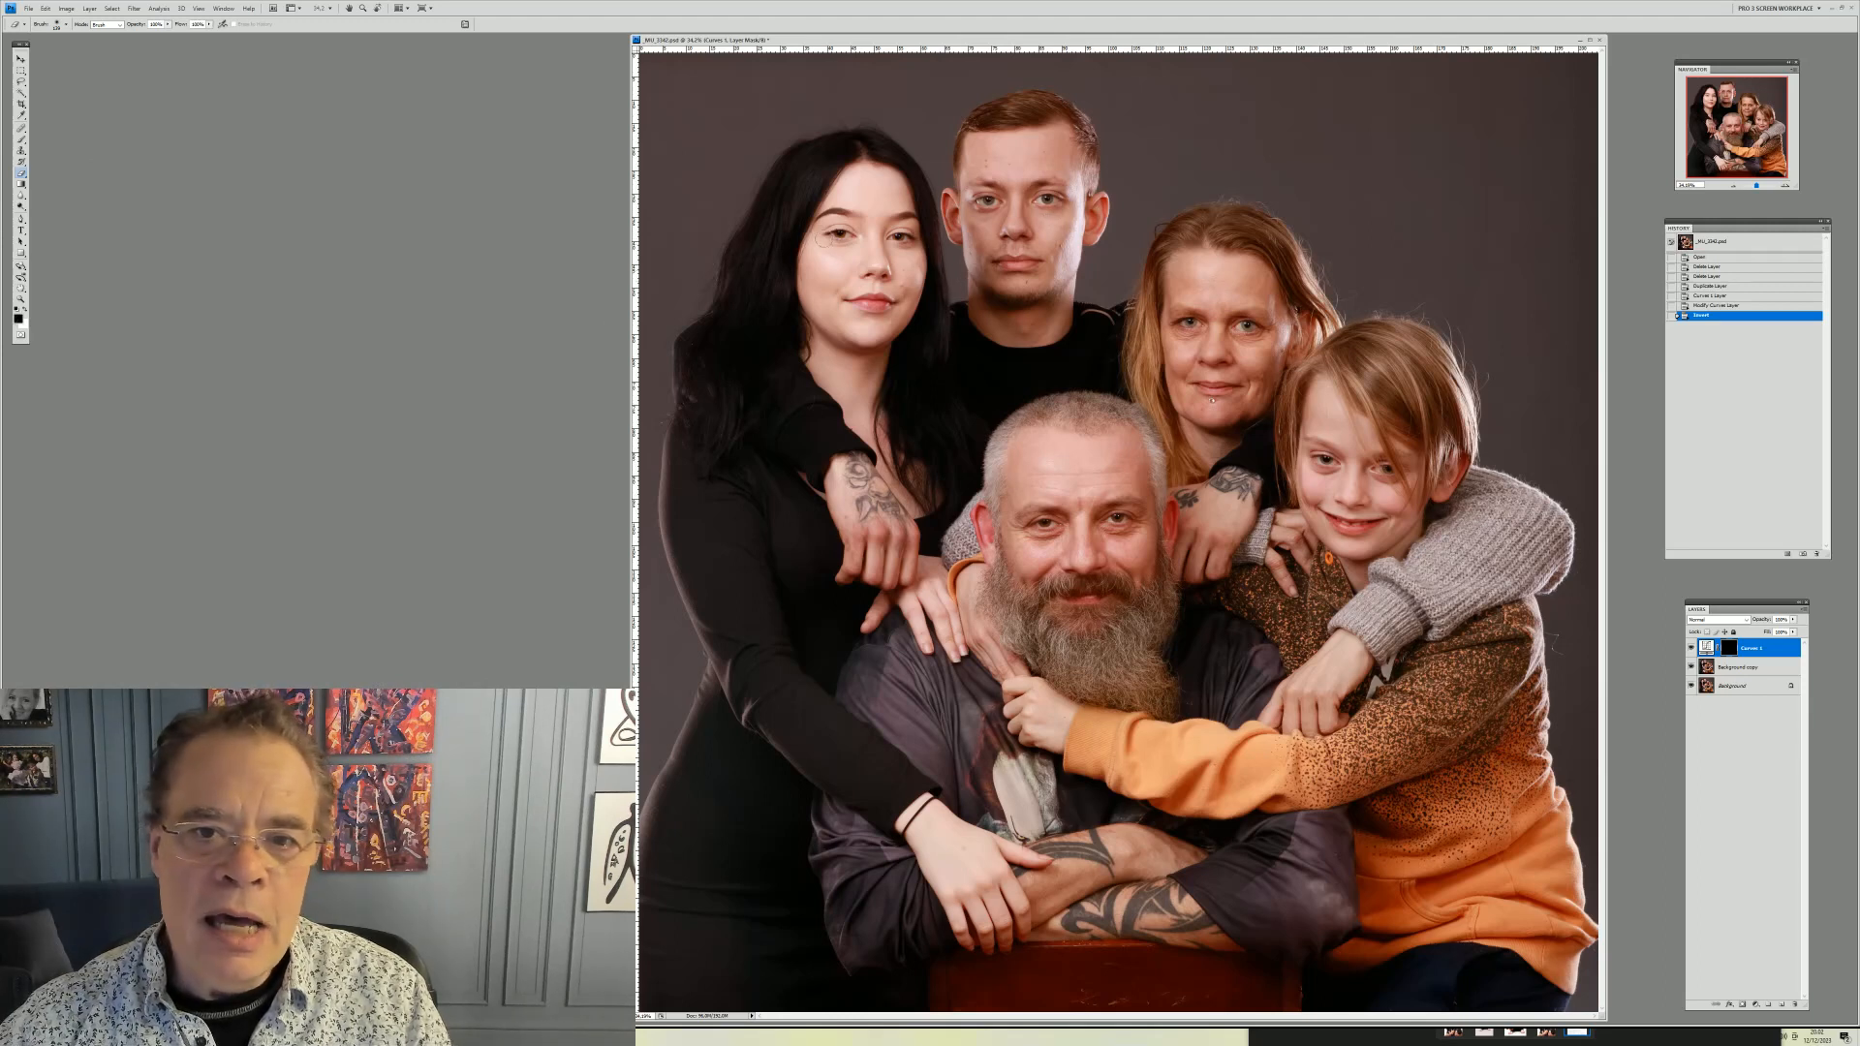
mouse_move(818, 246)
left_mouse_down()
mouse_move(823, 292)
mouse_move(816, 265)
left_mouse_up()
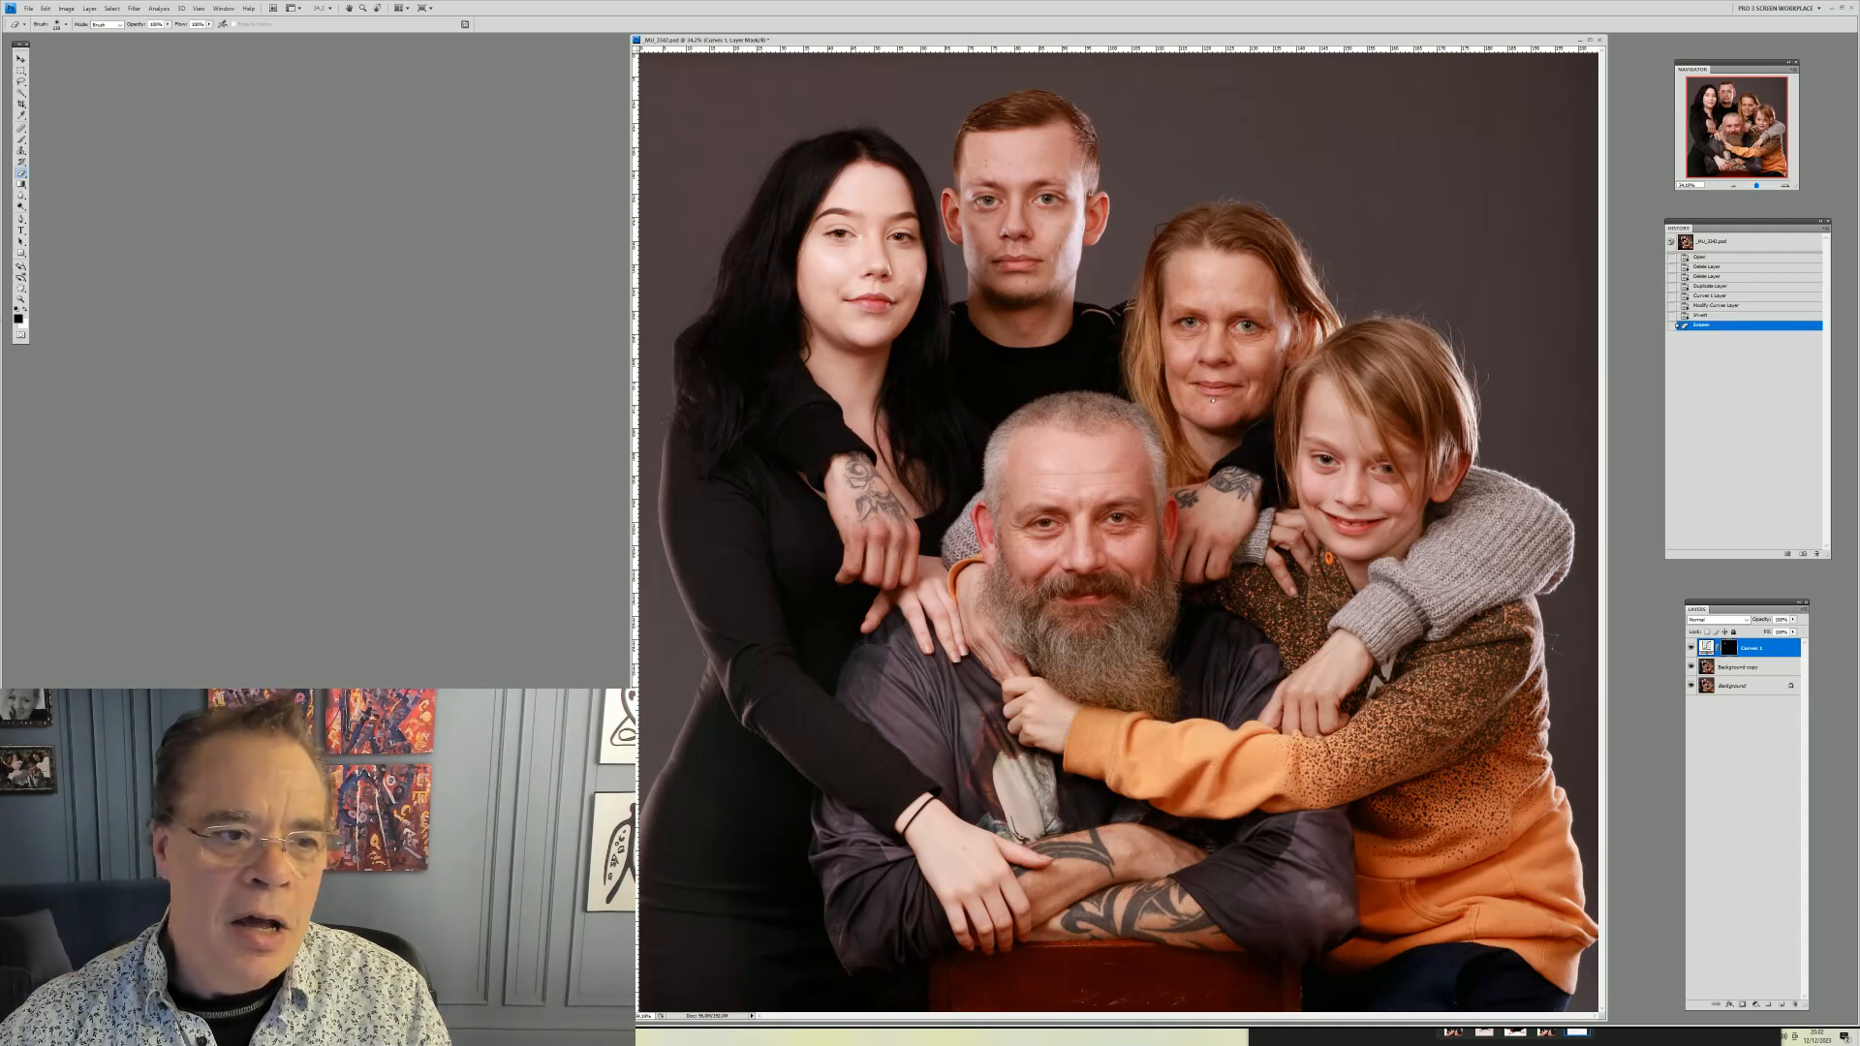
right_click(770, 253)
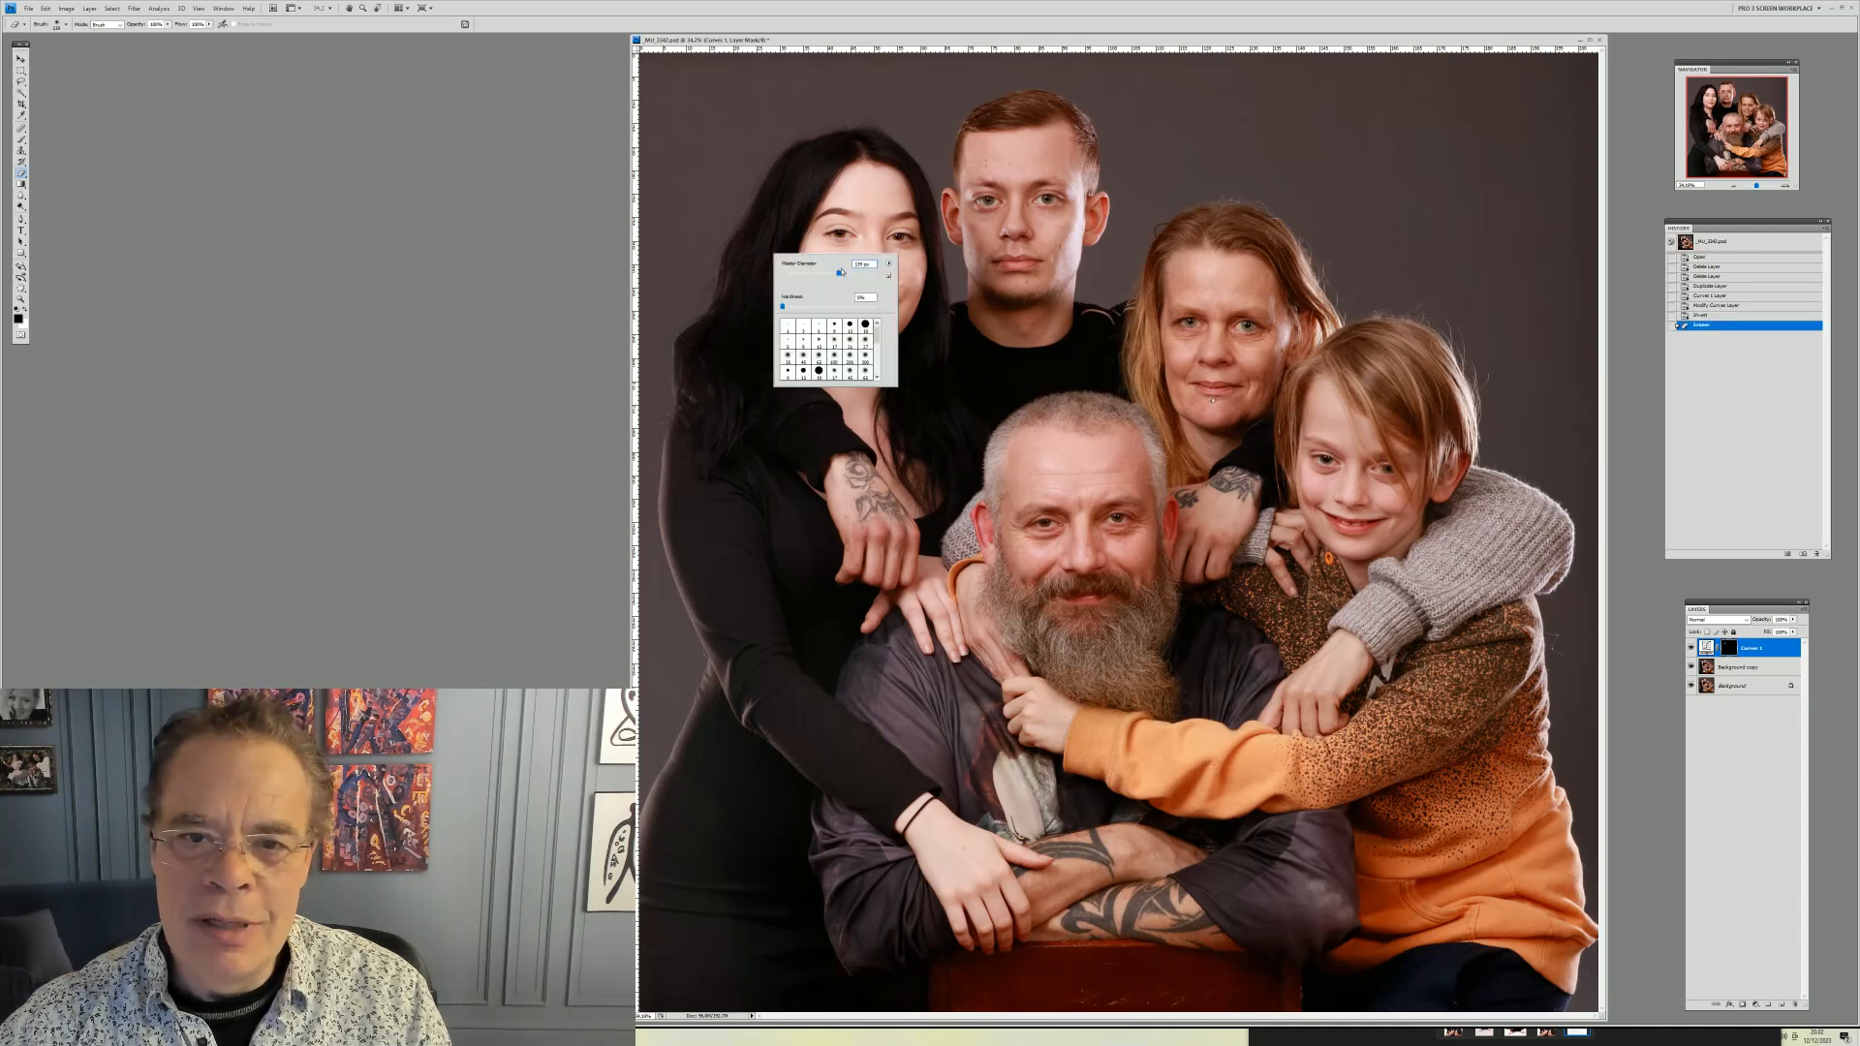
left_click(864, 207)
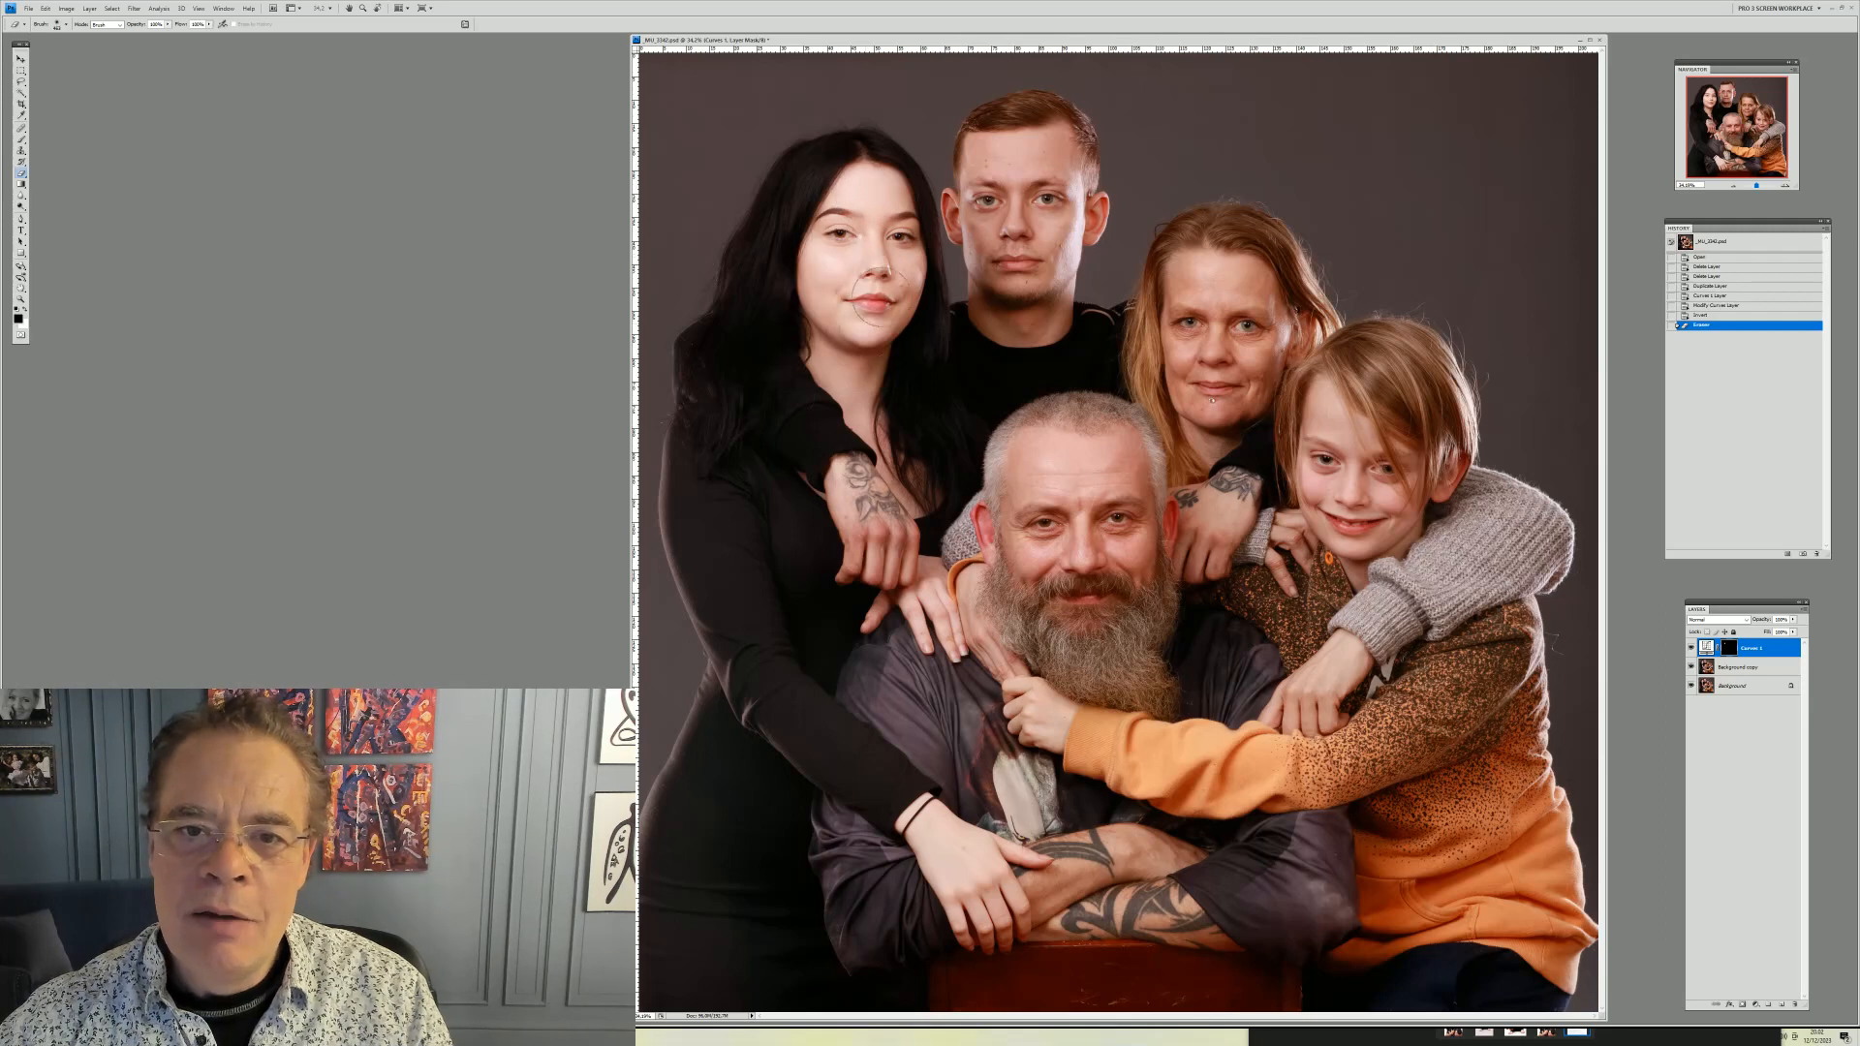
left_click_drag(878, 211, 882, 227)
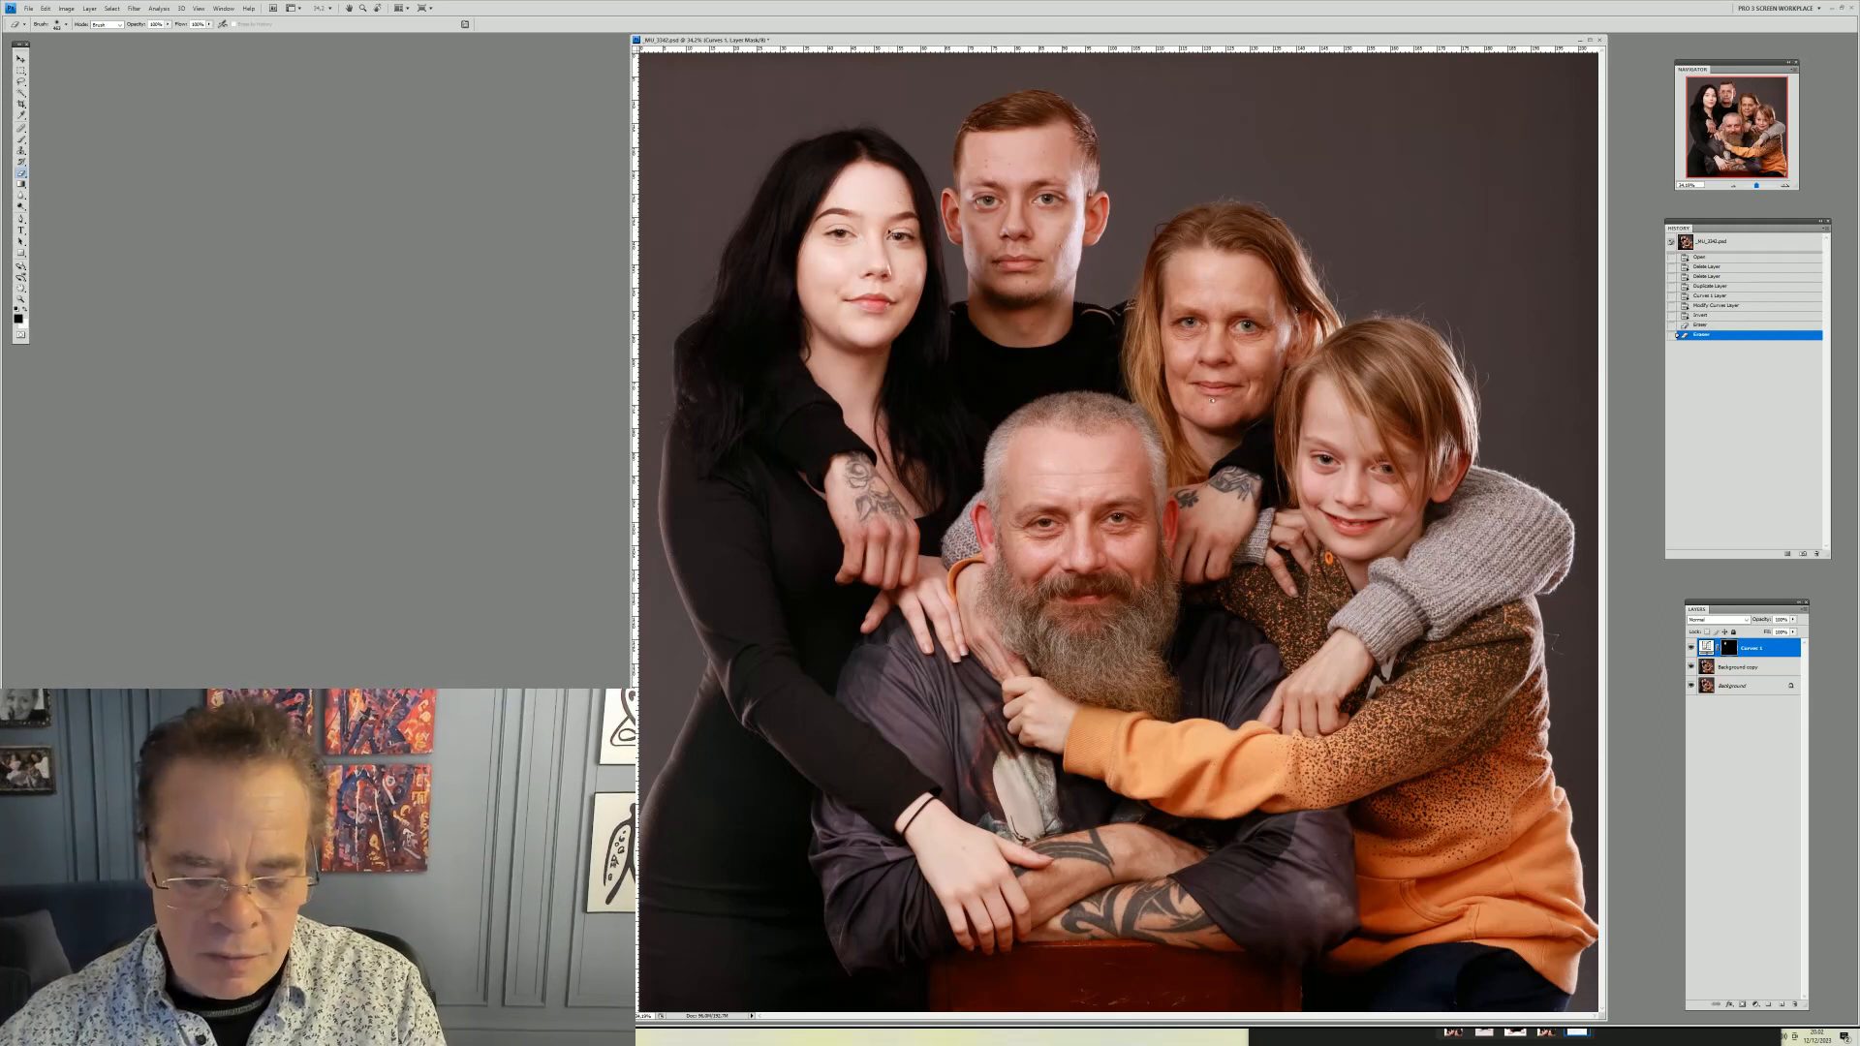
key("ctrl+z")
Resize the brush and paint the Curves mask over the heads, hair and the woman's arm to brighten them
right_click(892, 271)
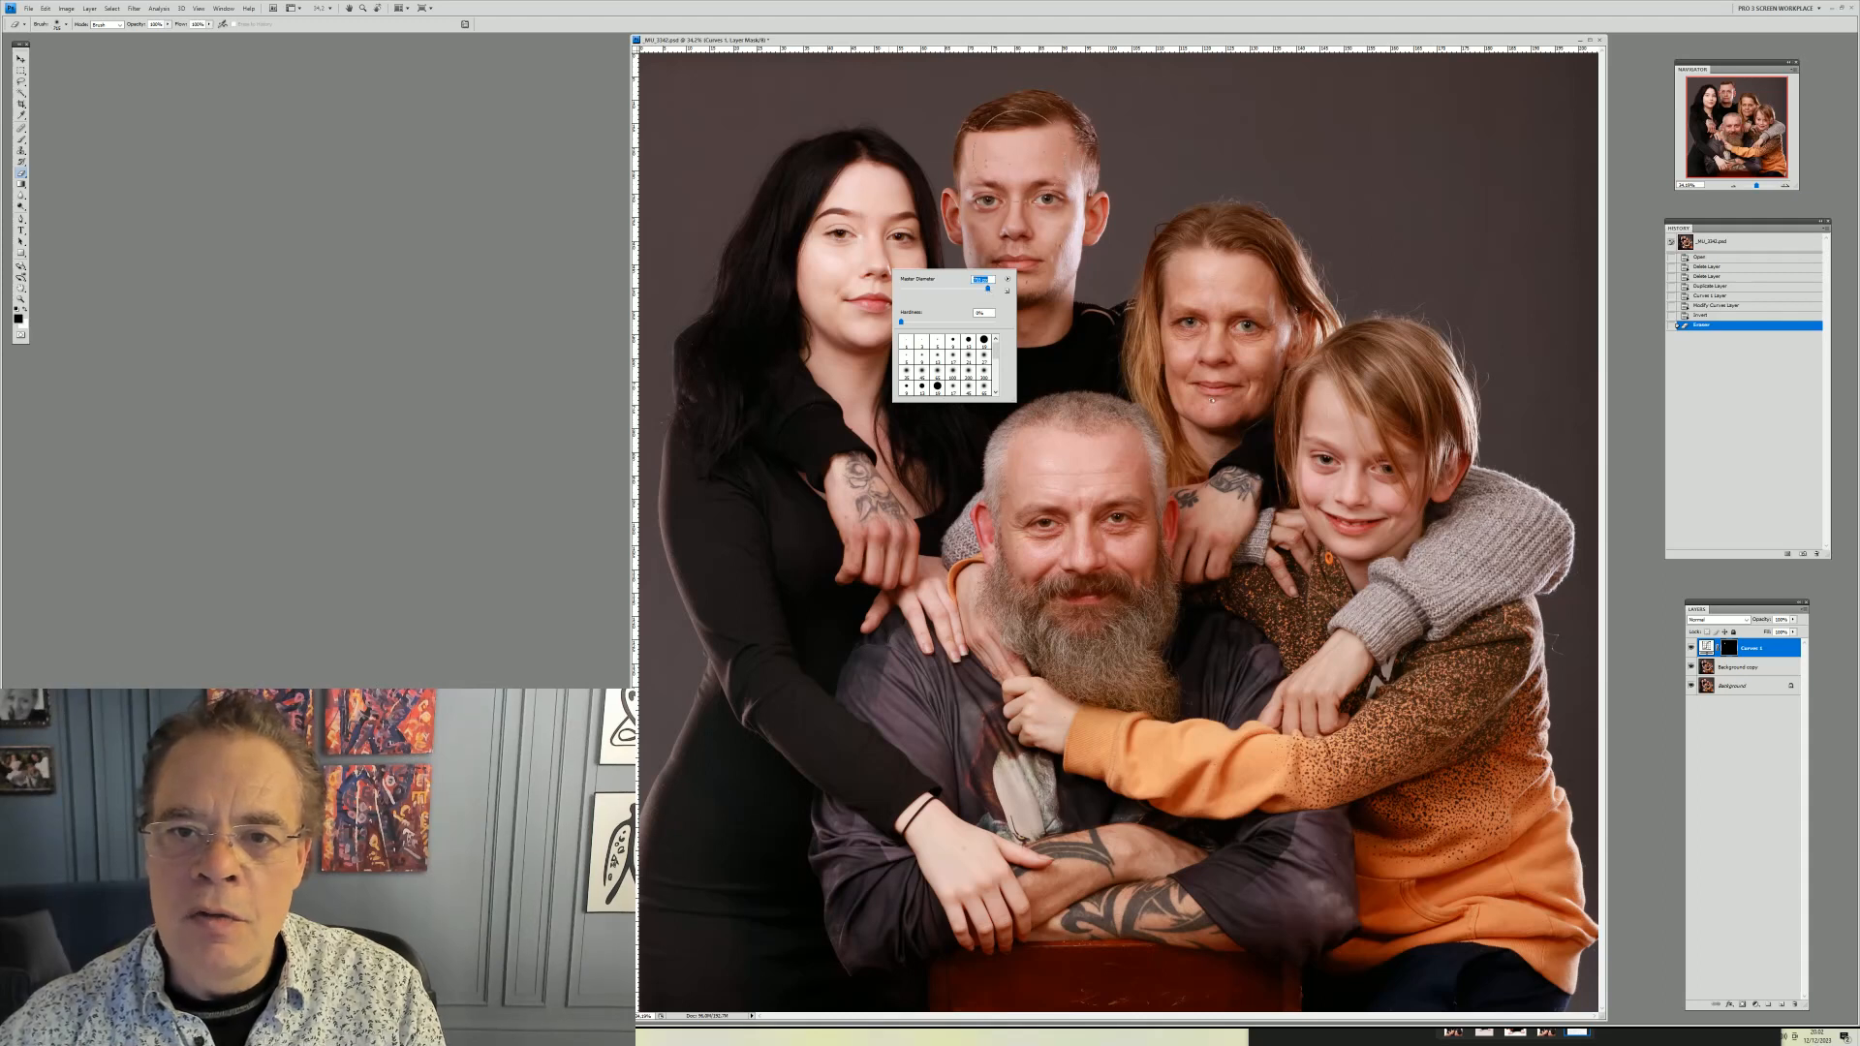
key("Return")
mouse_move(978, 141)
left_mouse_down()
mouse_move(1054, 263)
mouse_move(1021, 244)
left_mouse_up()
mouse_move(1192, 291)
left_mouse_down()
mouse_move(1206, 382)
mouse_move(1236, 280)
left_mouse_up()
mouse_move(1348, 426)
left_mouse_down()
mouse_move(1362, 514)
mouse_move(1375, 432)
left_mouse_up()
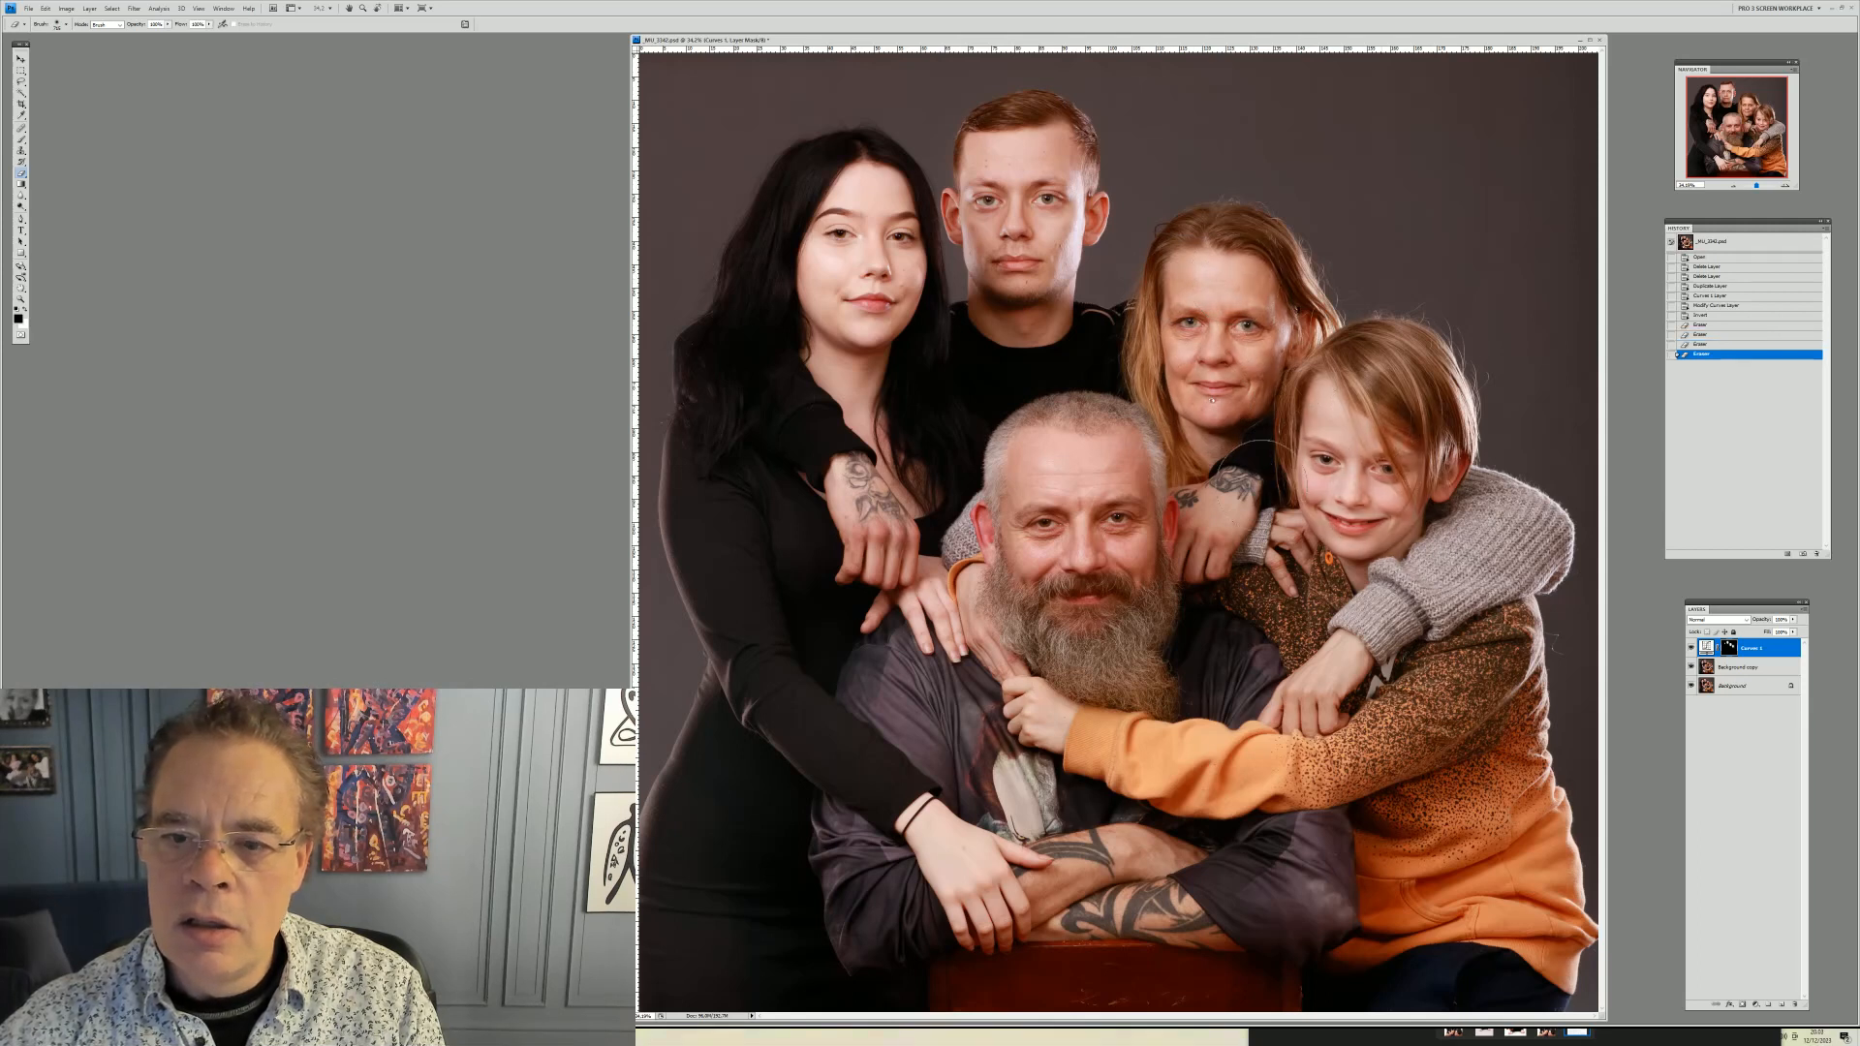
mouse_move(1099, 475)
left_mouse_down()
mouse_move(1114, 602)
mouse_move(1038, 562)
mouse_move(1061, 450)
left_mouse_up()
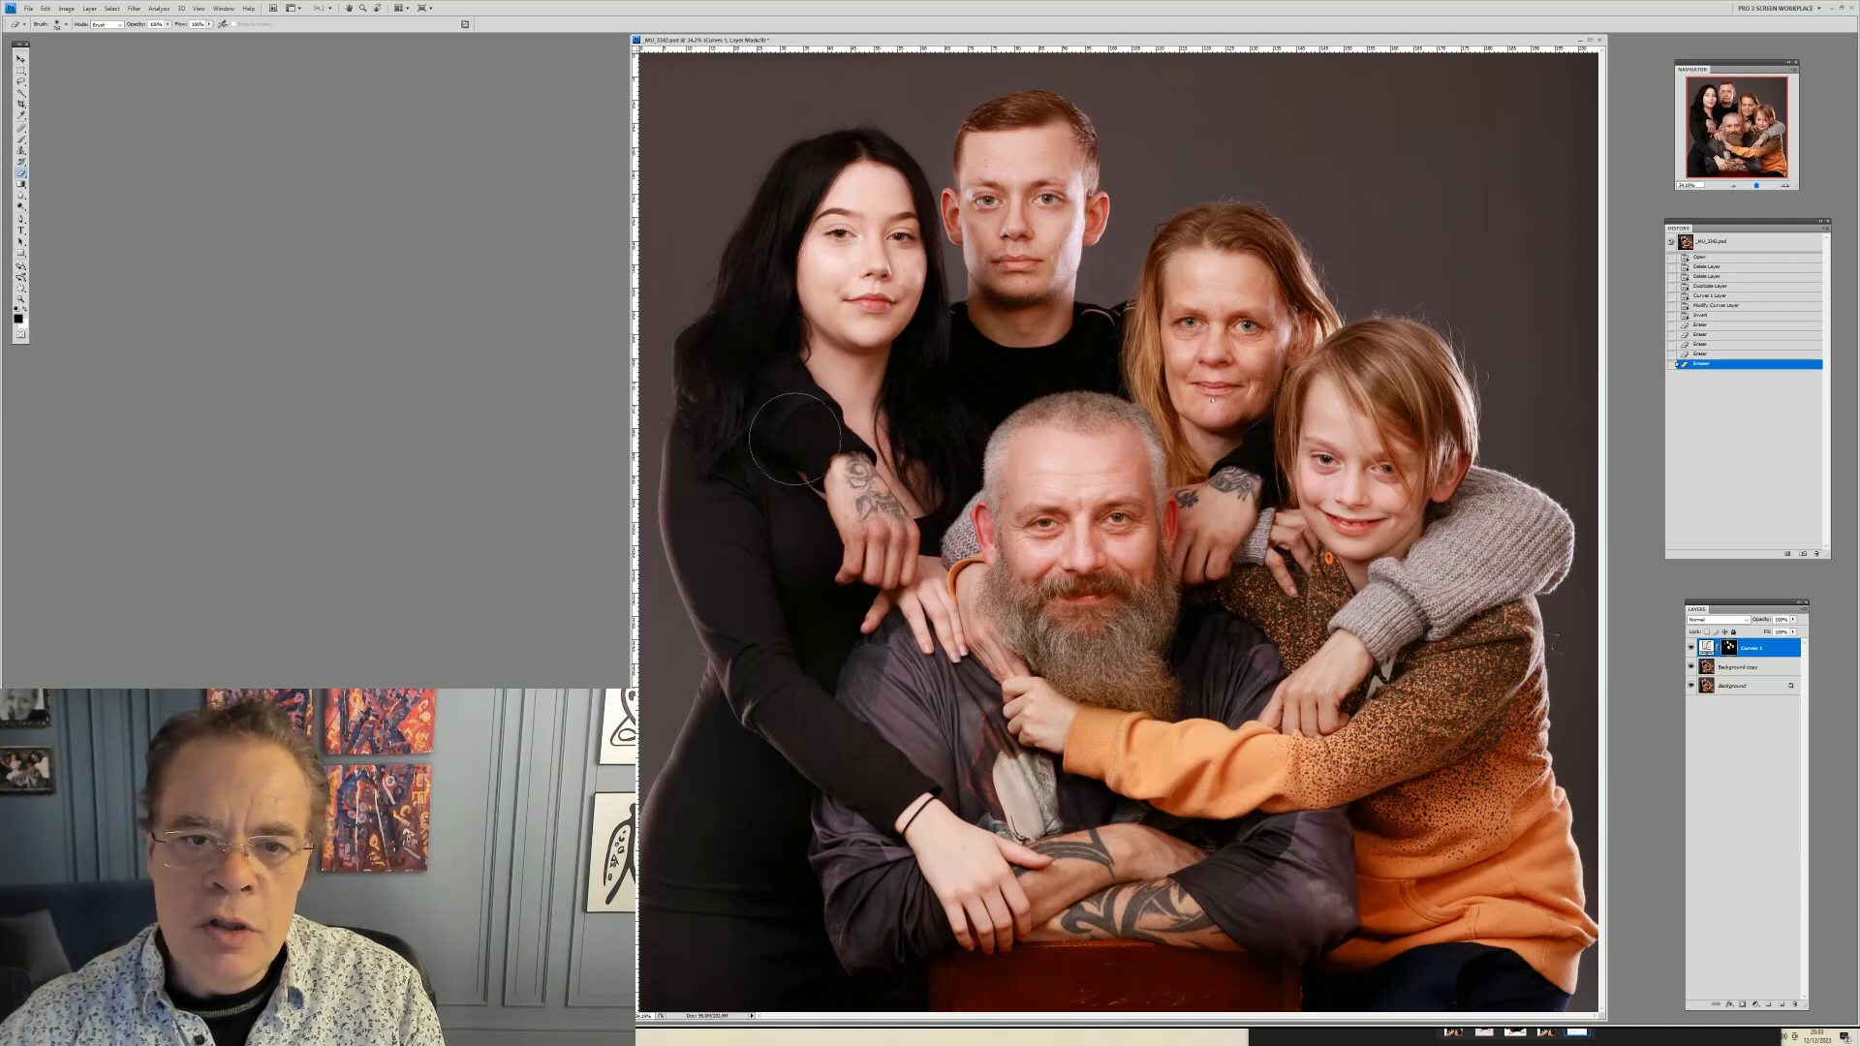
mouse_move(755, 453)
left_mouse_down()
mouse_move(815, 606)
mouse_move(783, 714)
left_mouse_up()
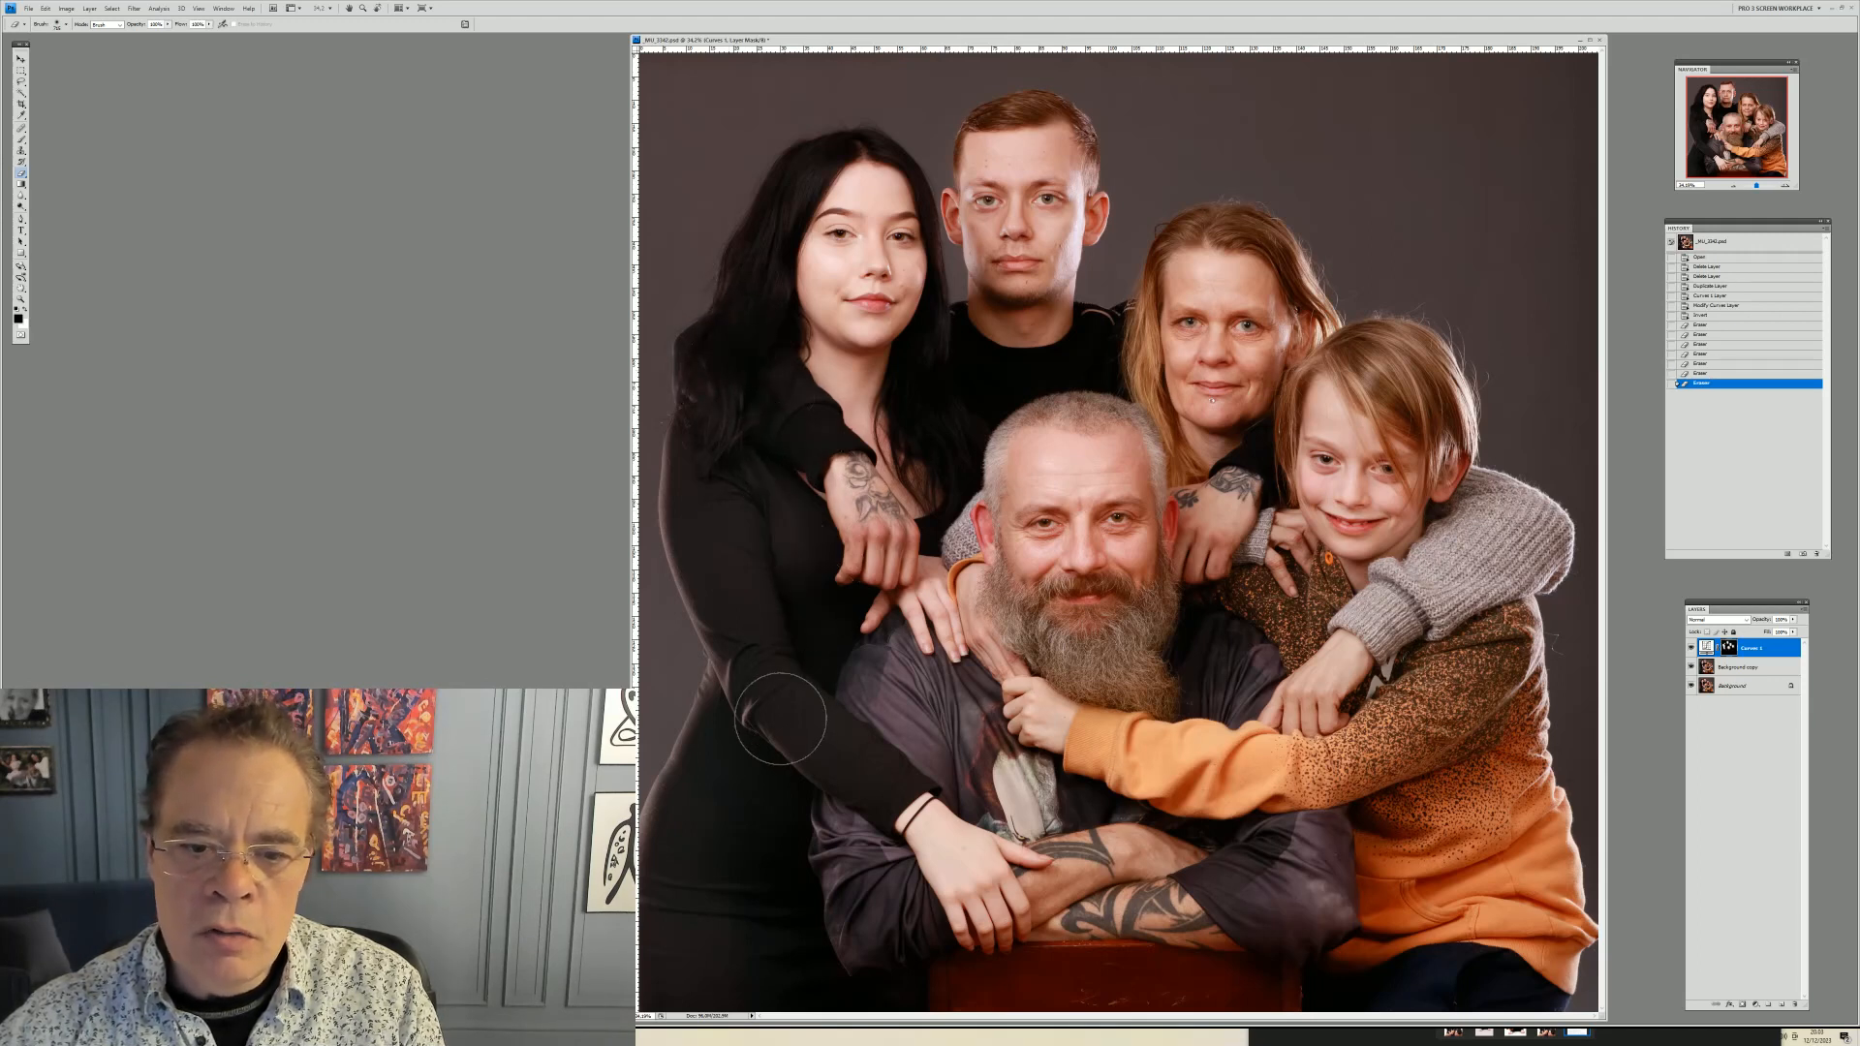
left_click_drag(767, 966, 783, 900)
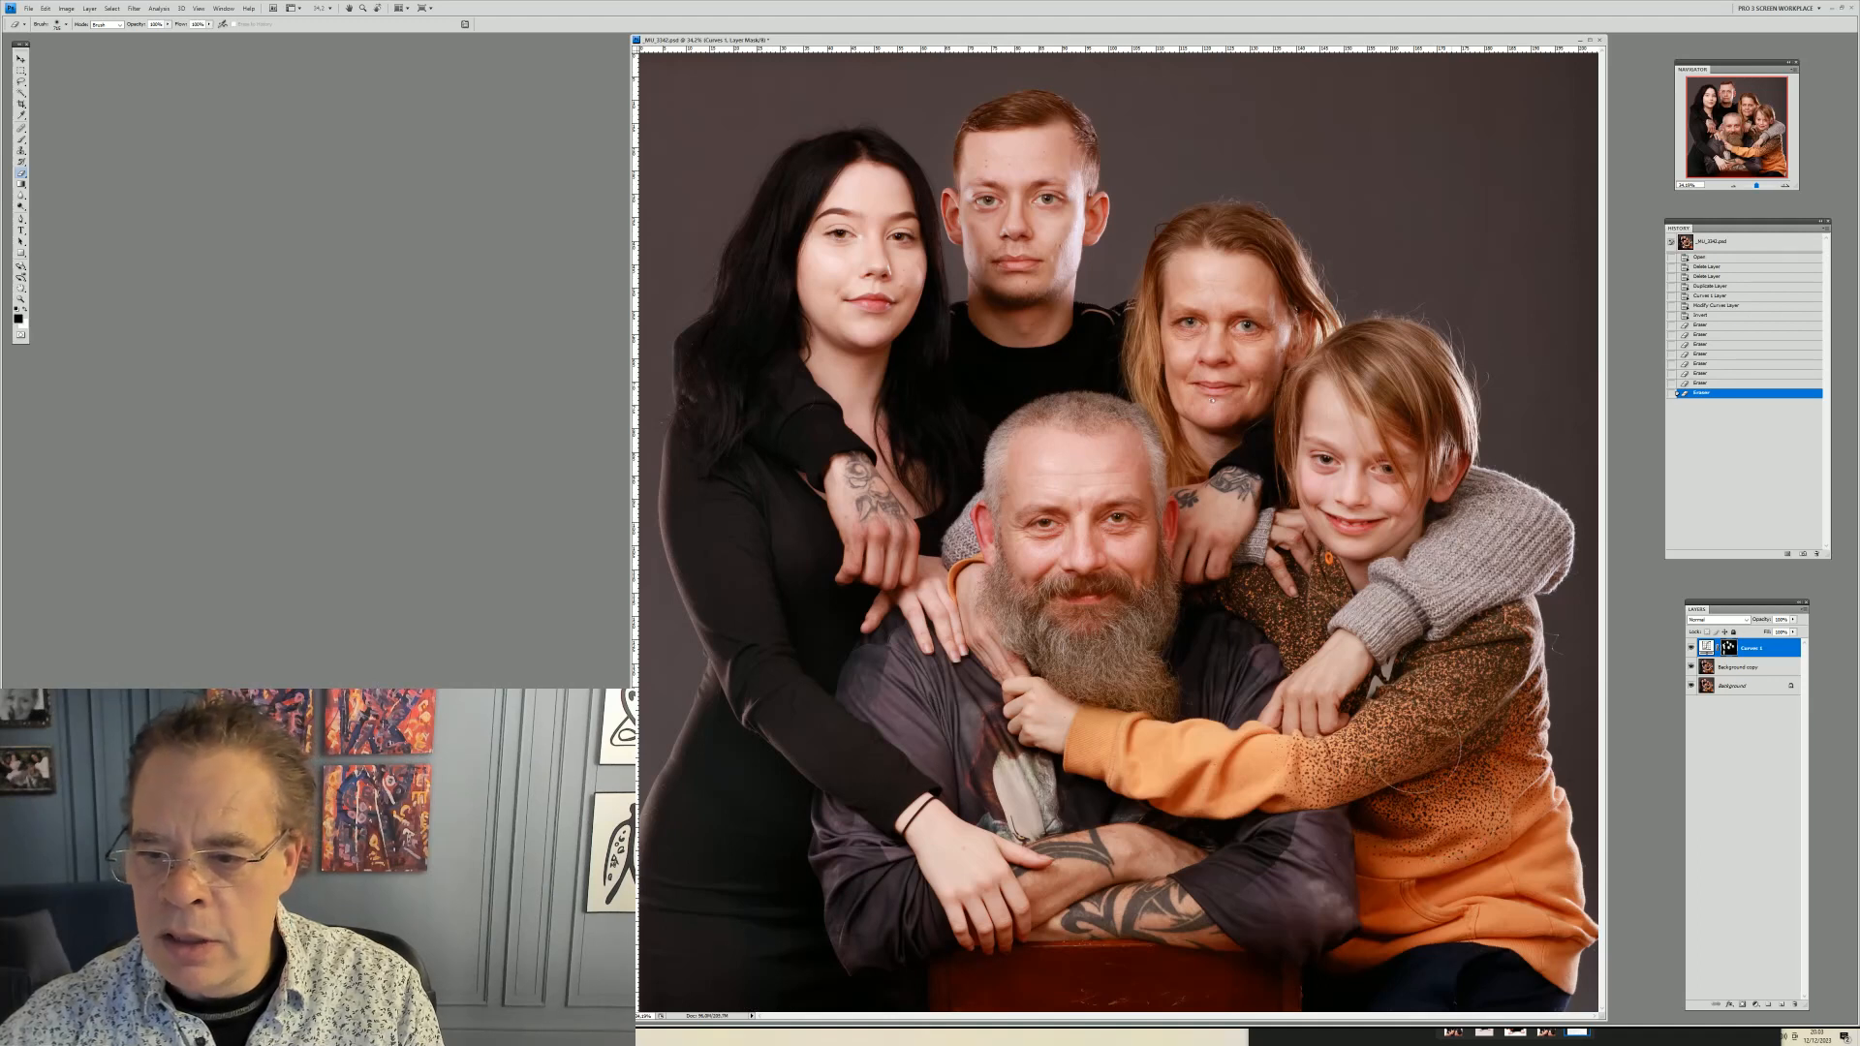
Dab the Curves mask around the man's shoulder and the young man's chest to brighten those spots
left_click(1218, 637)
left_click(1217, 638)
left_click(1218, 641)
left_click(1217, 643)
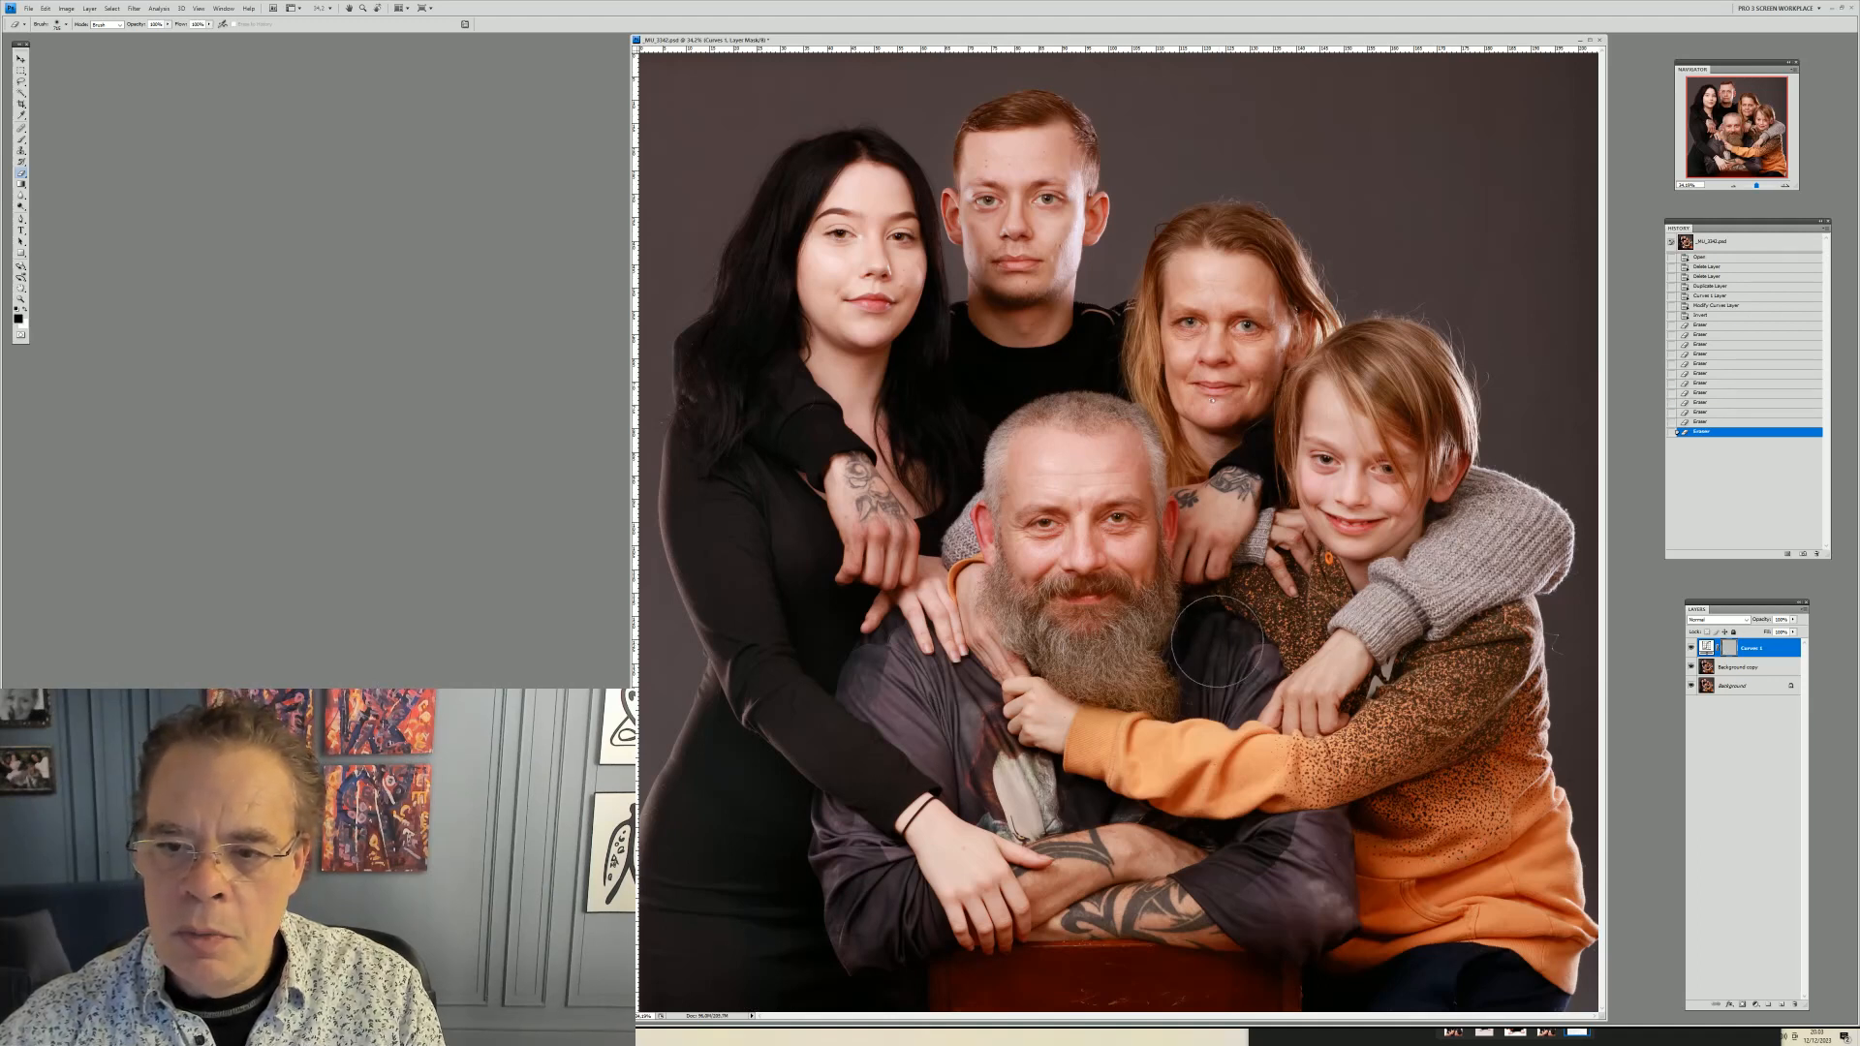
left_click(1213, 641)
left_click(1202, 608)
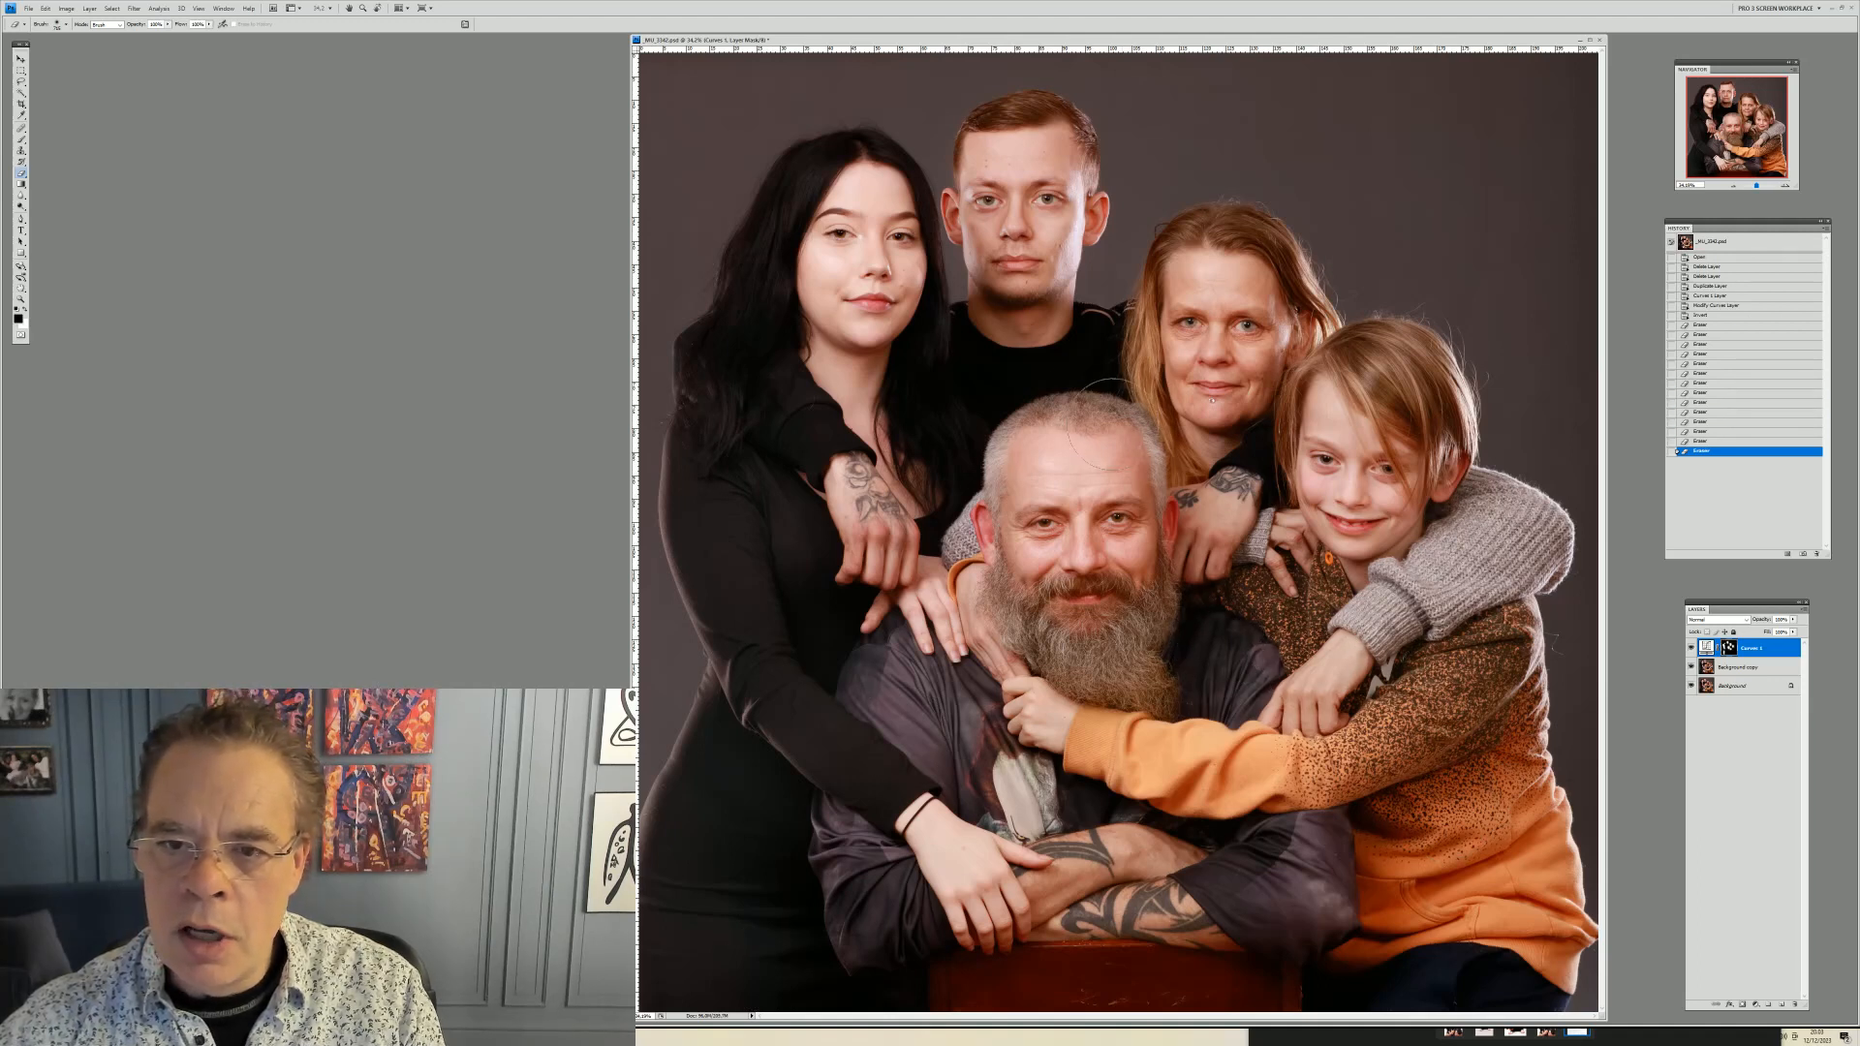
left_click(938, 363)
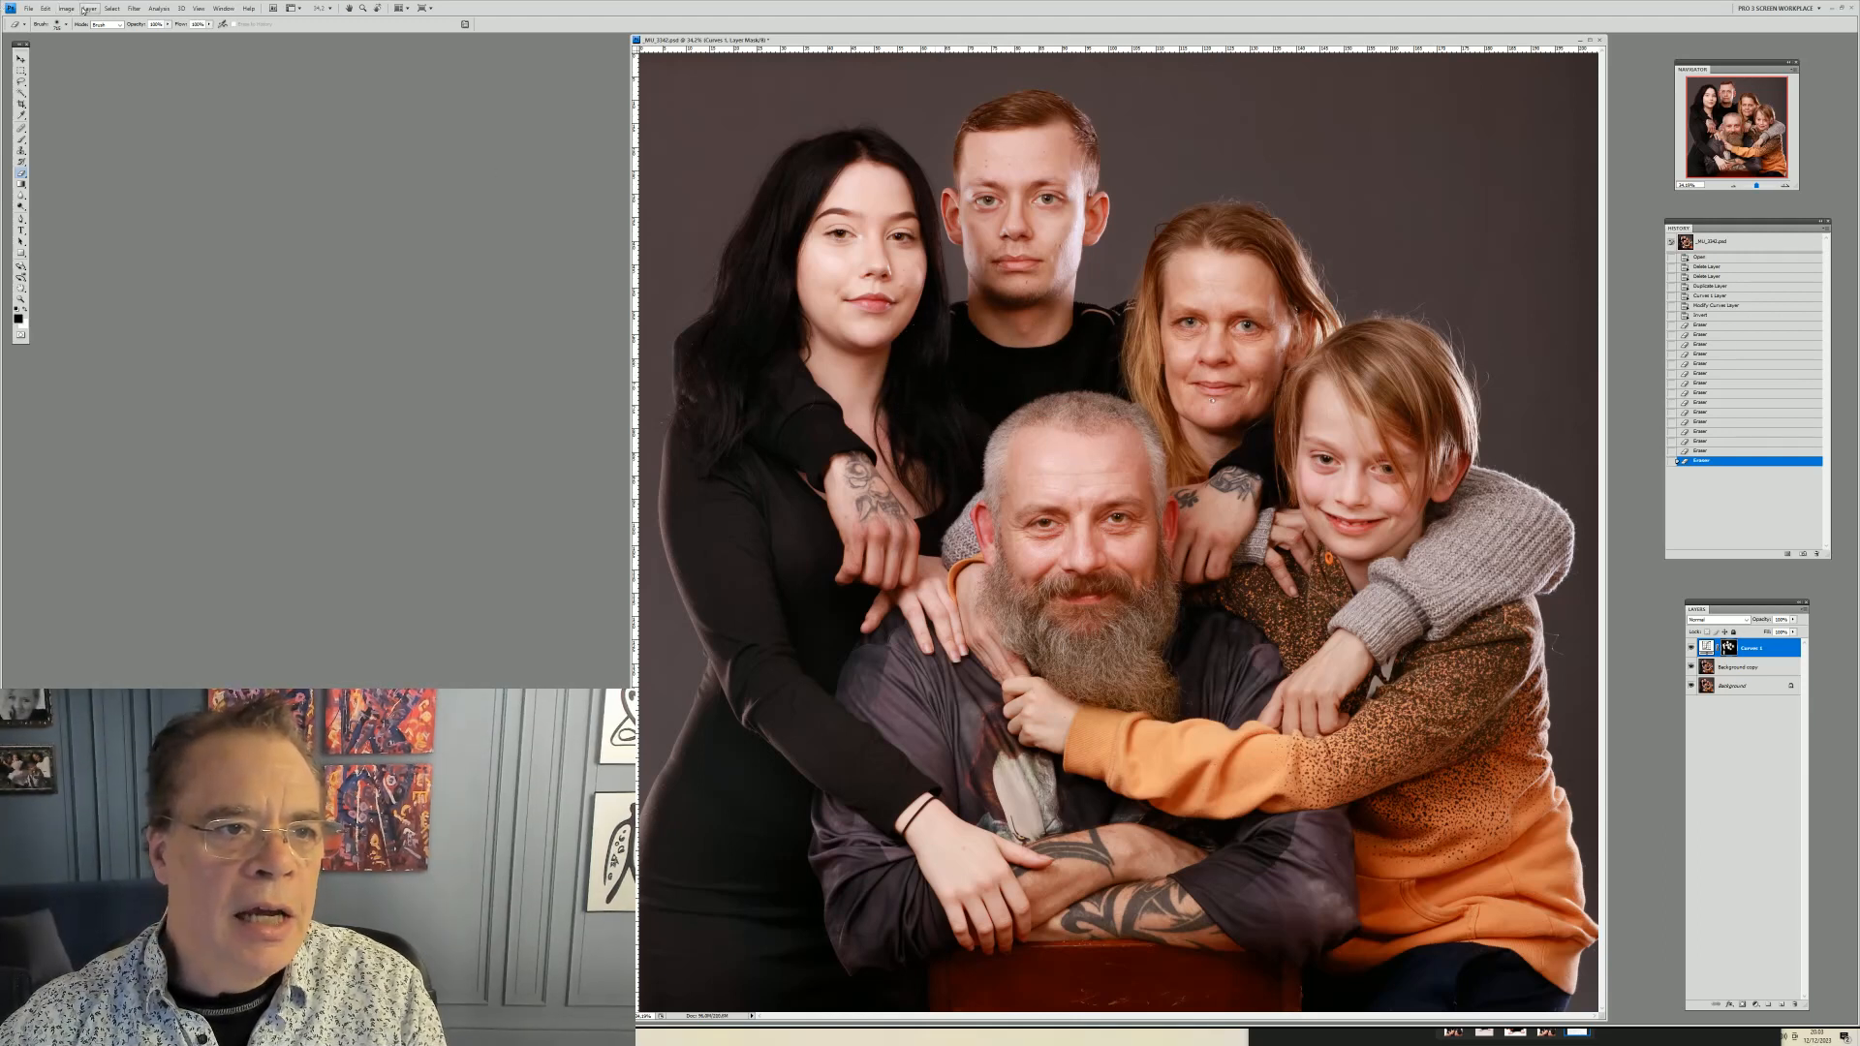
Add a Levels adjustment layer and nudge its shadow input slider slightly to darken the image
left_click(87, 9)
mouse_move(128, 93)
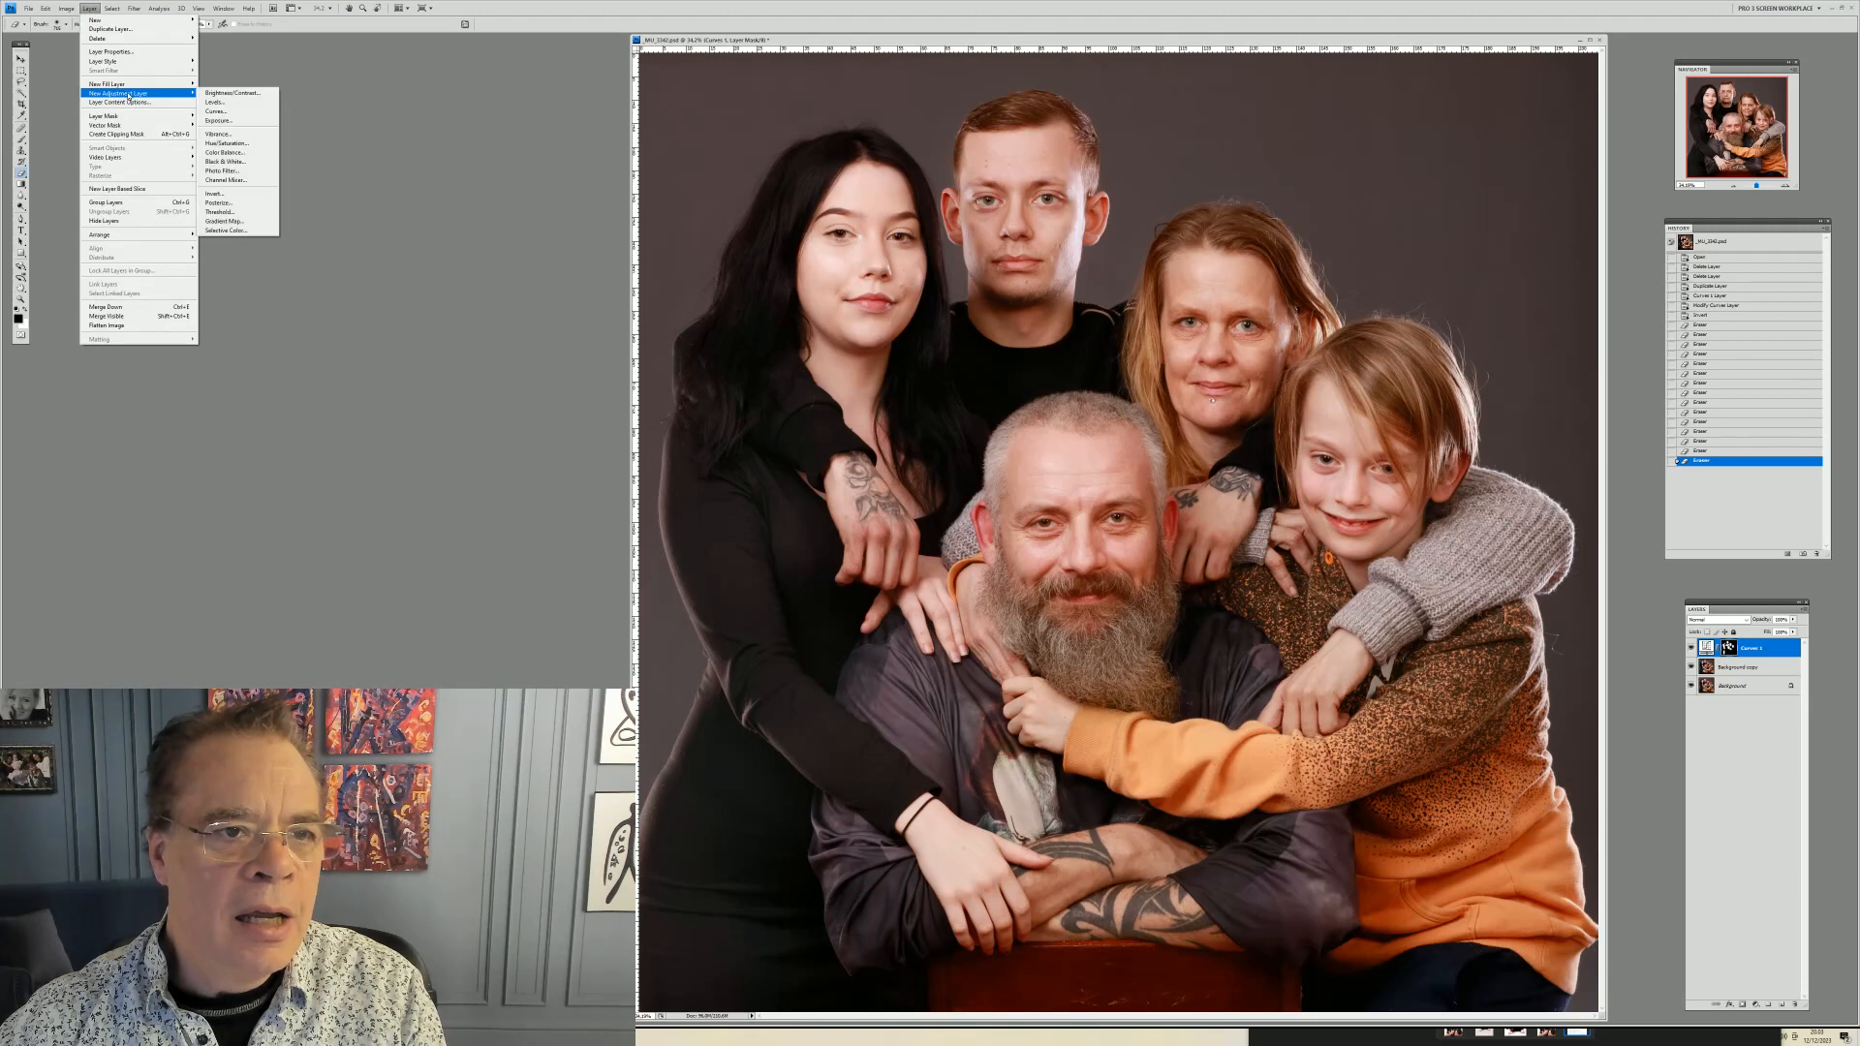
left_click(233, 102)
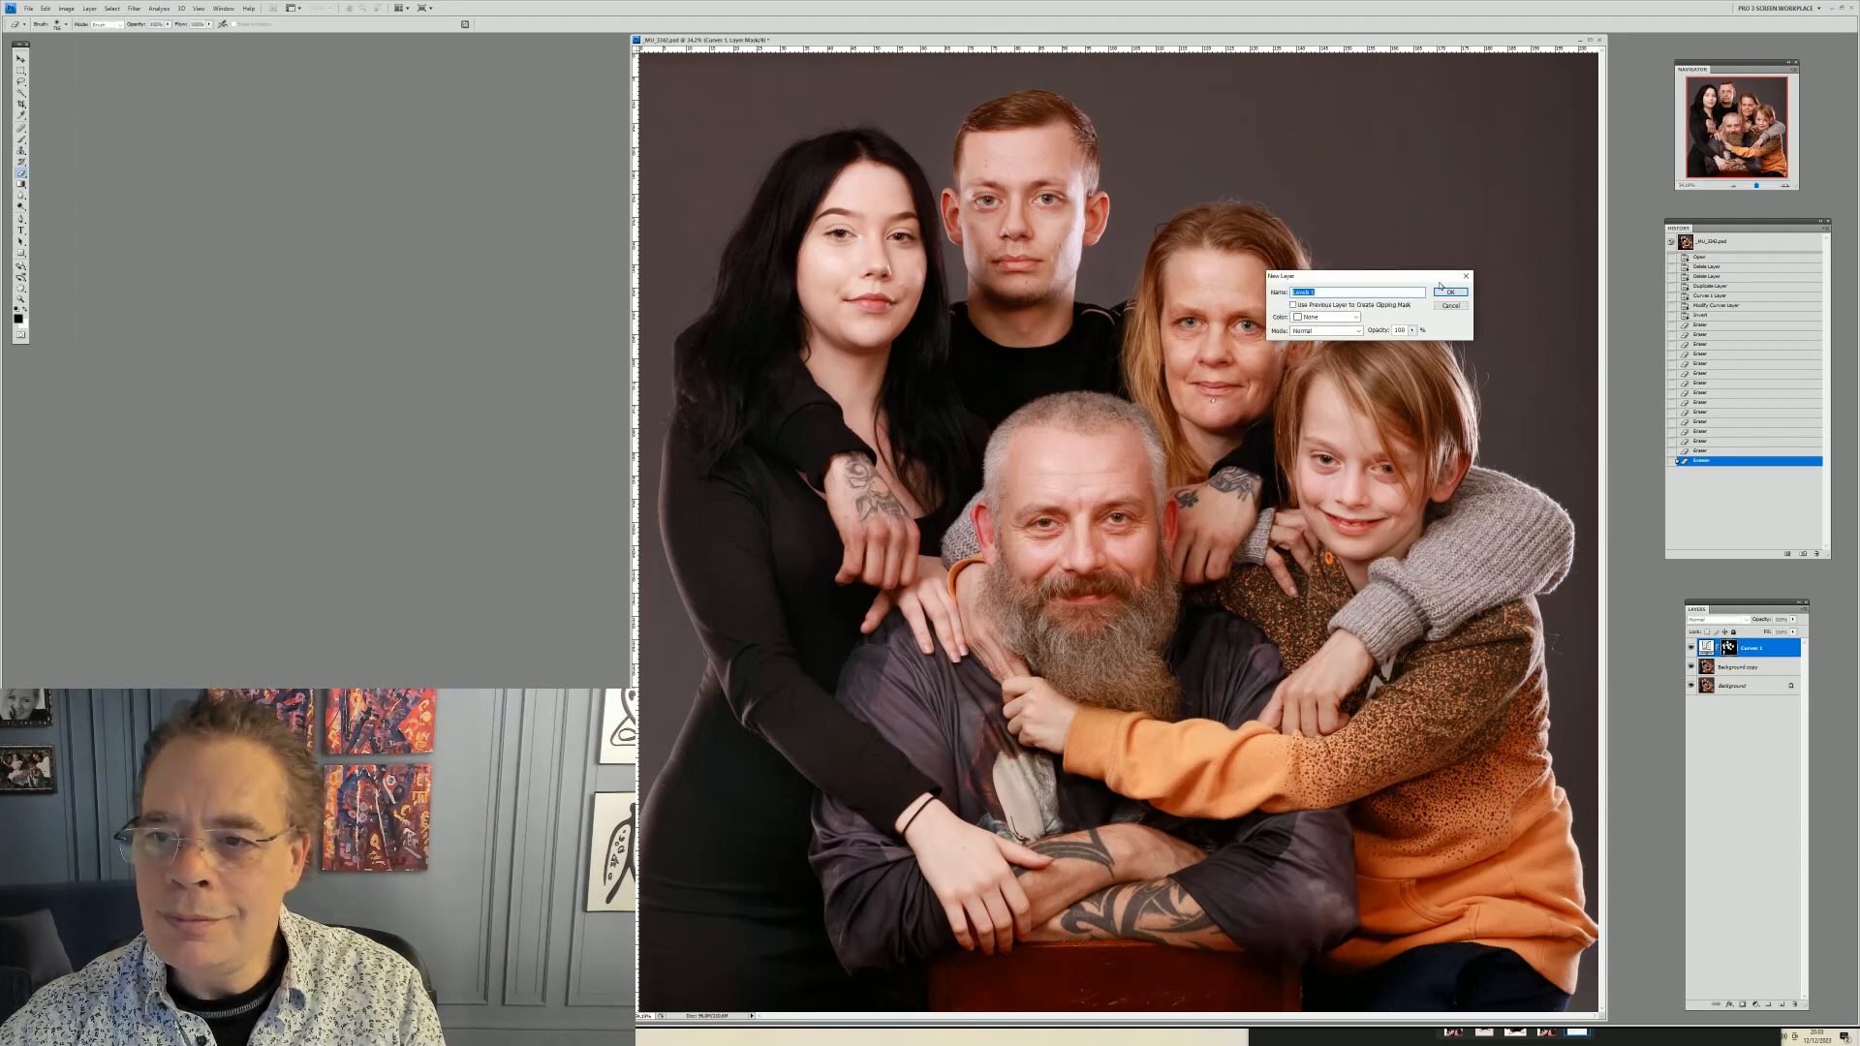
left_click(1449, 291)
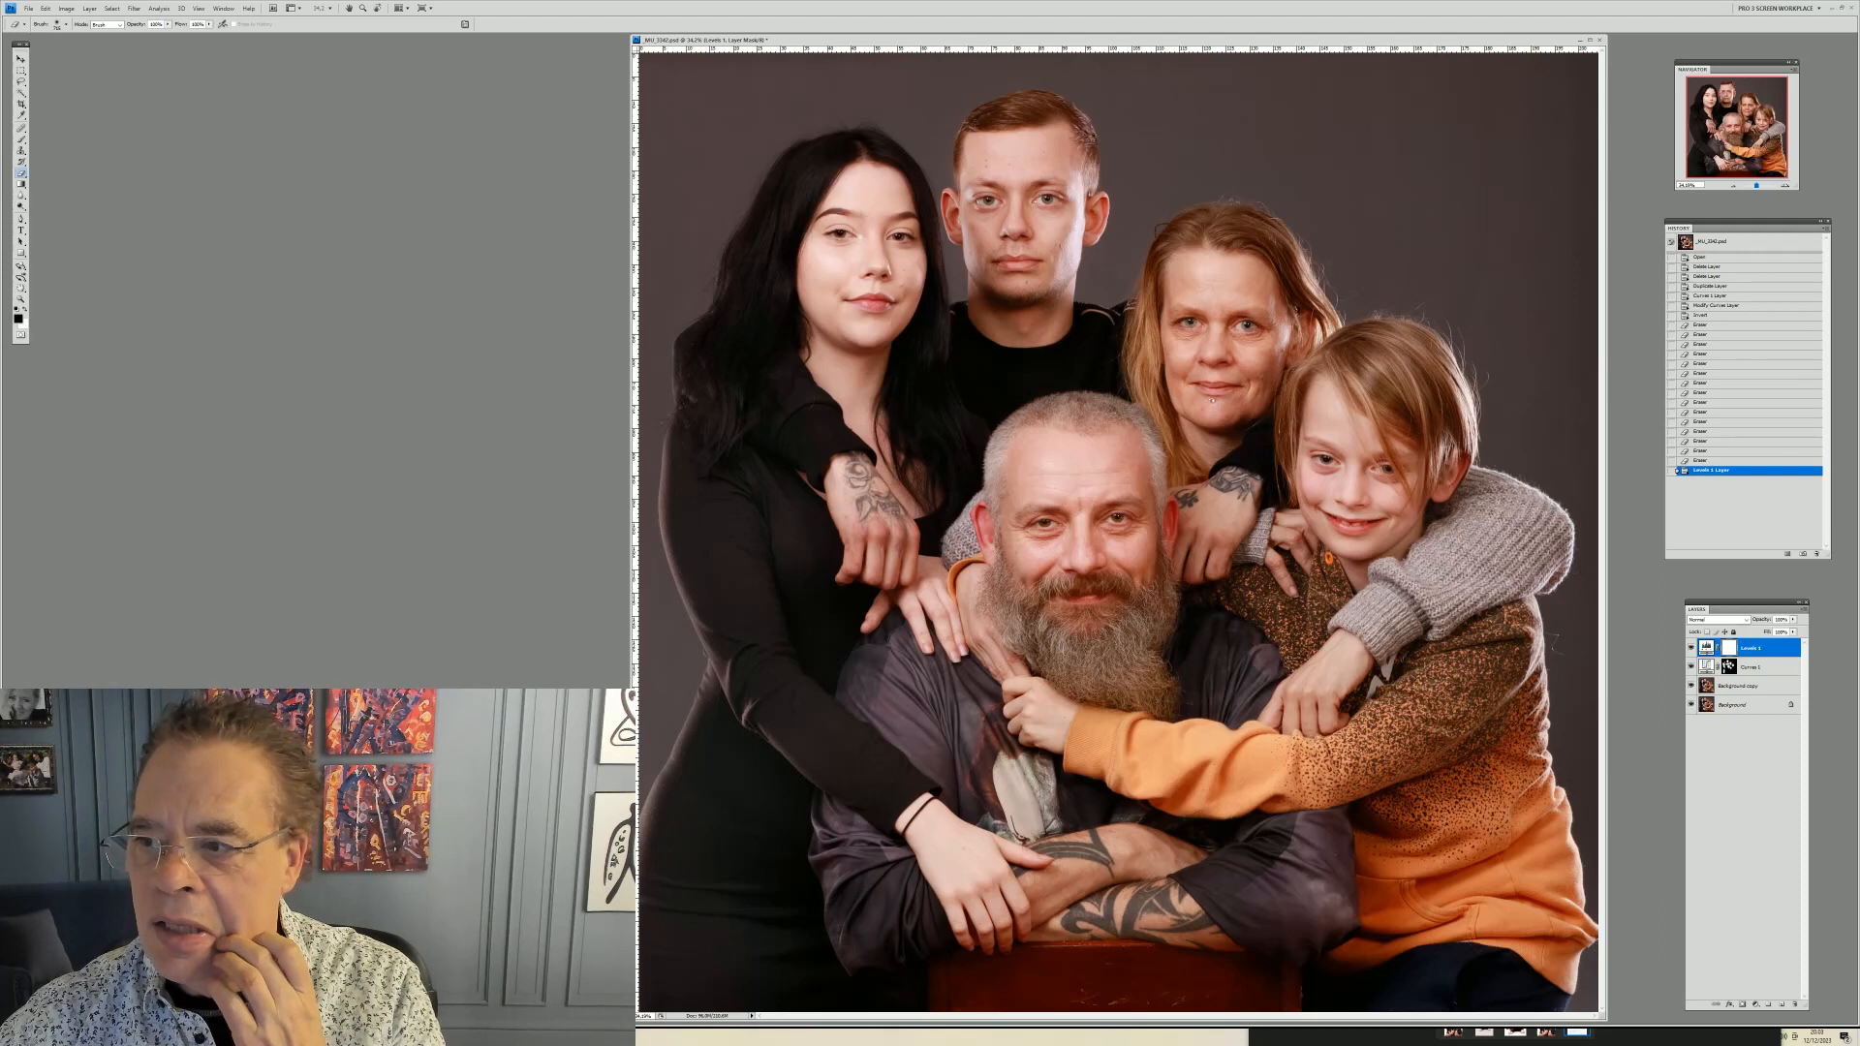
left_click_drag(888, 393, 1662, 834)
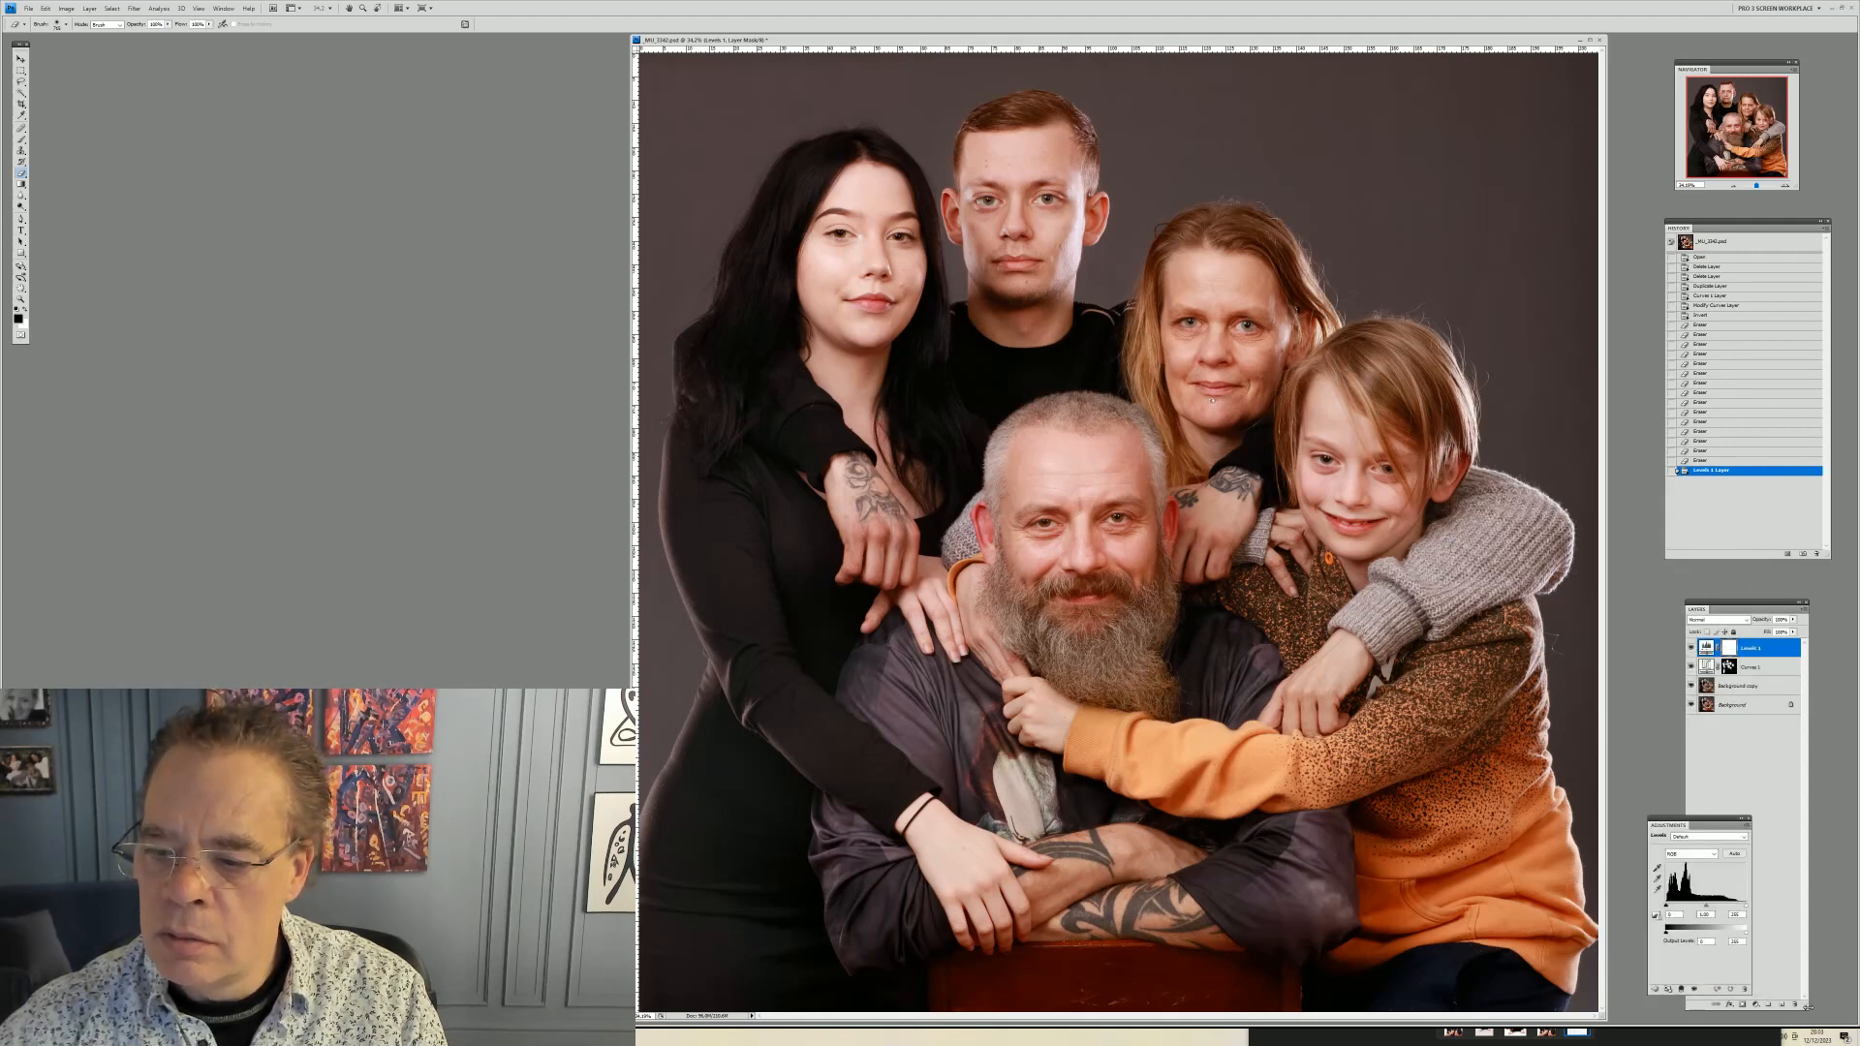
left_click_drag(1805, 1009, 1797, 780)
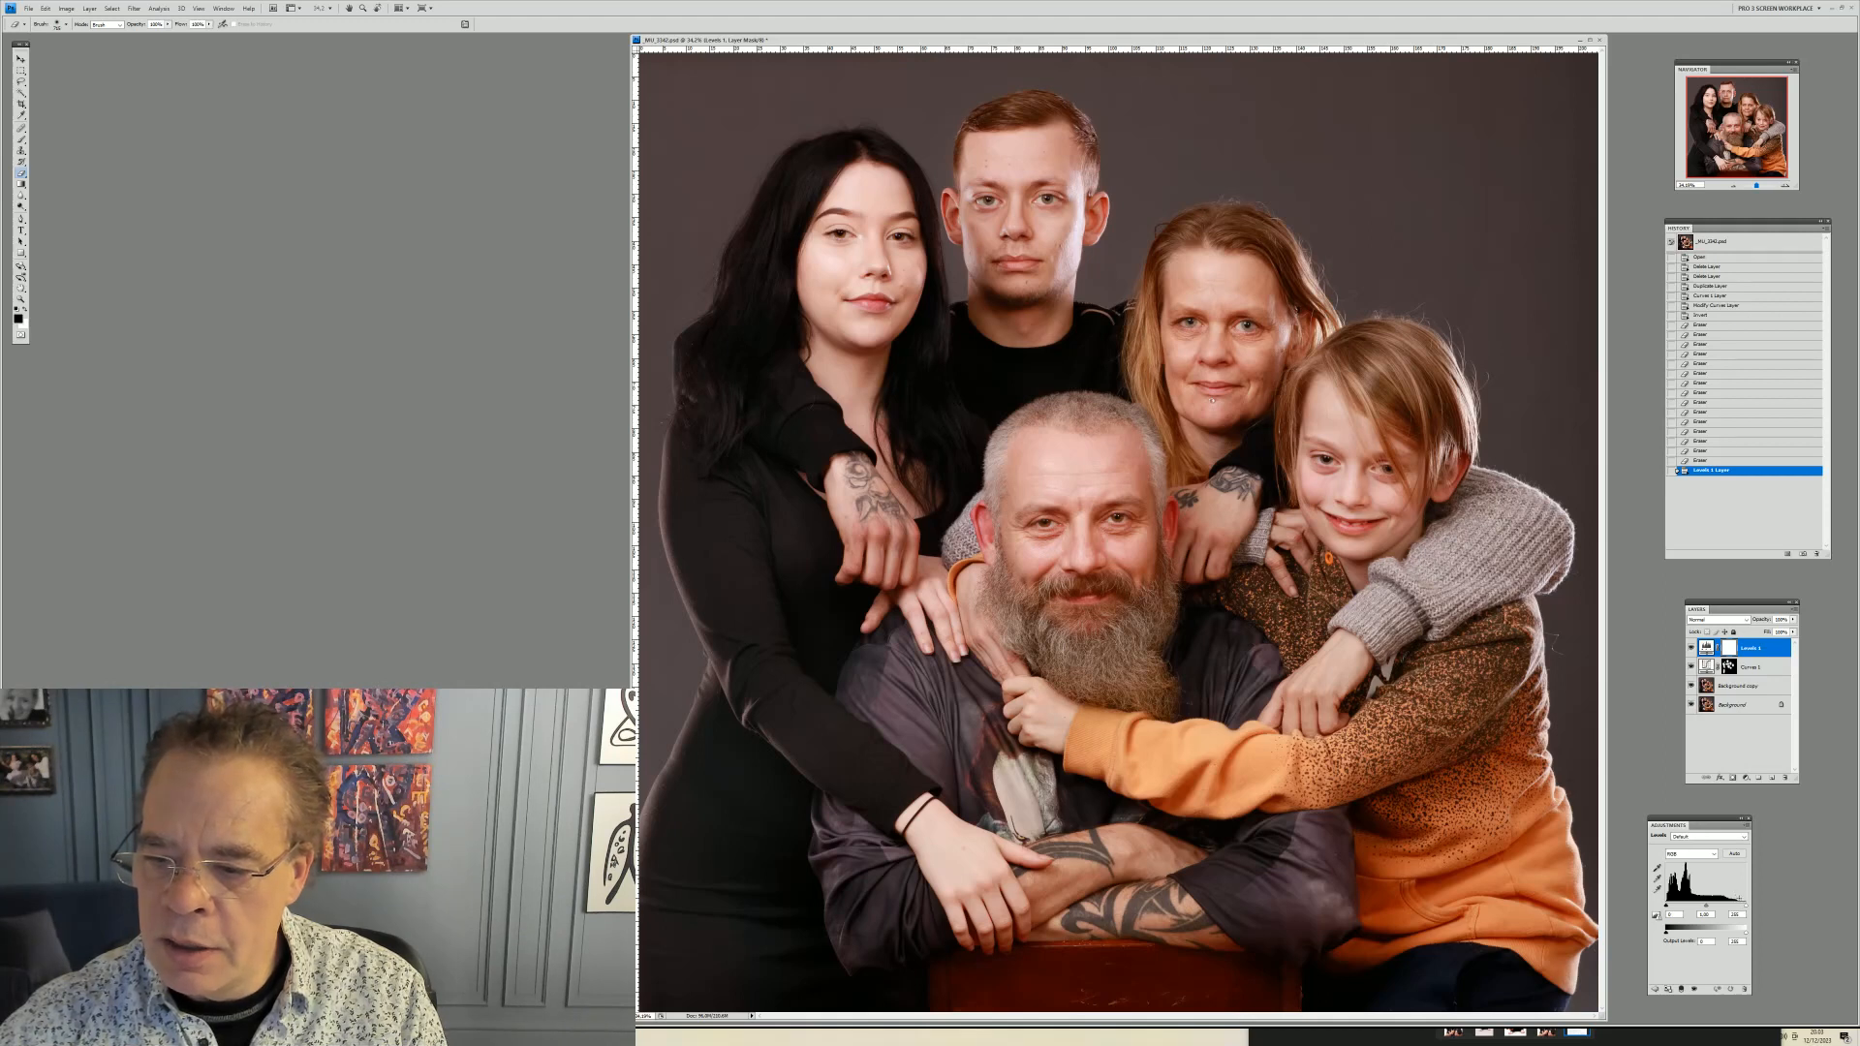
left_click_drag(1744, 906, 1739, 904)
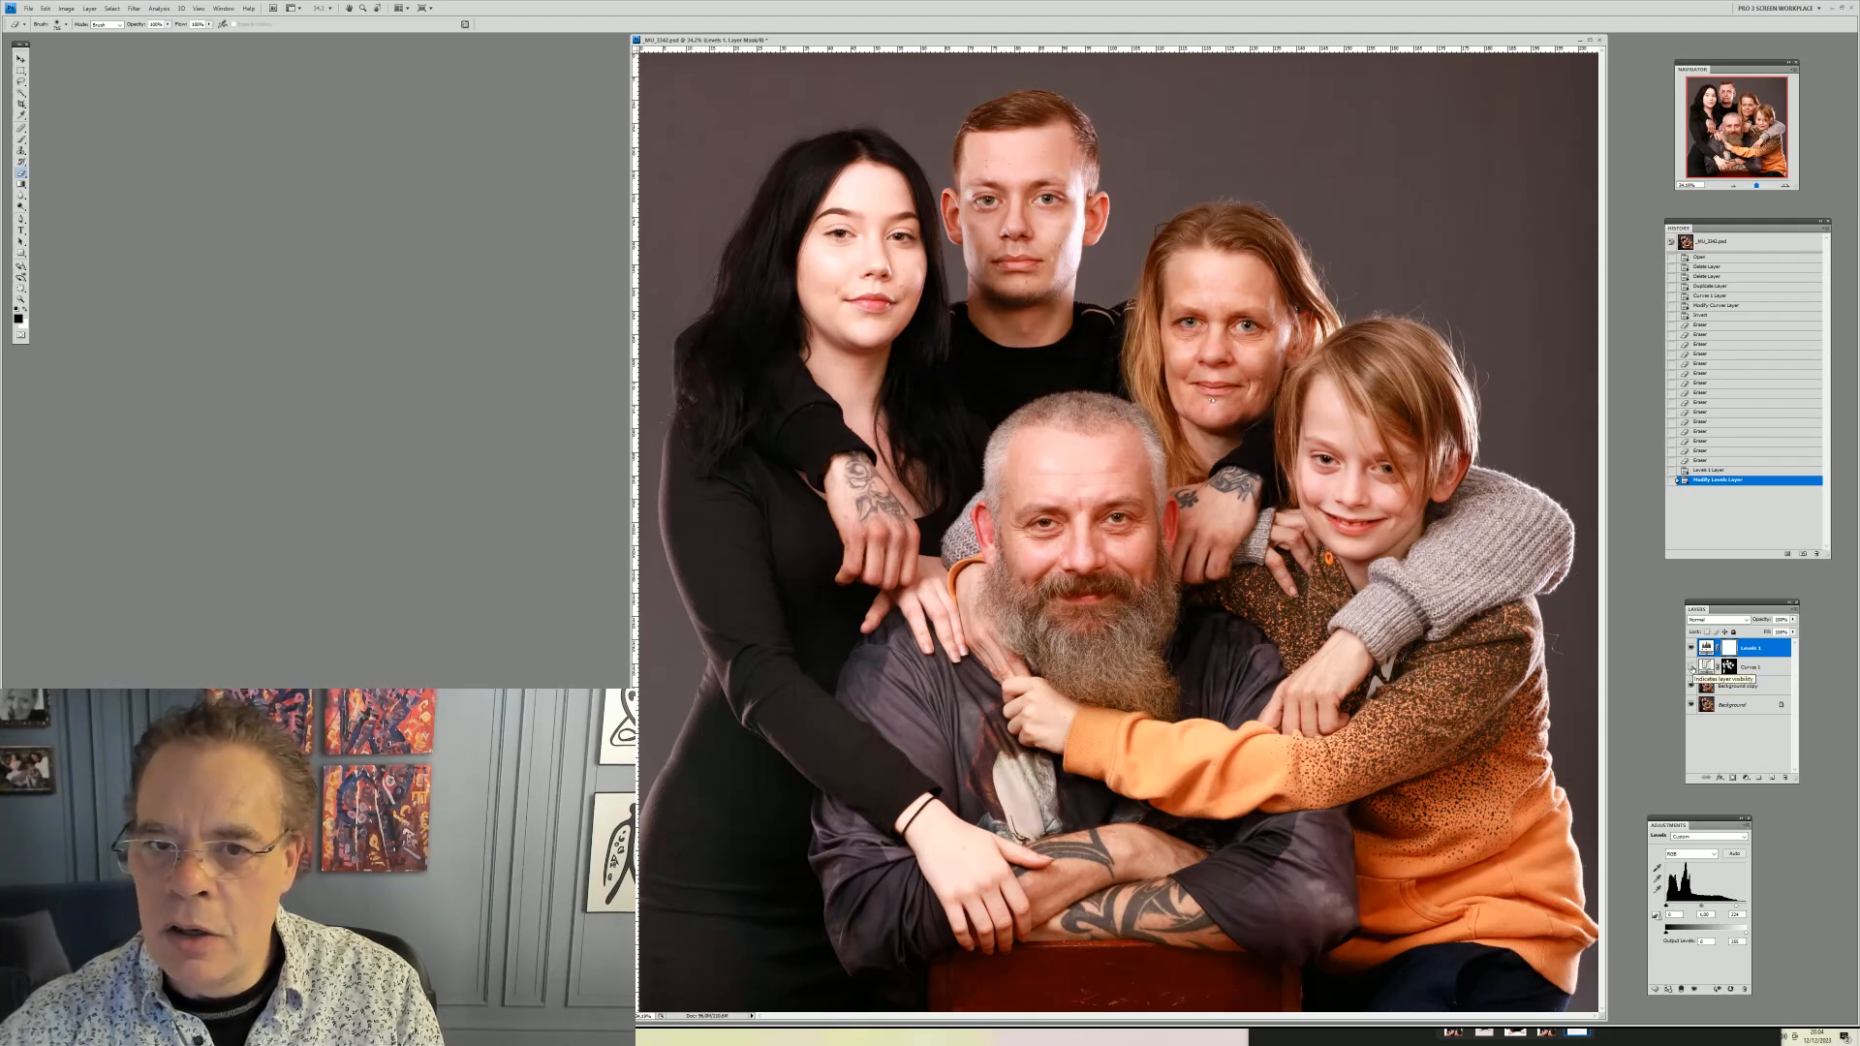
Invert the Levels layer mask, shrink the brush, and paint darkening onto the woman's hair edge
left_click(1692, 668)
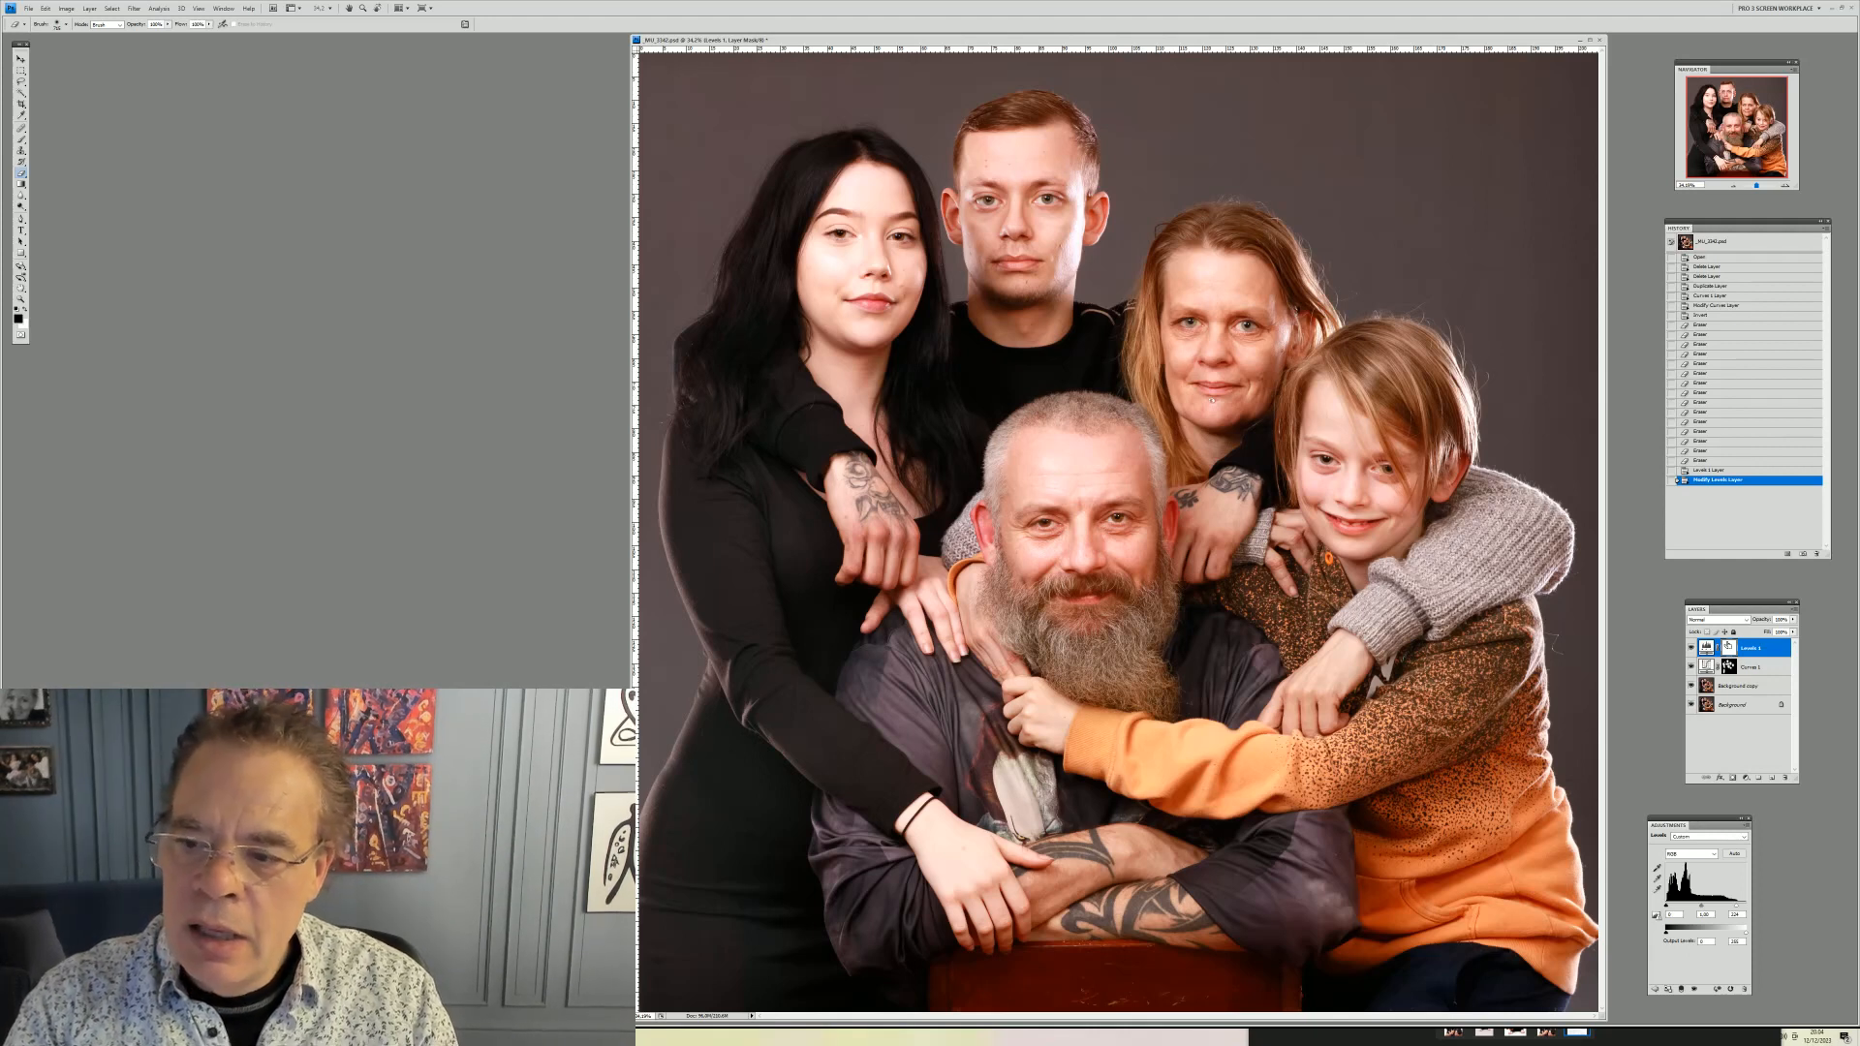
key("ctrl+i")
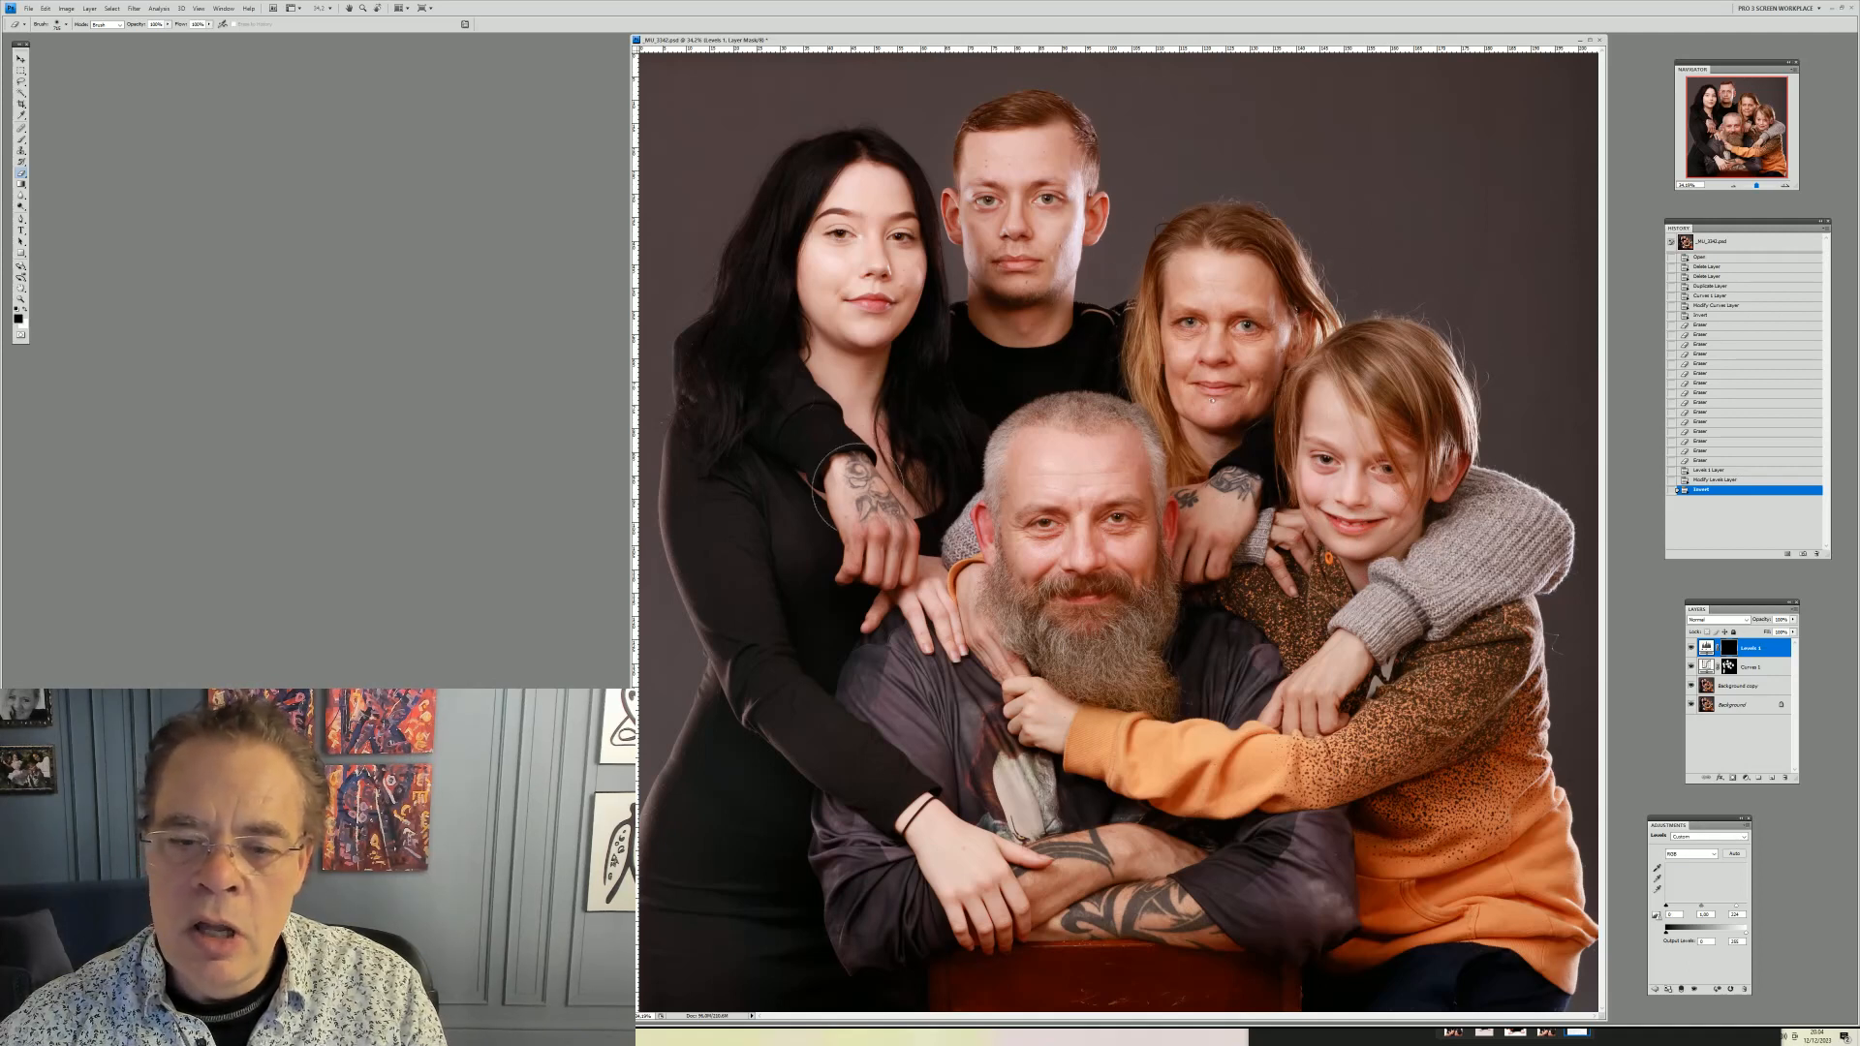
right_click(881, 465)
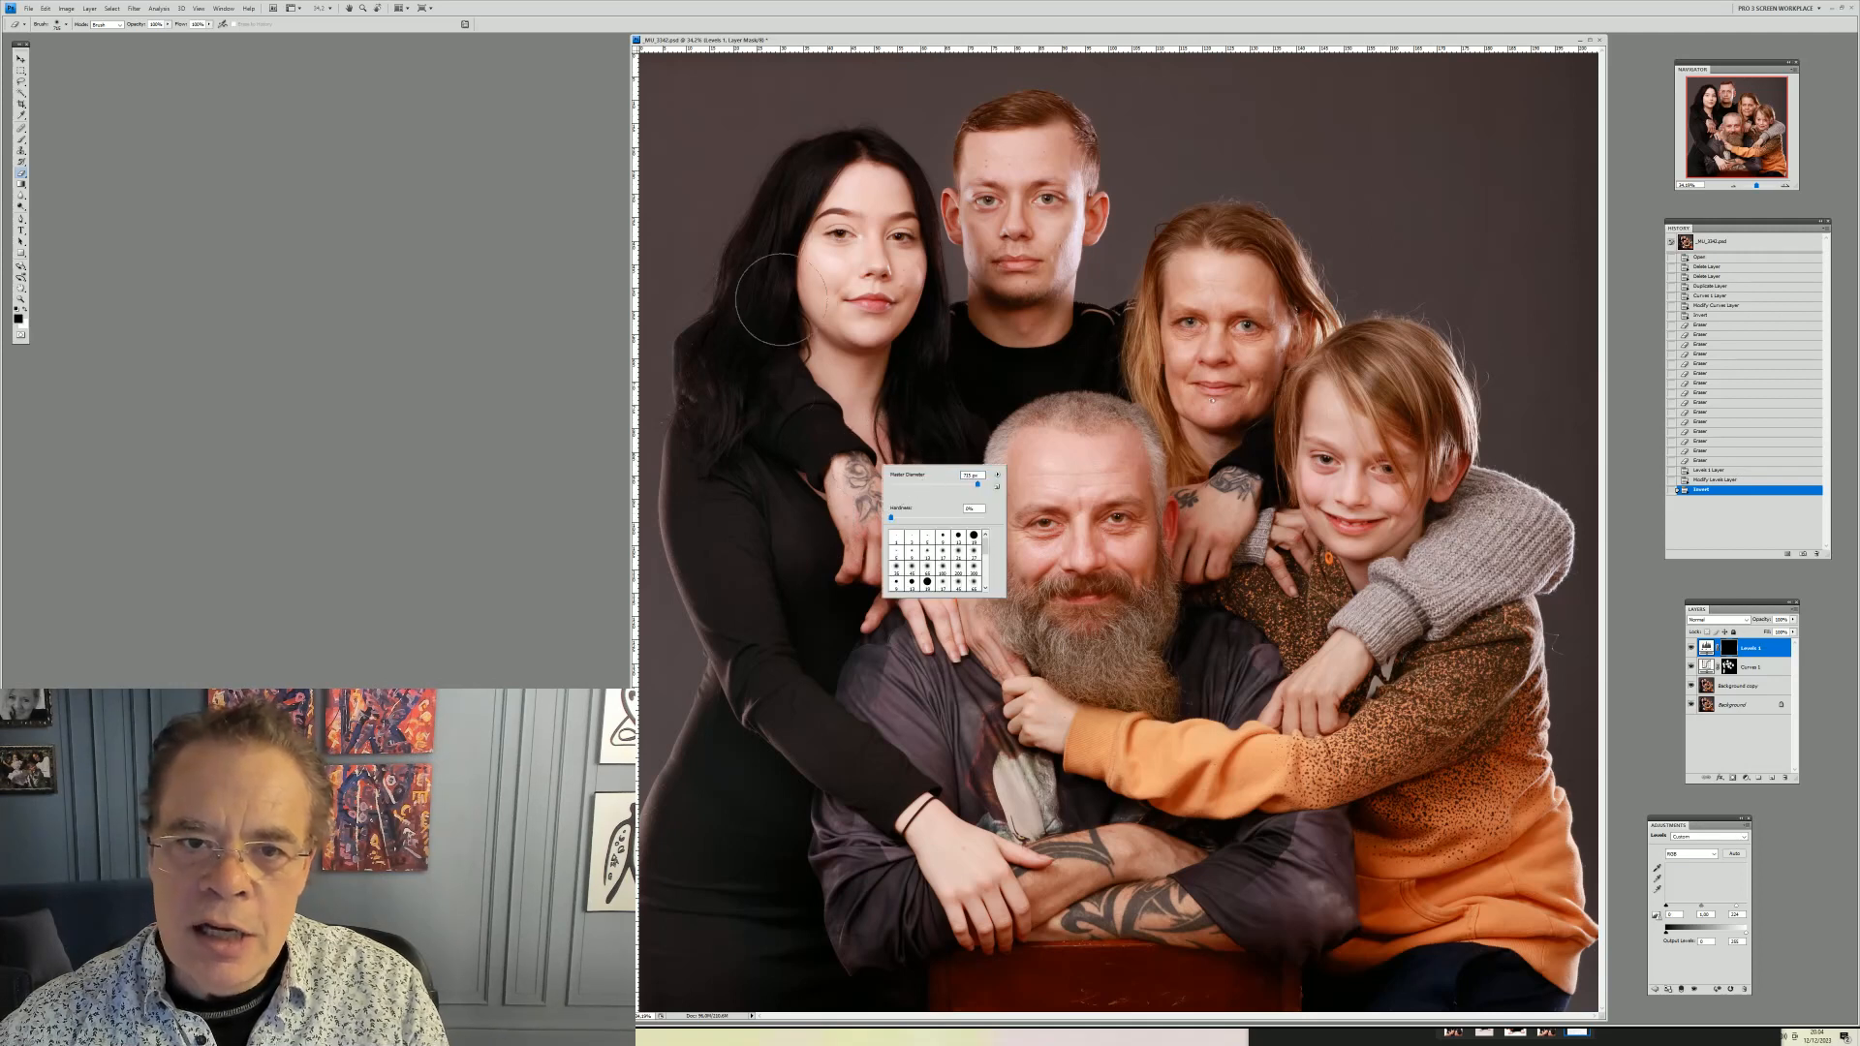
left_click(968, 485)
left_click(799, 174)
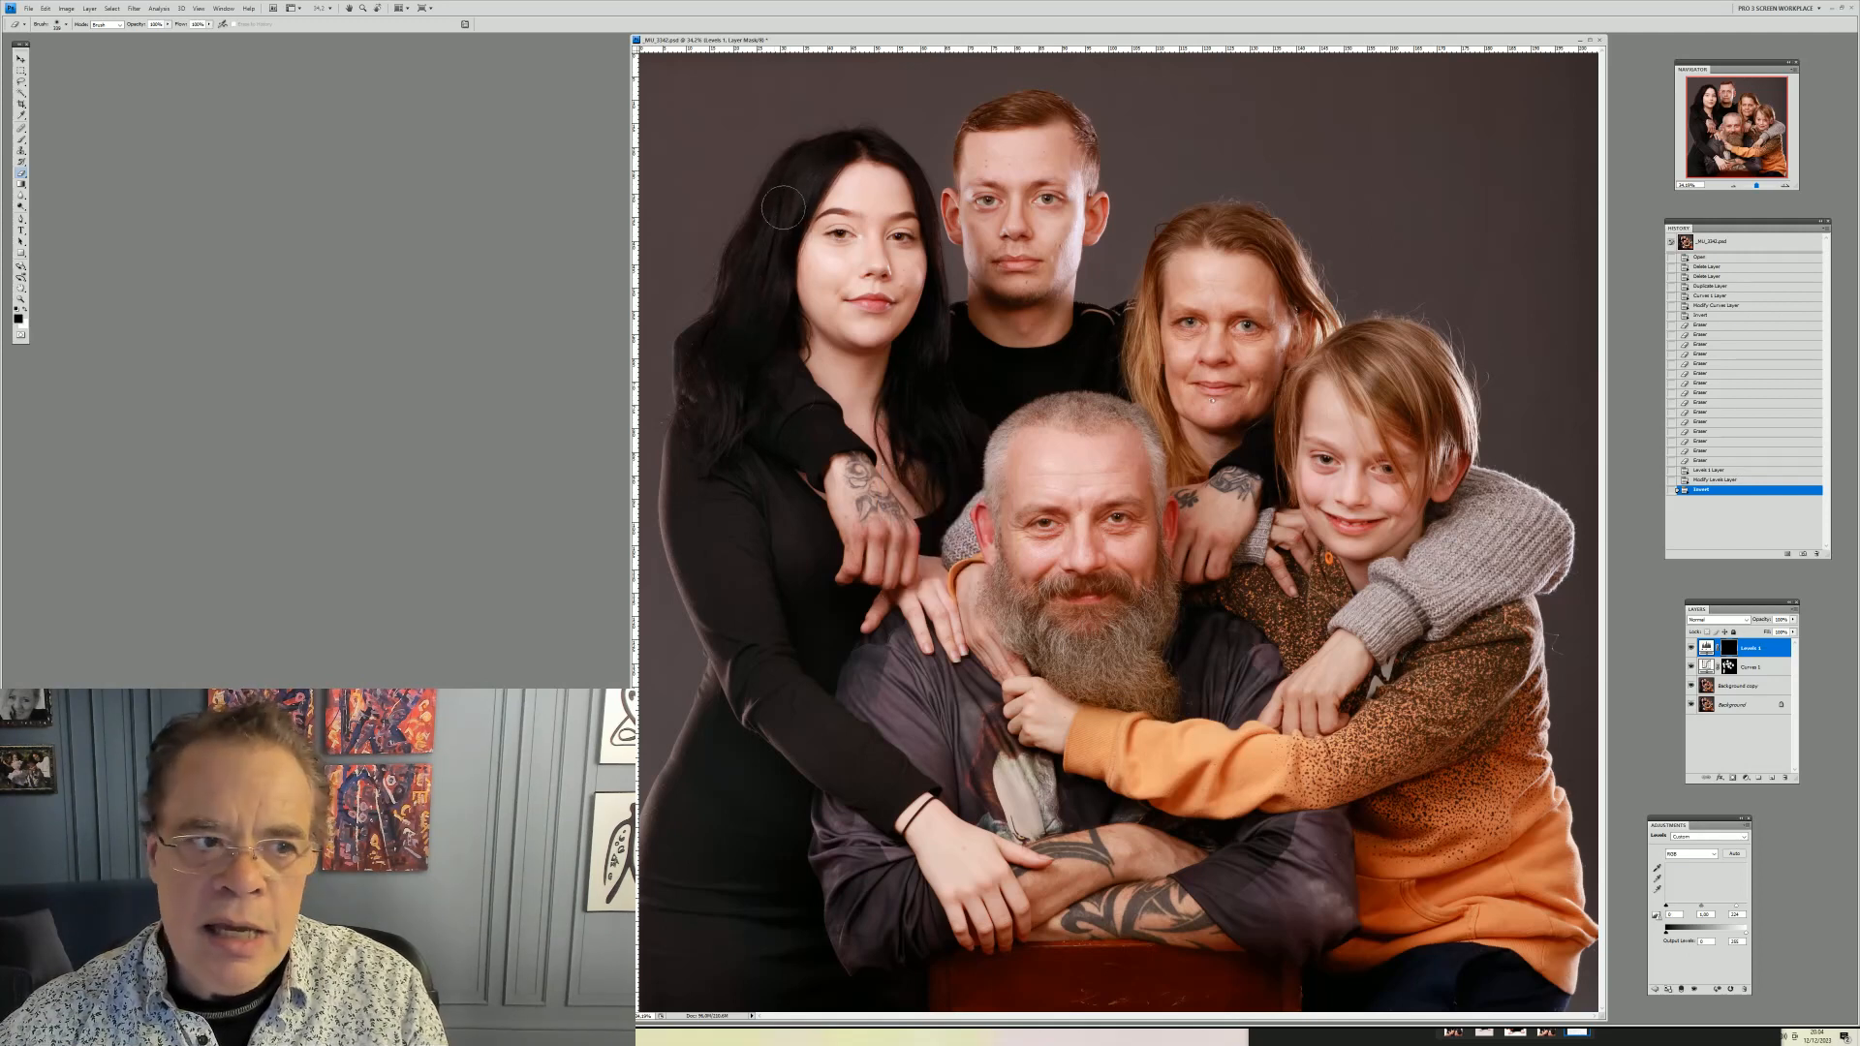
left_click(782, 206)
Paint the Levels mask along the woman's arm and the dark area behind the man's head
left_click(751, 399)
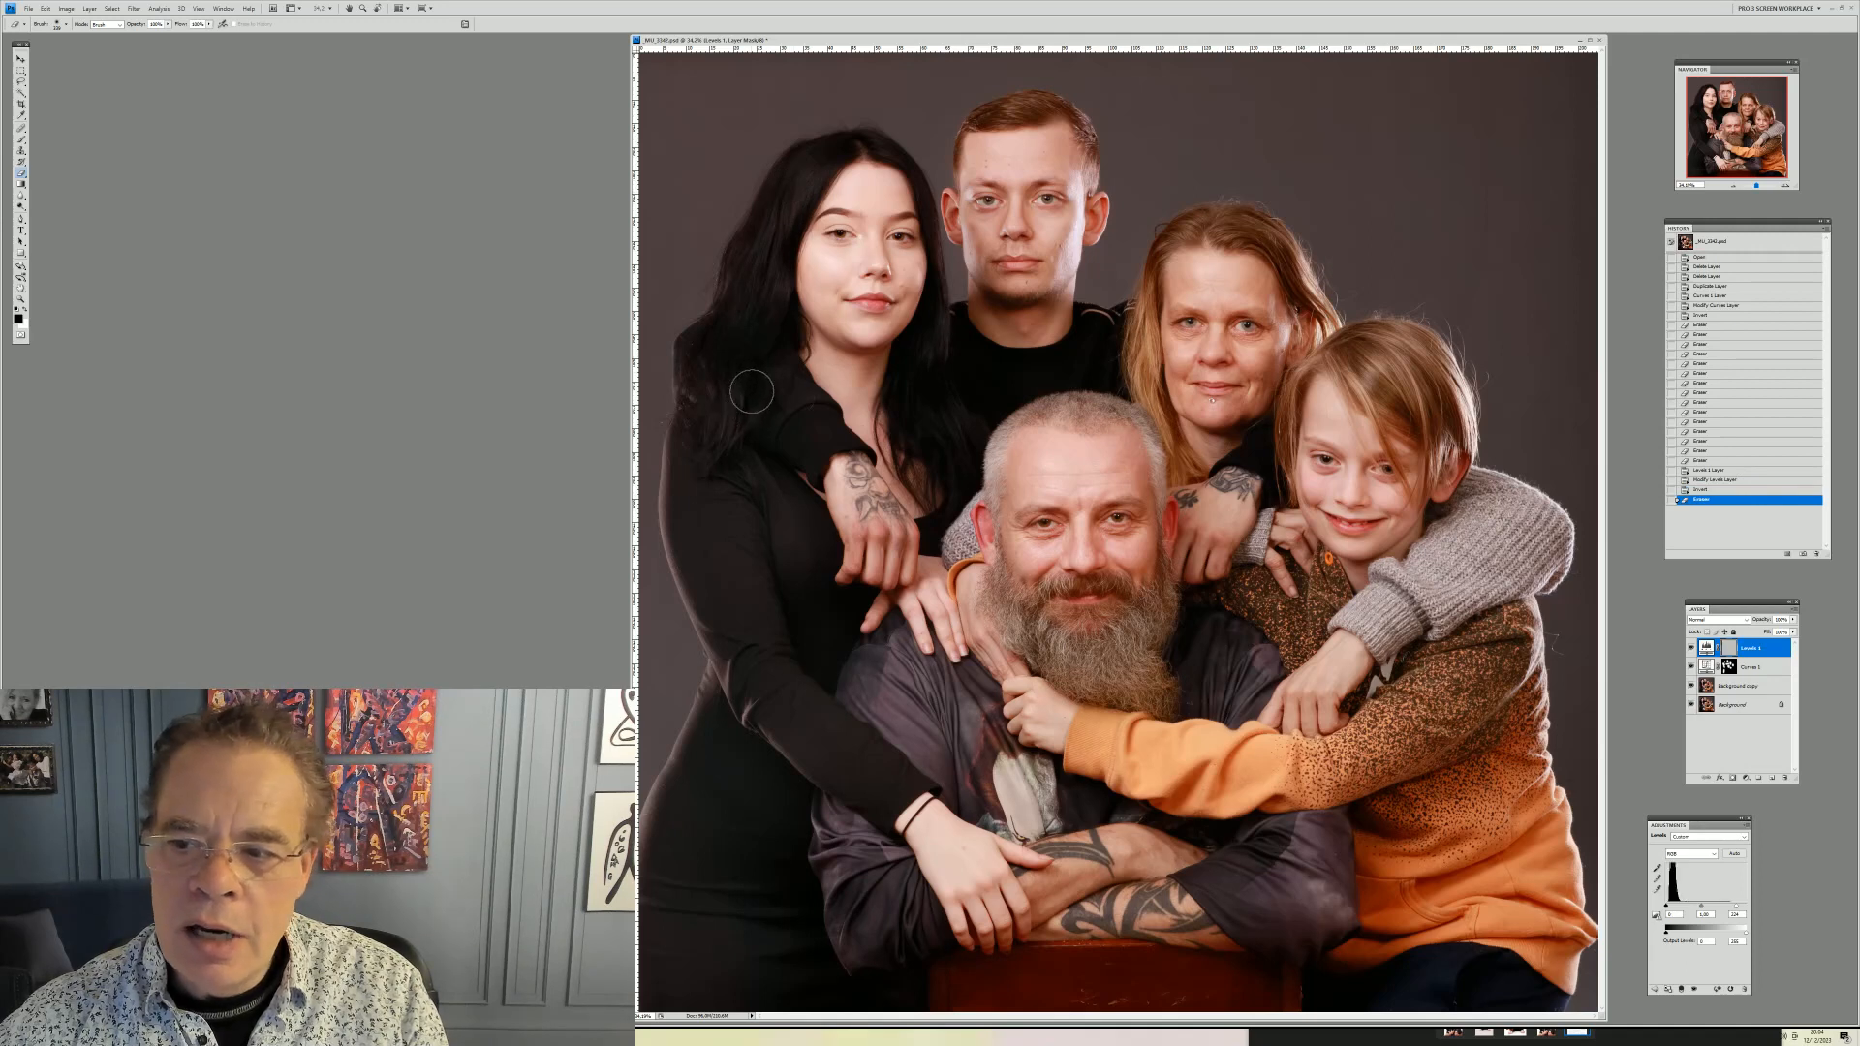
left_click_drag(763, 337, 808, 433)
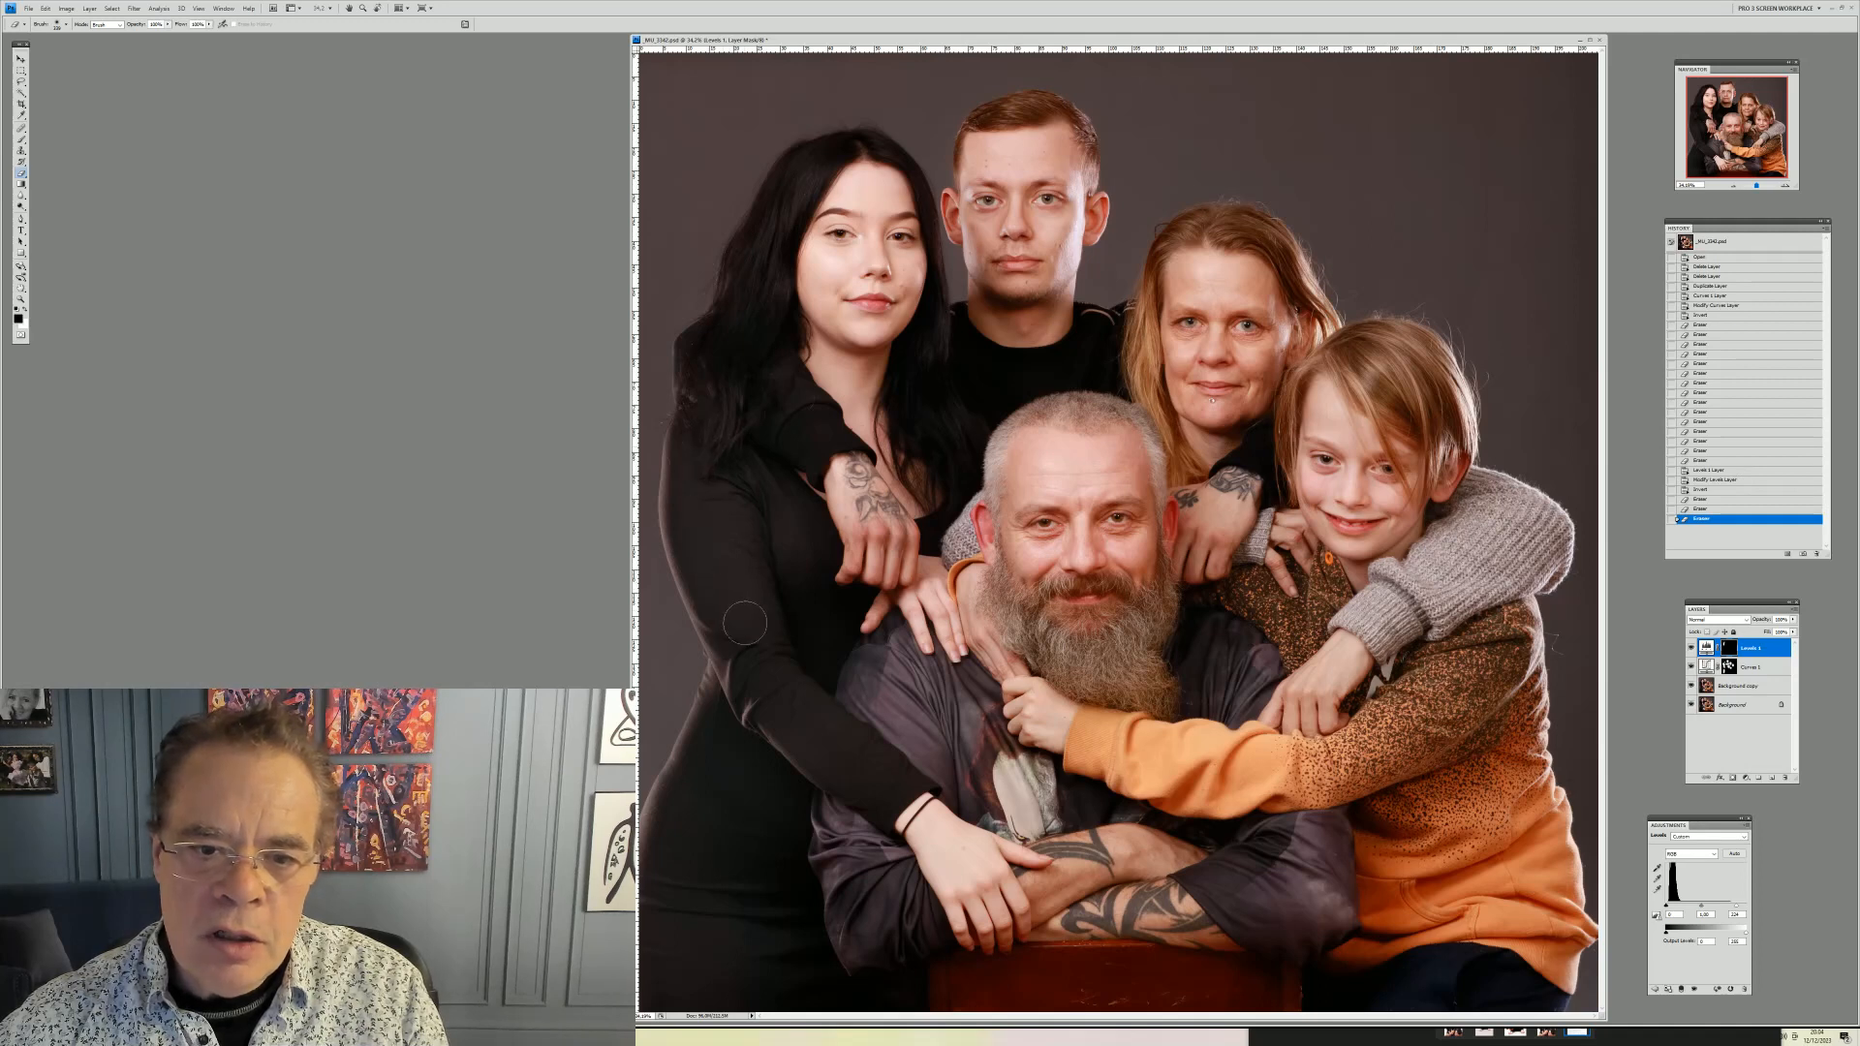
left_click(745, 624)
right_click(969, 373)
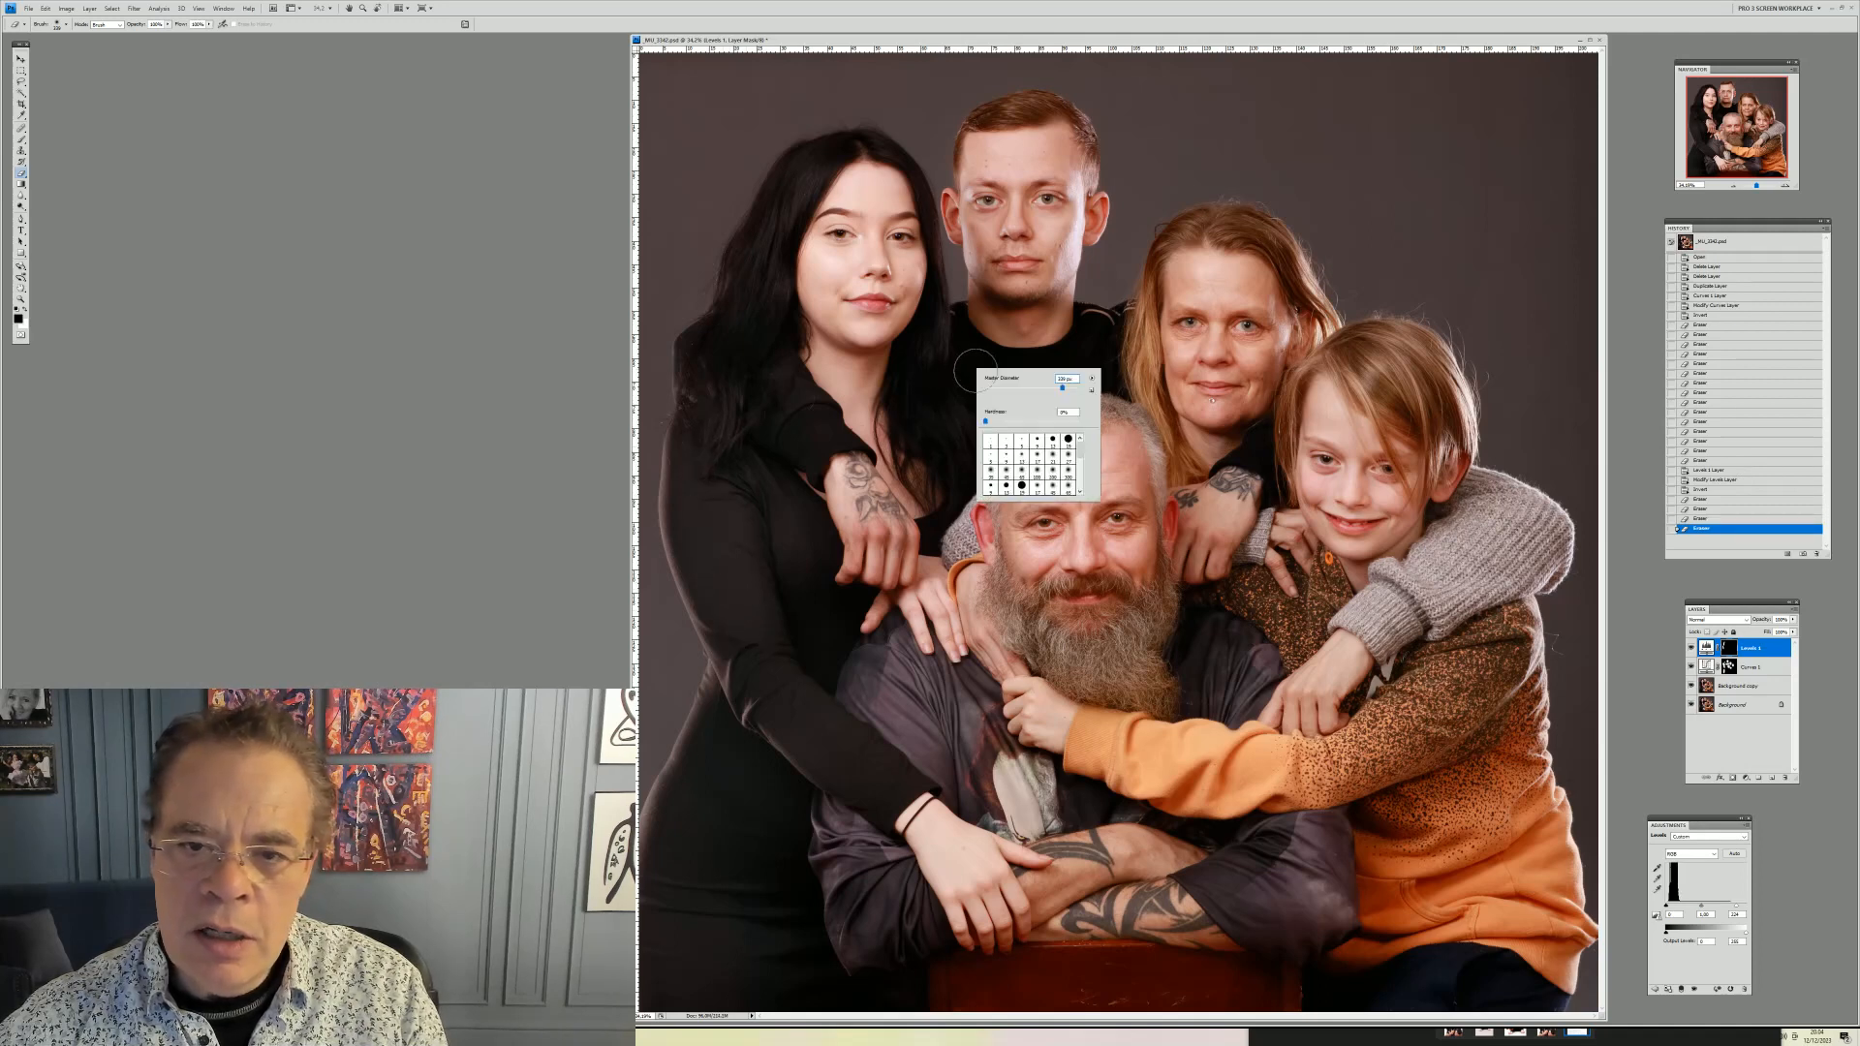
left_click(1071, 389)
left_click(959, 357)
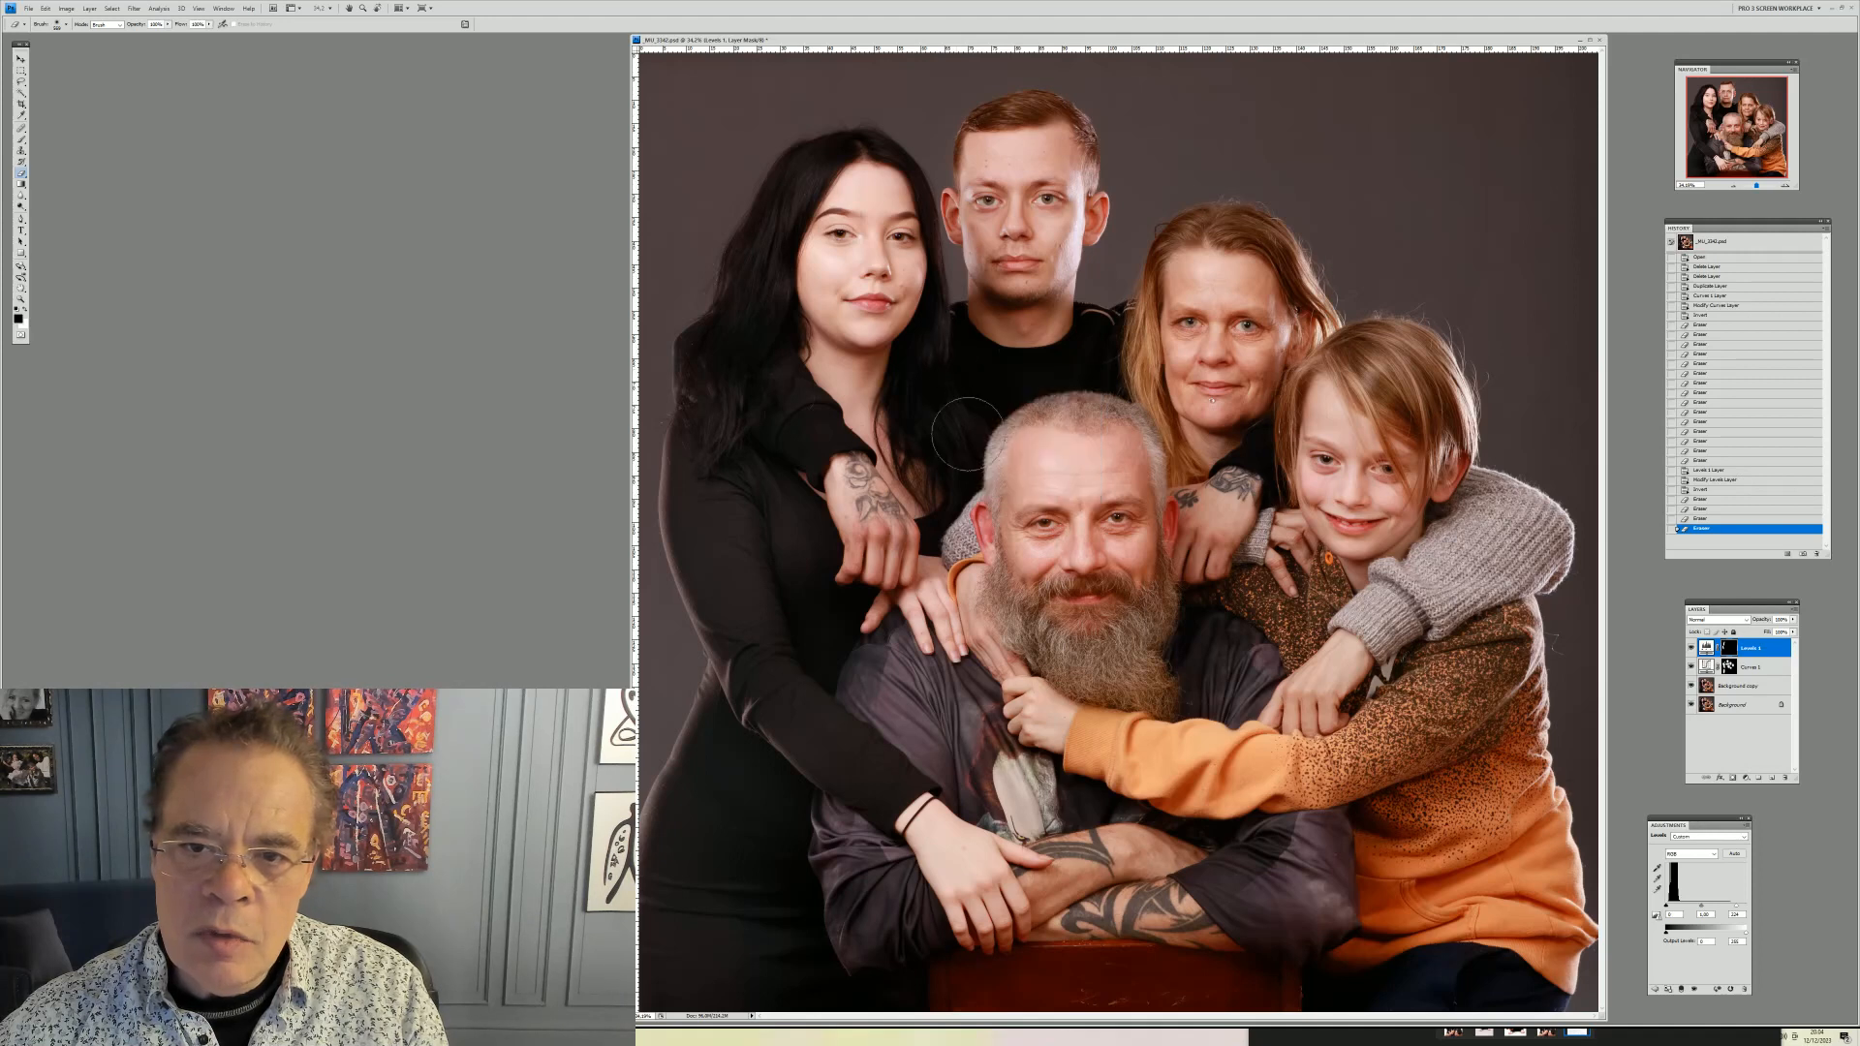
left_click(1090, 372)
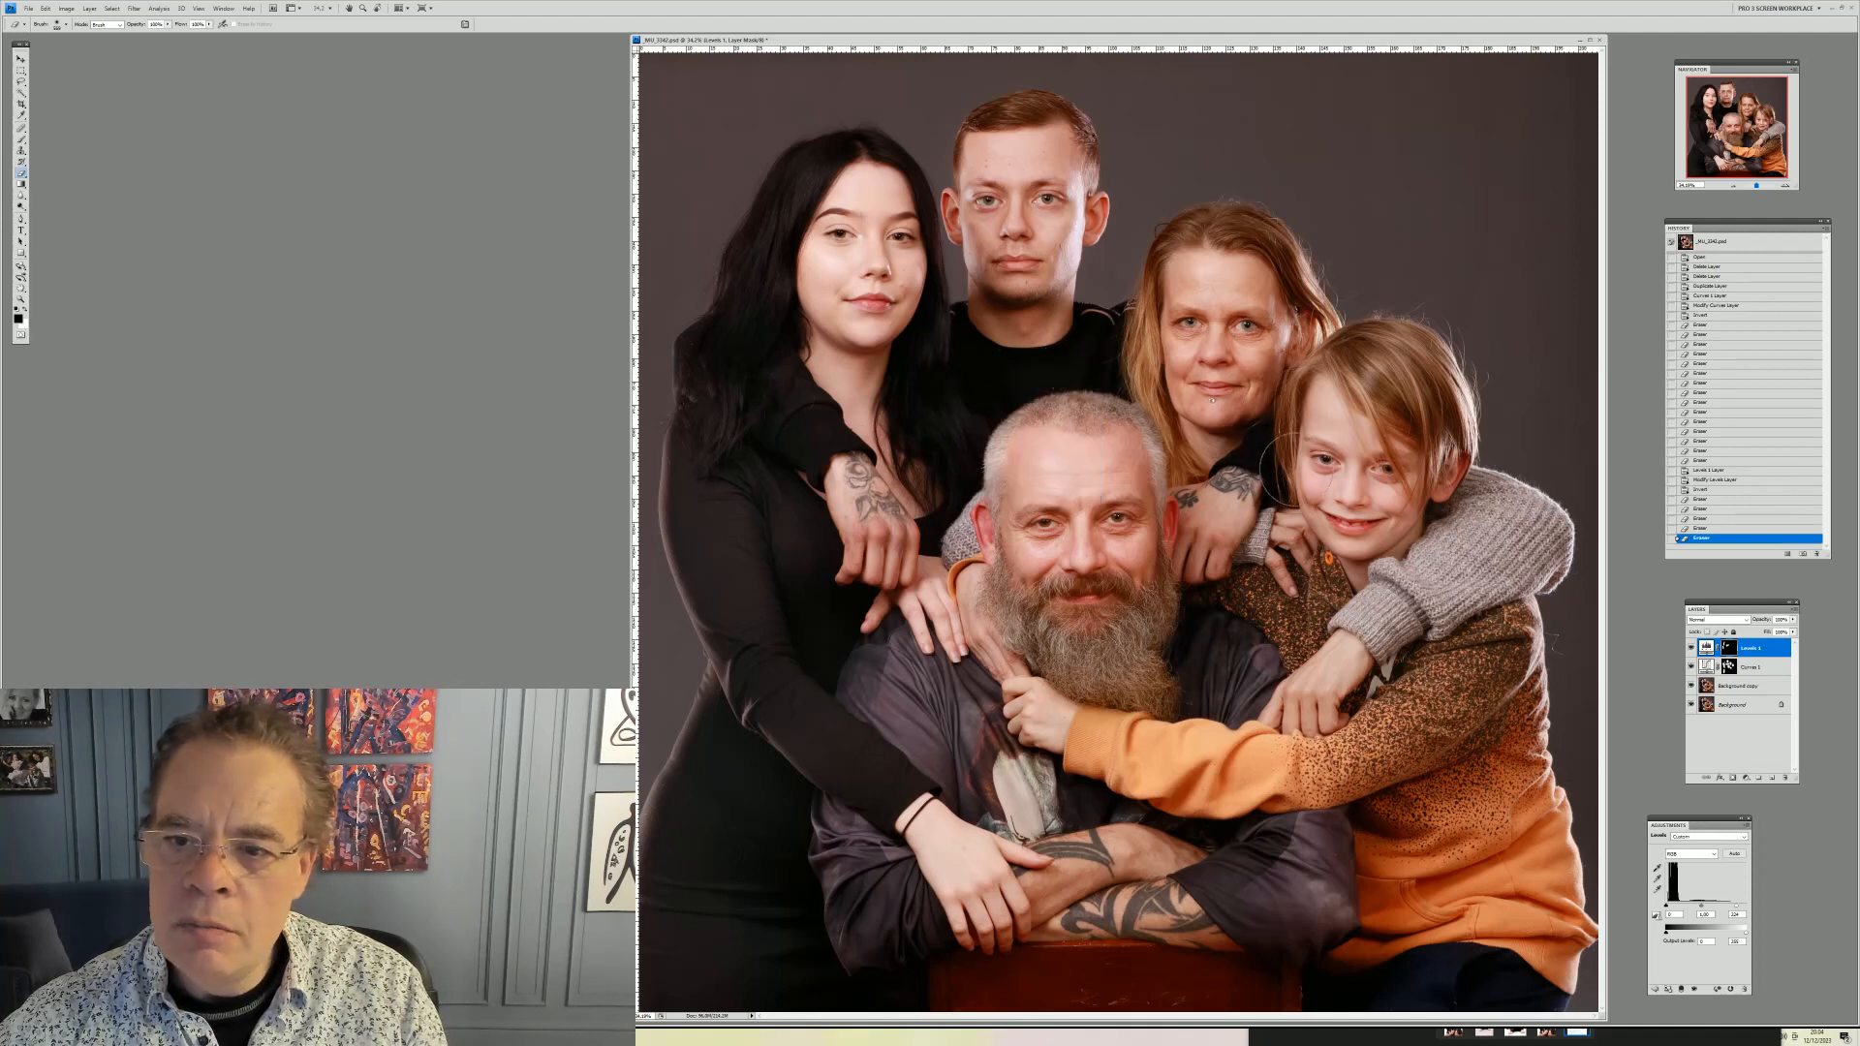
Dab darkening onto the Levels mask across the boy's sweater arm, the man's sleeve and his beard
left_click(1268, 453)
left_click(1266, 454)
left_click(1275, 620)
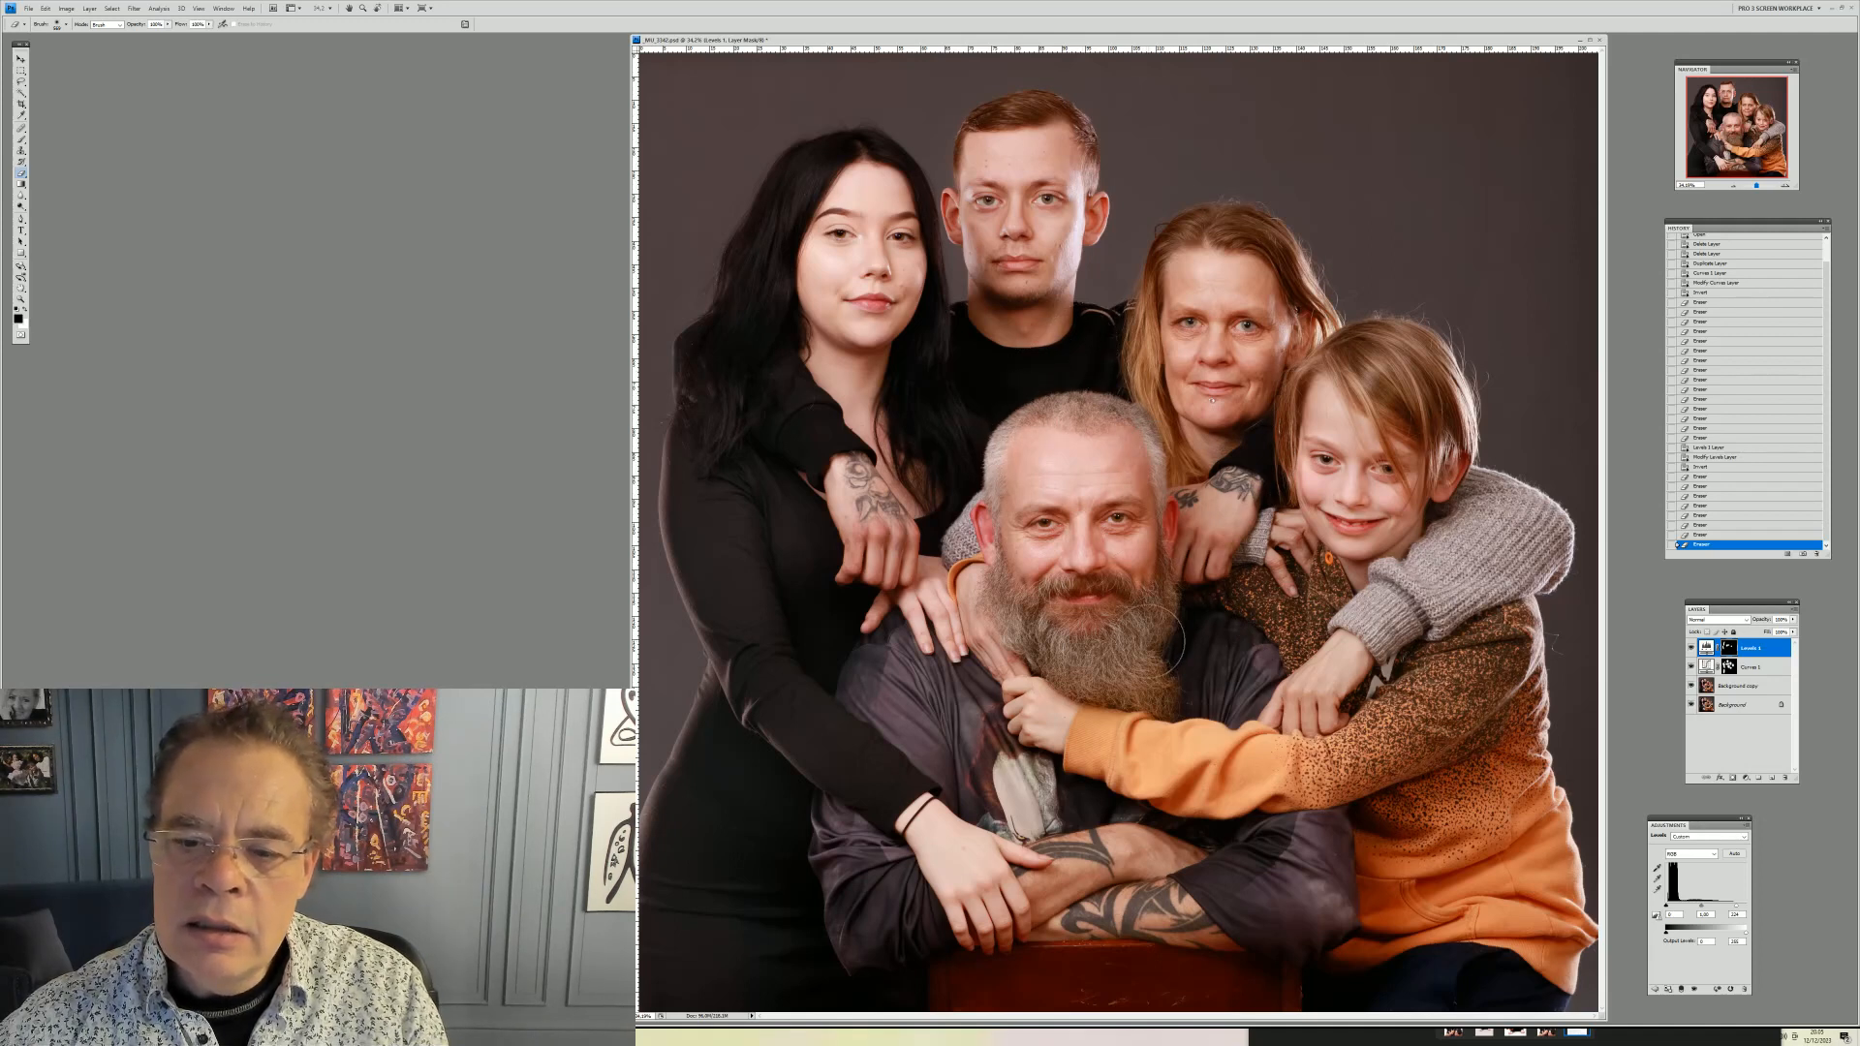
left_click(1271, 860)
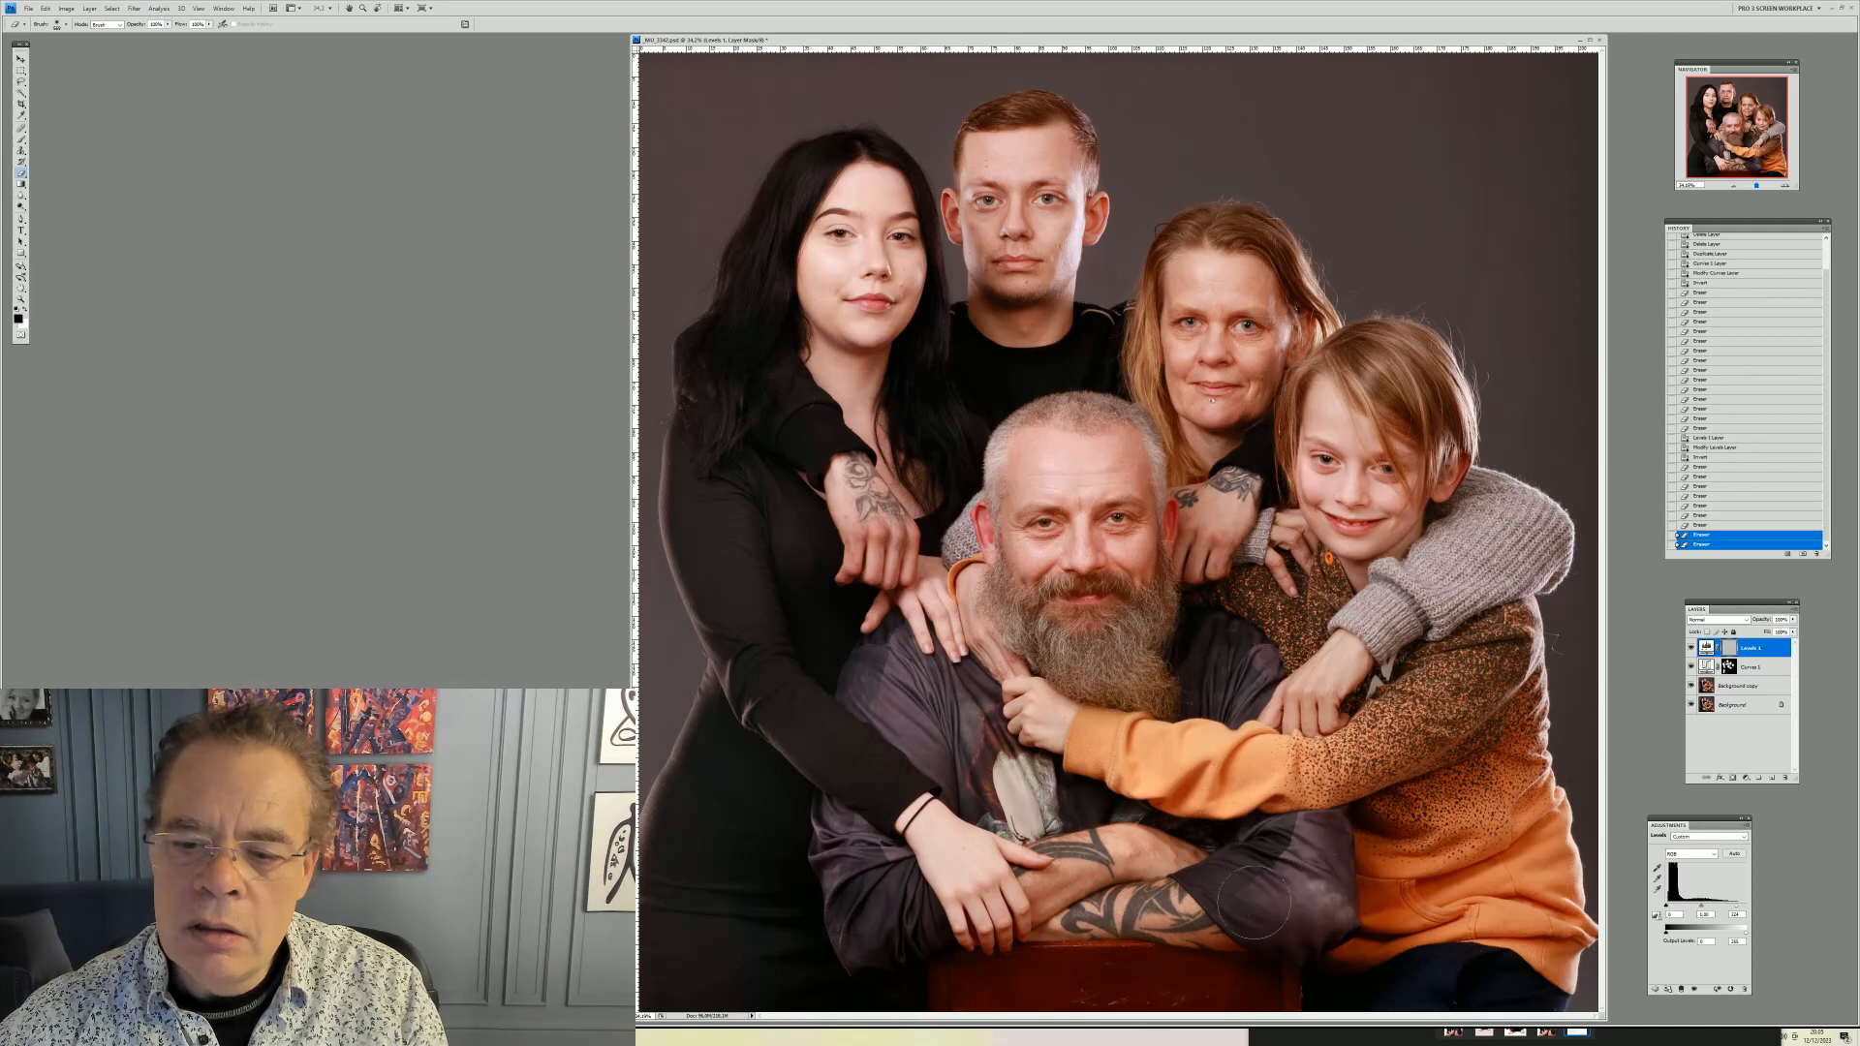
left_click(1264, 876)
left_click(1232, 860)
left_click(1304, 903)
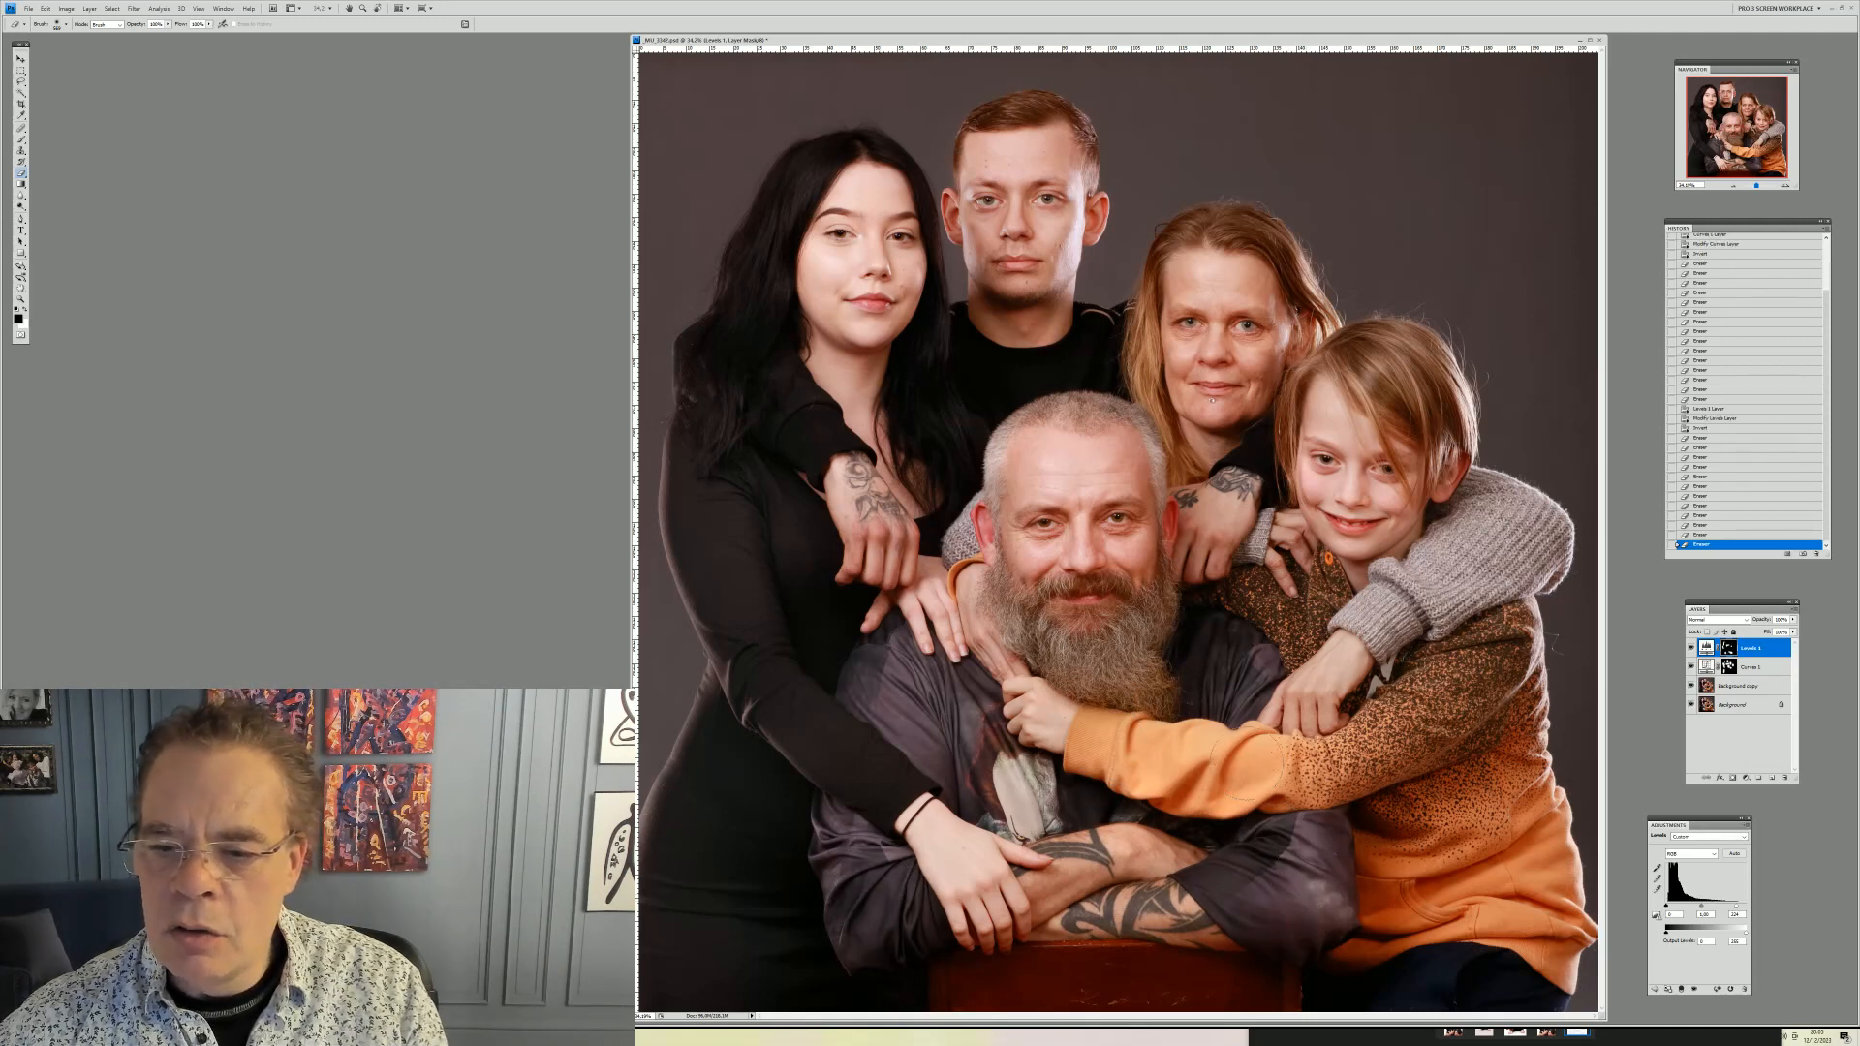
left_click(1102, 663)
left_click(1099, 625)
left_click(1098, 587)
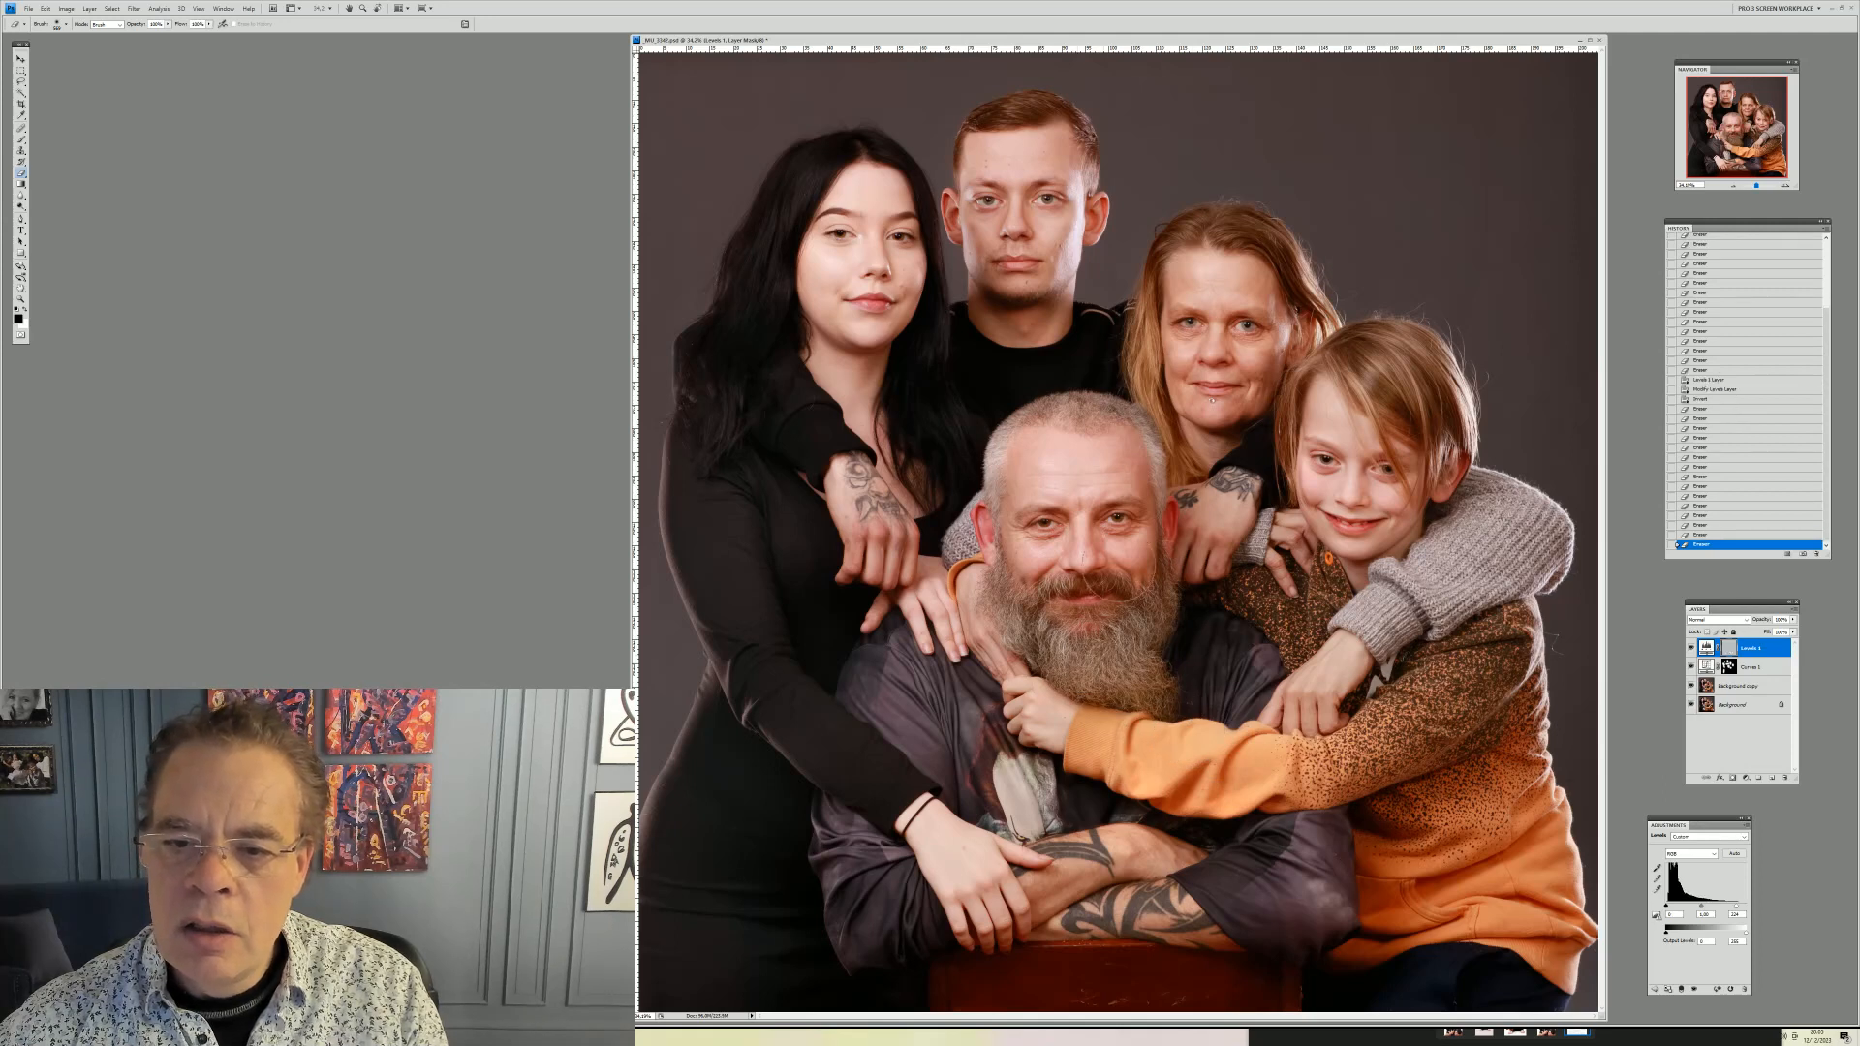
Reduce the brush size and step back one history state to undo the last dab
right_click(1131, 571)
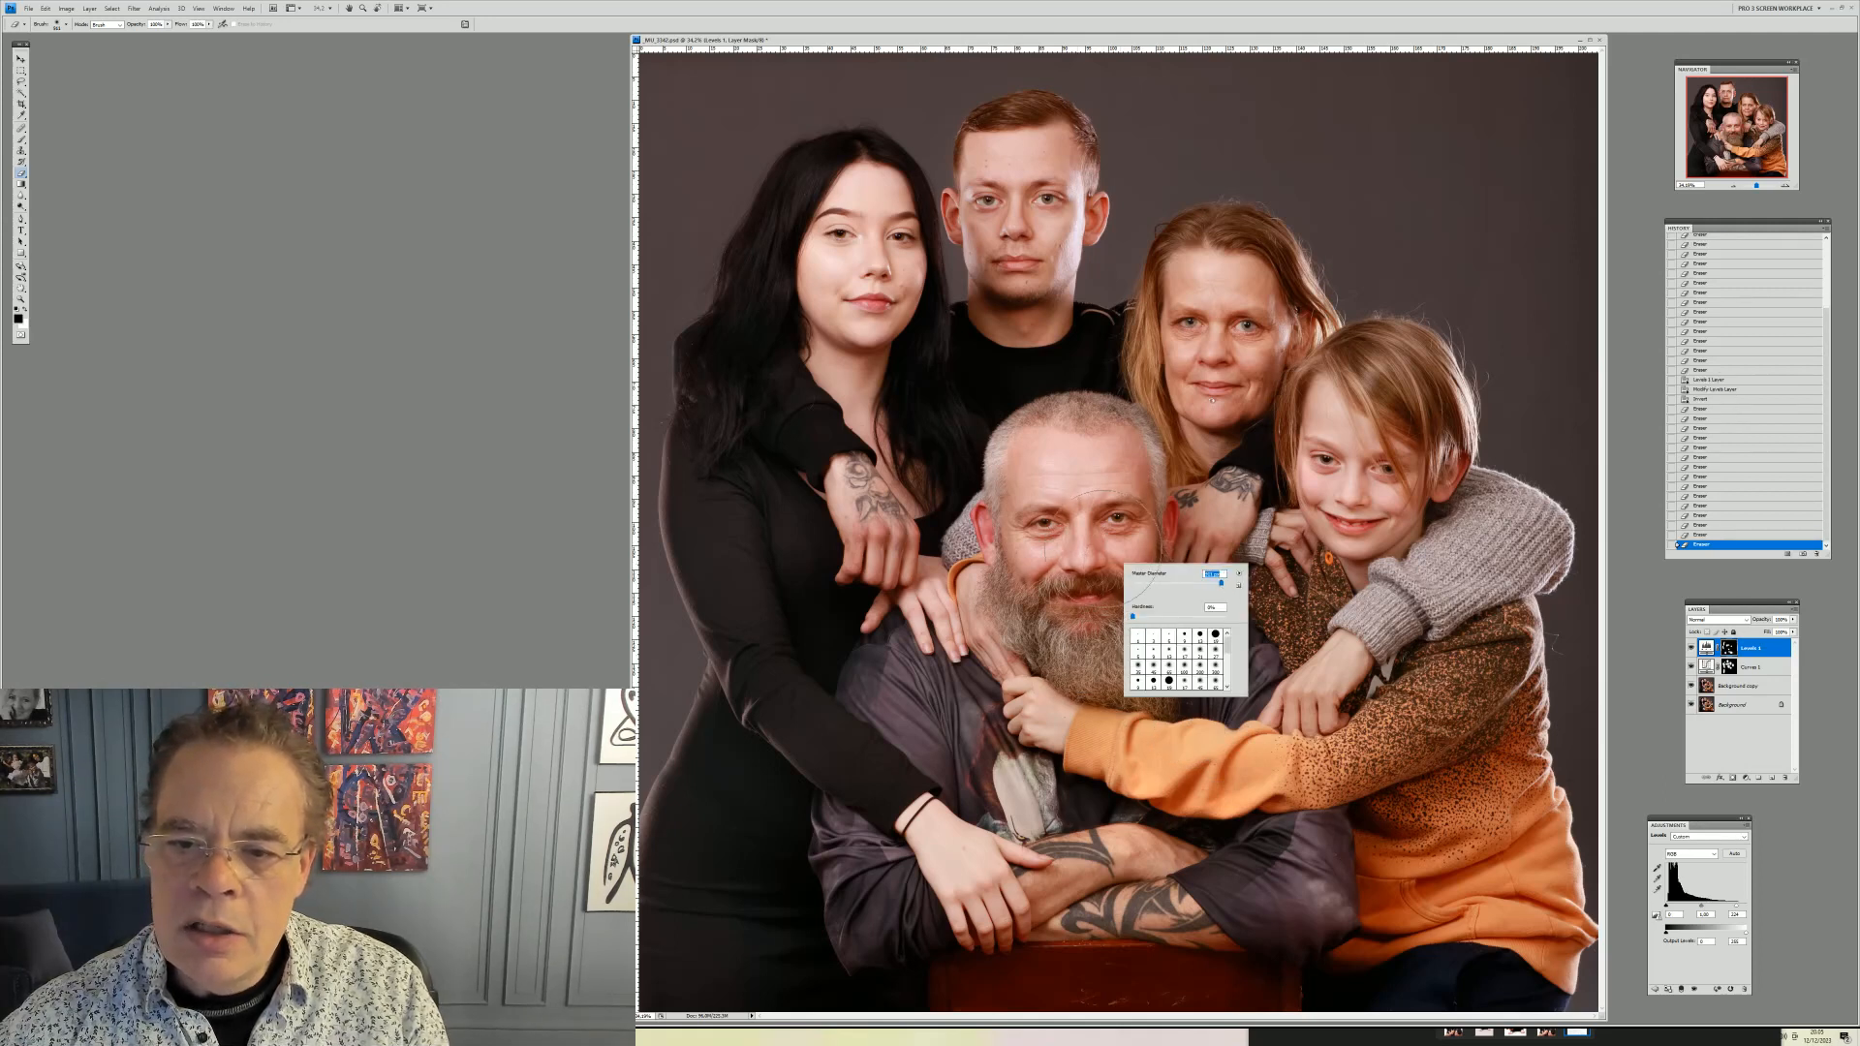
mouse_move(1078, 583)
left_mouse_down()
mouse_move(1068, 565)
mouse_move(1079, 581)
left_mouse_up()
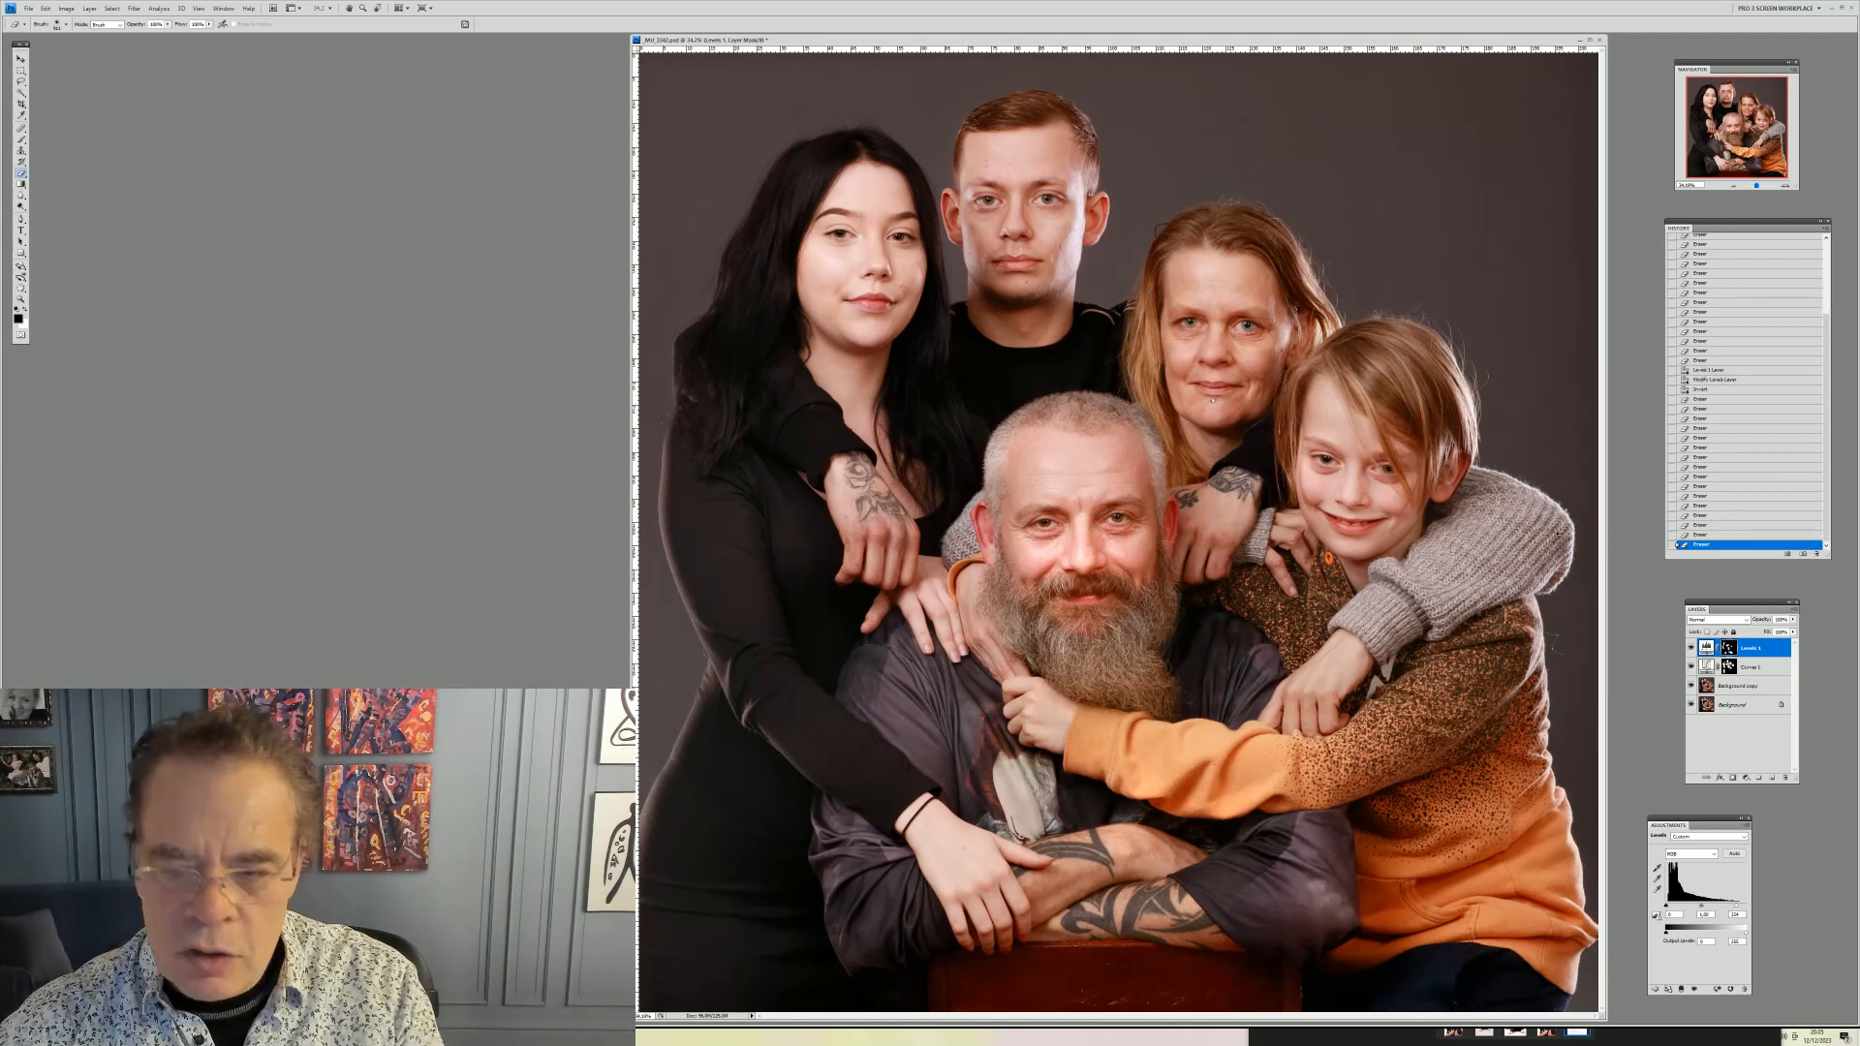
left_click(46, 9)
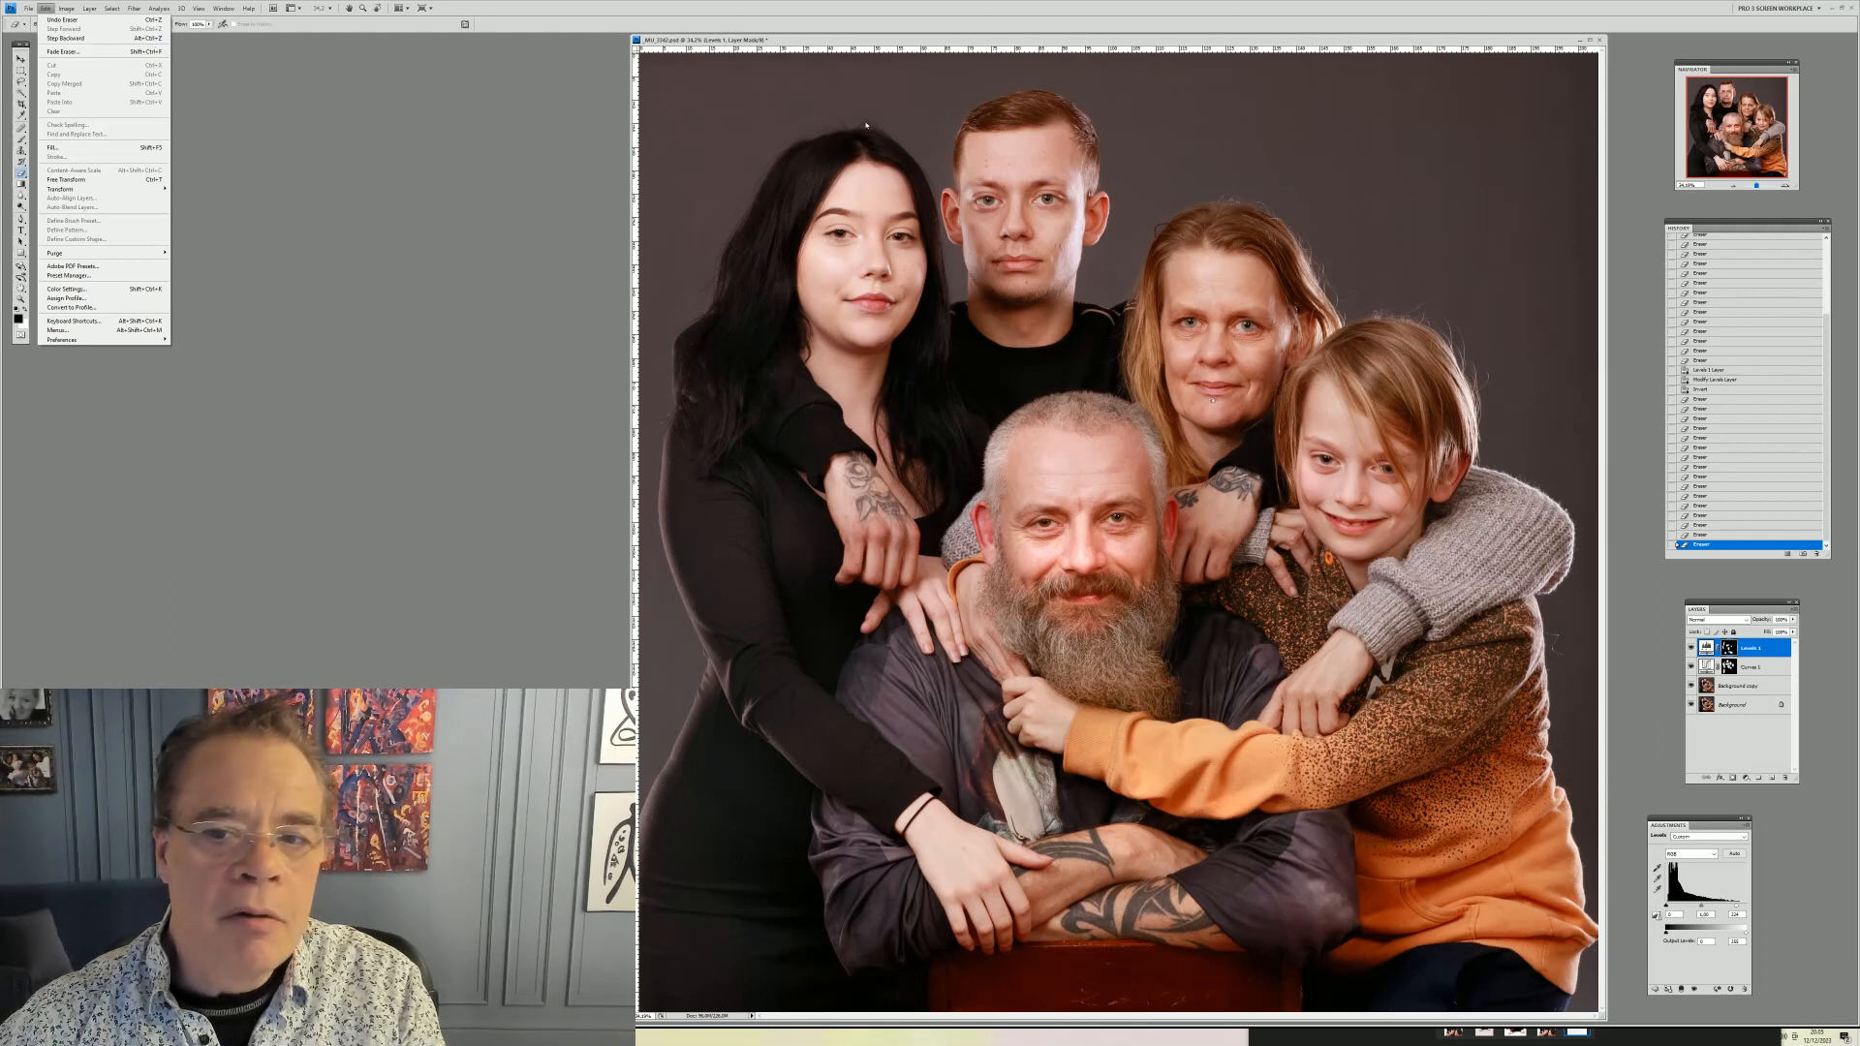
left_click(1081, 40)
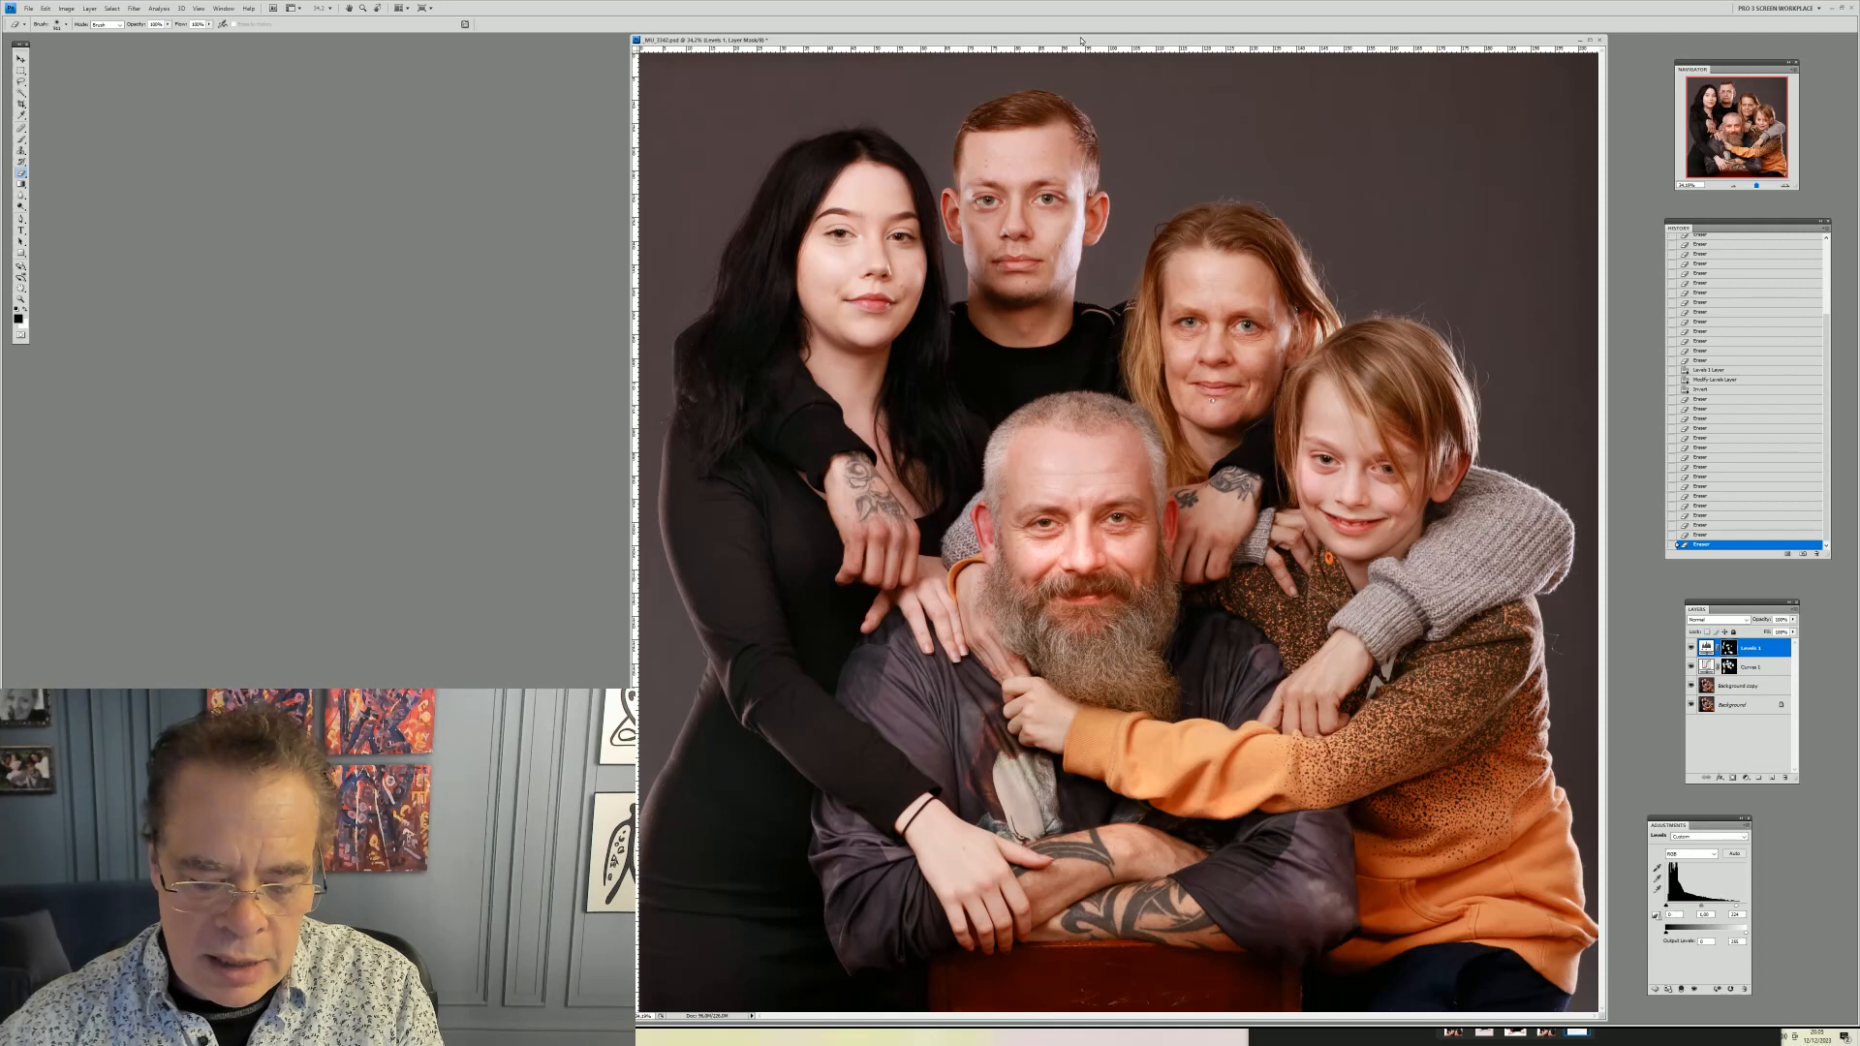
key("ctrl+alt+z")
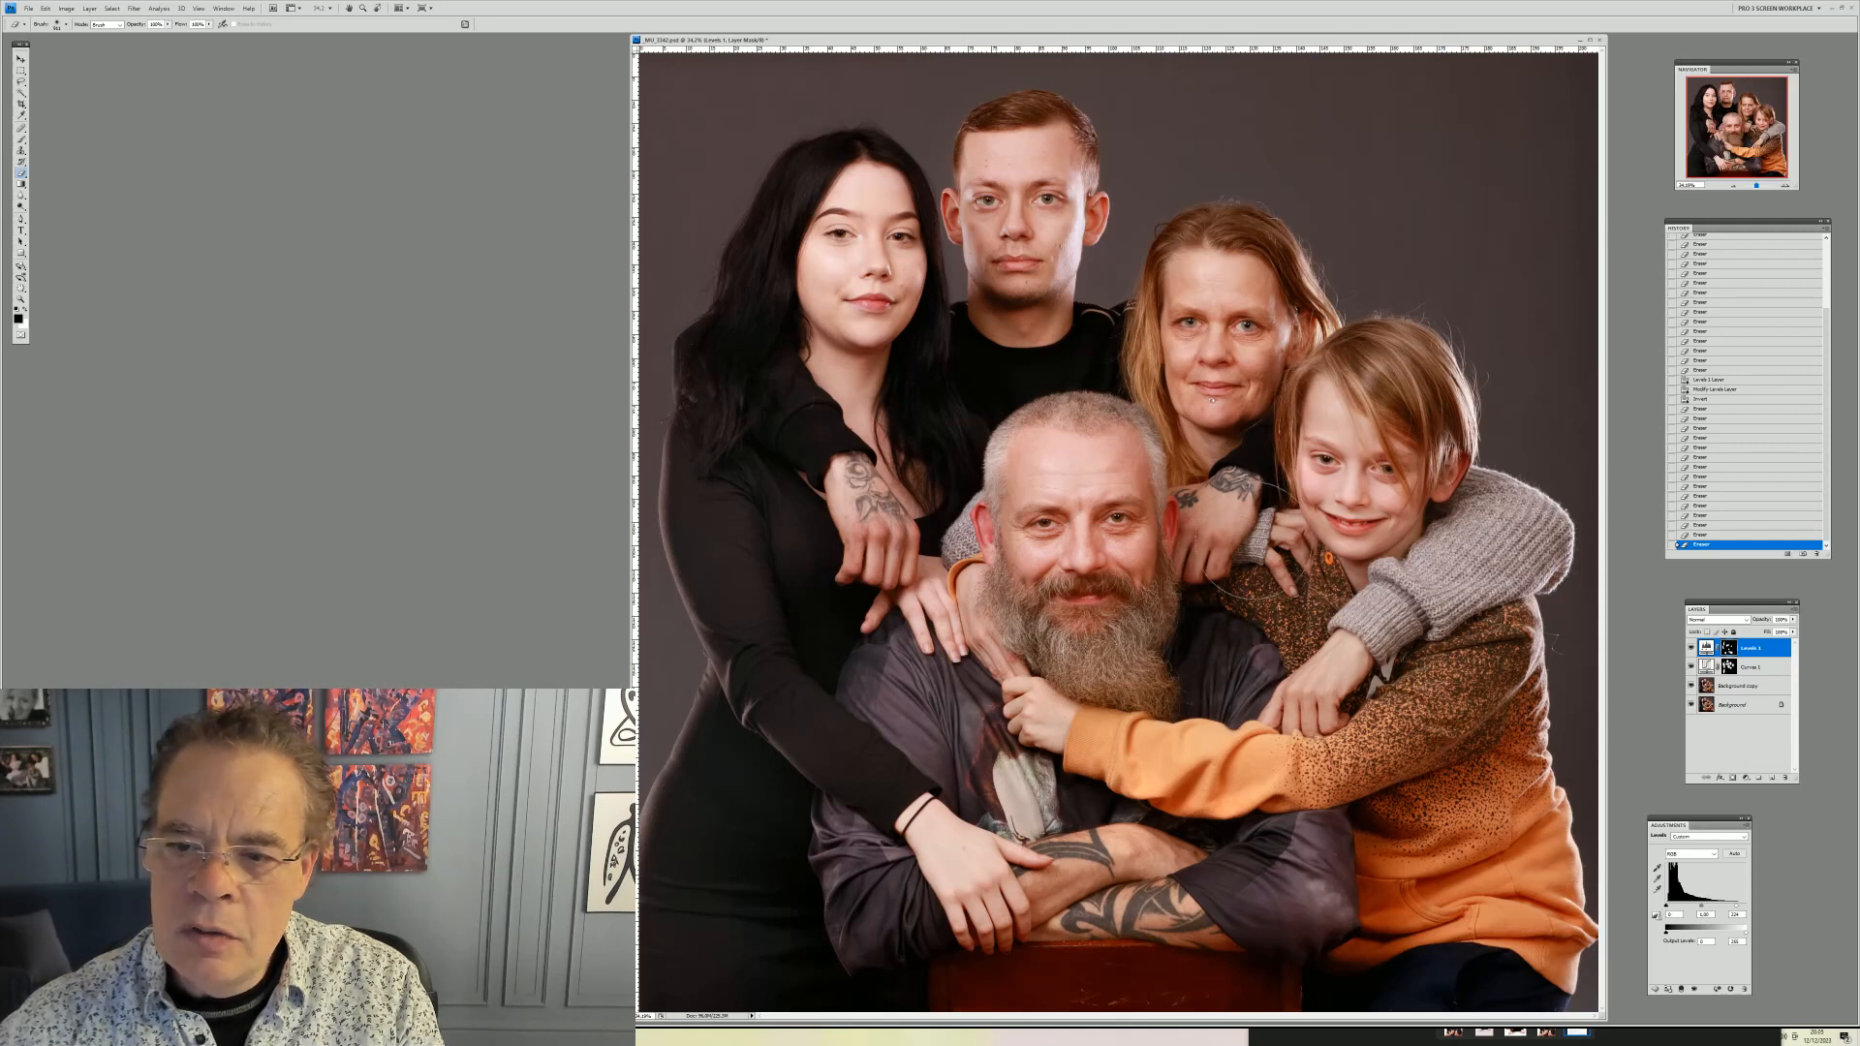
Paint the Levels mask at the woman's neck and along the boy's hair edge
left_click(1246, 540)
left_click(1237, 535)
left_click(1228, 527)
left_click(1247, 543)
left_click(1246, 538)
left_click(1243, 519)
left_click(1333, 424)
left_click_drag(1342, 424, 1356, 519)
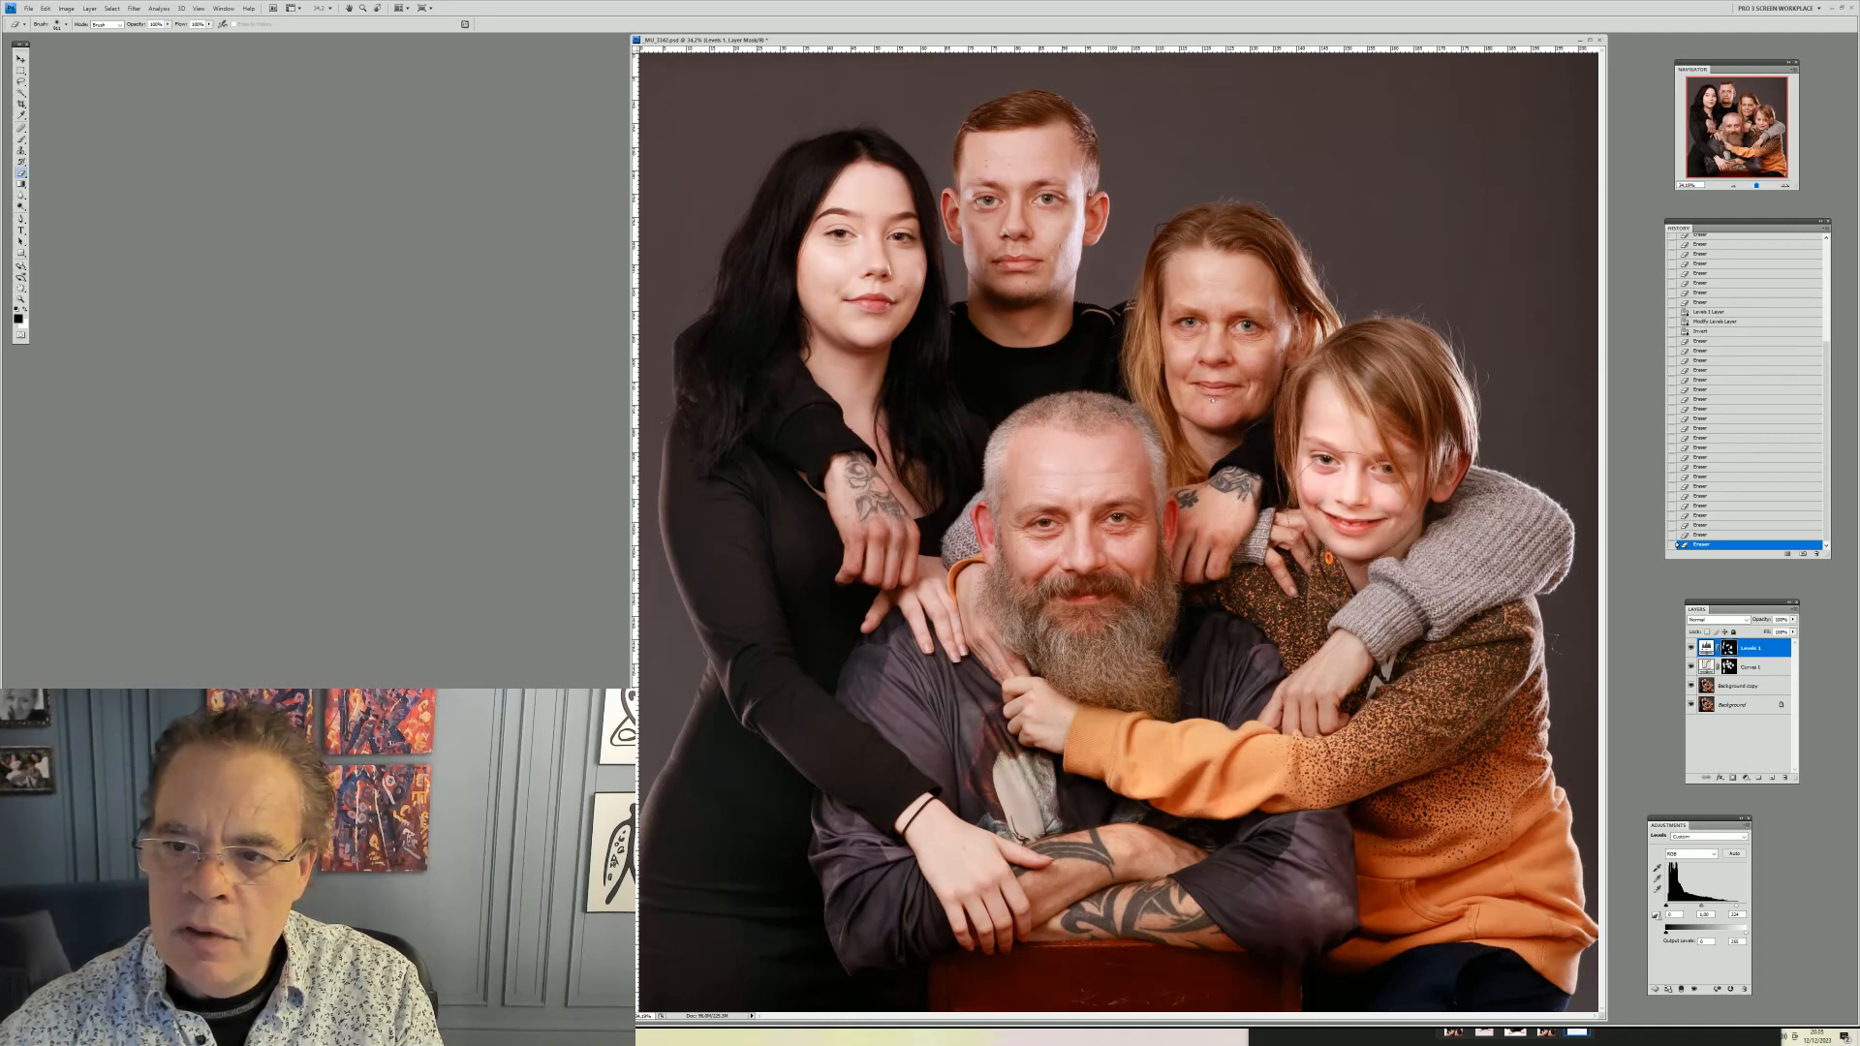
left_click_drag(1356, 525, 1357, 528)
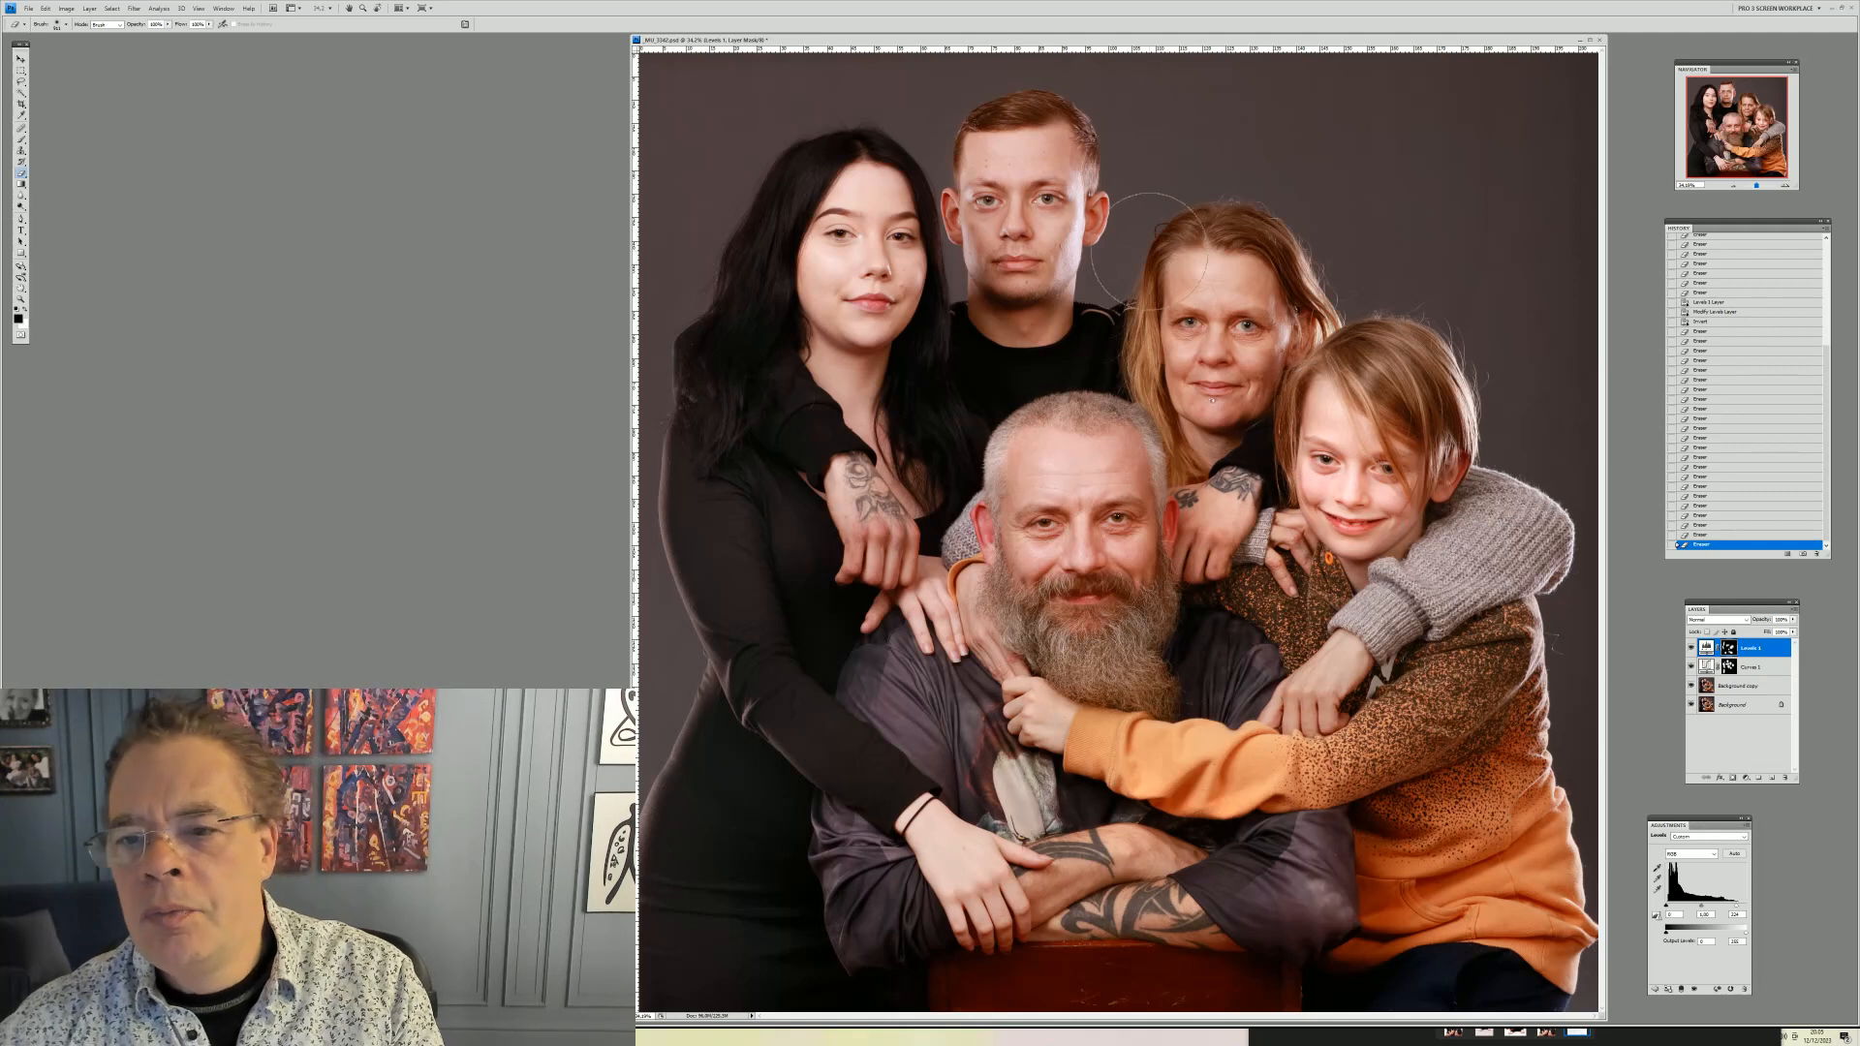
Fade the last brush stroke to a lower opacity
left_click(45, 7)
left_click(68, 53)
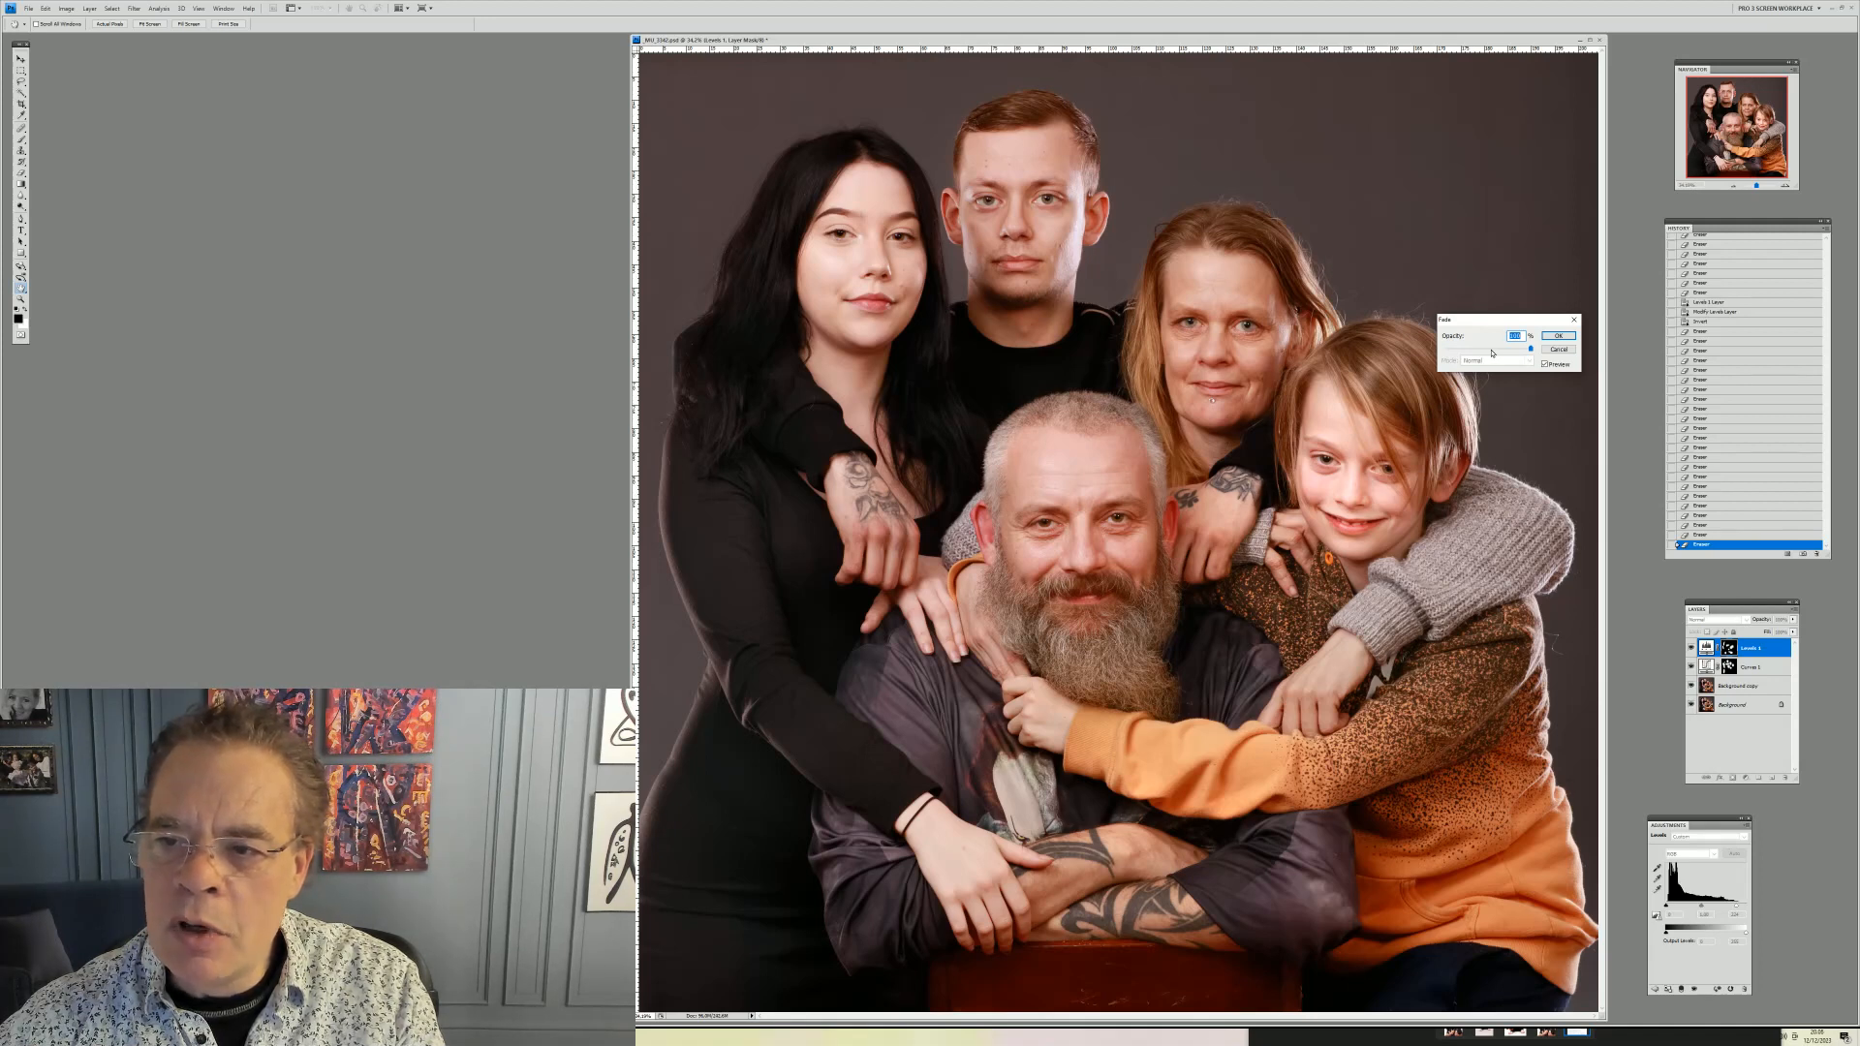
left_click(1492, 350)
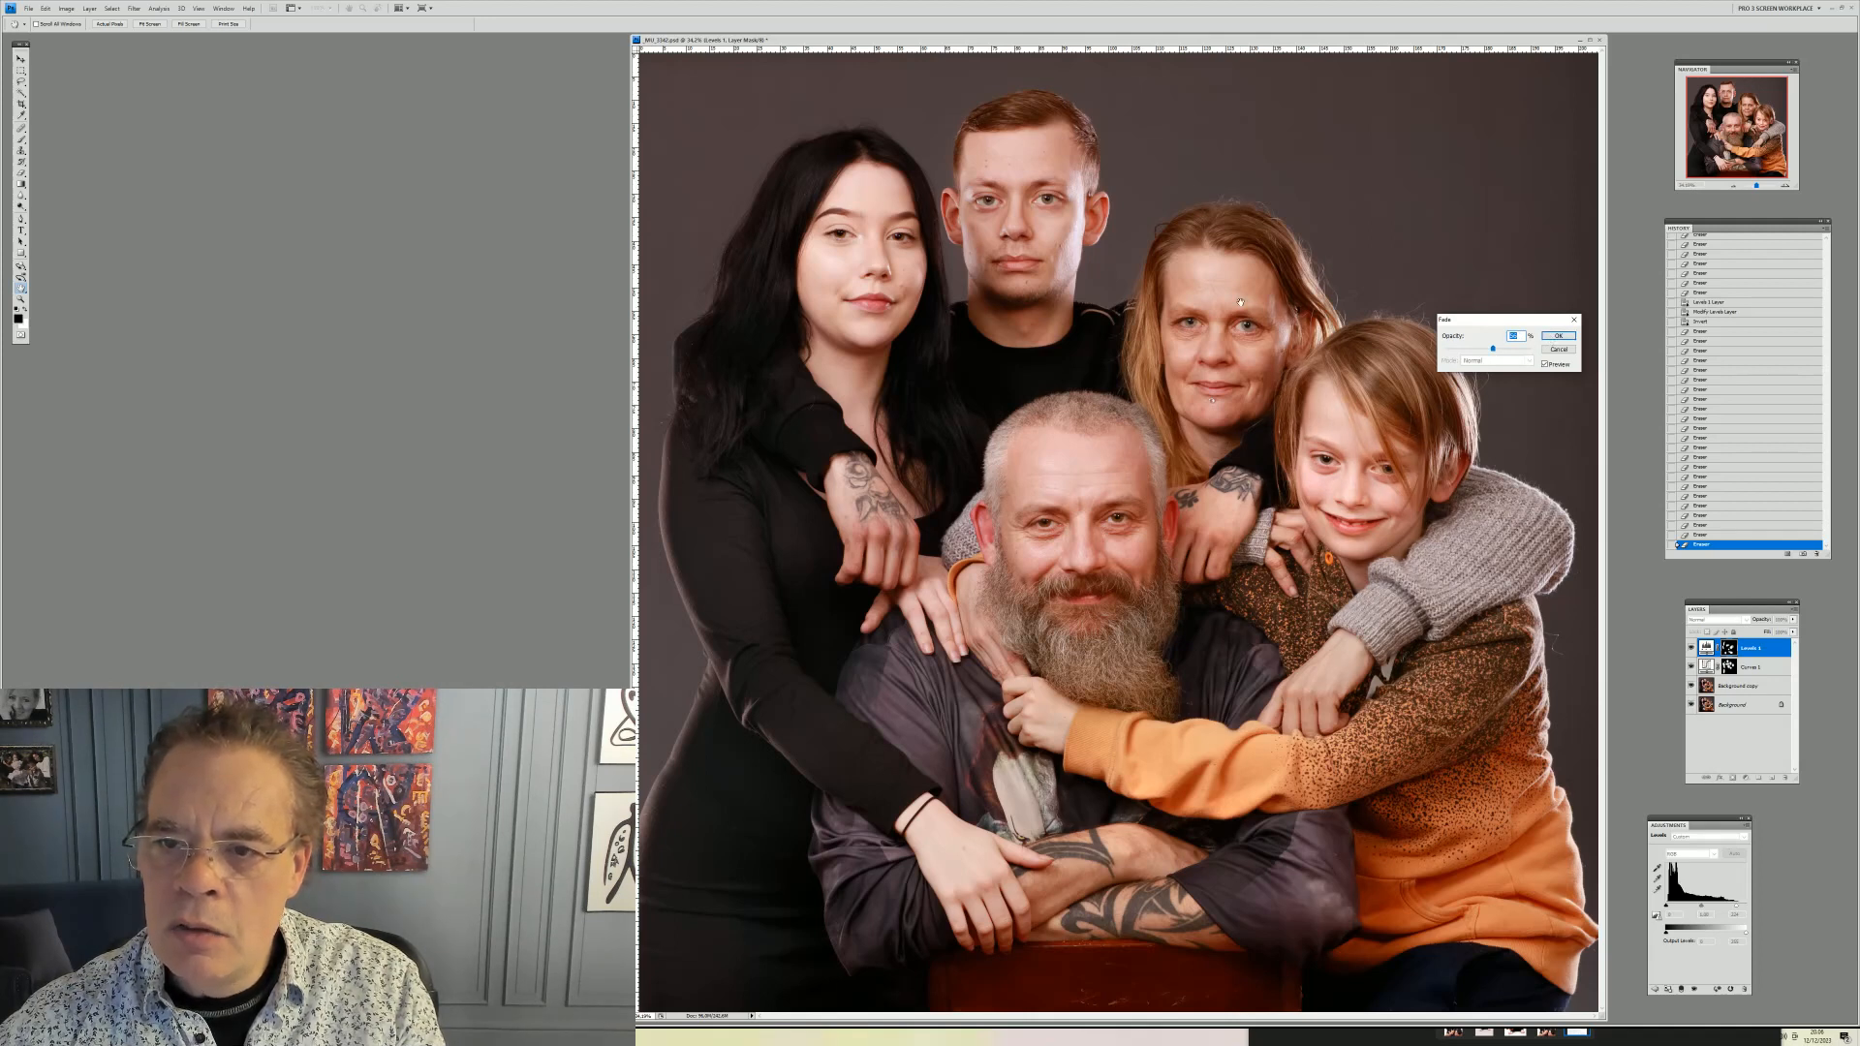
left_click(1557, 335)
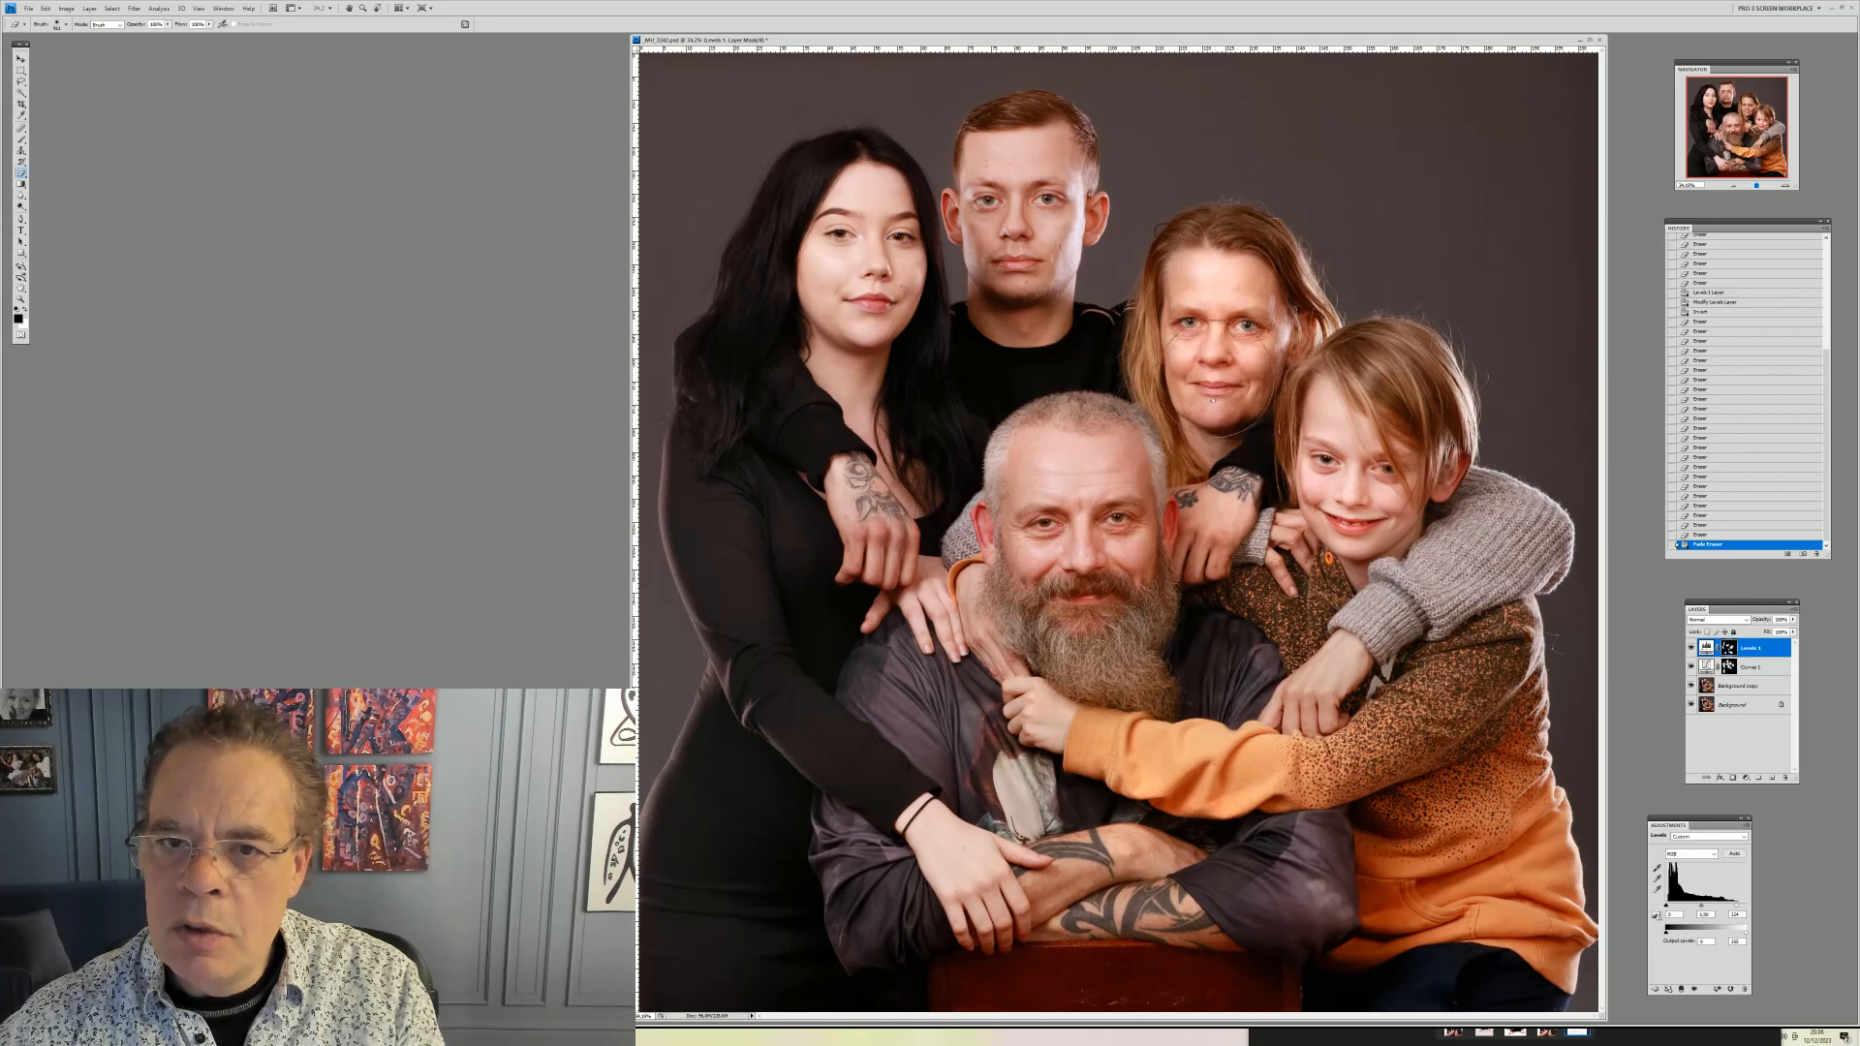
Dab the mask on the woman's face and fade that stroke to a lower opacity
left_click(1209, 379)
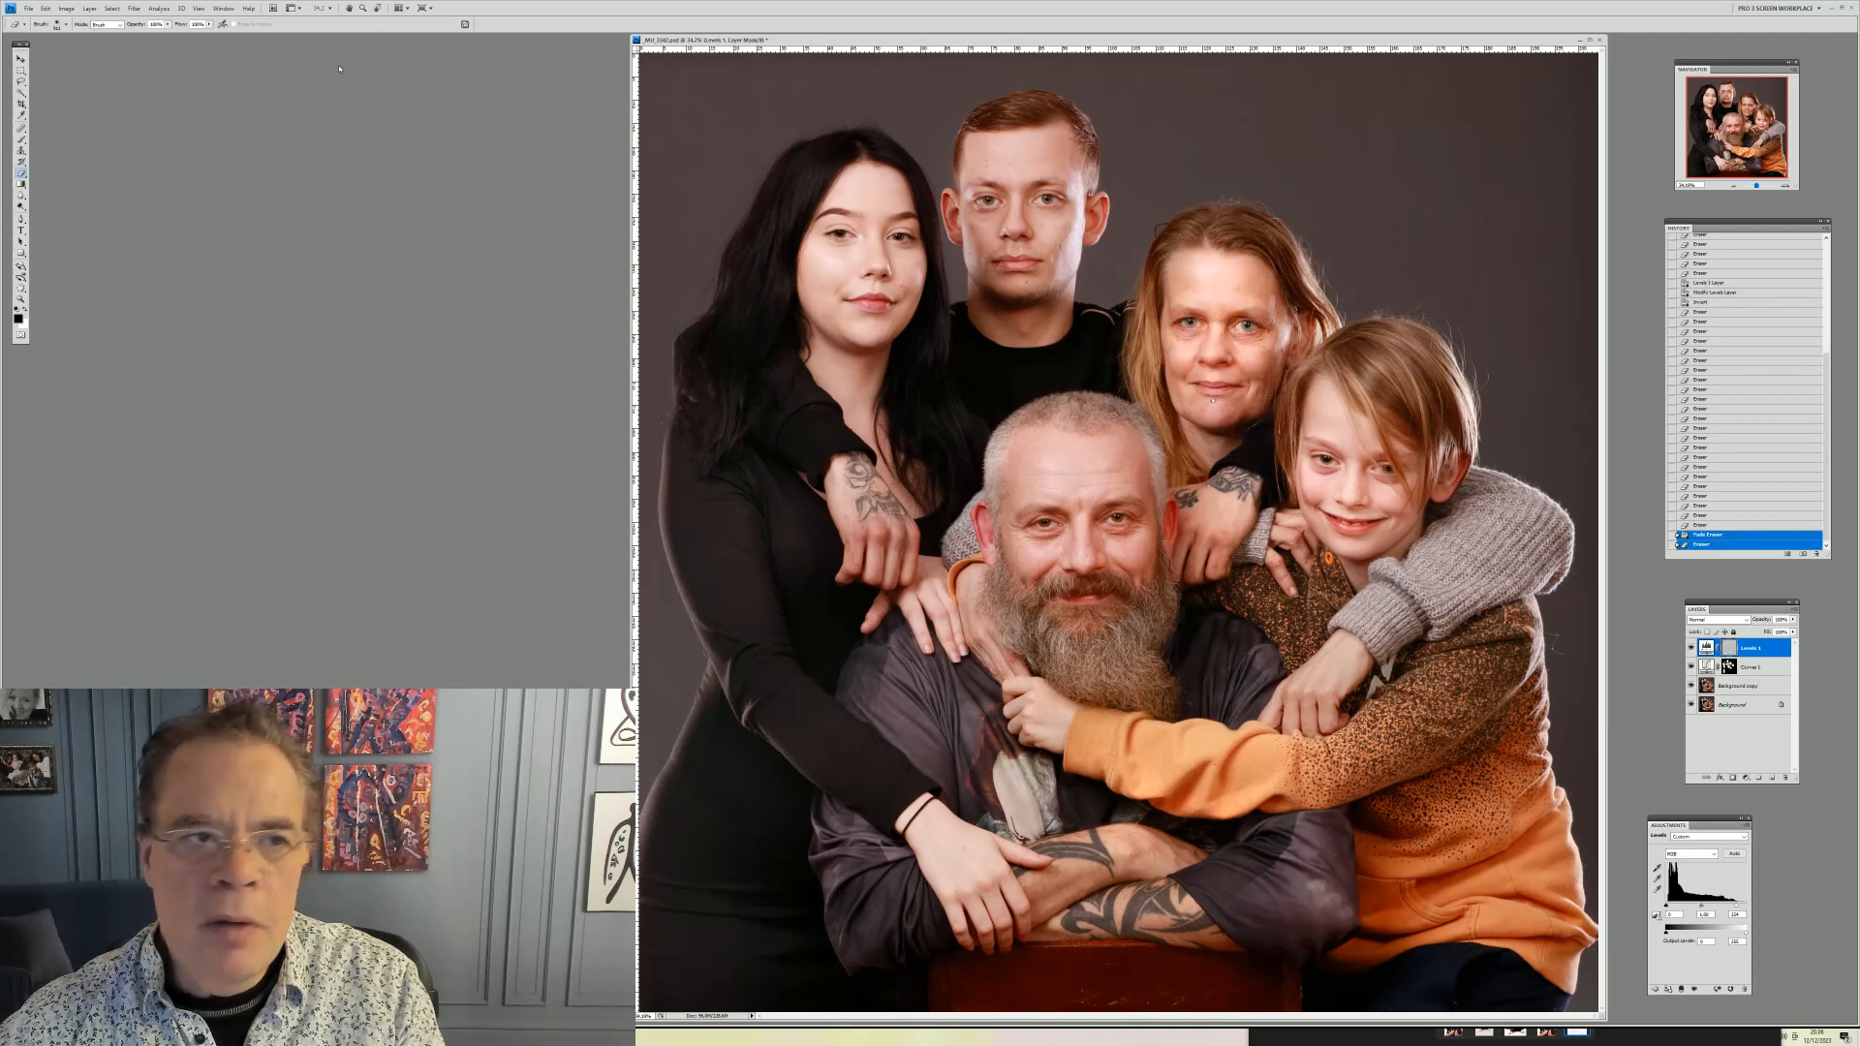
left_click(44, 8)
left_click(68, 58)
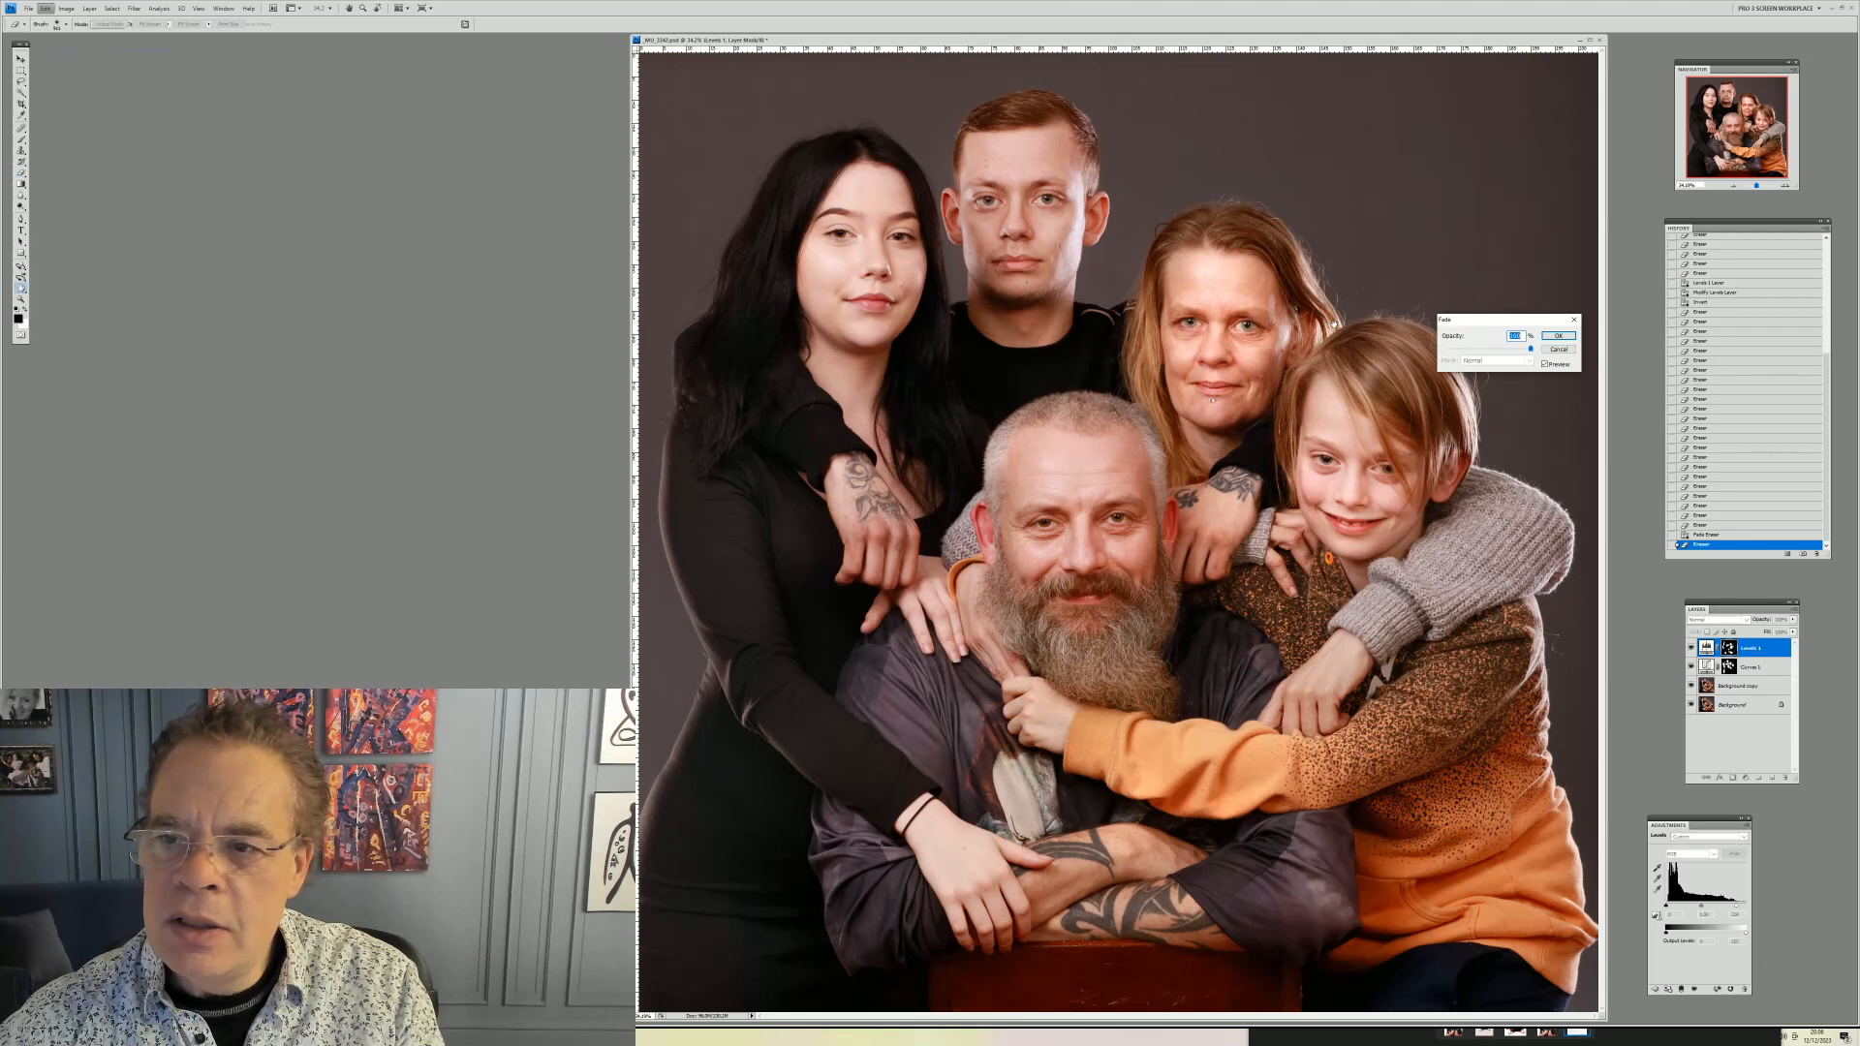
left_click_drag(1525, 351, 1499, 351)
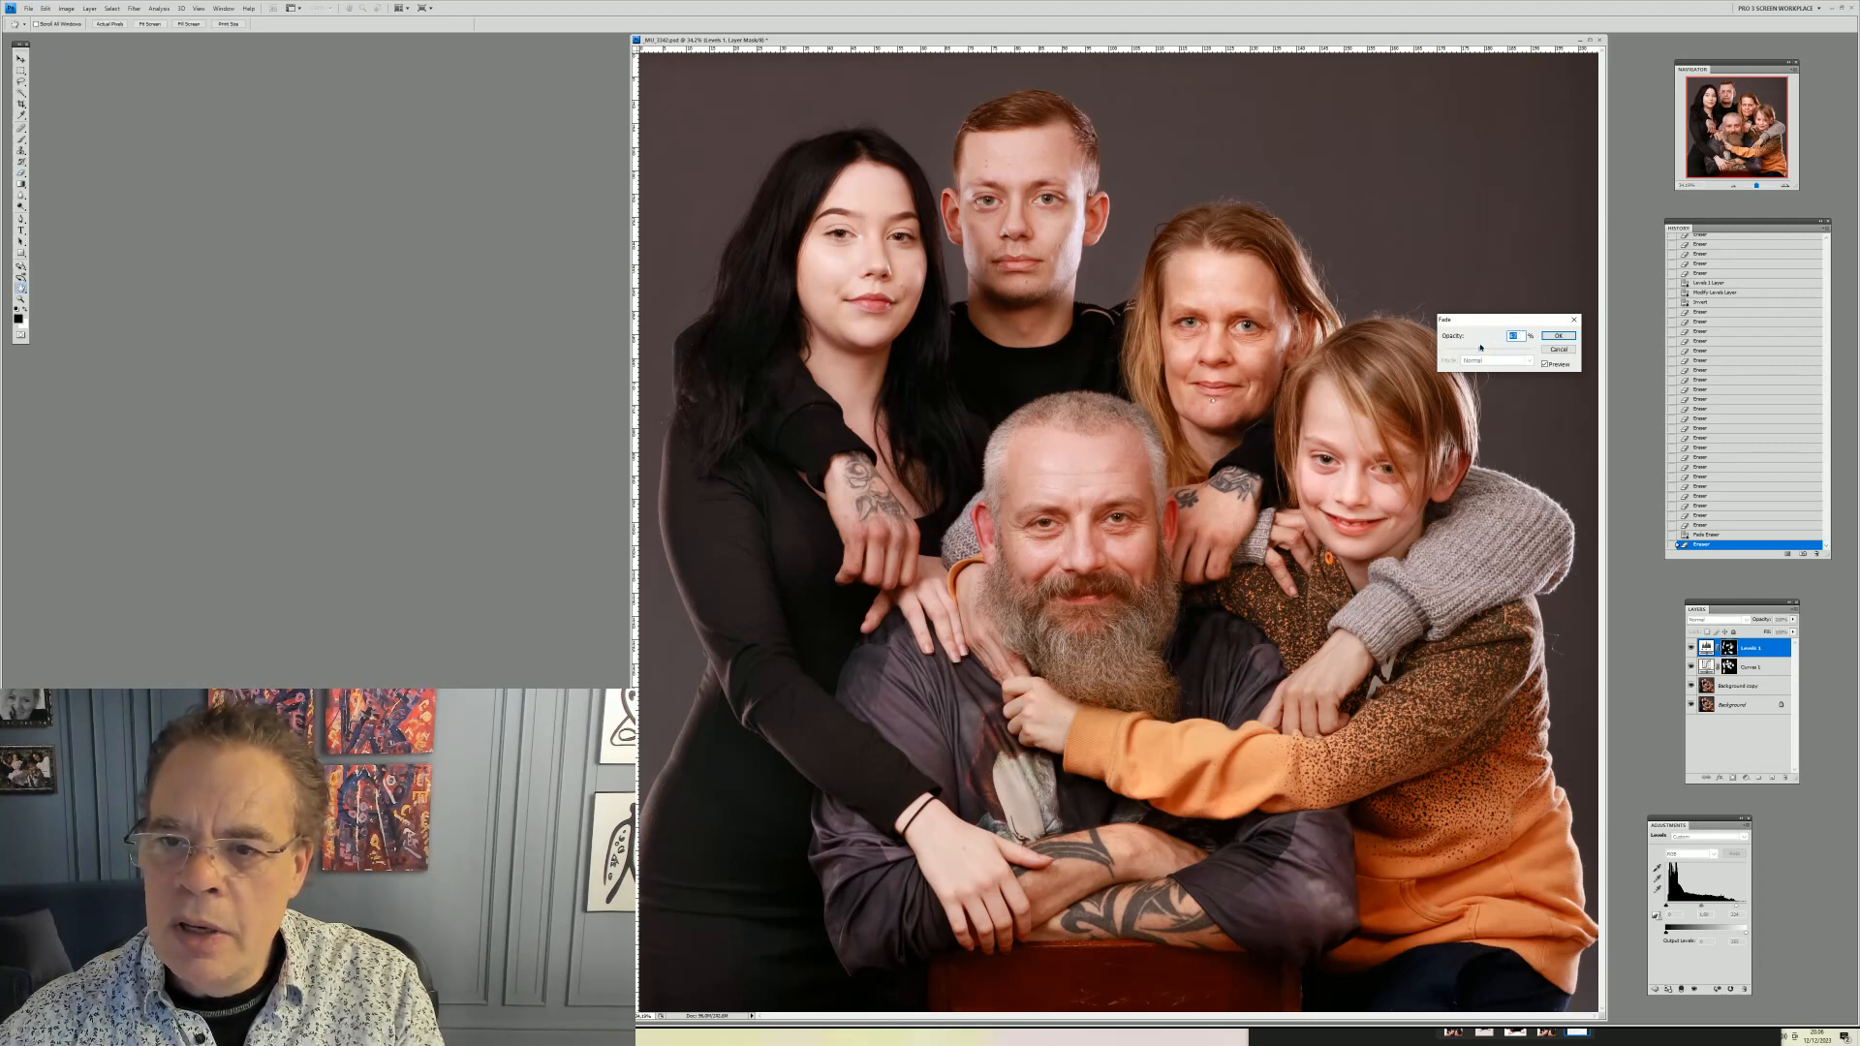
left_click(1562, 337)
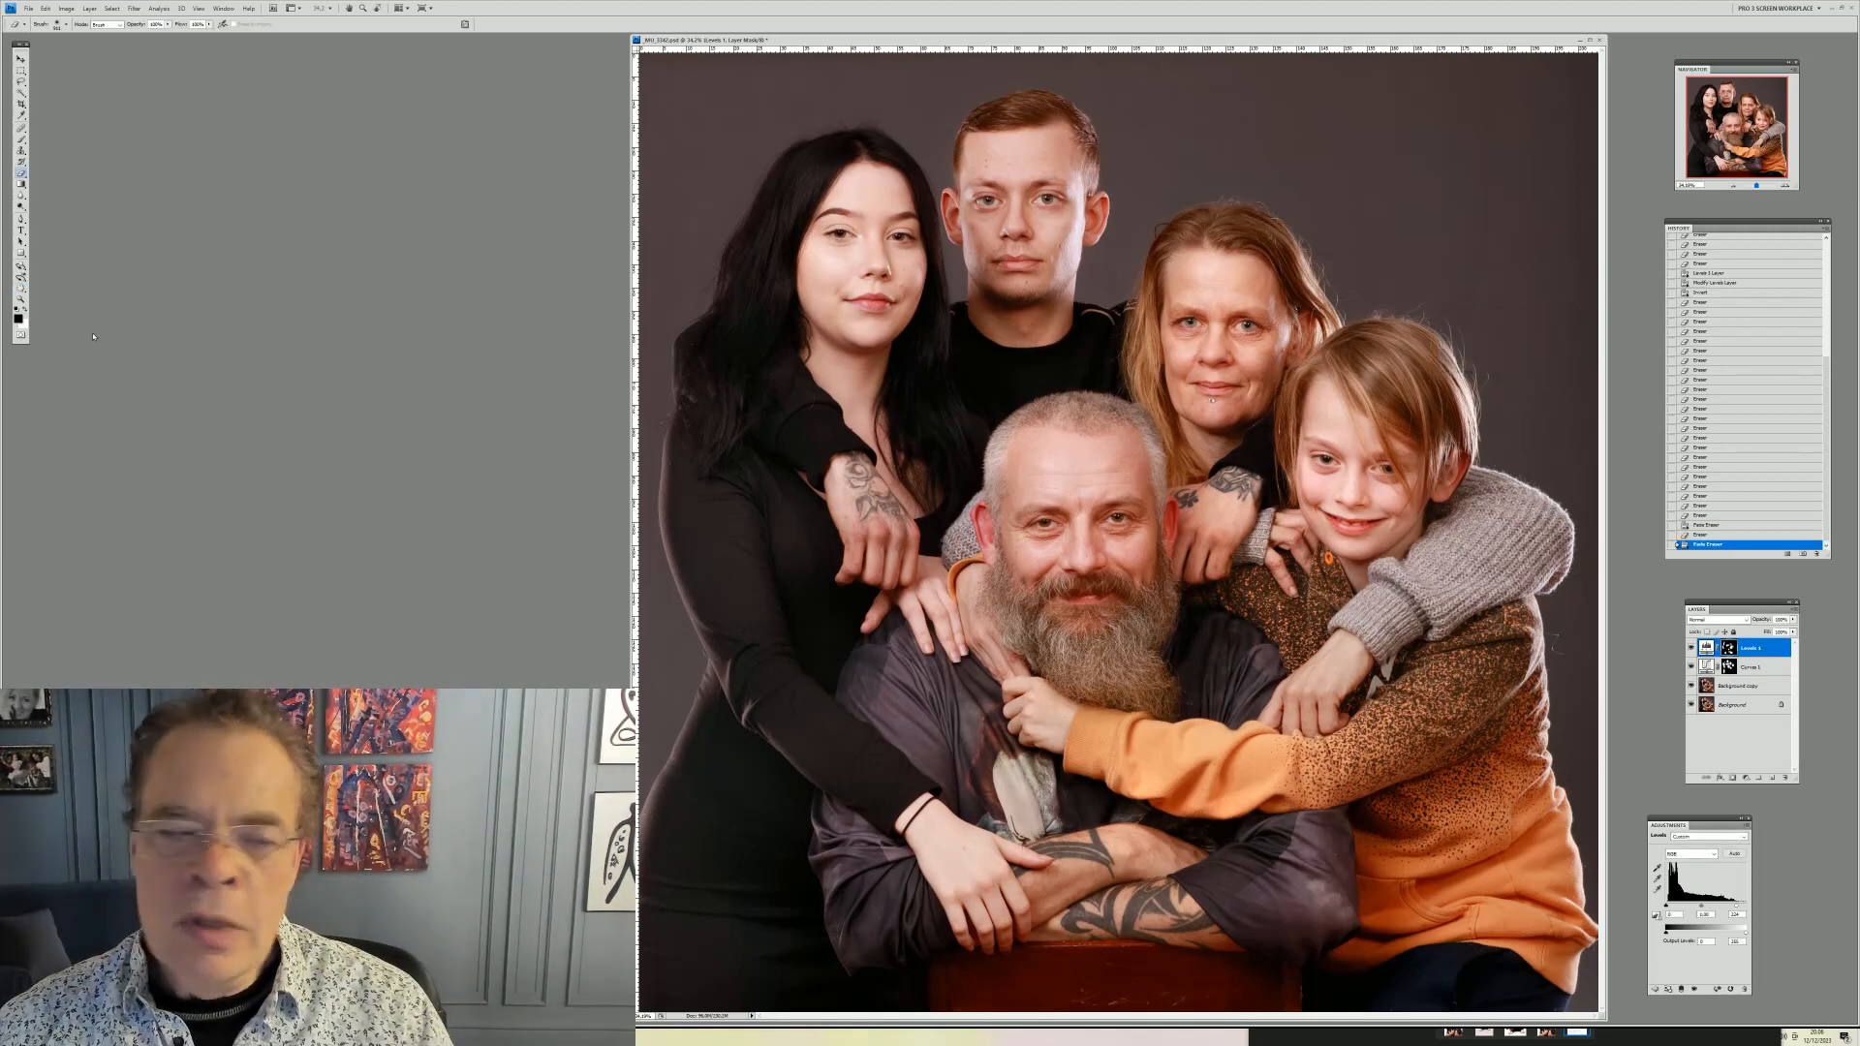
Zoom in closely on the boy's hair edge, keeping the Levels layer active
left_click(21, 299)
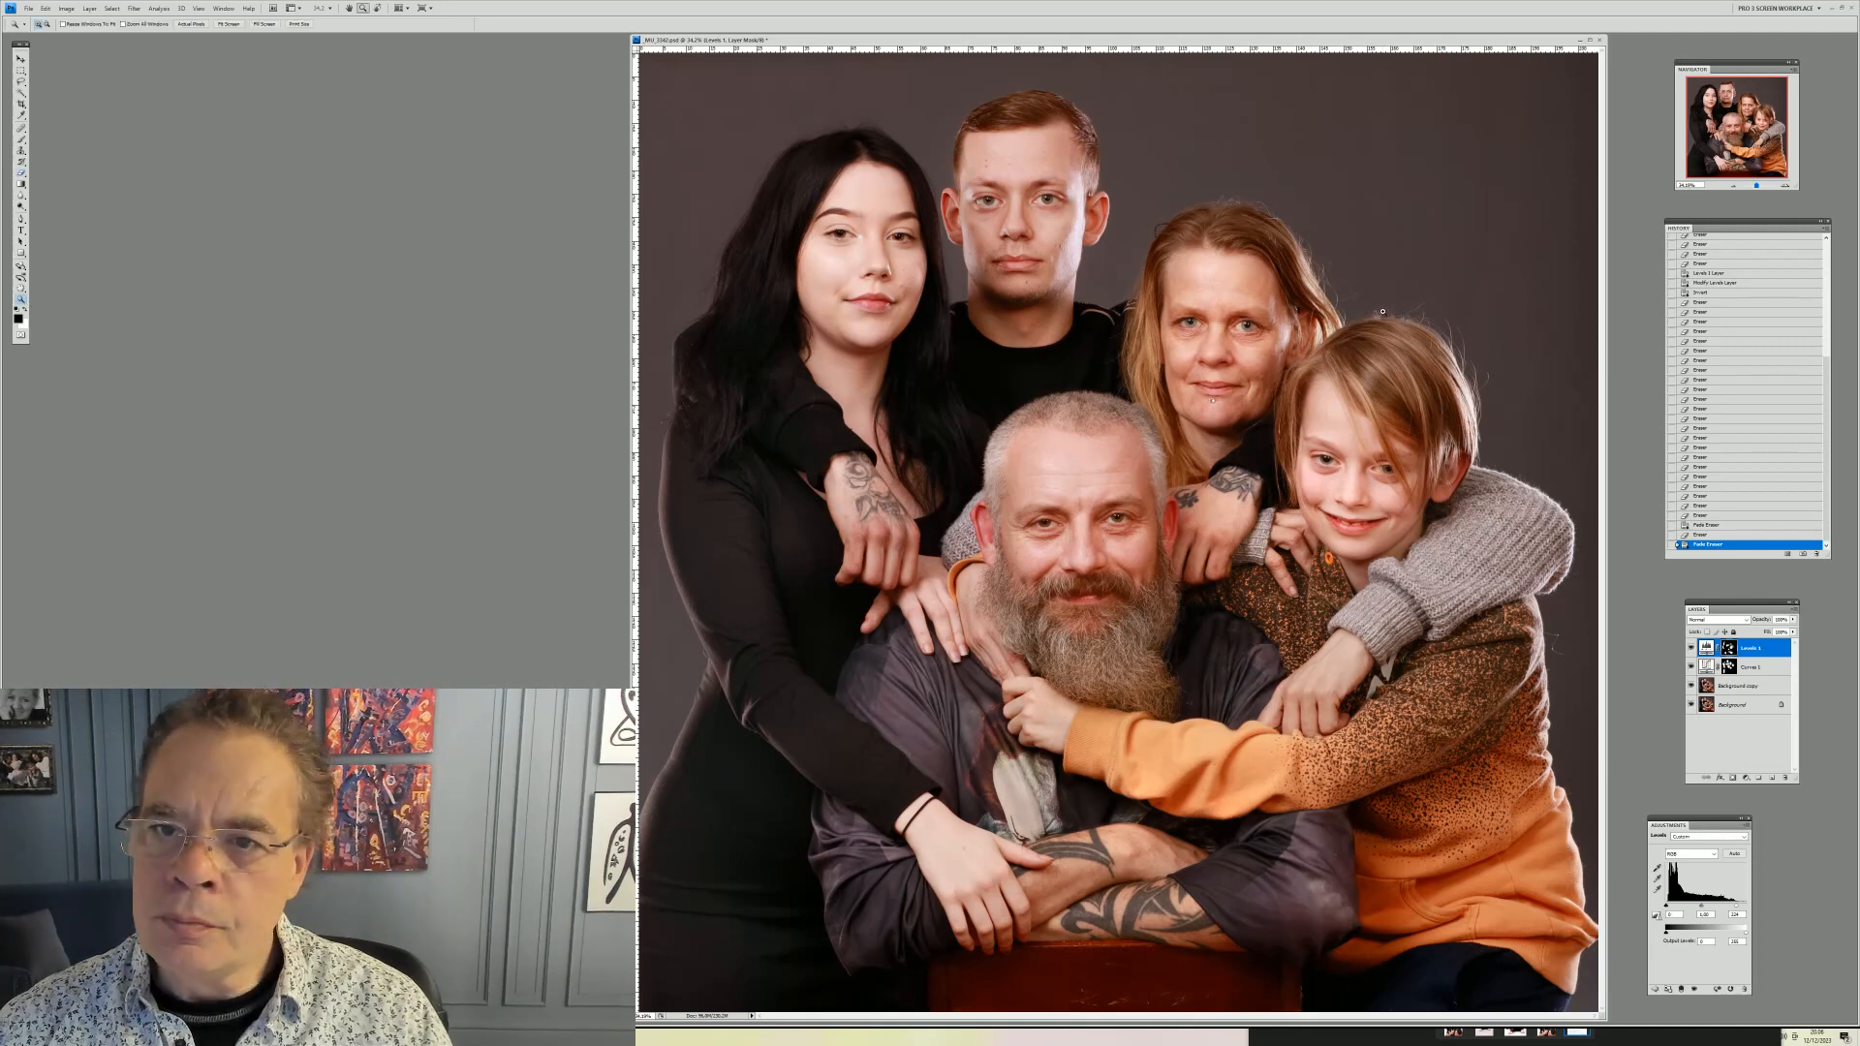
left_click_drag(1511, 469, 1522, 488)
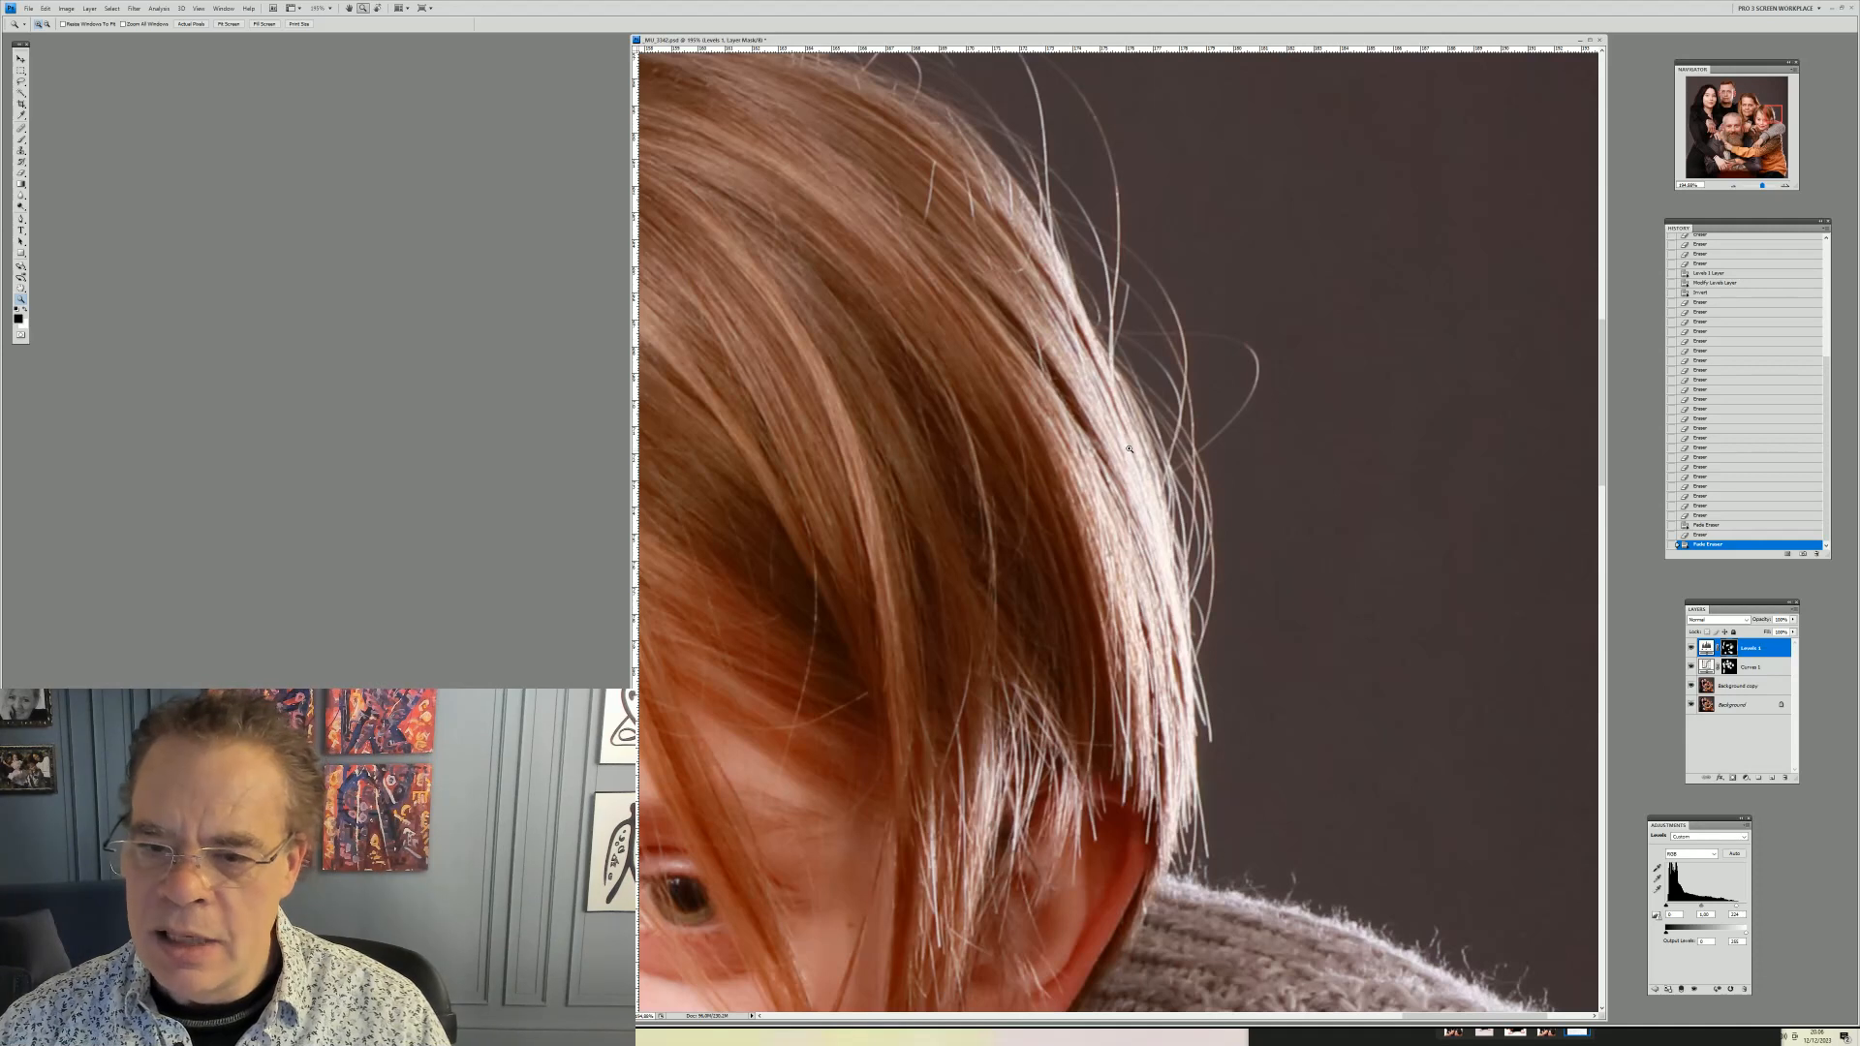
left_click(1740, 684)
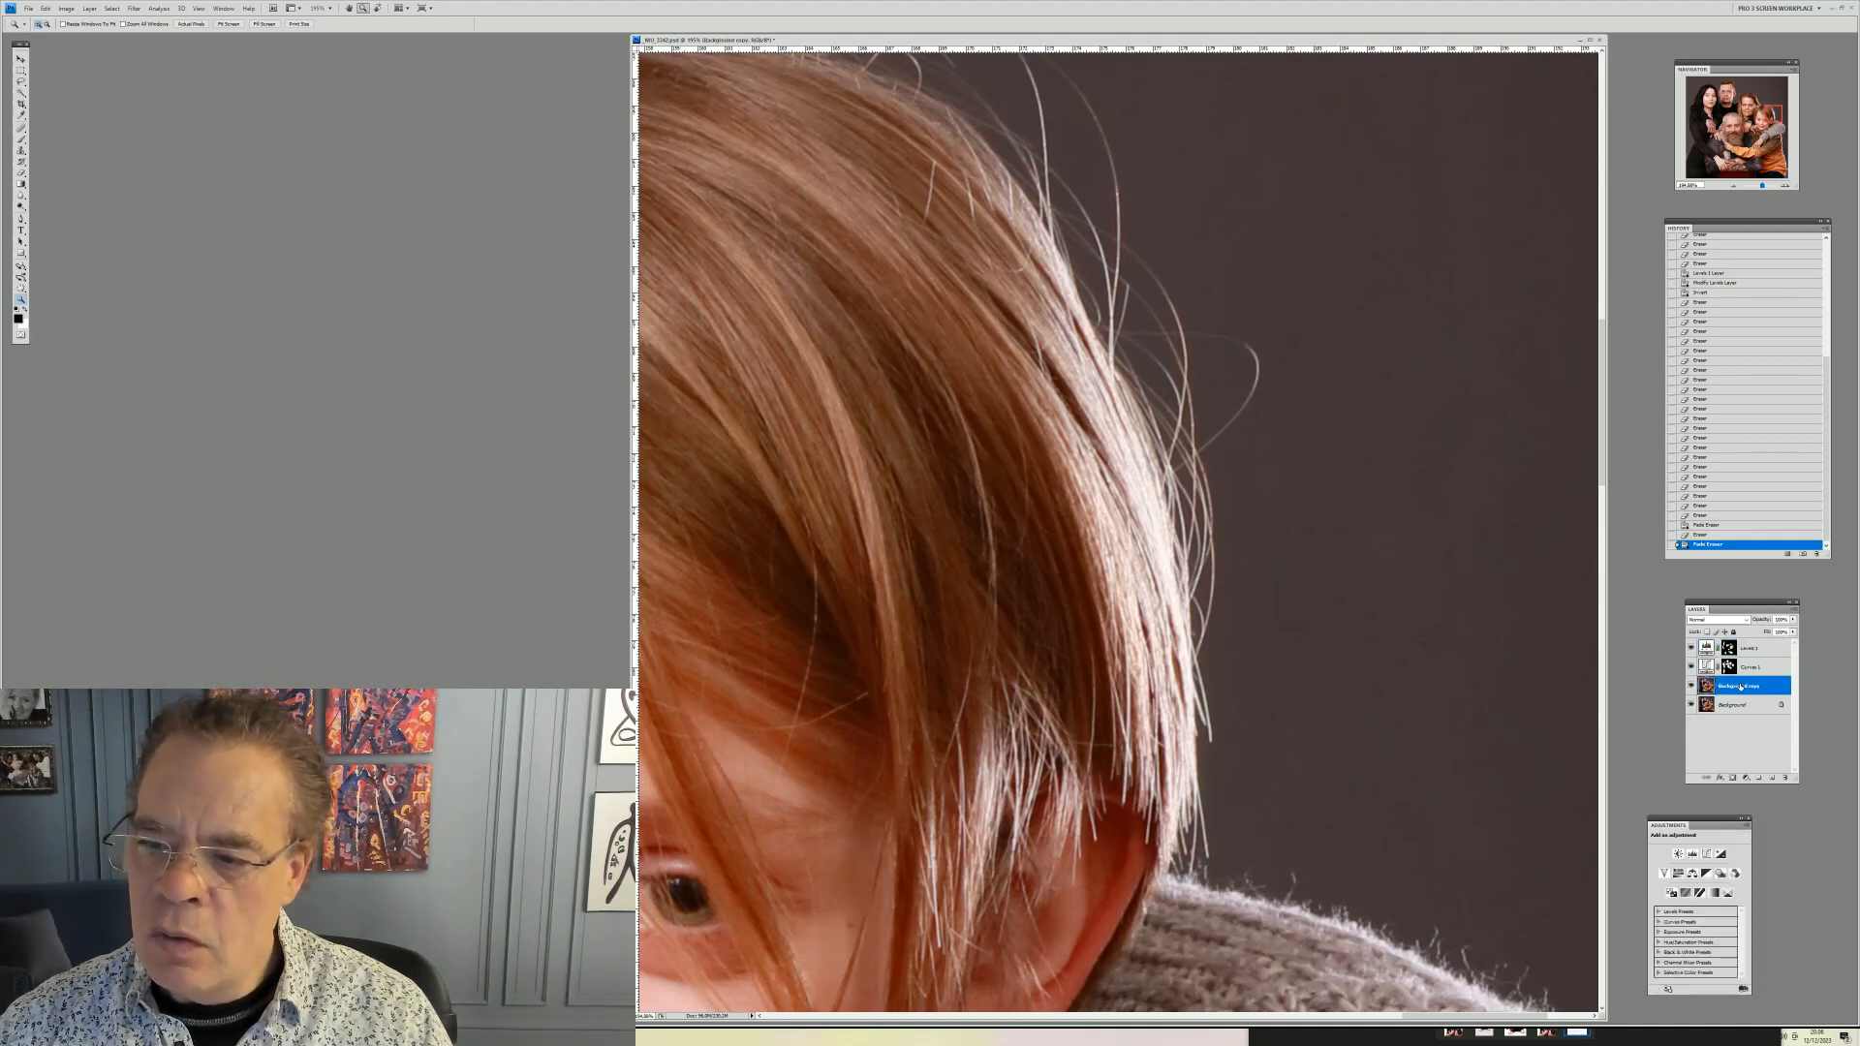
left_click(1748, 648)
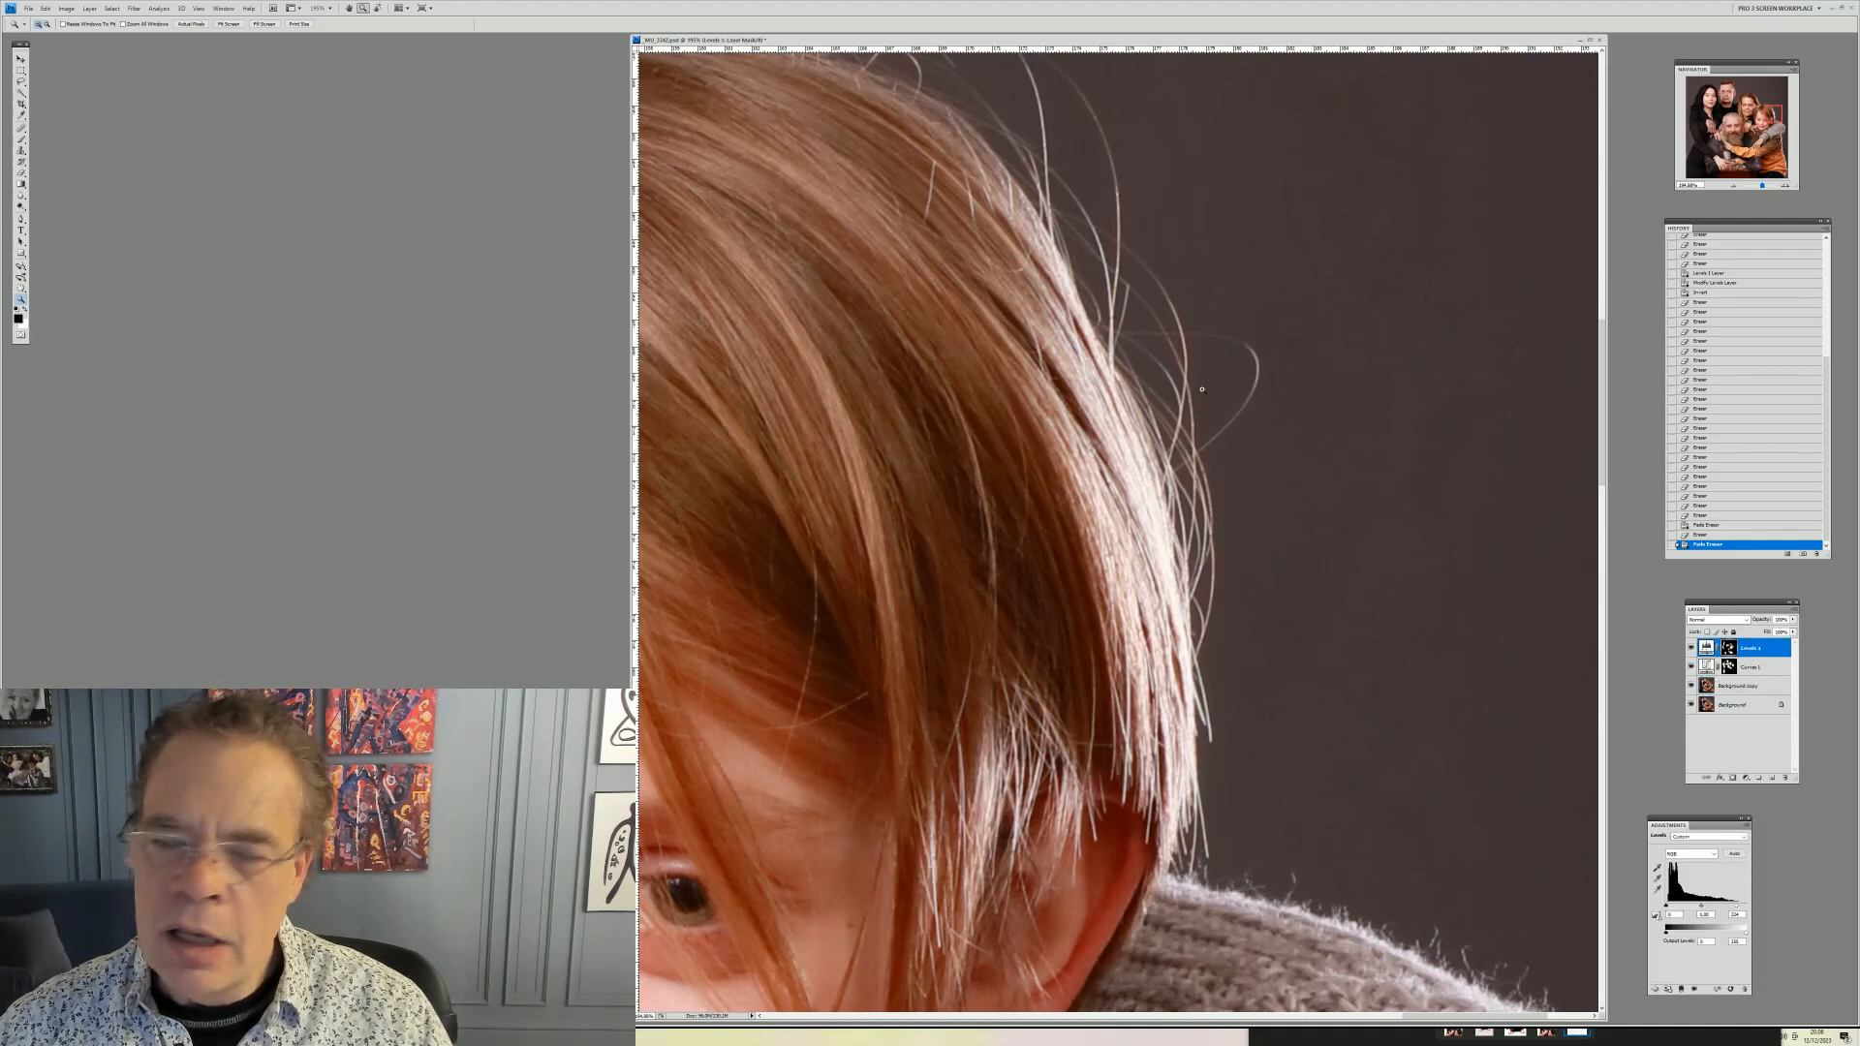
Add a Curves adjustment layer, pull its curve slightly down to darken, and invert its mask
left_click(91, 9)
mouse_move(139, 94)
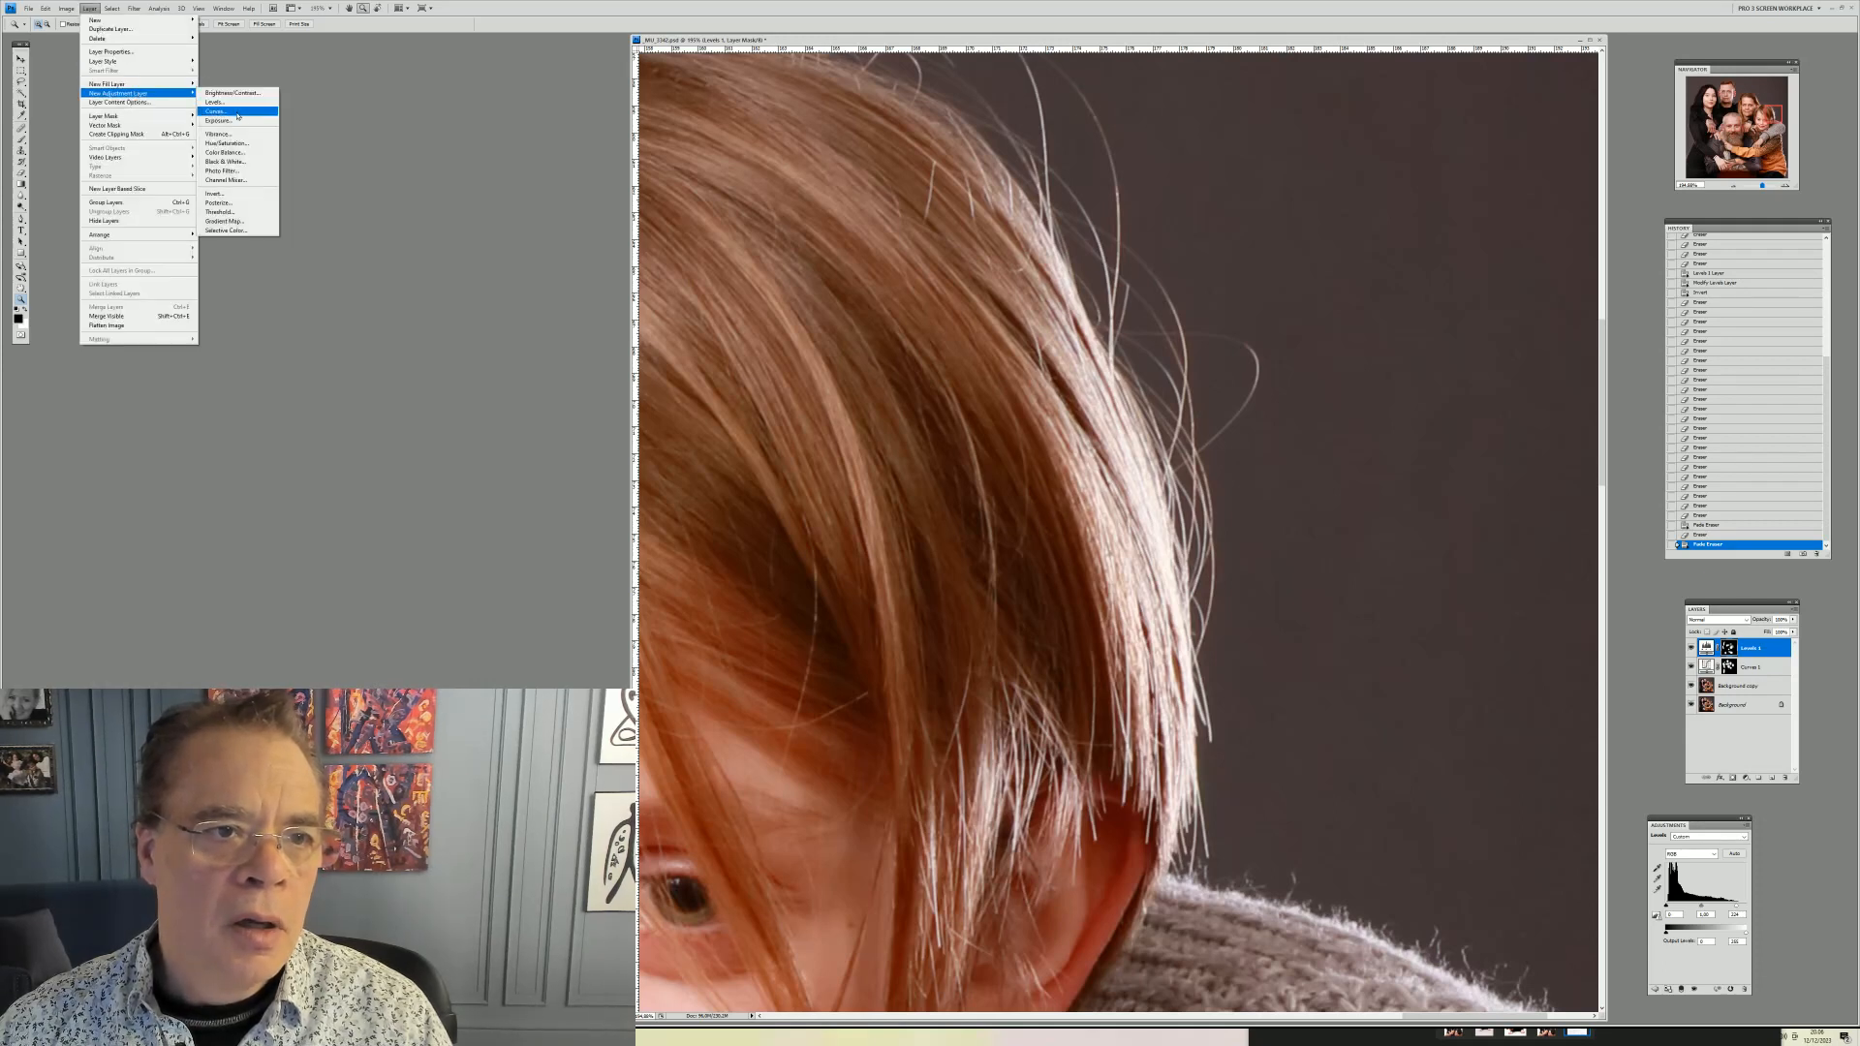
left_click(238, 116)
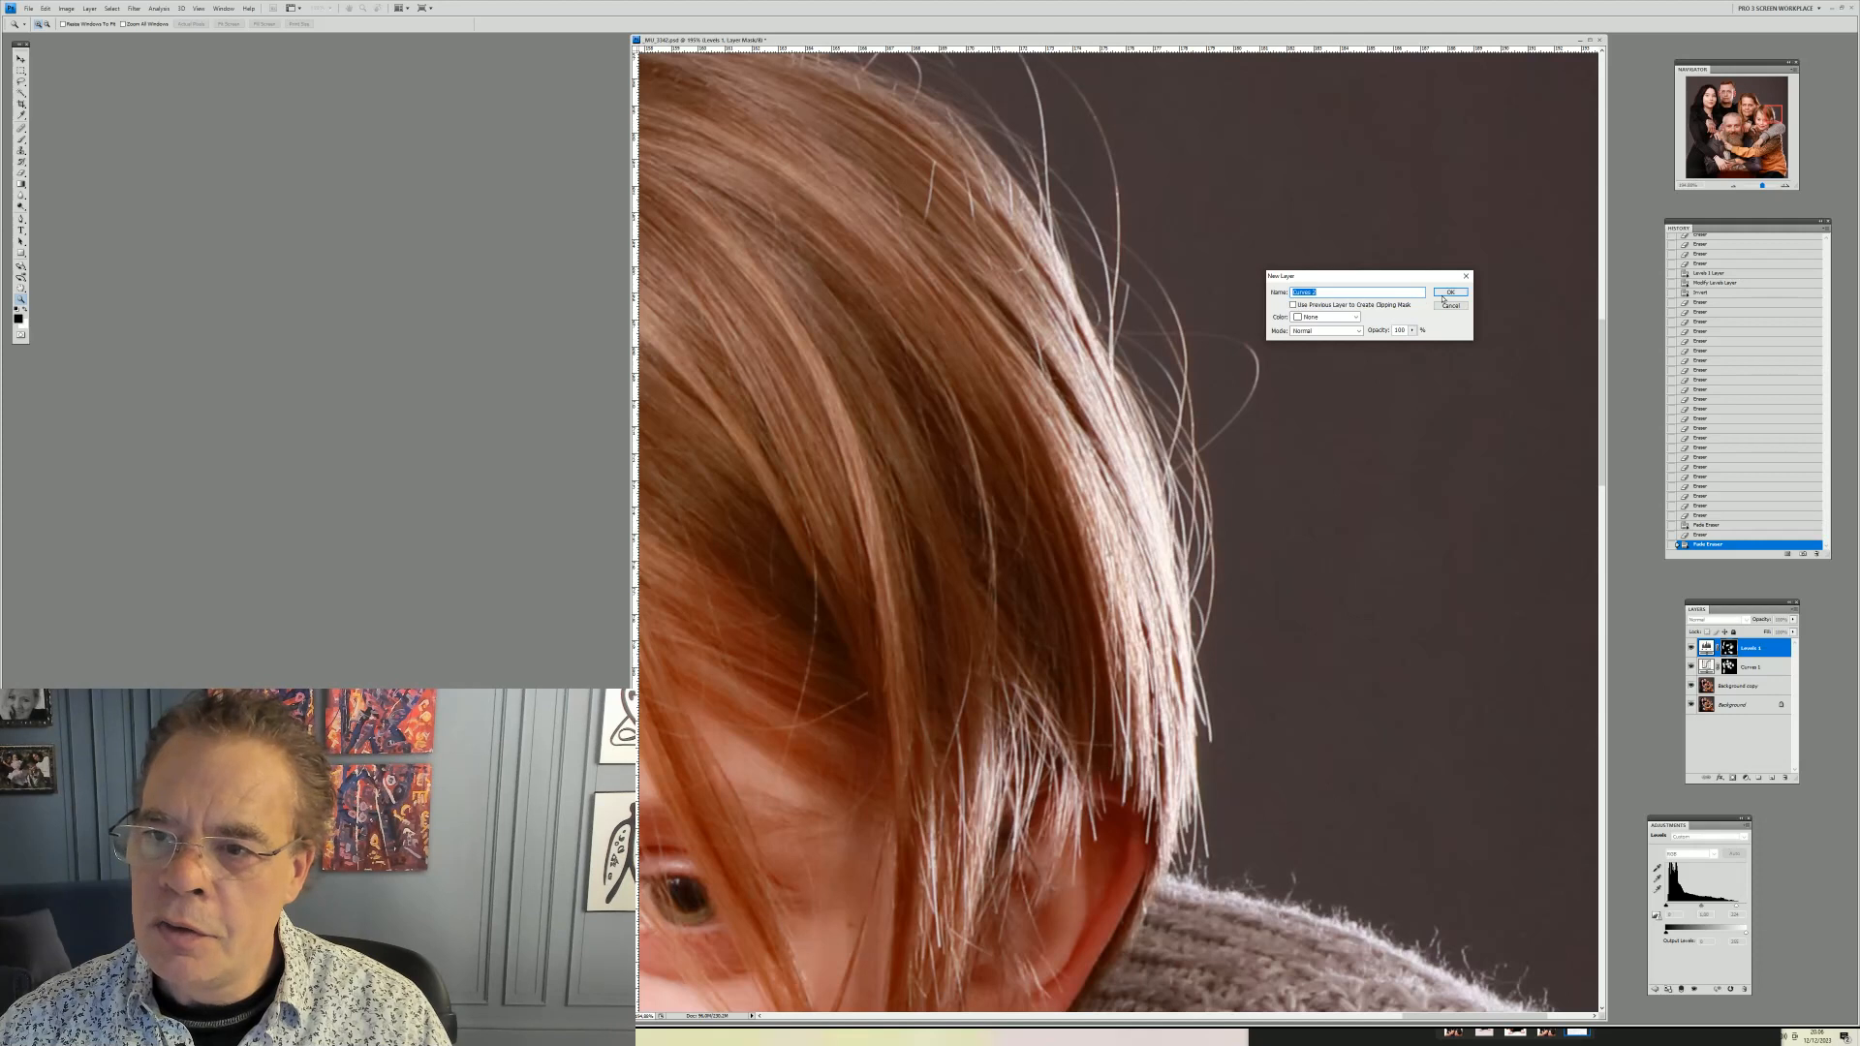
left_click(1442, 294)
left_click_drag(1710, 903, 1714, 905)
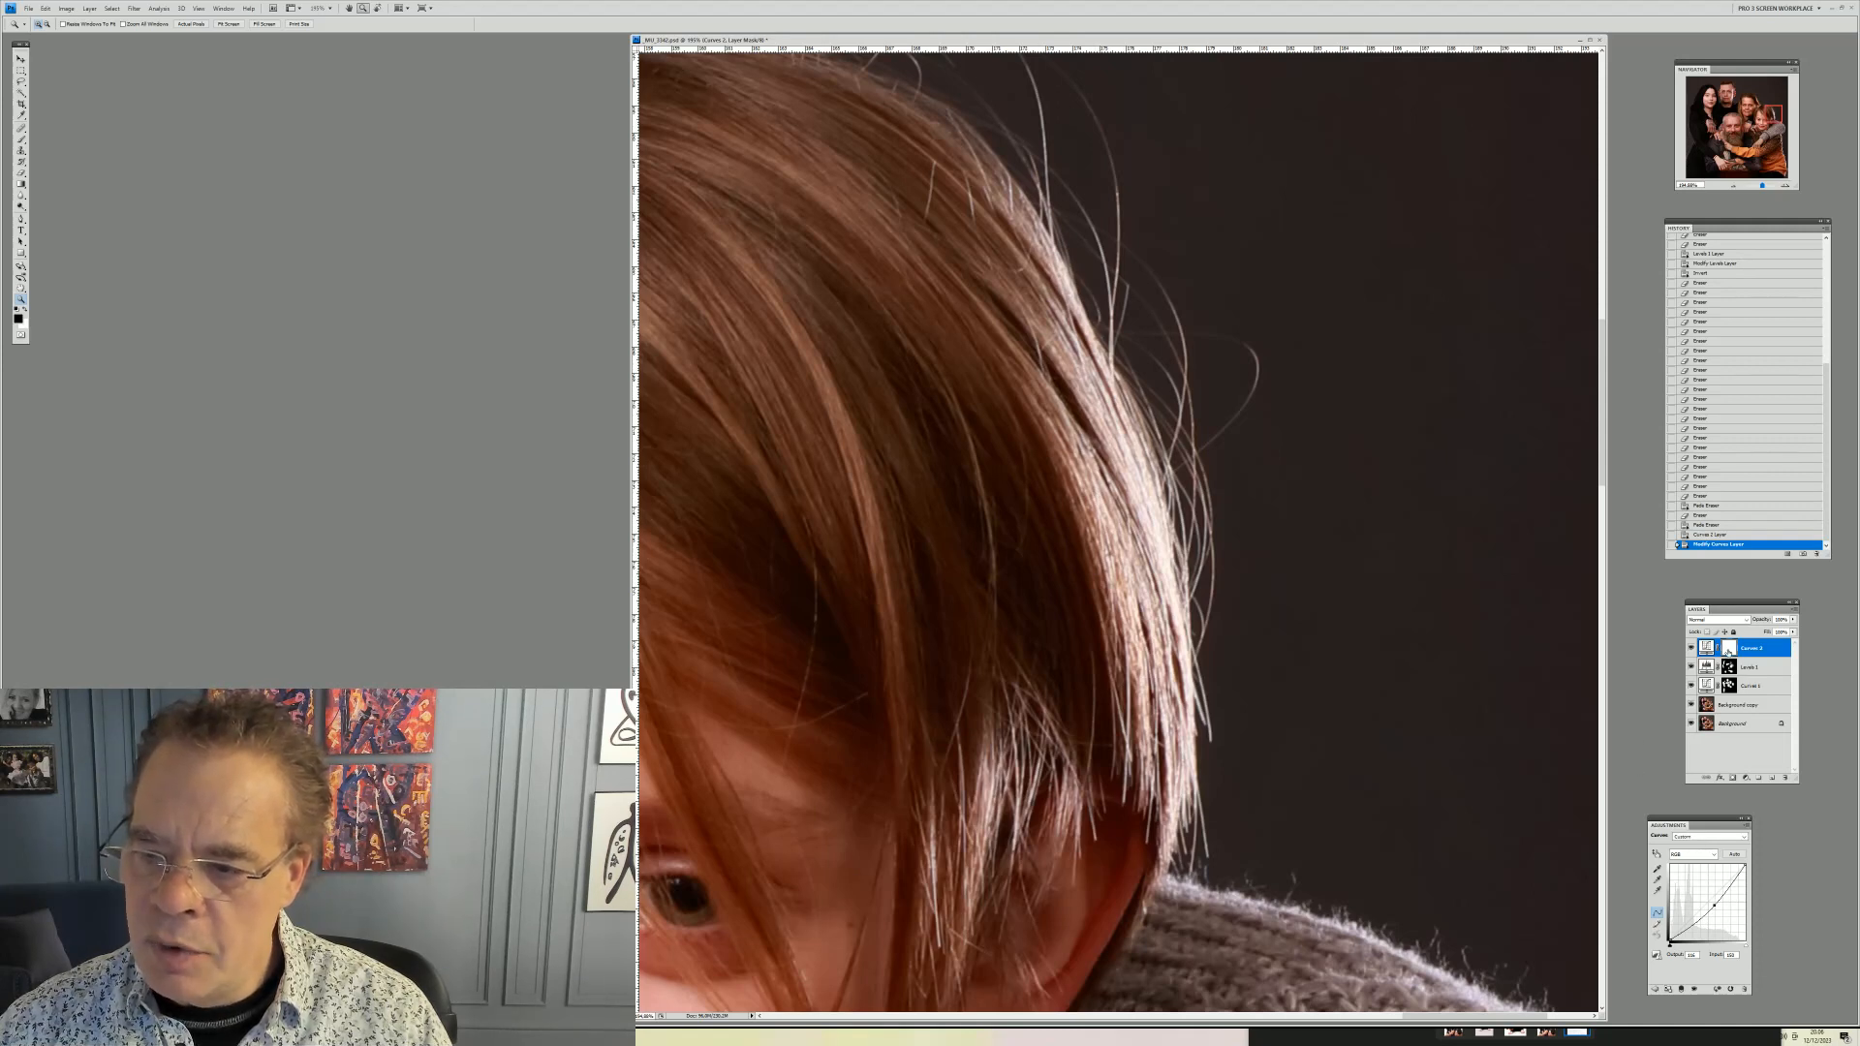
key("ctrl+i")
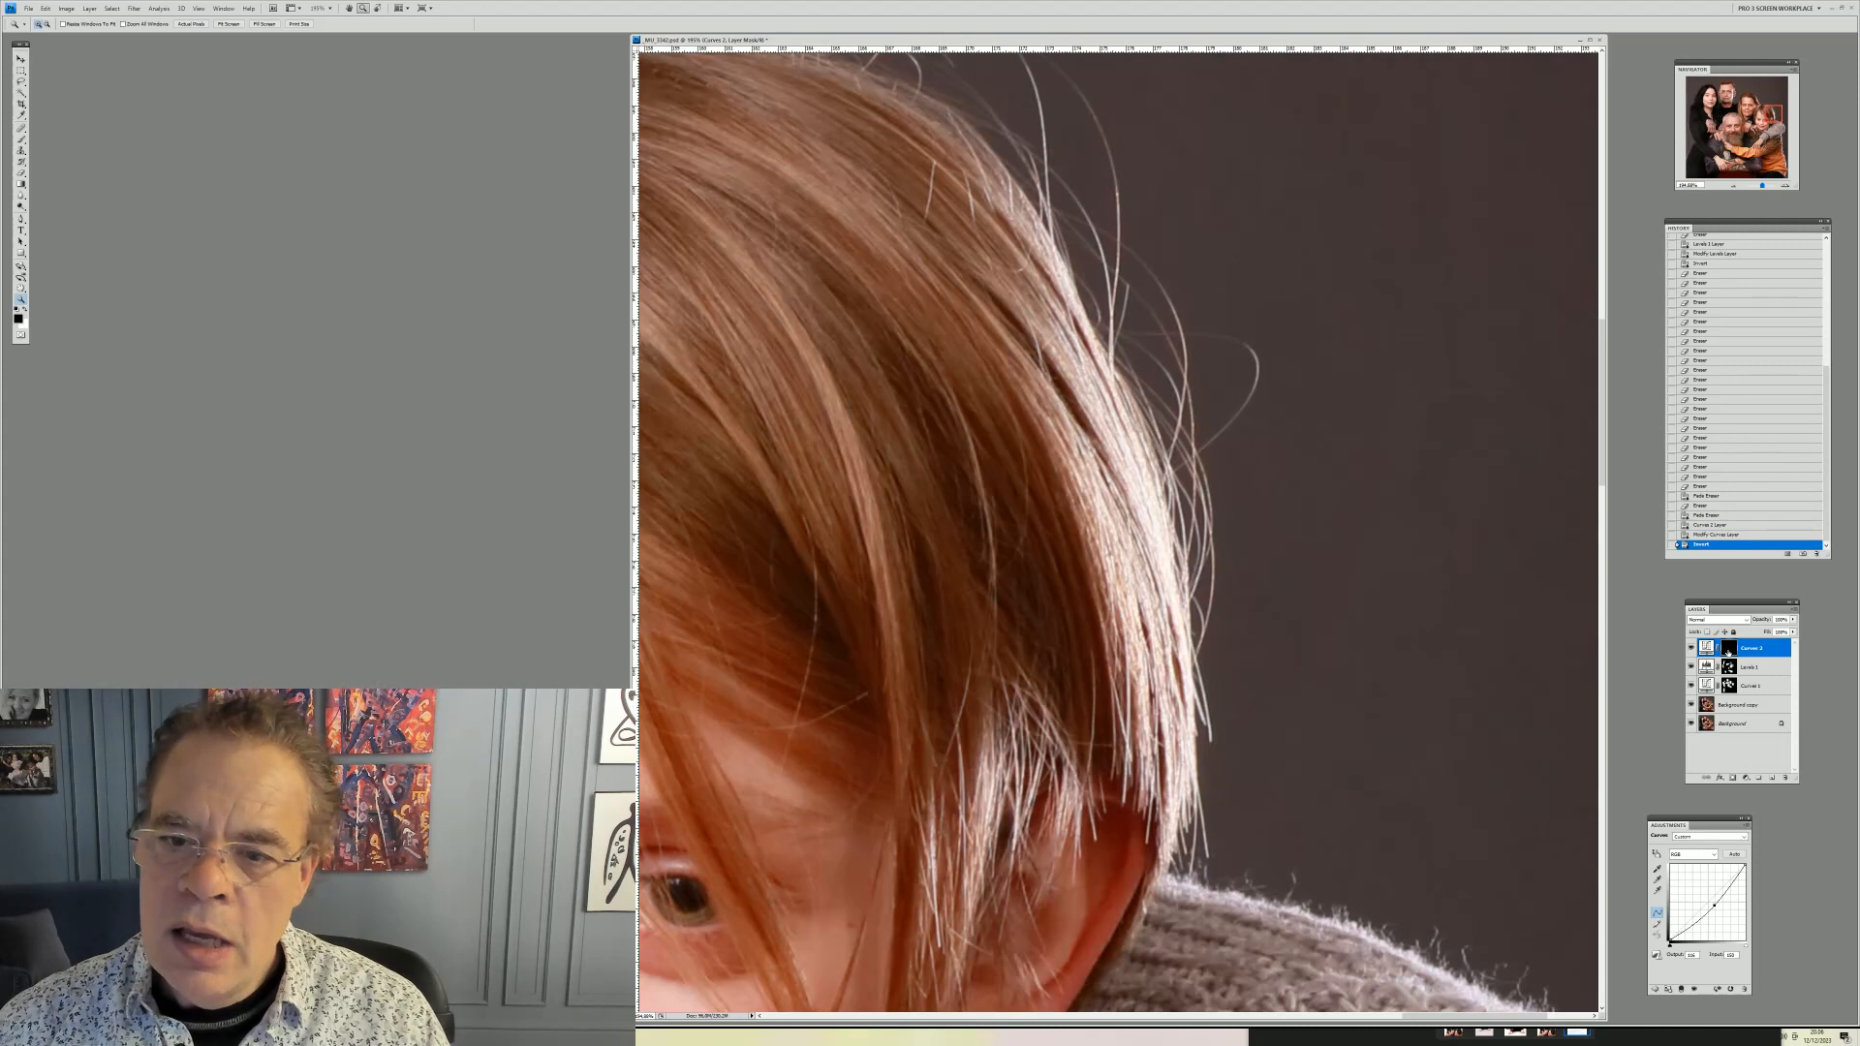
Pick the brush, resize it, and paint the Curves mask along the boy's bright hair edge
left_click(21, 173)
right_click(1191, 465)
left_click_drag(1249, 481, 1240, 477)
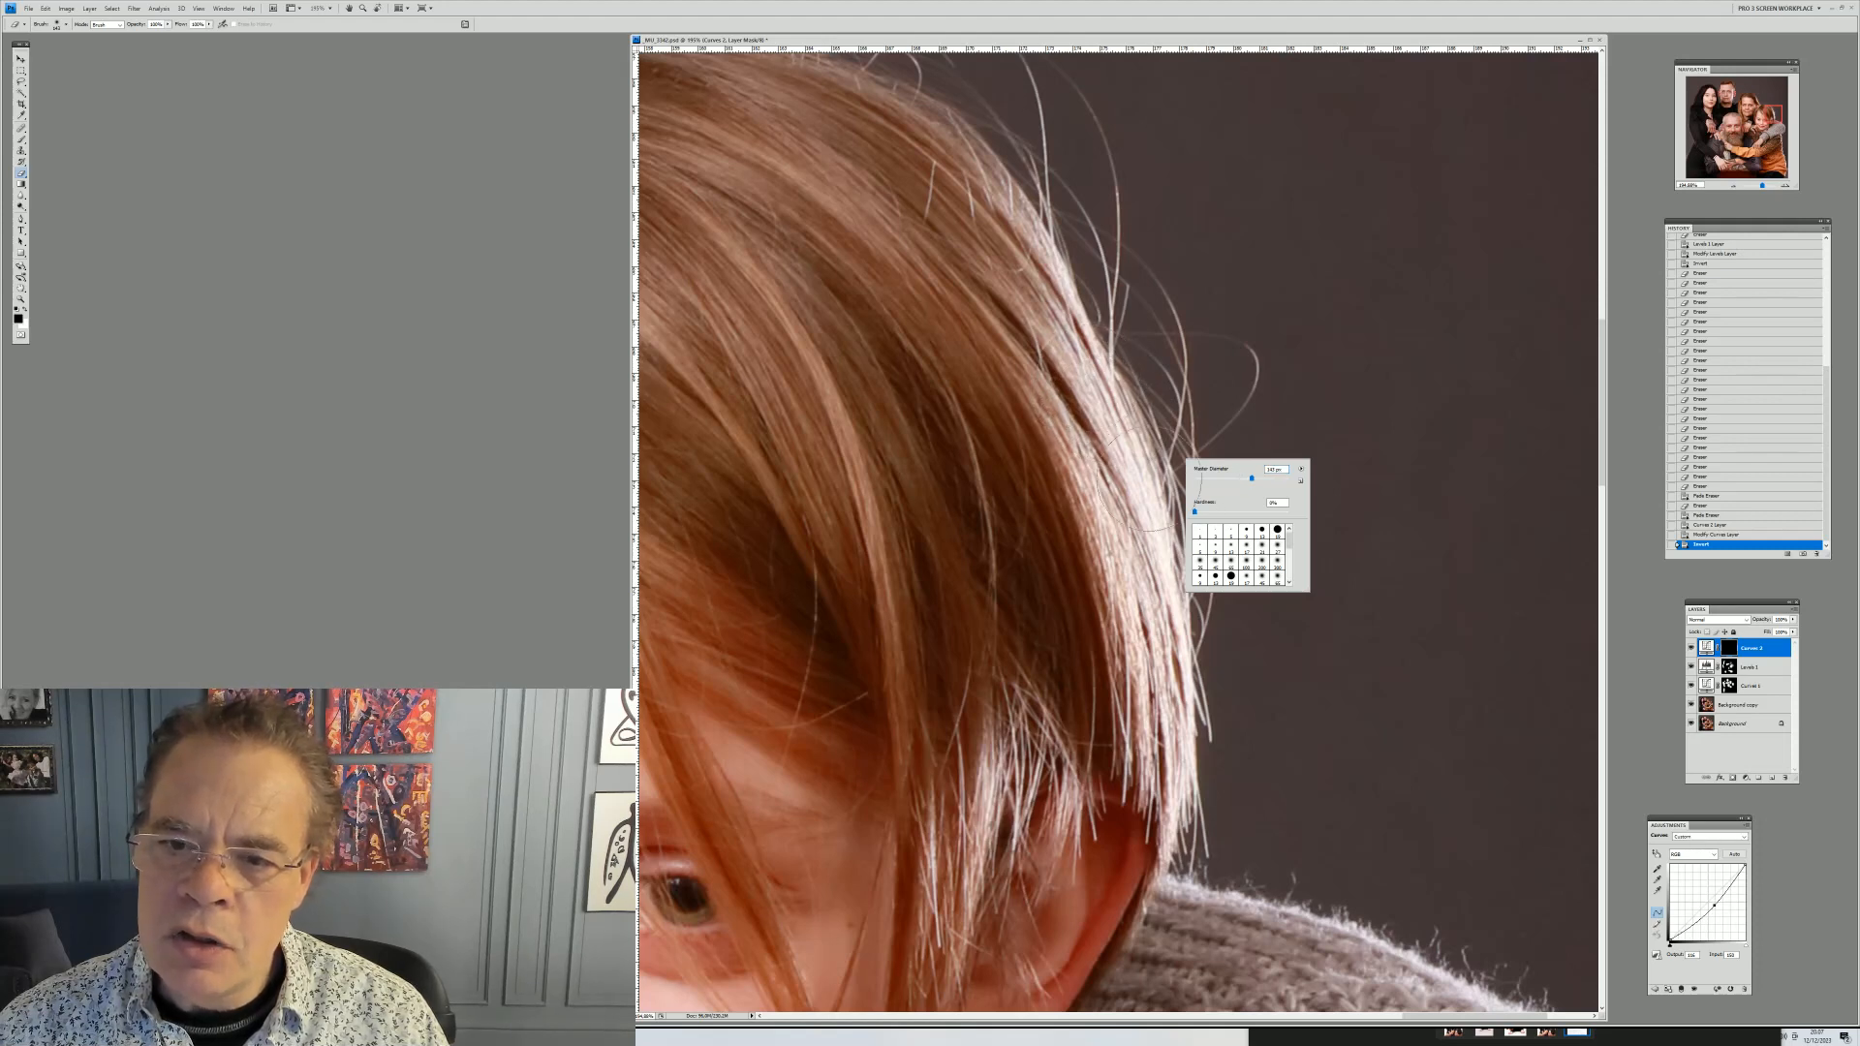
left_click_drag(1124, 445, 1174, 707)
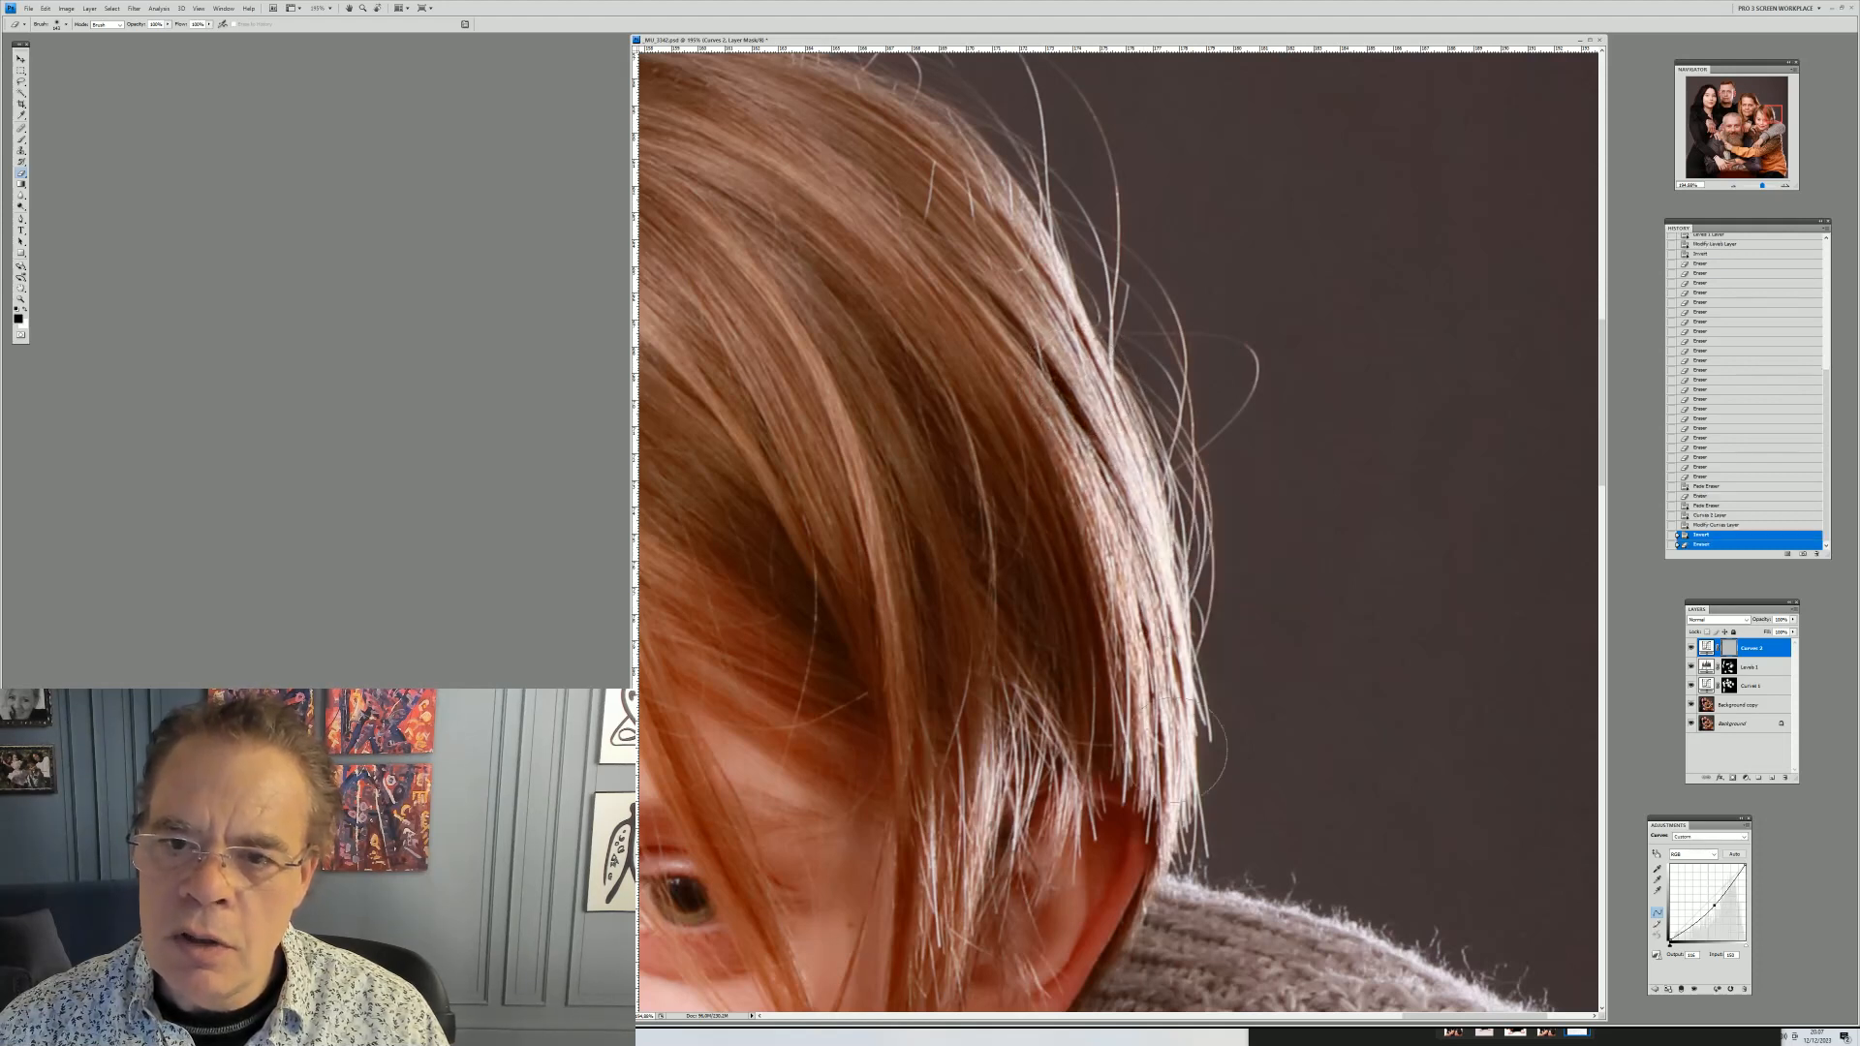
left_click_drag(1025, 767, 991, 818)
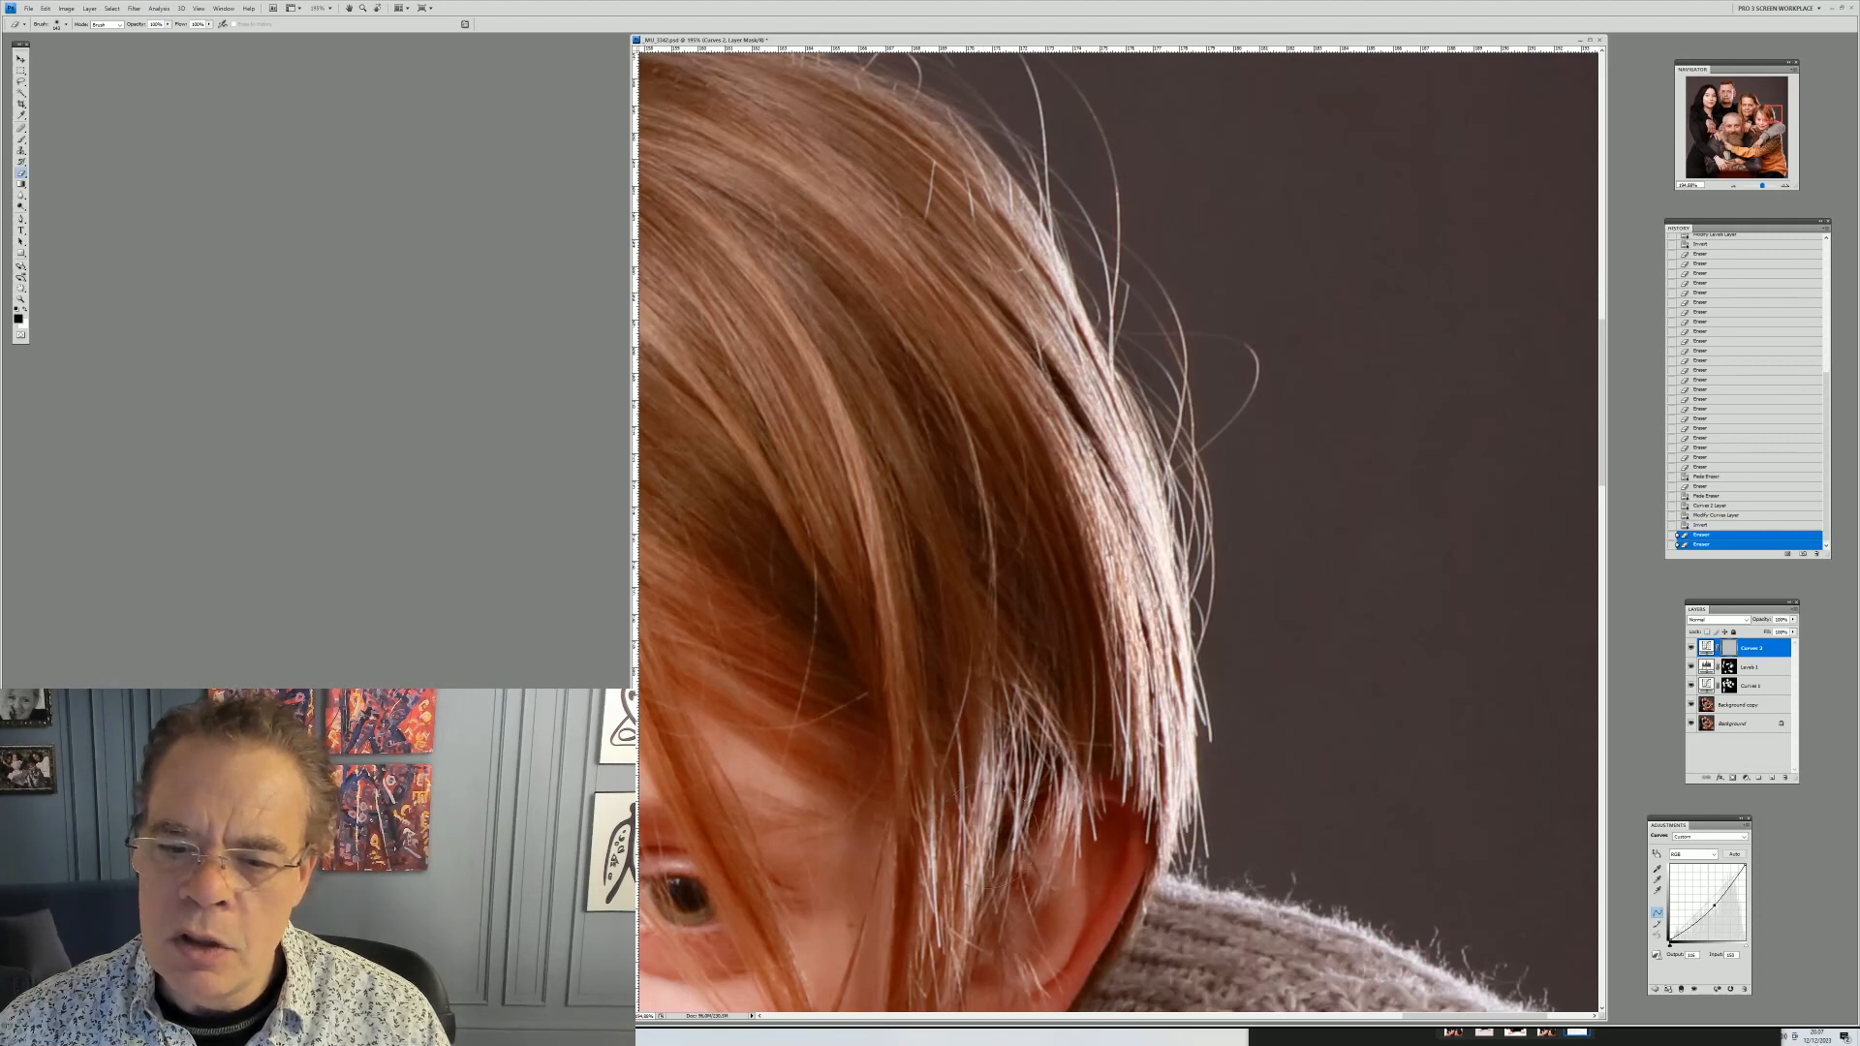
Paint the Curves mask over the woman's temple highlight and the young man's bright cheek
left_click_drag(1766, 115, 1746, 109)
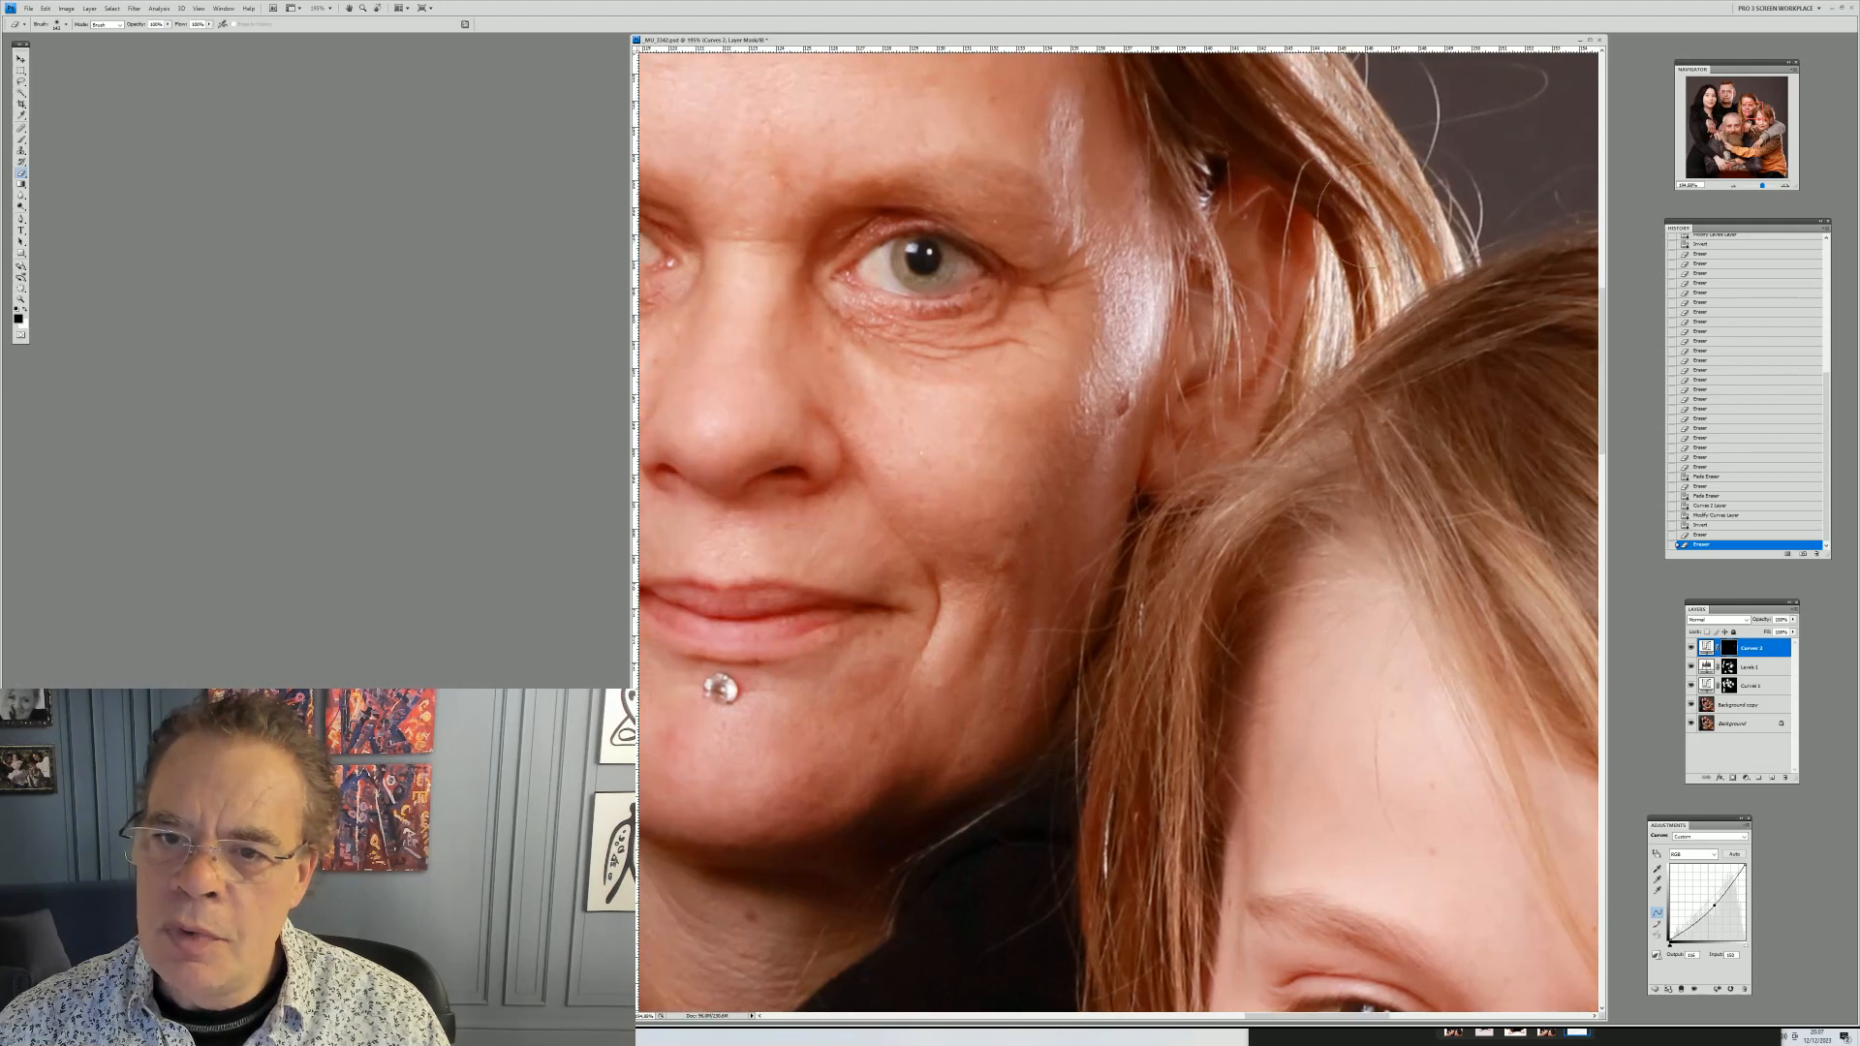
left_click_drag(1167, 315, 1196, 290)
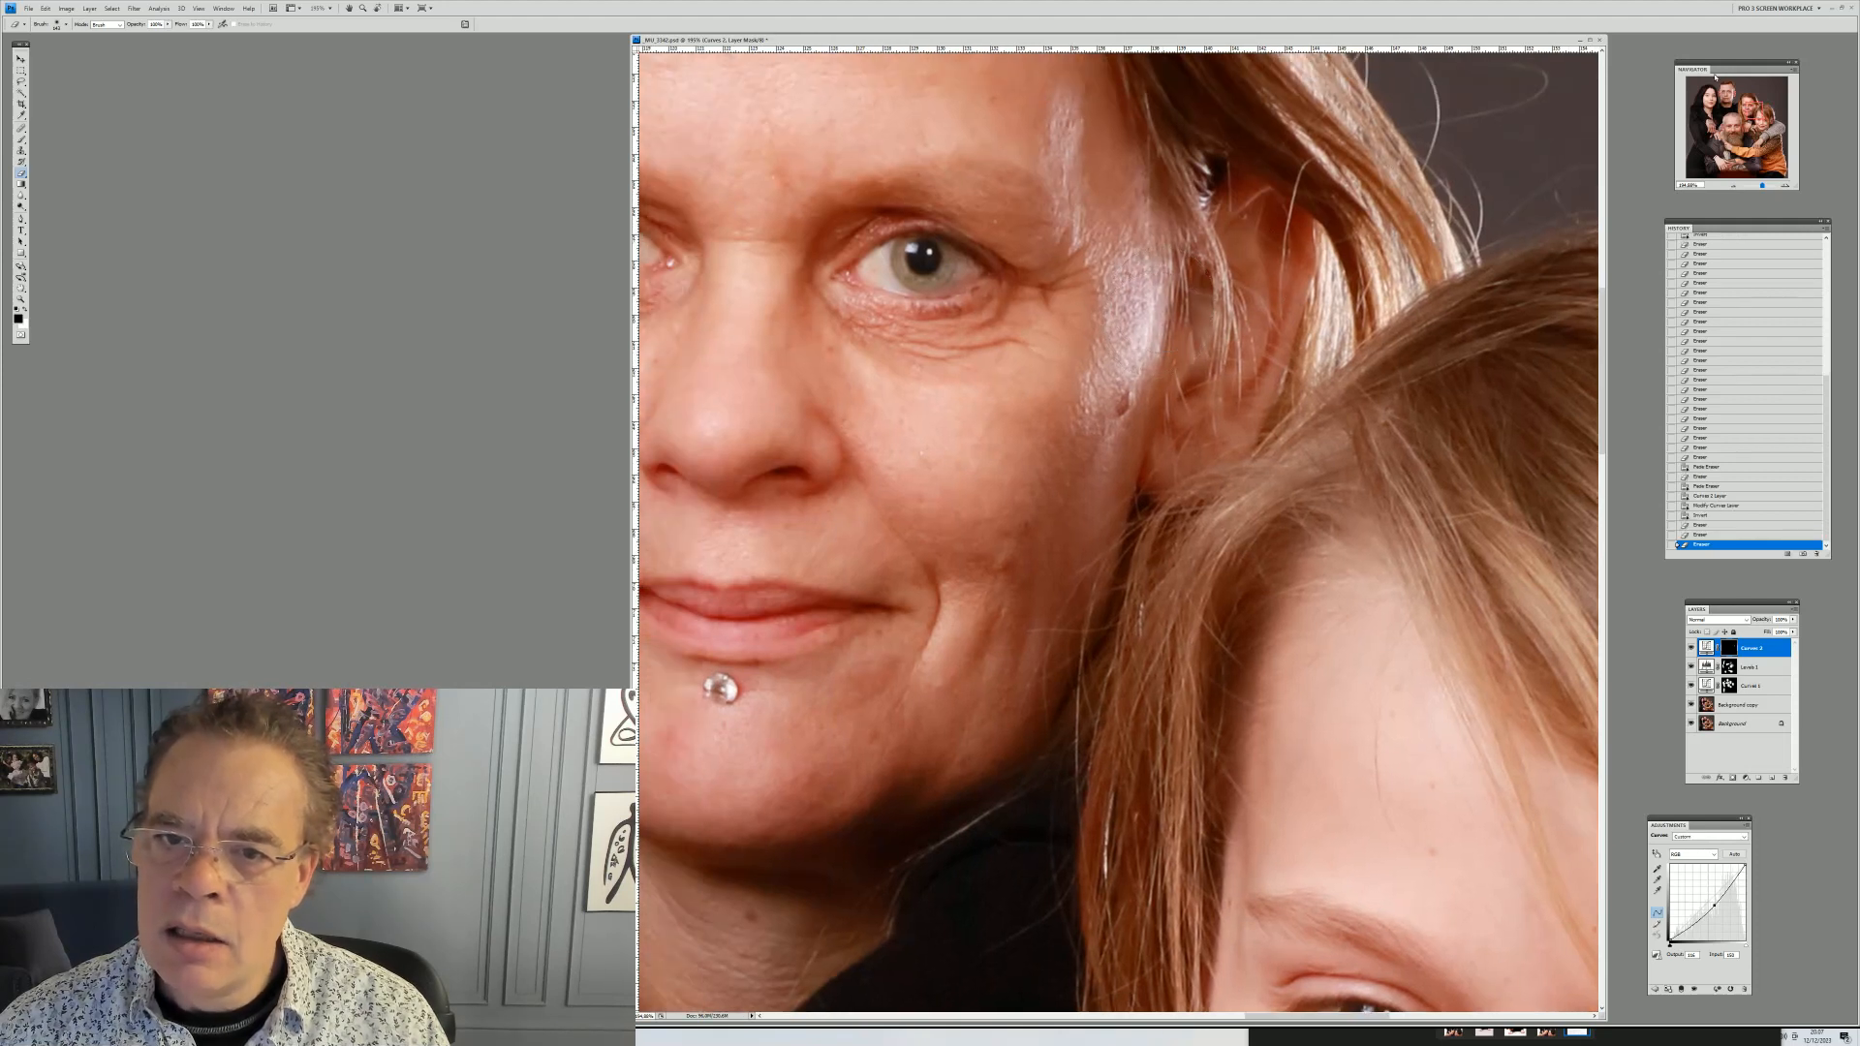
left_click_drag(1753, 110, 1732, 95)
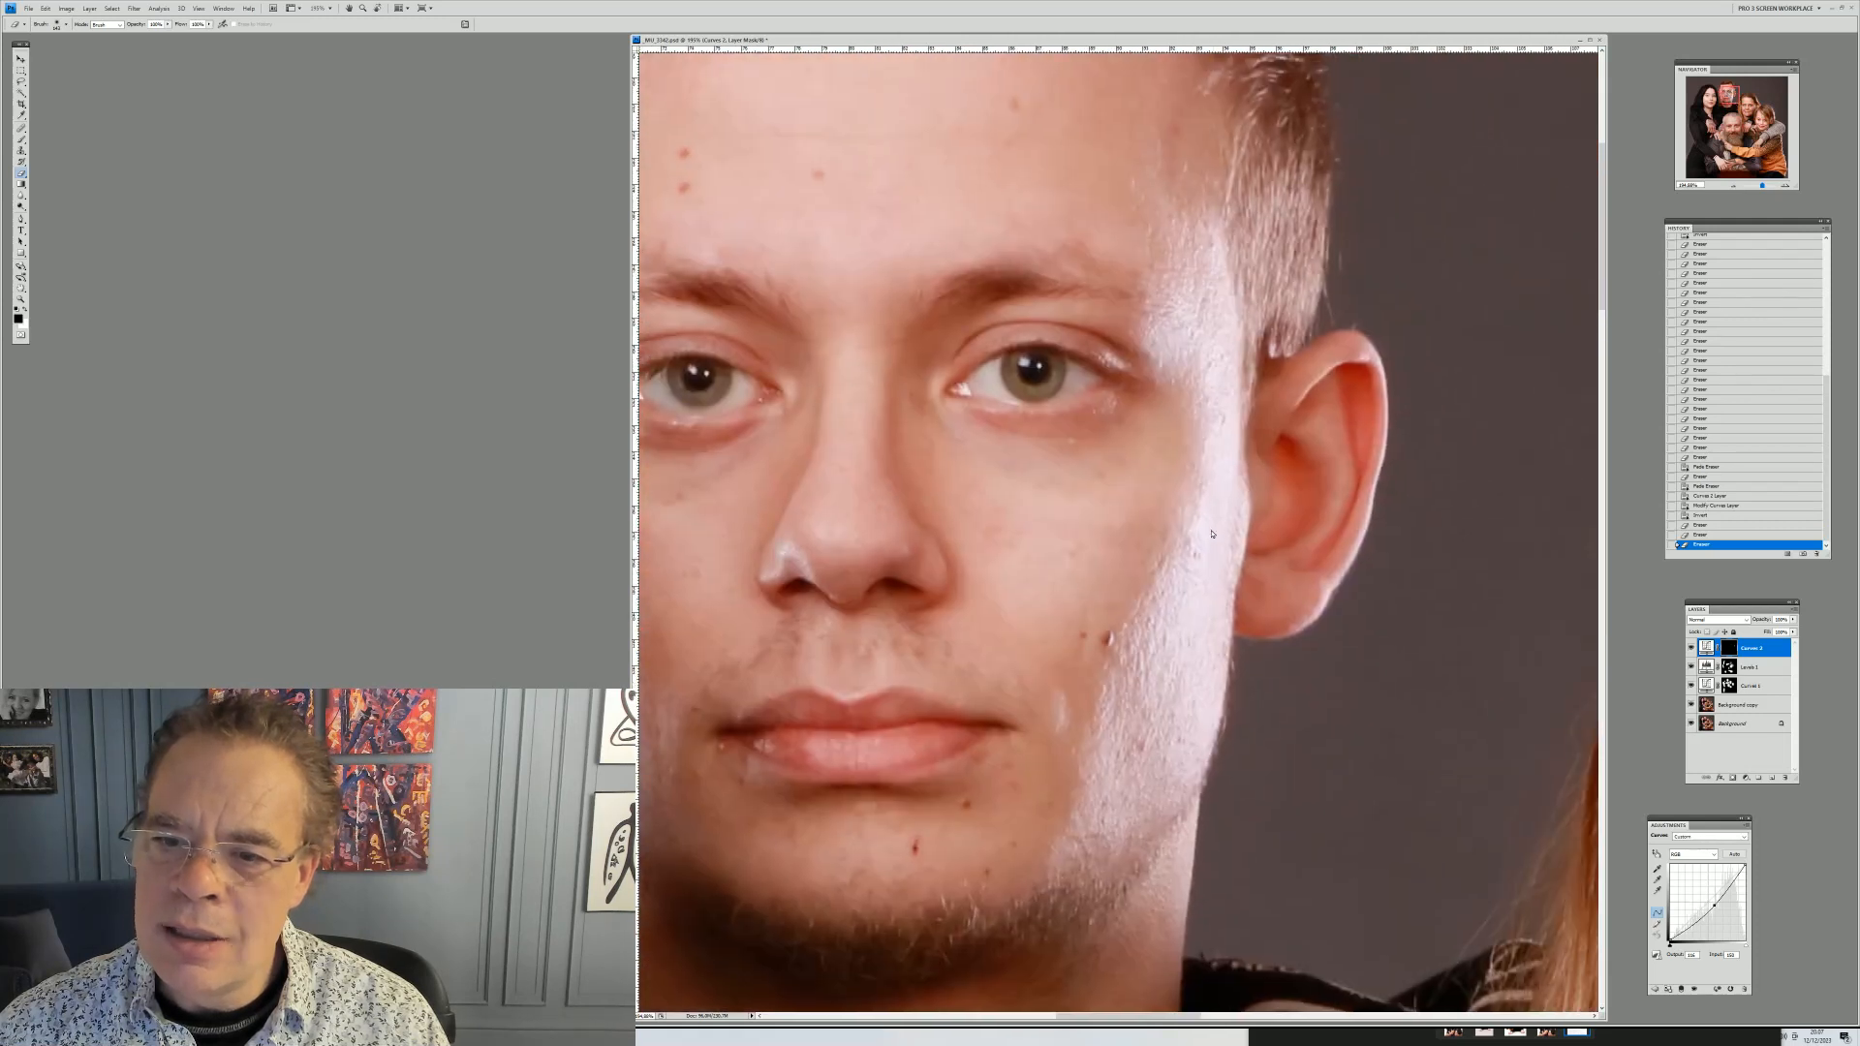
left_click(1136, 732)
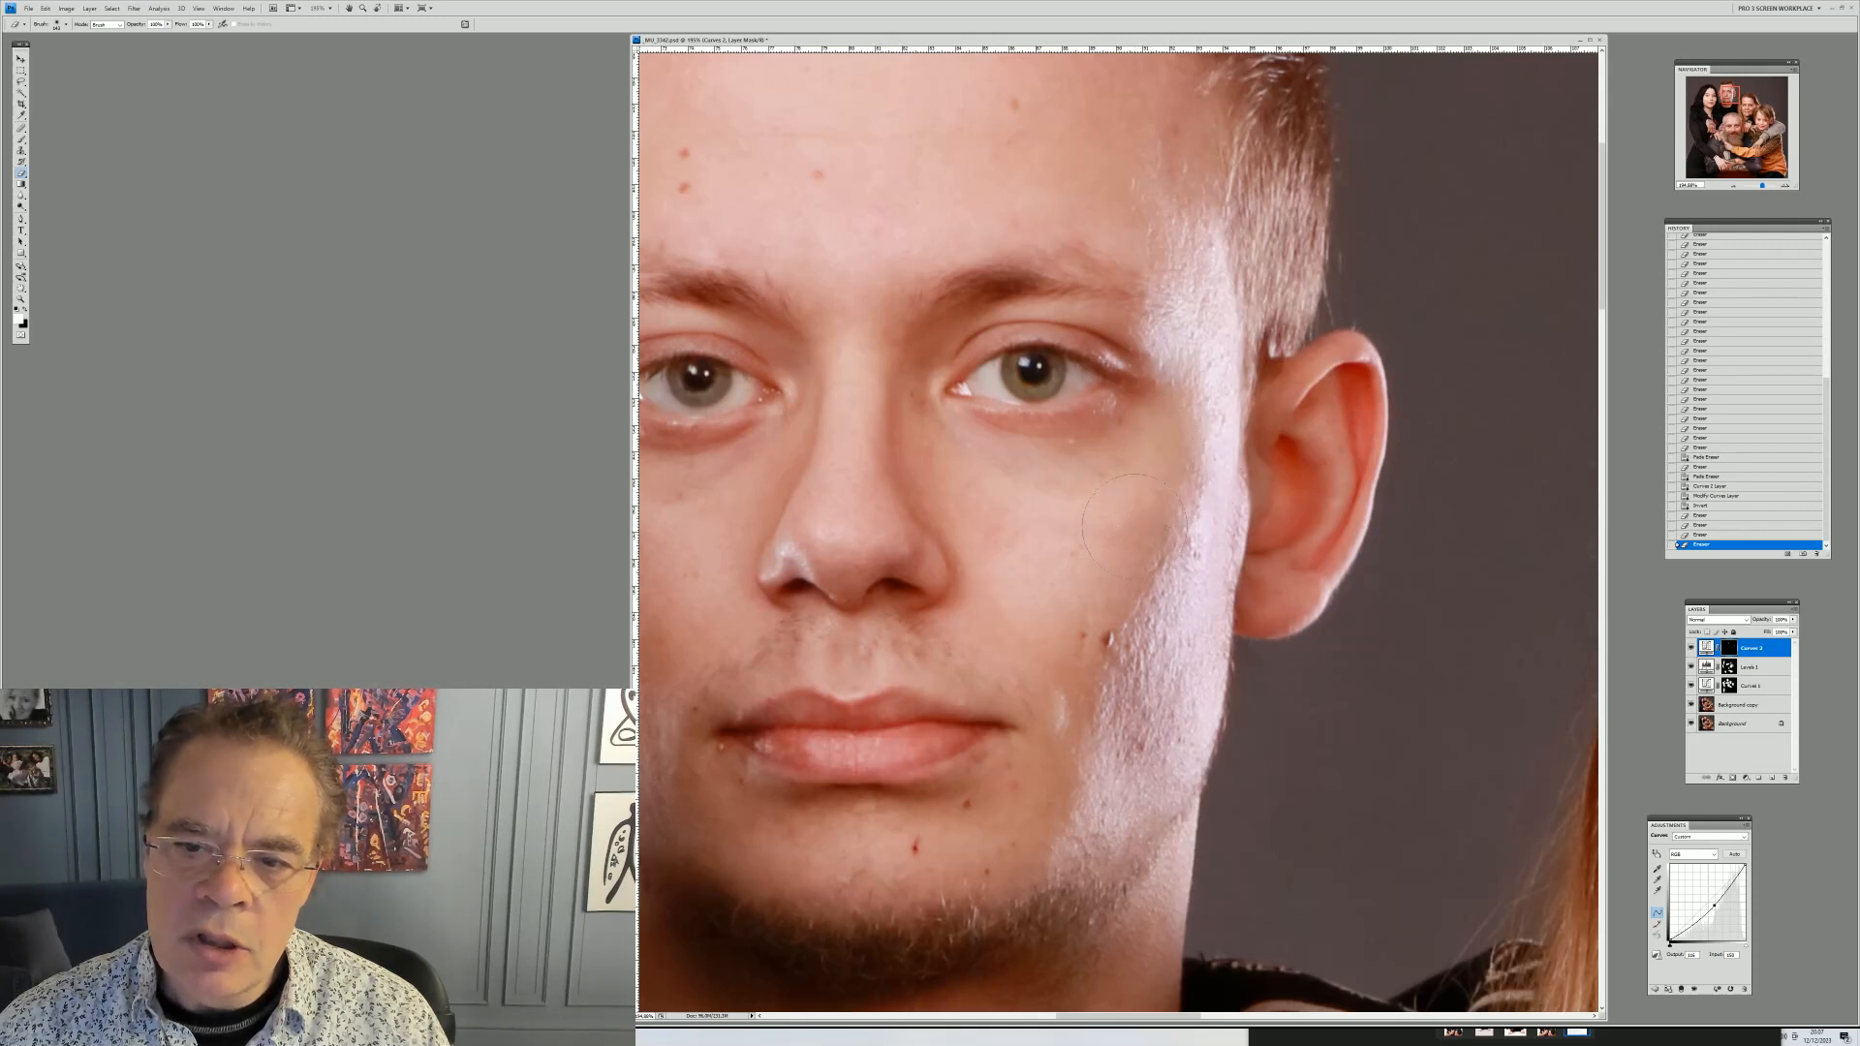
mouse_move(1148, 475)
left_mouse_down()
mouse_move(1098, 565)
mouse_move(1162, 455)
left_mouse_up()
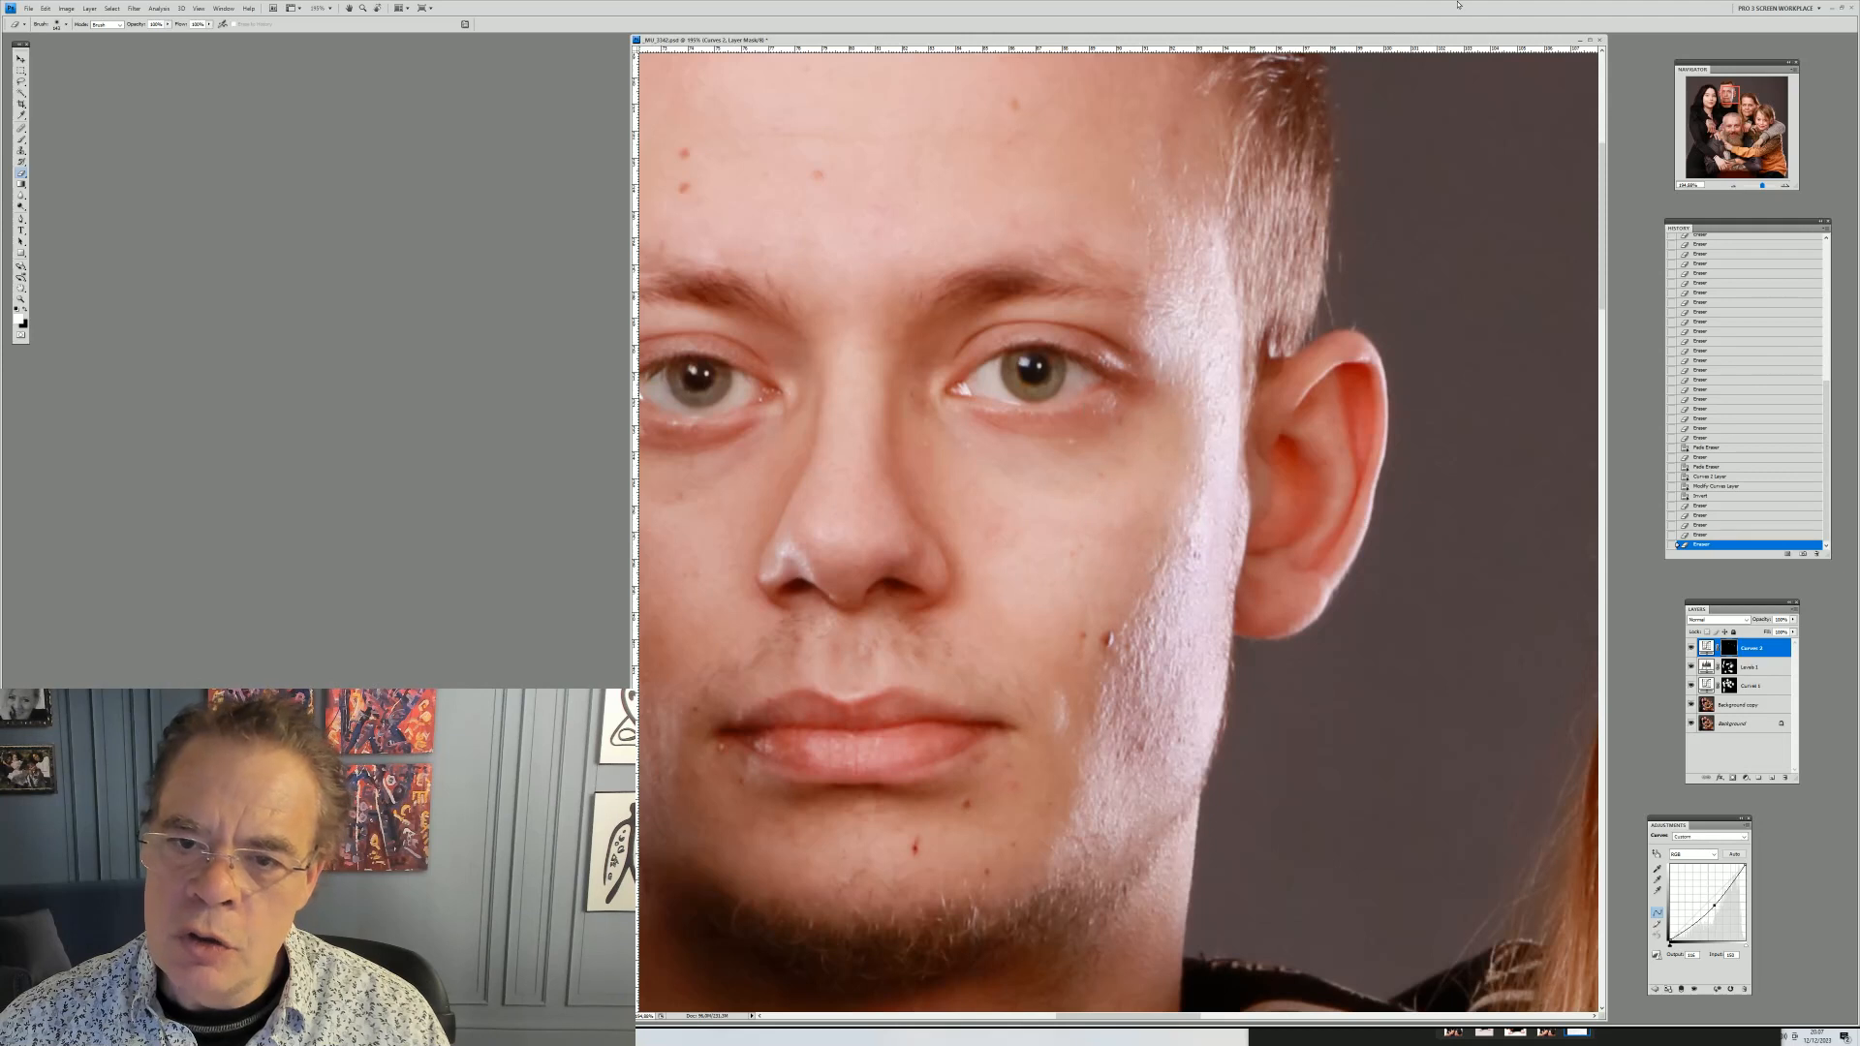
Paint more of the Curves mask over the woman's temple highlight and the bright hair strands above it
left_click(28, 311)
mouse_move(1725, 97)
left_mouse_down()
mouse_move(1692, 99)
mouse_move(1721, 162)
mouse_move(1748, 163)
mouse_move(1750, 106)
left_mouse_up()
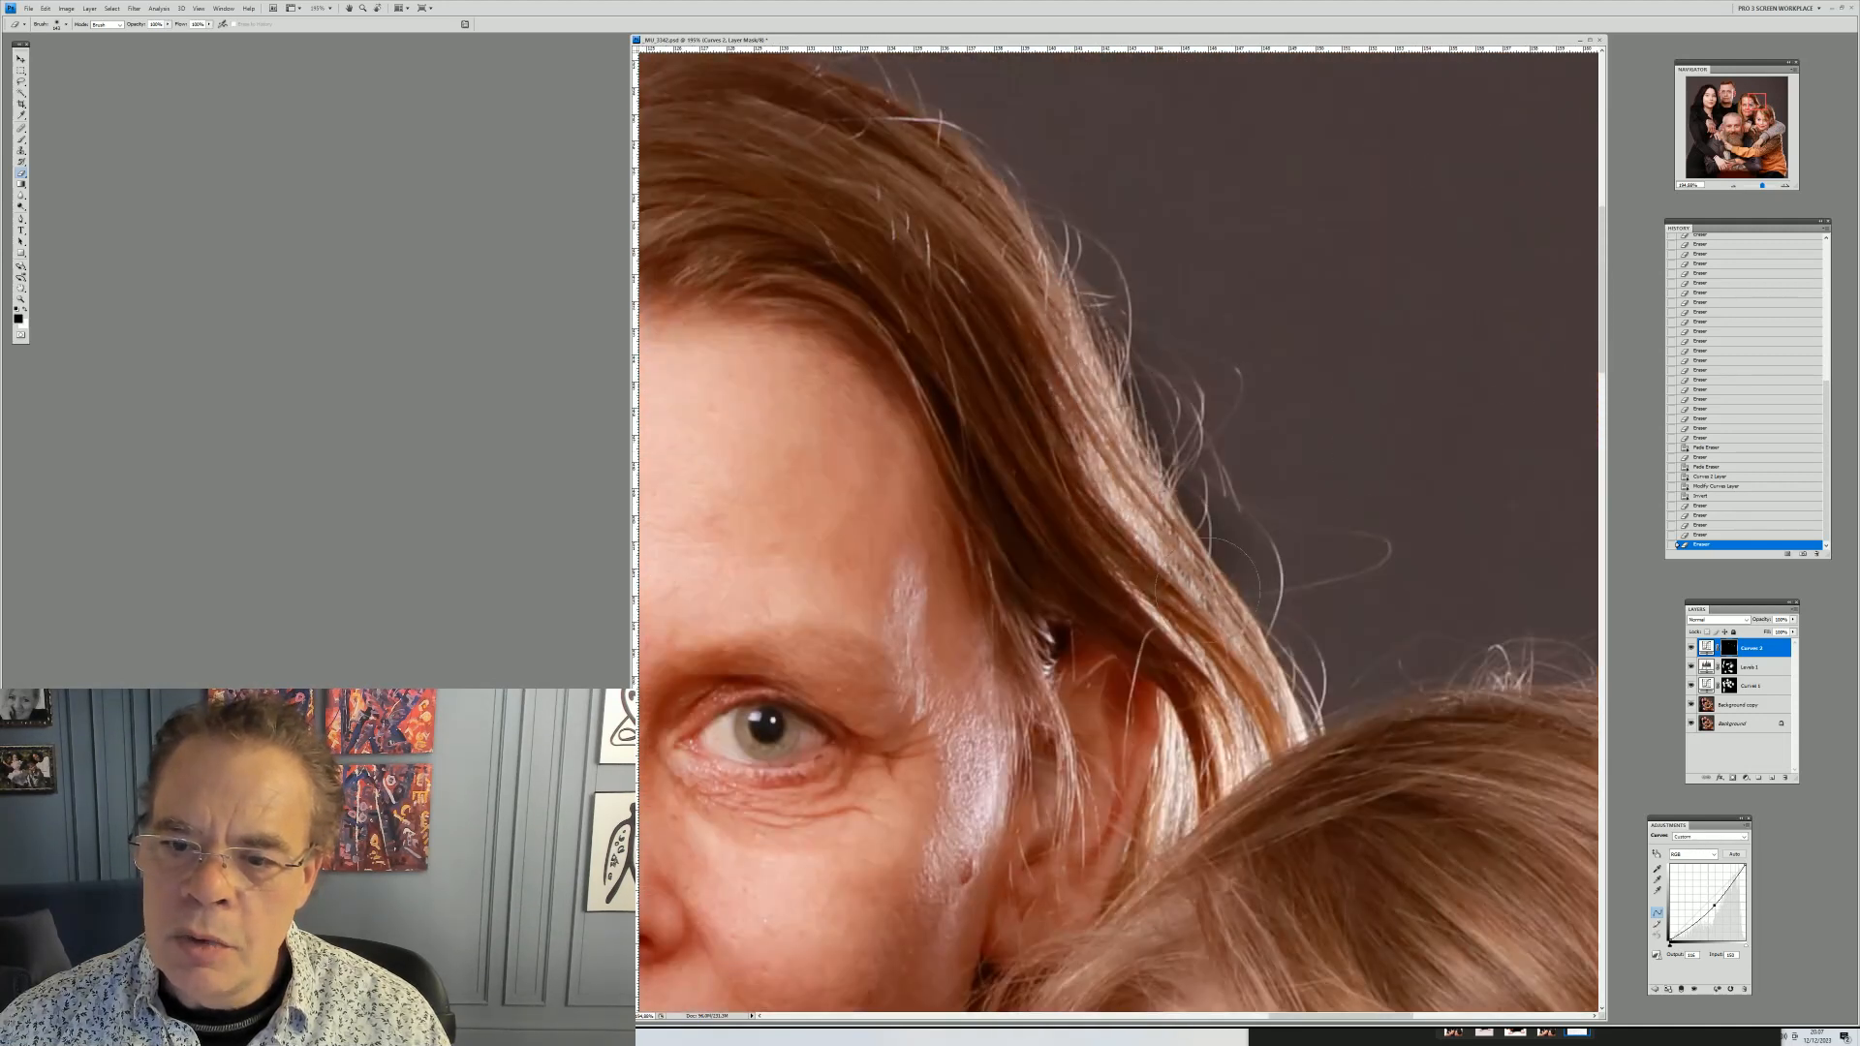
left_click_drag(1204, 765, 1183, 748)
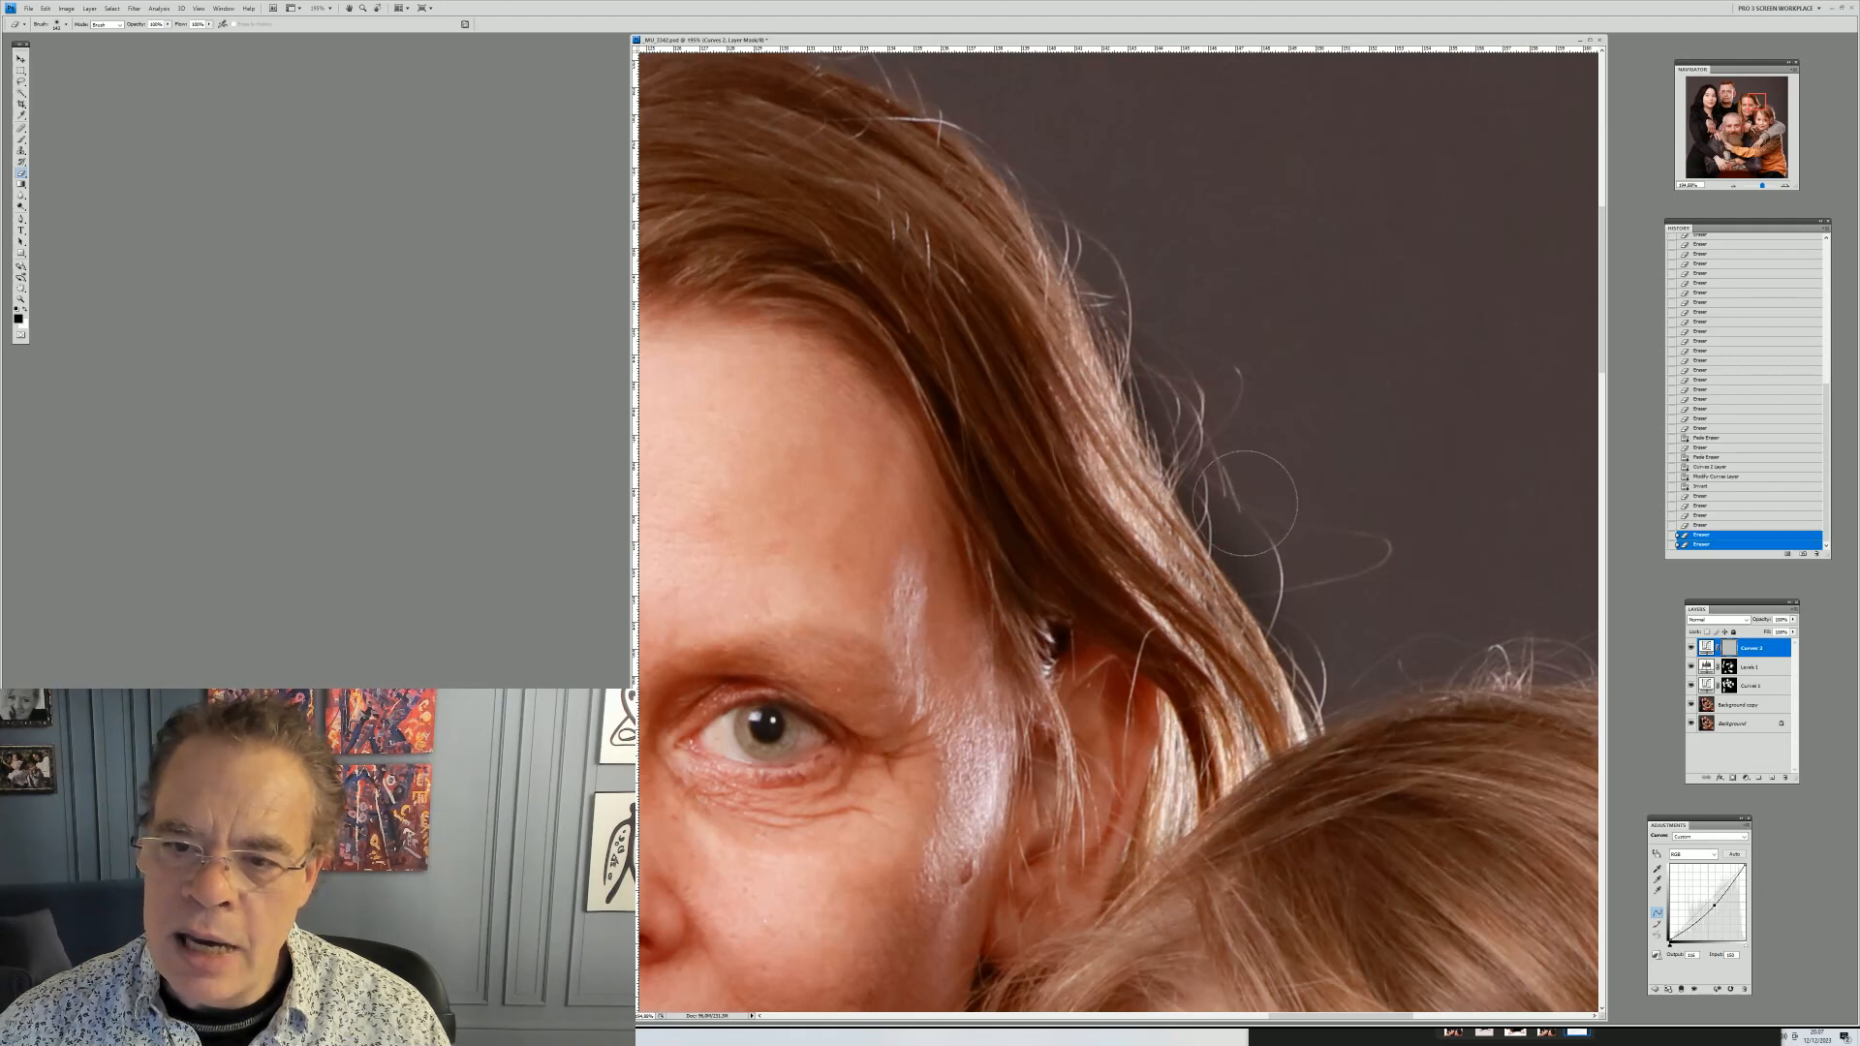
left_click(21, 300)
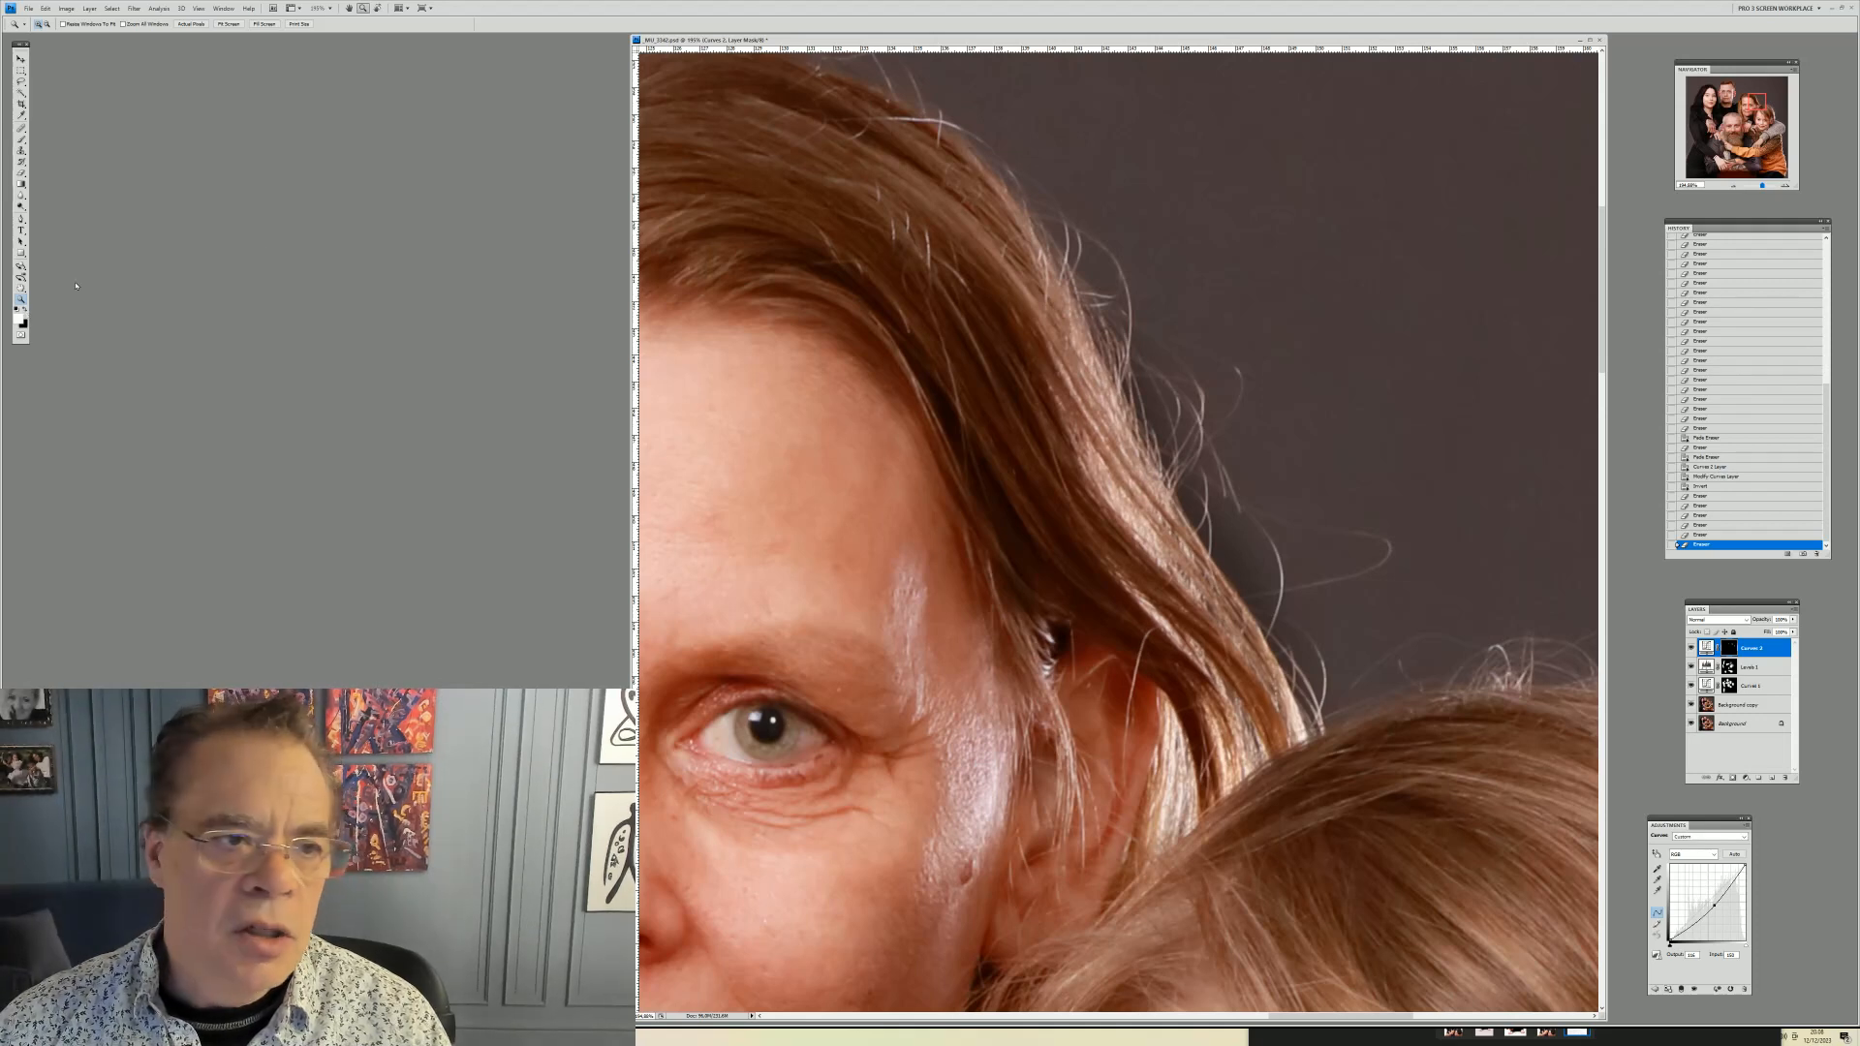
left_click(20, 174)
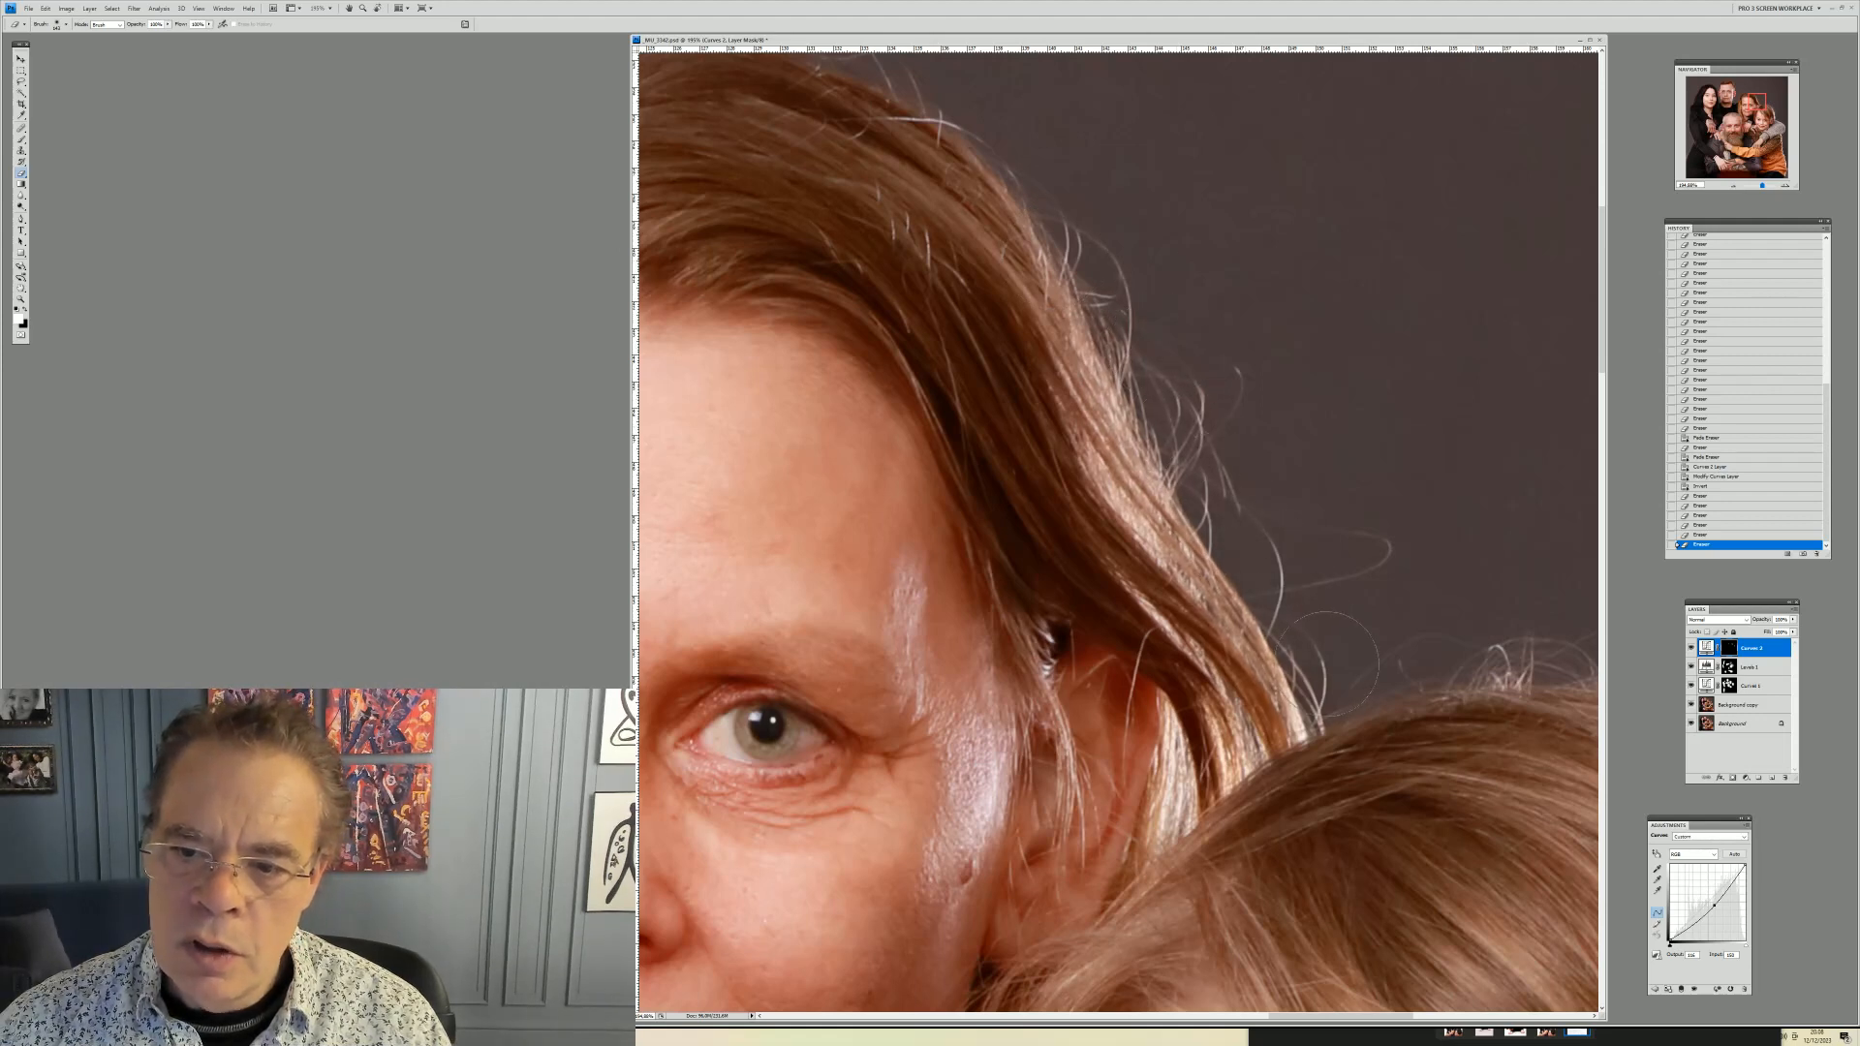
left_click_drag(1230, 436, 1237, 353)
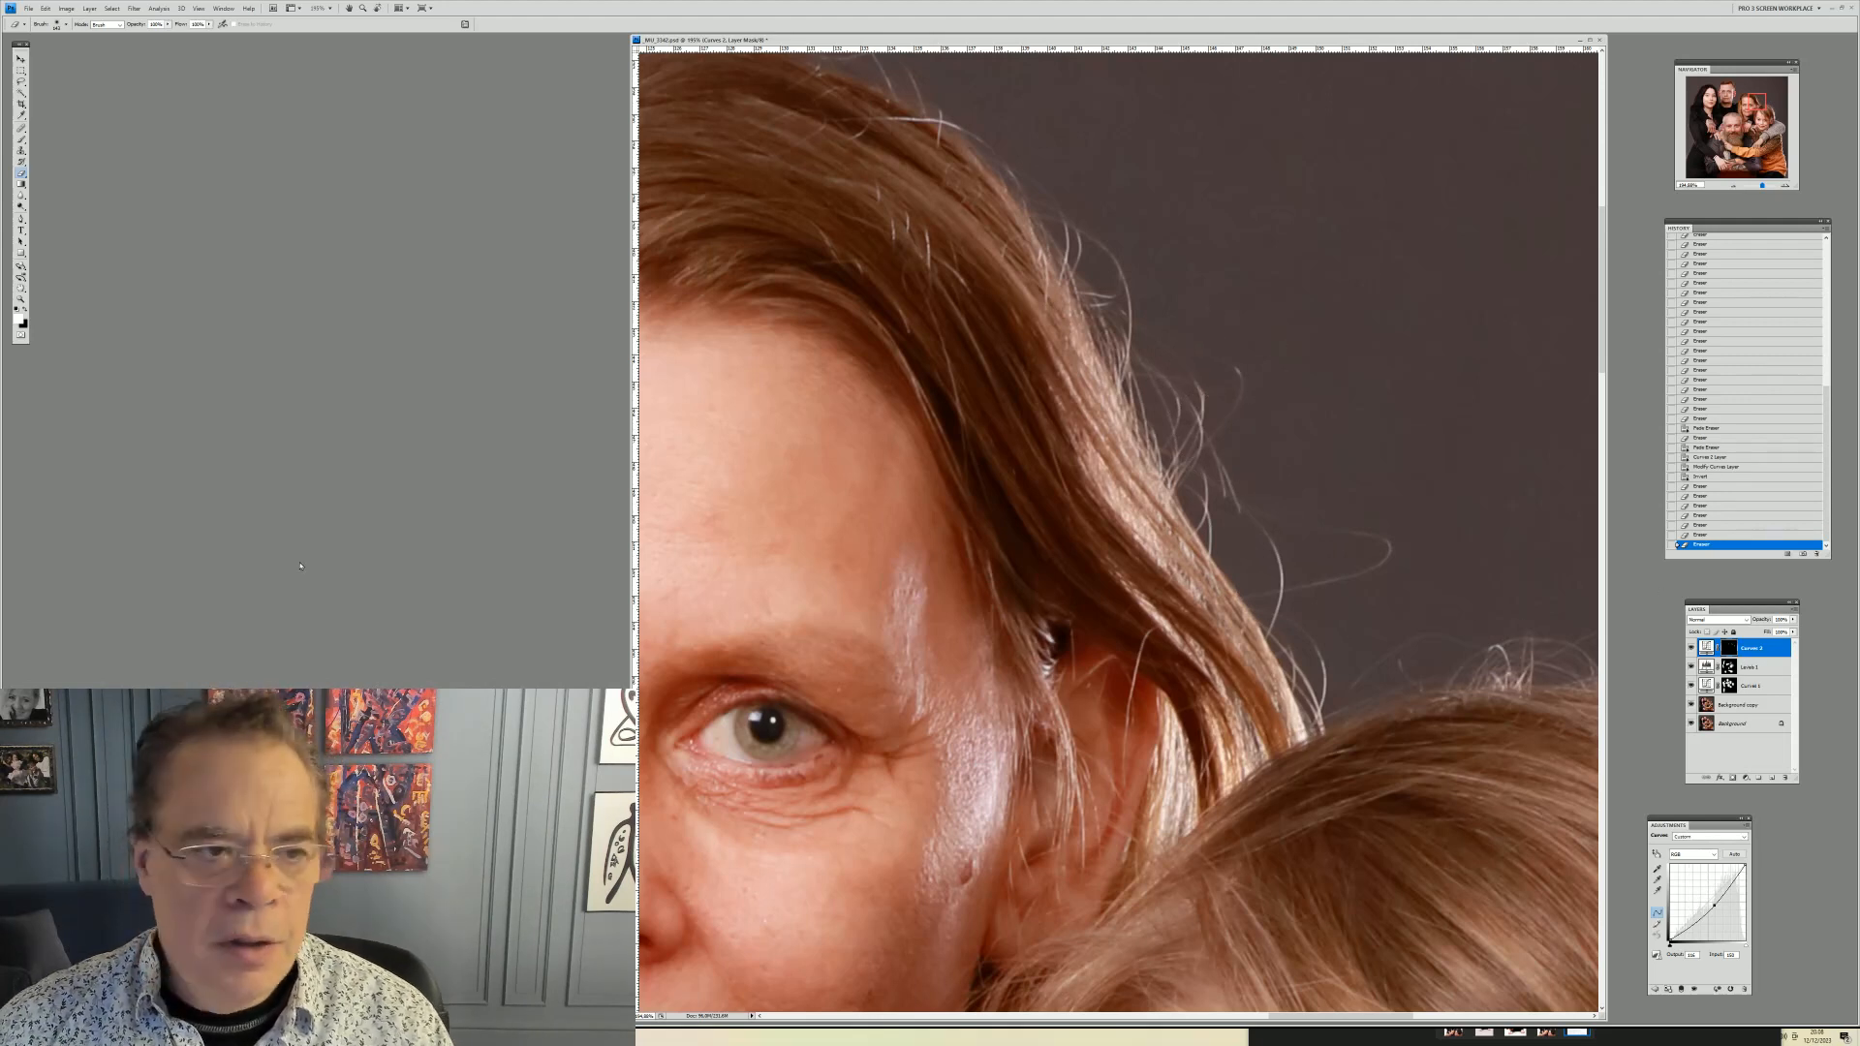
Toggle the Curves adjustment layer's visibility on and off to compare the darkening before and after
left_click(1691, 648)
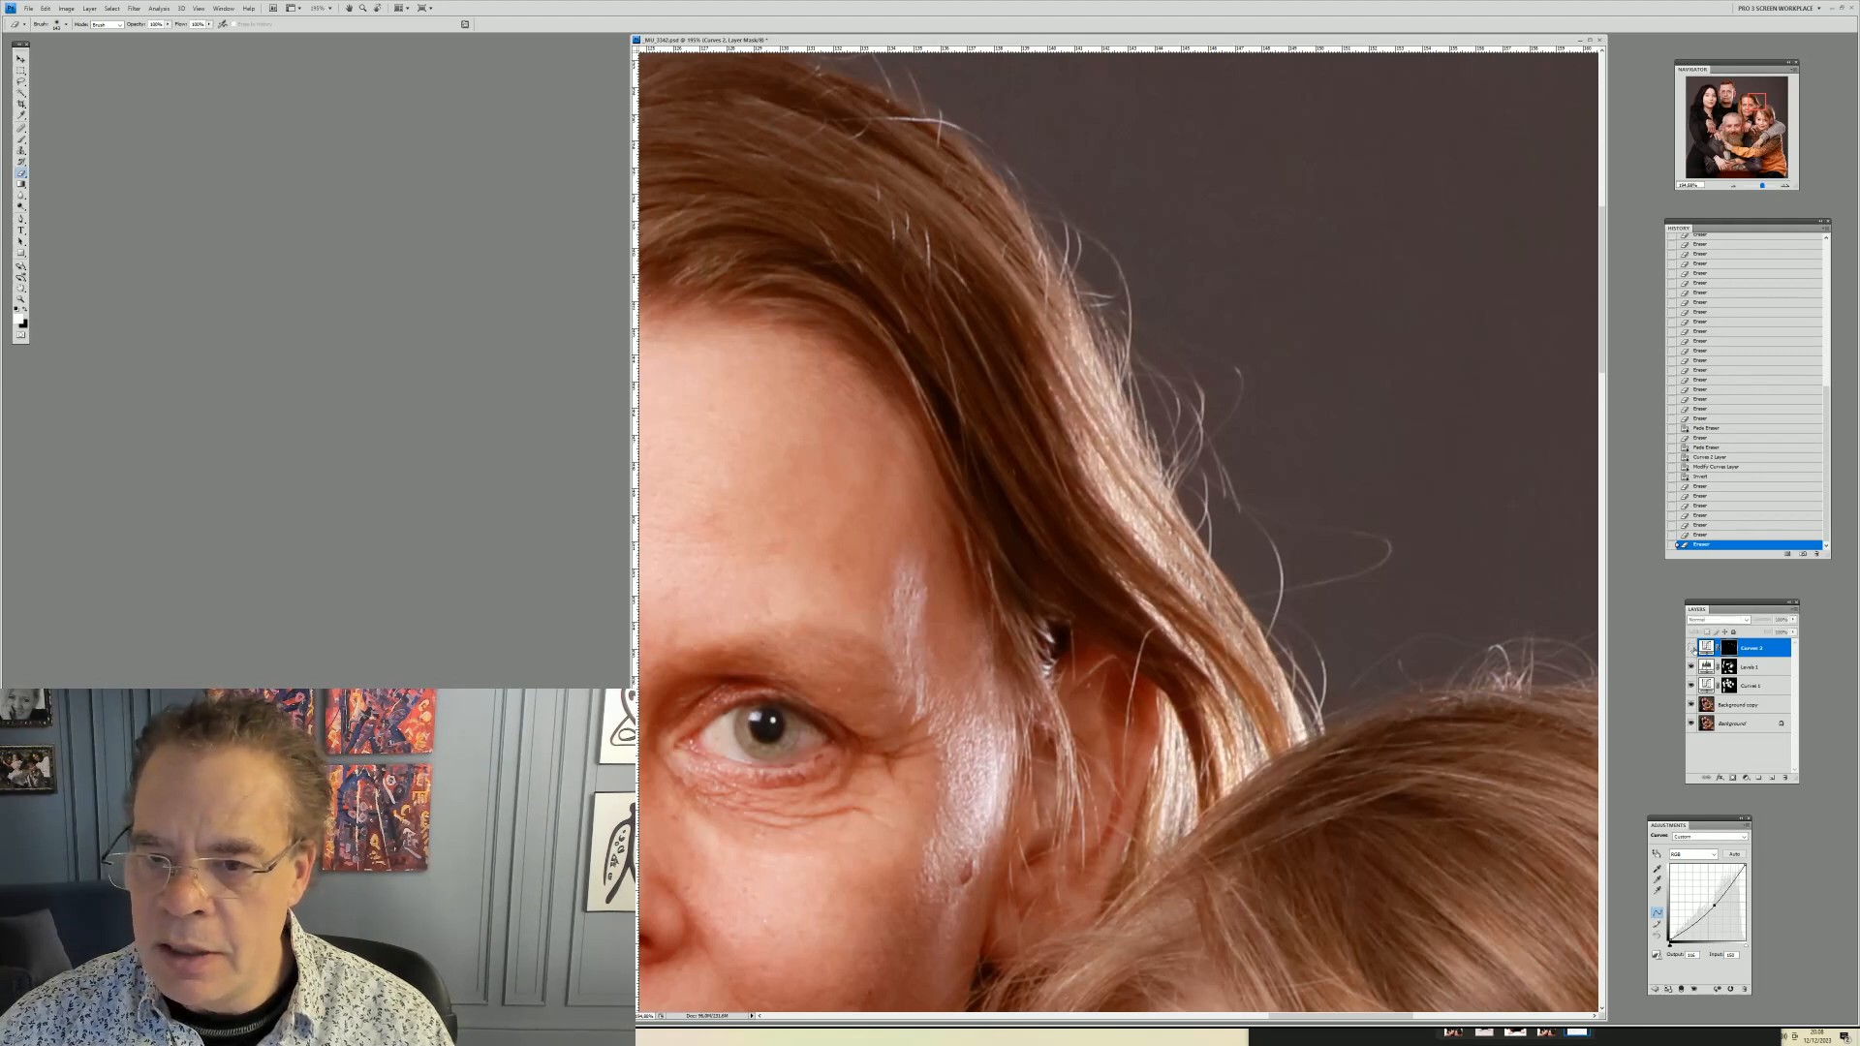
left_click(1691, 648)
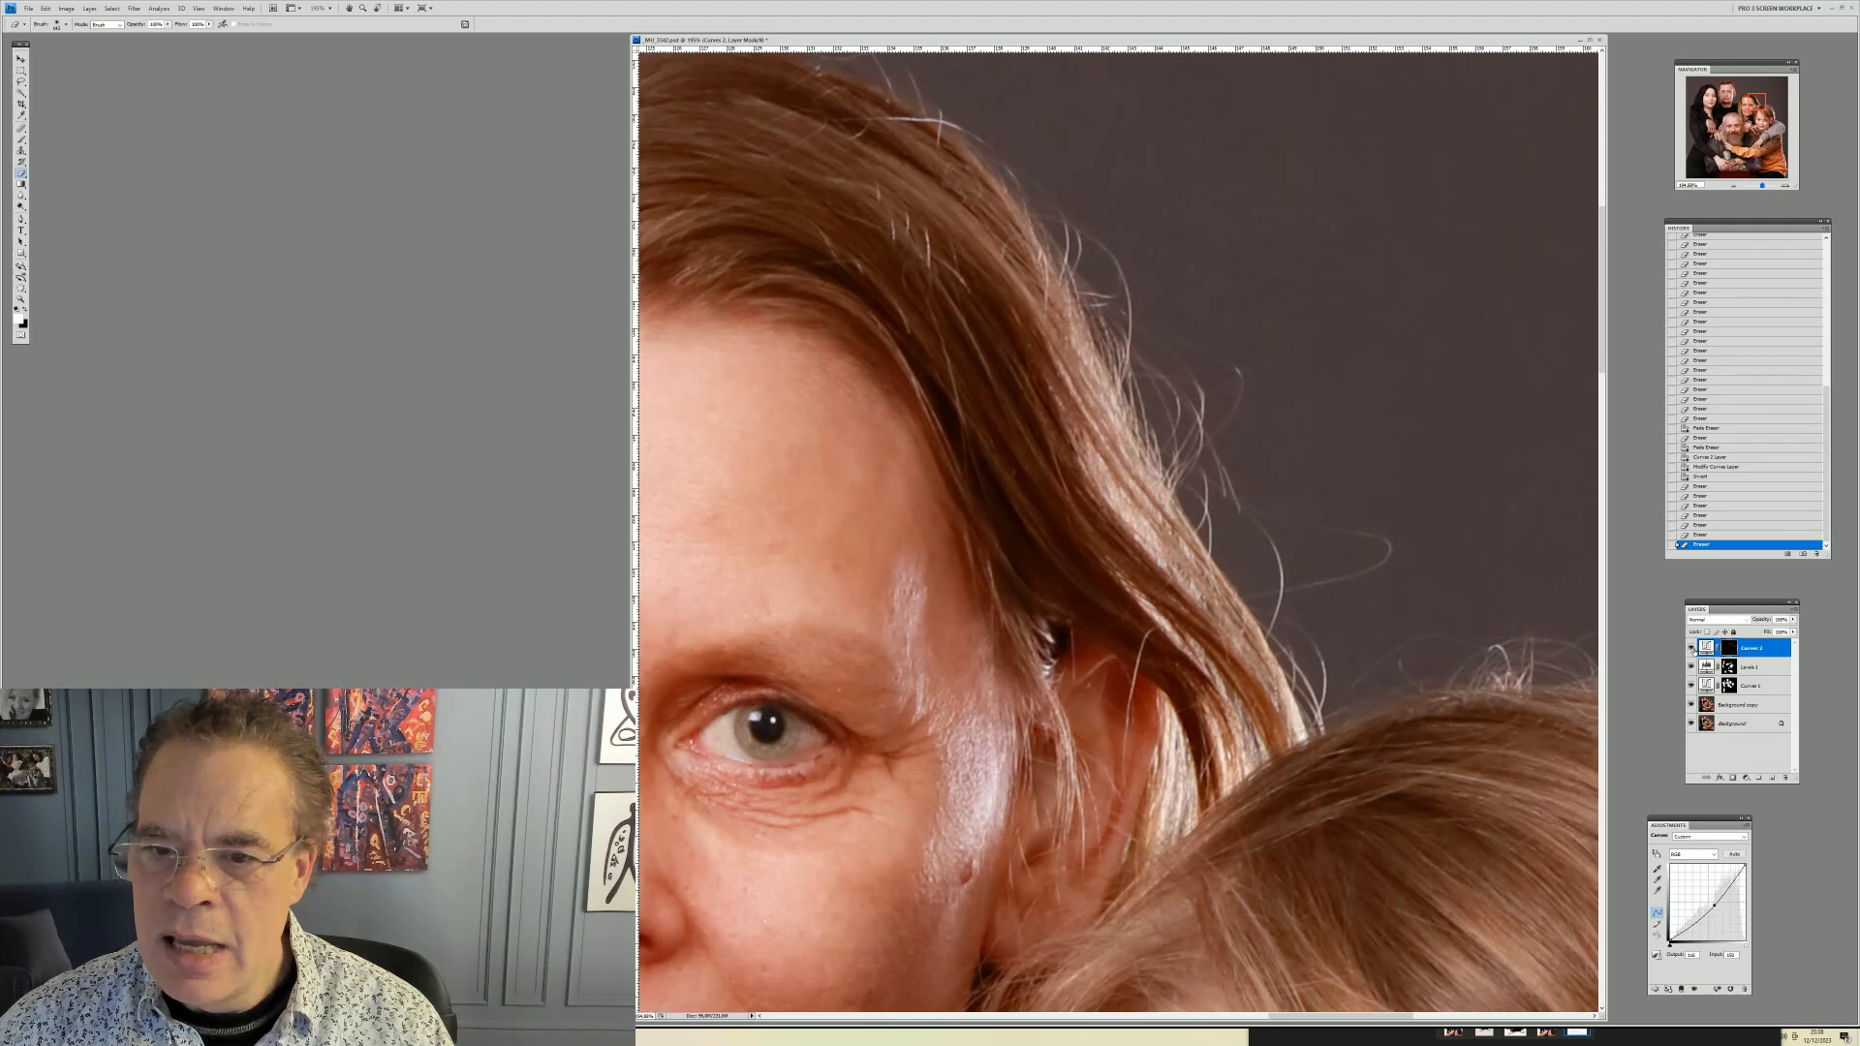
left_click(1691, 648)
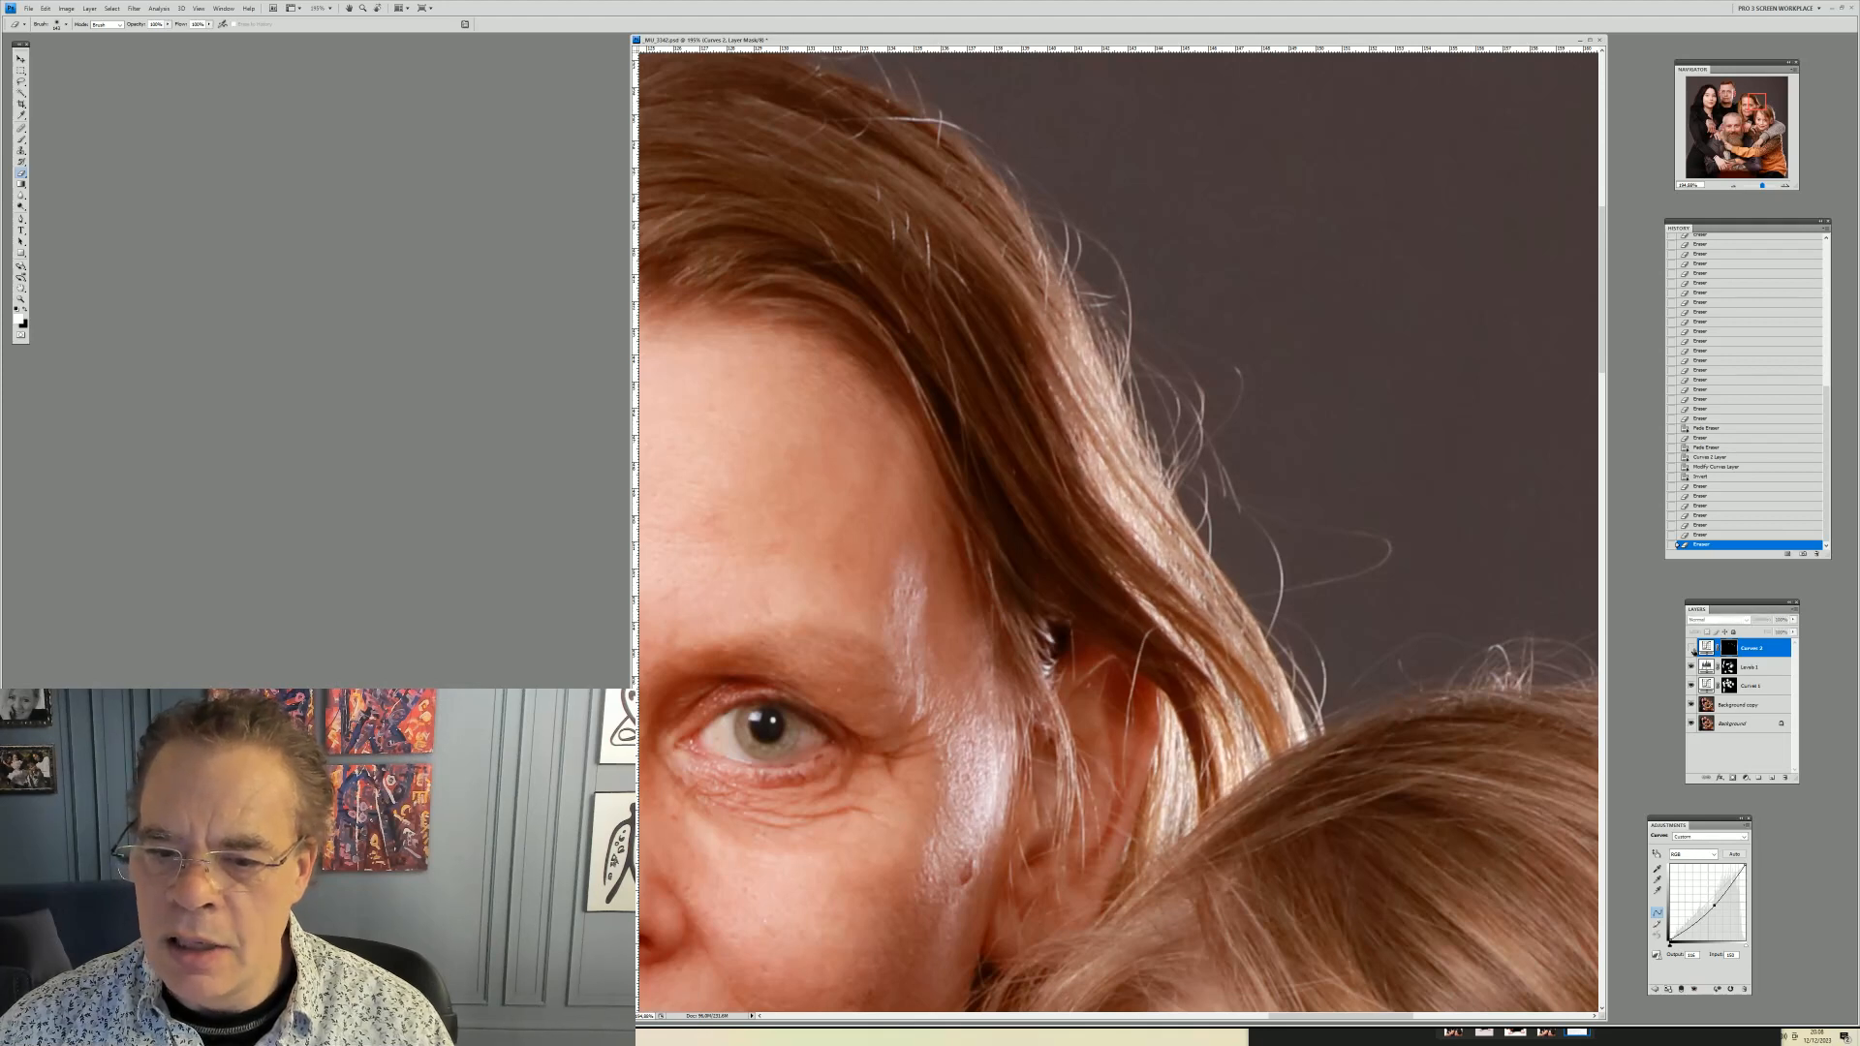
left_click(1691, 648)
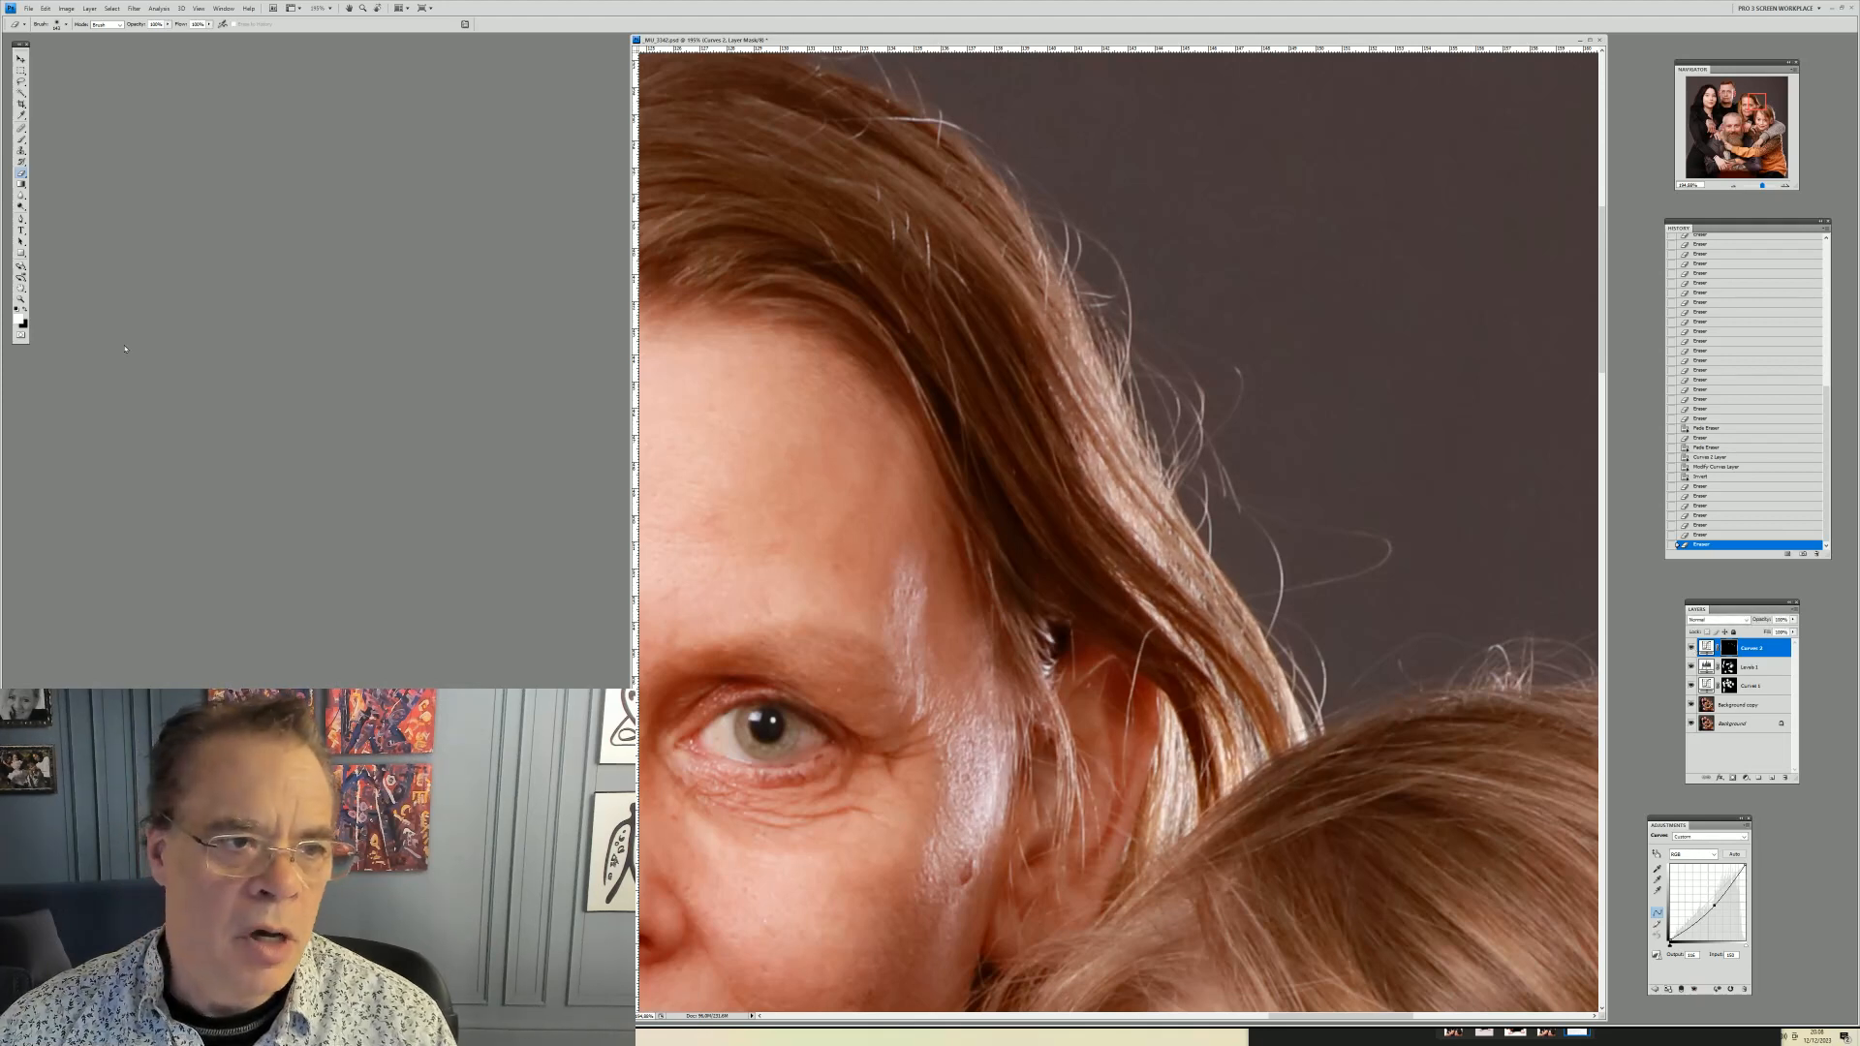
Select the Background copy layer and zoom in closely on the young woman's face
left_click(20, 299)
right_click(851, 340)
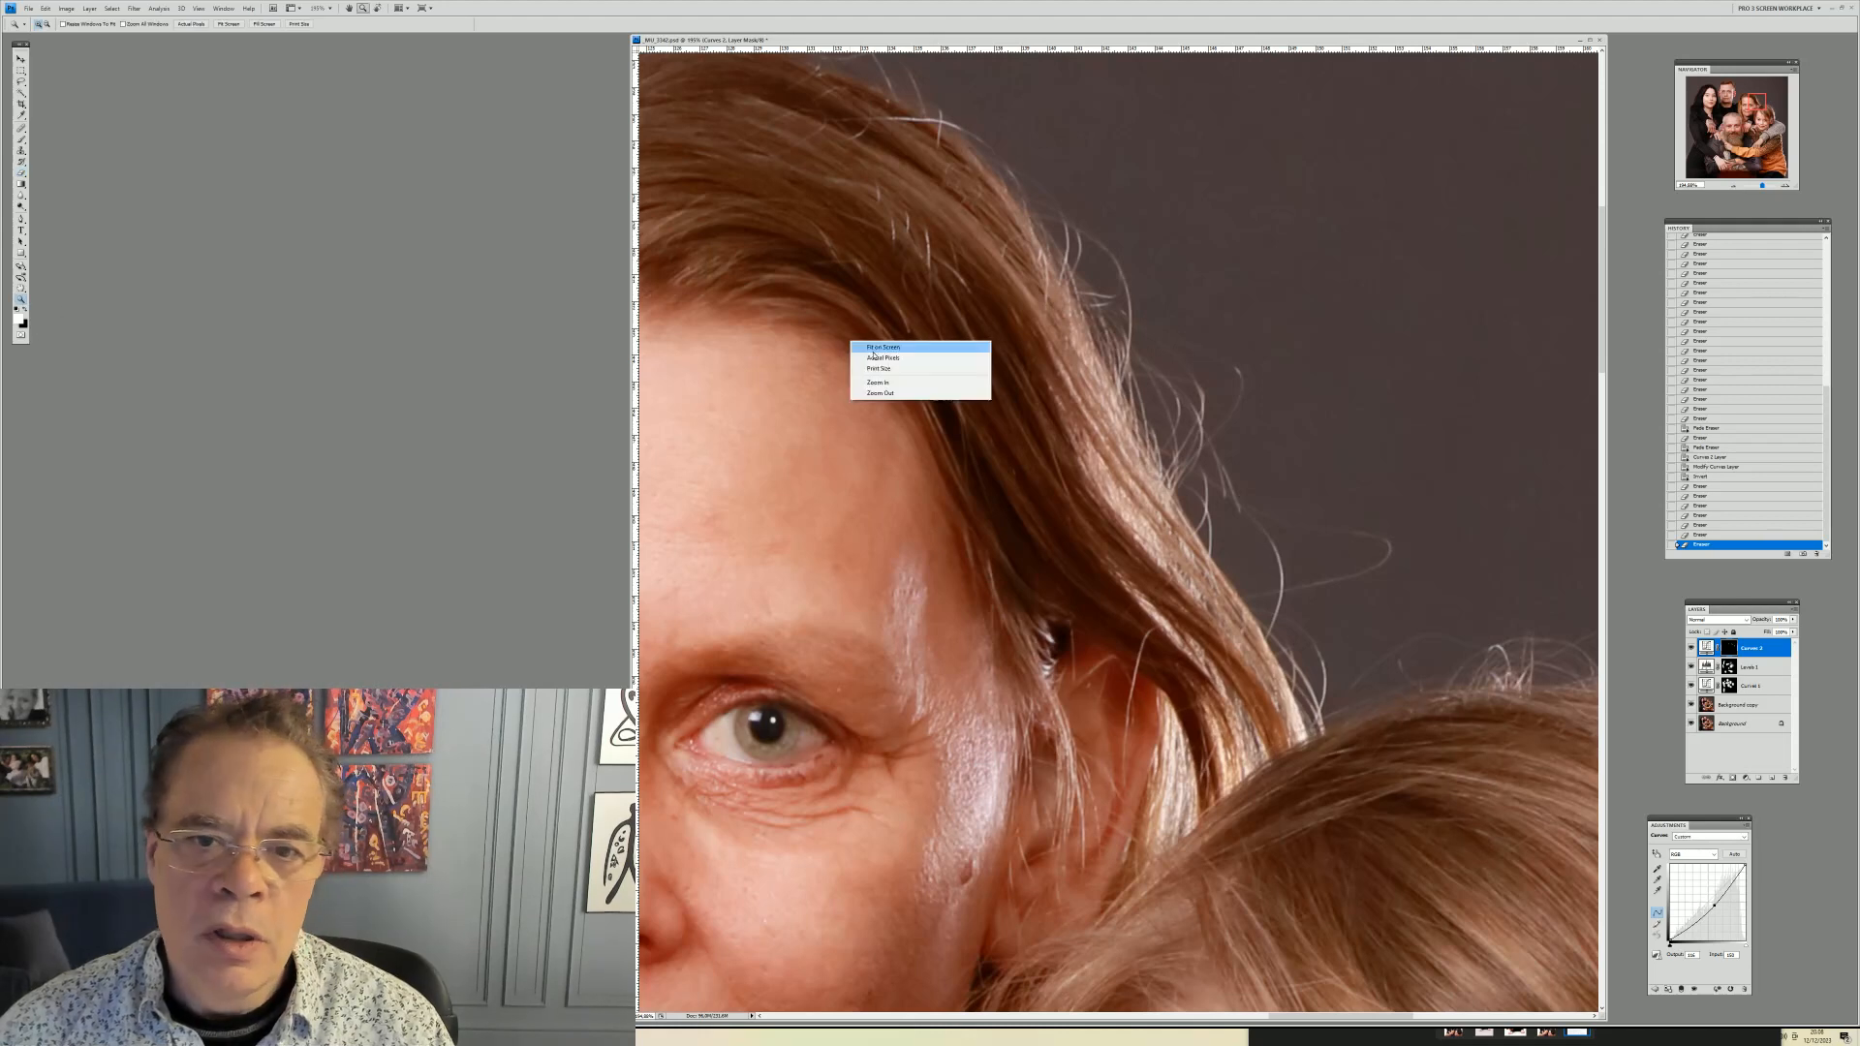
left_click(873, 350)
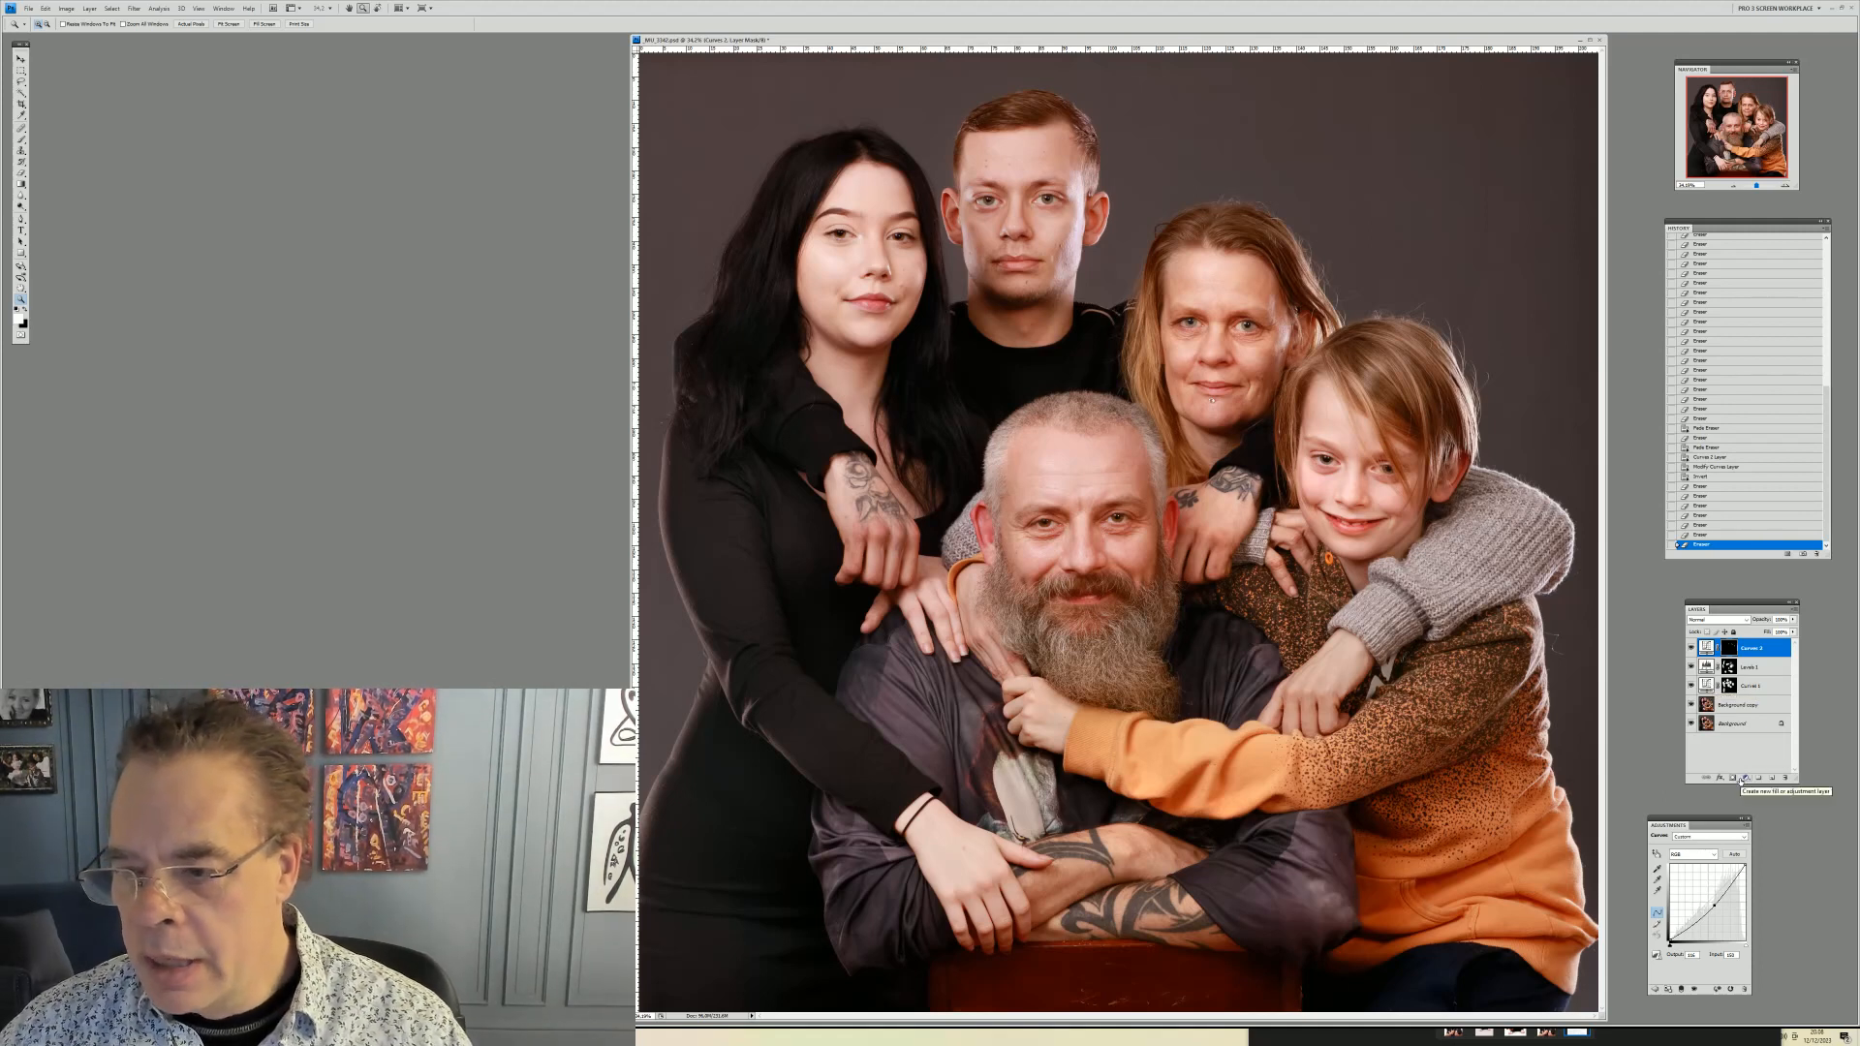
left_click(1738, 706)
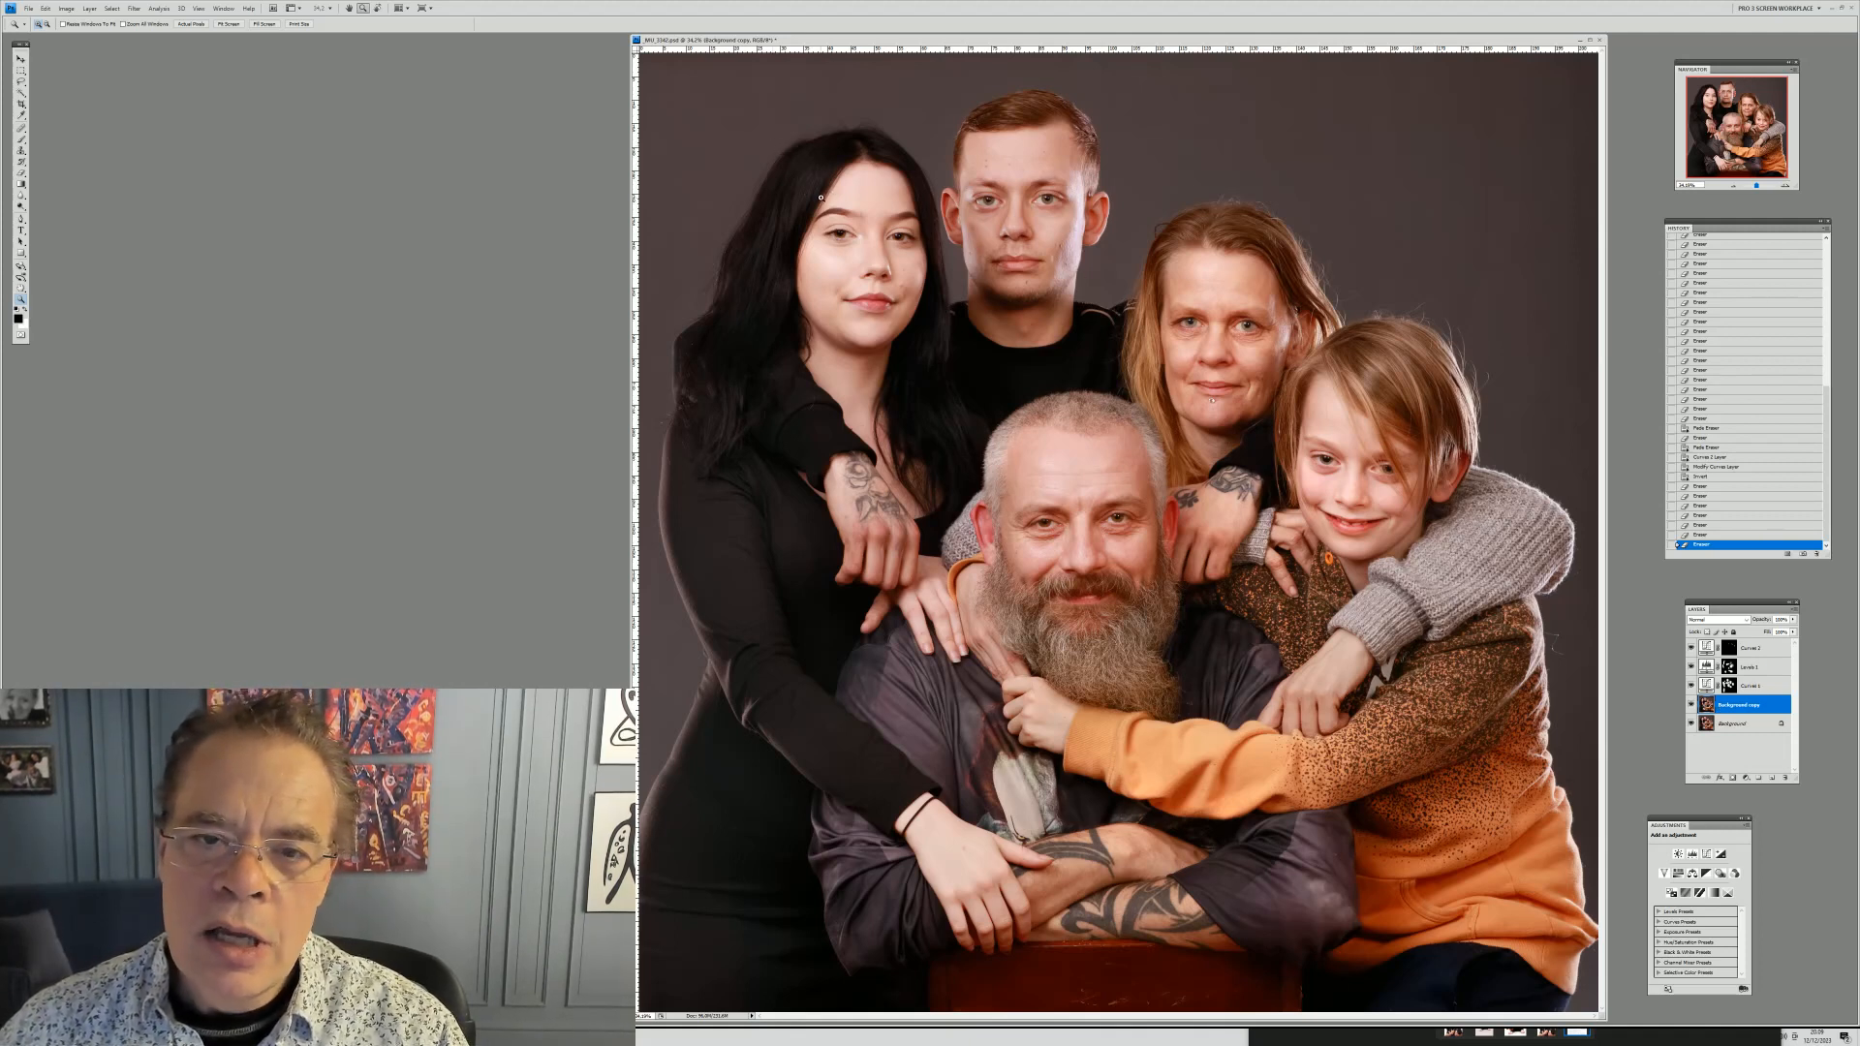
left_click_drag(776, 142, 932, 390)
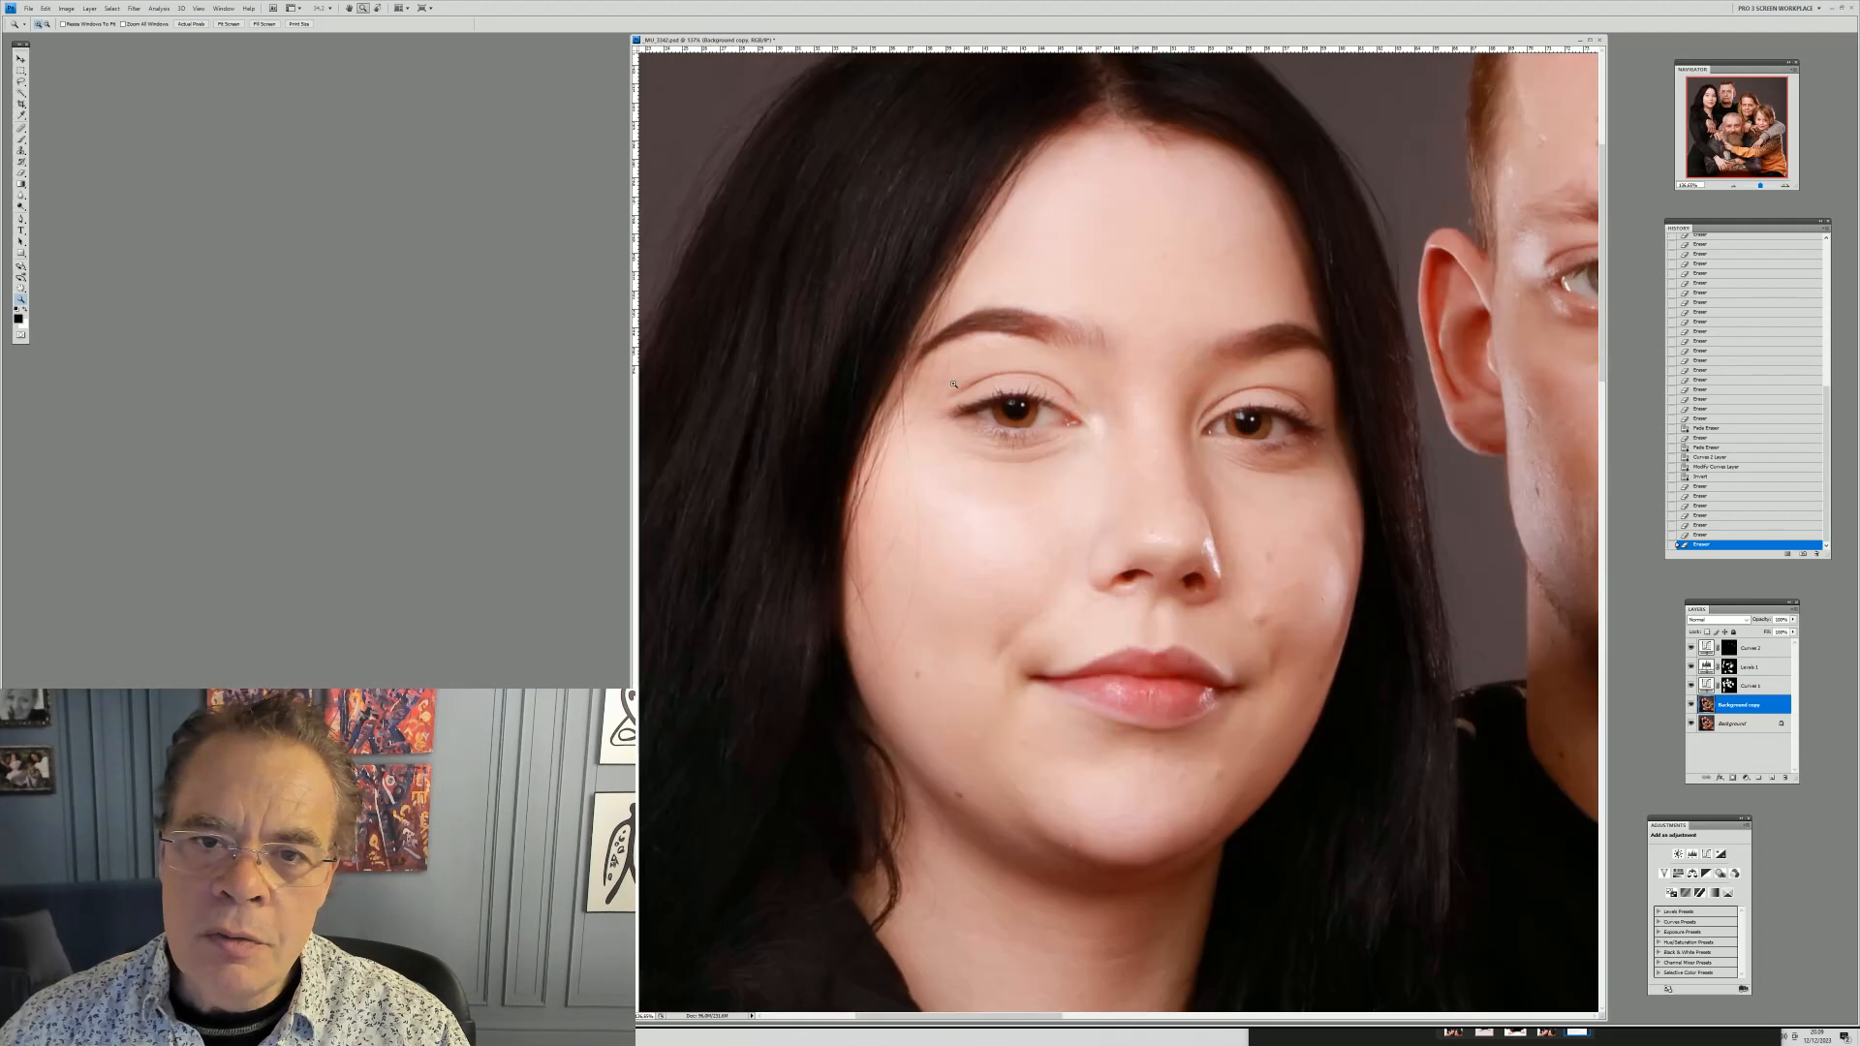
right_click(1055, 399)
left_click(1088, 423)
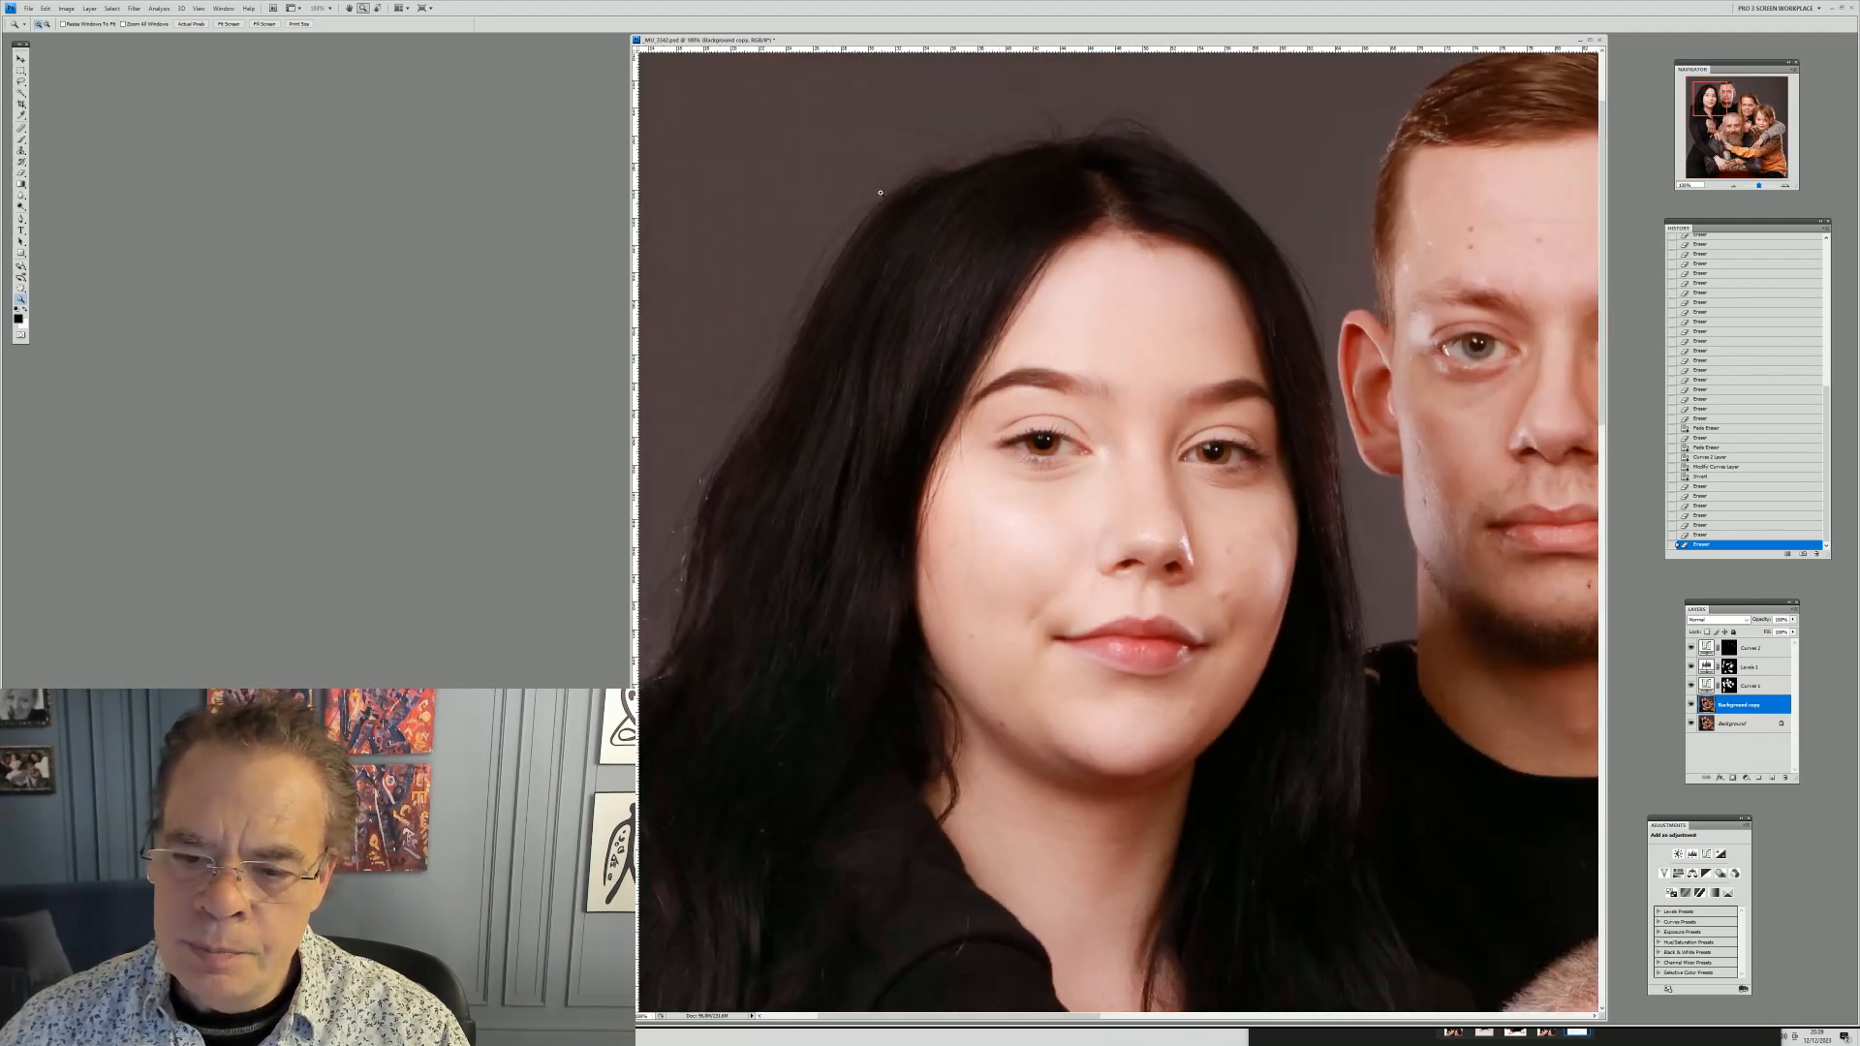
left_click_drag(863, 180, 1339, 817)
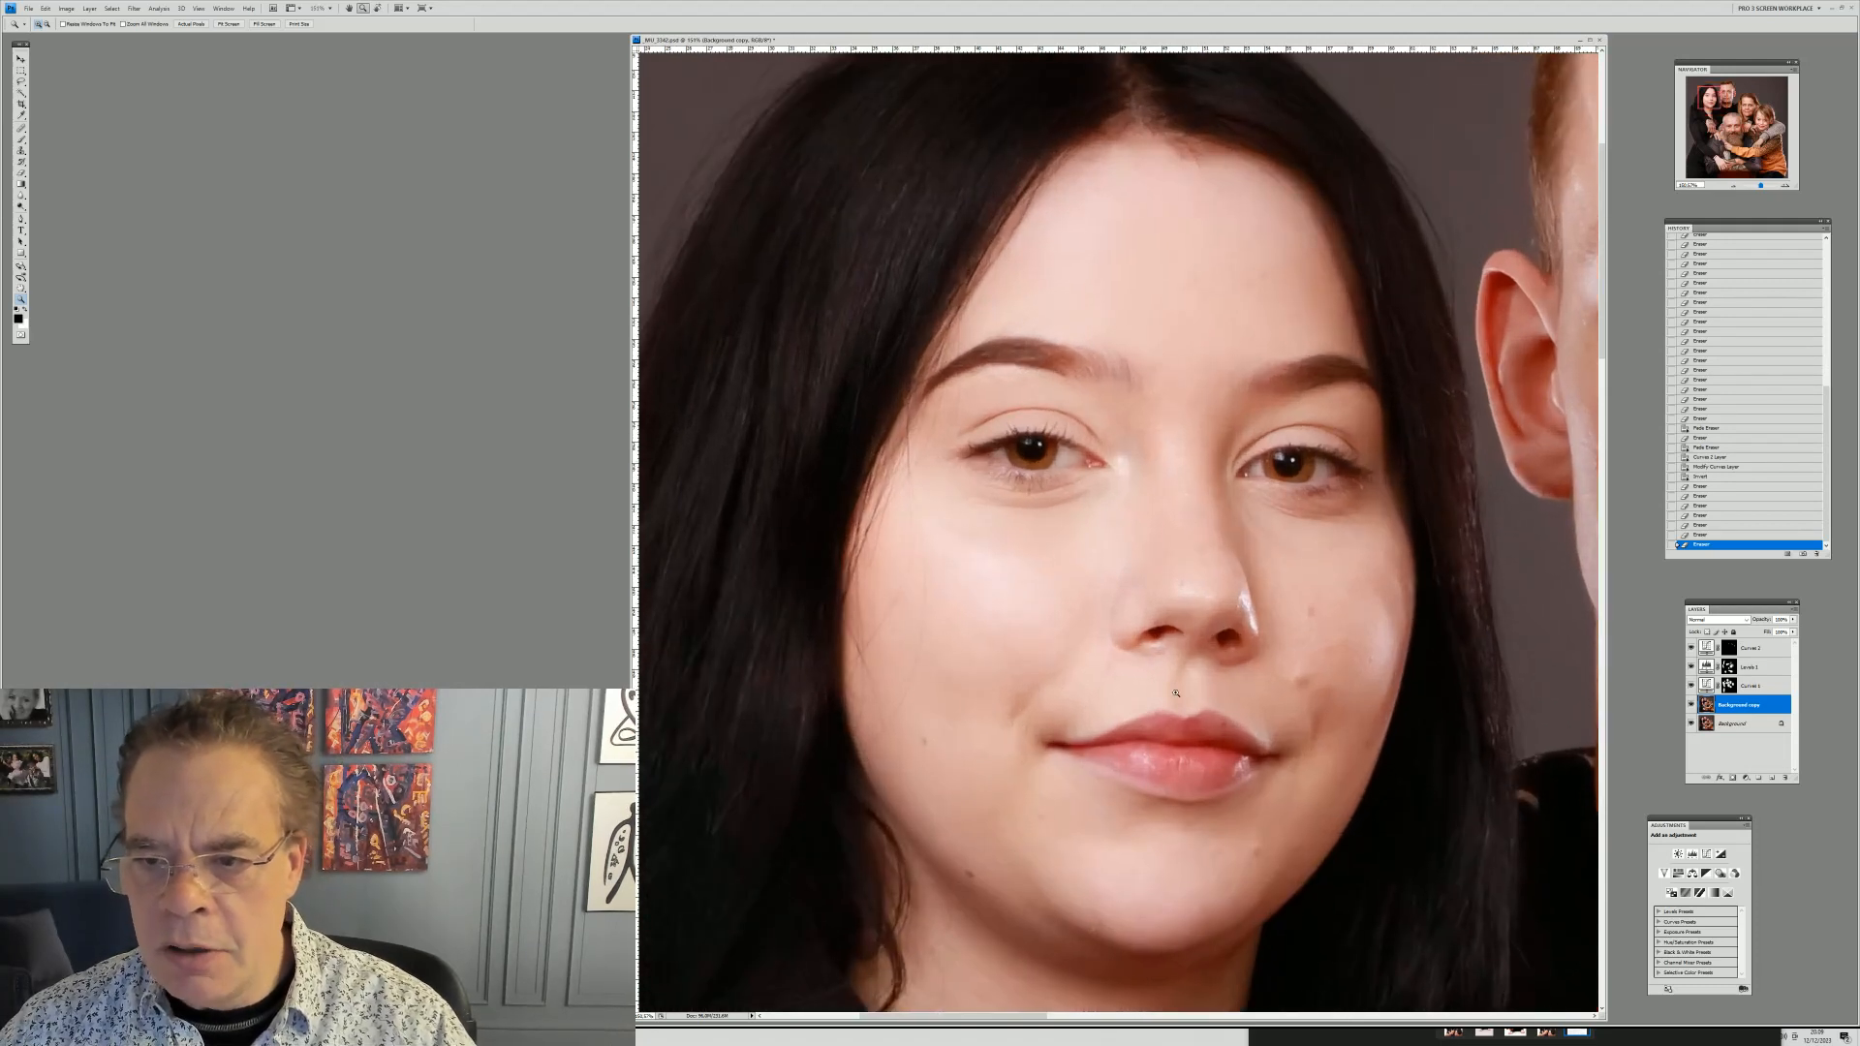
right_click(1081, 482)
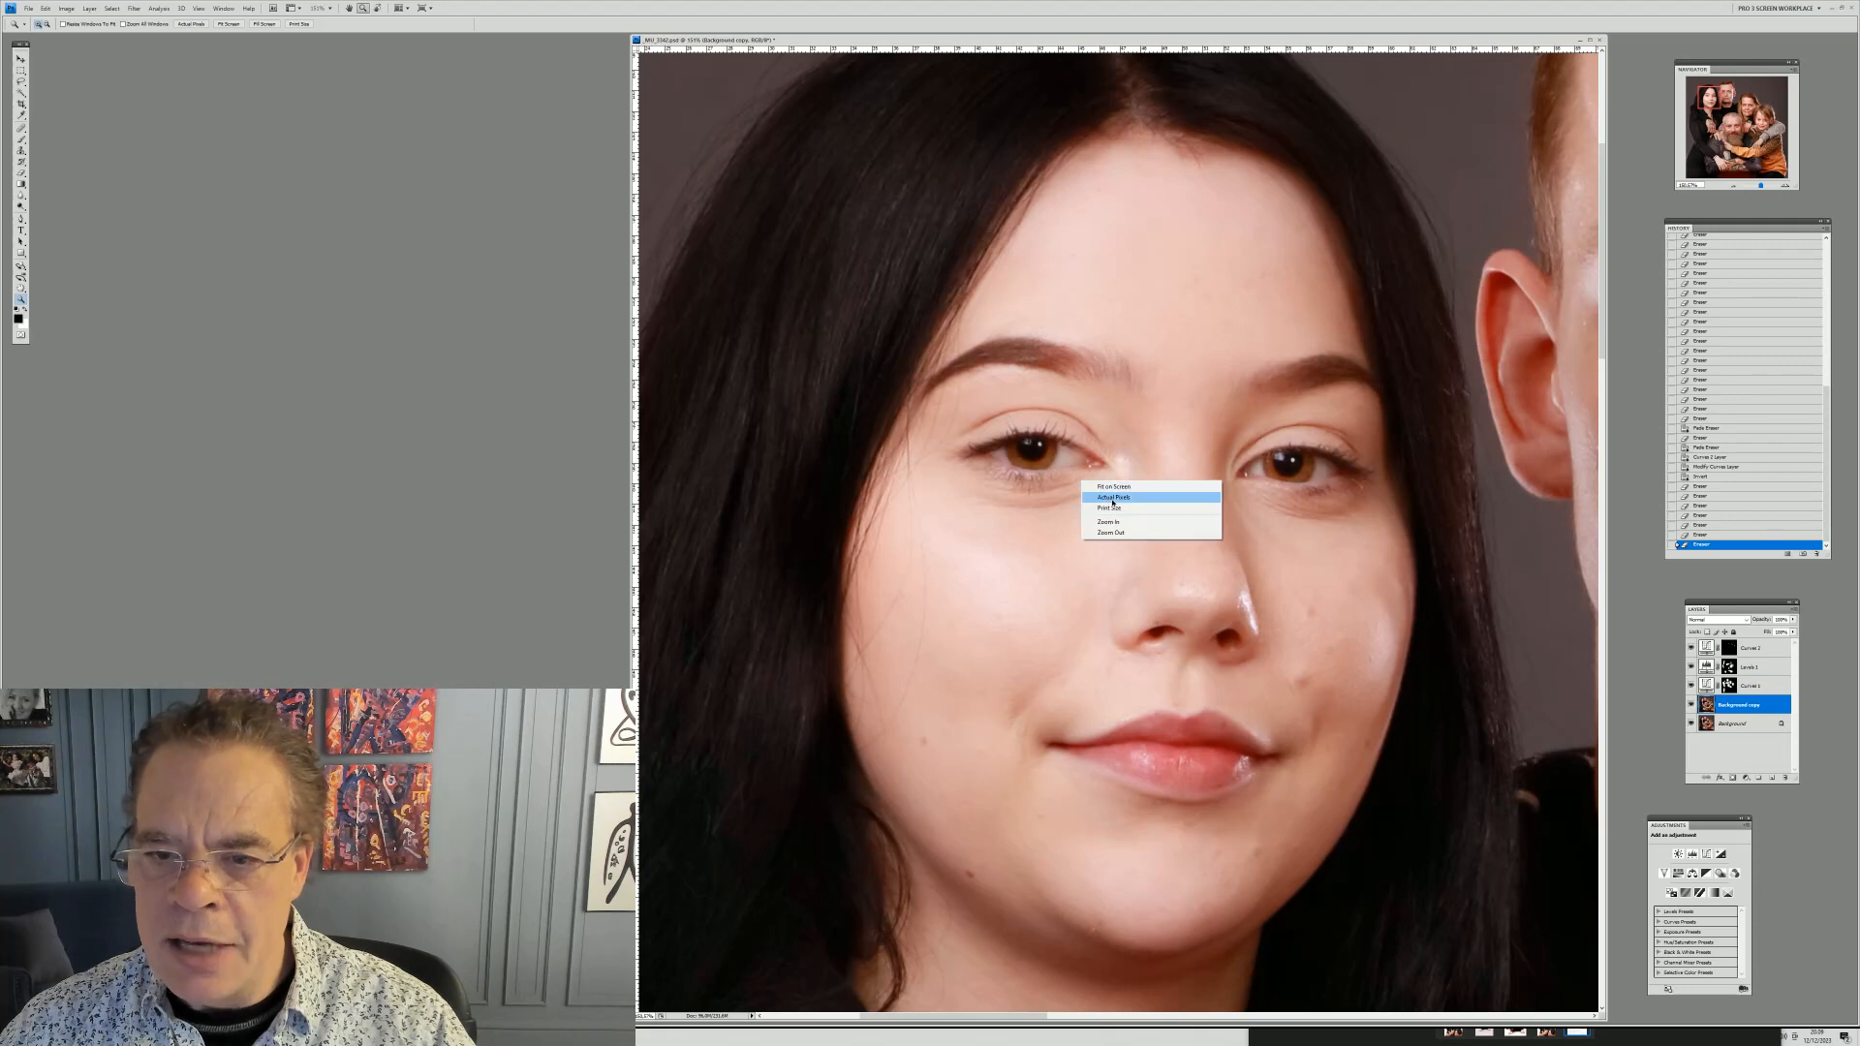
left_click(1113, 498)
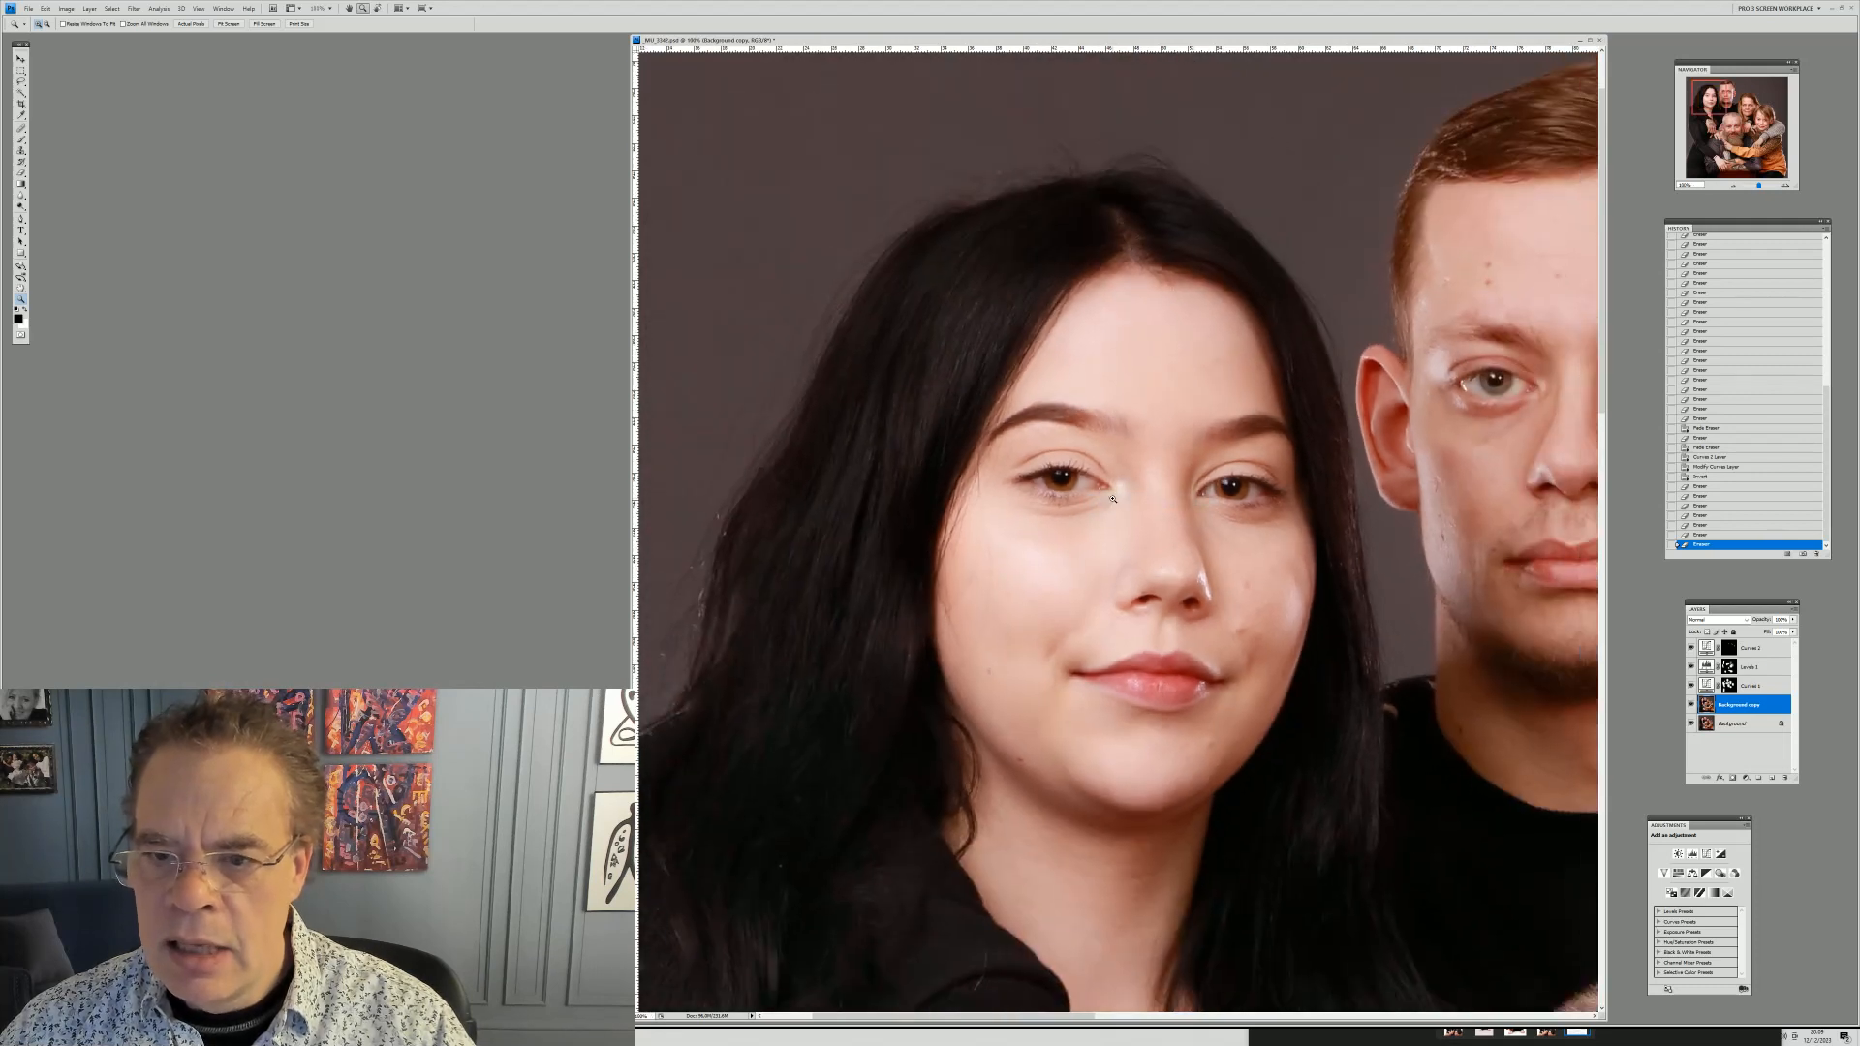
right_click(1113, 498)
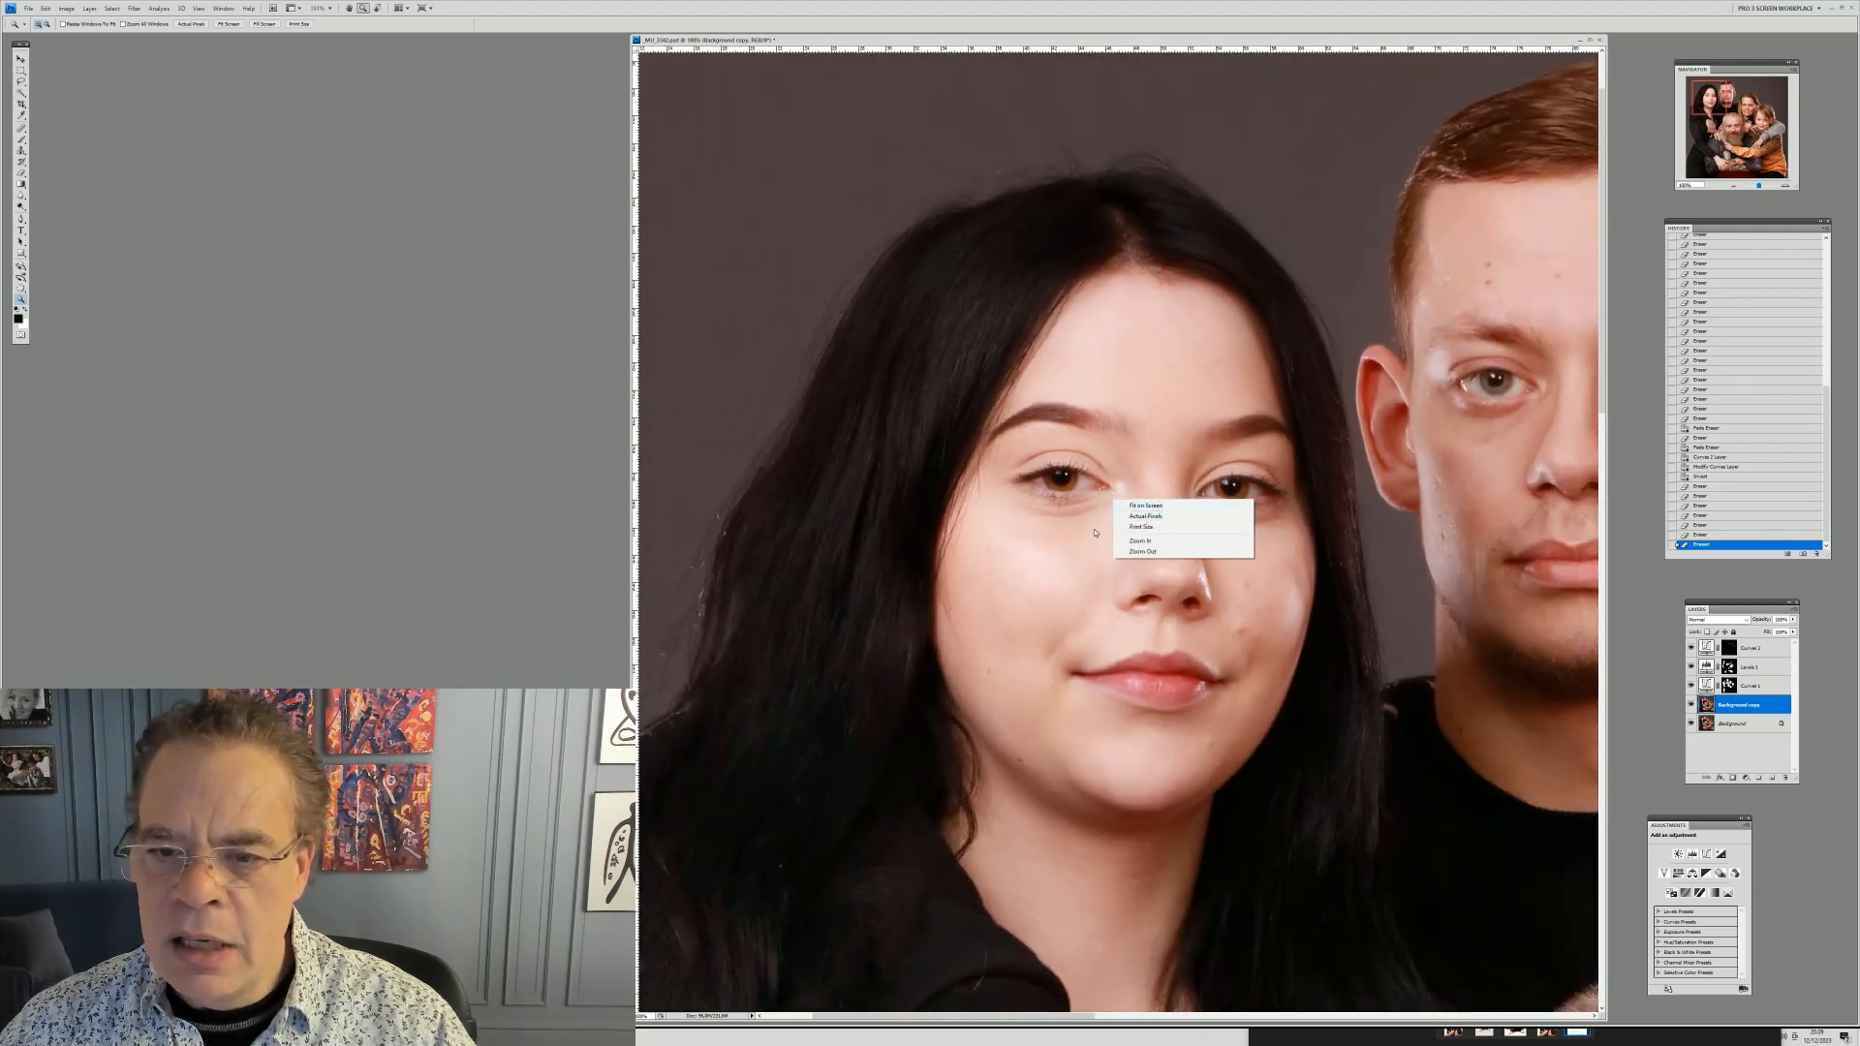
left_click(1148, 518)
left_click(1080, 539)
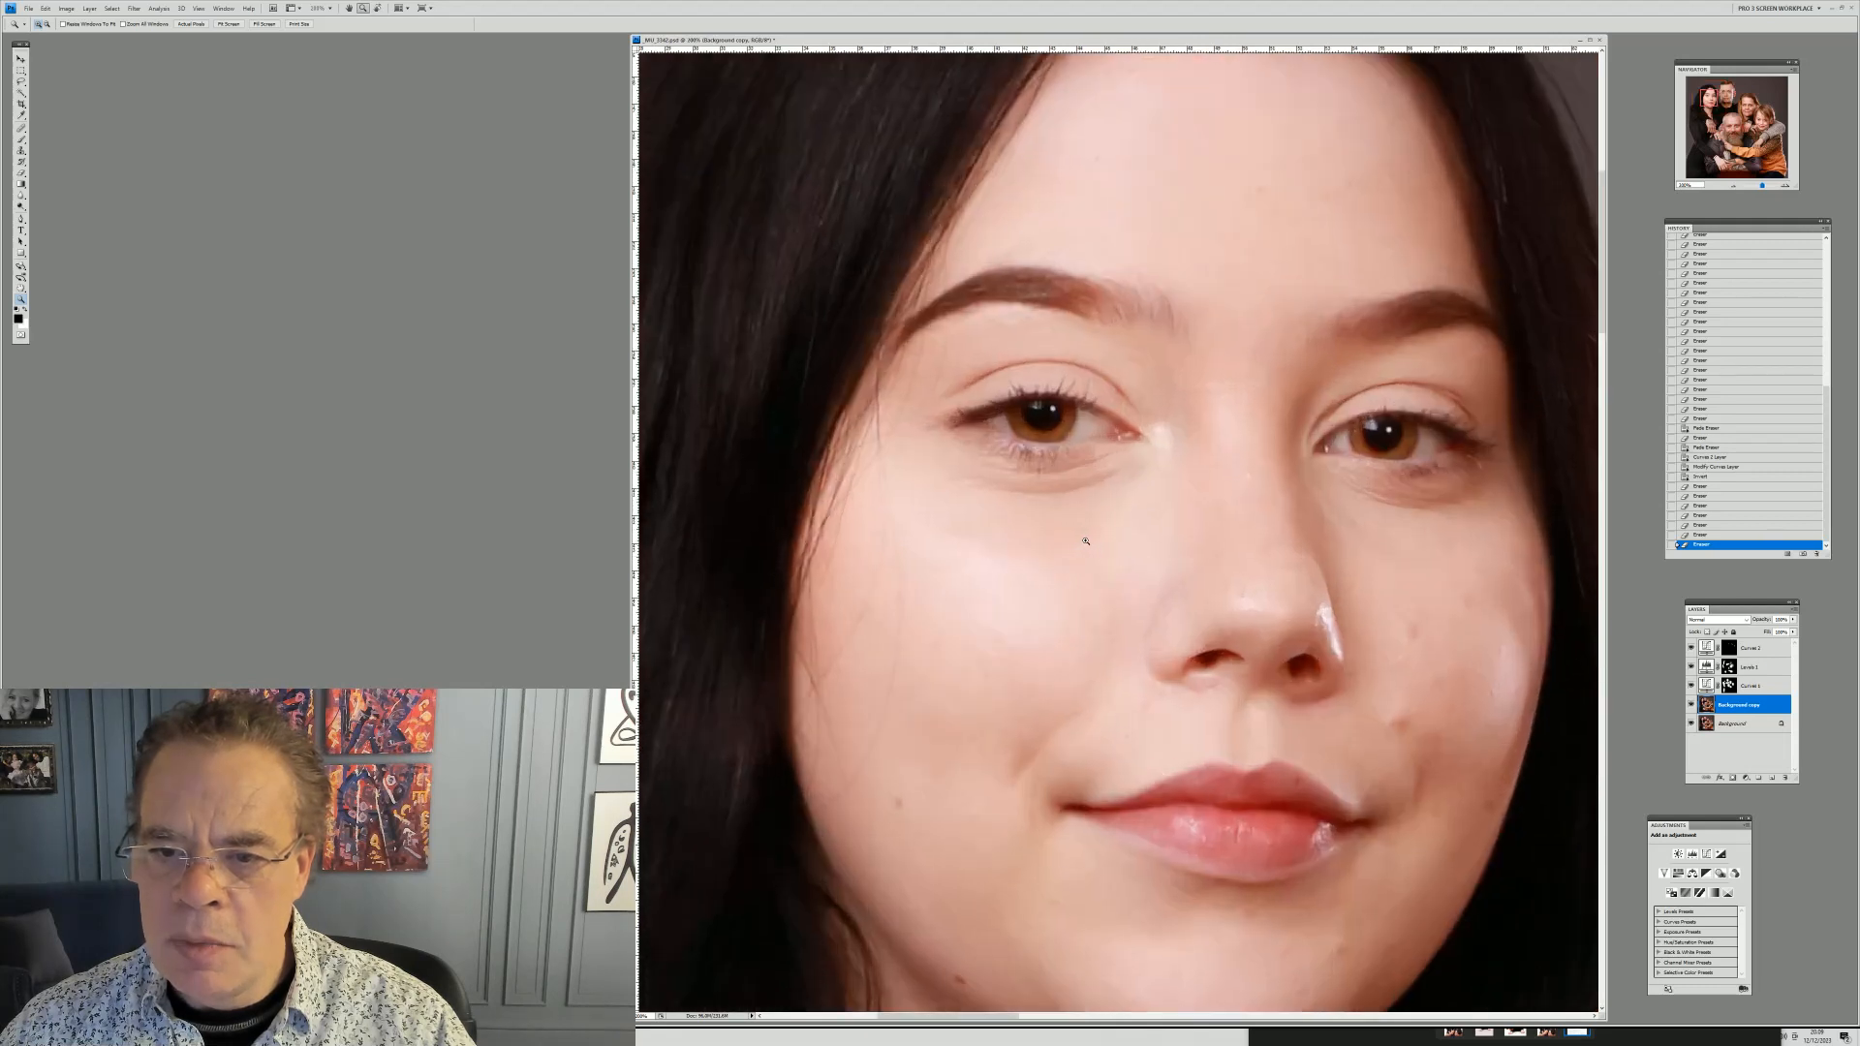
right_click(1148, 520)
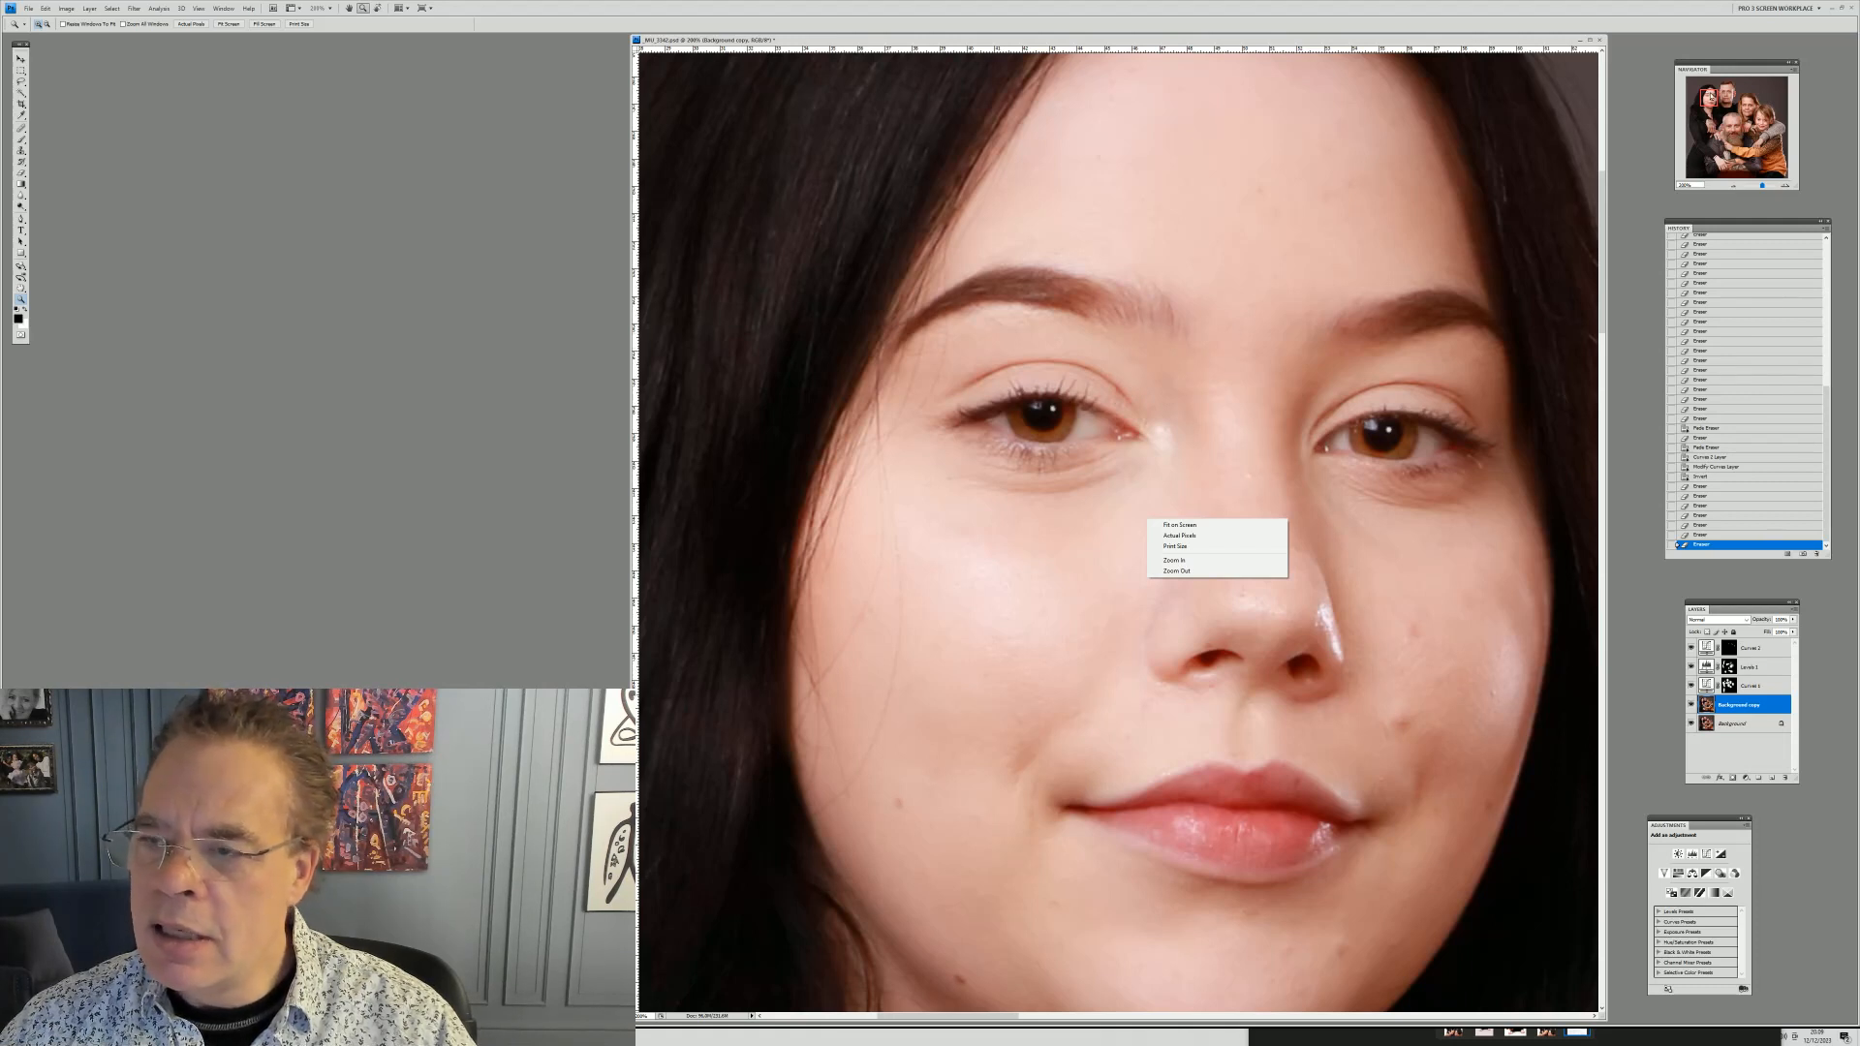
left_click(1708, 100)
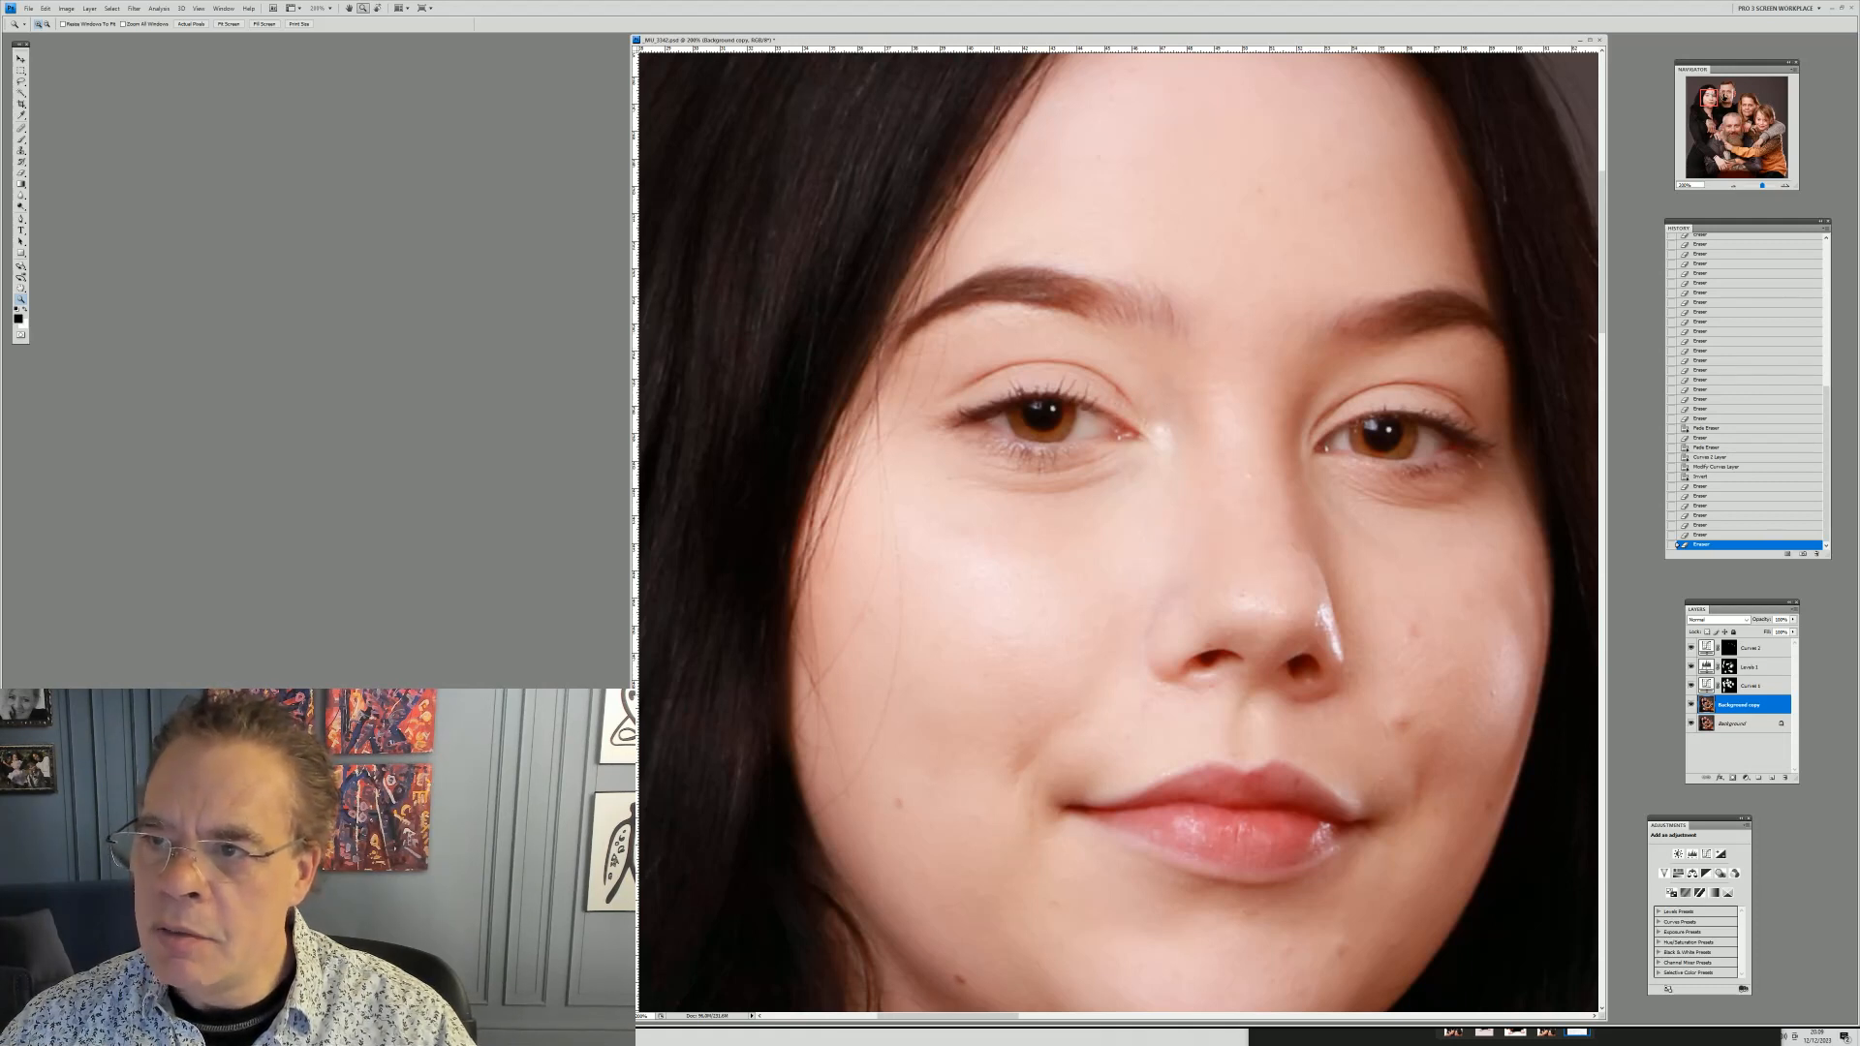
mouse_move(1707, 98)
left_mouse_down()
mouse_move(1725, 96)
mouse_move(1726, 124)
mouse_move(1707, 128)
mouse_move(1711, 97)
left_mouse_up()
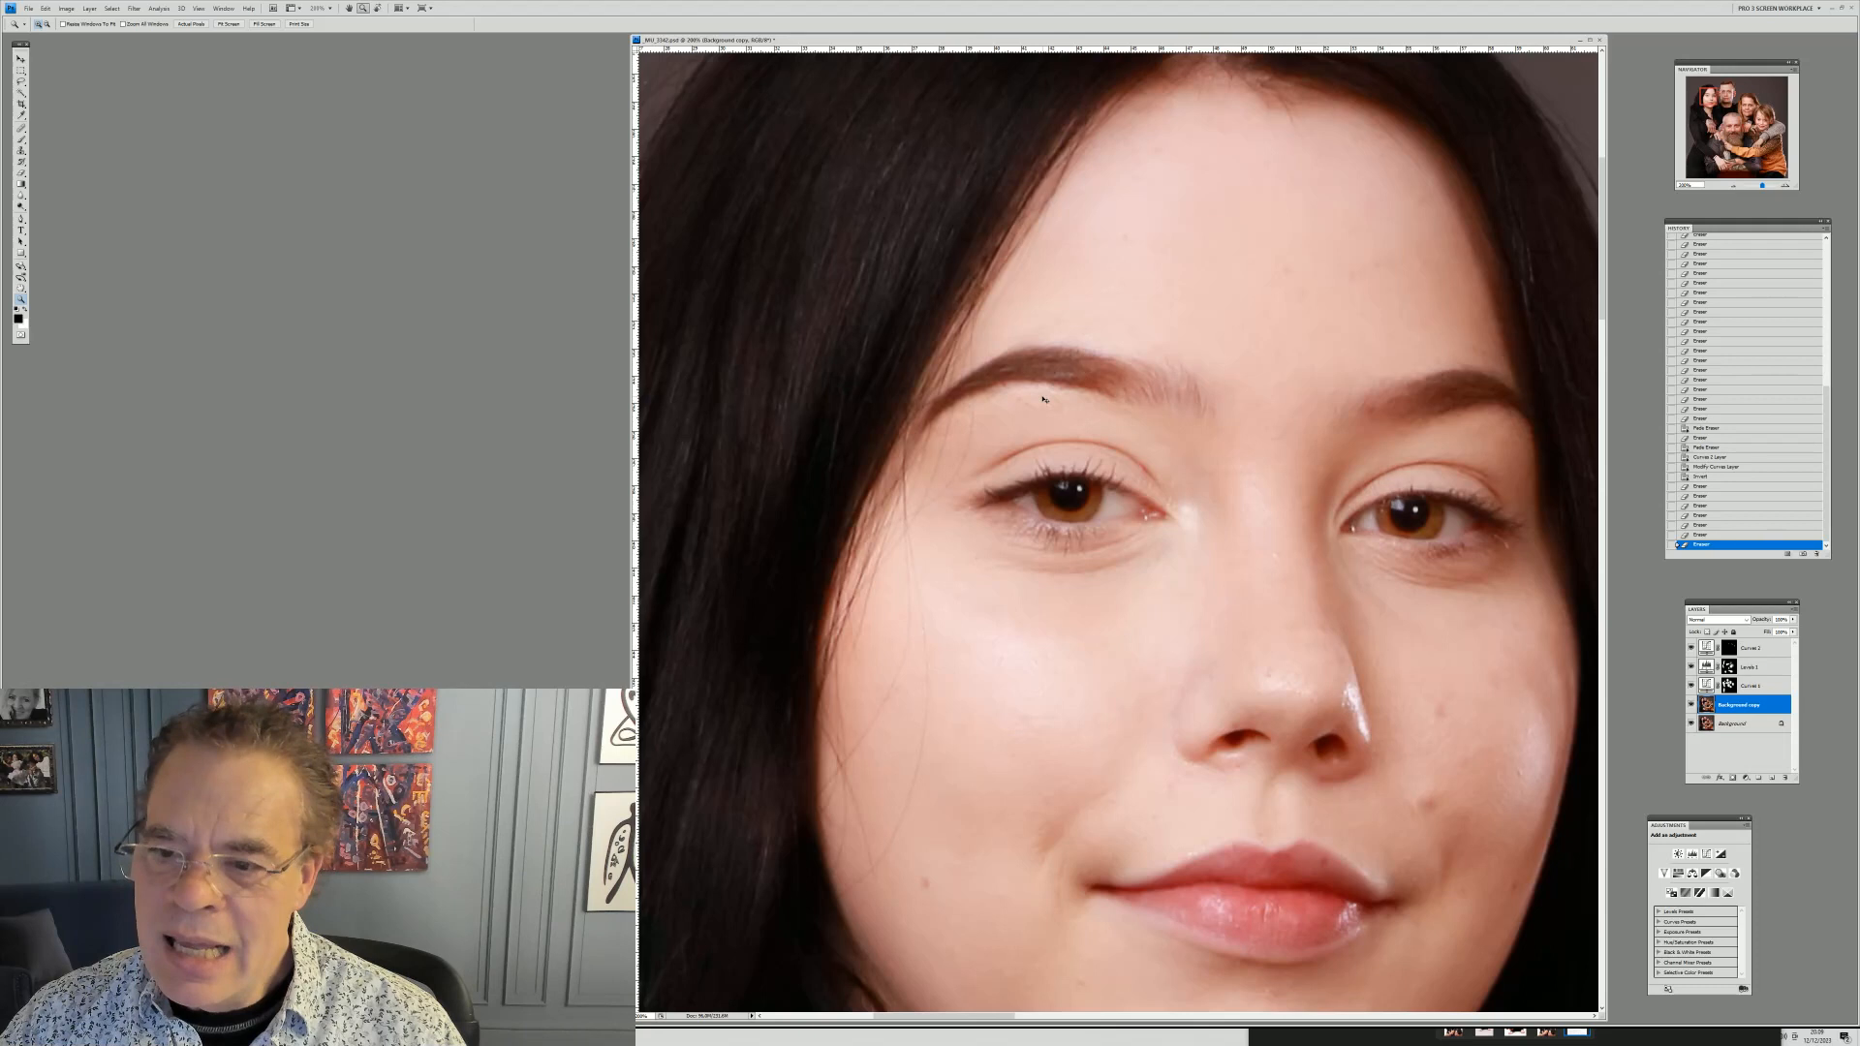
key("ctrl+minus")
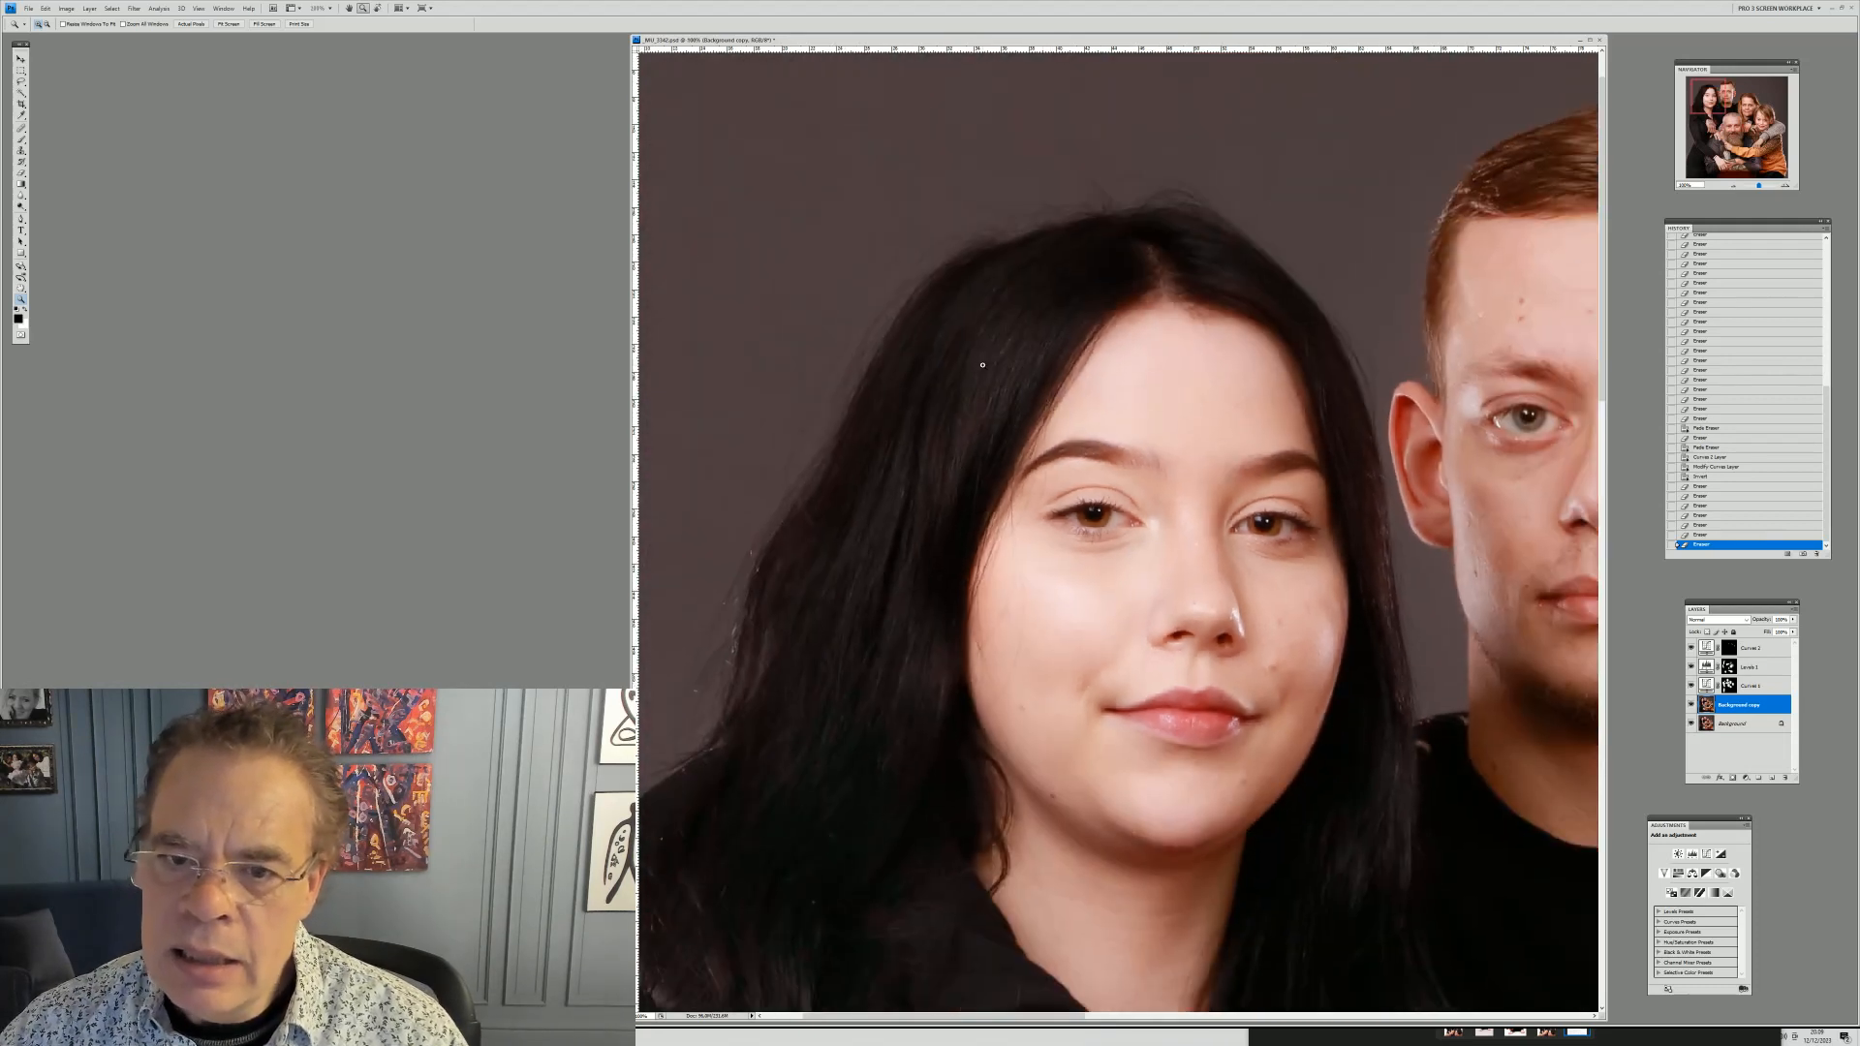
left_click_drag(892, 246, 1404, 895)
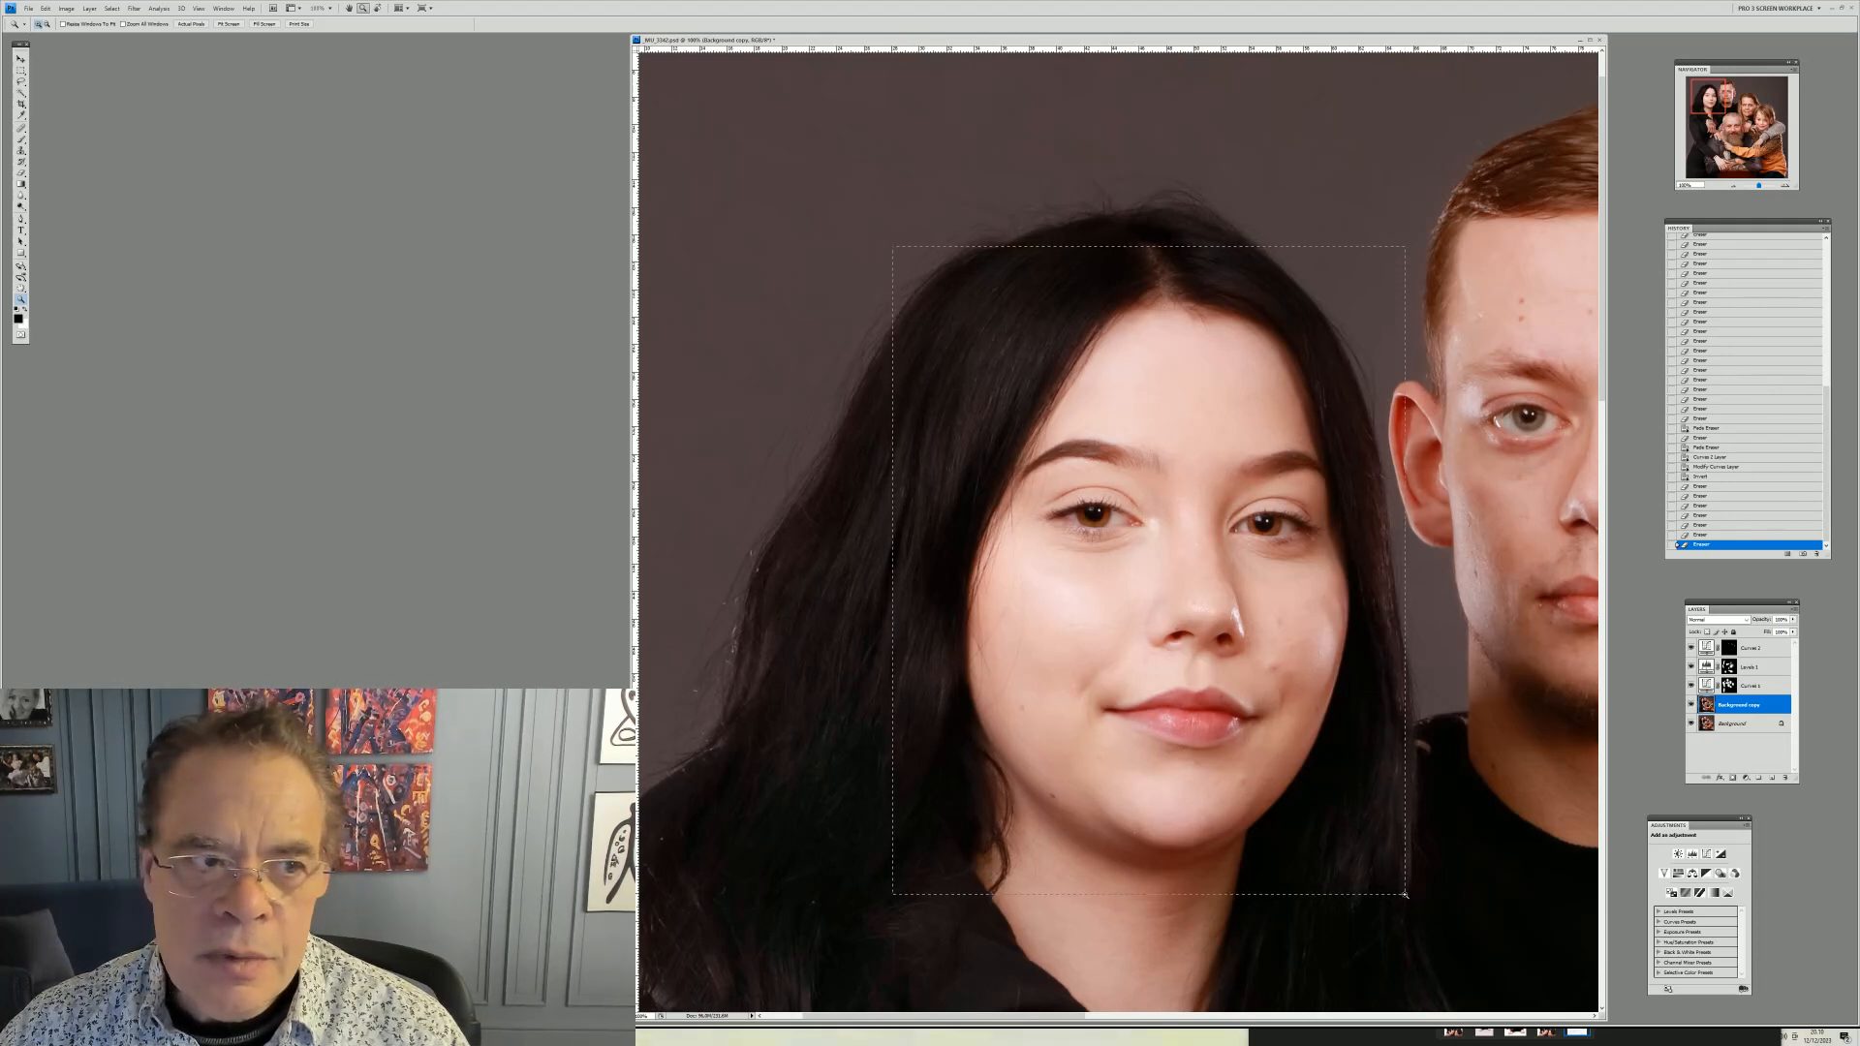
left_click_drag(1404, 895, 1408, 897)
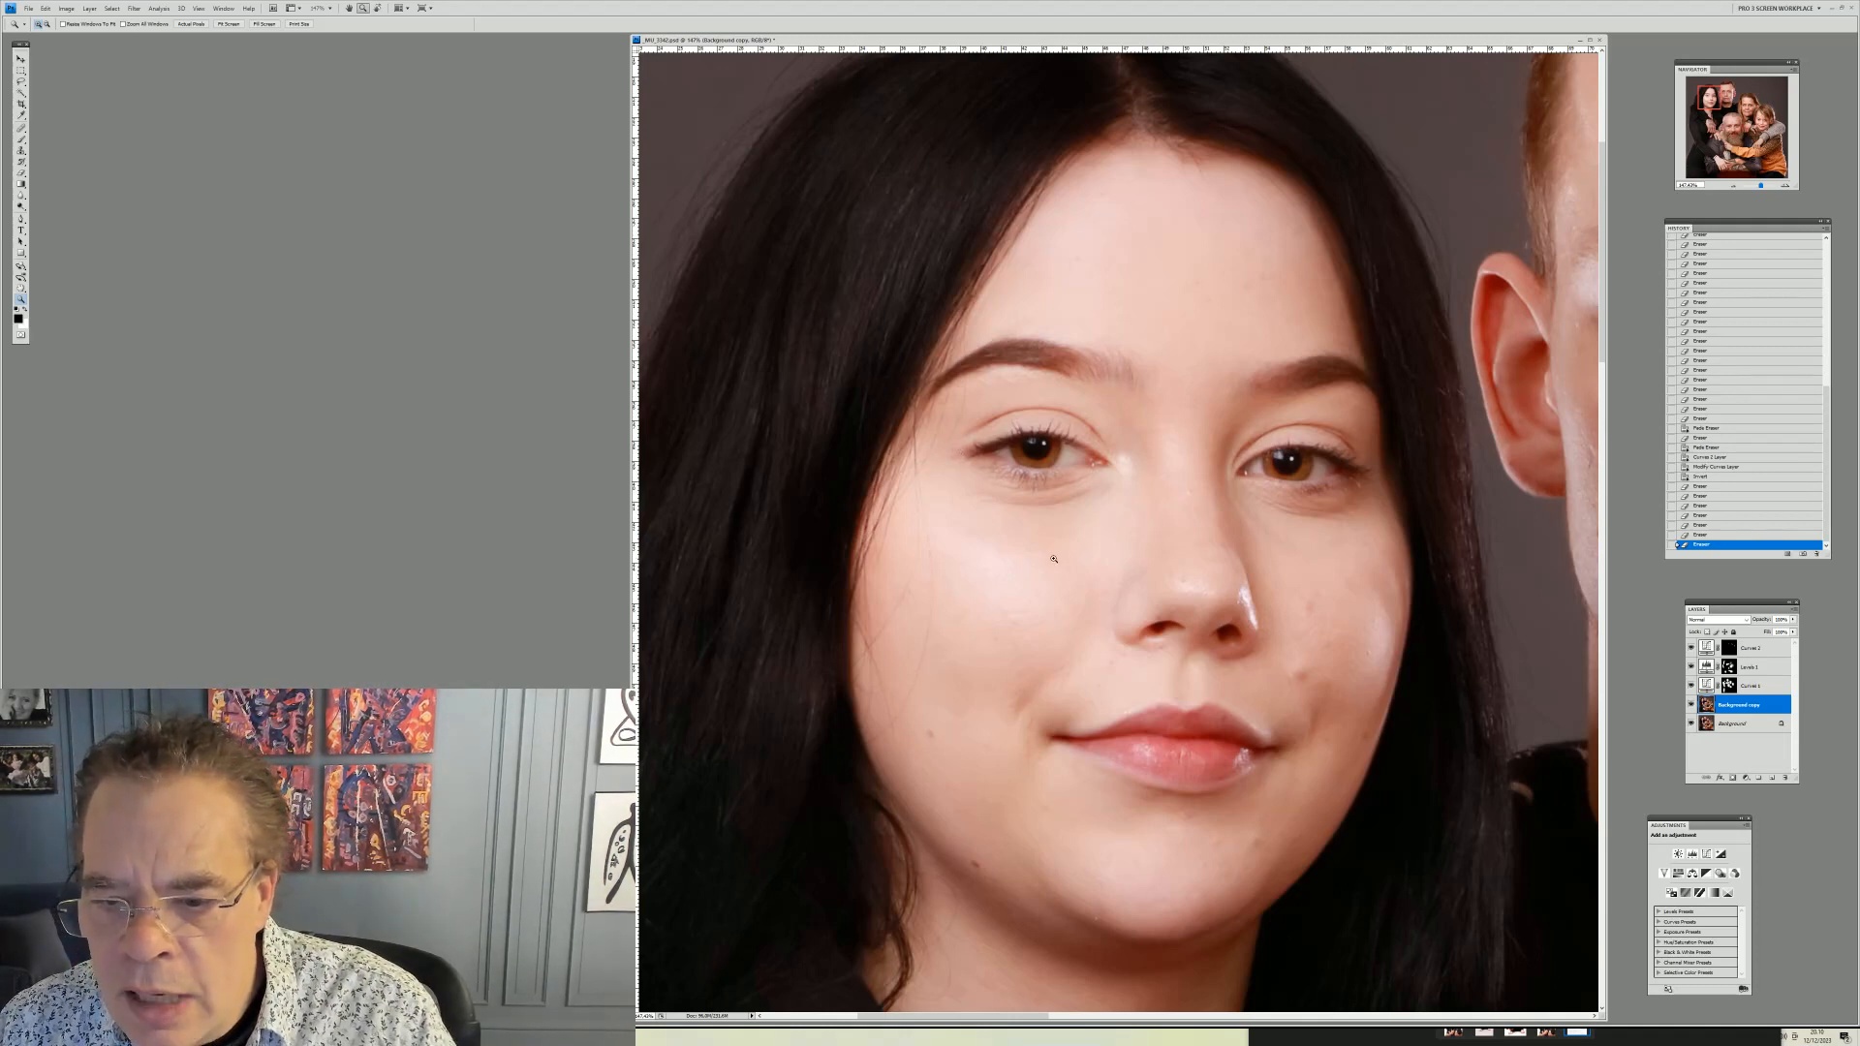
left_click_drag(1007, 327, 1380, 819)
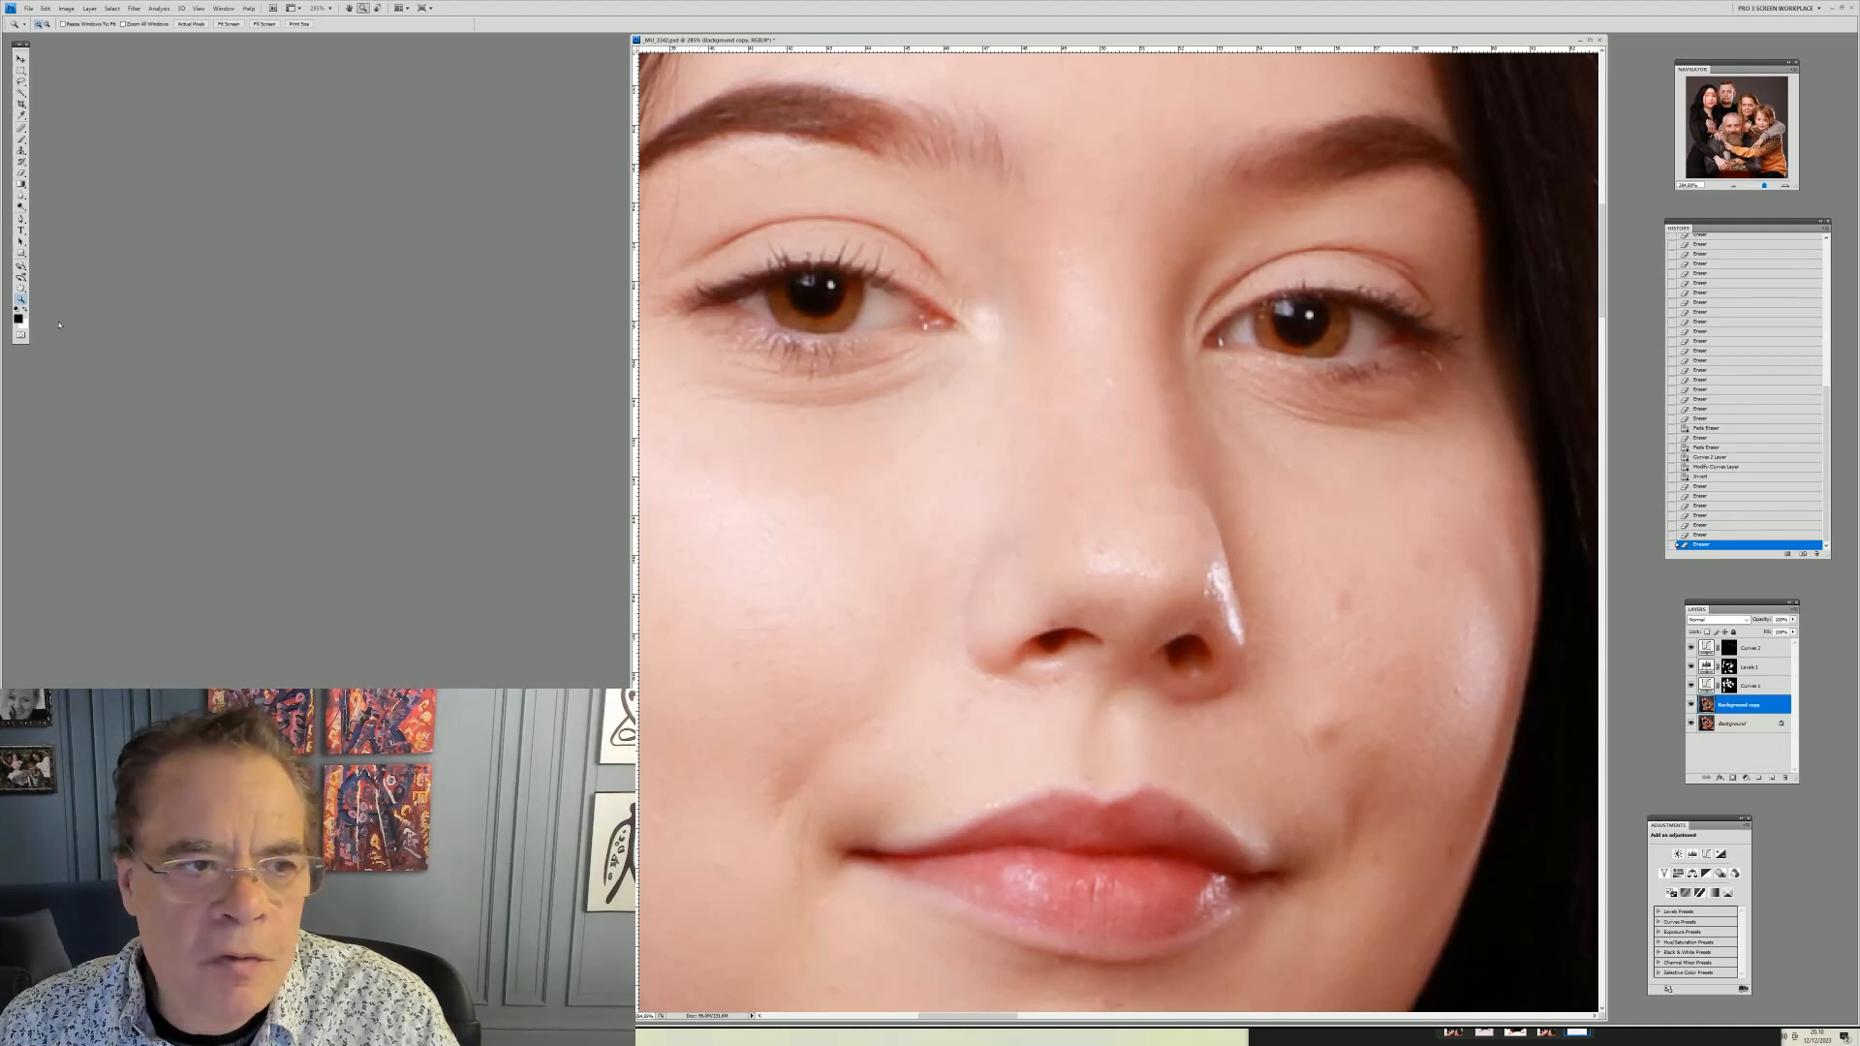
Switch to the Clone Stamp tool and adjust its brush diameter and opacity
key("s")
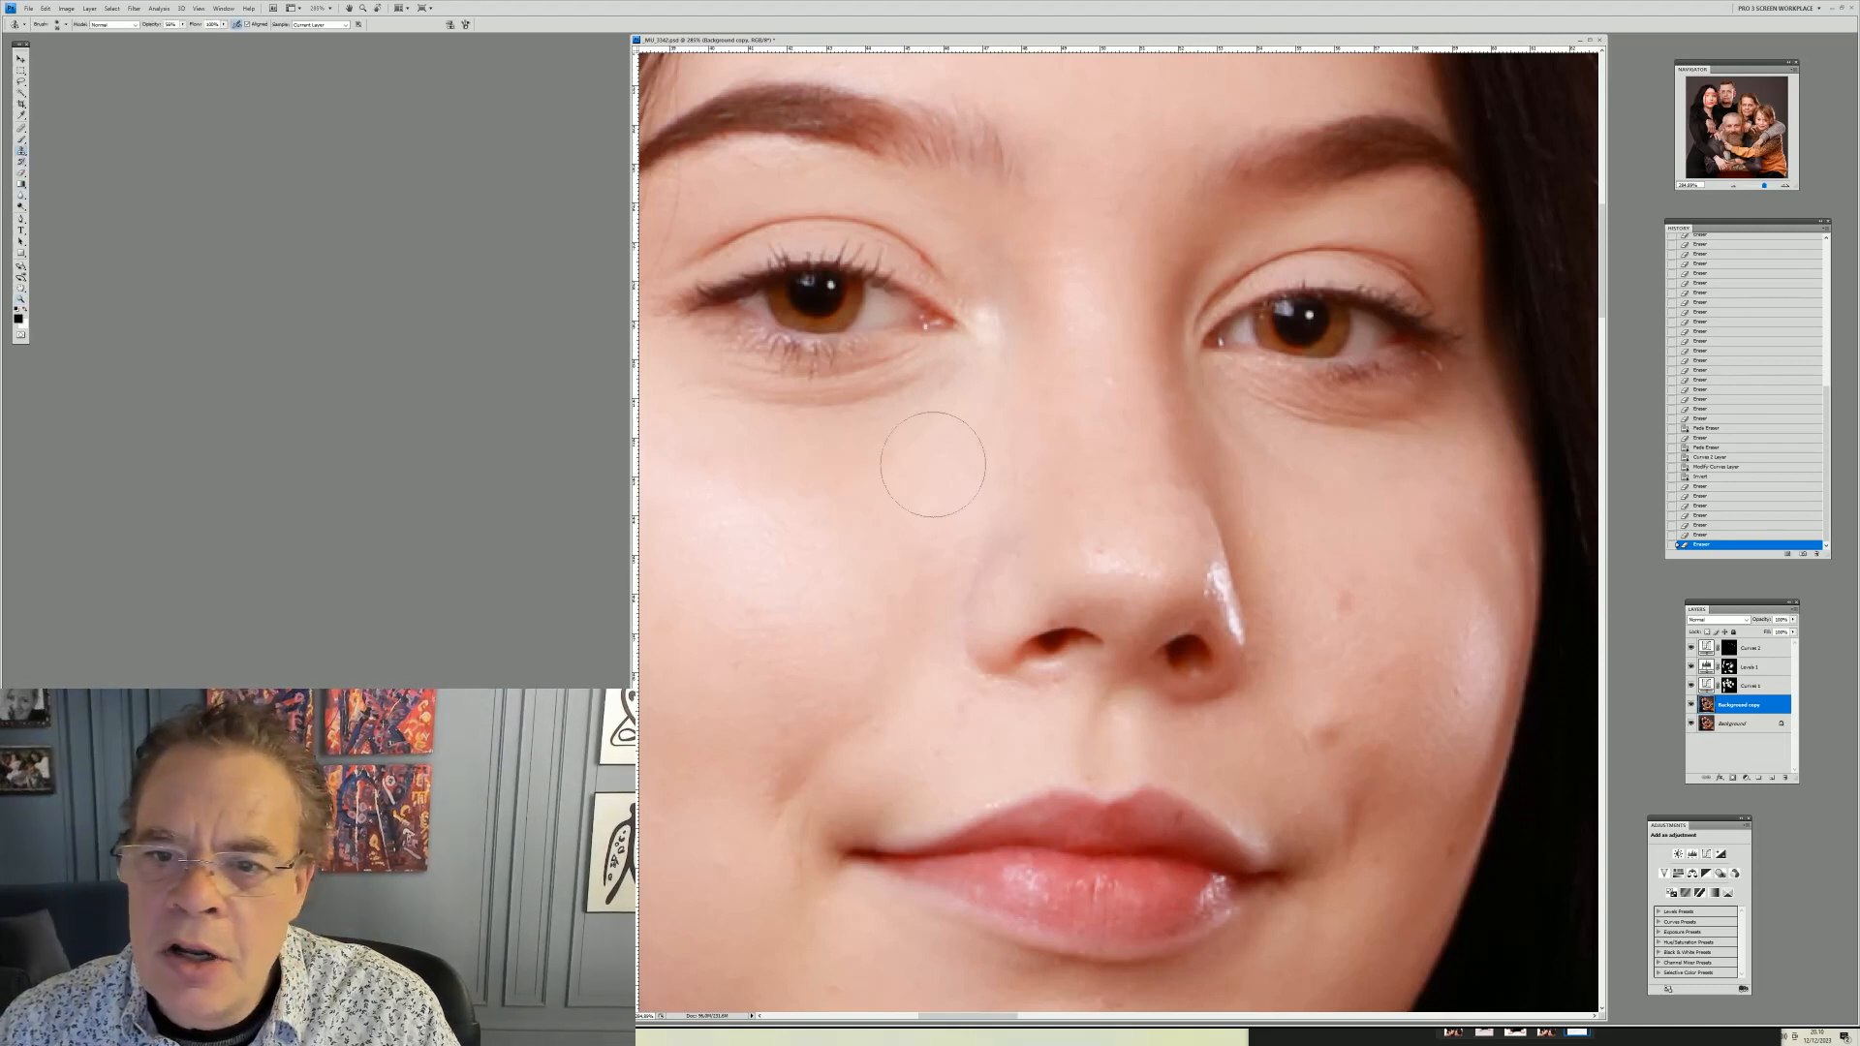
right_click(1293, 447)
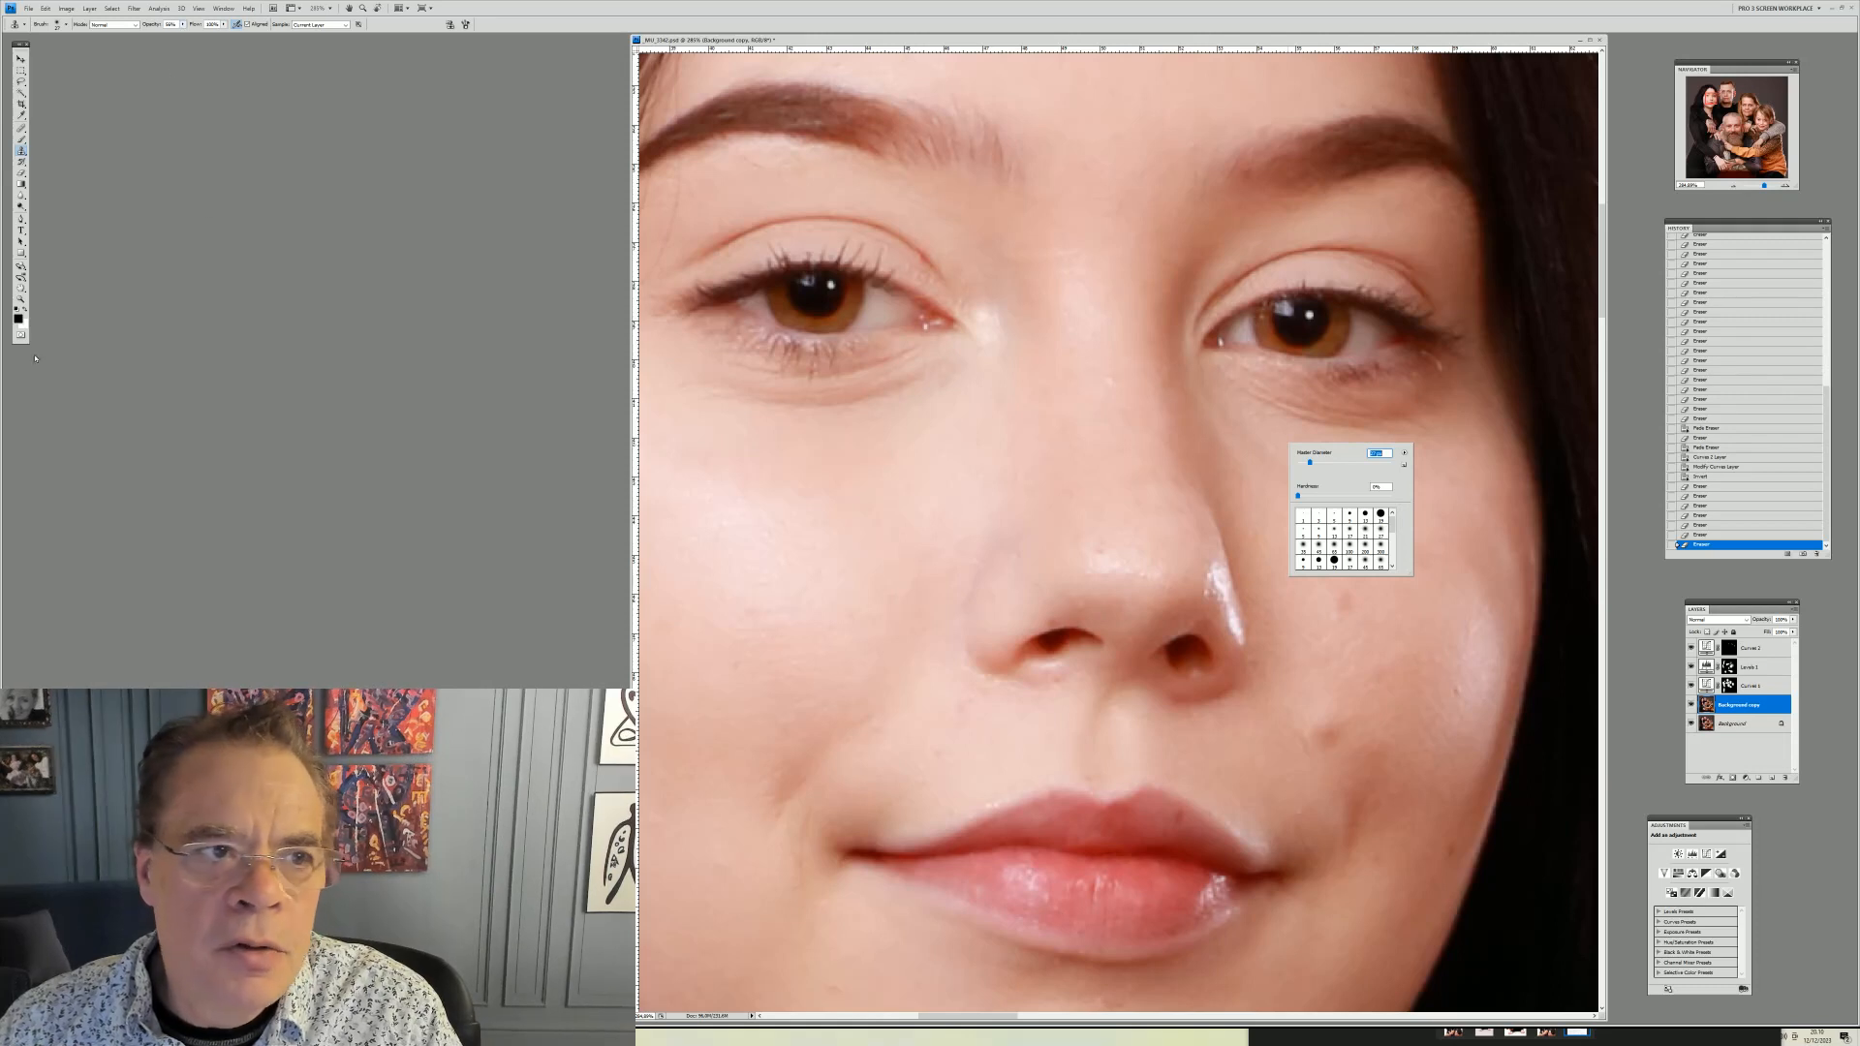
left_click(182, 25)
left_click_drag(182, 32, 186, 42)
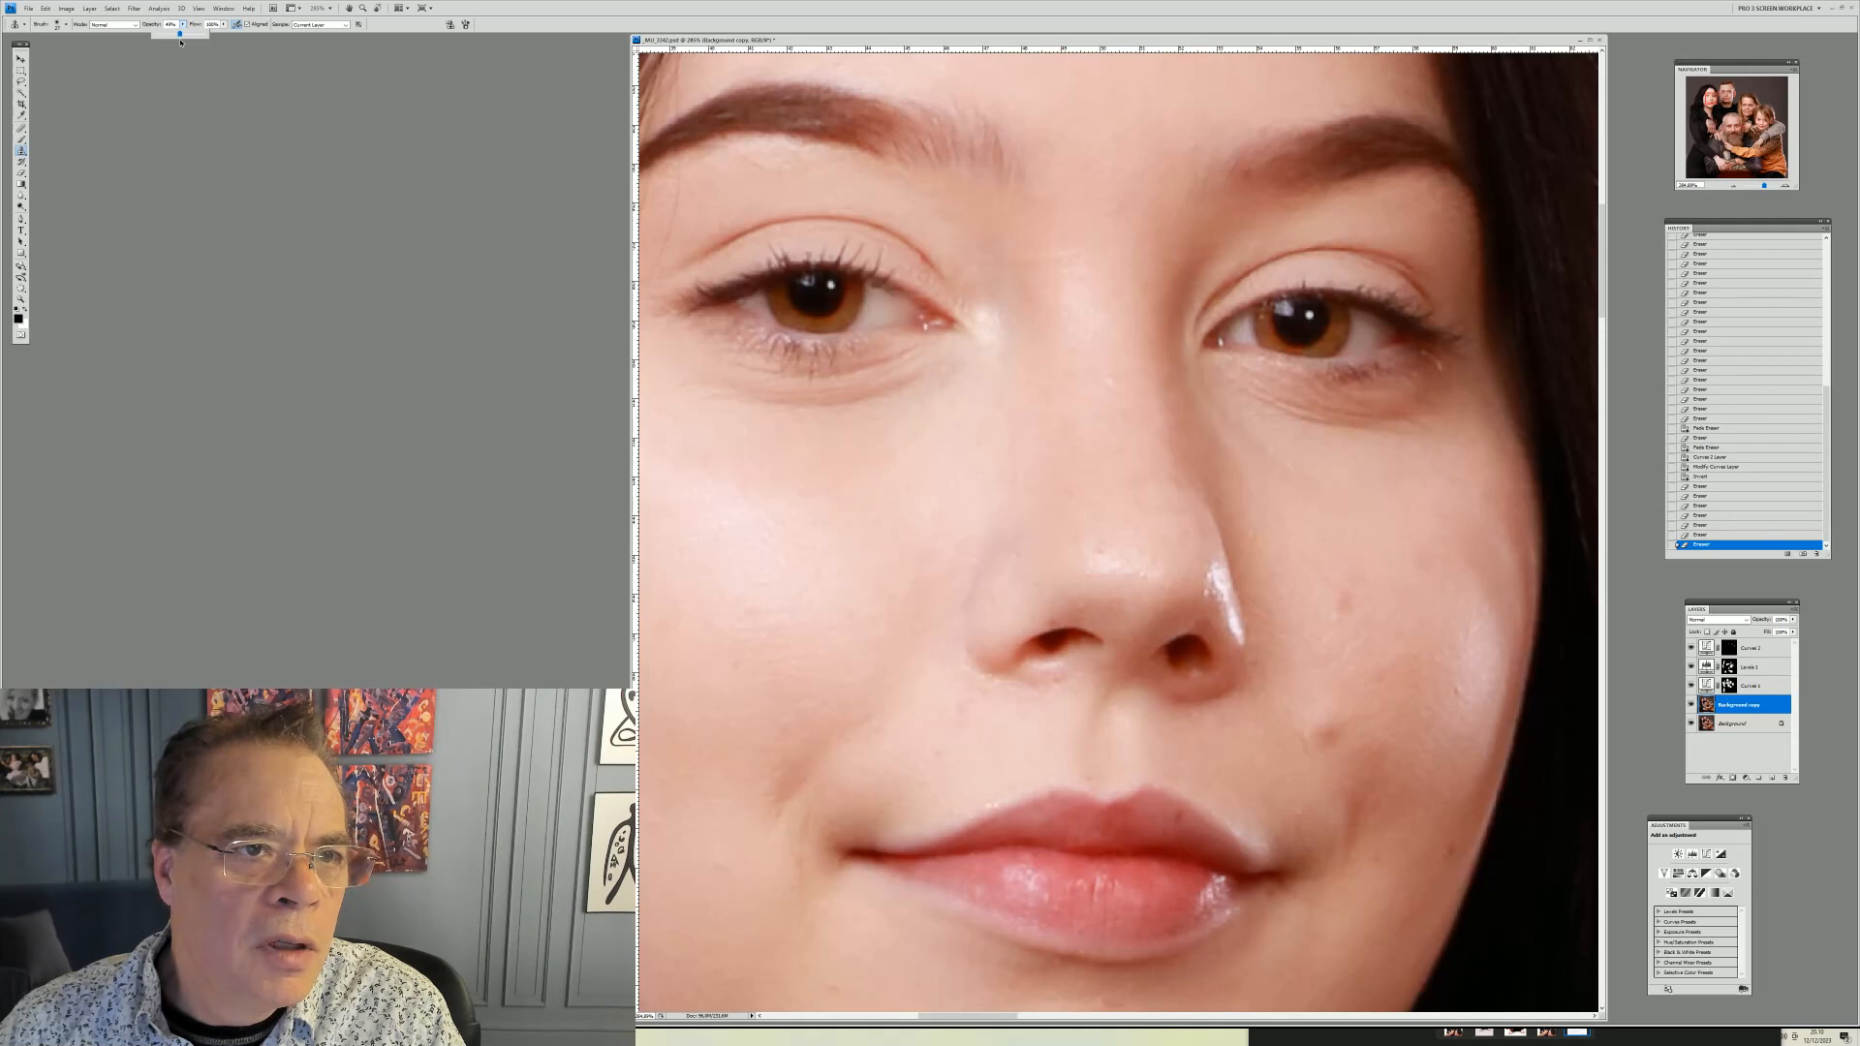
right_click(1044, 387)
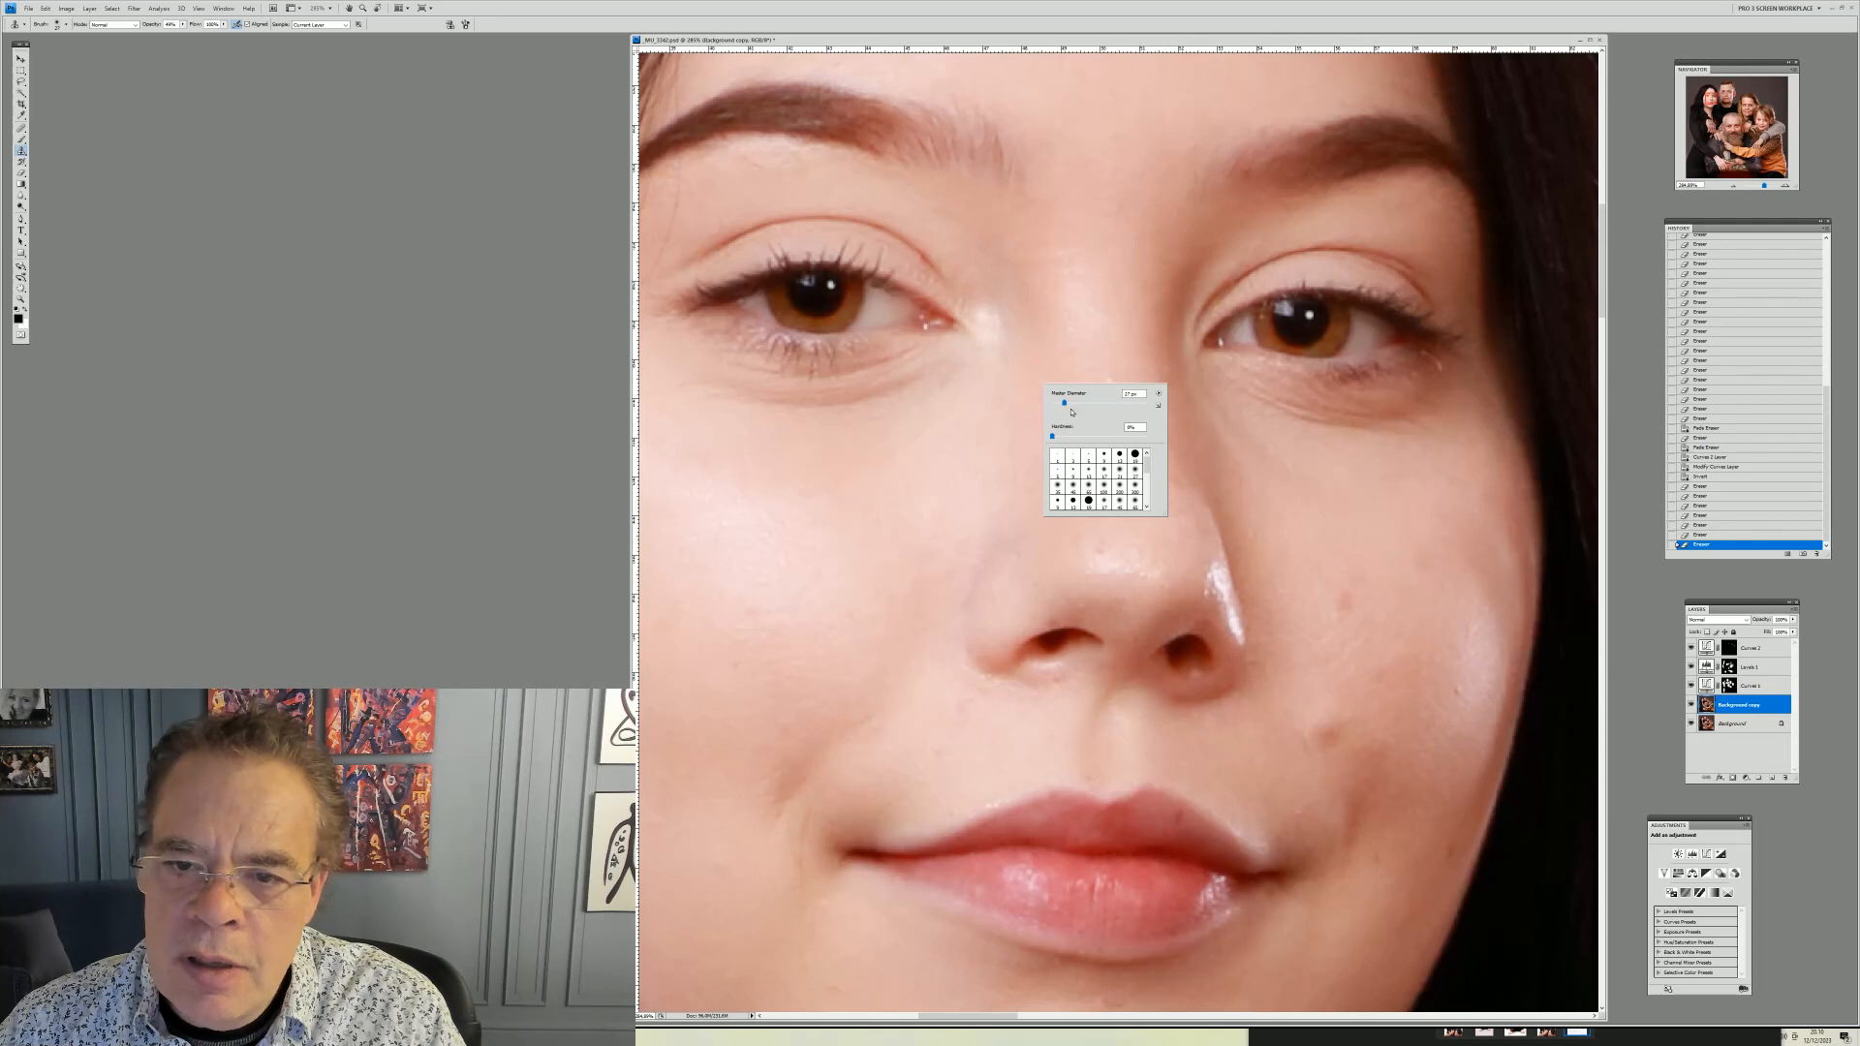
left_click_drag(1066, 408, 1073, 407)
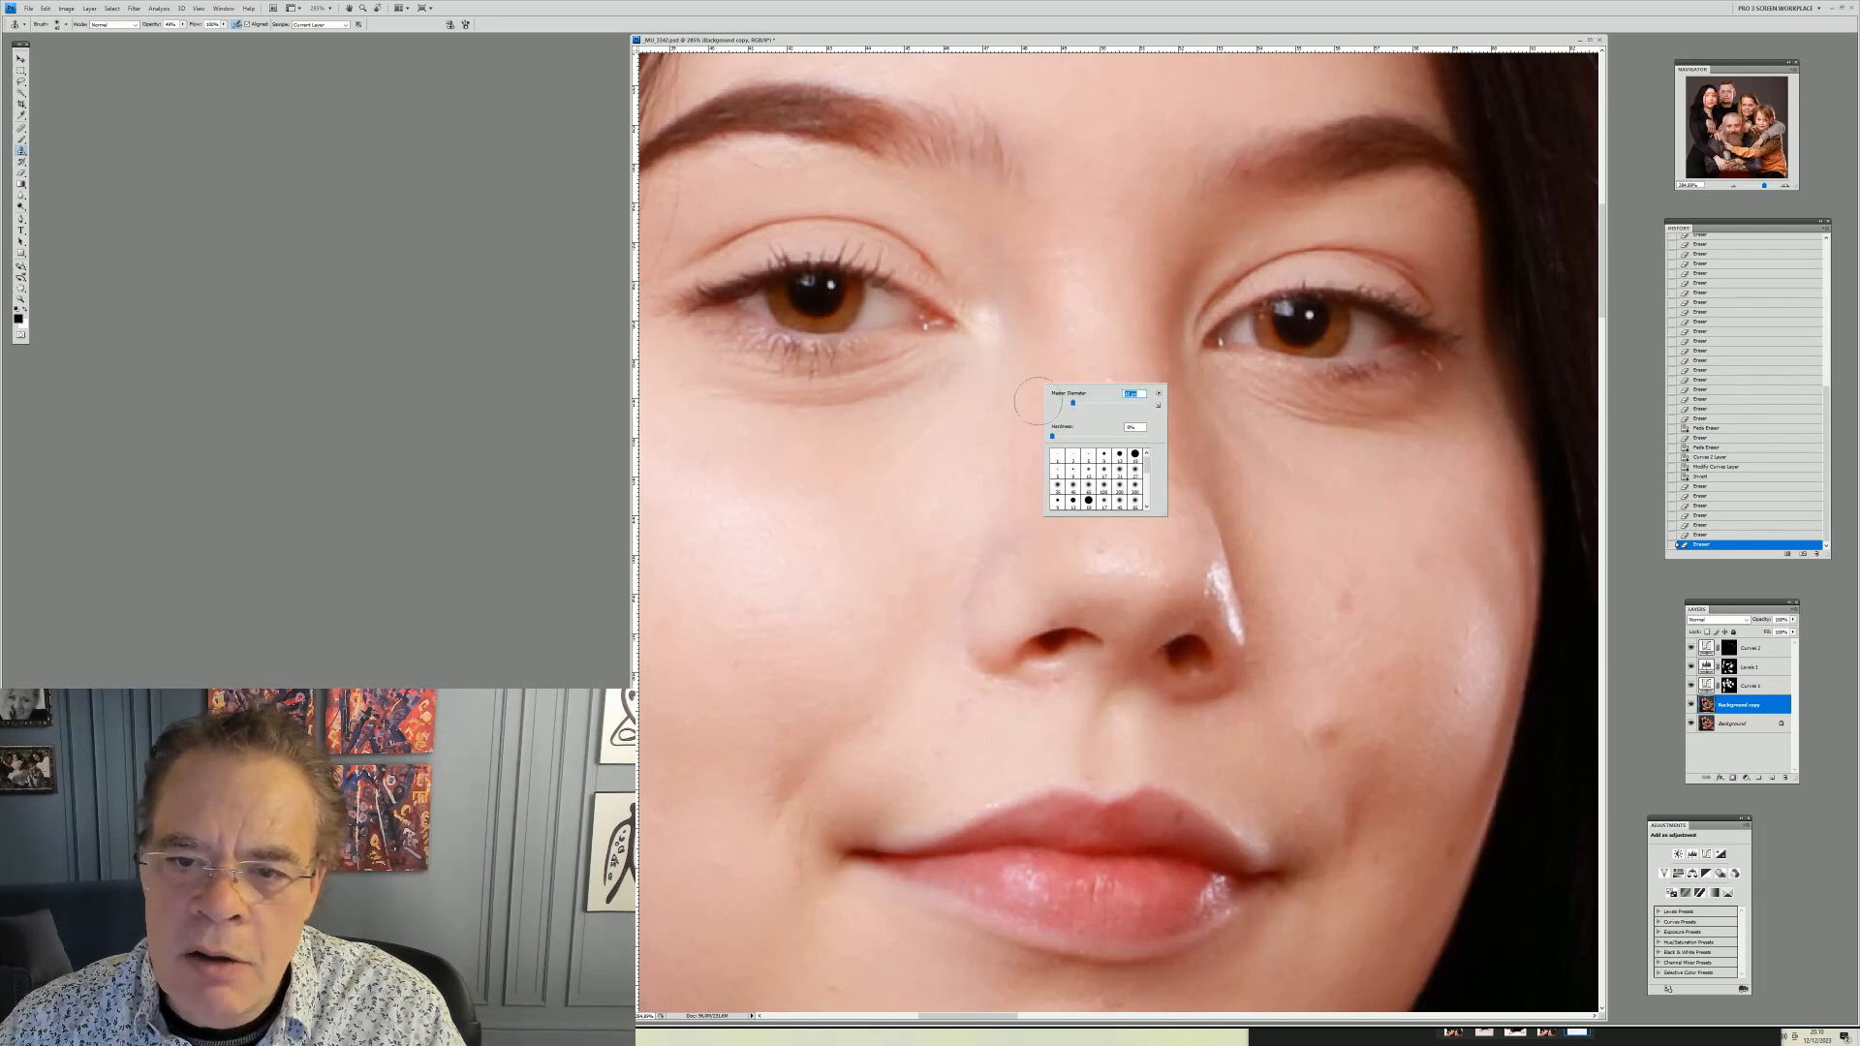
Clone away small blemishes on the young woman's nose bridge and cheek beside the nose
left_click(980, 287)
left_click(988, 300)
left_click(992, 314)
left_click(991, 322)
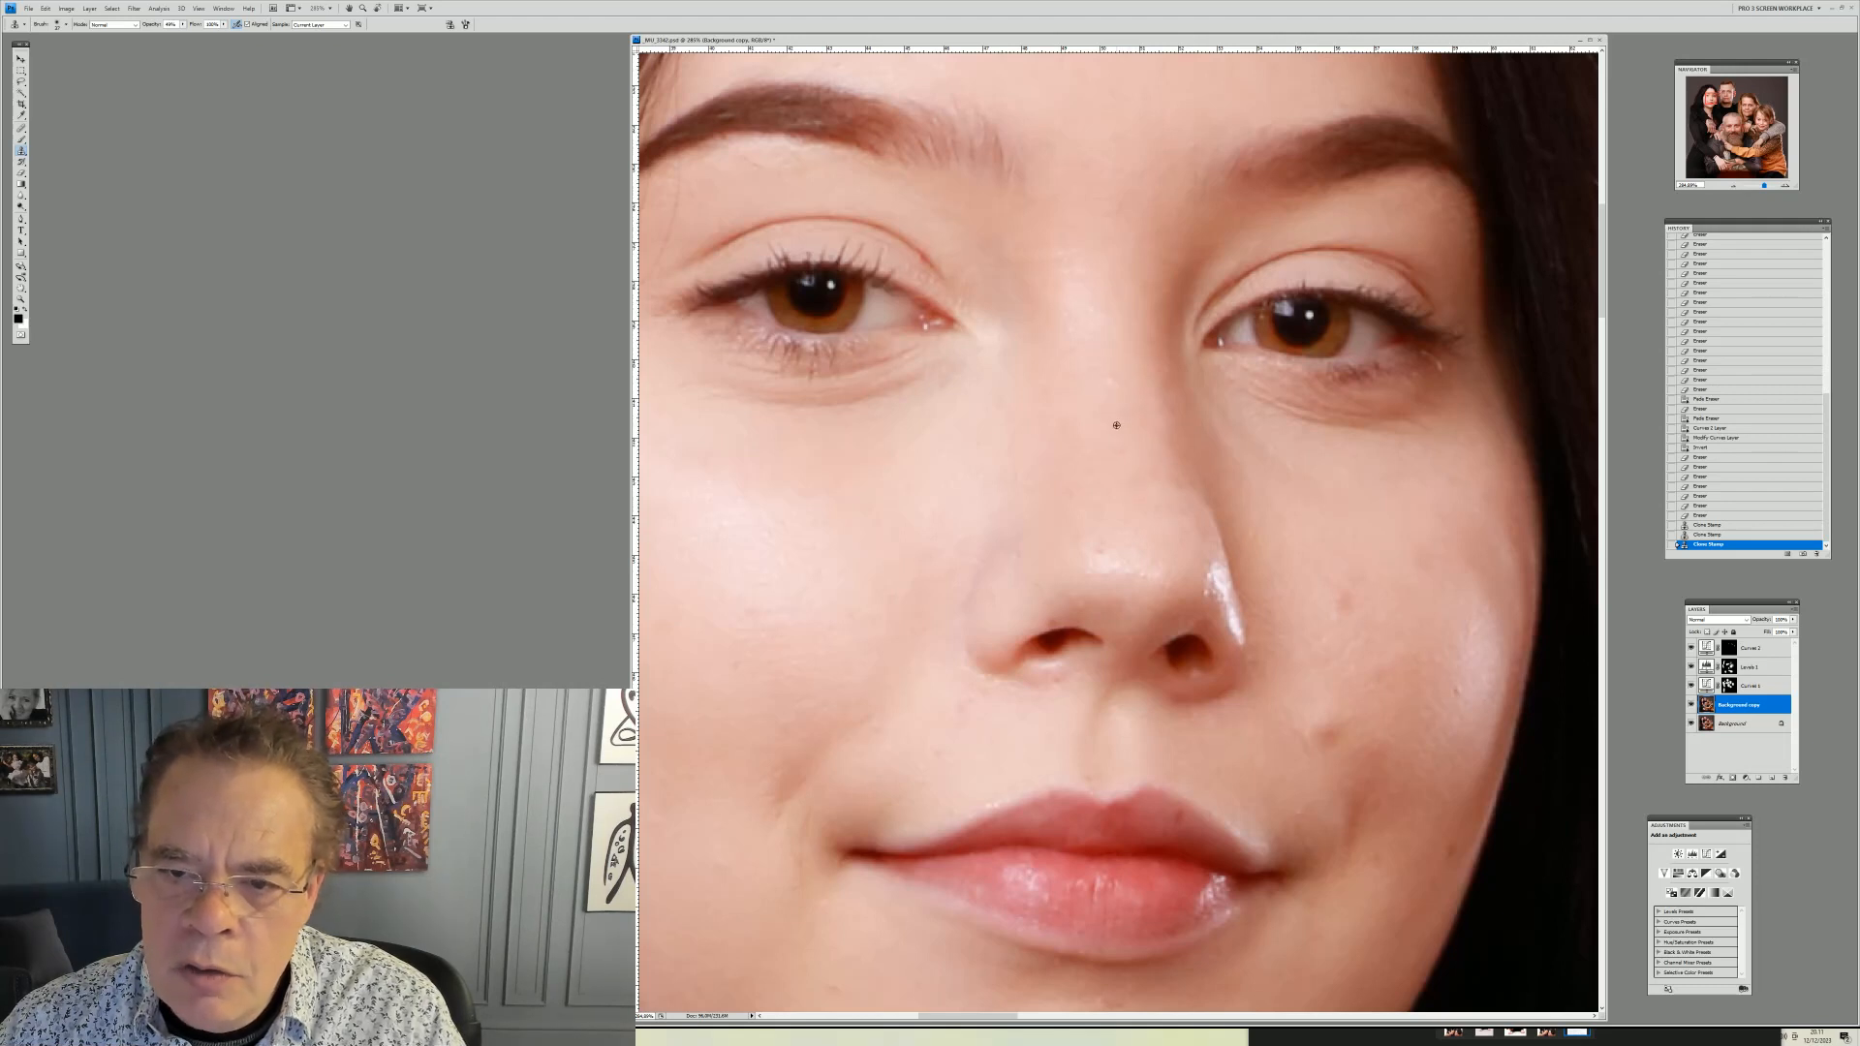
left_click(1116, 425, "alt")
left_click(1104, 374)
left_click(1108, 379)
left_click(1108, 380)
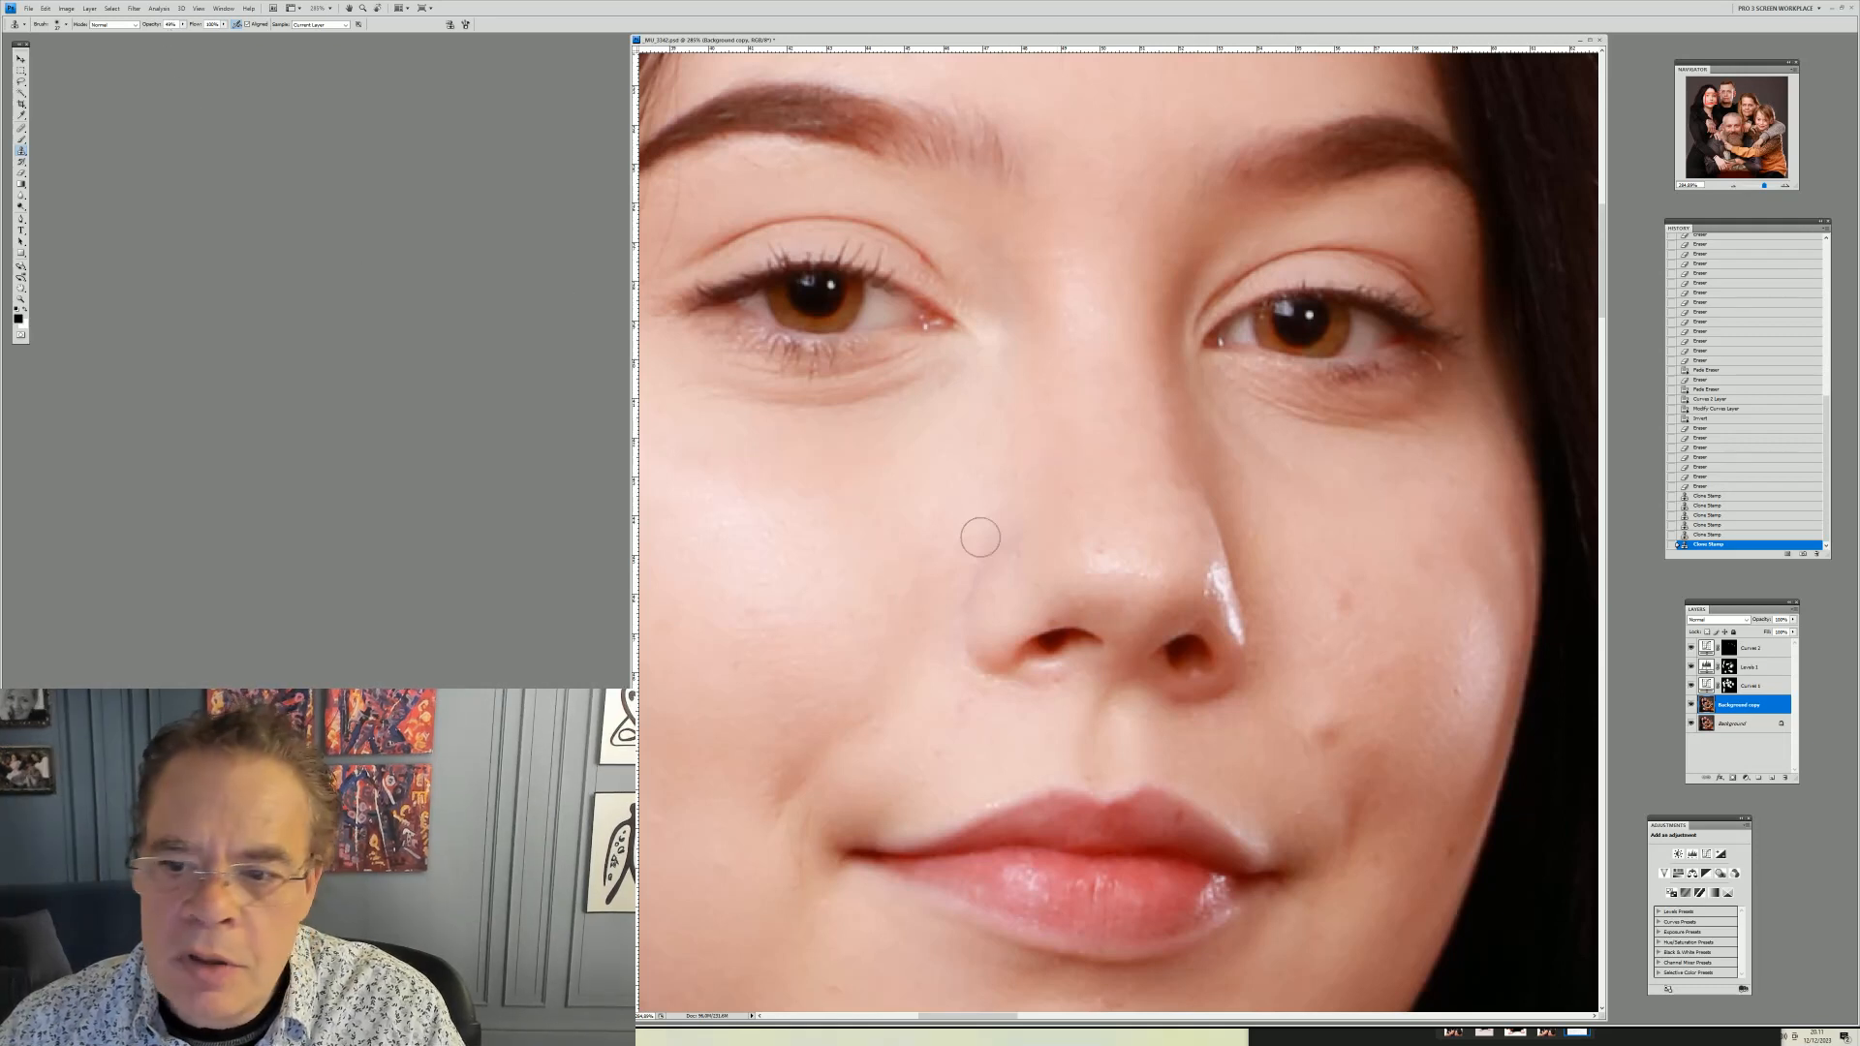
left_click(1136, 528, "alt")
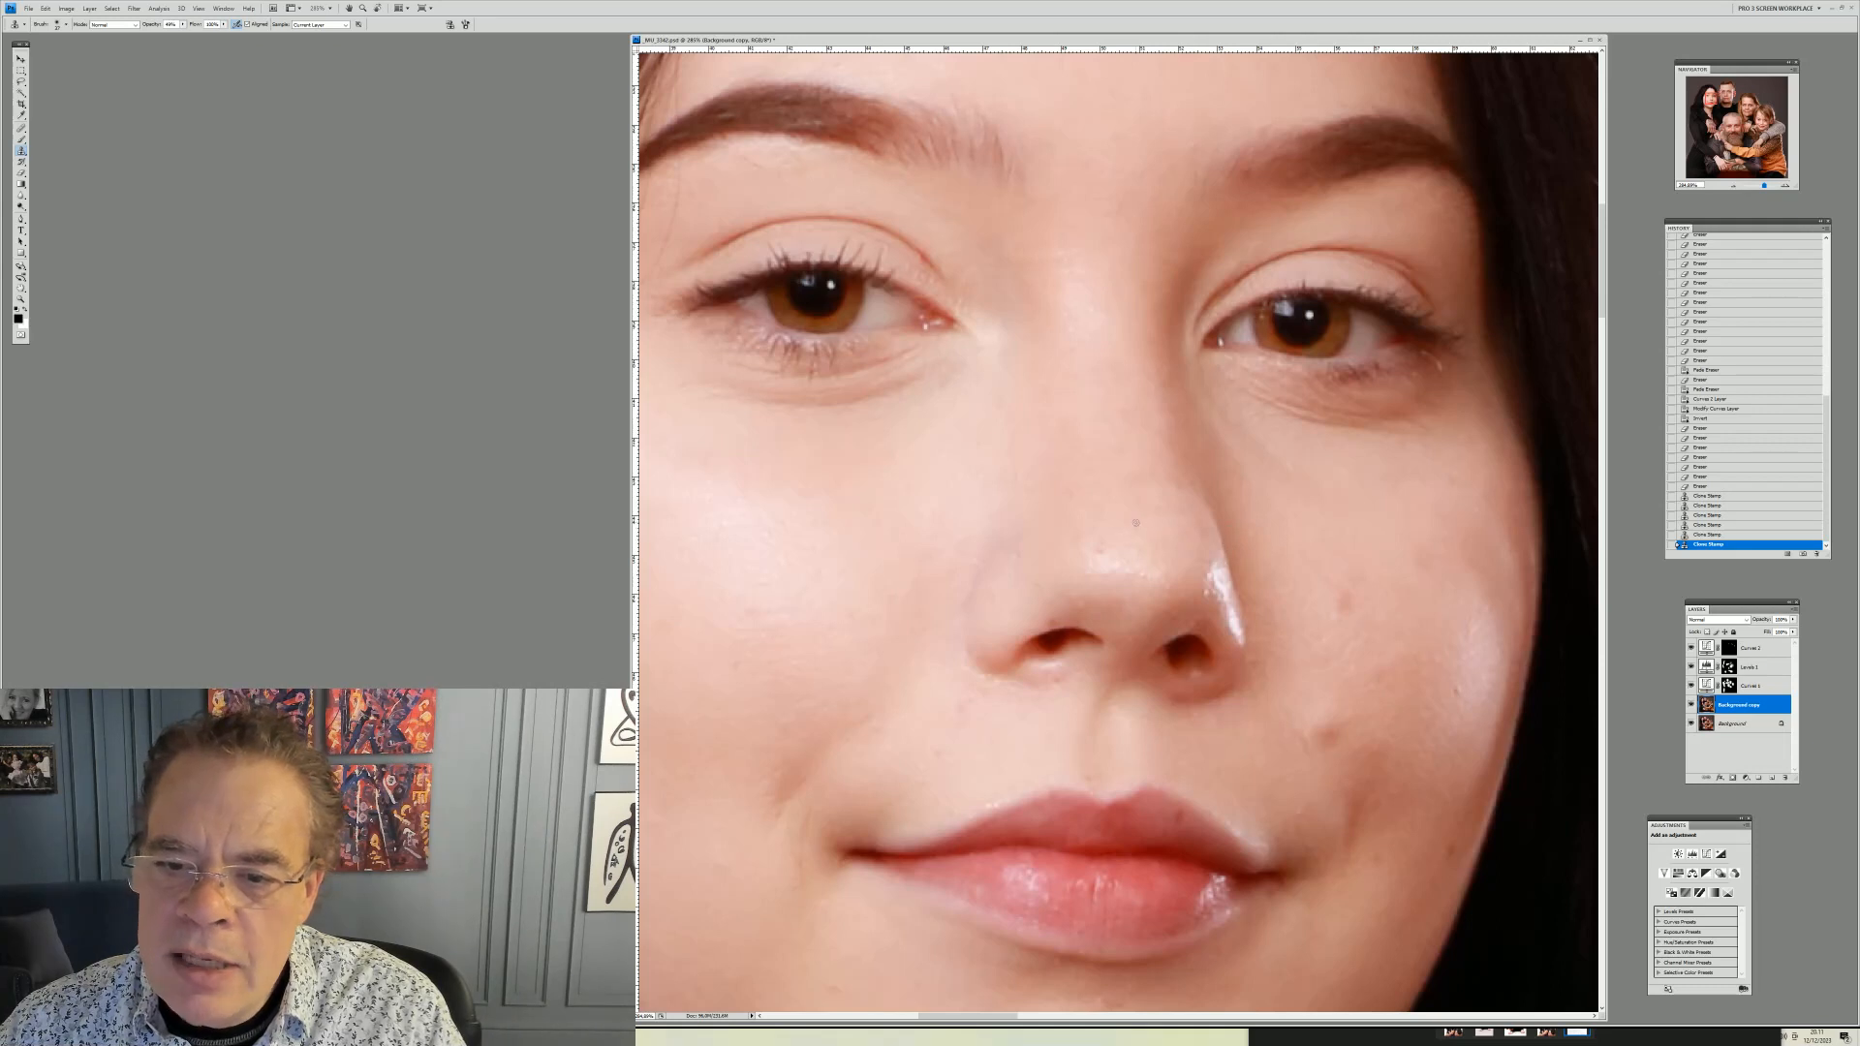
left_click_drag(1145, 574, 1095, 559)
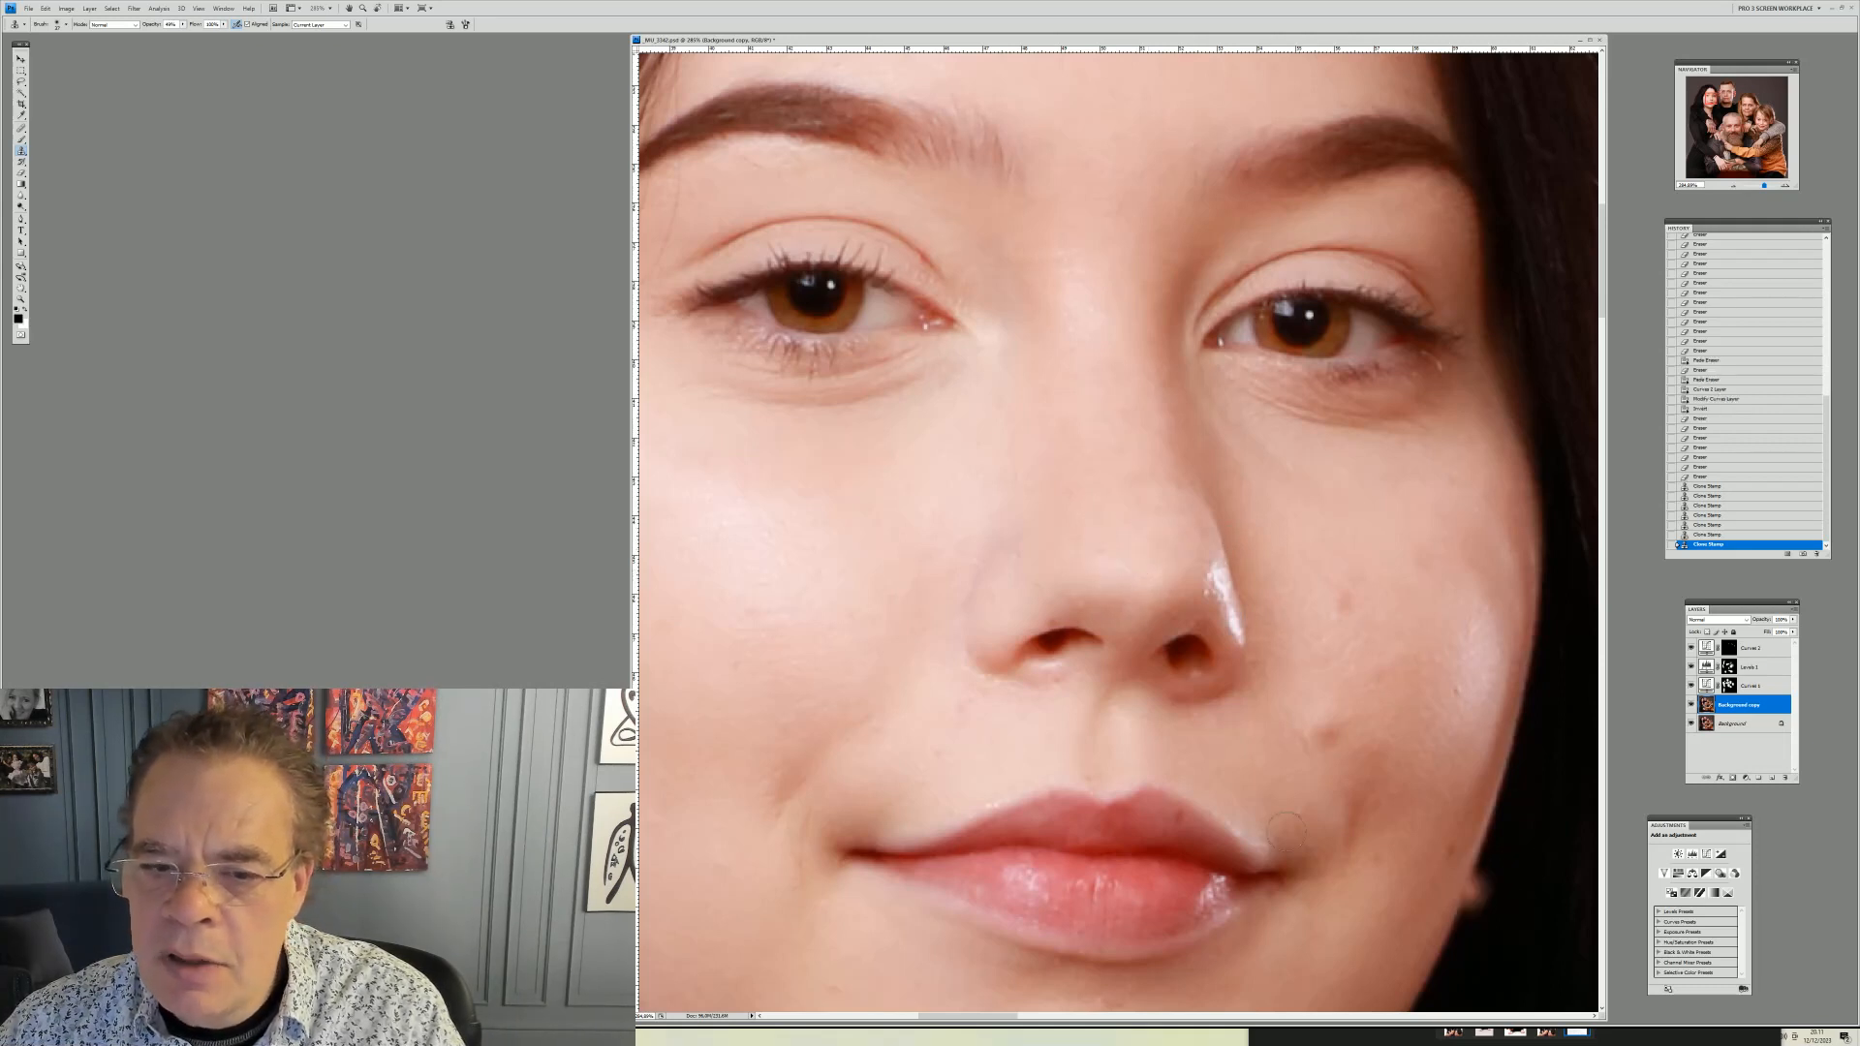
Resize the Clone Stamp brush and clone away a blemish on the young woman's cheek below her eye
right_click(833, 567)
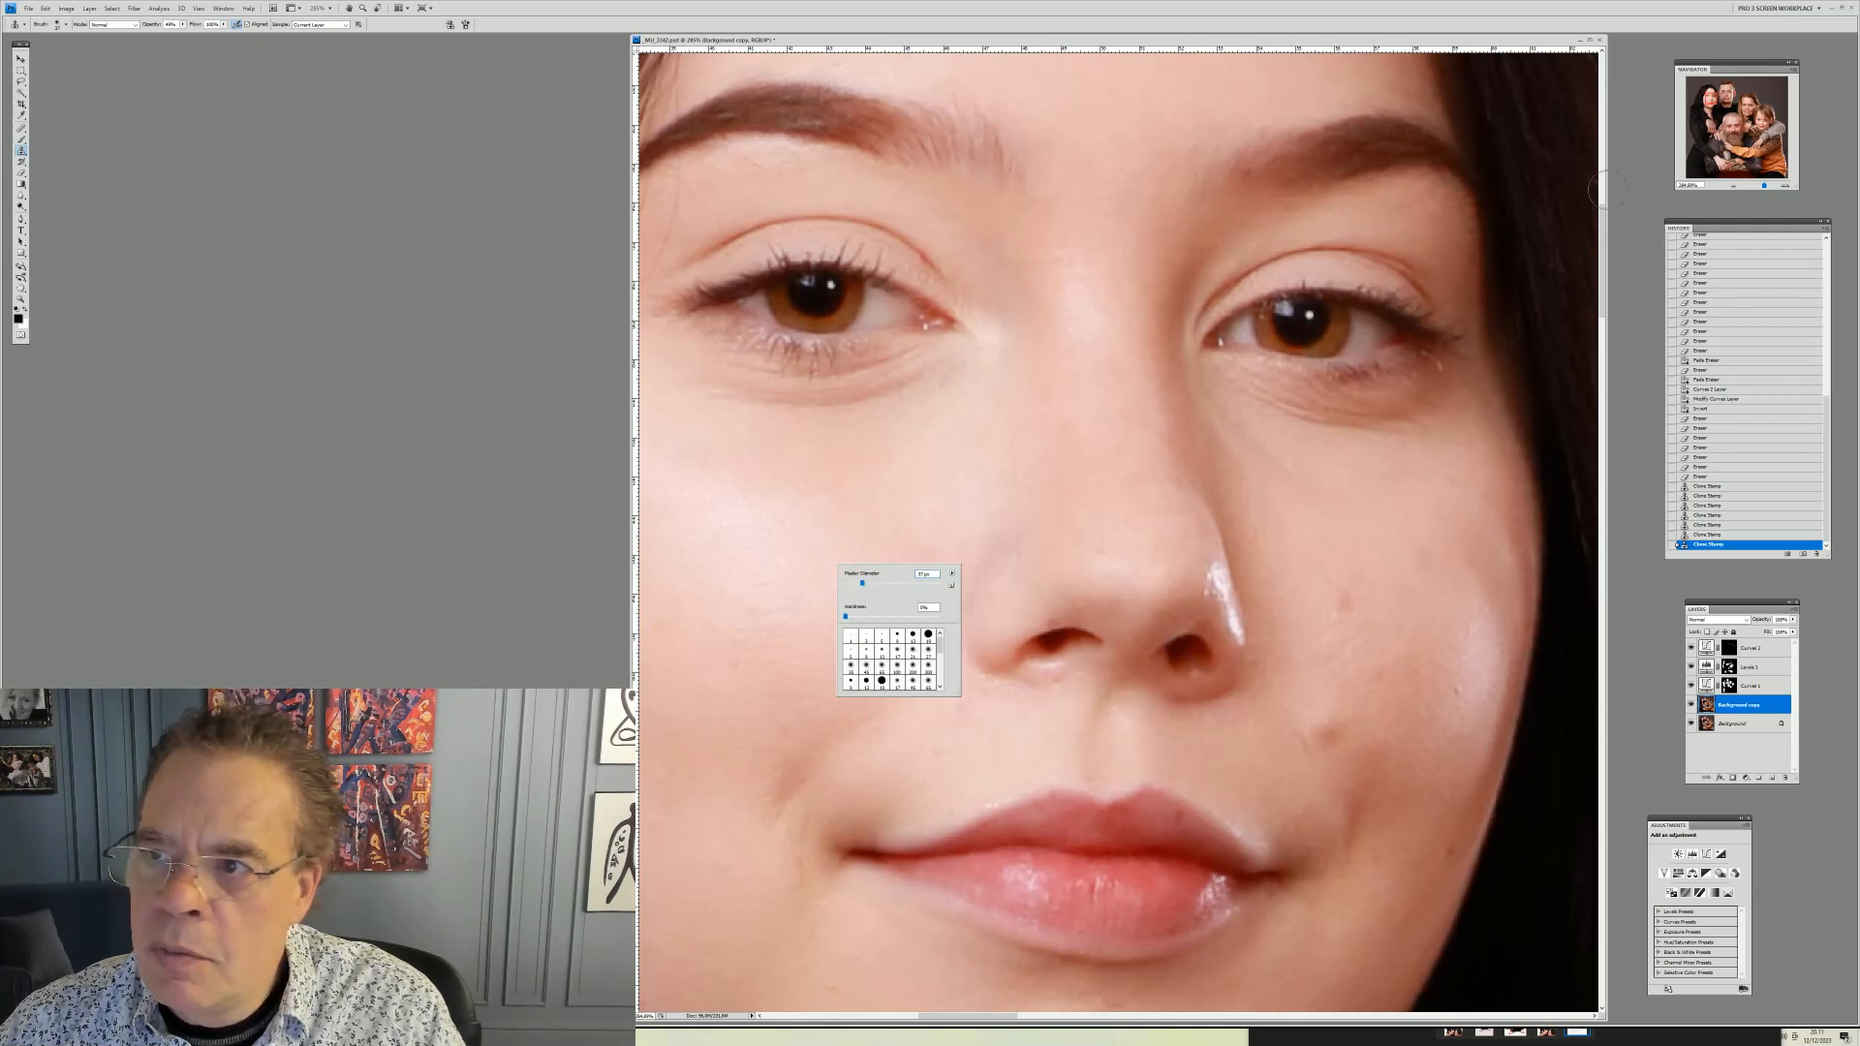
left_click_drag(869, 585, 877, 585)
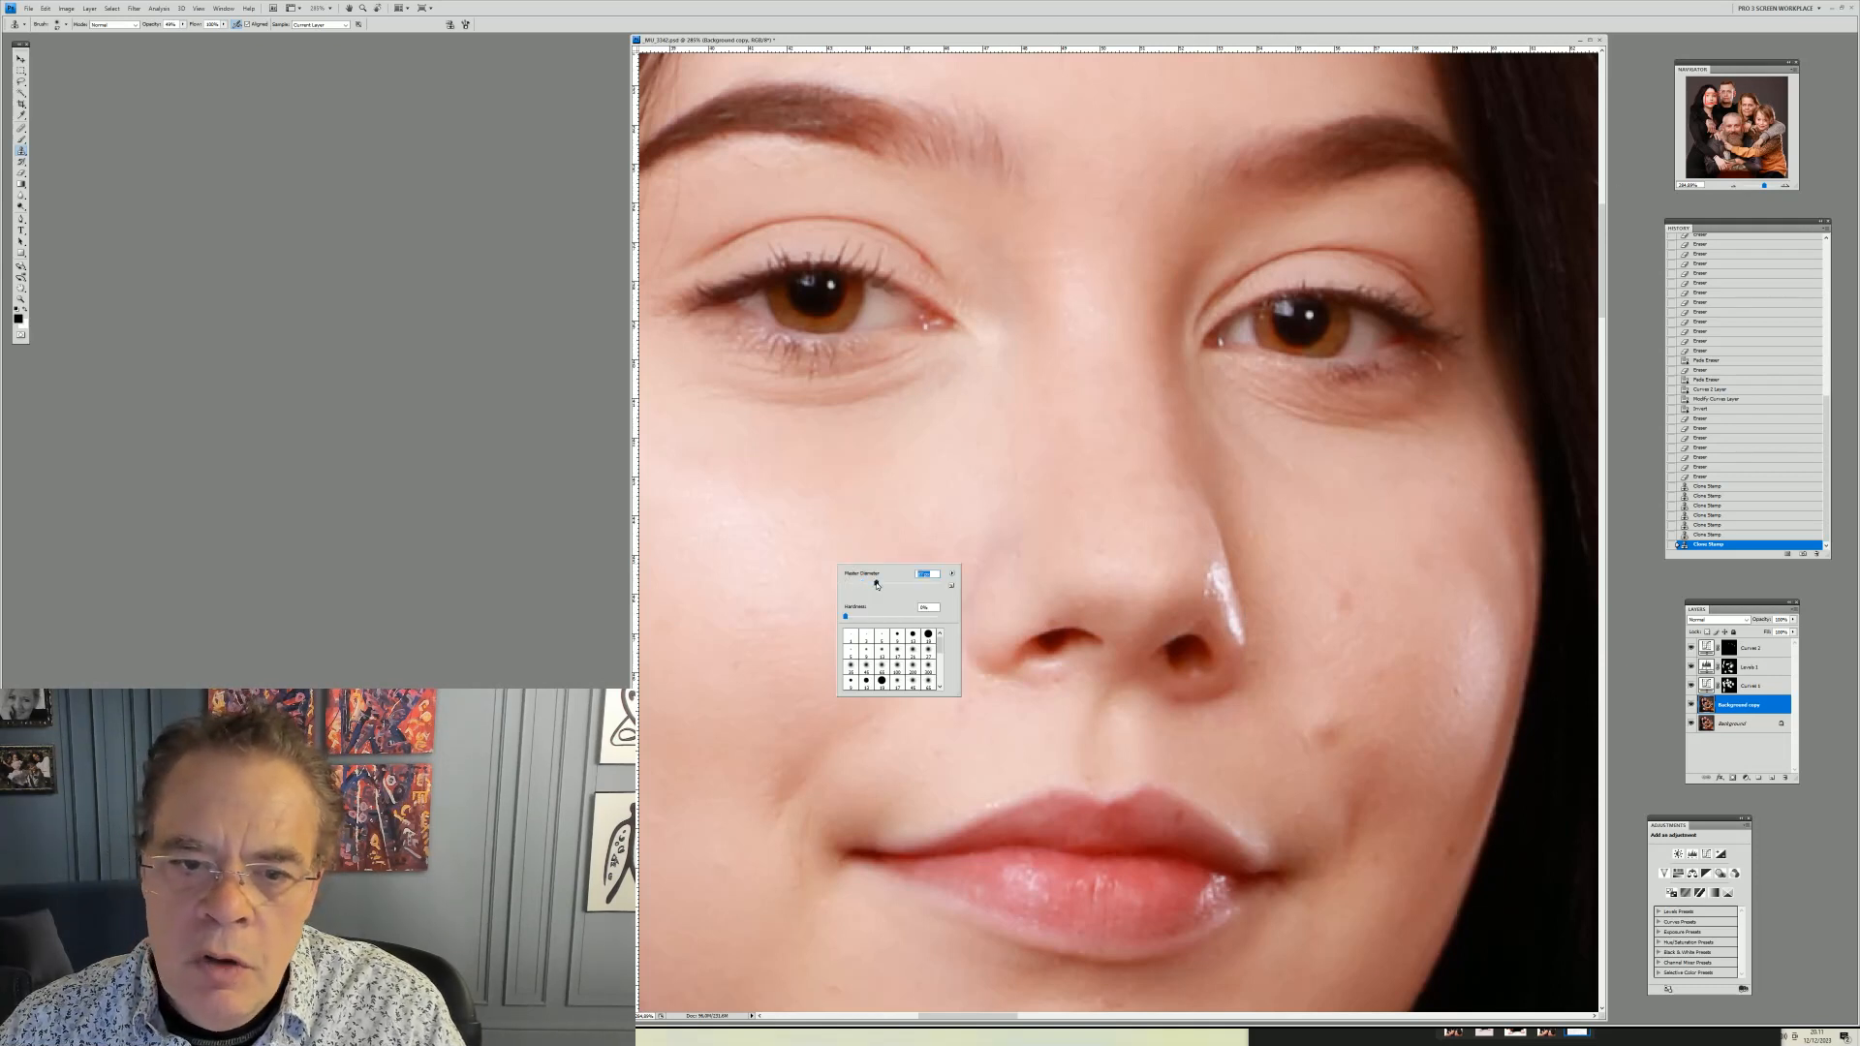
key("Return")
left_click(833, 488, "alt")
left_click_drag(823, 536, 700, 493)
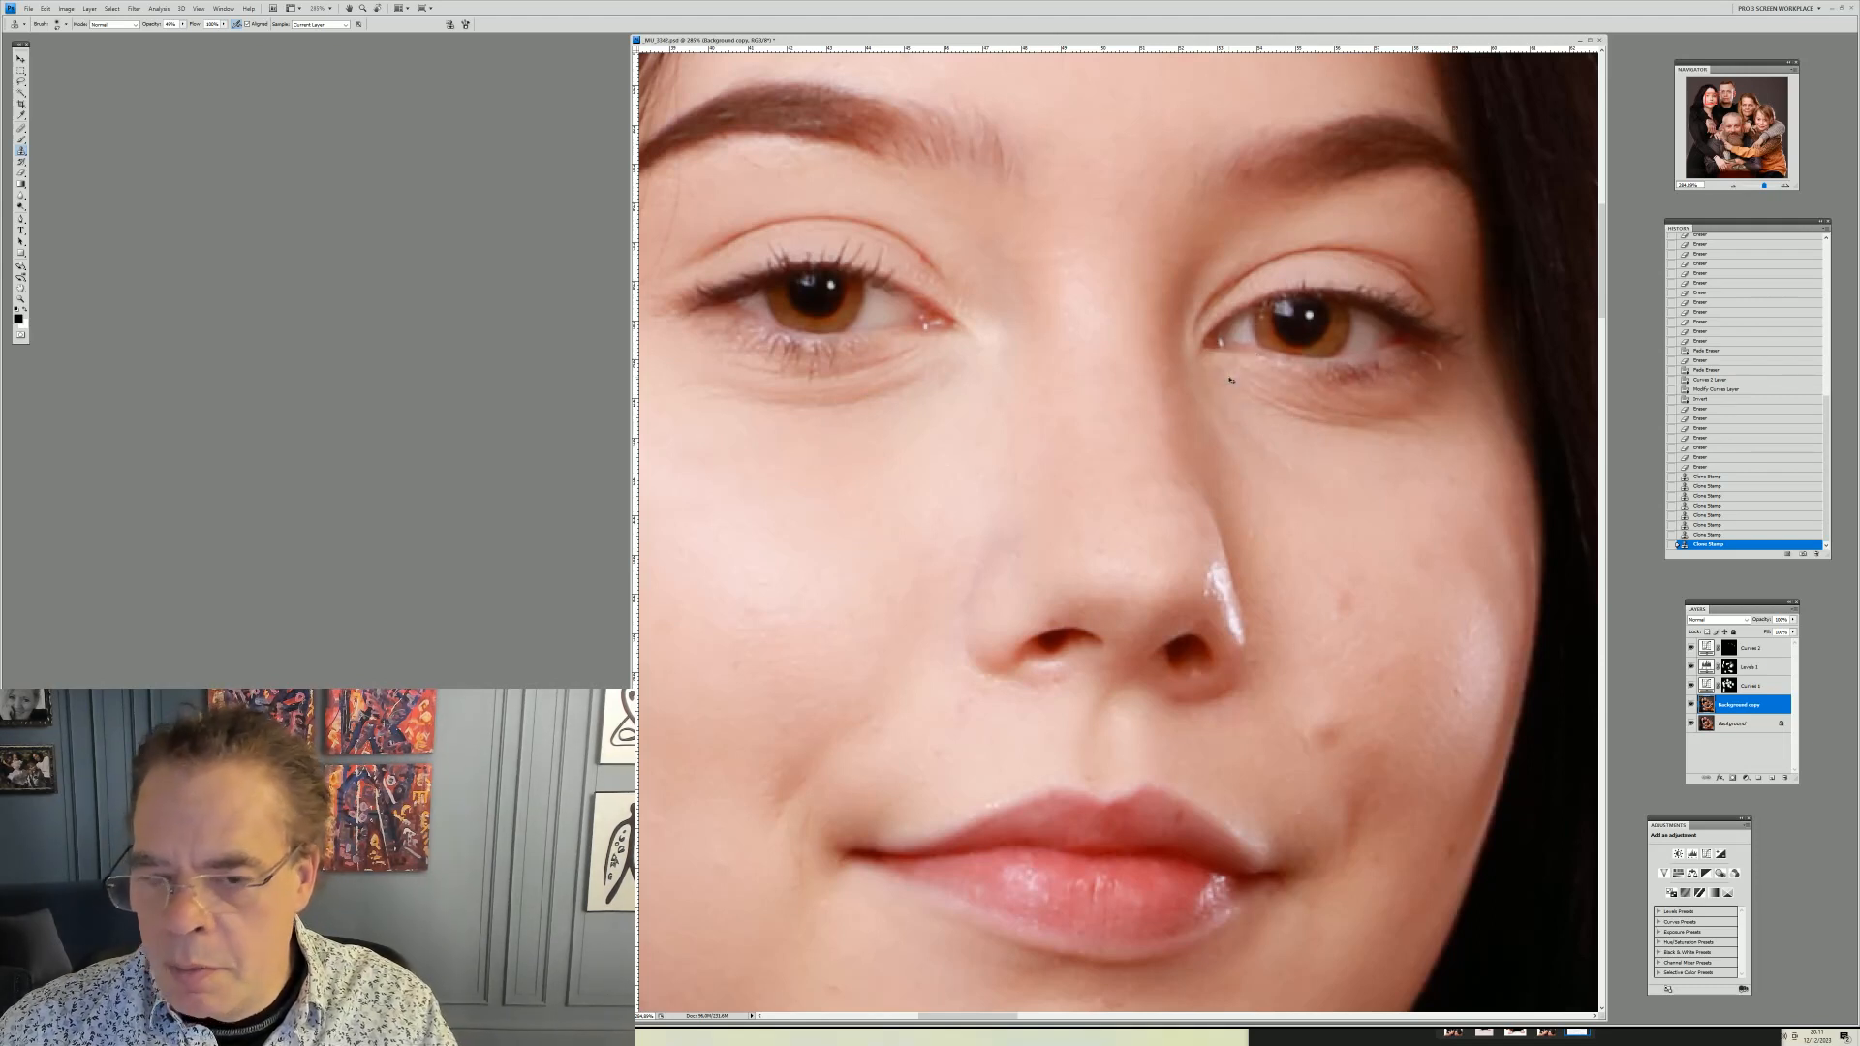
Zoom in on the nose, shrink the Clone Stamp brush, and clone over the upper part of the shiny nose highlight
key("ctrl+minus")
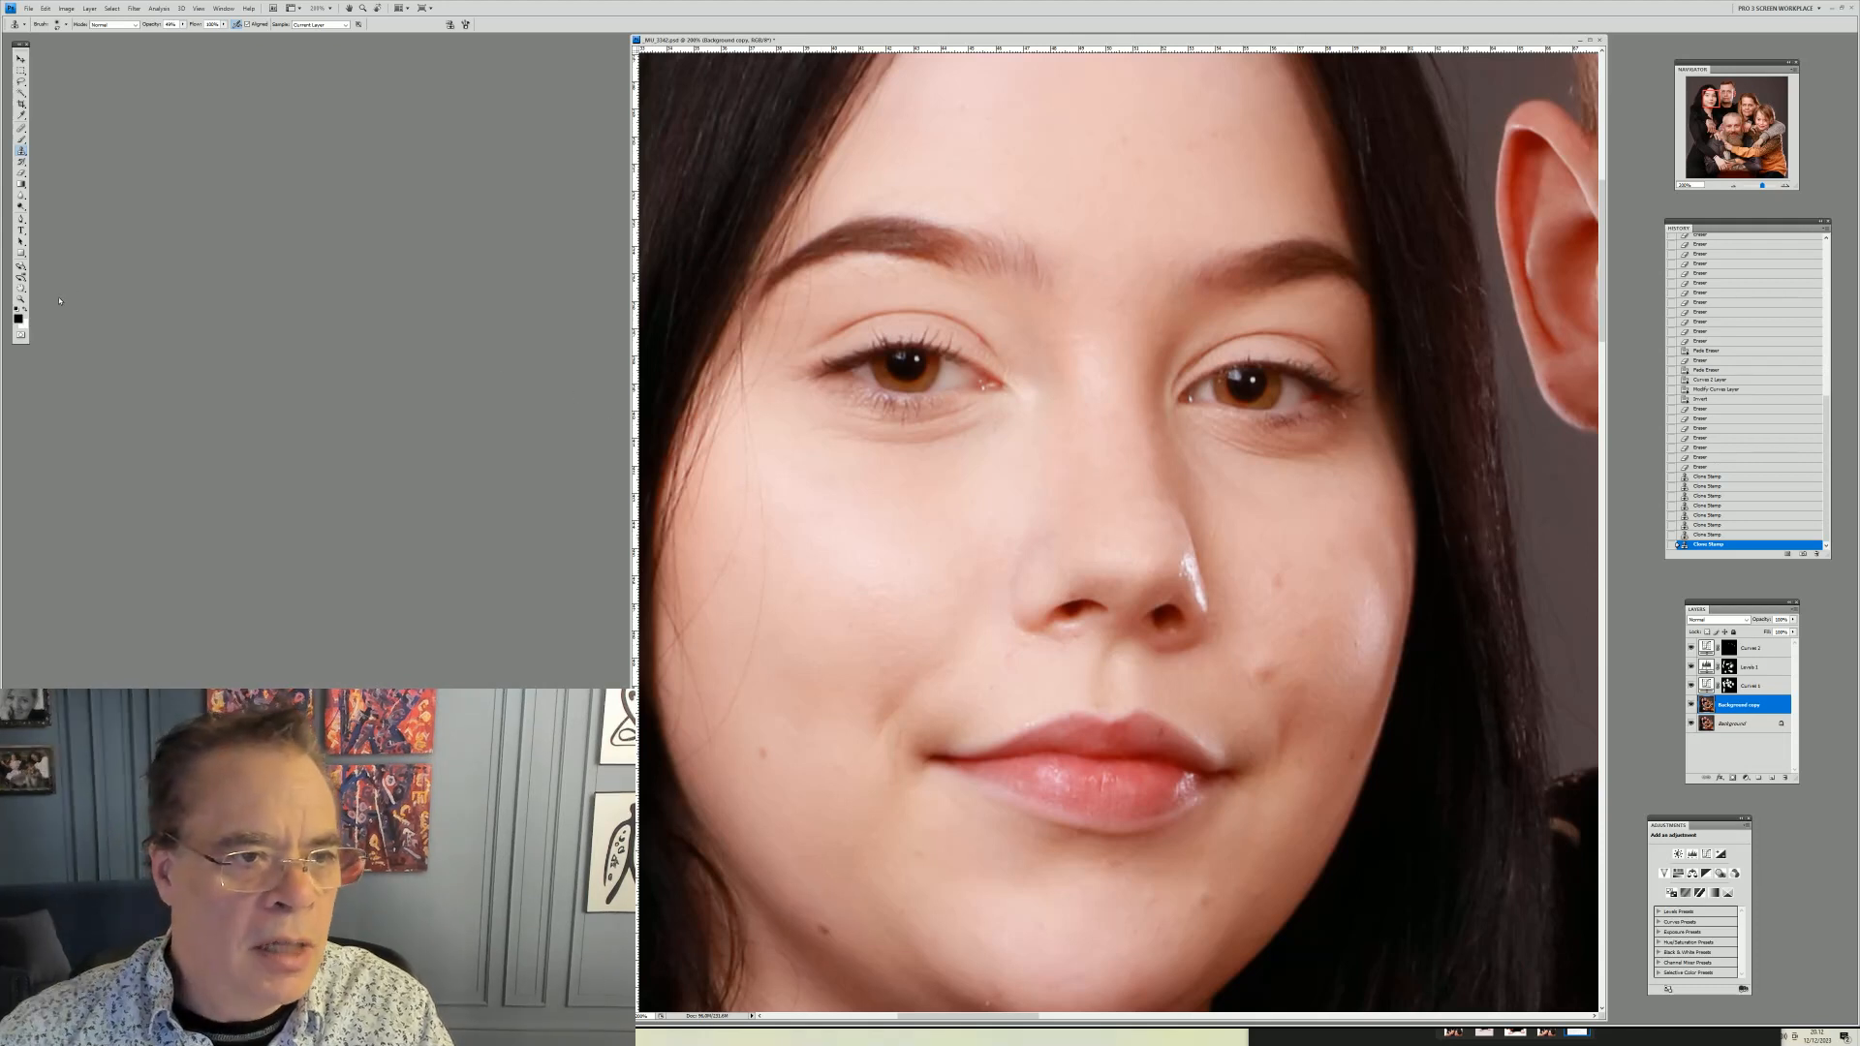
key("z")
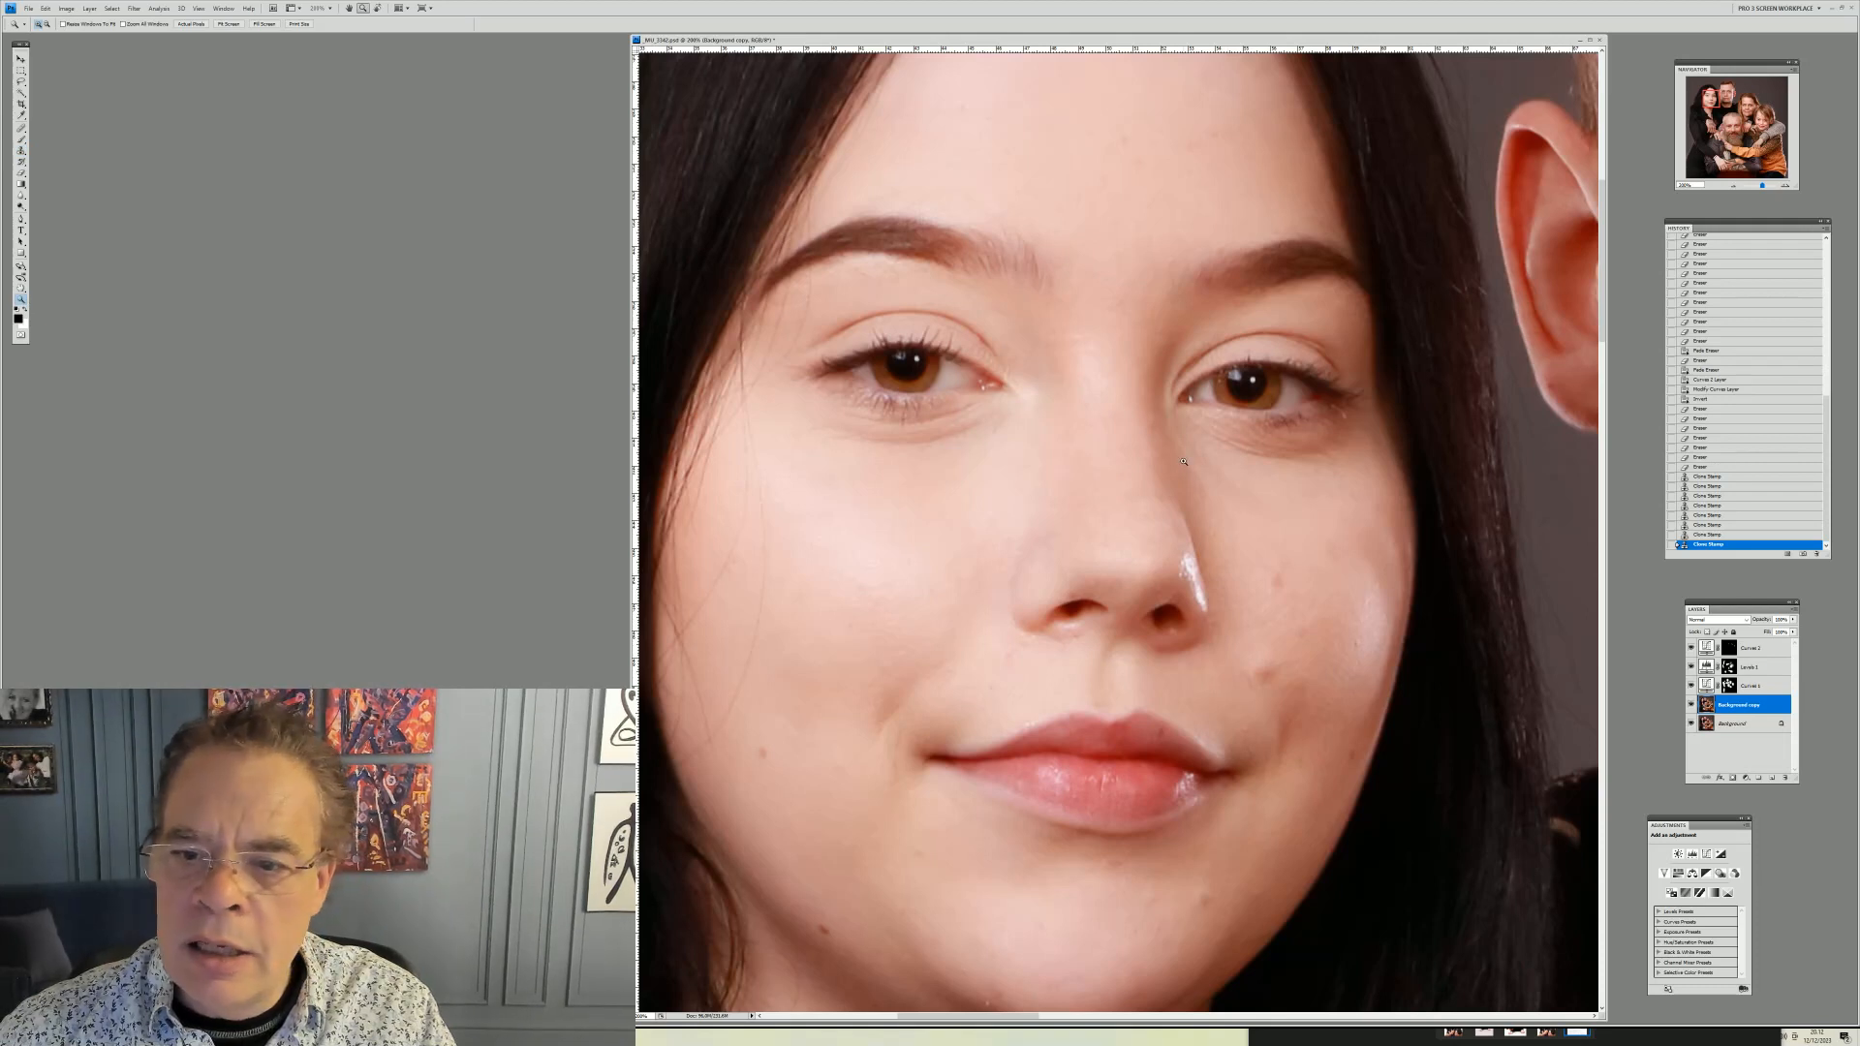
left_click_drag(1090, 451, 1154, 682)
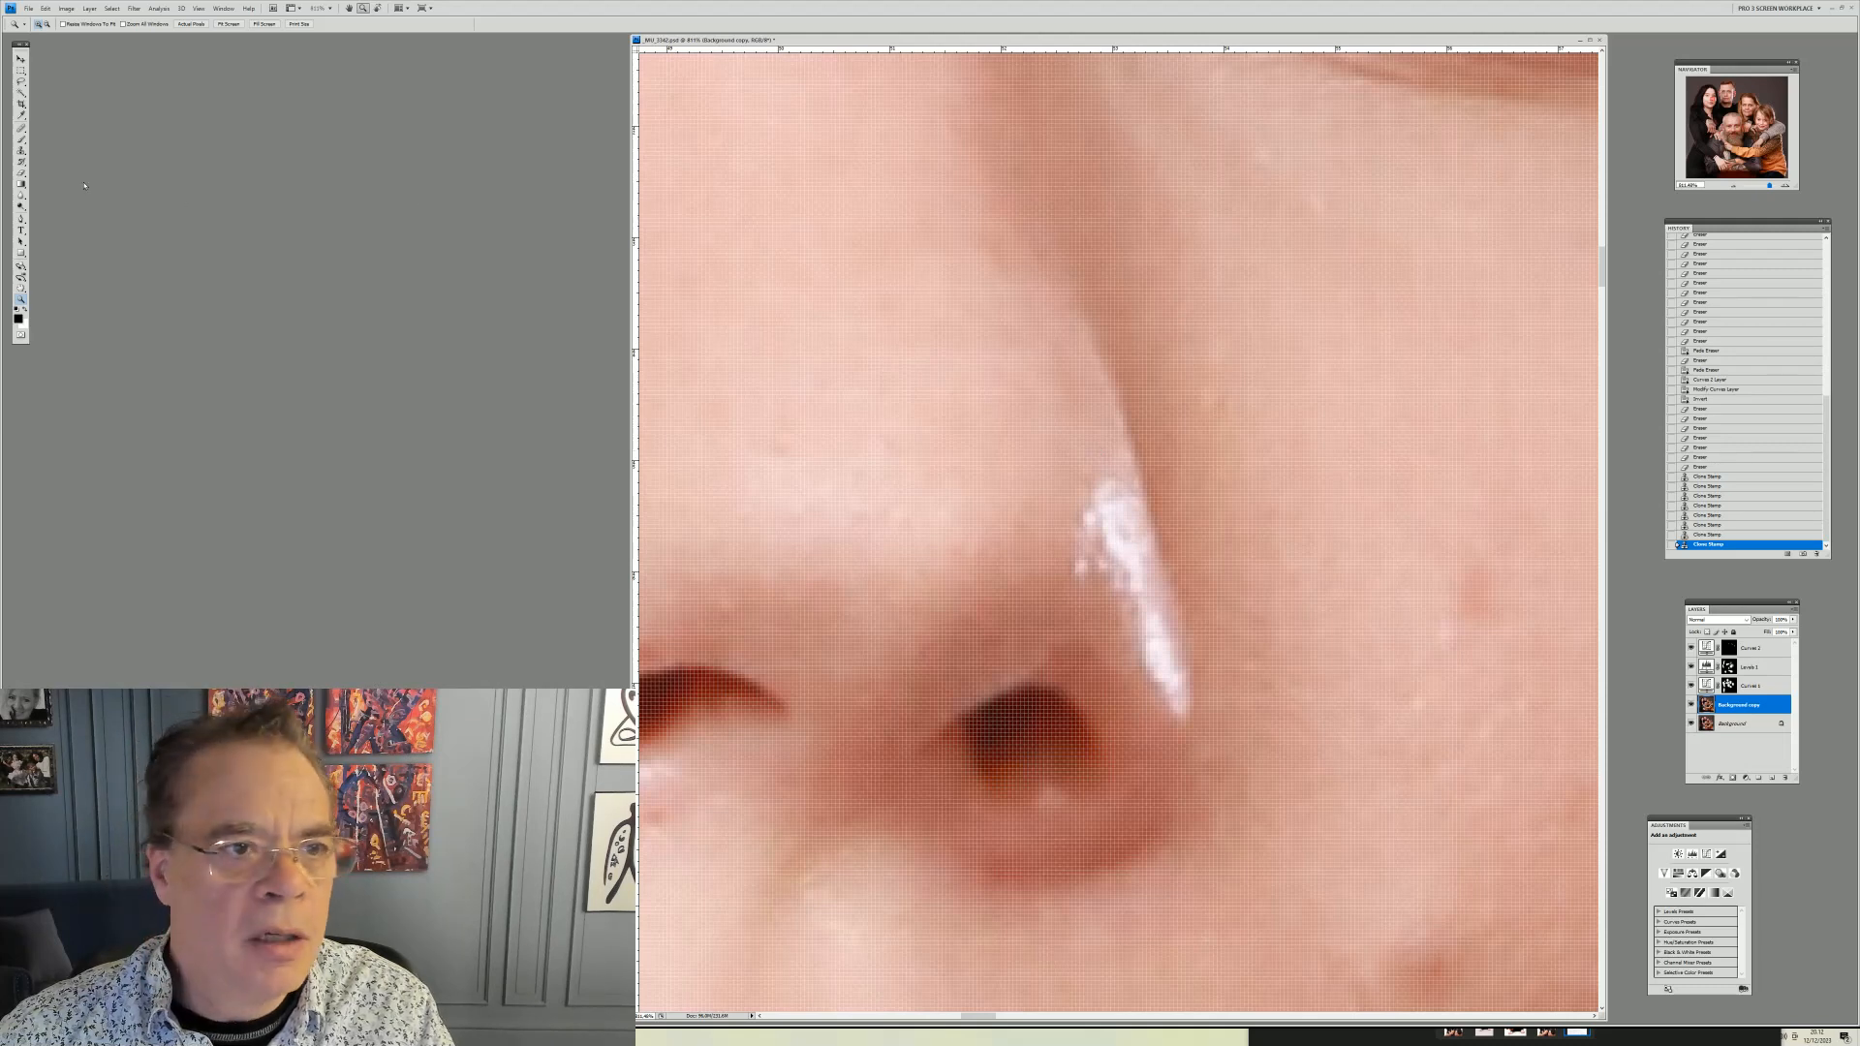
key("s")
right_click(1354, 417)
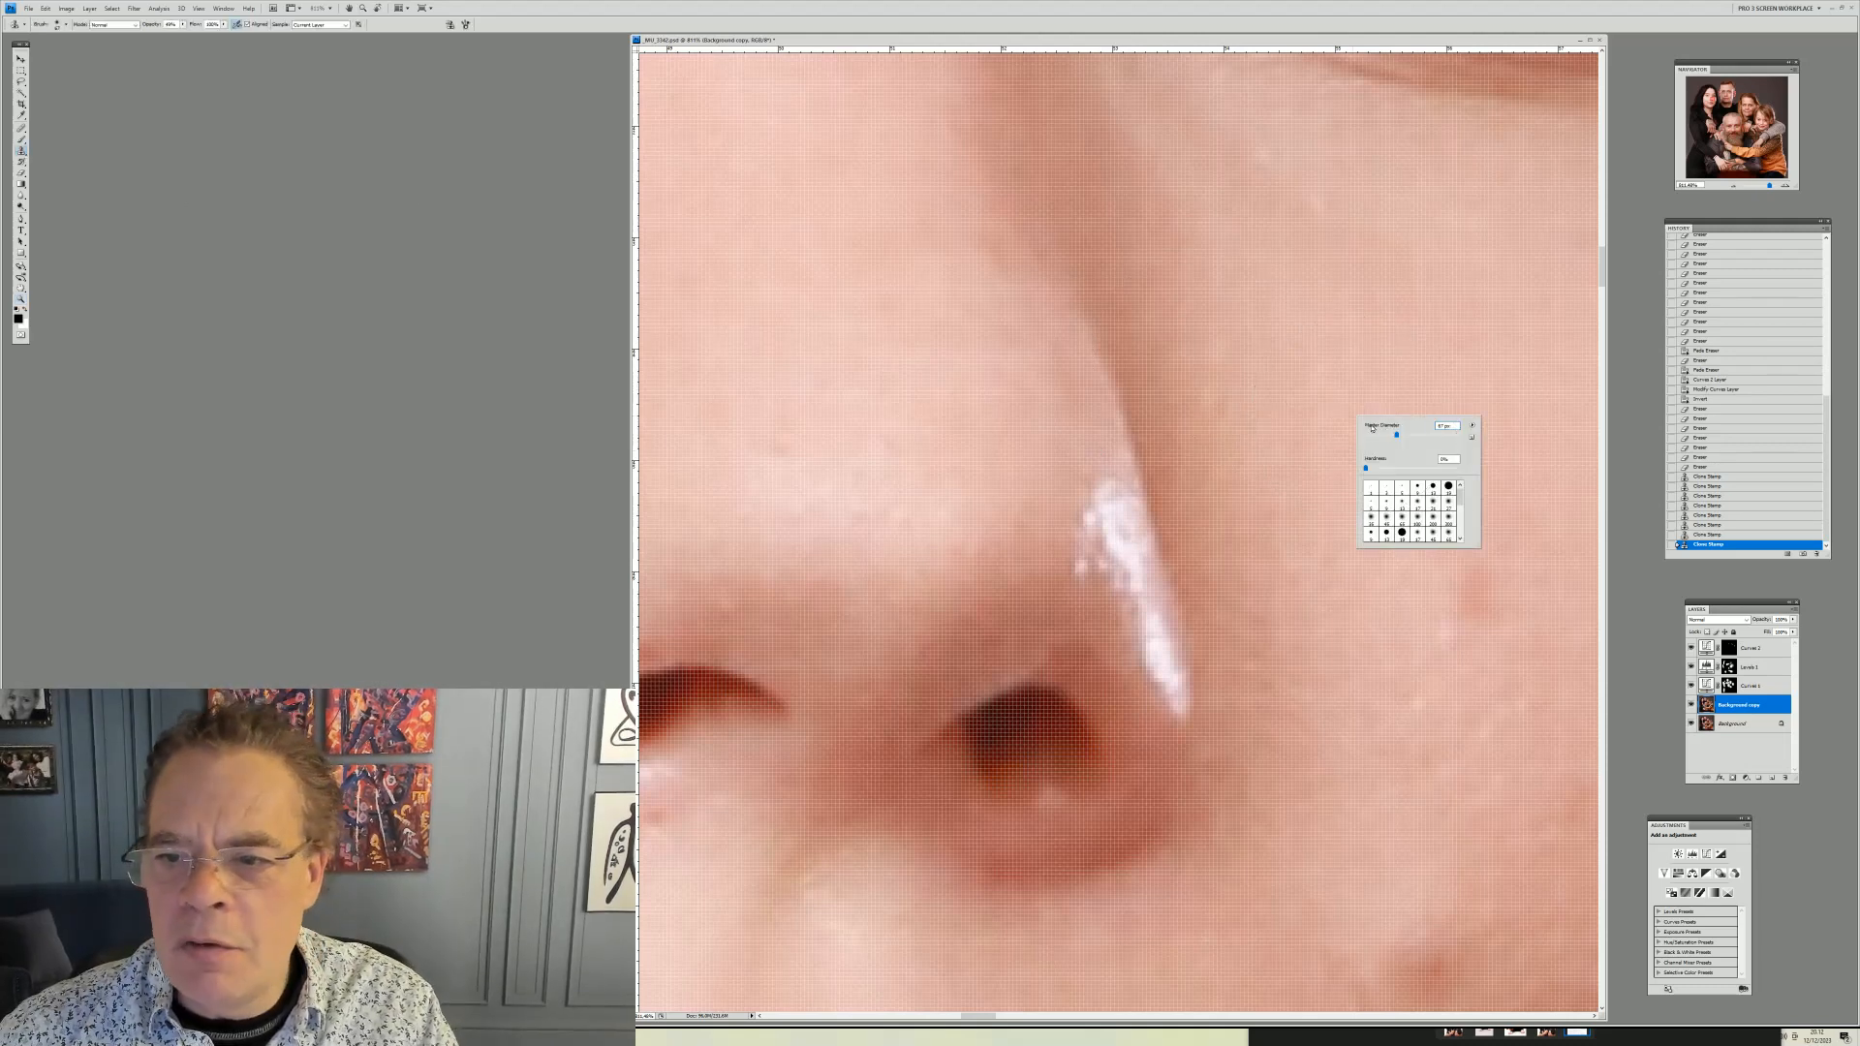
left_click(1386, 436)
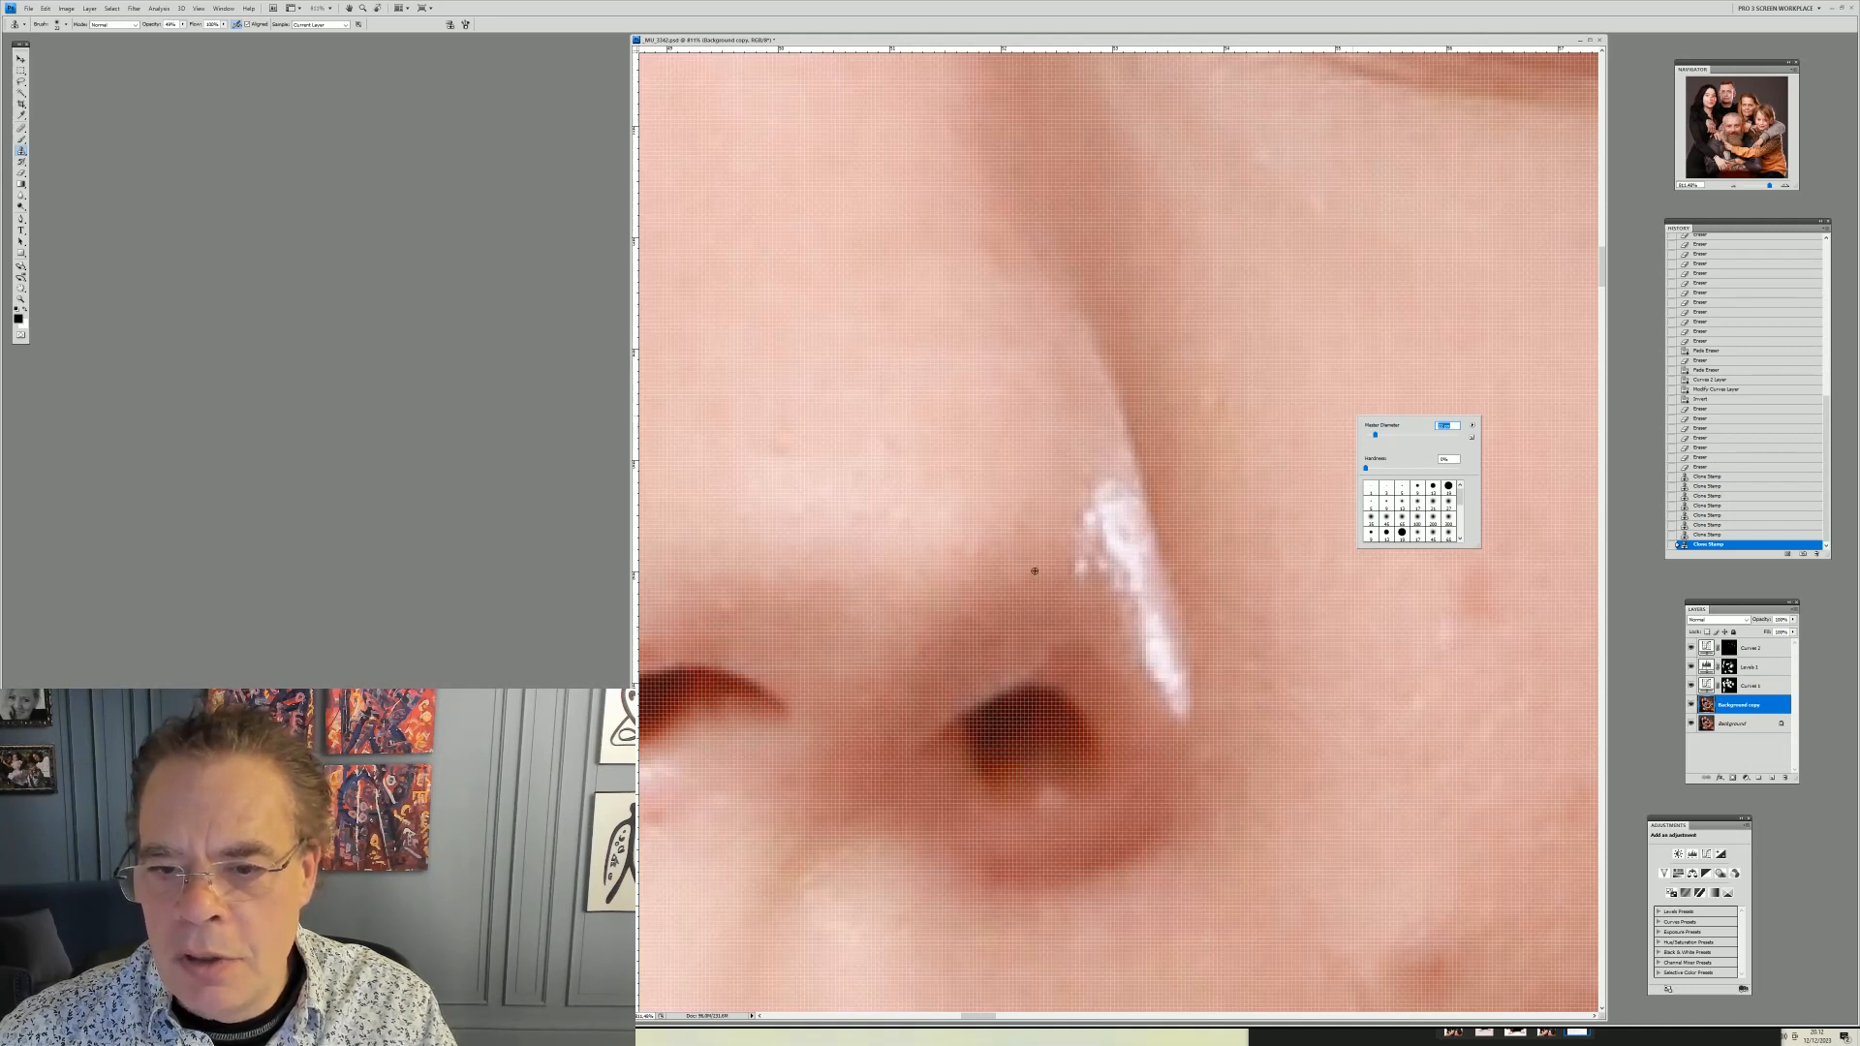
key("Return")
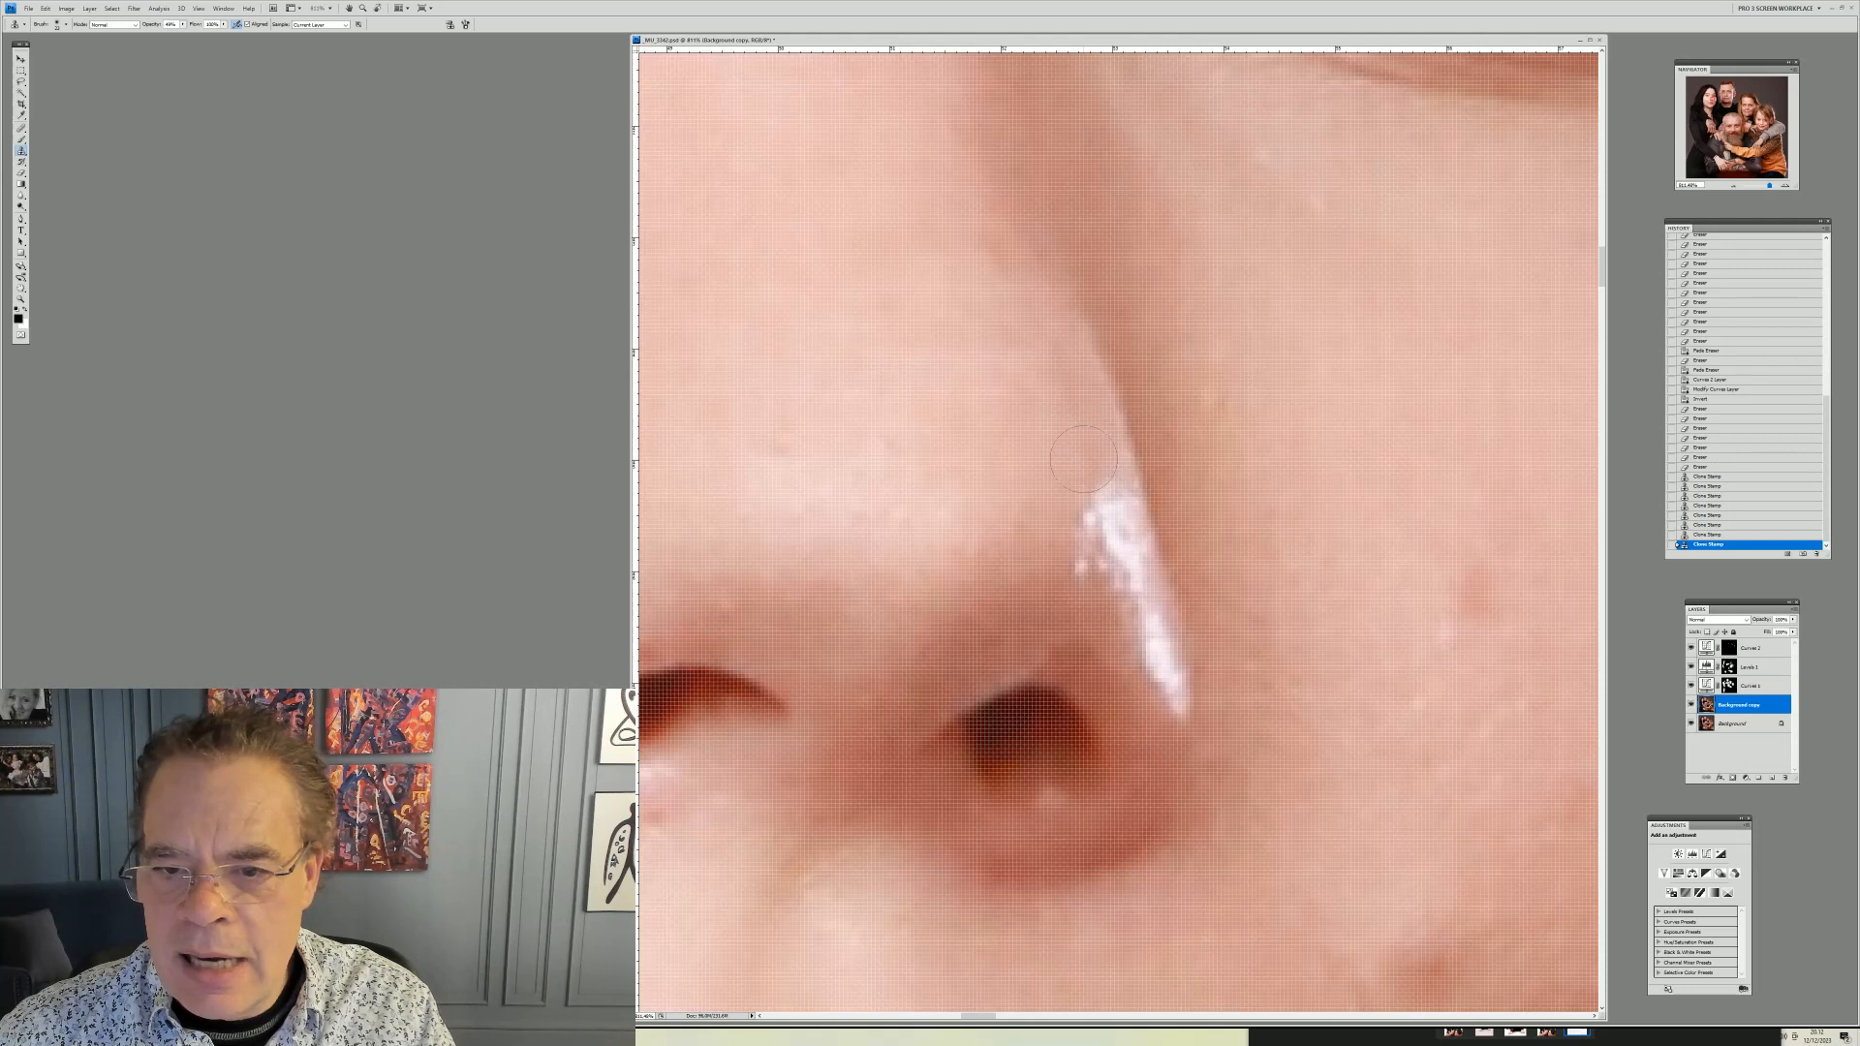
left_click(1077, 417, "alt")
left_click(1096, 486)
left_click(1106, 490)
left_click(1108, 494)
left_click(1111, 503)
left_click(1114, 519)
left_click(1105, 537)
left_click(1039, 573, "alt")
left_click(1089, 550)
left_click(1102, 557)
left_click(1110, 565)
left_click(1086, 487, "alt")
left_click(1109, 538)
left_click(1114, 548)
left_click(1103, 572)
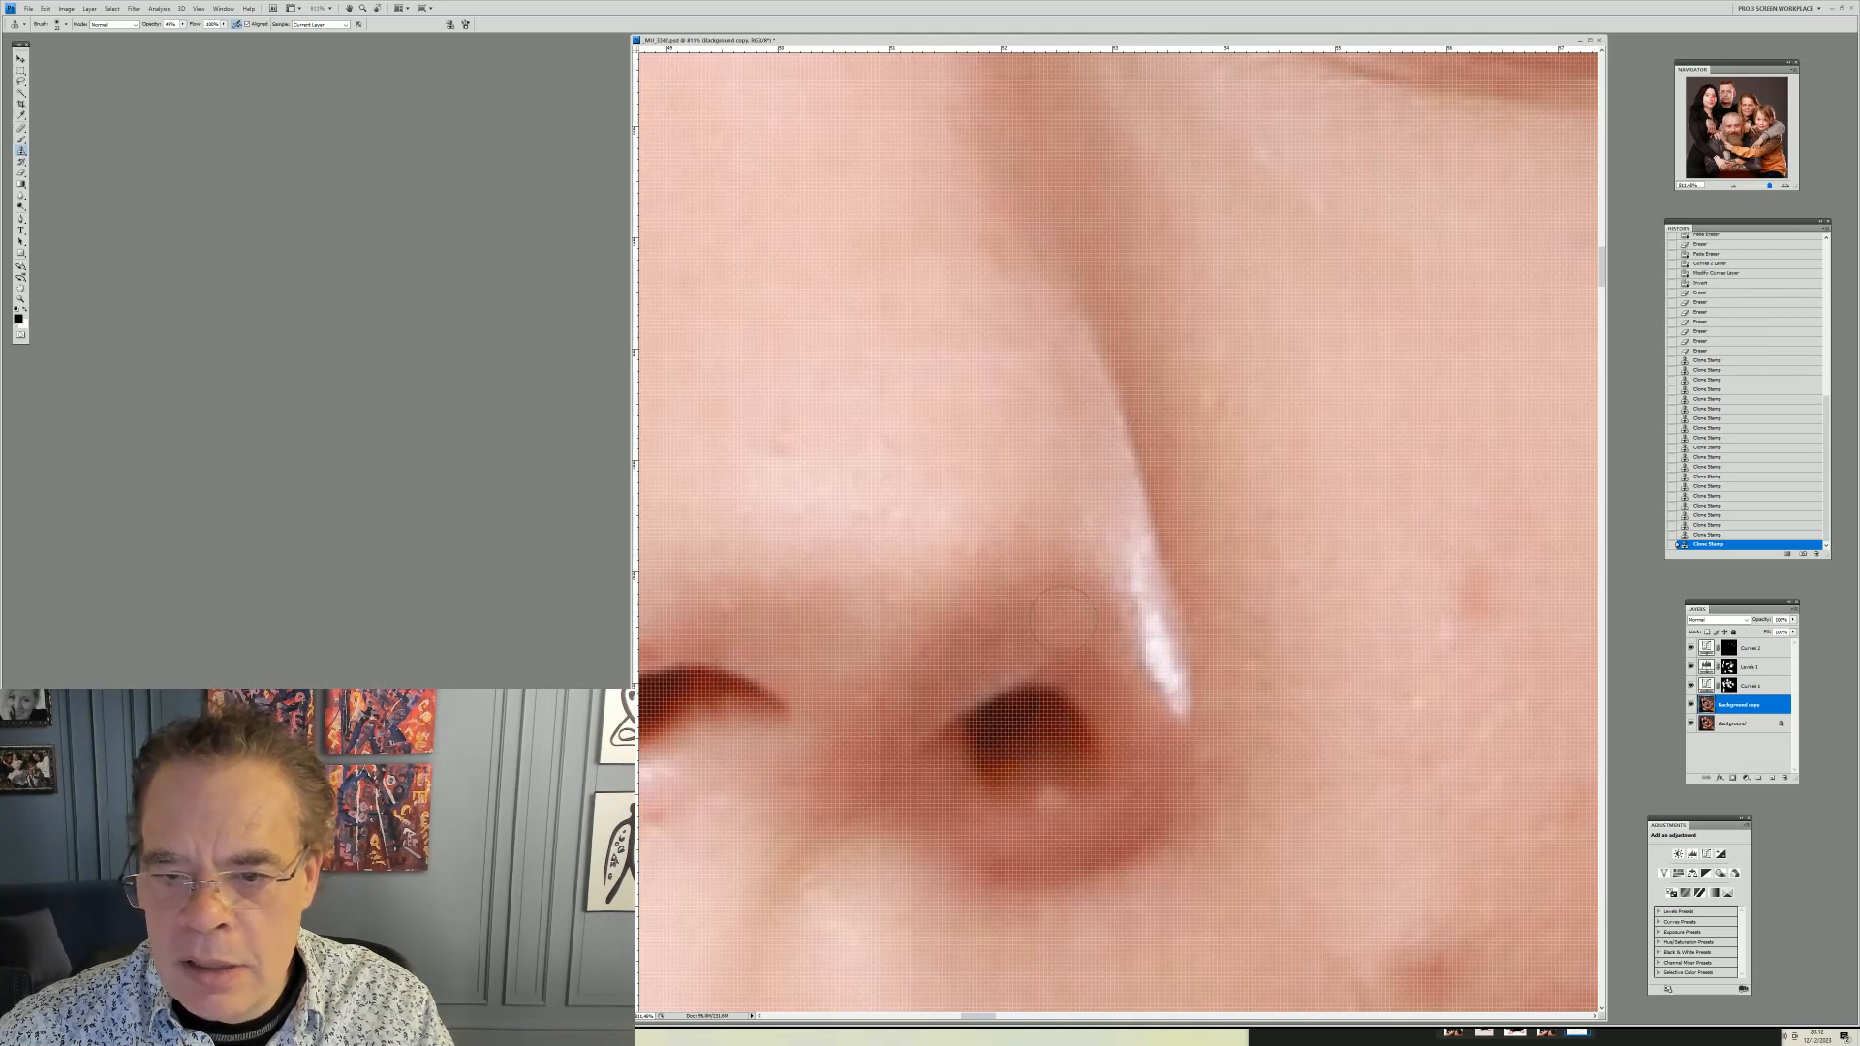
Clone over the remaining lower part of the highlight on the nose tip
left_click(1146, 742, "alt")
left_click(1156, 678)
left_click(1159, 675)
left_click(1156, 618)
left_click(1159, 620)
left_click(1163, 634)
left_click(1149, 610)
left_click(1164, 652)
left_click(1103, 558, "alt")
left_click(1092, 511, "alt")
left_click(1104, 565)
left_click(1112, 571)
left_click(1137, 616)
left_click(1127, 616)
left_click(1154, 658)
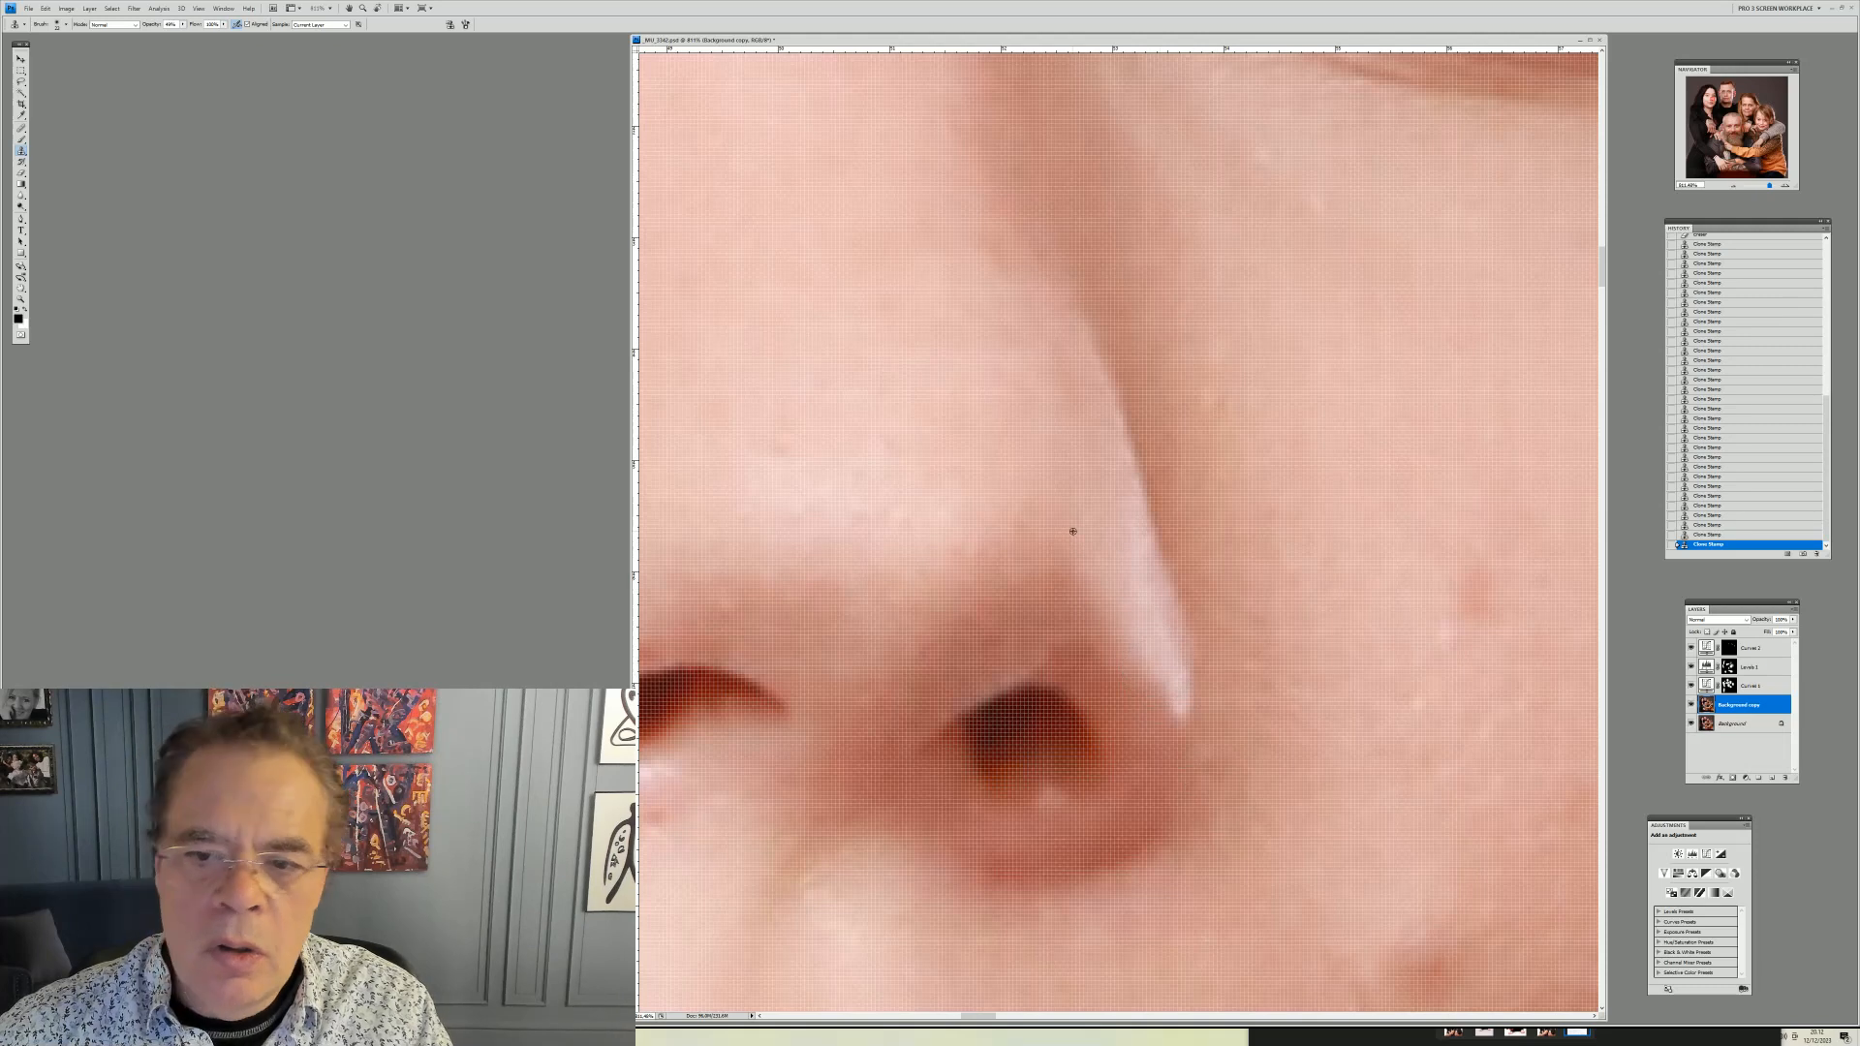
left_click(1081, 475, "alt")
left_click(1127, 555)
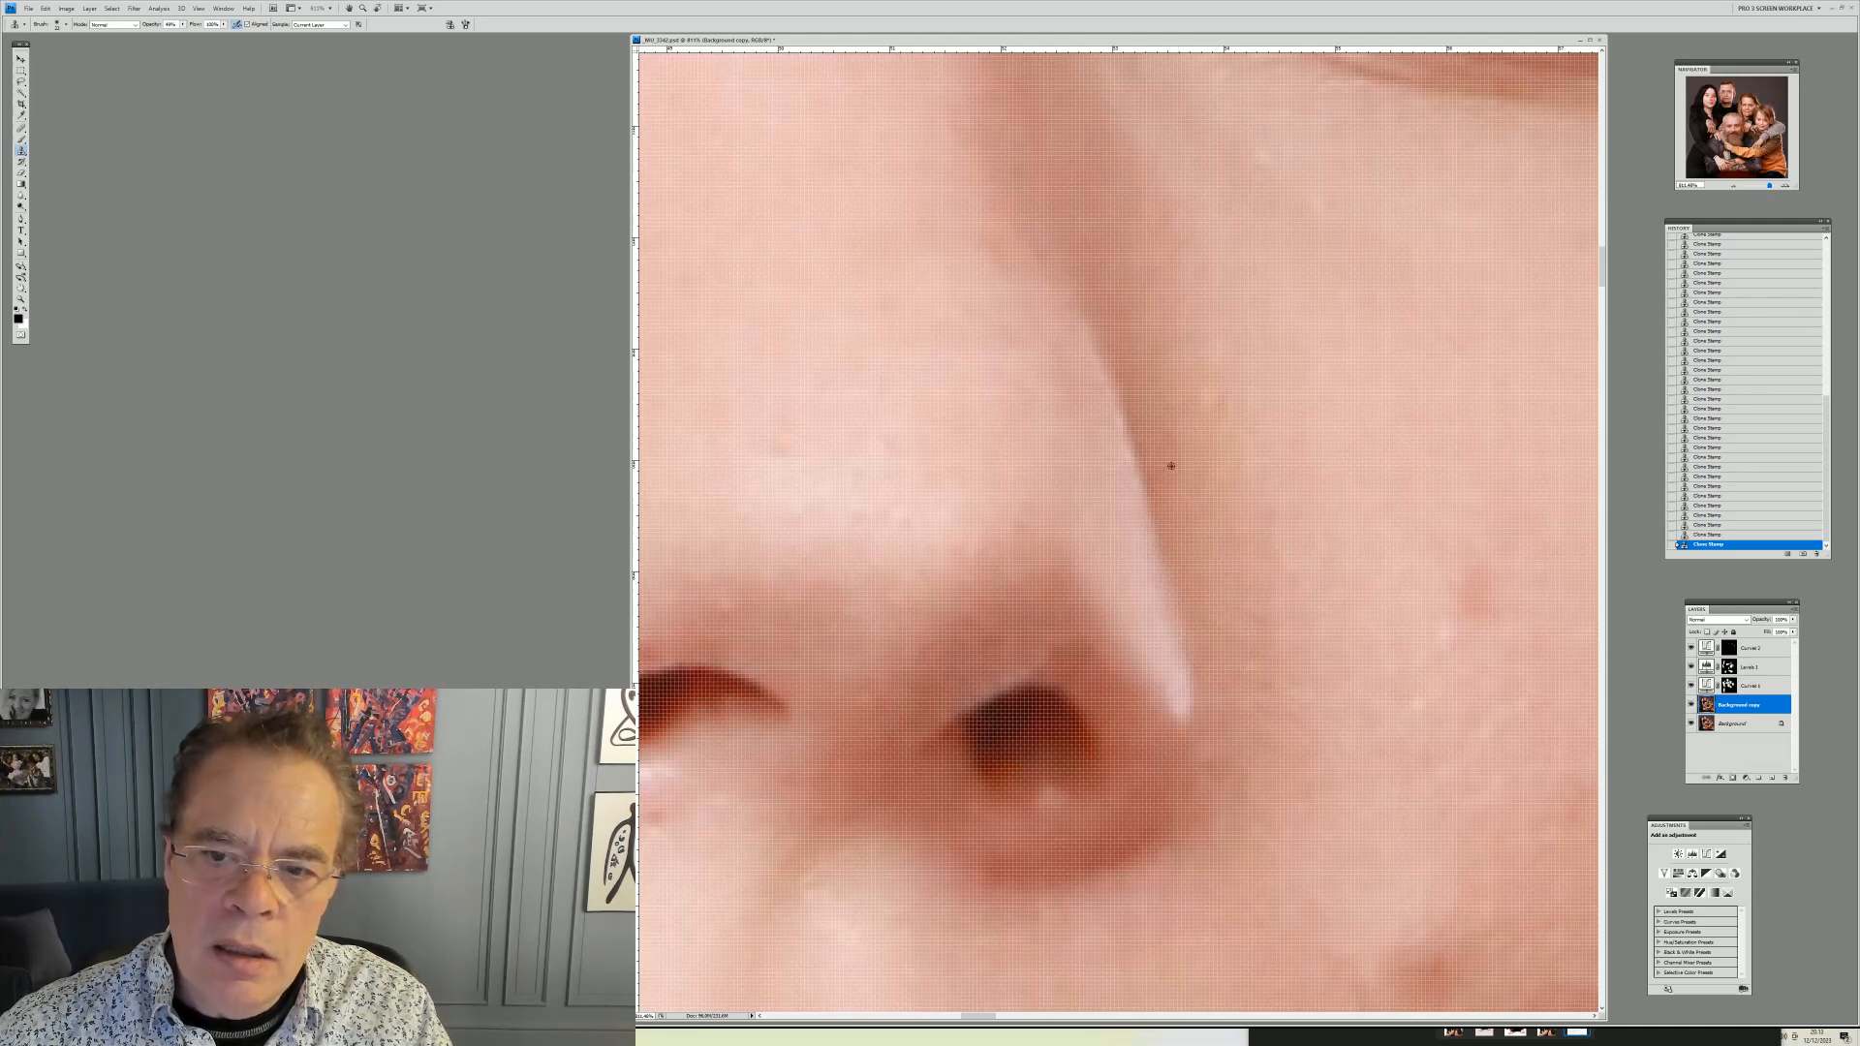
Clone along the side of the nose bridge to smooth the retouched edge
left_click_drag(1182, 521, 1061, 266)
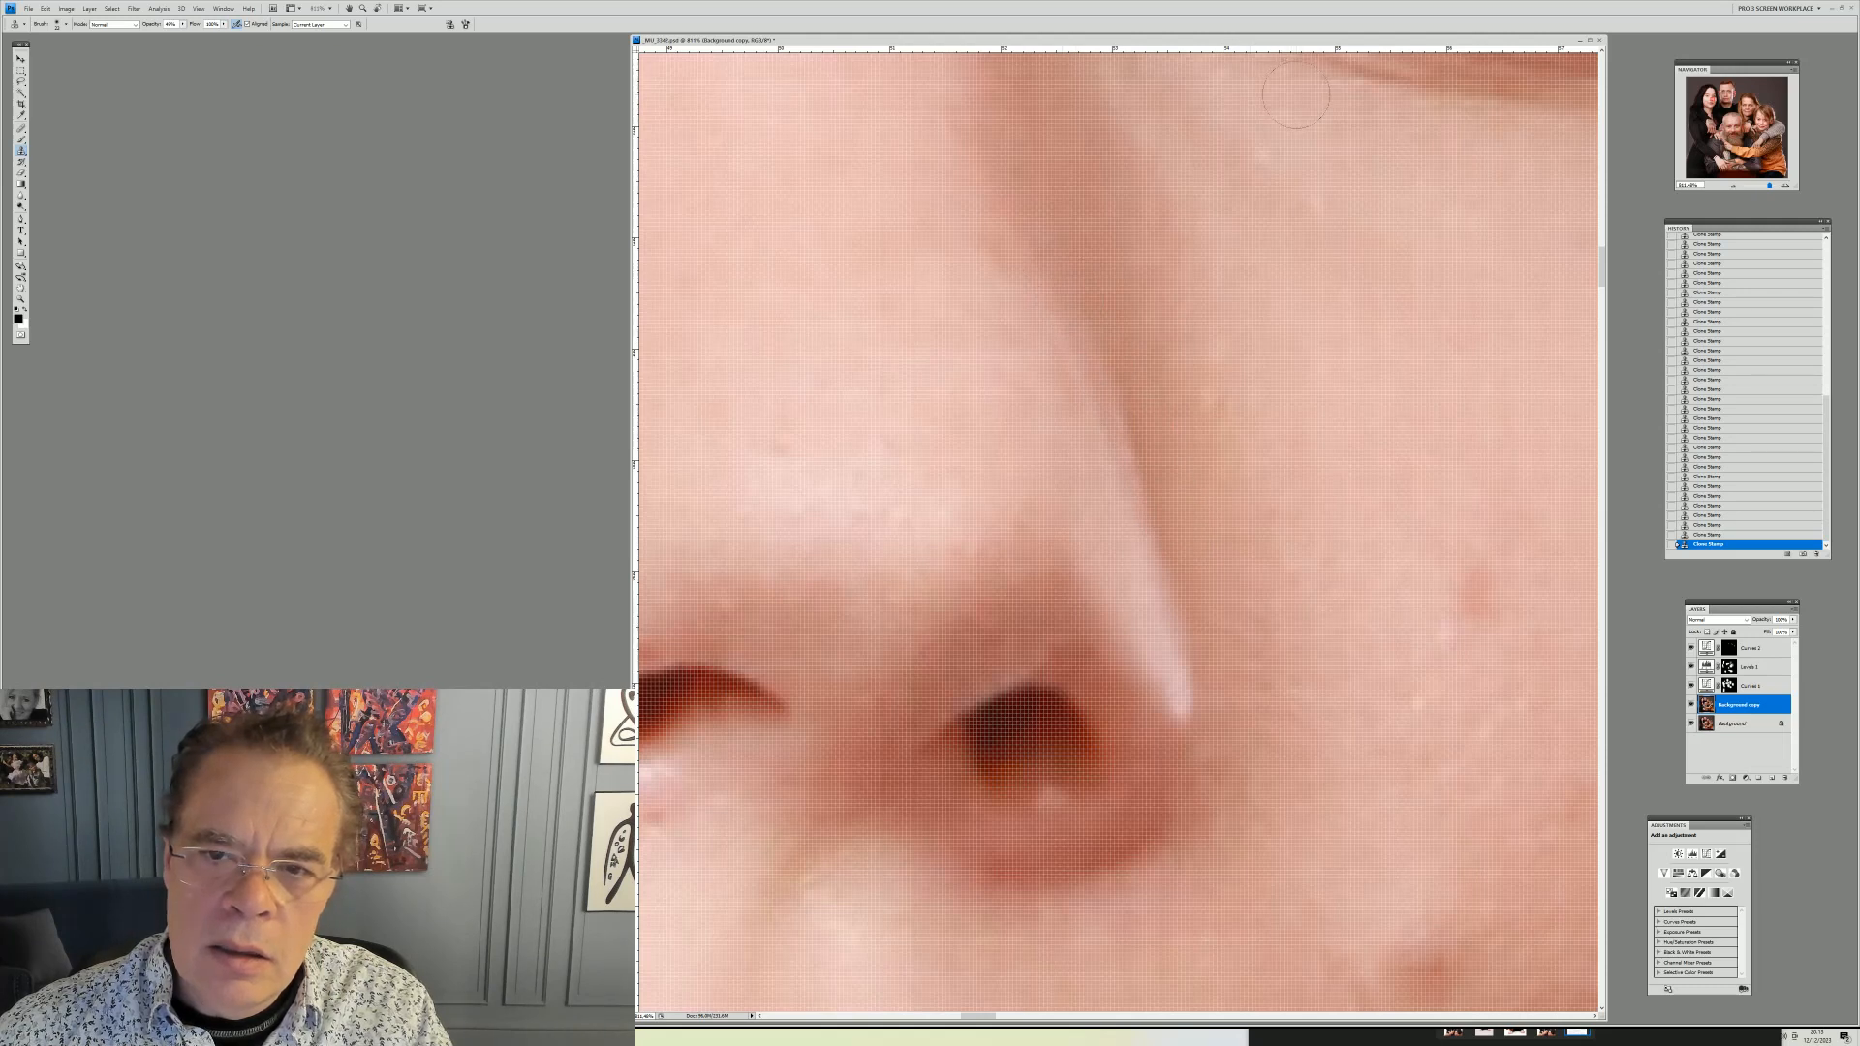
left_click(1191, 274, "alt")
mouse_move(1158, 356)
left_mouse_down()
mouse_move(1196, 461)
mouse_move(1109, 300)
mouse_move(1183, 500)
left_mouse_up()
left_click(1142, 340, "alt")
left_click_drag(1132, 376, 1195, 526)
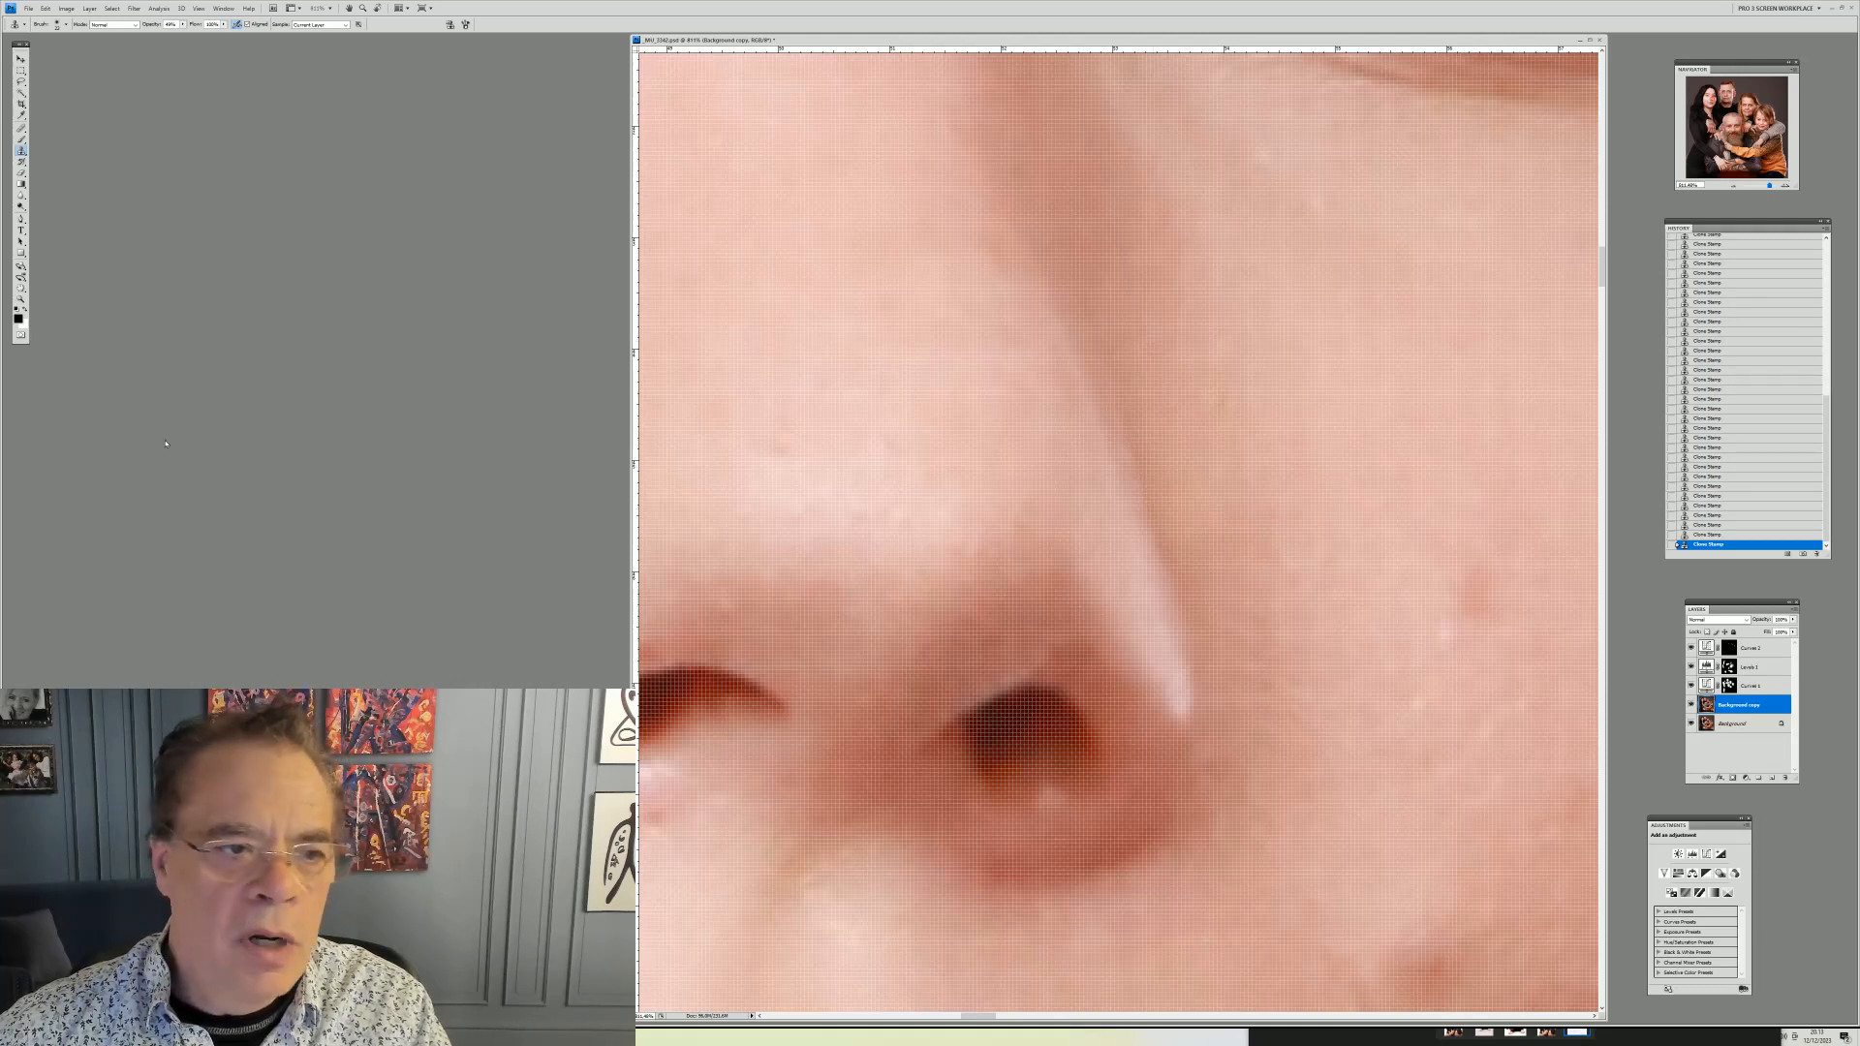
Zoom back to the young woman's face and toggle the Background copy layer's visibility repeatedly to compare the retouching
left_click(21, 299)
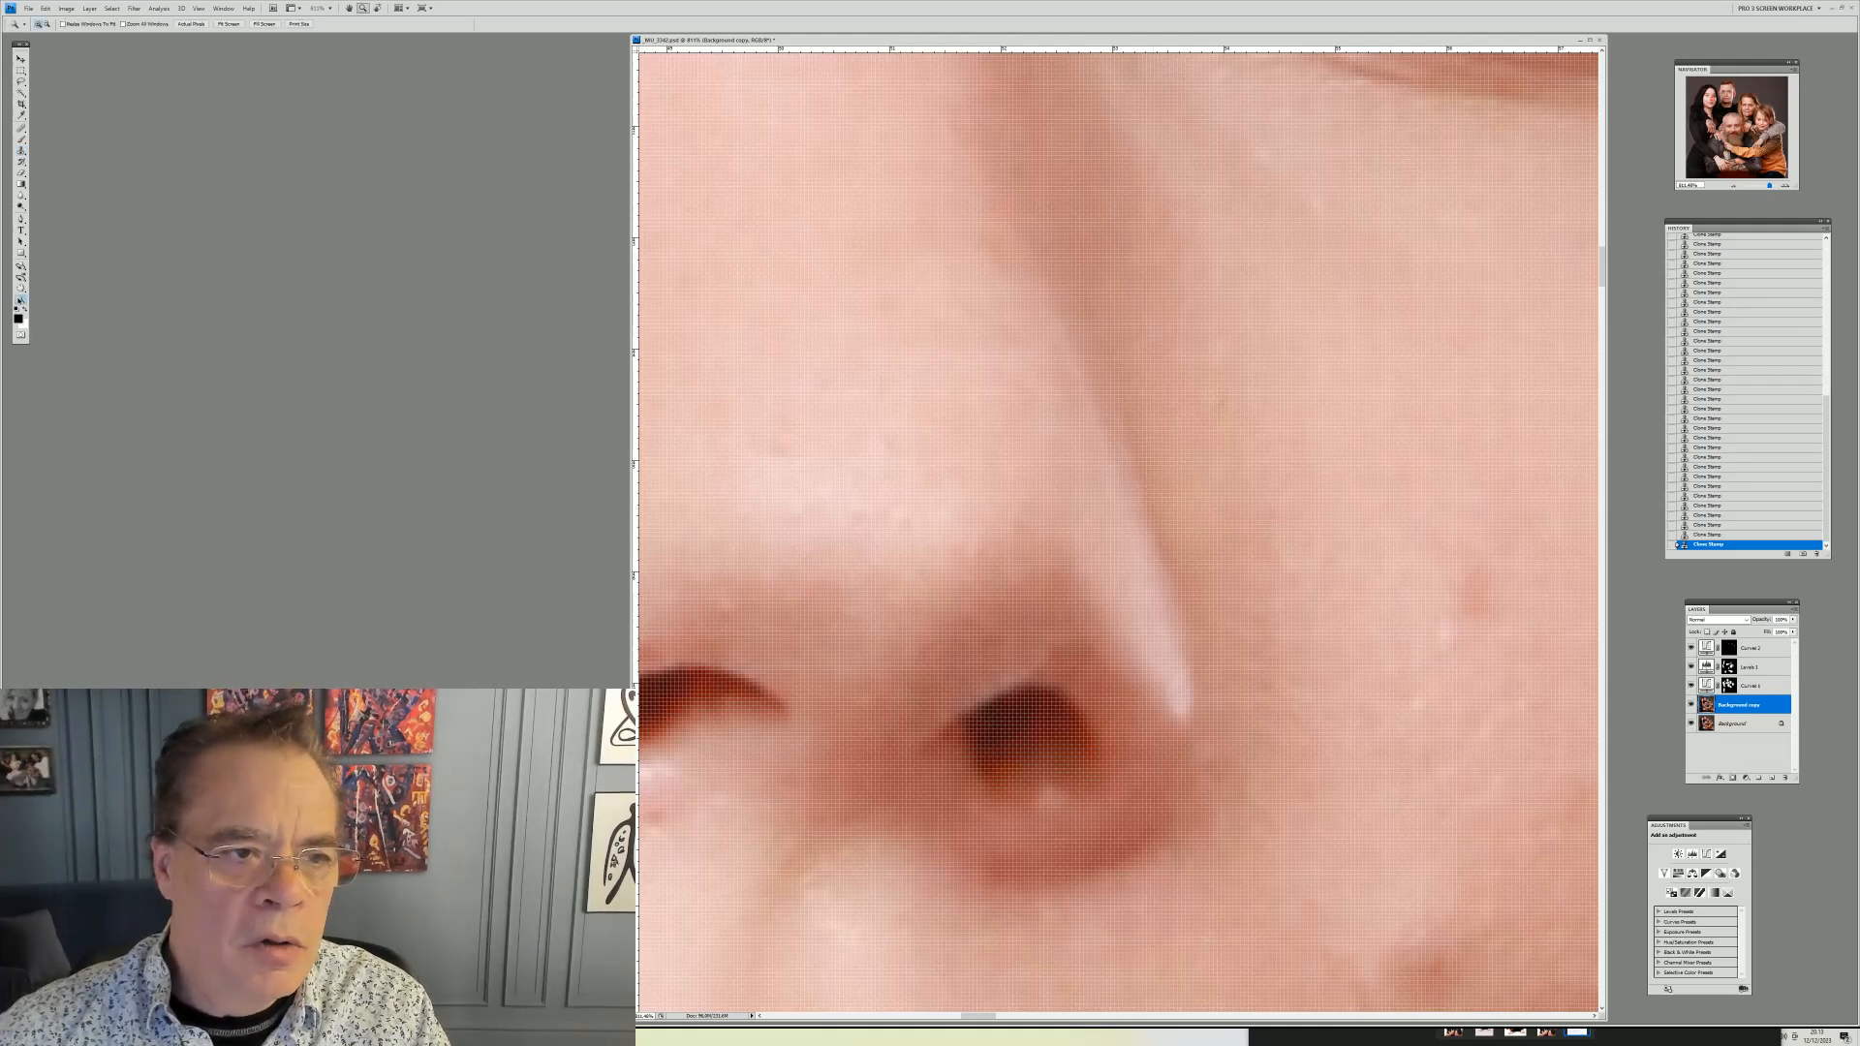
right_click(1115, 313)
left_click(1147, 328)
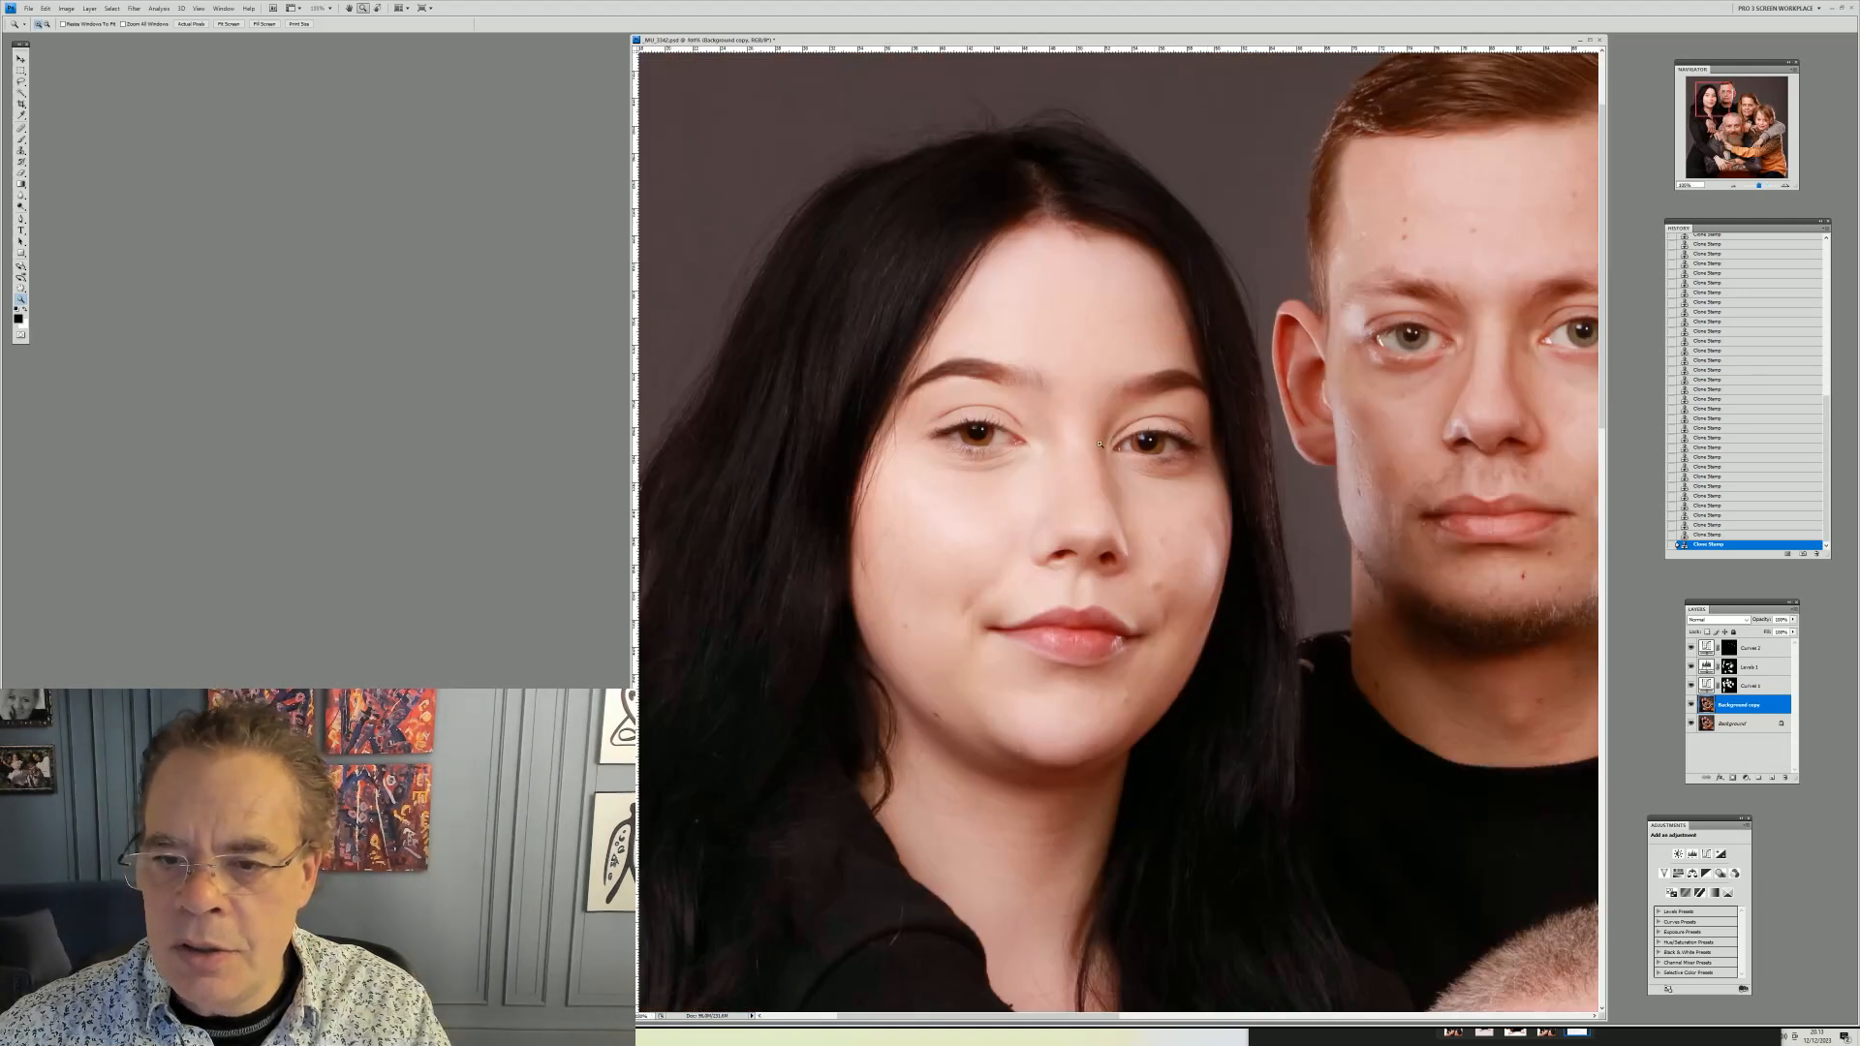
left_click_drag(1184, 706, 1210, 734)
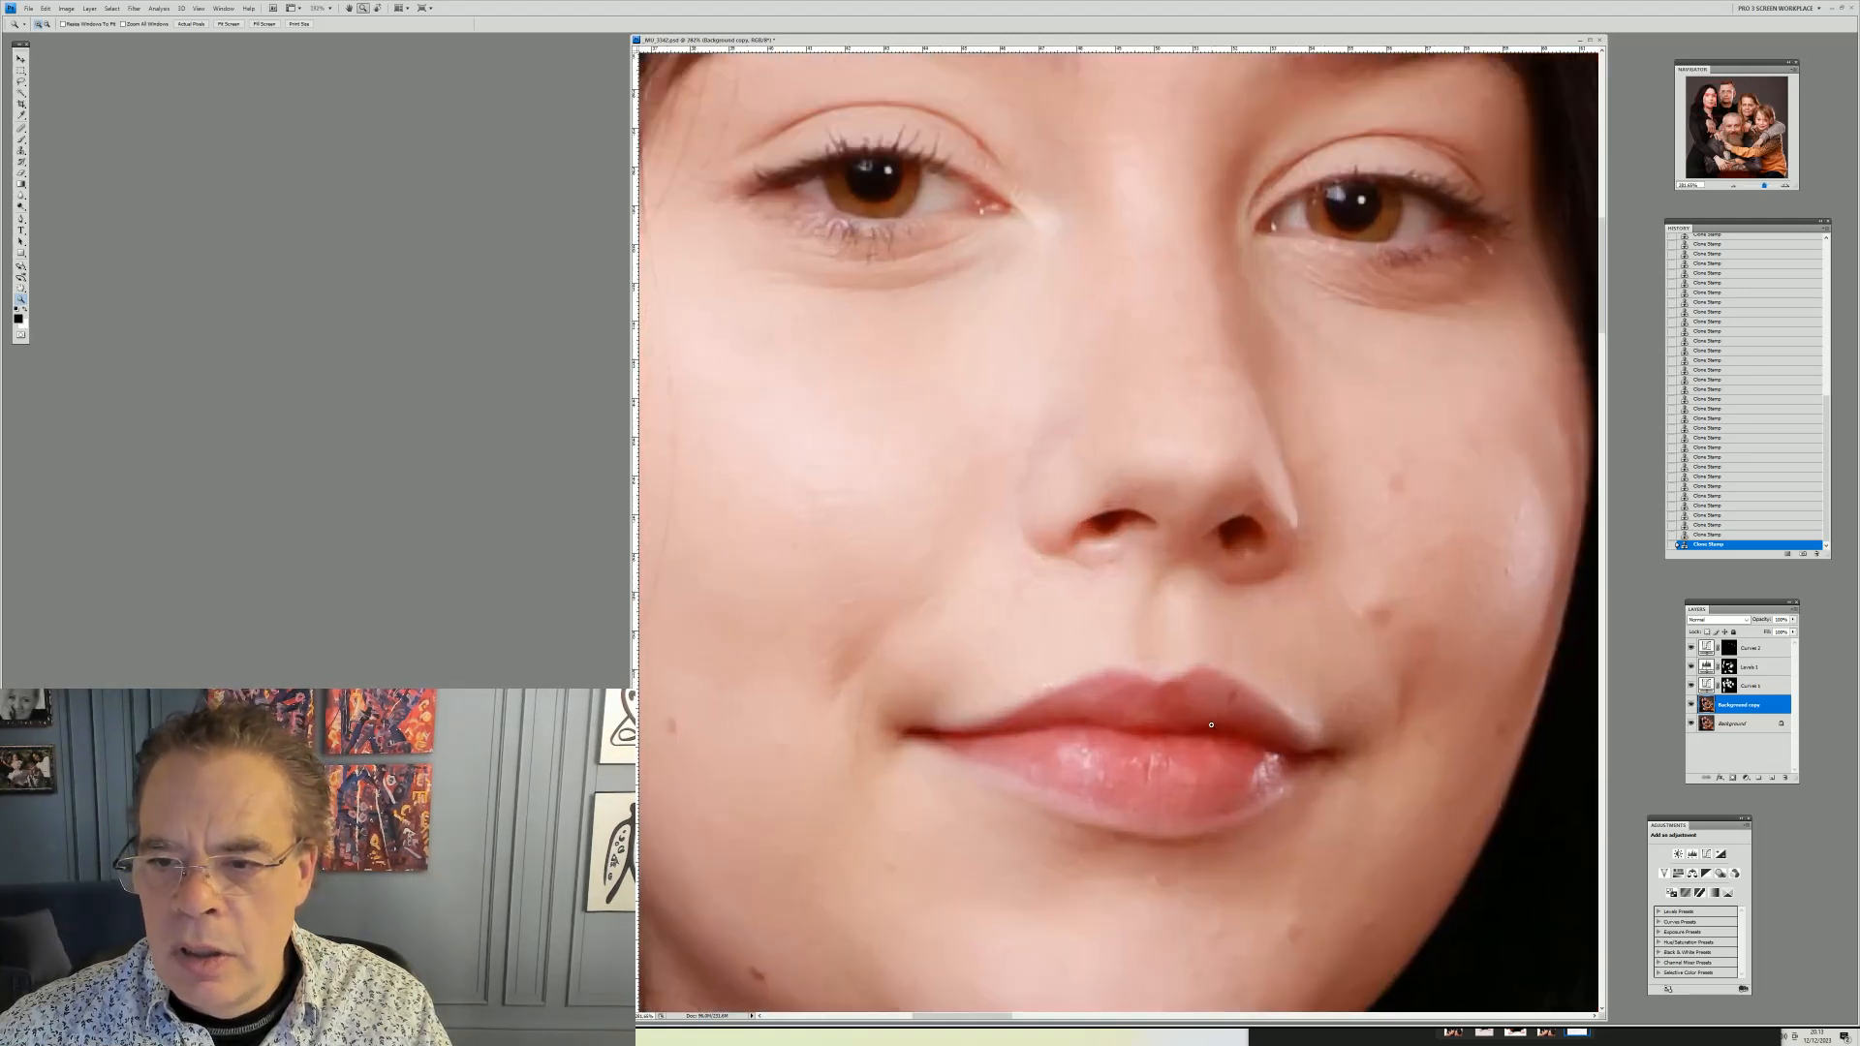
left_click(1692, 705)
left_click(1692, 705)
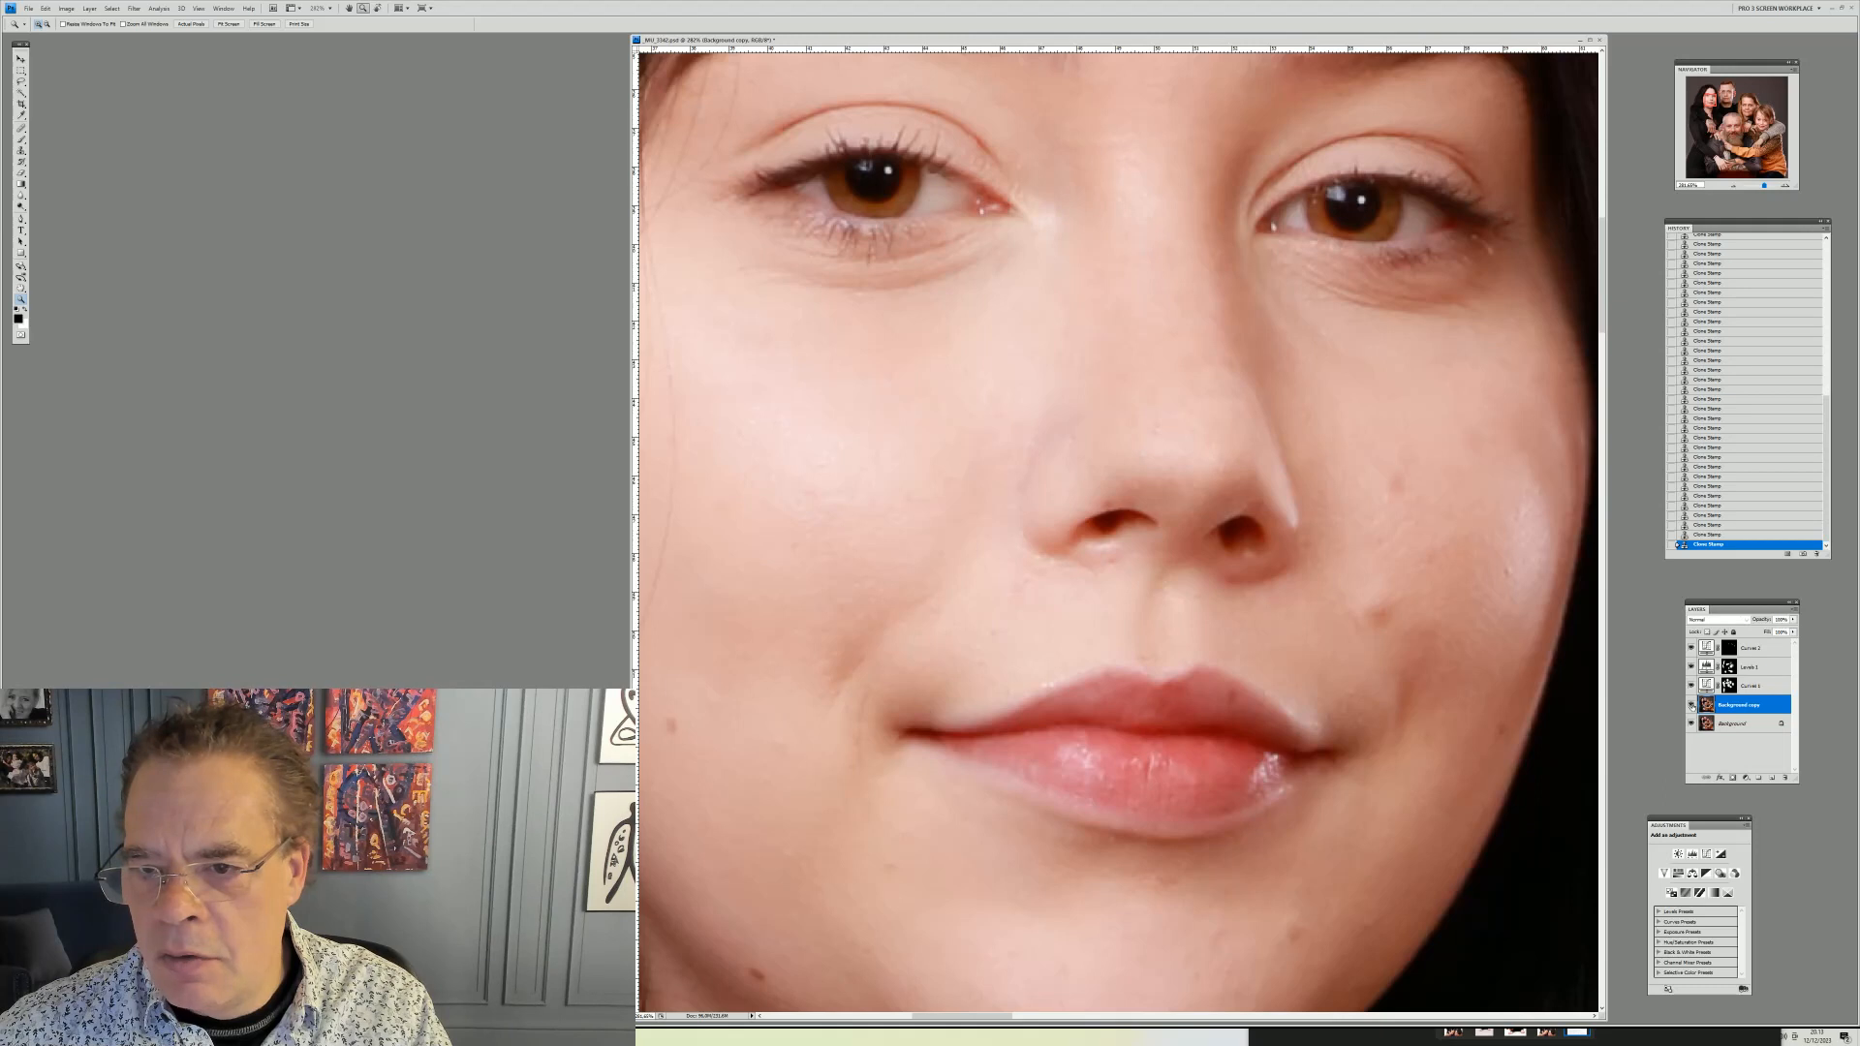
left_click(1692, 705)
left_click(1692, 705)
left_click(1692, 705)
left_click(1692, 705)
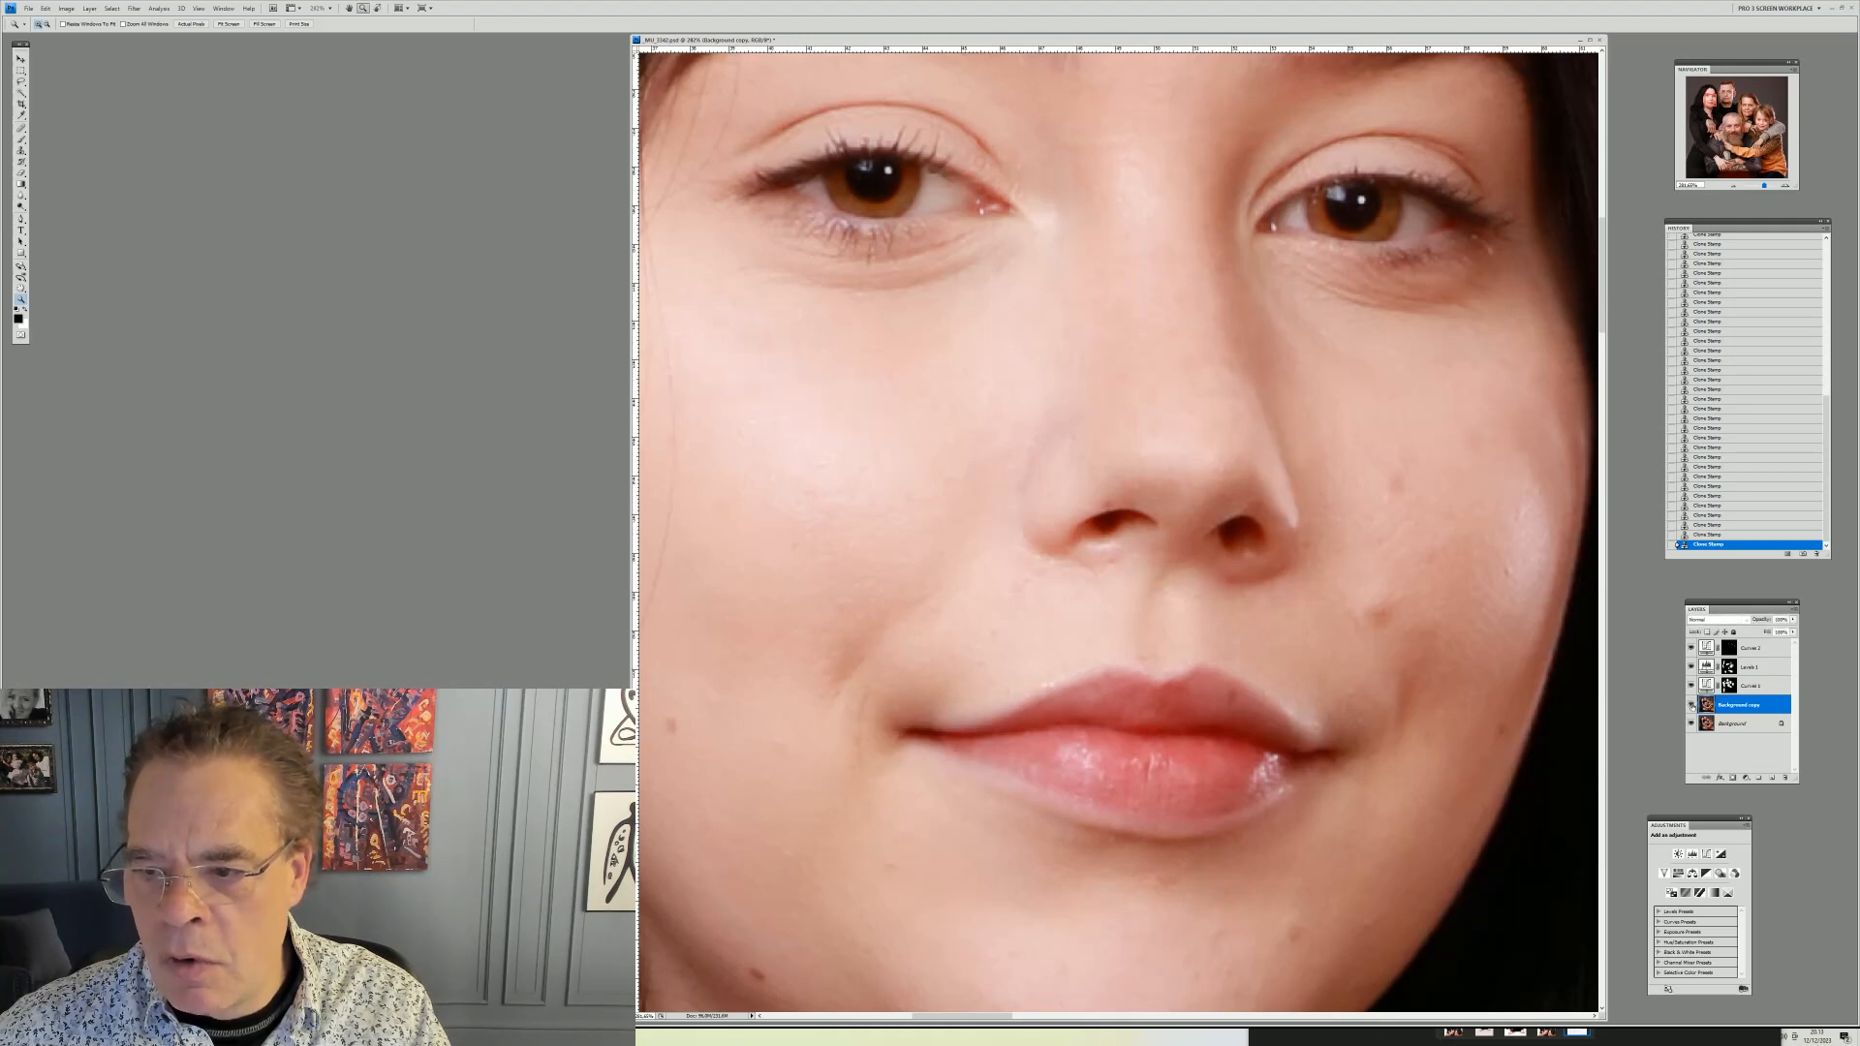
left_click(1692, 705)
left_click(1692, 705)
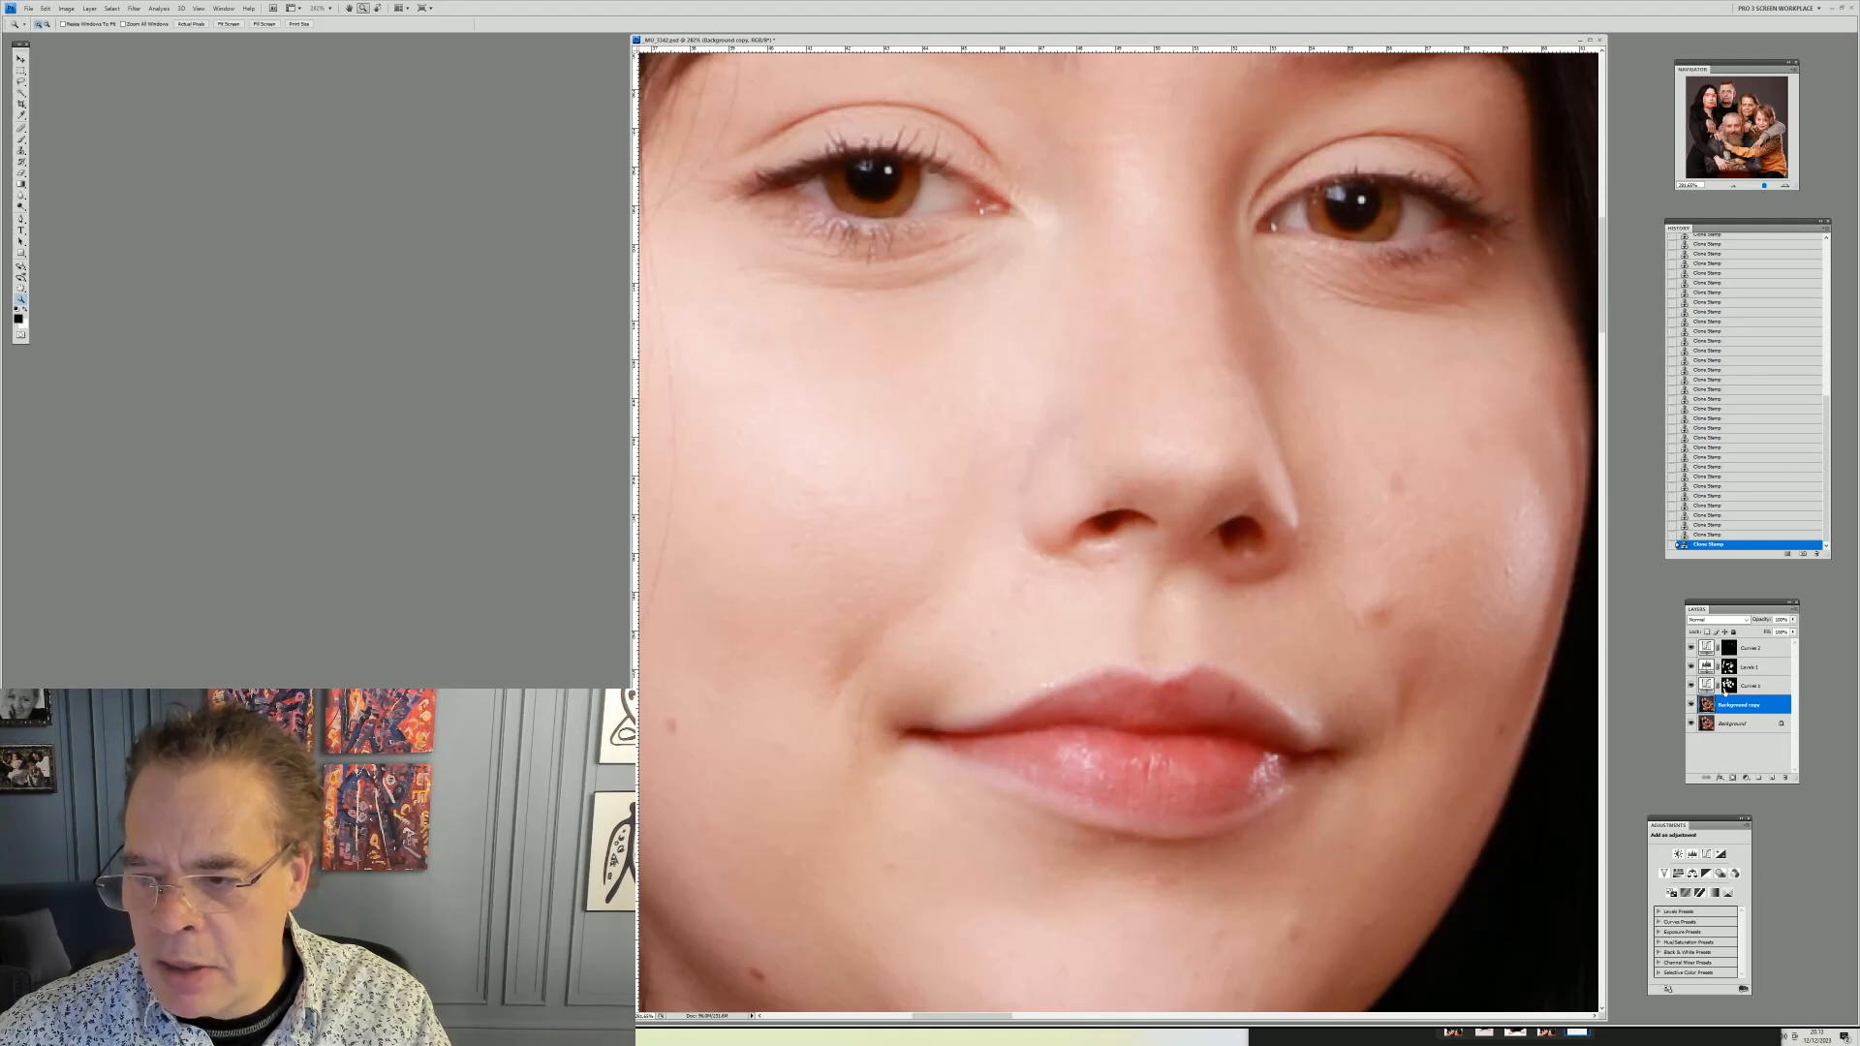
Add a layer mask to the Background copy layer and paint on it with the Brush to restore the nose highlight
left_click(1733, 778)
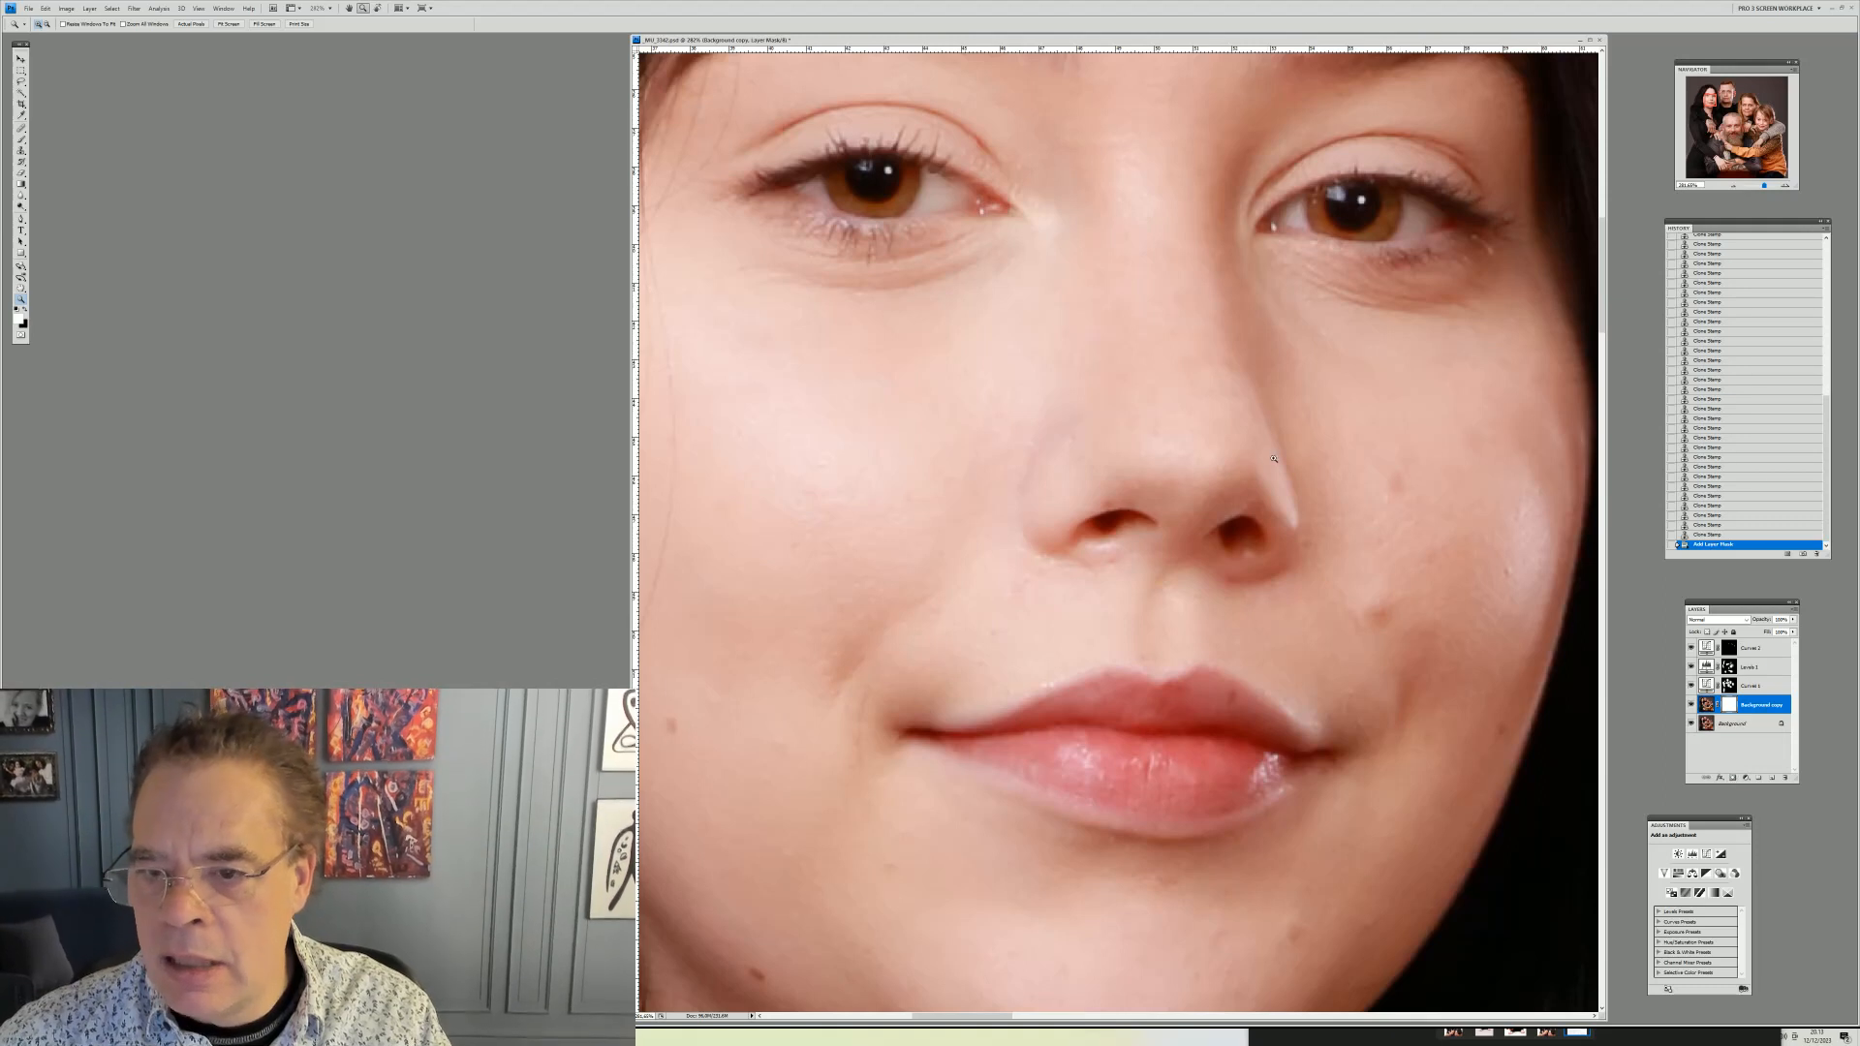
left_click(21, 172)
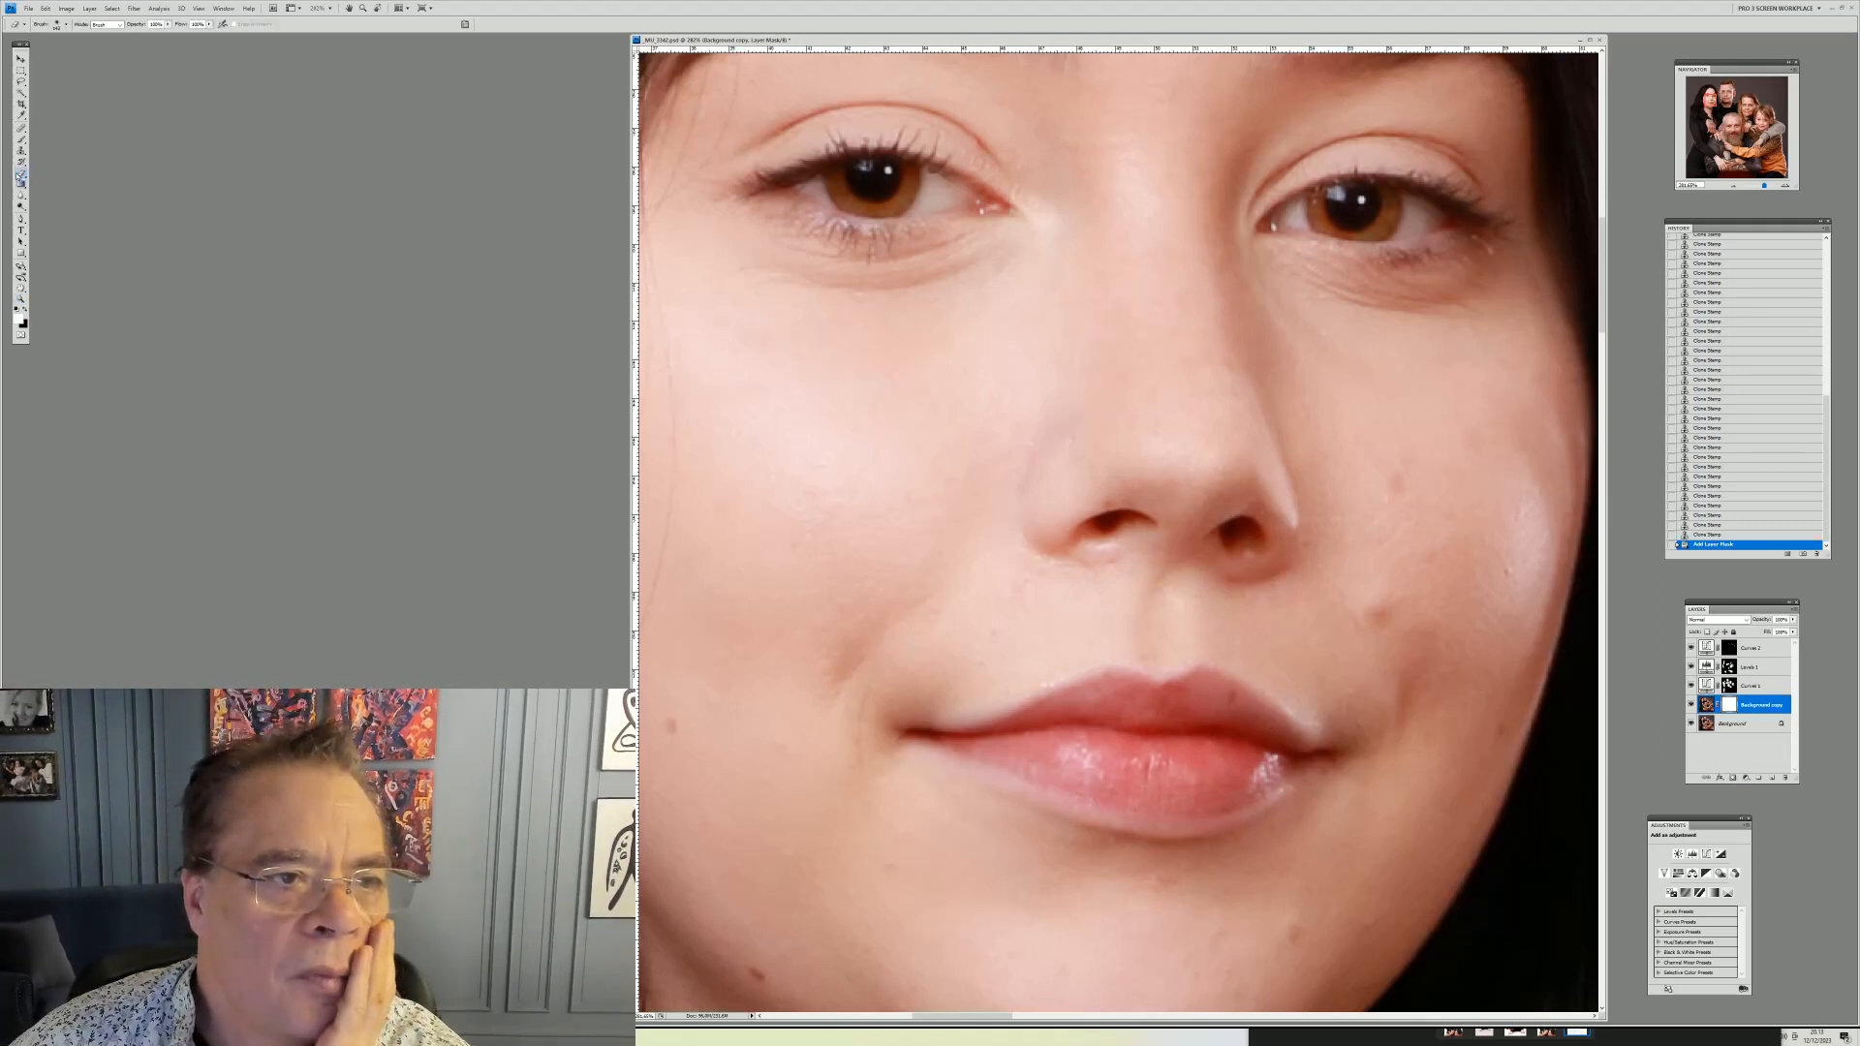
right_click(1360, 467)
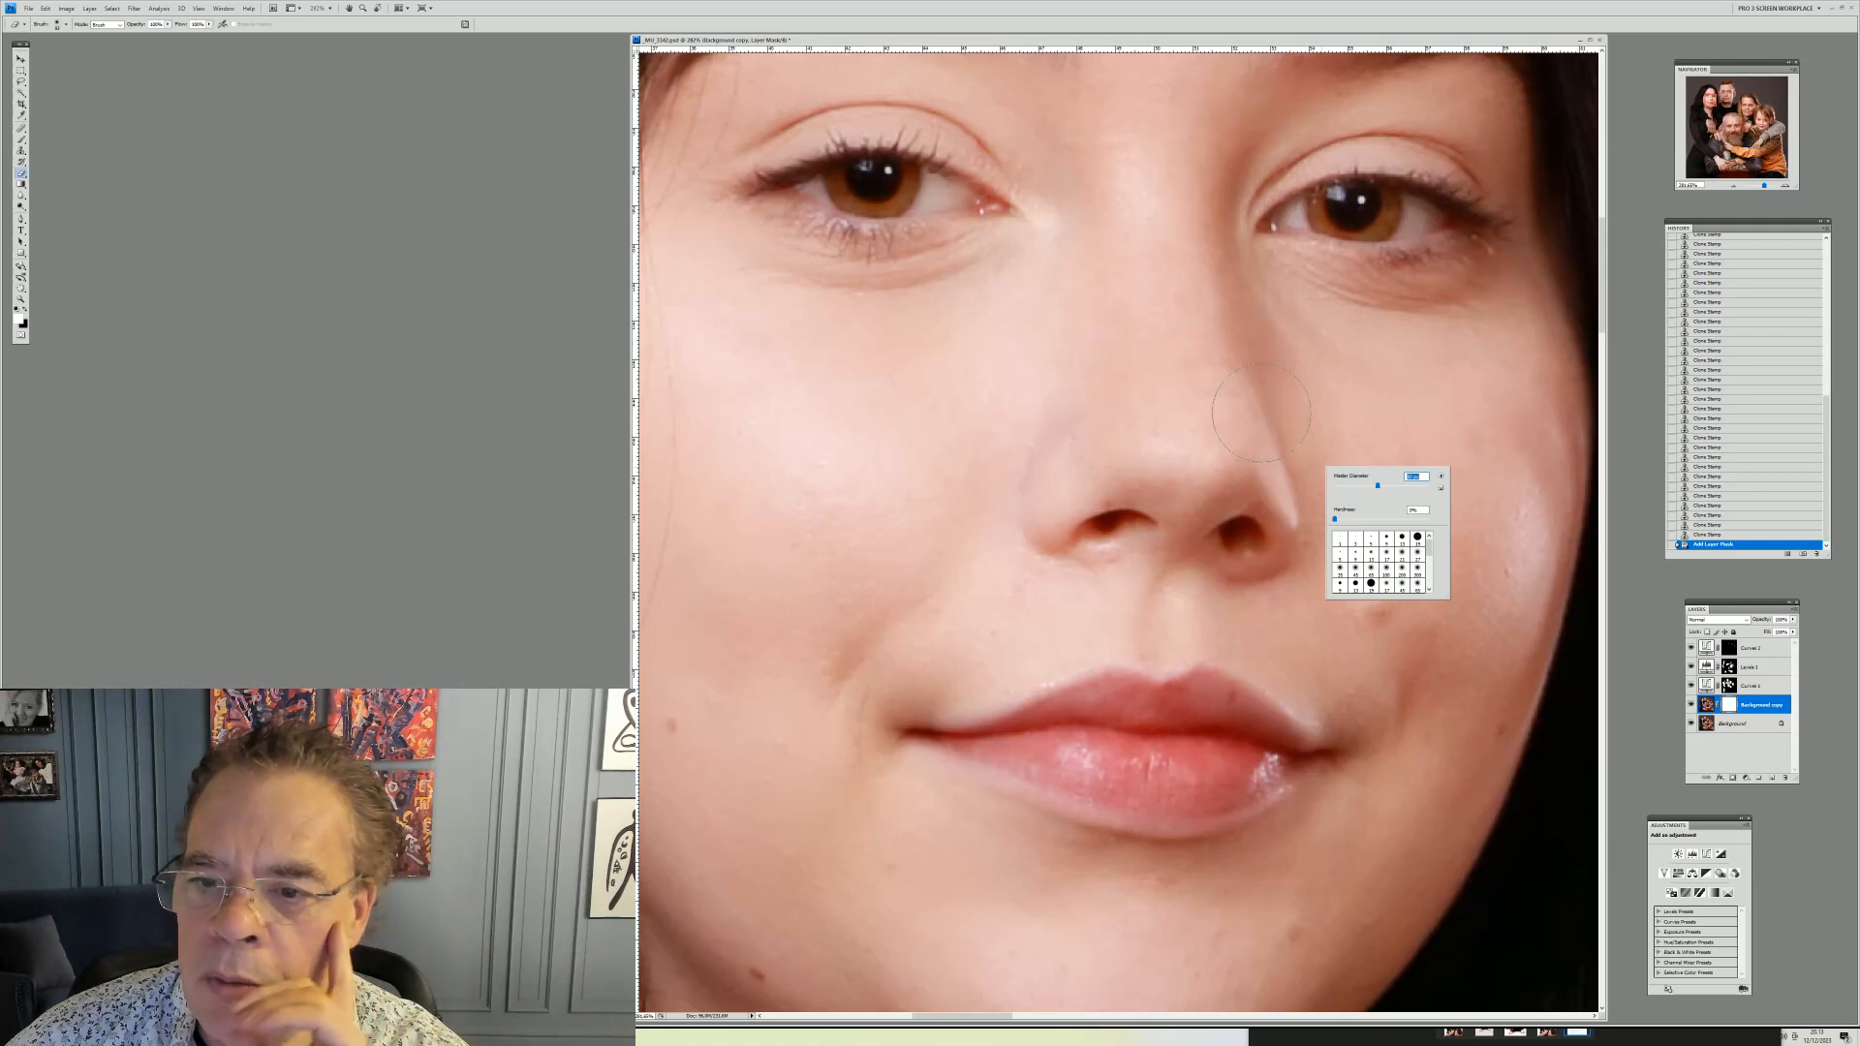
left_click_drag(1261, 414, 1279, 513)
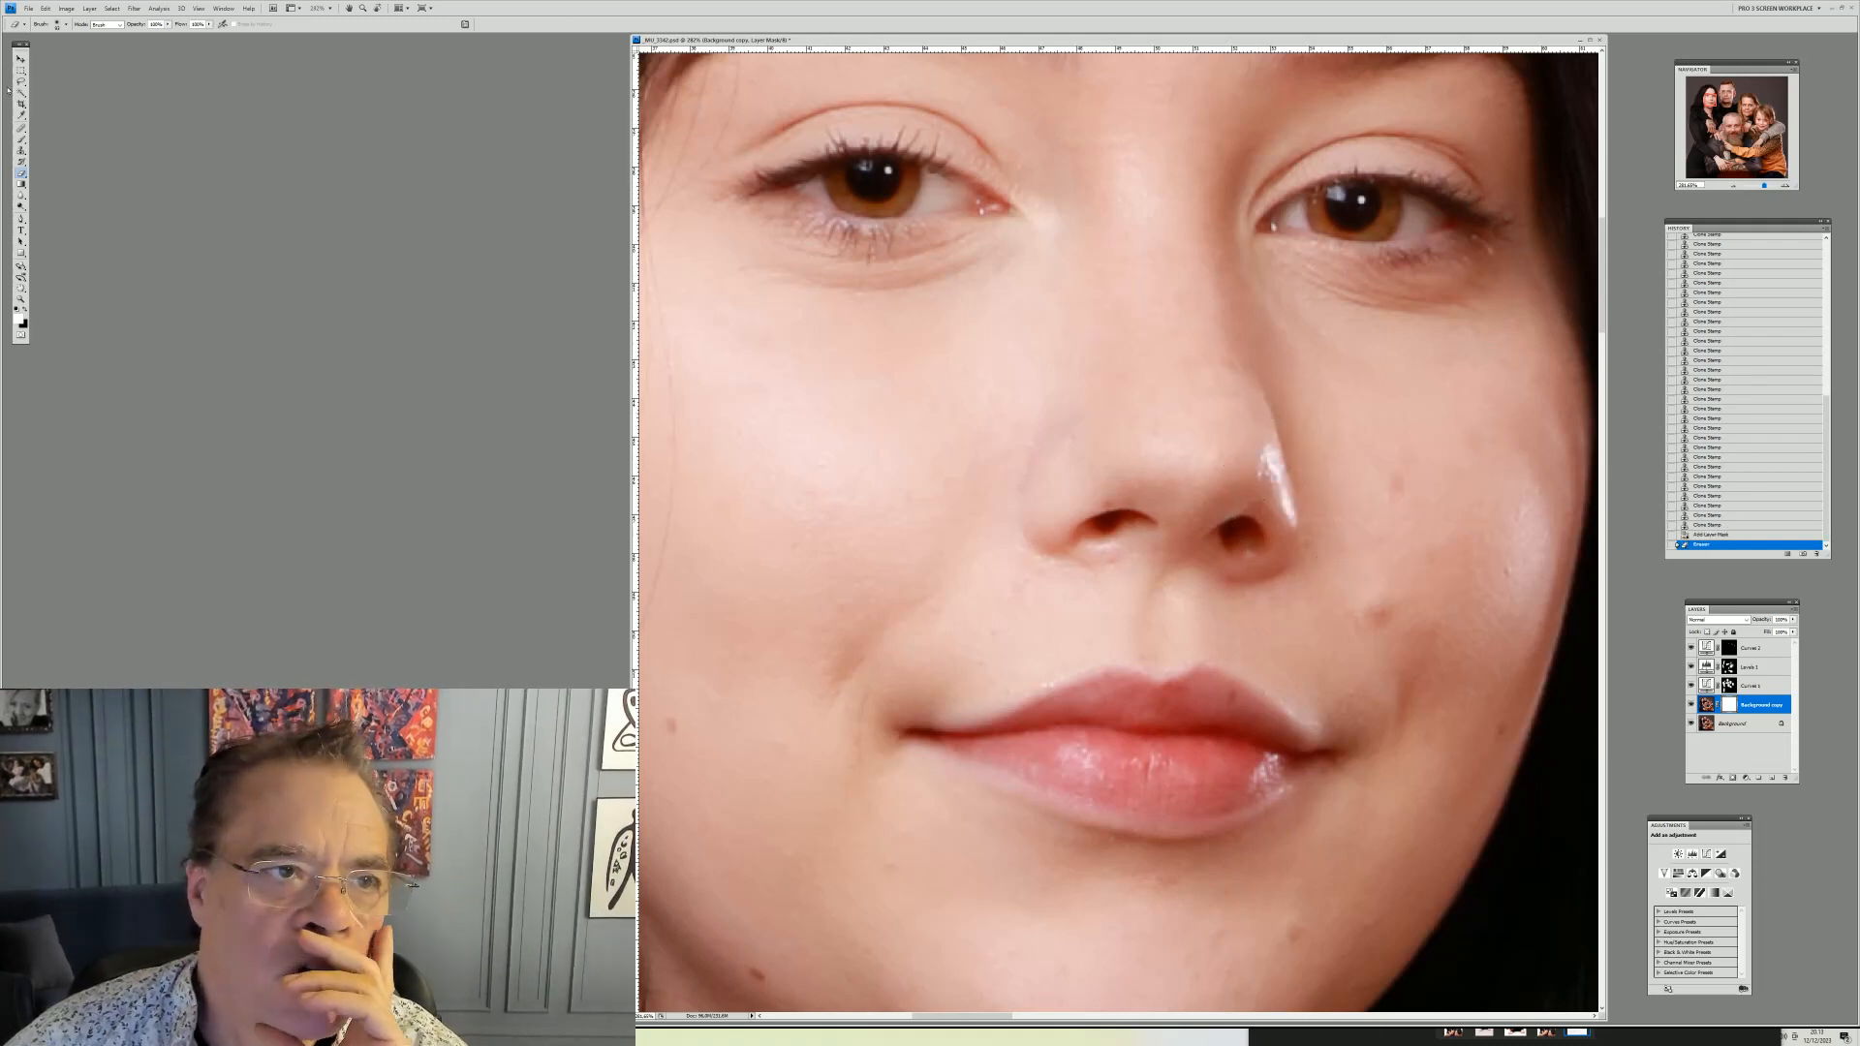
Use Fade to lower the opacity of the brush stroke on the mask
left_click(45, 8)
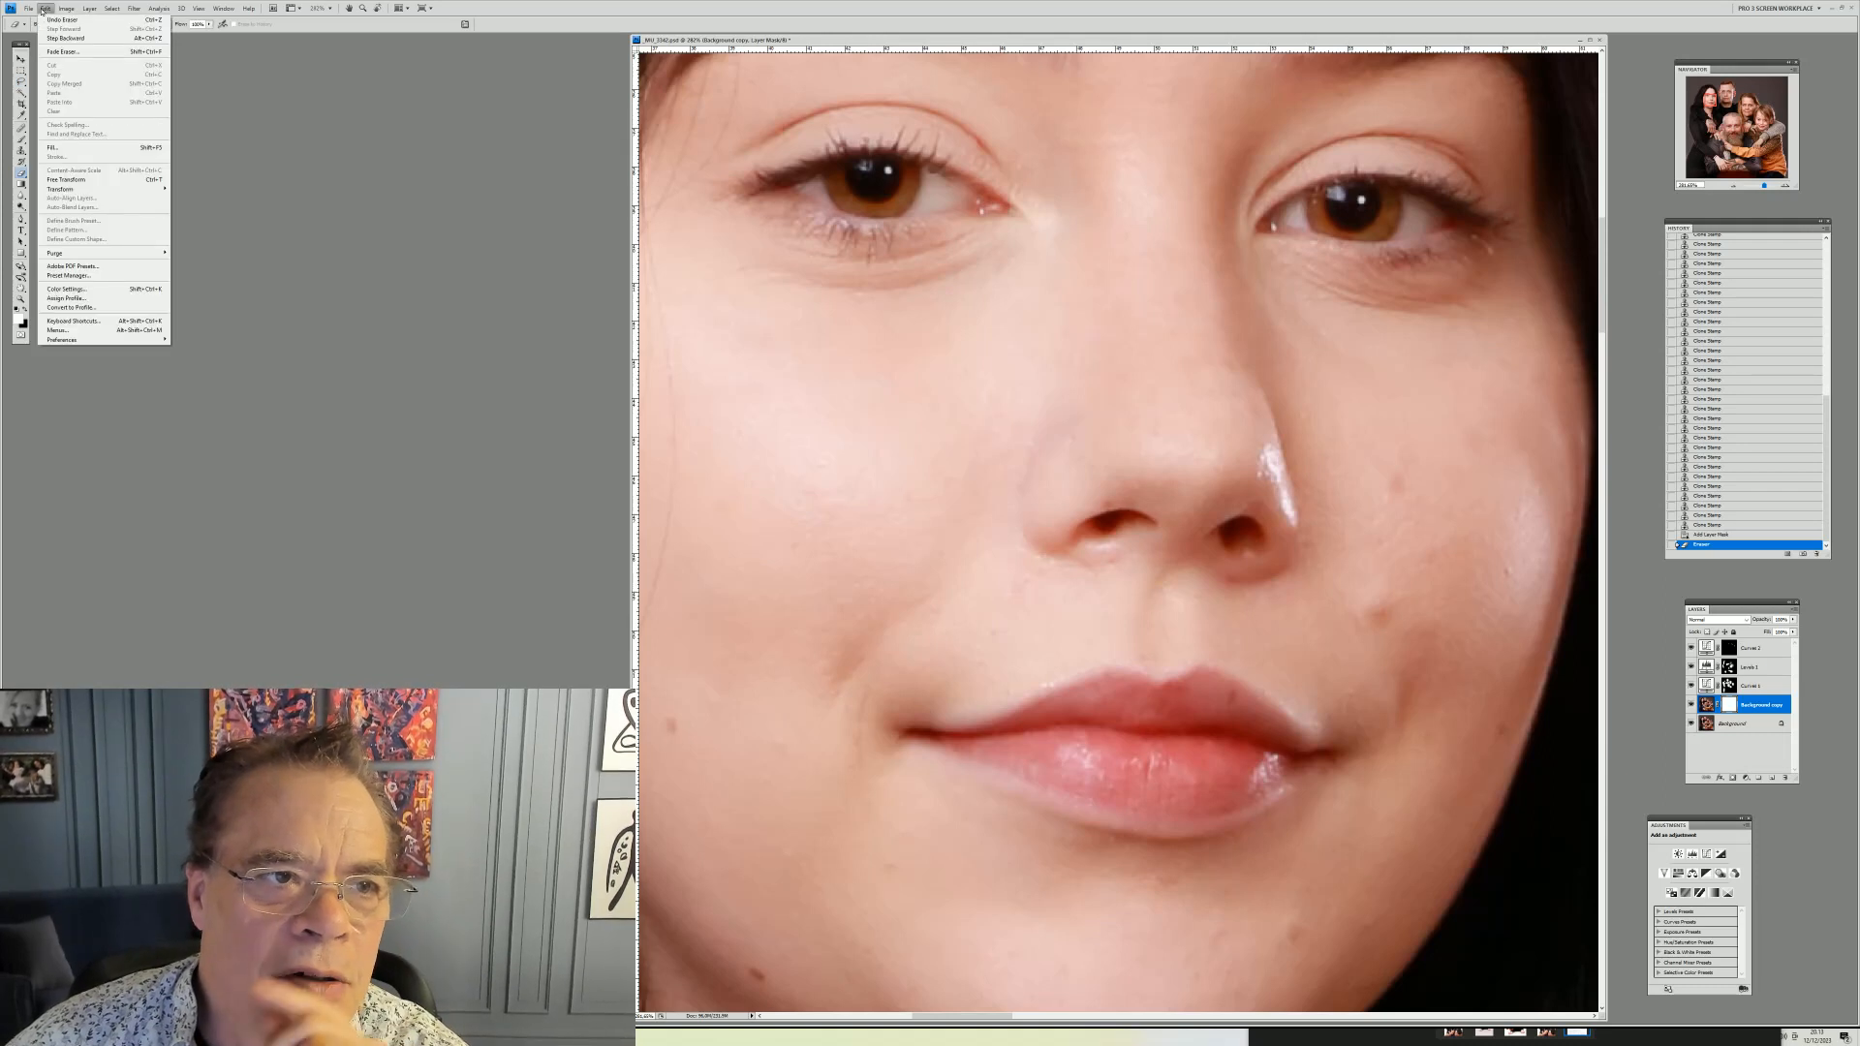
left_click(70, 52)
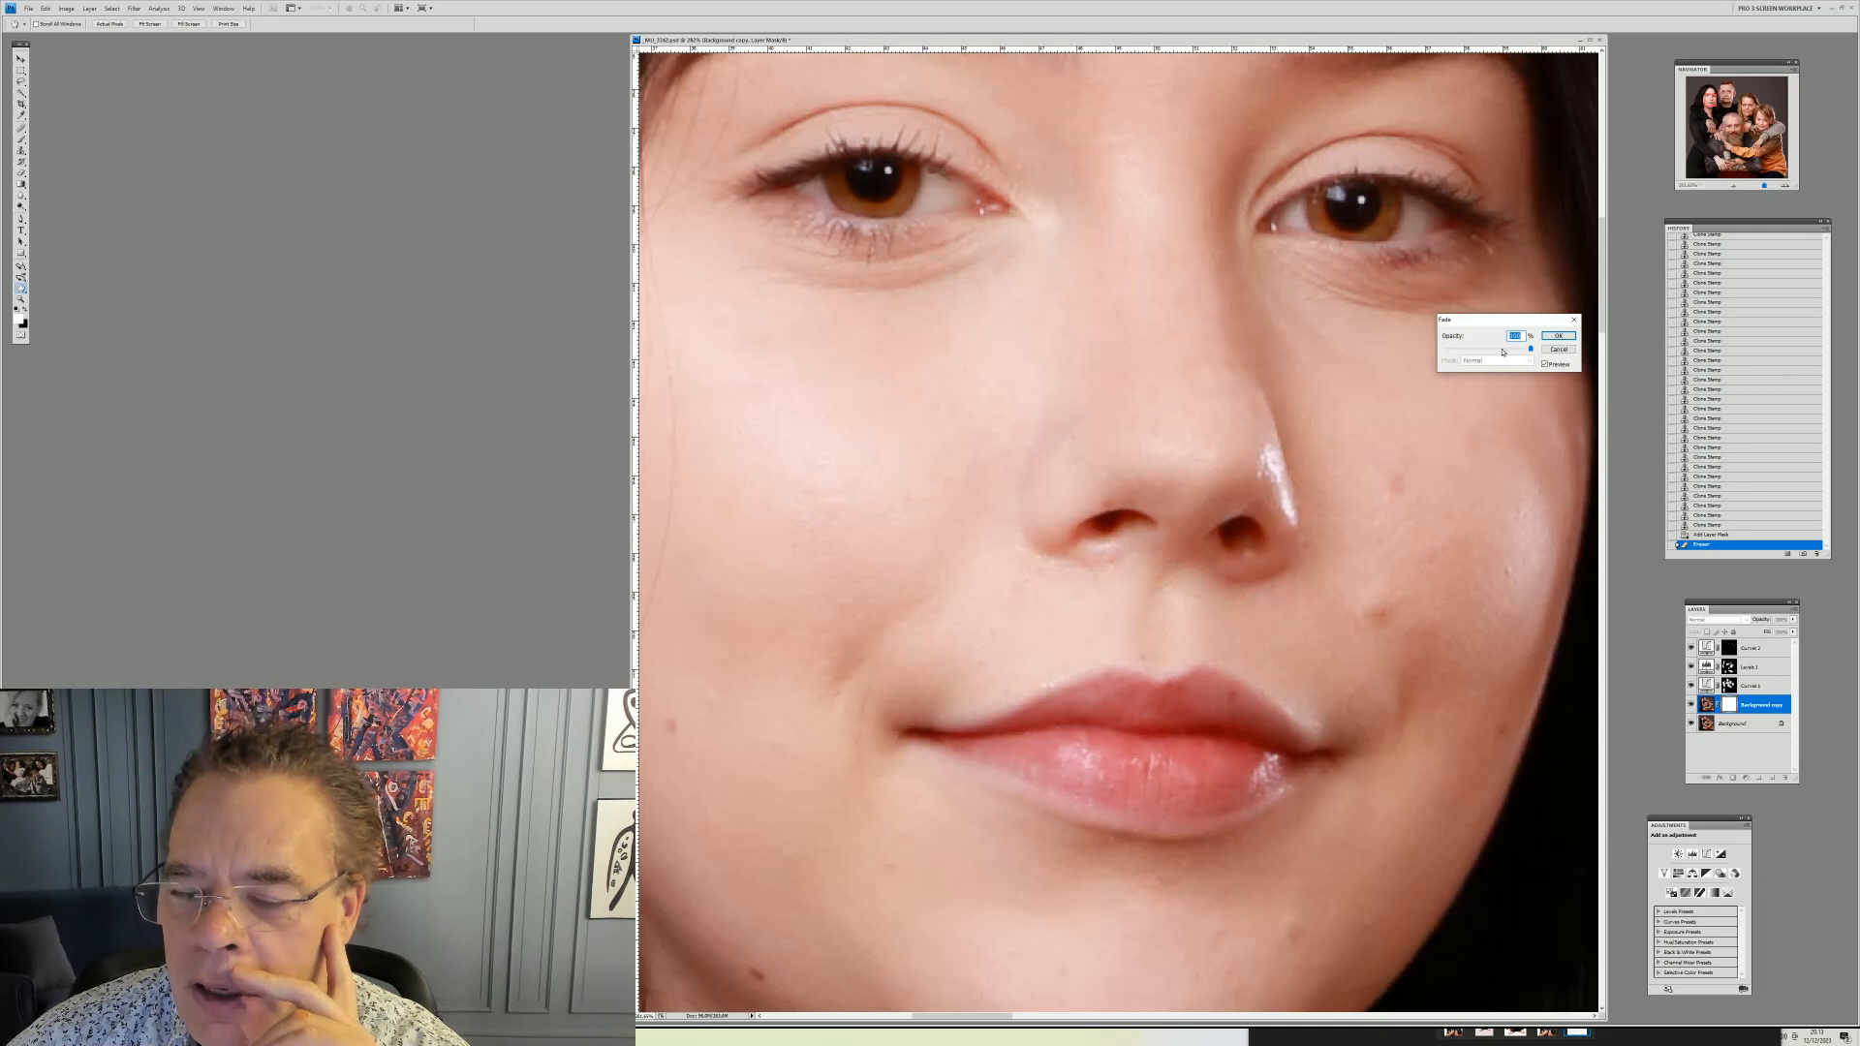
left_click_drag(1529, 350, 1472, 349)
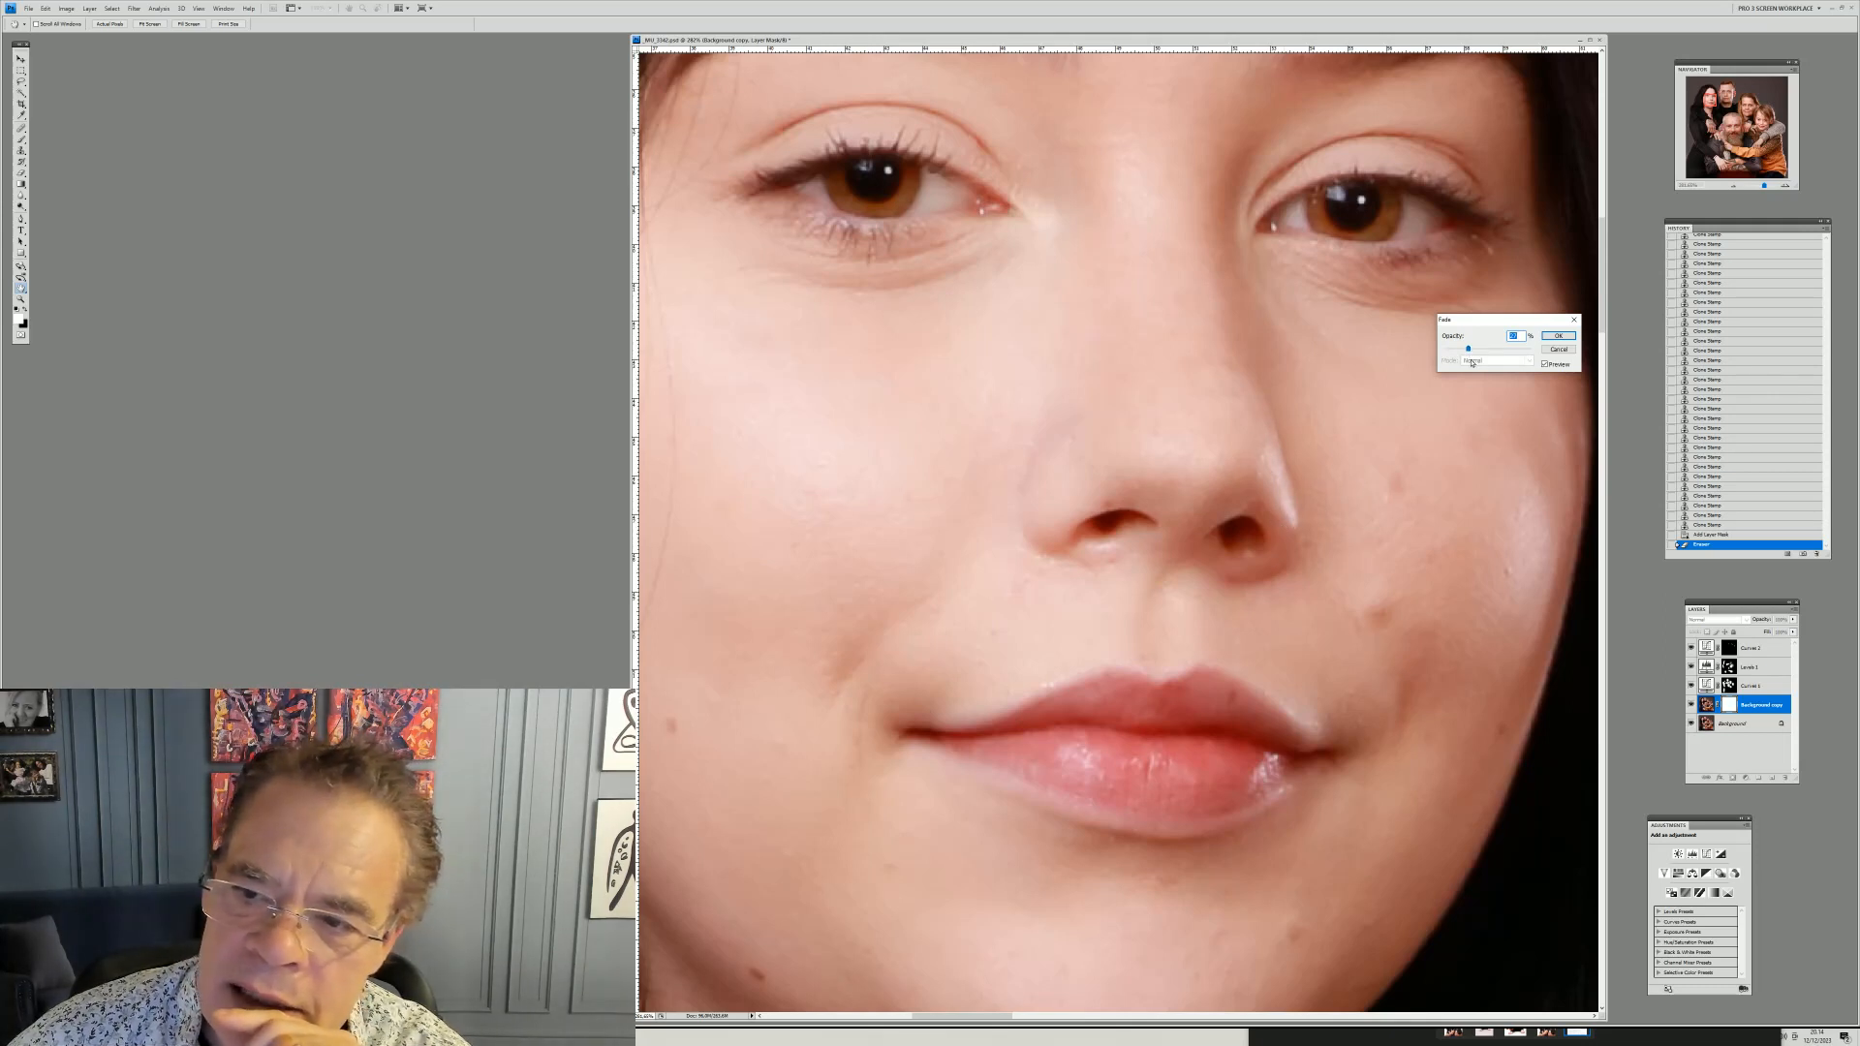
left_click_drag(1483, 353, 1503, 356)
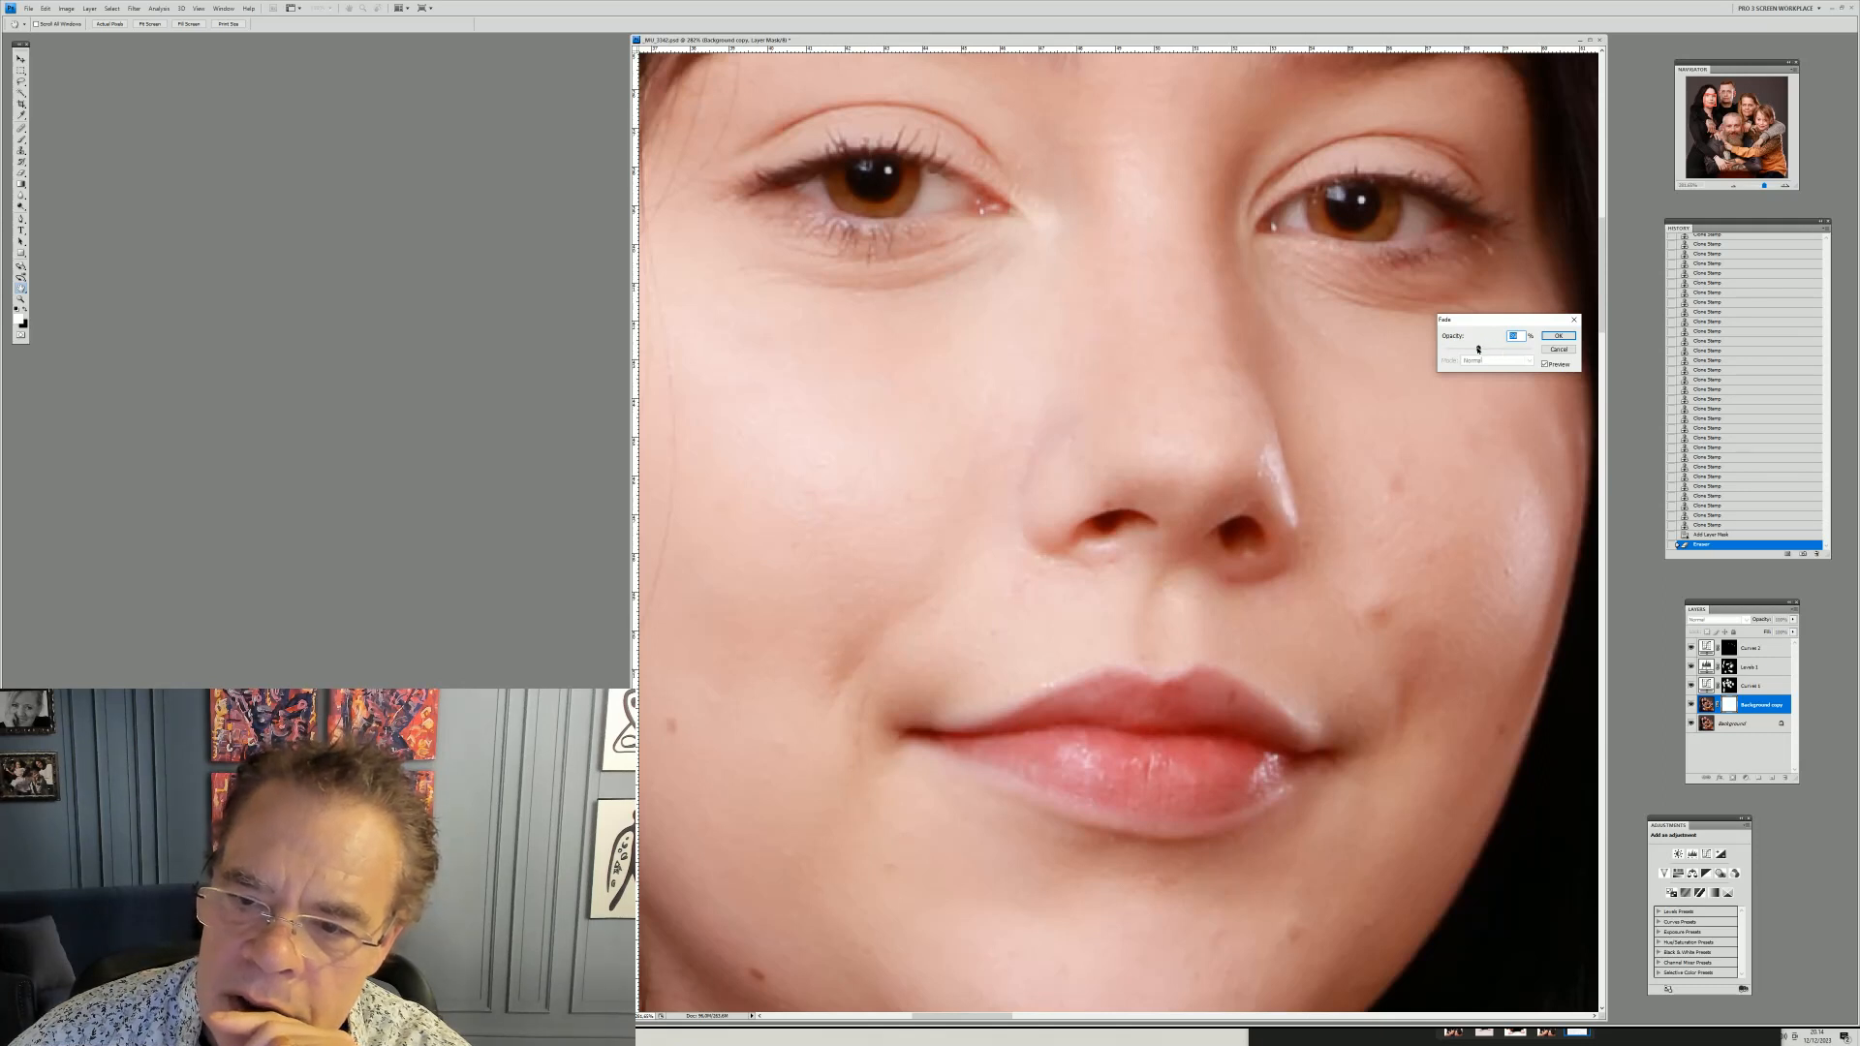
left_click_drag(1475, 350, 1491, 351)
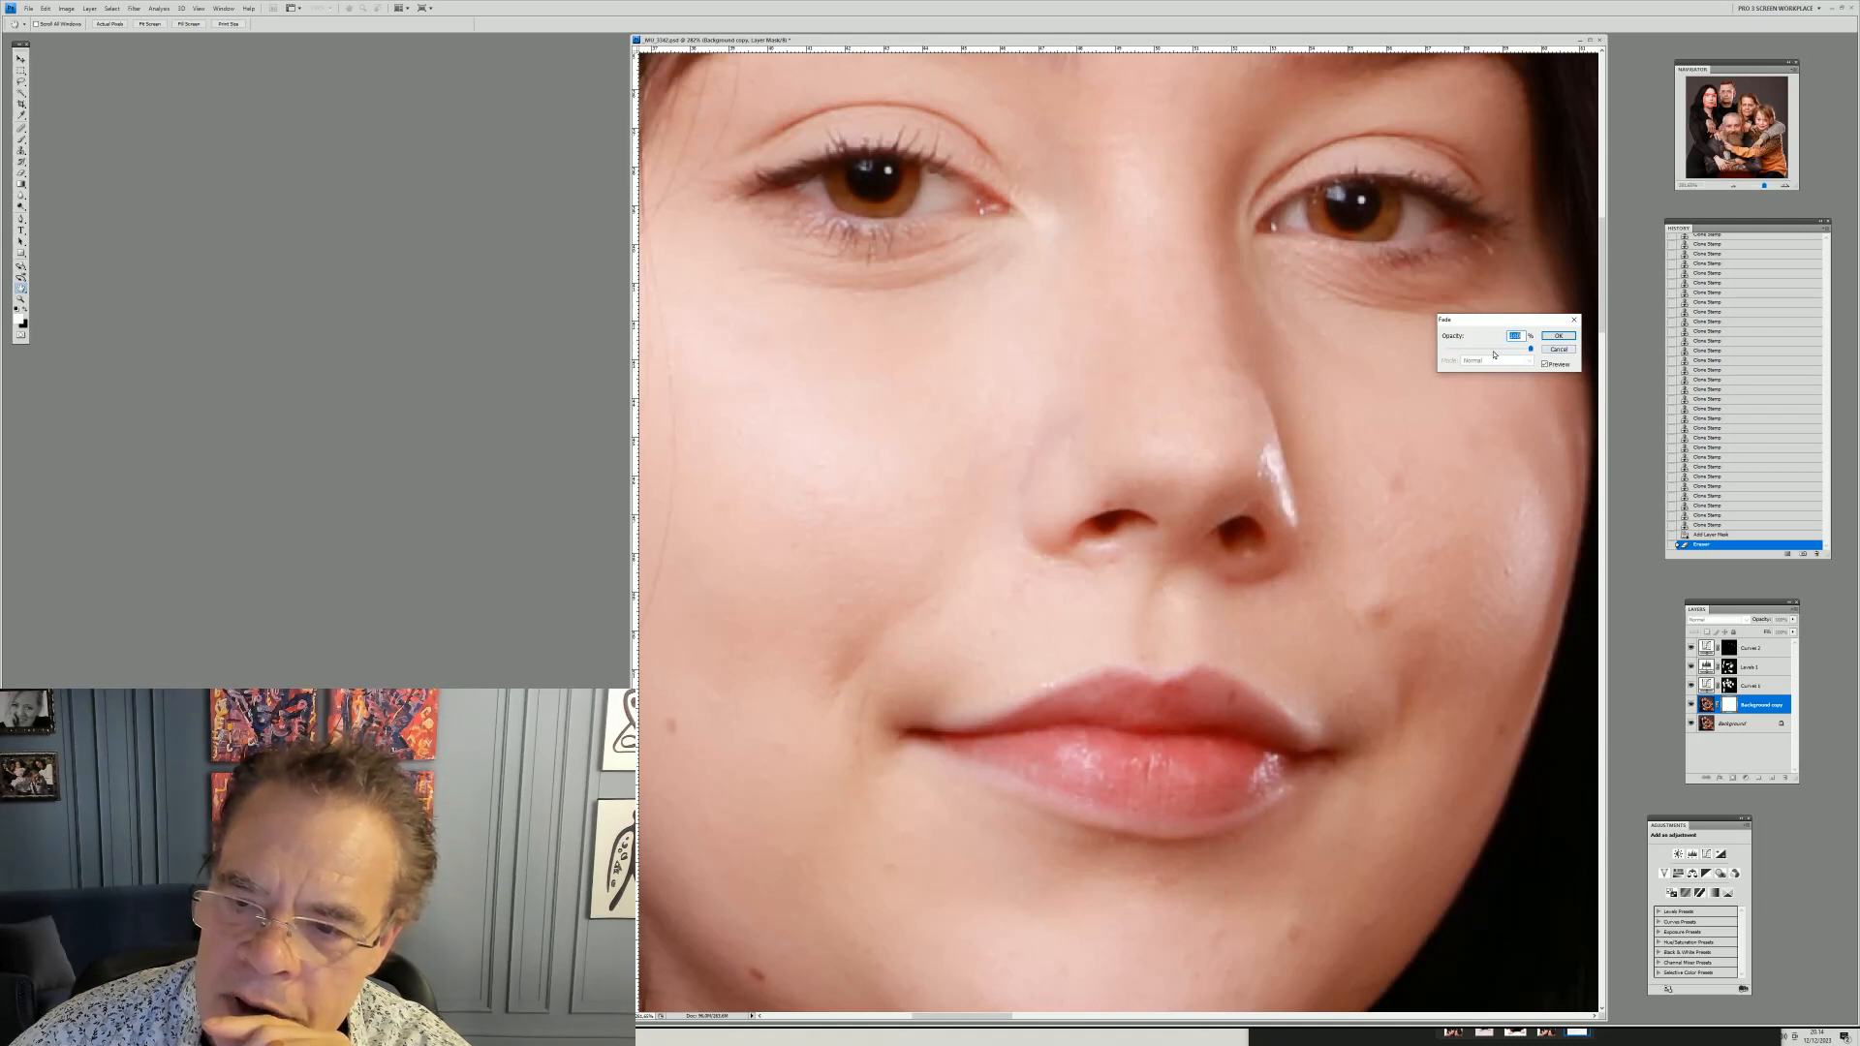
left_click_drag(1476, 351, 1478, 351)
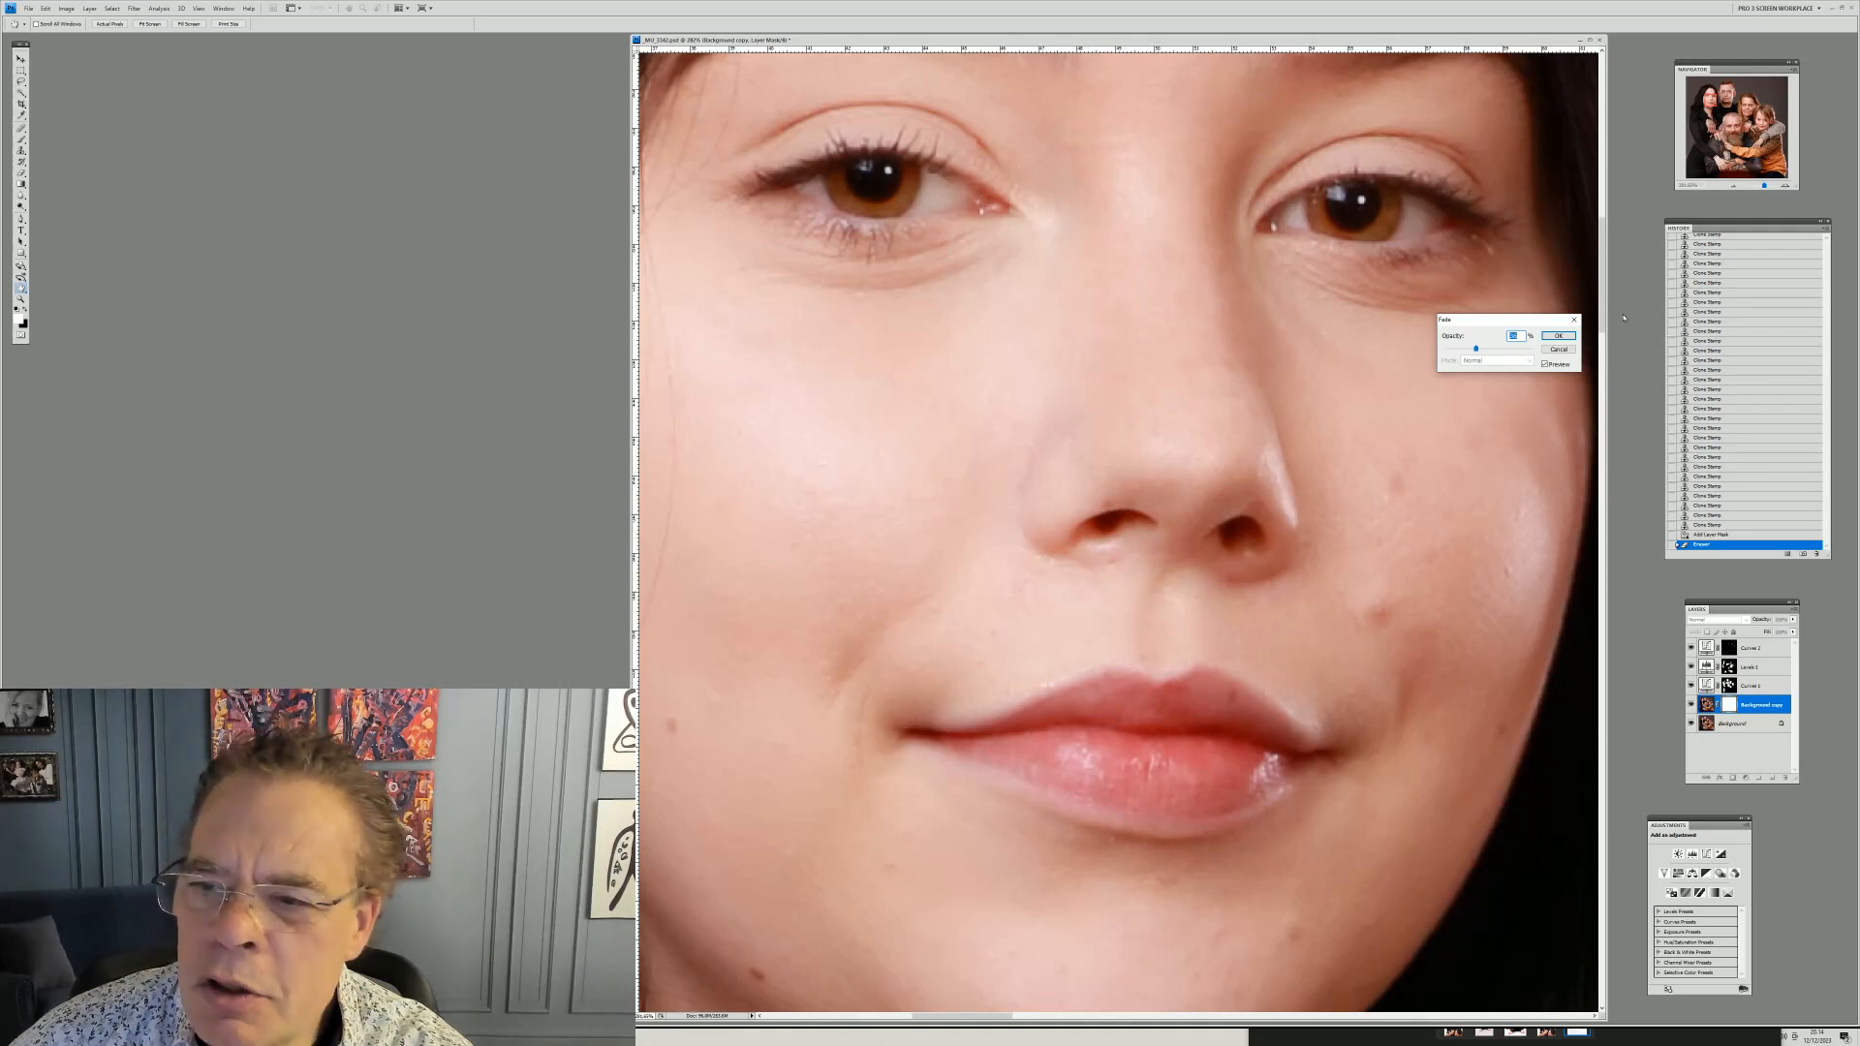
left_click(1558, 336)
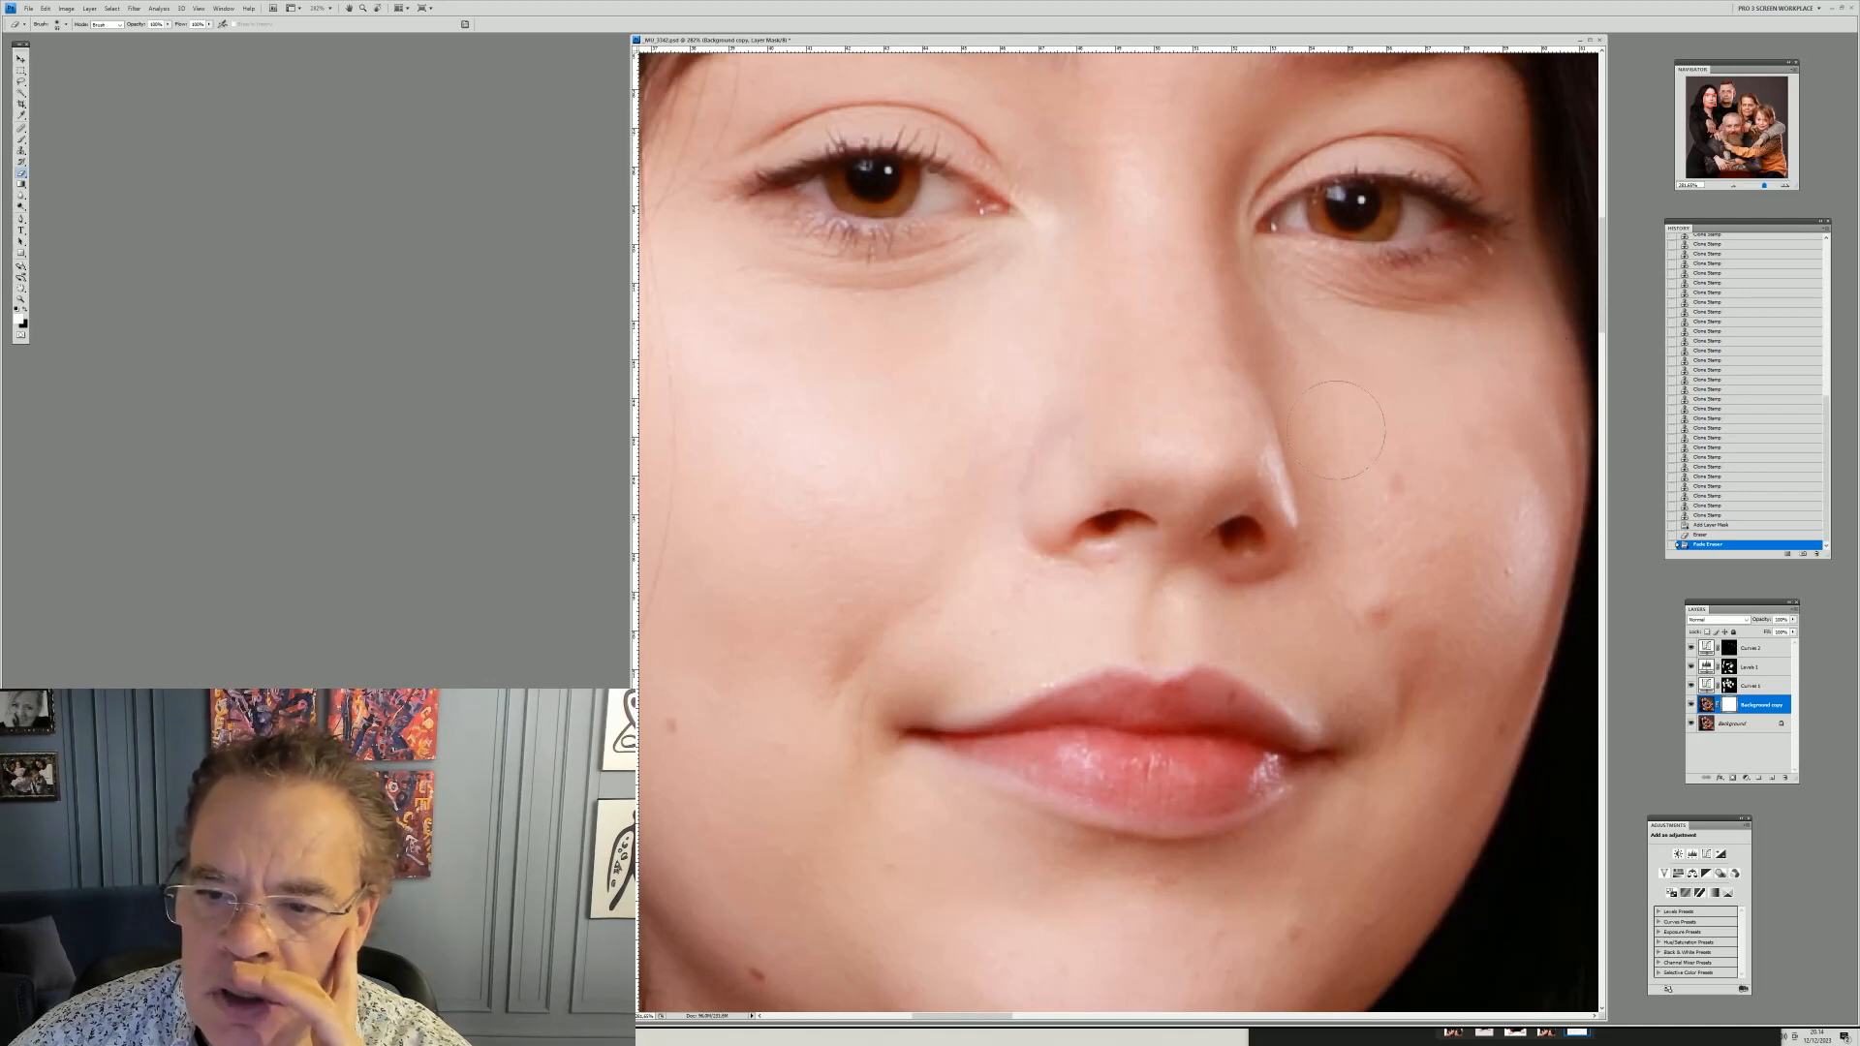
Select the Background copy layer and toggle its visibility repeatedly to compare before and after
left_click(1706, 704)
left_click(1691, 704)
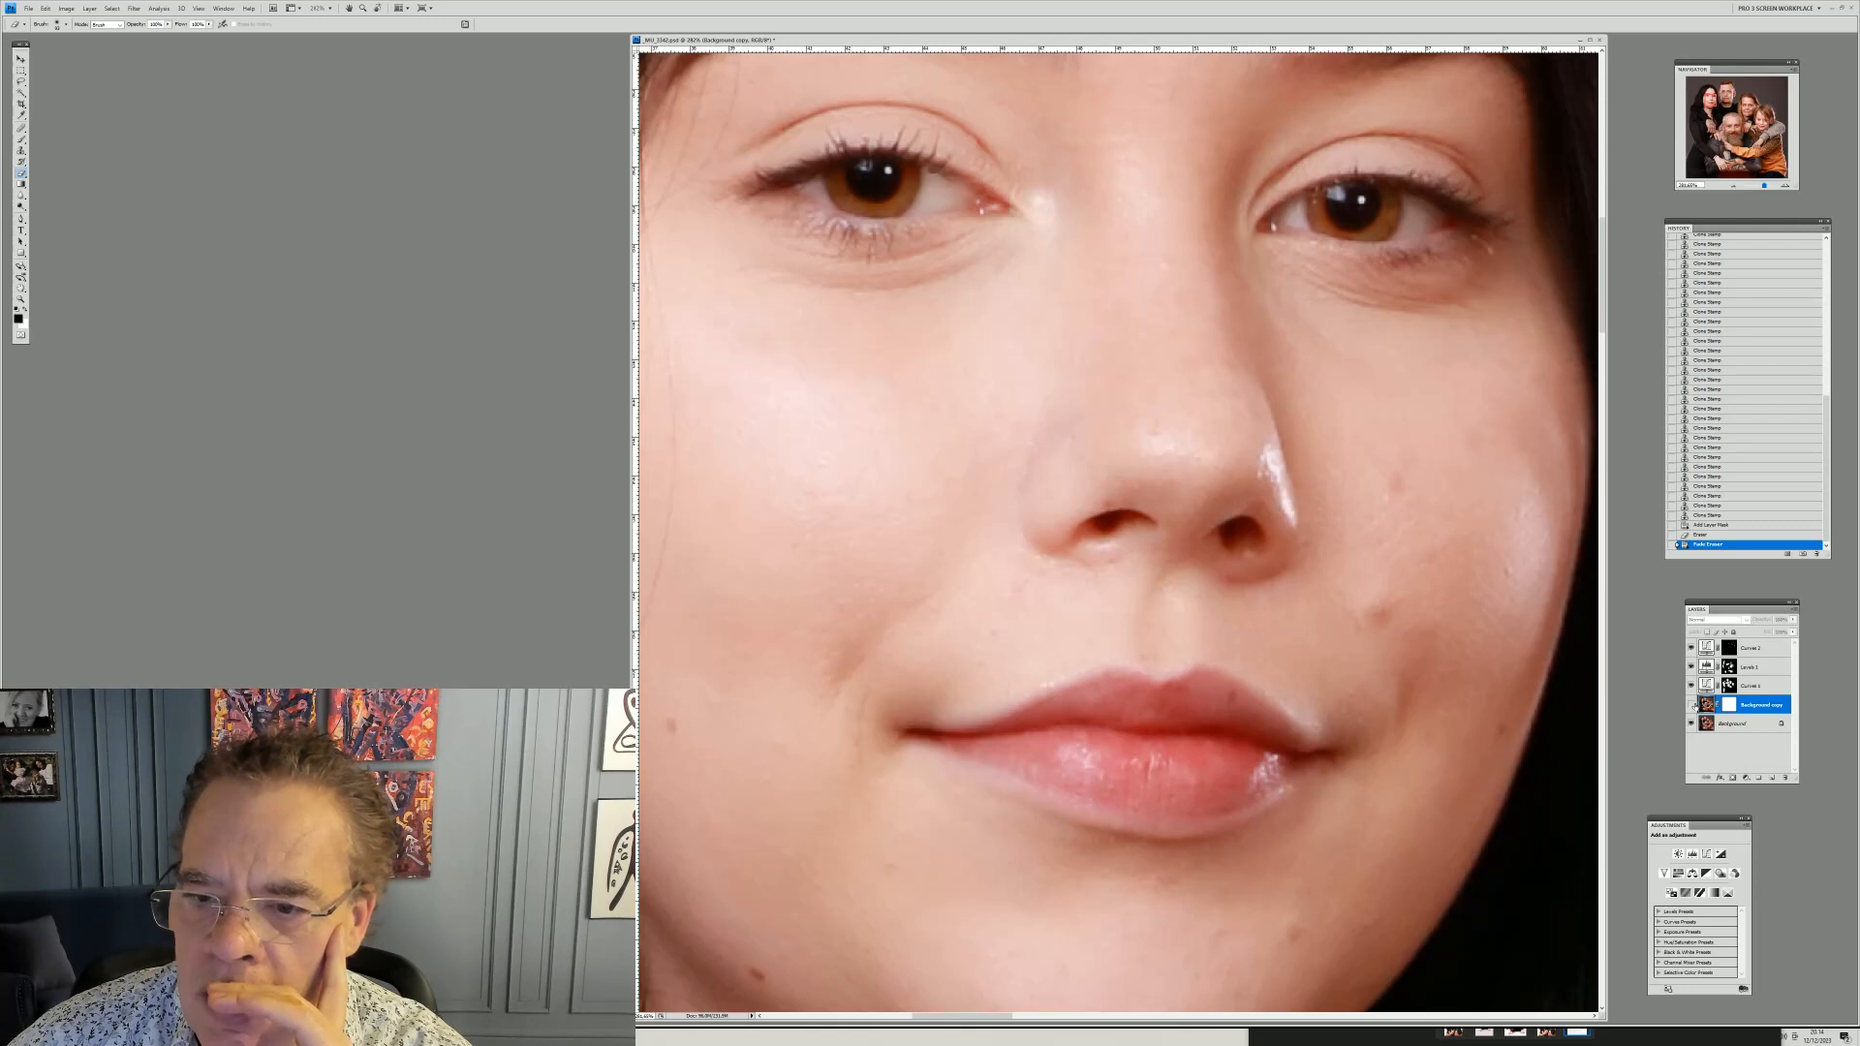
left_click(1691, 704)
left_click(1691, 704)
left_click(1691, 704)
left_click(1691, 704)
Zoom in on the young man's face and, on the Background copy layer, clone out the blemish on his chin with the Clone Stamp
left_click(20, 299)
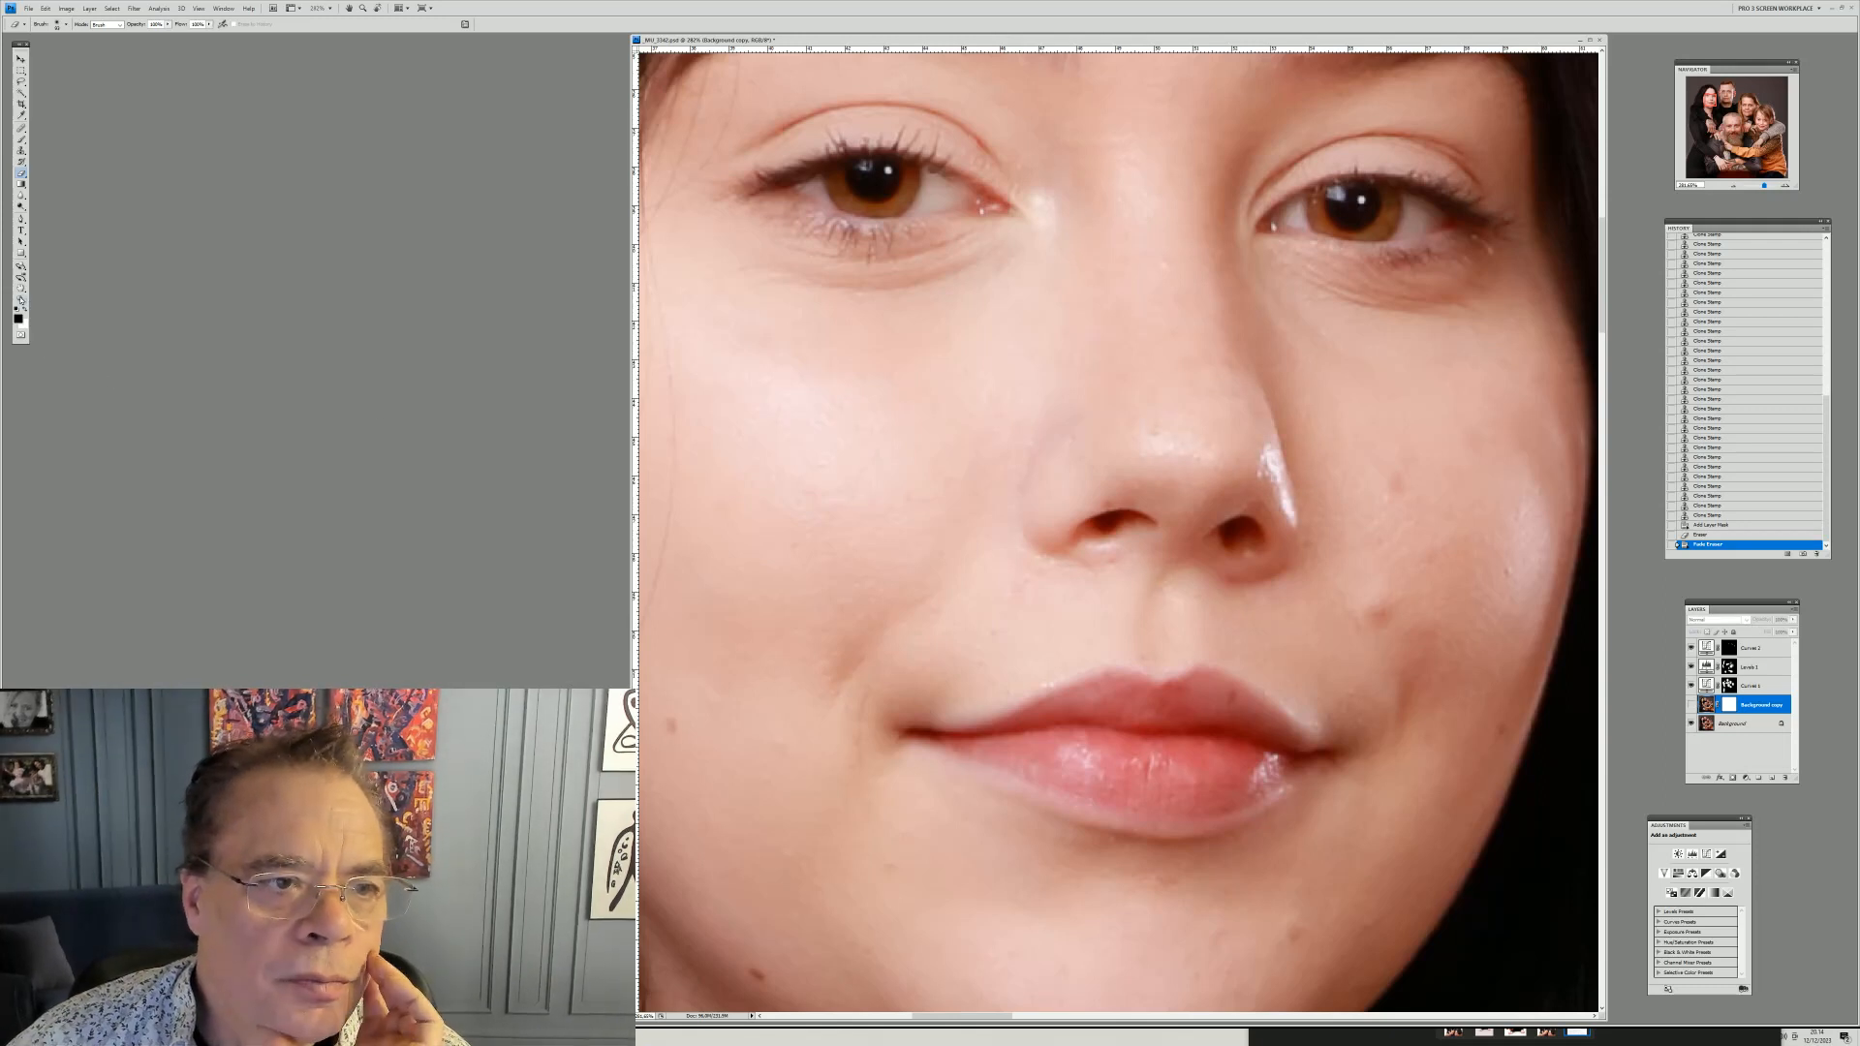
right_click(798, 307)
left_click(833, 313)
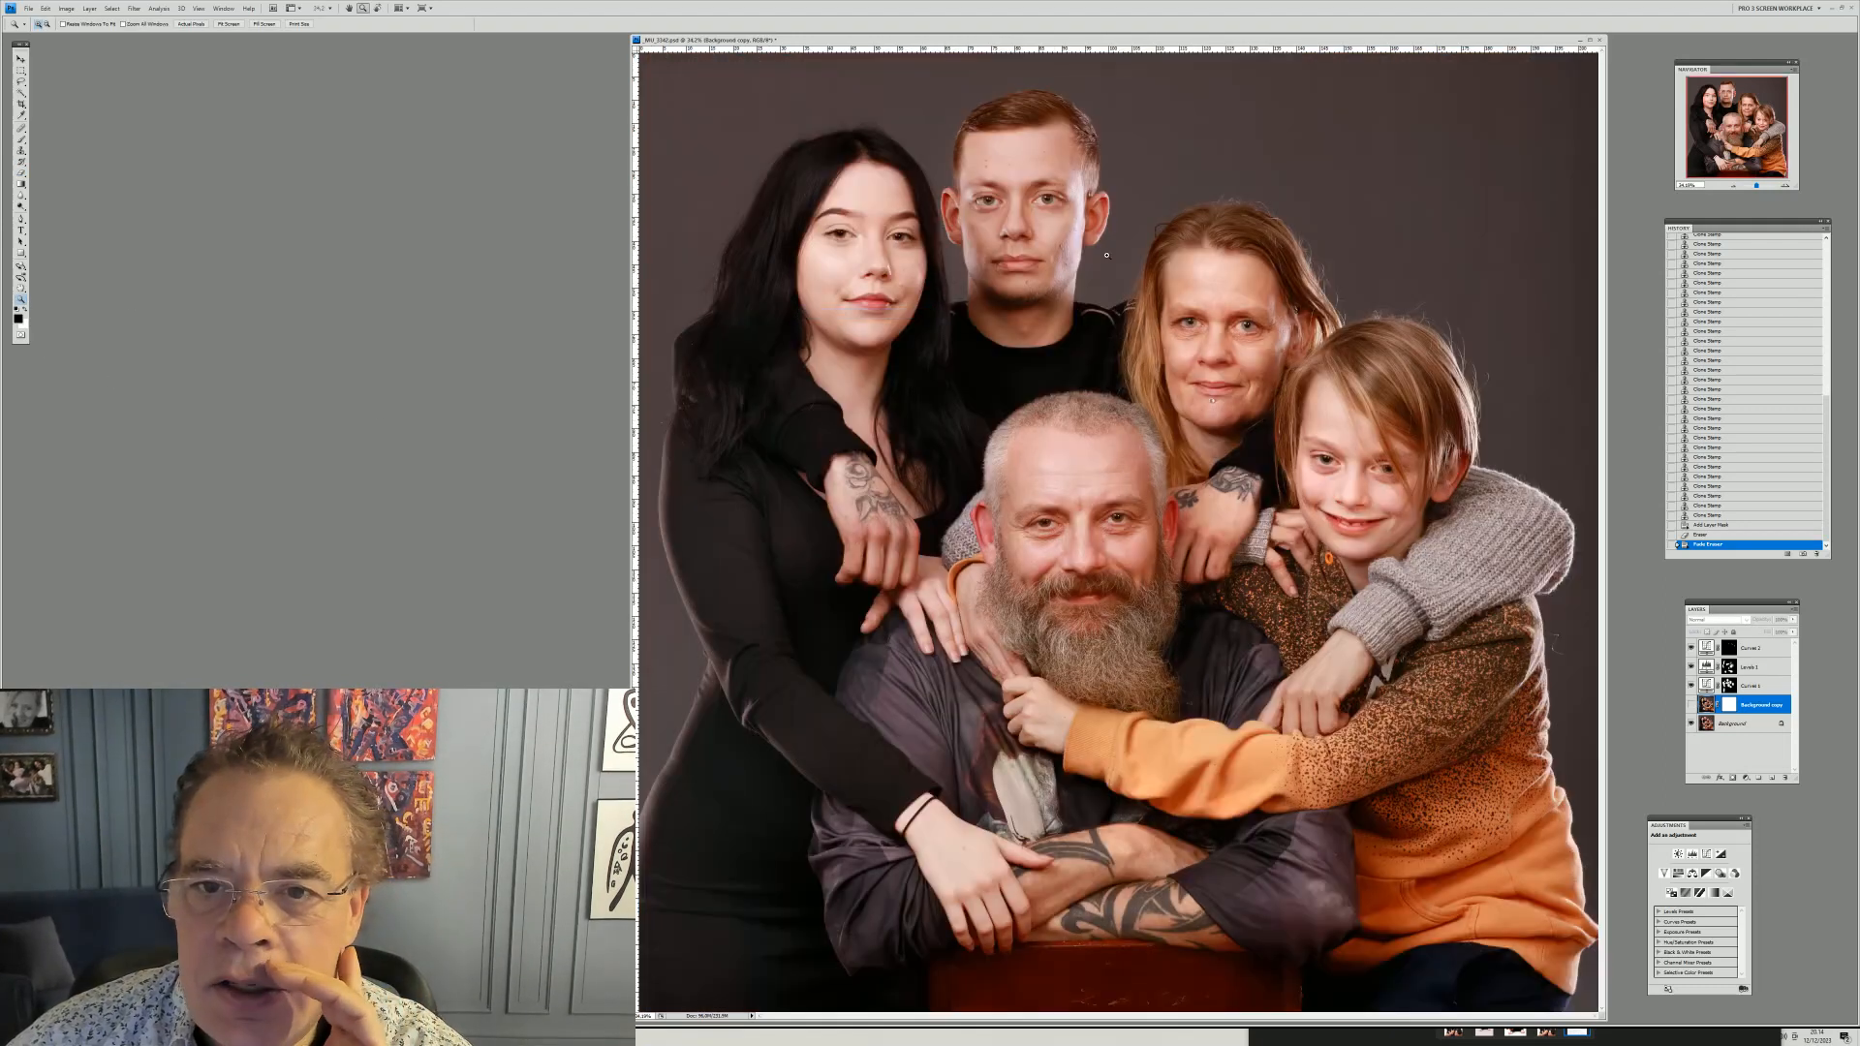
left_click_drag(923, 101, 1124, 360)
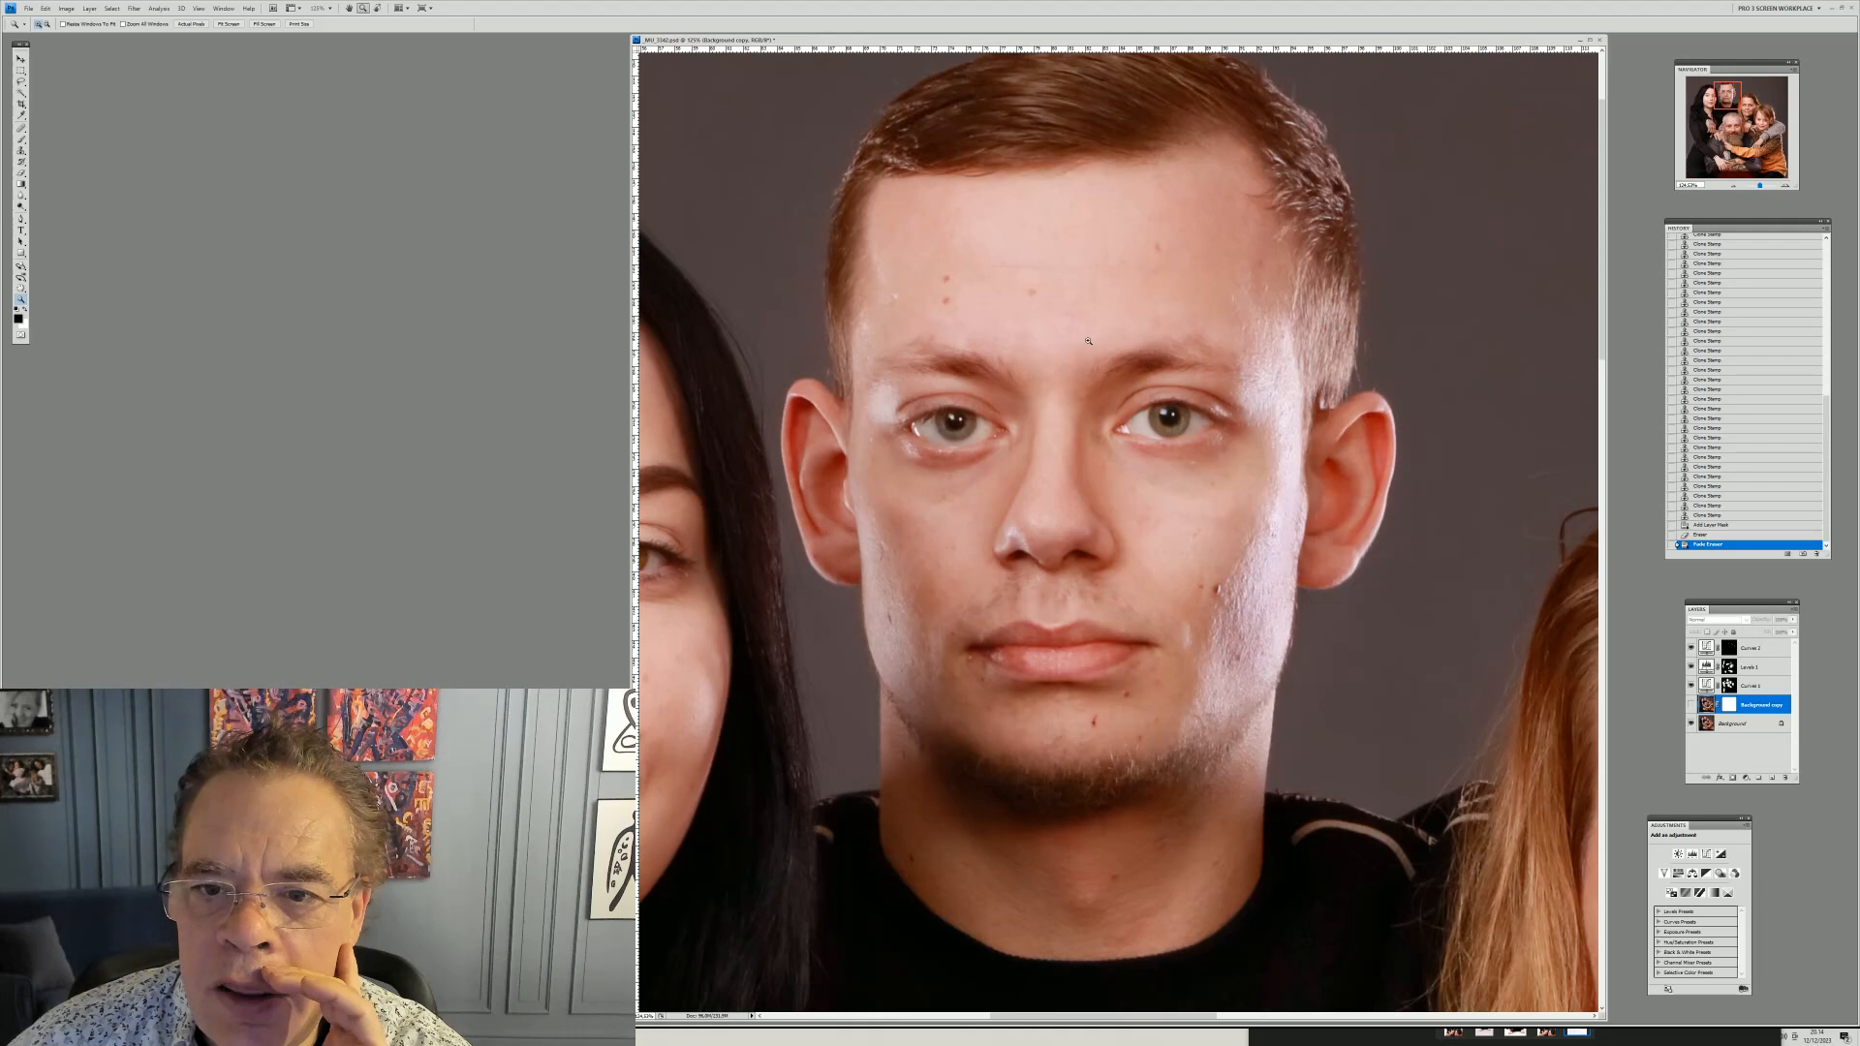
left_click_drag(854, 169, 1389, 835)
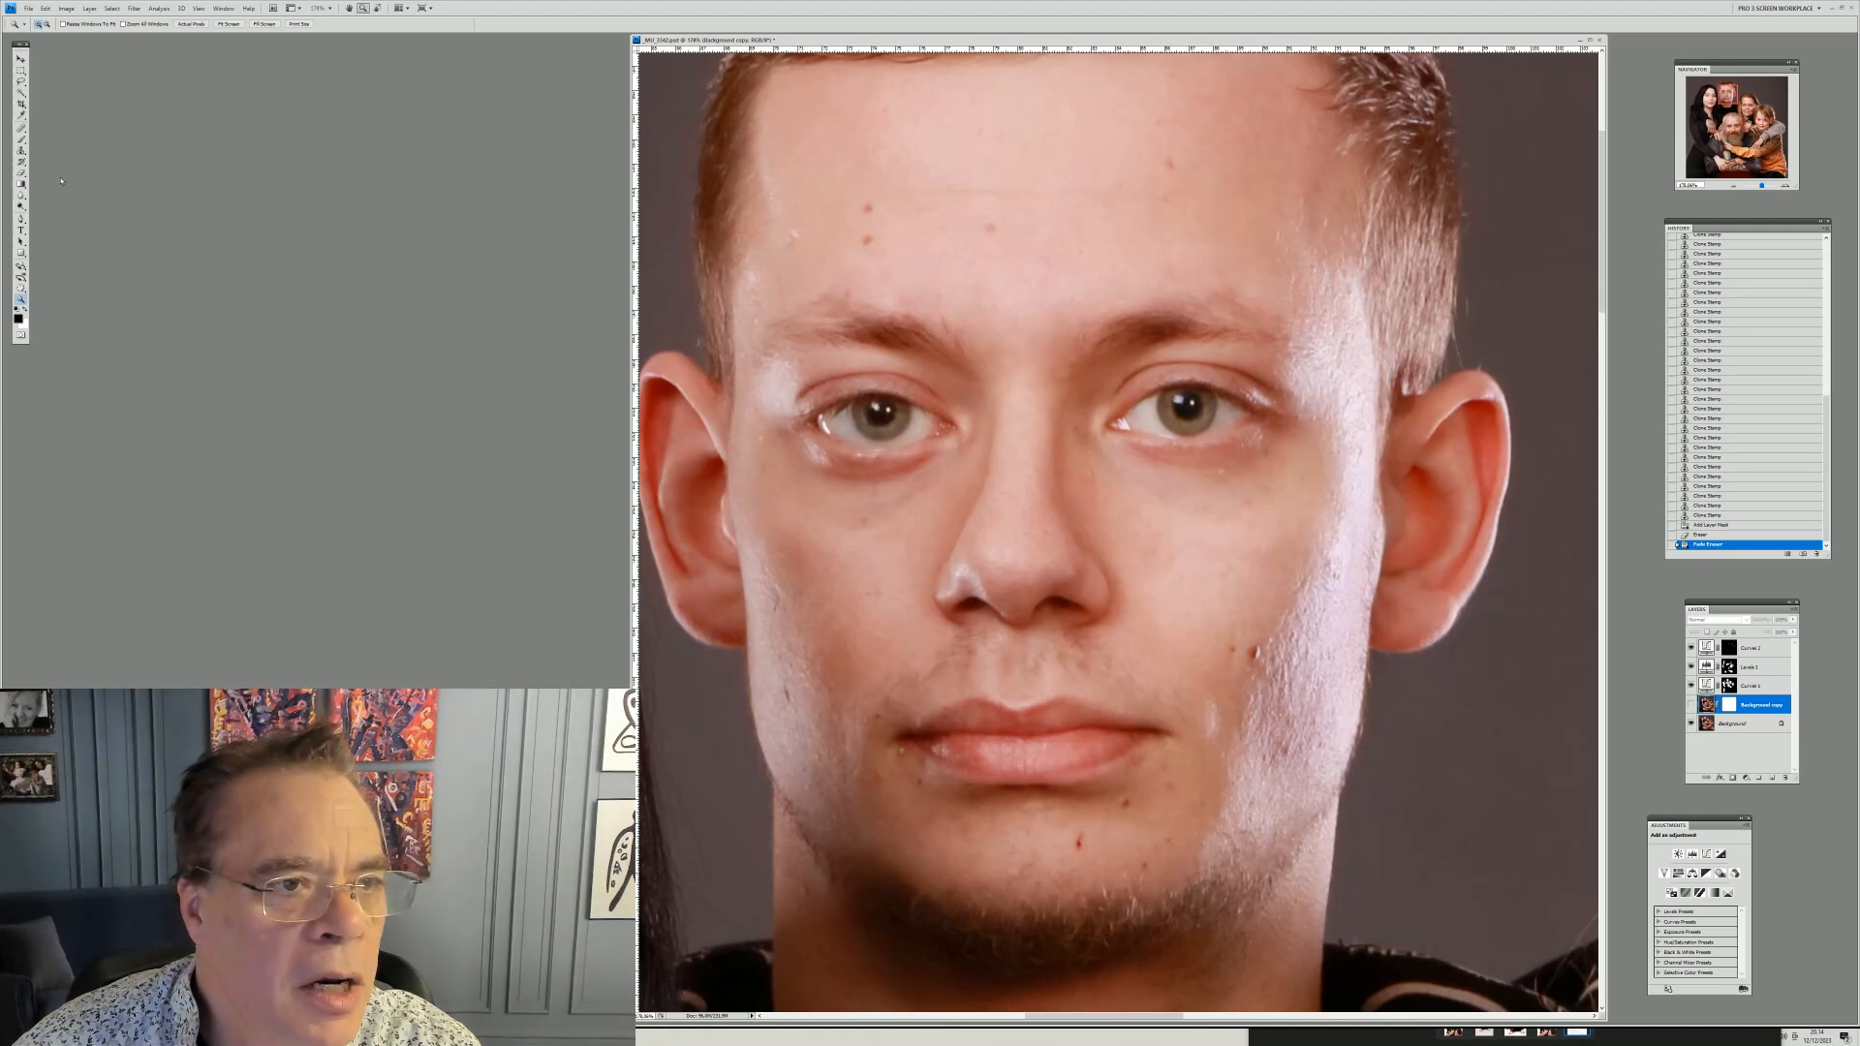
key("s")
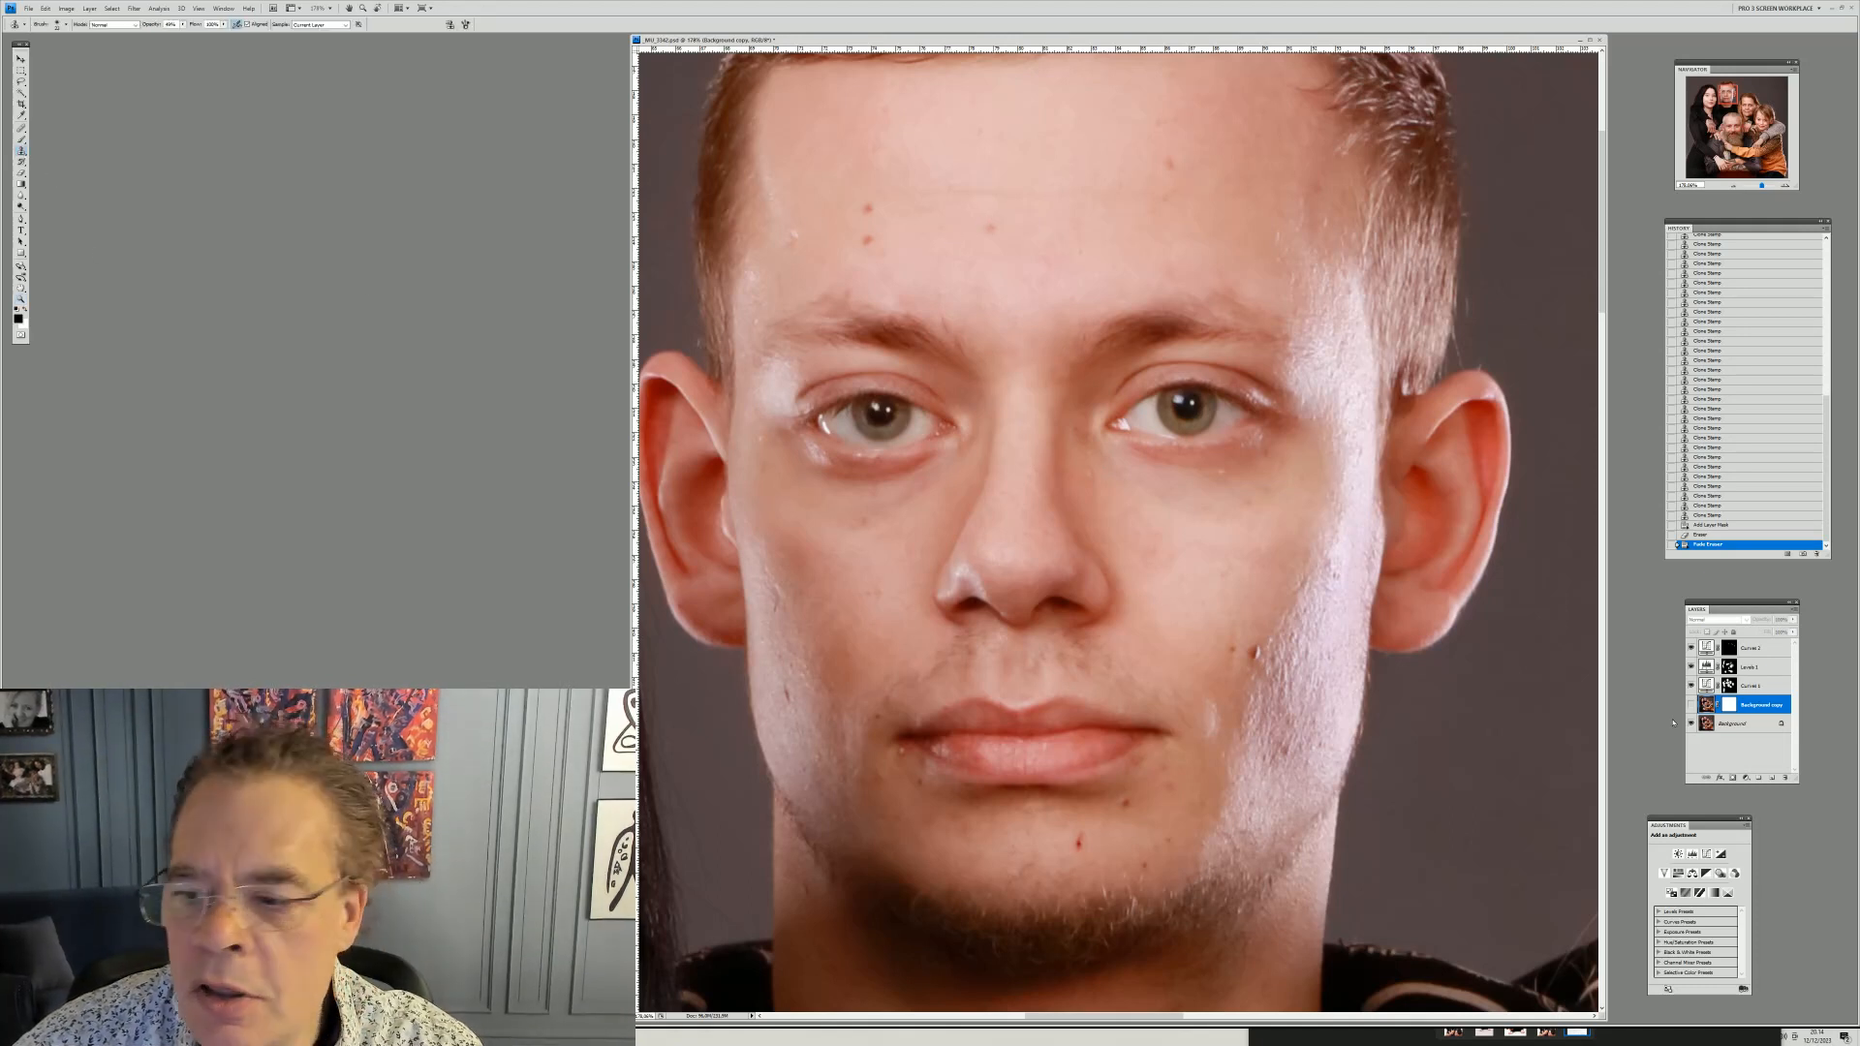
left_click(1703, 705)
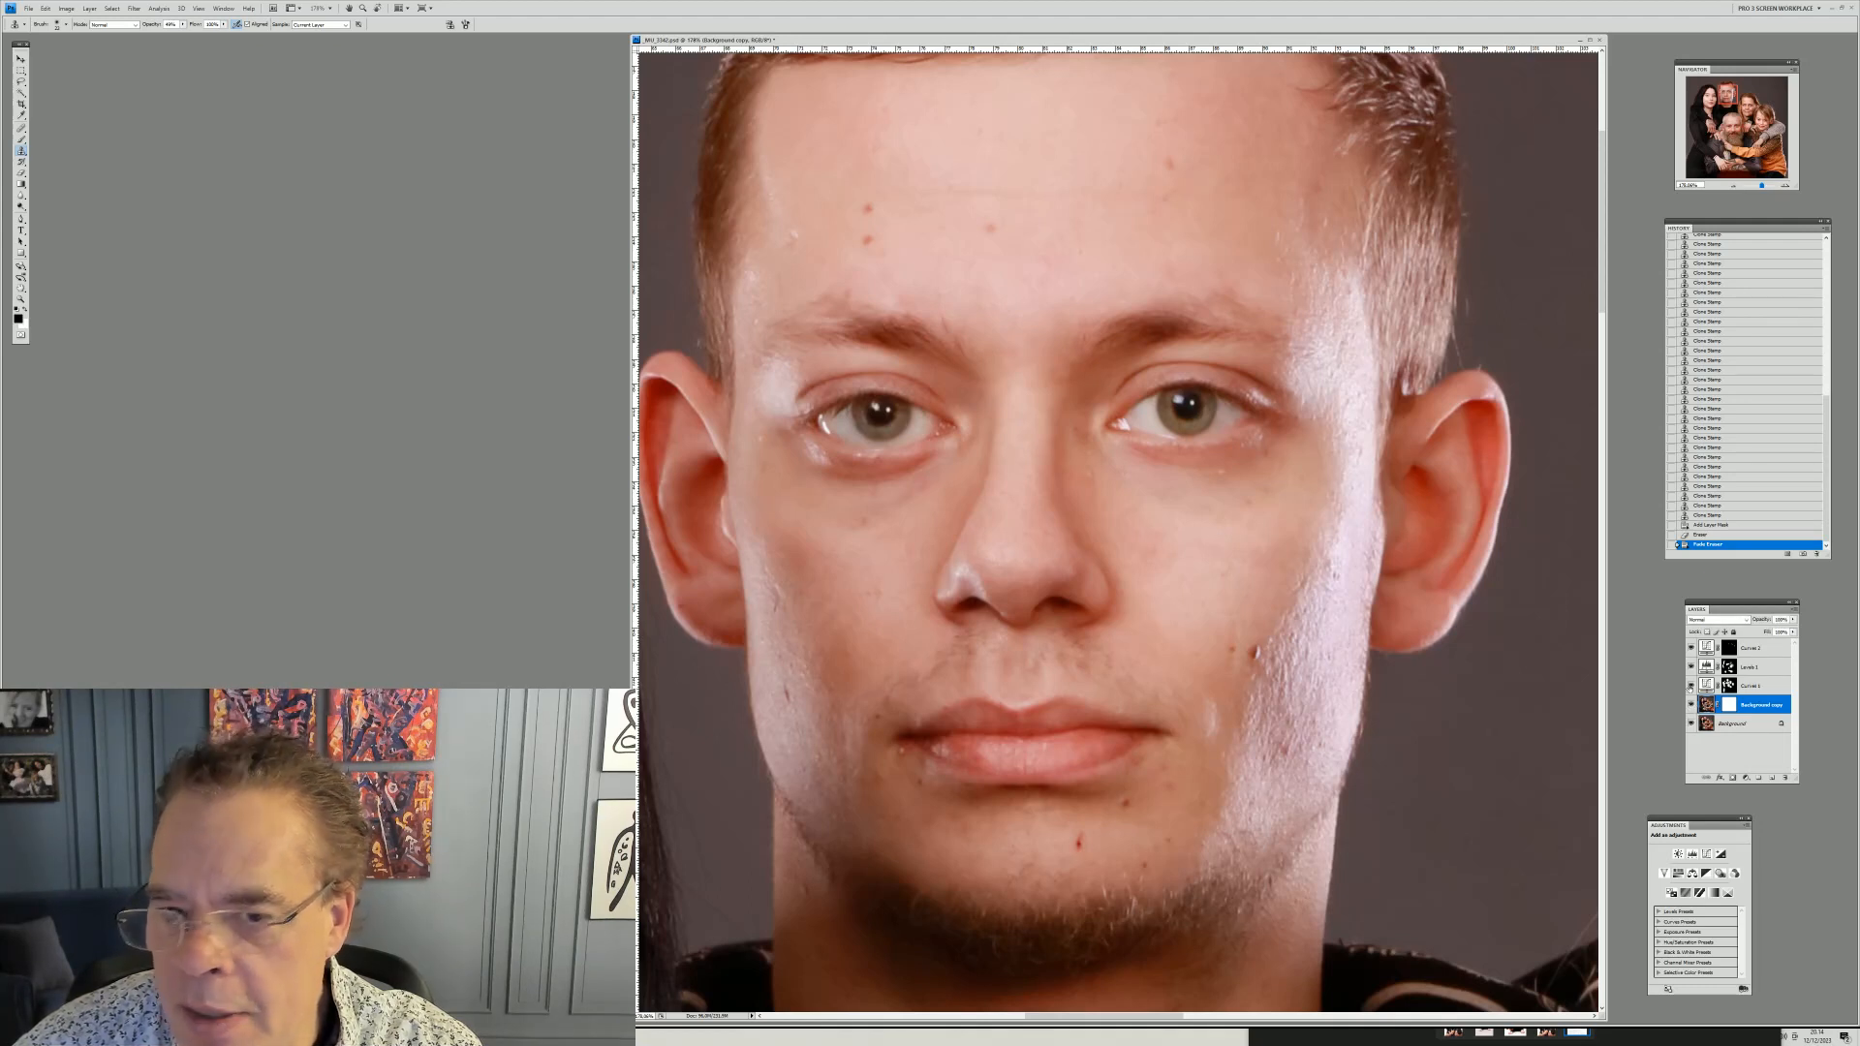
right_click(802, 245)
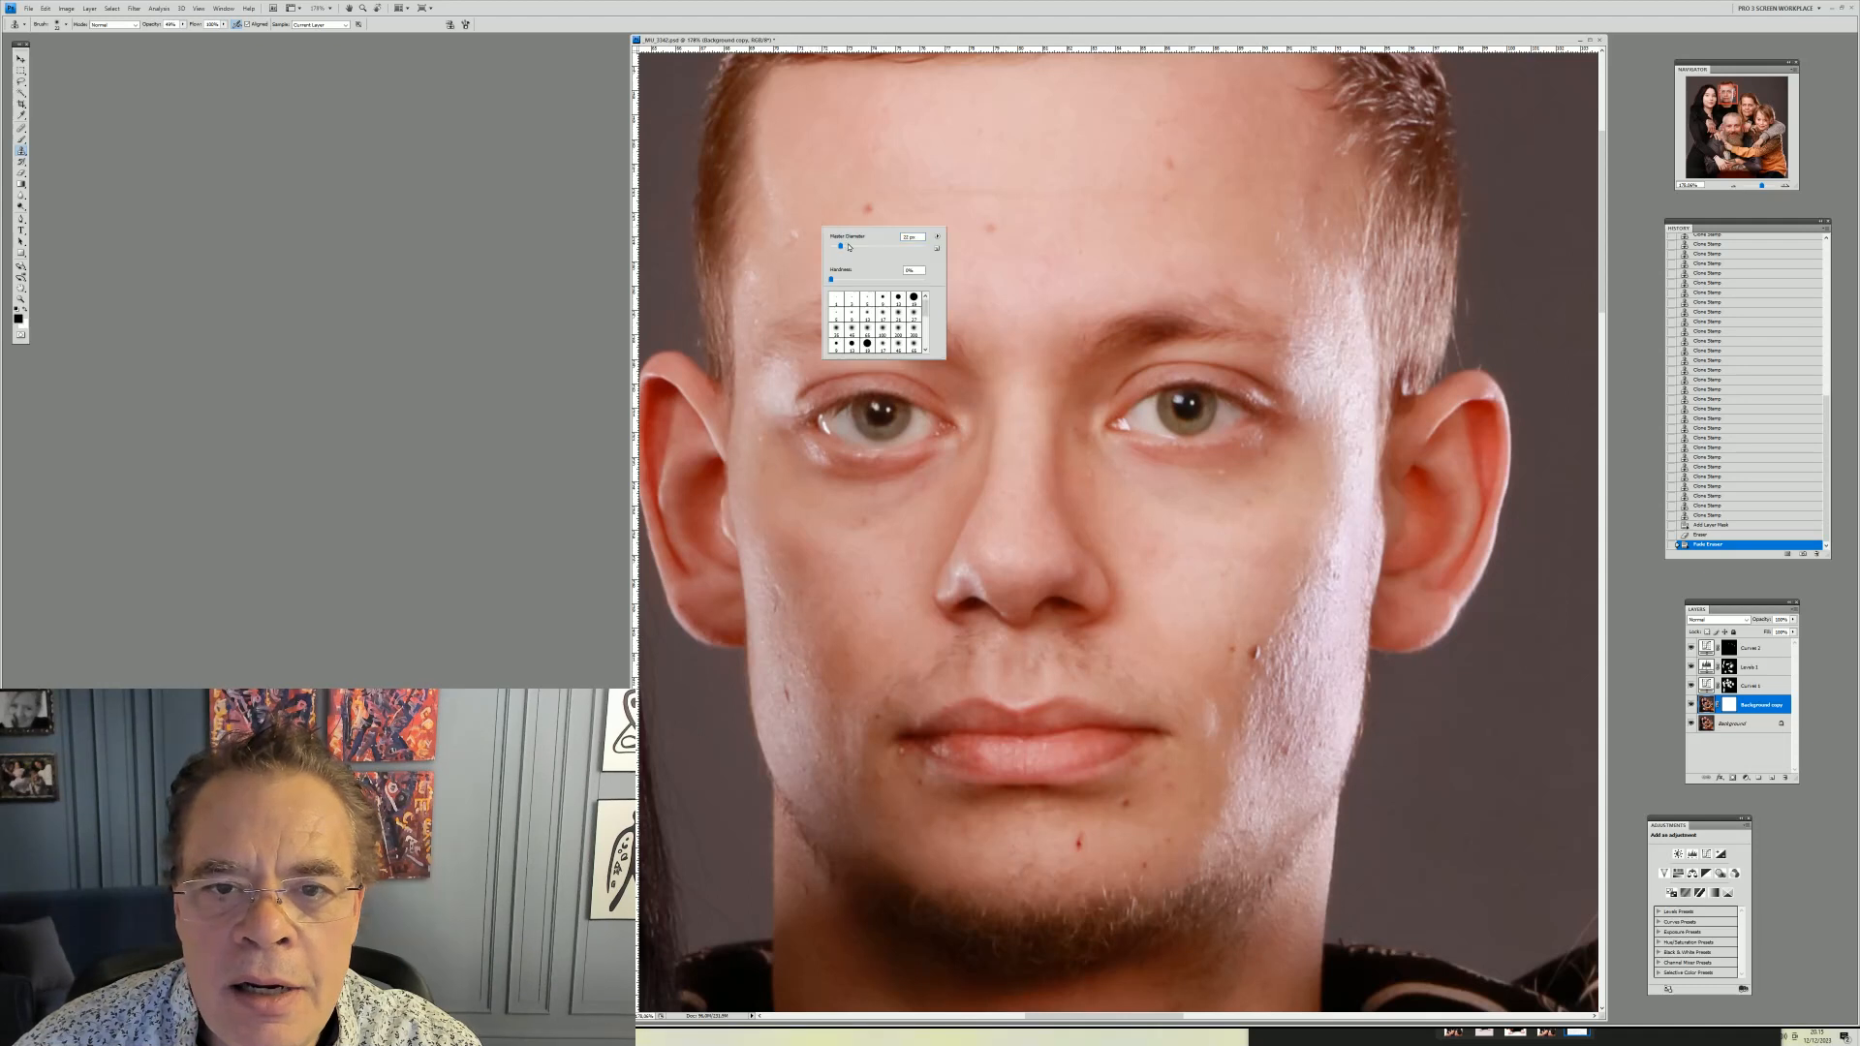
left_click(781, 203, "alt")
left_click(796, 231)
left_click(796, 231)
left_click(796, 231)
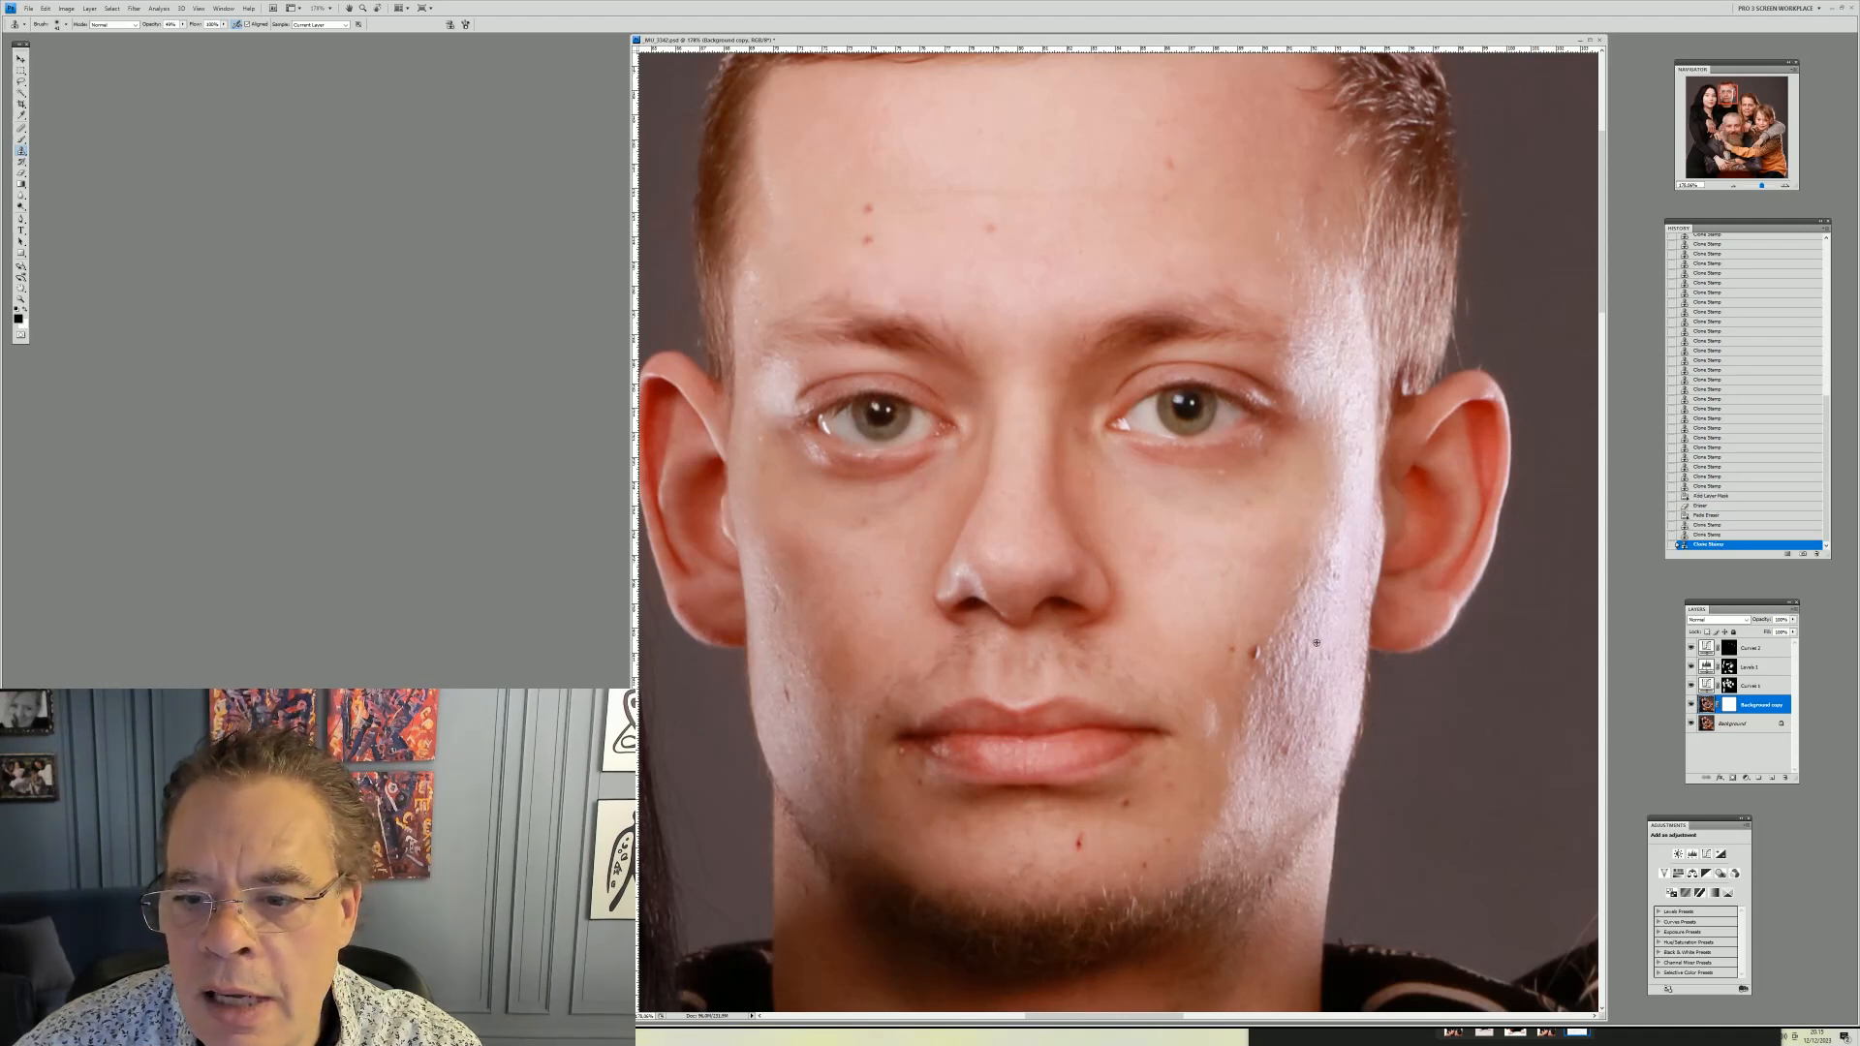
left_click(1075, 838)
left_click(1075, 839)
left_click(1075, 837)
left_click(1074, 835)
left_click(1073, 833)
left_click(1076, 835)
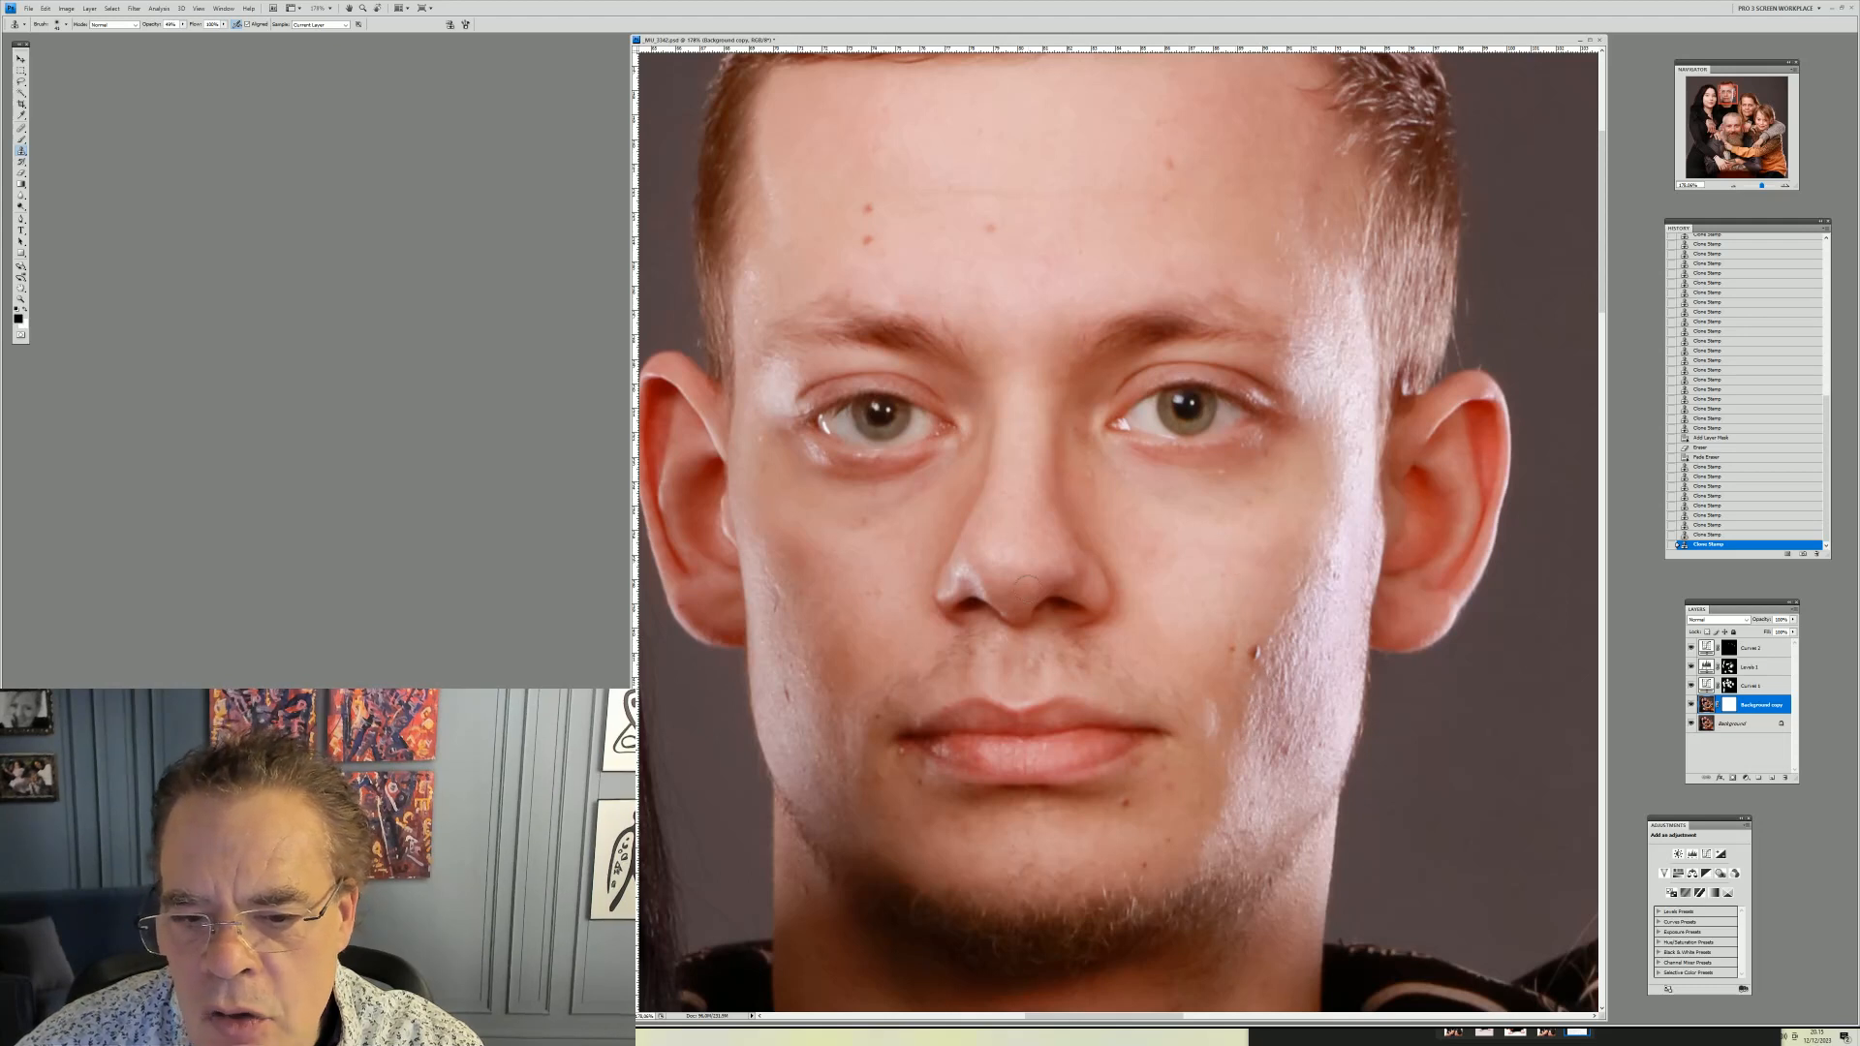
Resize the clone brush and clone away the dark spots on his cheek below the eye on the right
right_click(1250, 490)
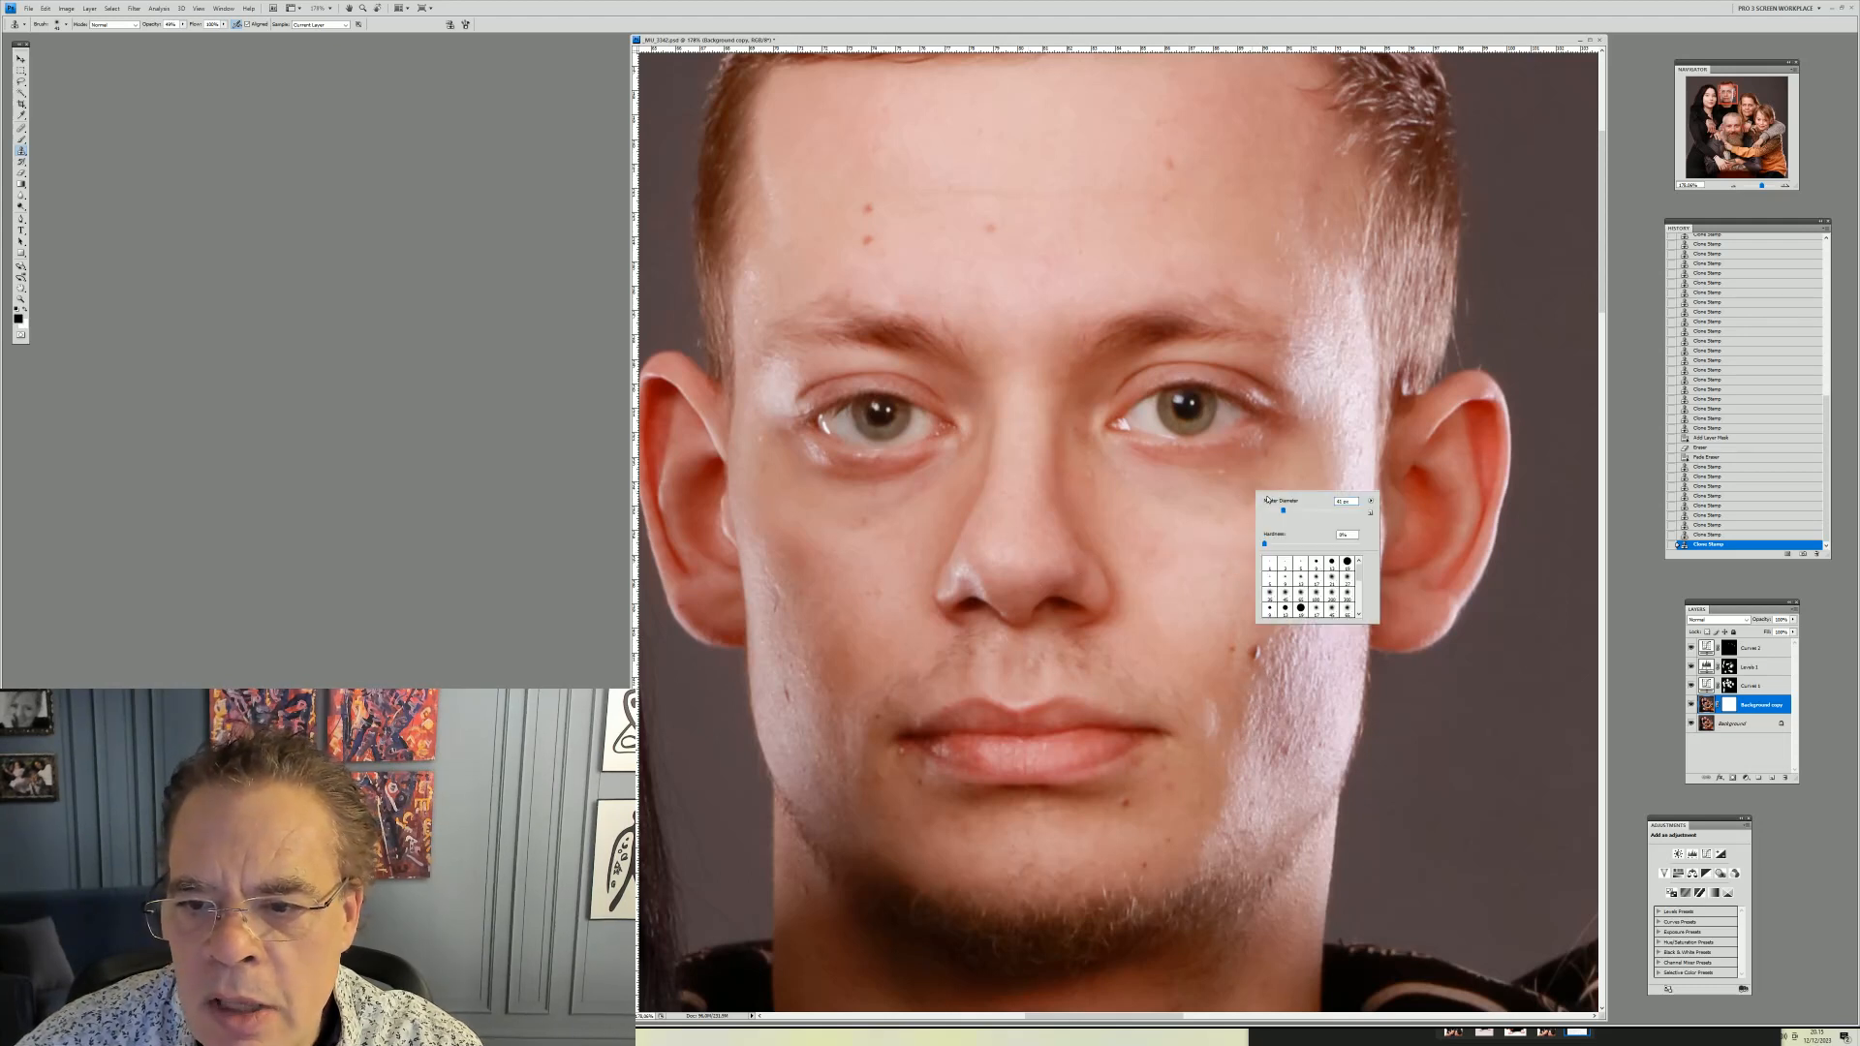
left_click(1202, 471, "alt")
left_click(1219, 472)
left_click(1223, 473)
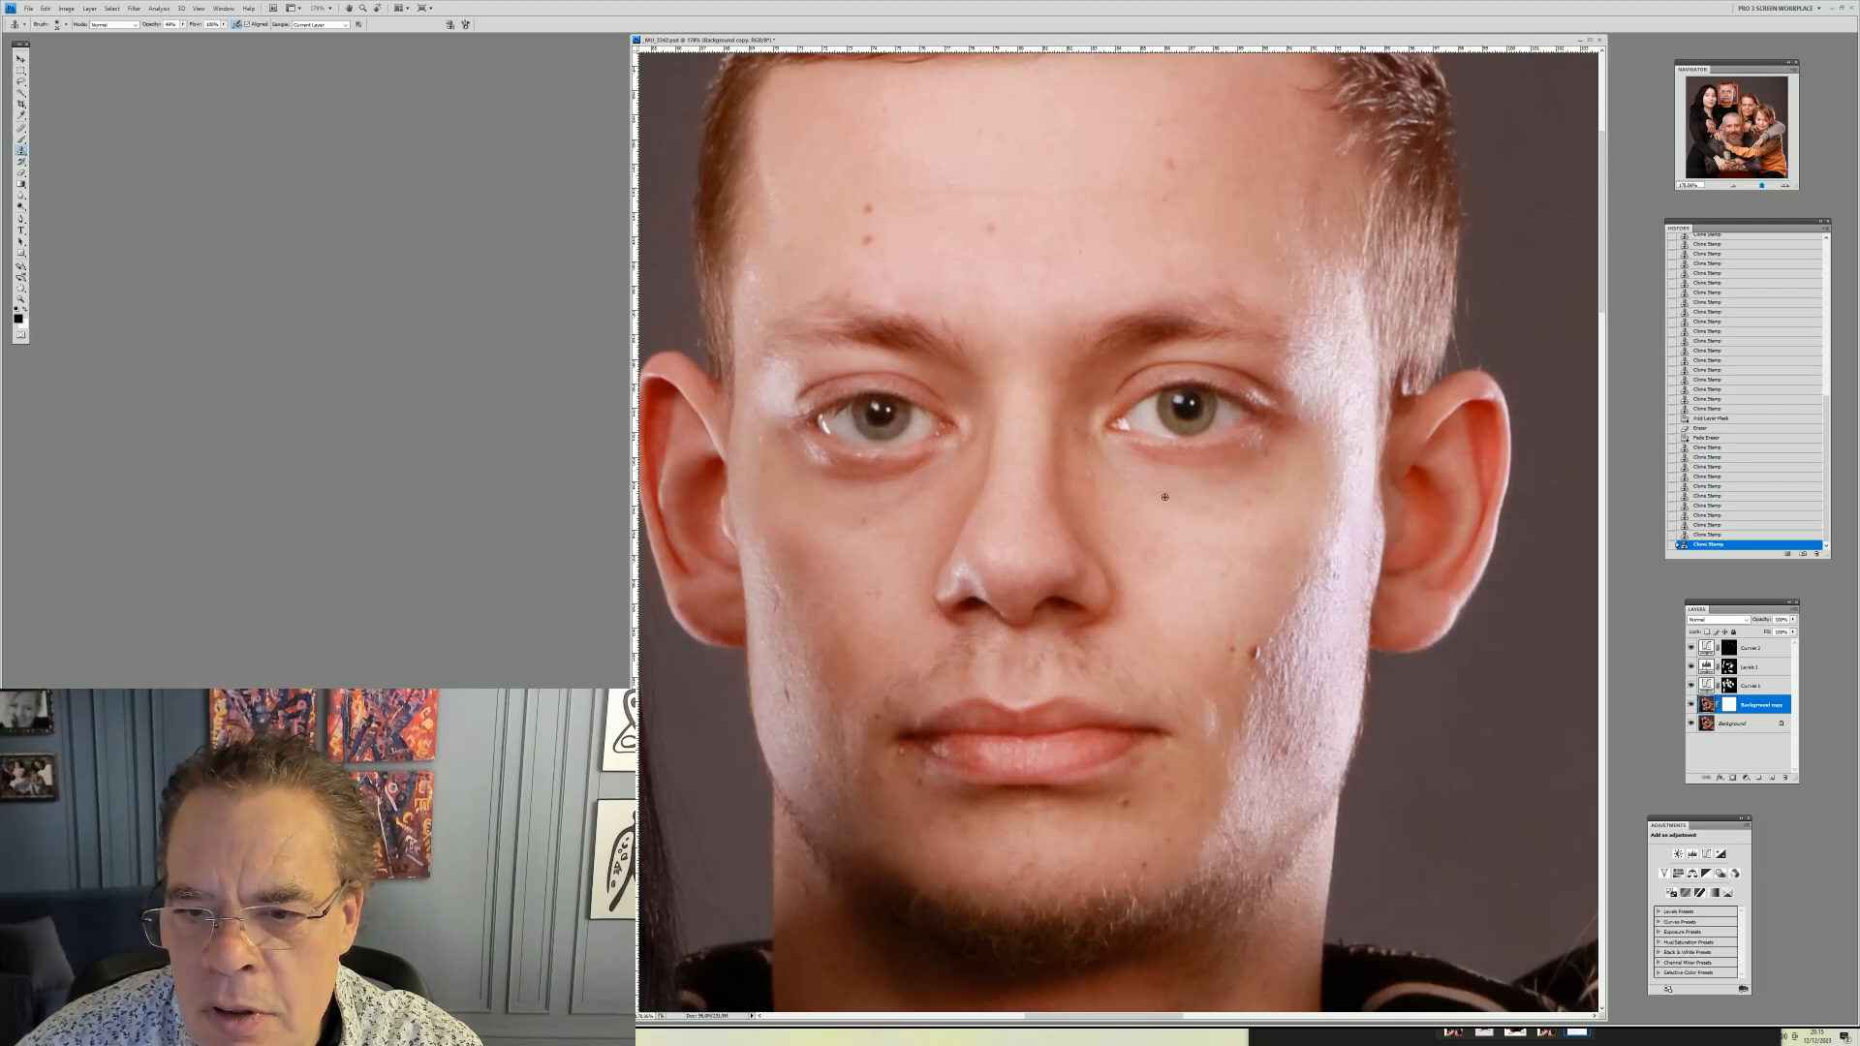
left_click(1088, 476)
left_click(1090, 475)
left_click(1092, 475)
left_click(1128, 485, "alt")
left_click(1117, 474)
left_click(1115, 473)
left_click(1112, 471)
left_click(1100, 466)
left_click(1090, 461)
left_click(1092, 465)
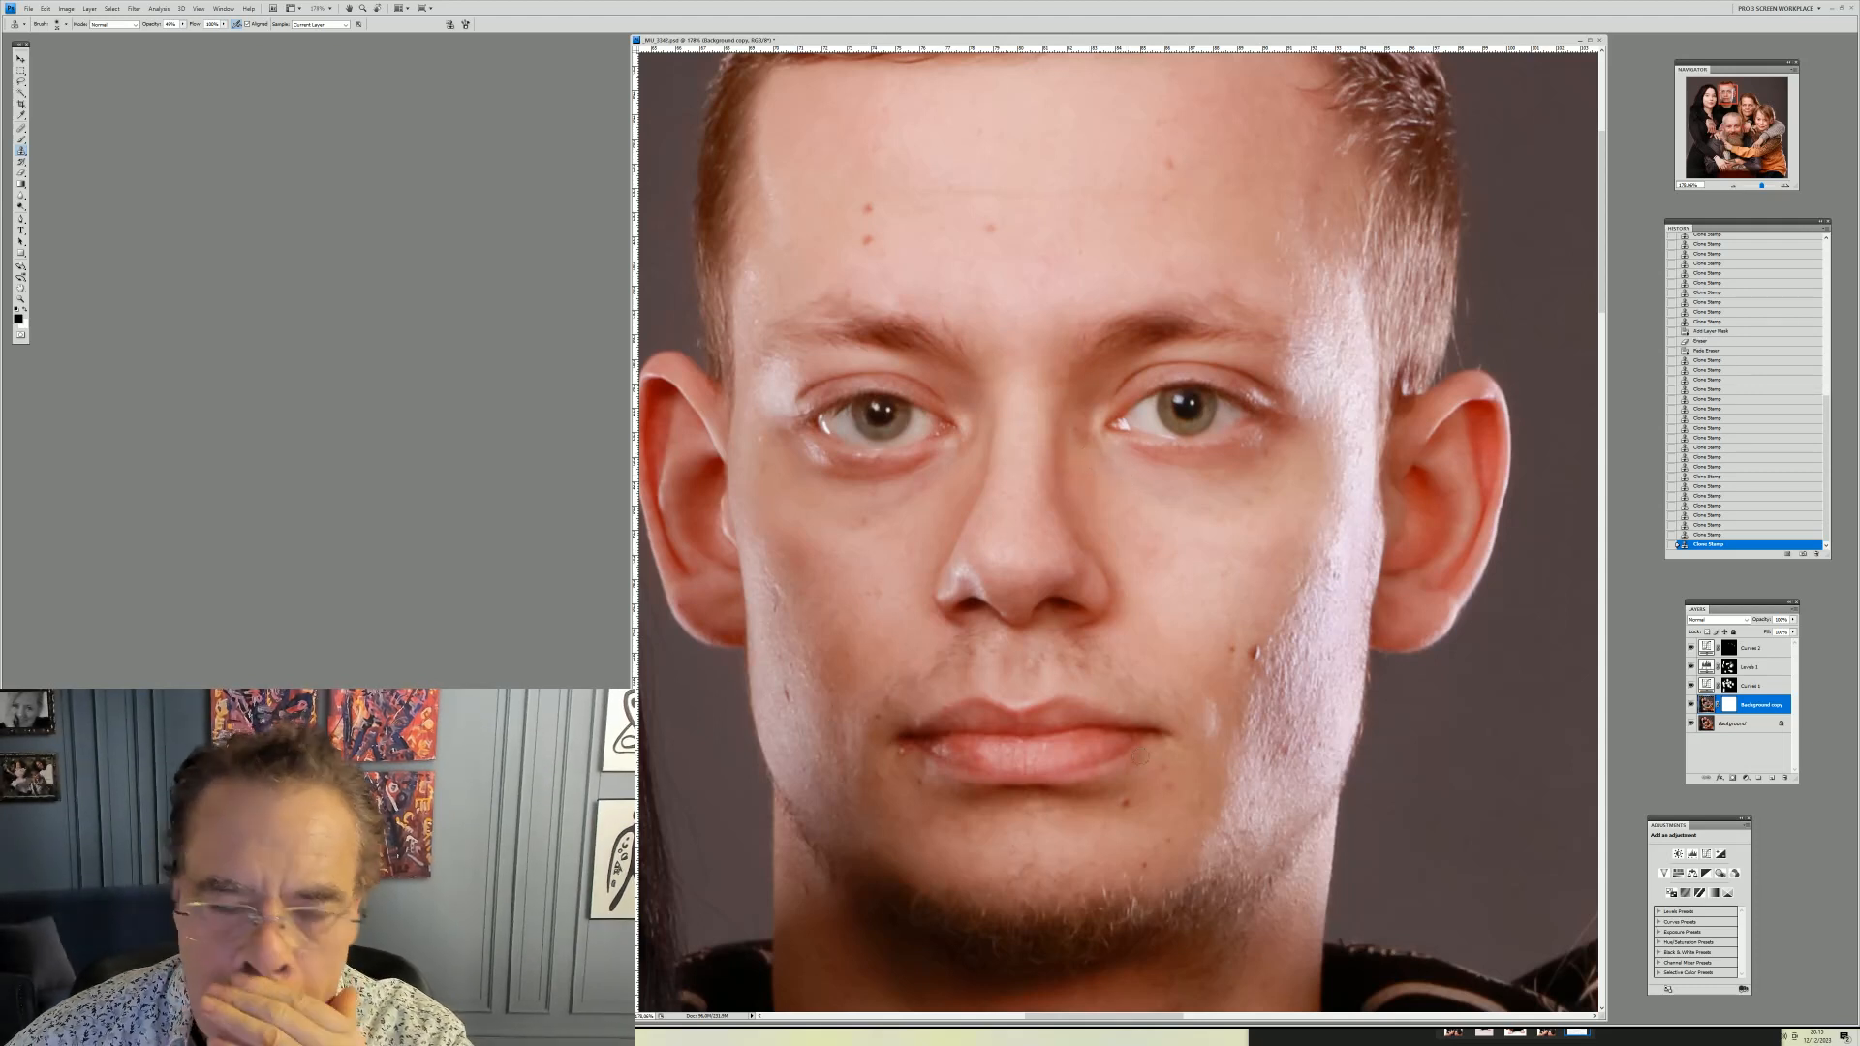
Clone out the small blemishes beside his other eye and at the corner of his mouth
left_click(757, 440)
left_click(758, 441)
left_click(760, 446)
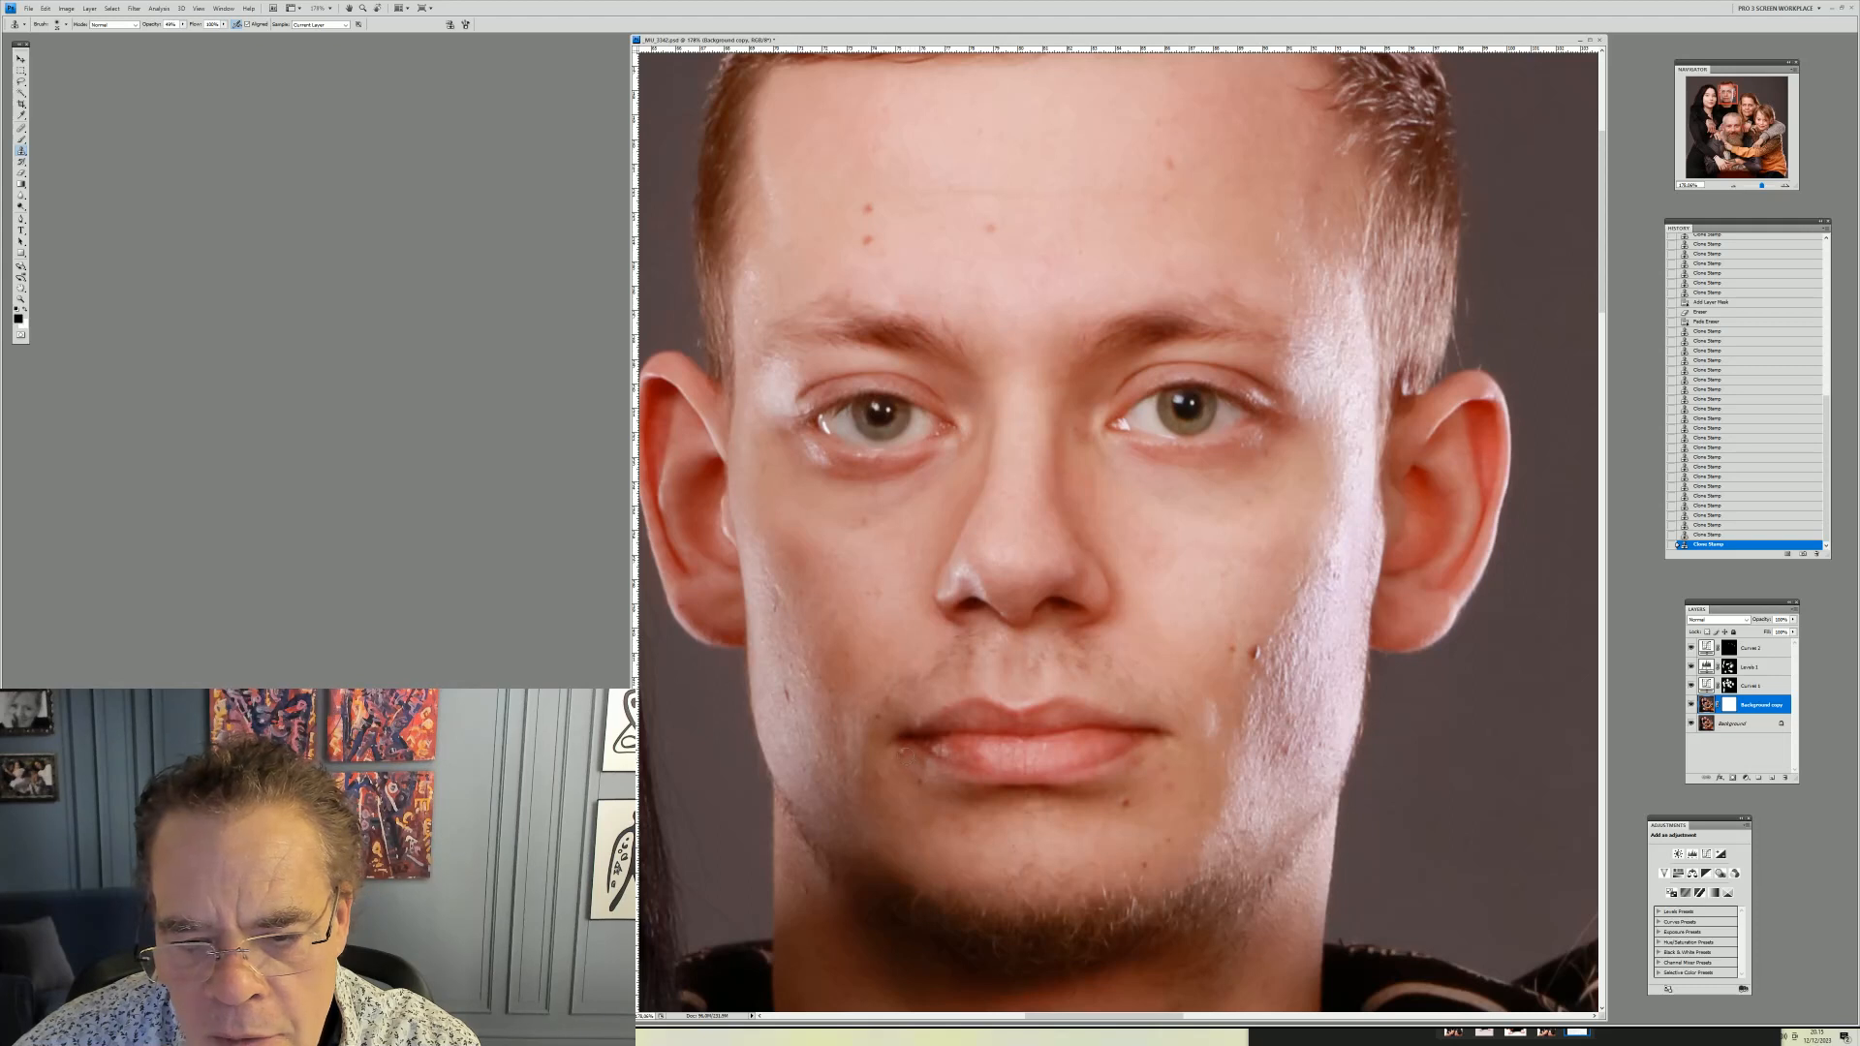
left_click(908, 749)
left_click(908, 749)
left_click(909, 749)
left_click(910, 751)
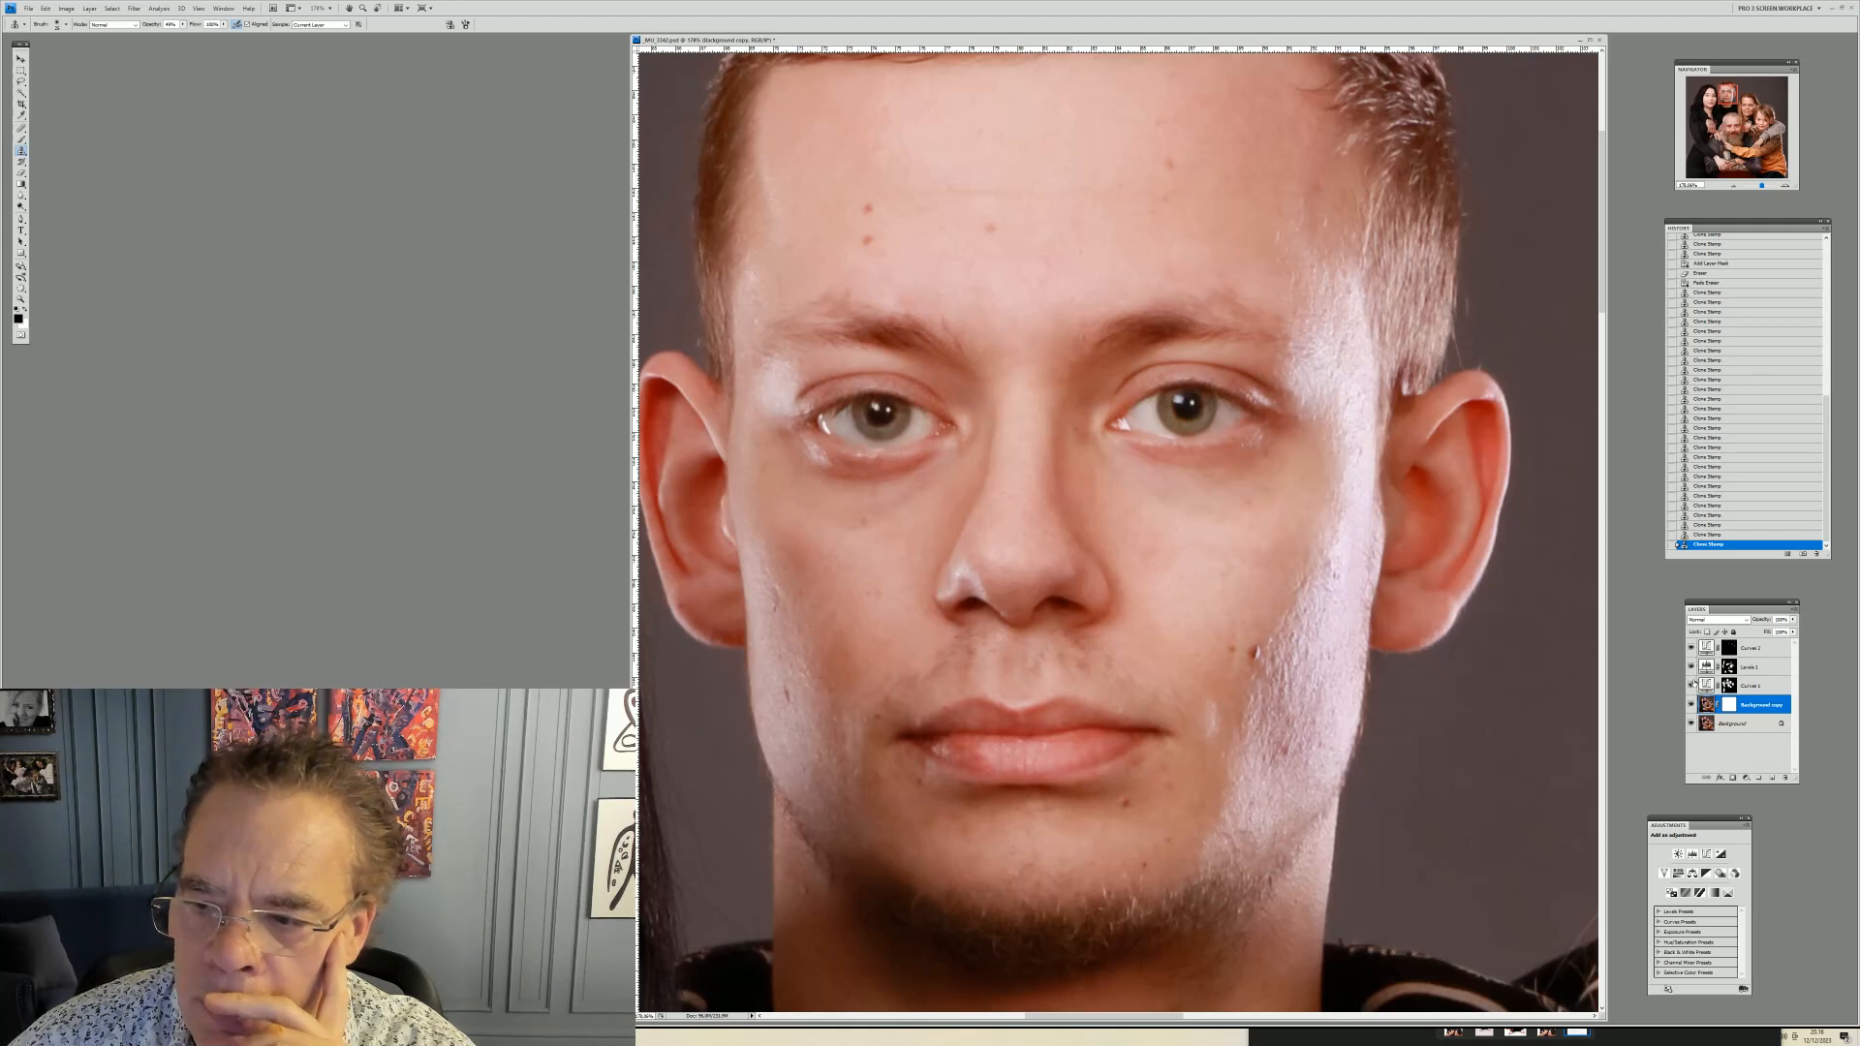
Toggle the Curves 3 layer's visibility repeatedly to compare the lightening on his face
left_click(1691, 648)
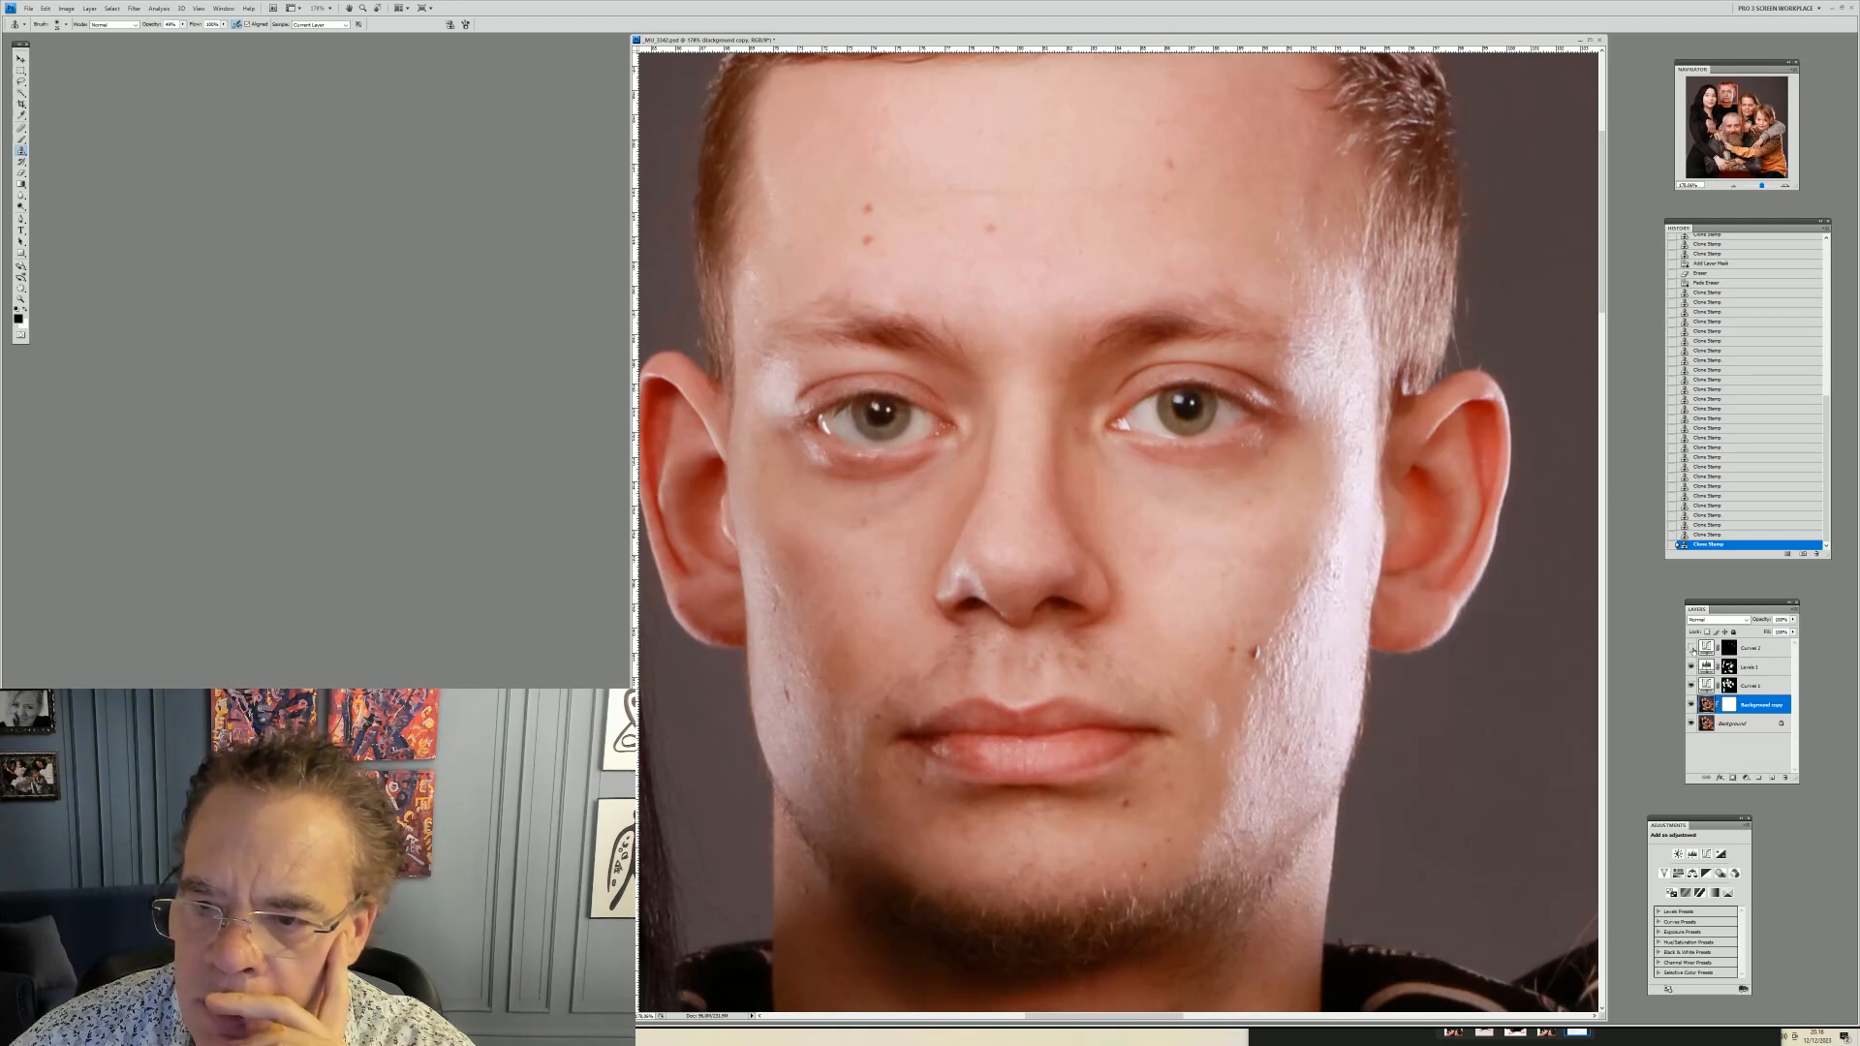
left_click(1691, 648)
left_click(1691, 648)
left_click(1691, 648)
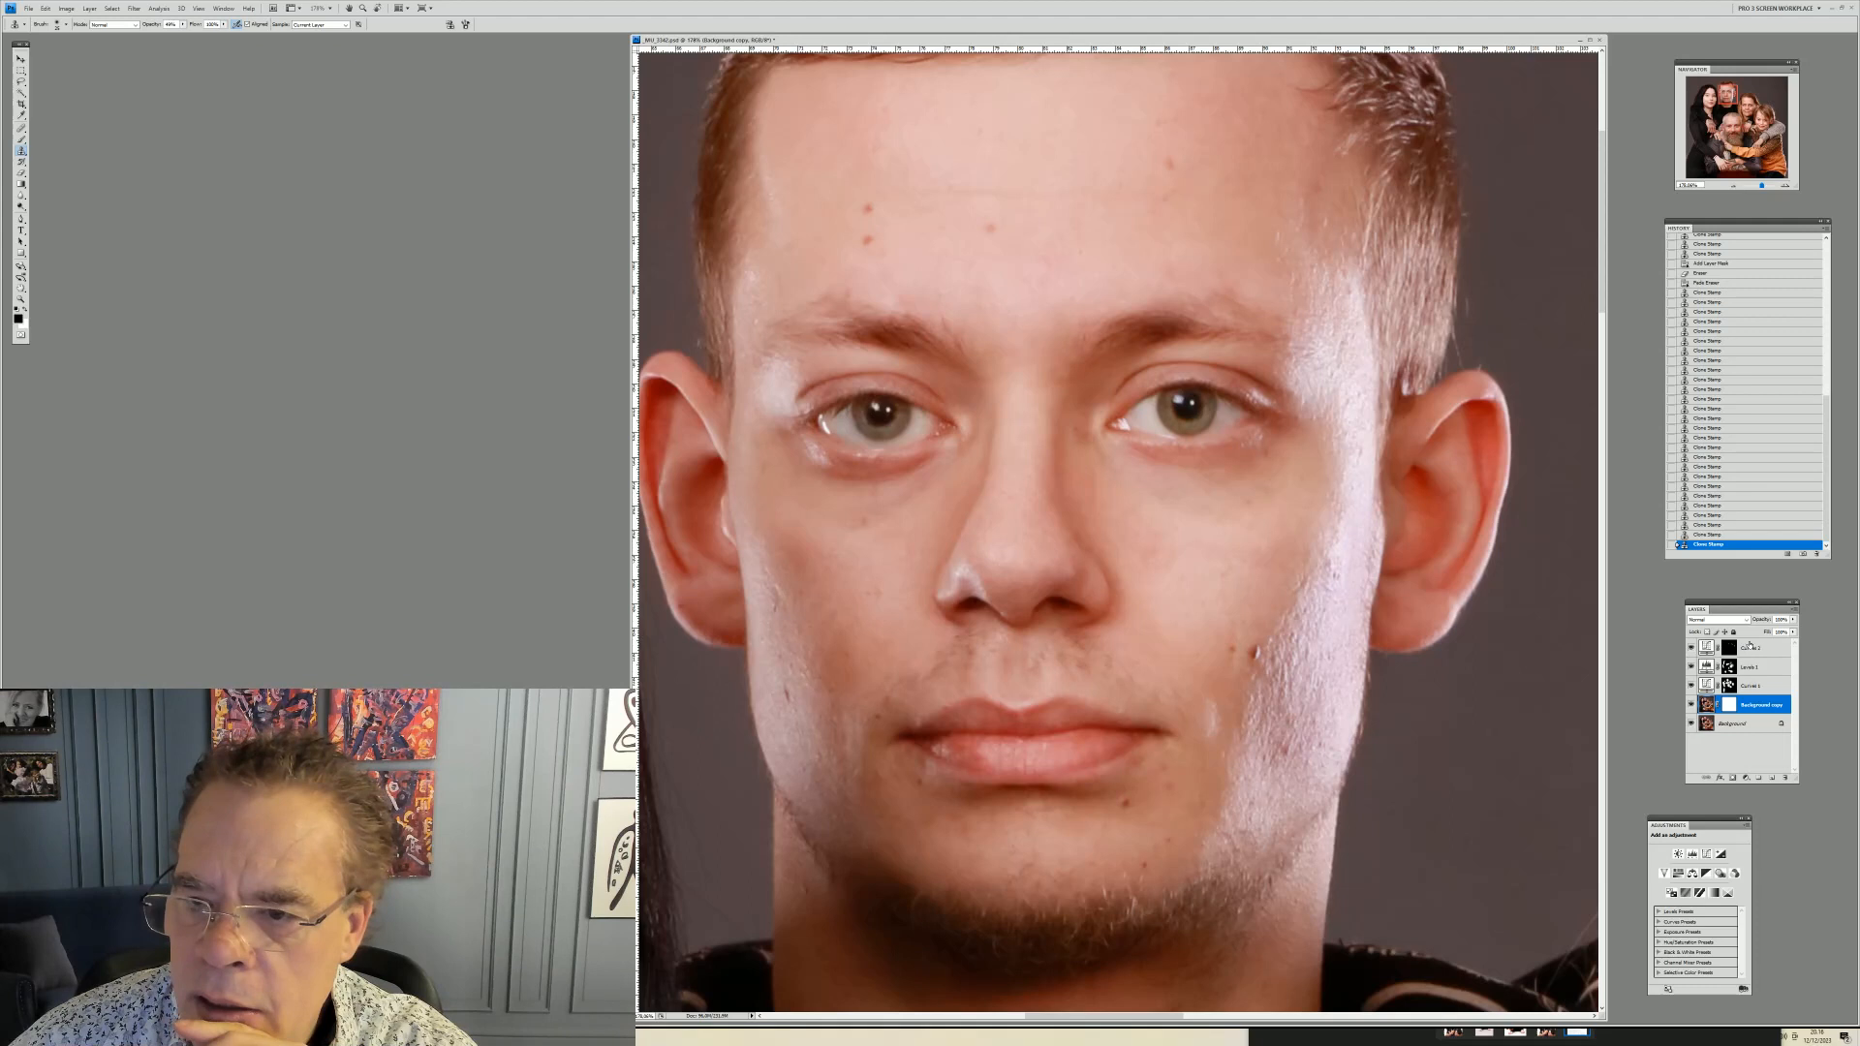
Paint on the Curves 3 layer mask with the Brush near his temple on the right
left_click(1730, 650)
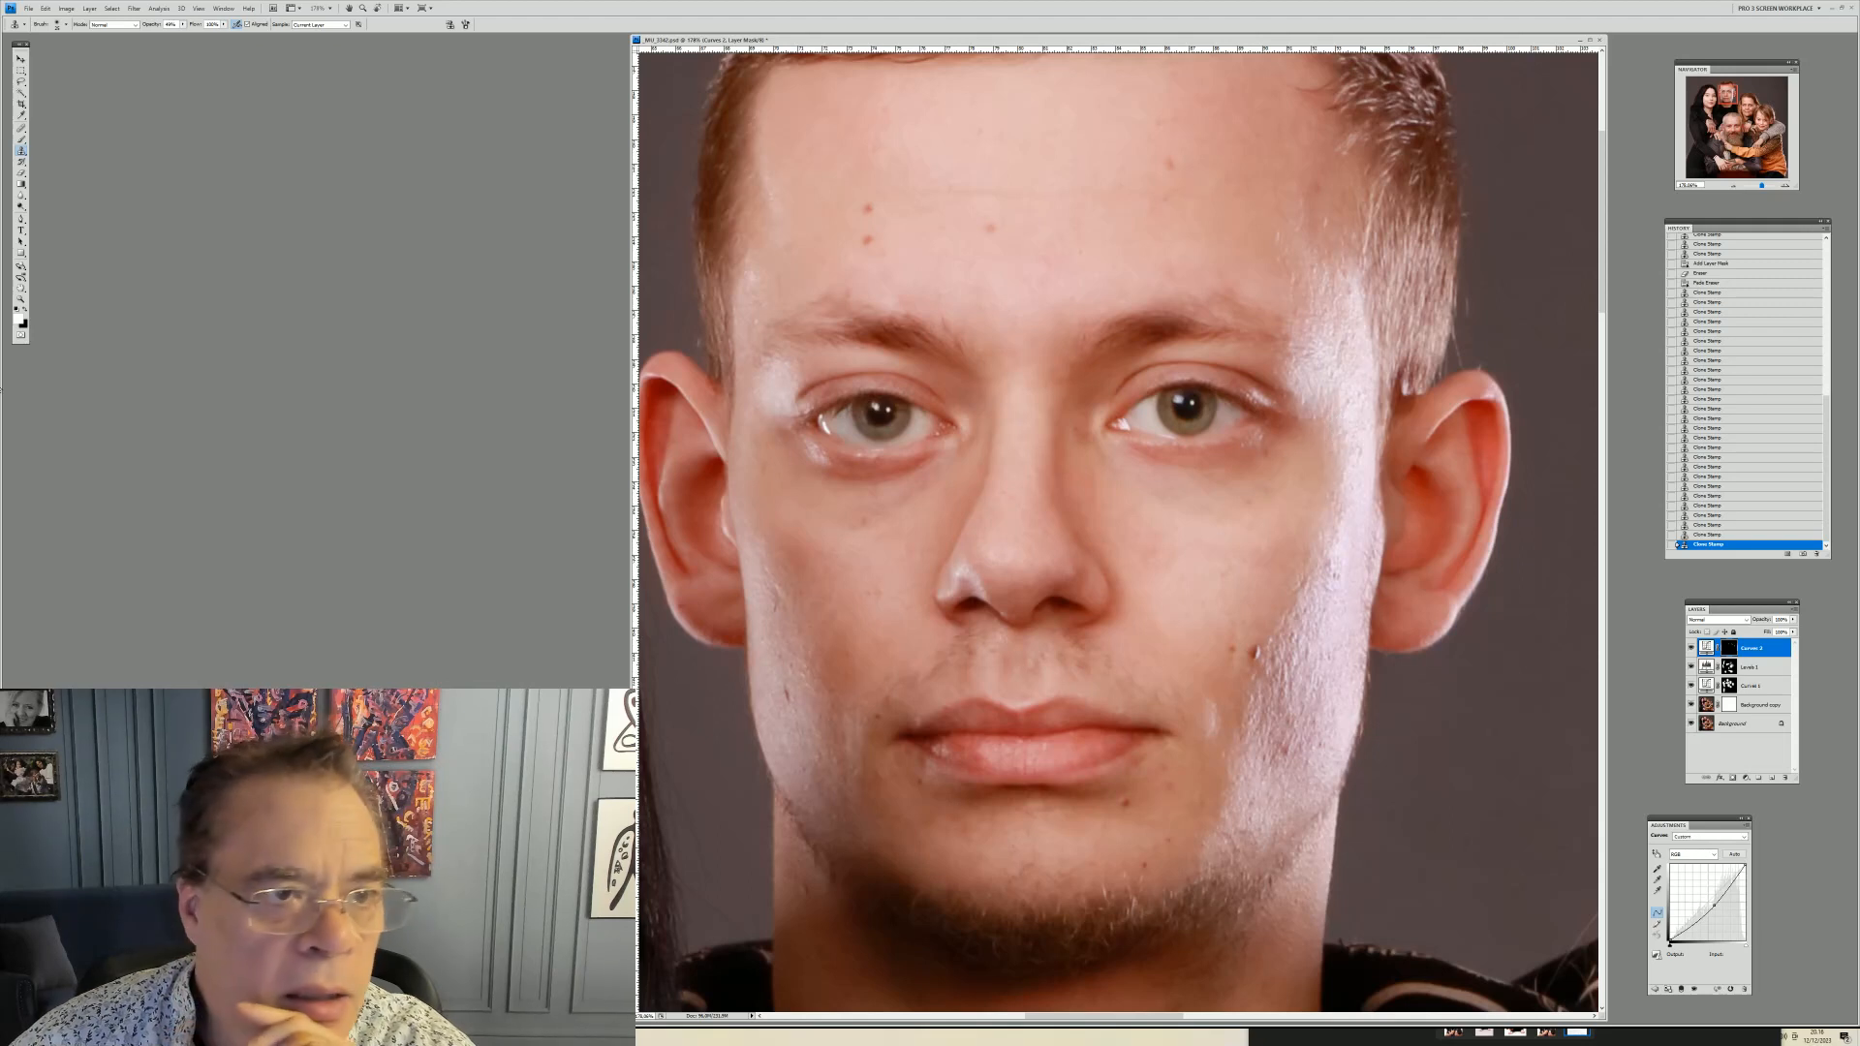
left_click(22, 172)
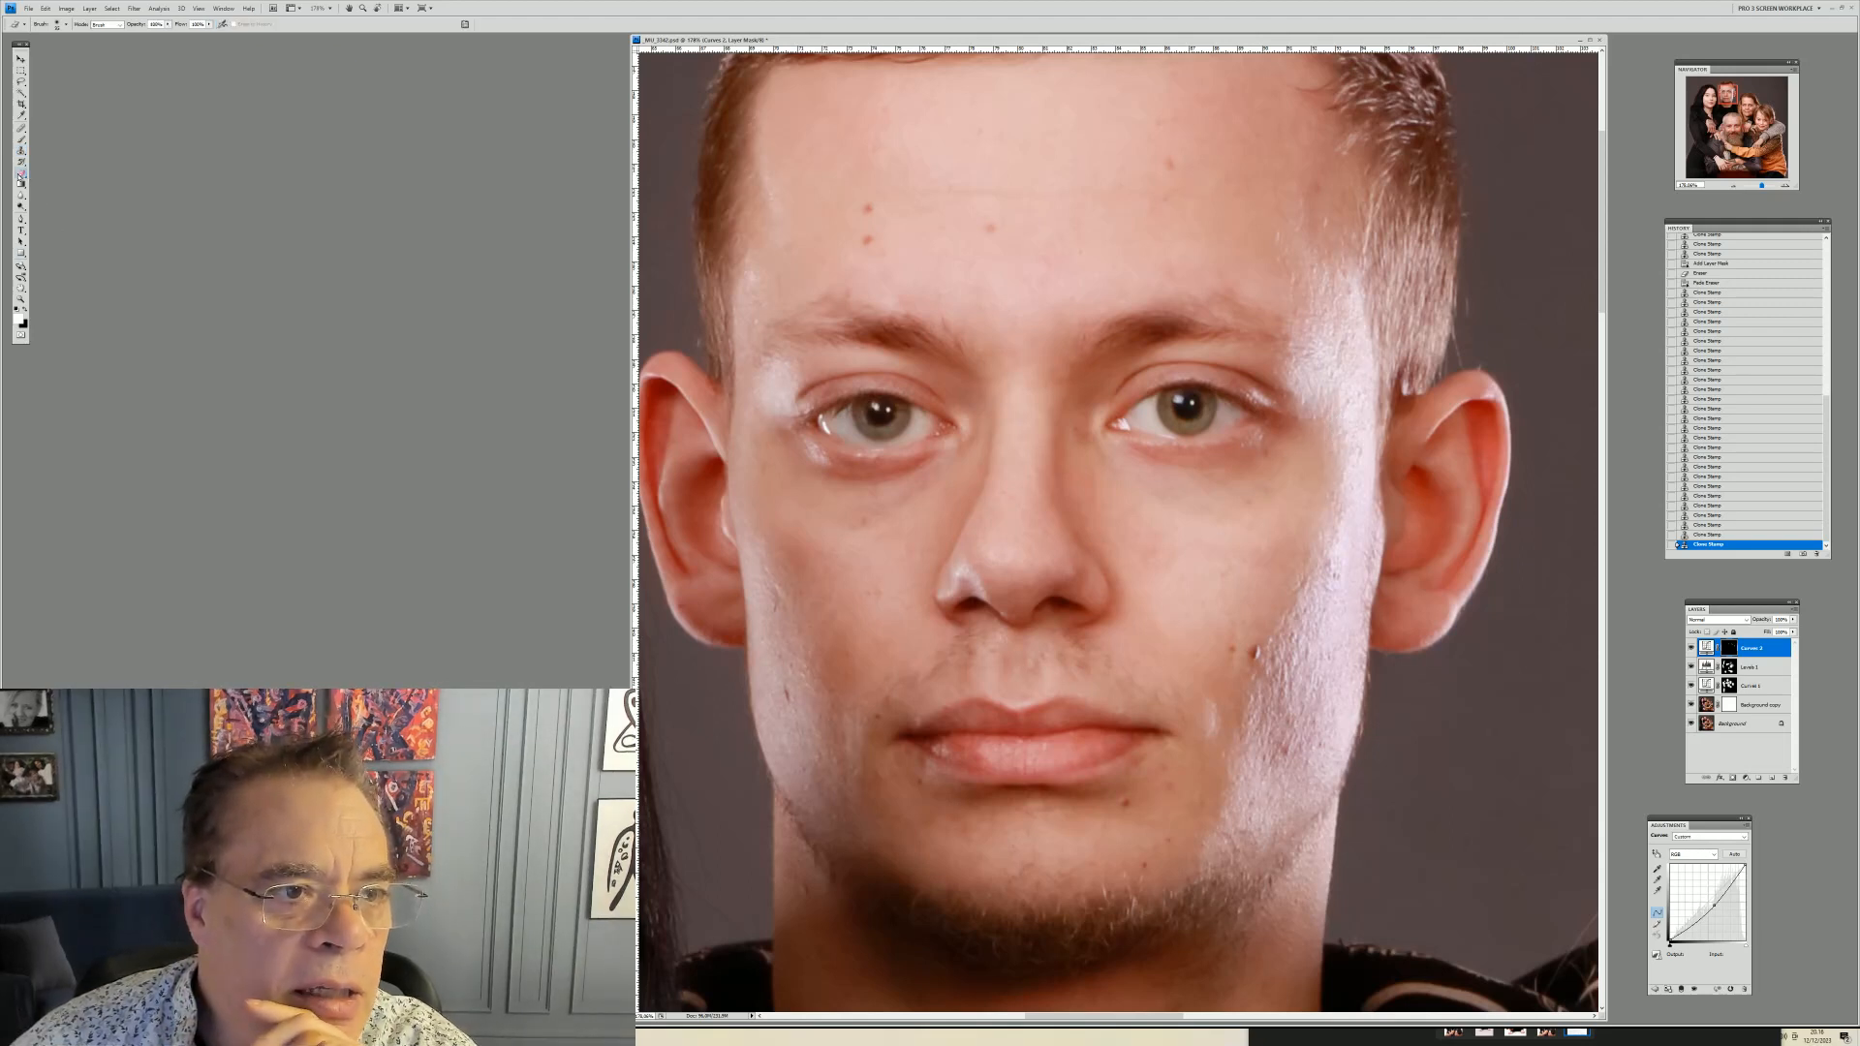
left_click(26, 310)
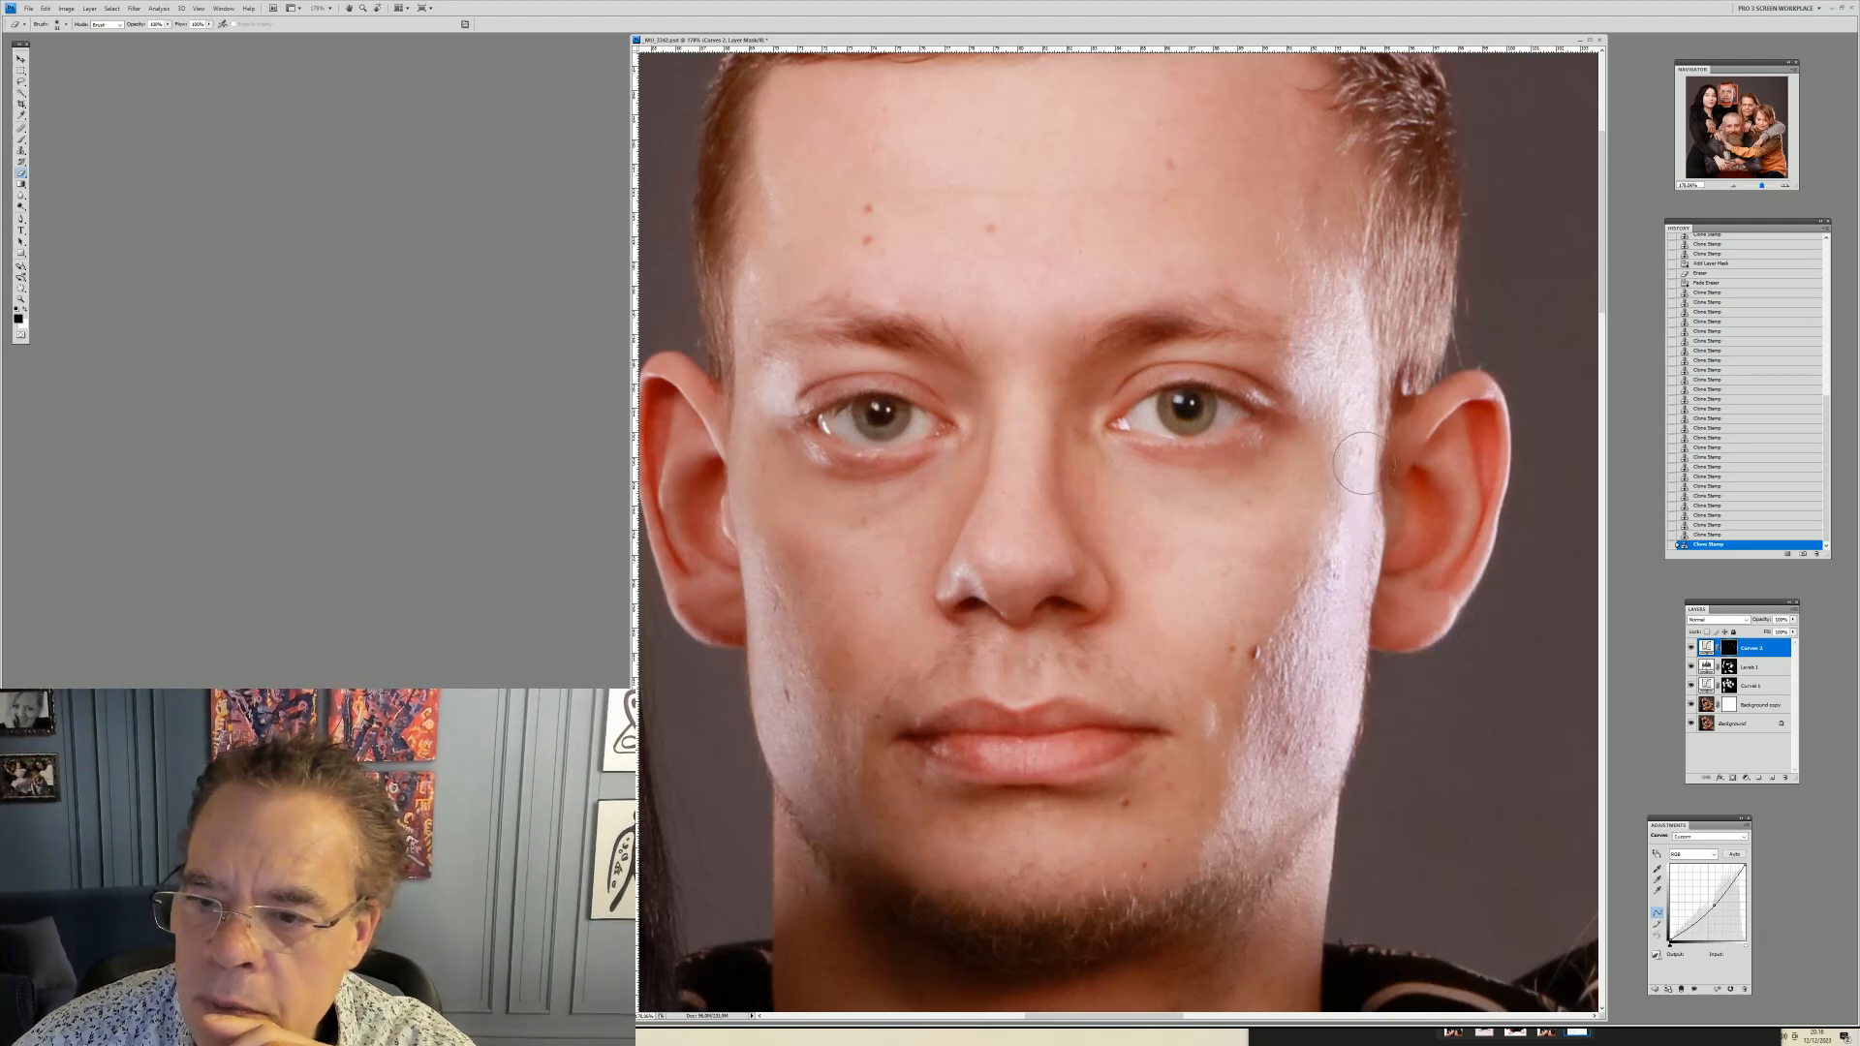
mouse_move(1332, 362)
left_mouse_down()
mouse_move(1337, 346)
mouse_move(1302, 341)
left_mouse_up()
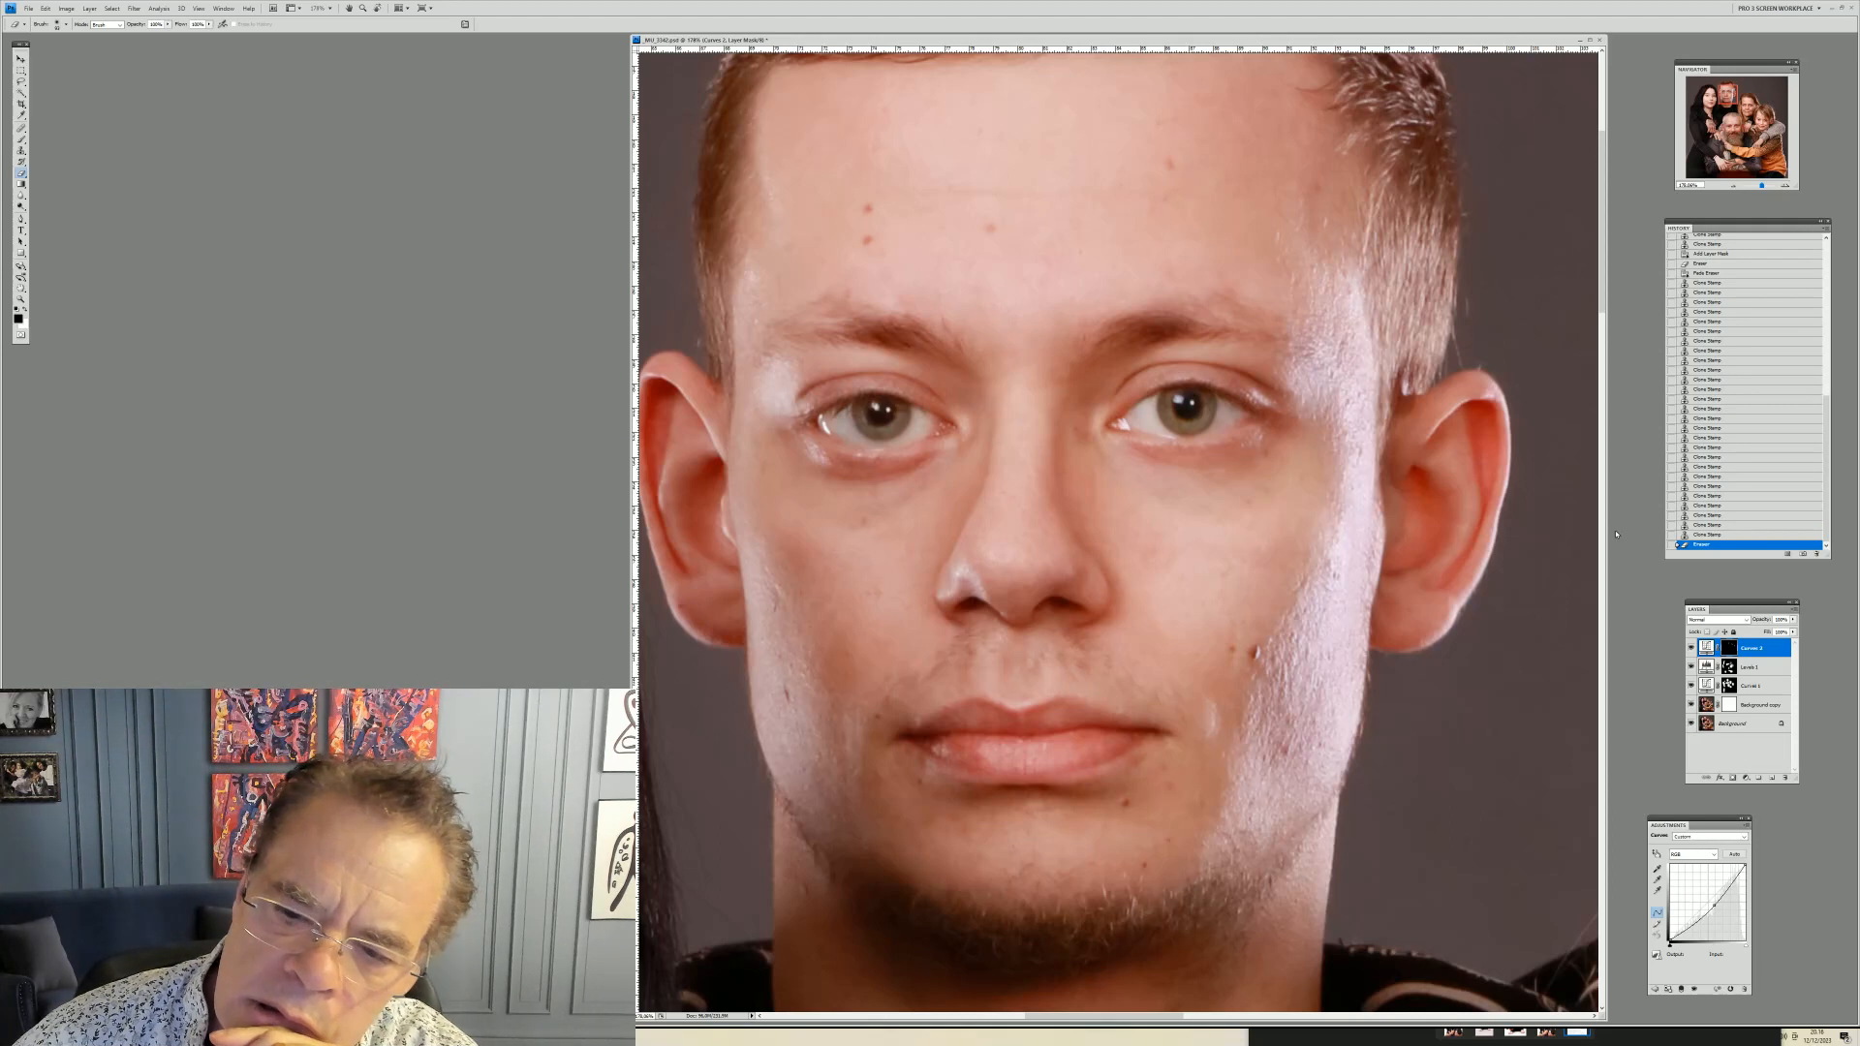
Clone over the shine along his cheek on the Background copy layer, undoing the first stroke and recloning at lower opacity
left_click(1705, 706)
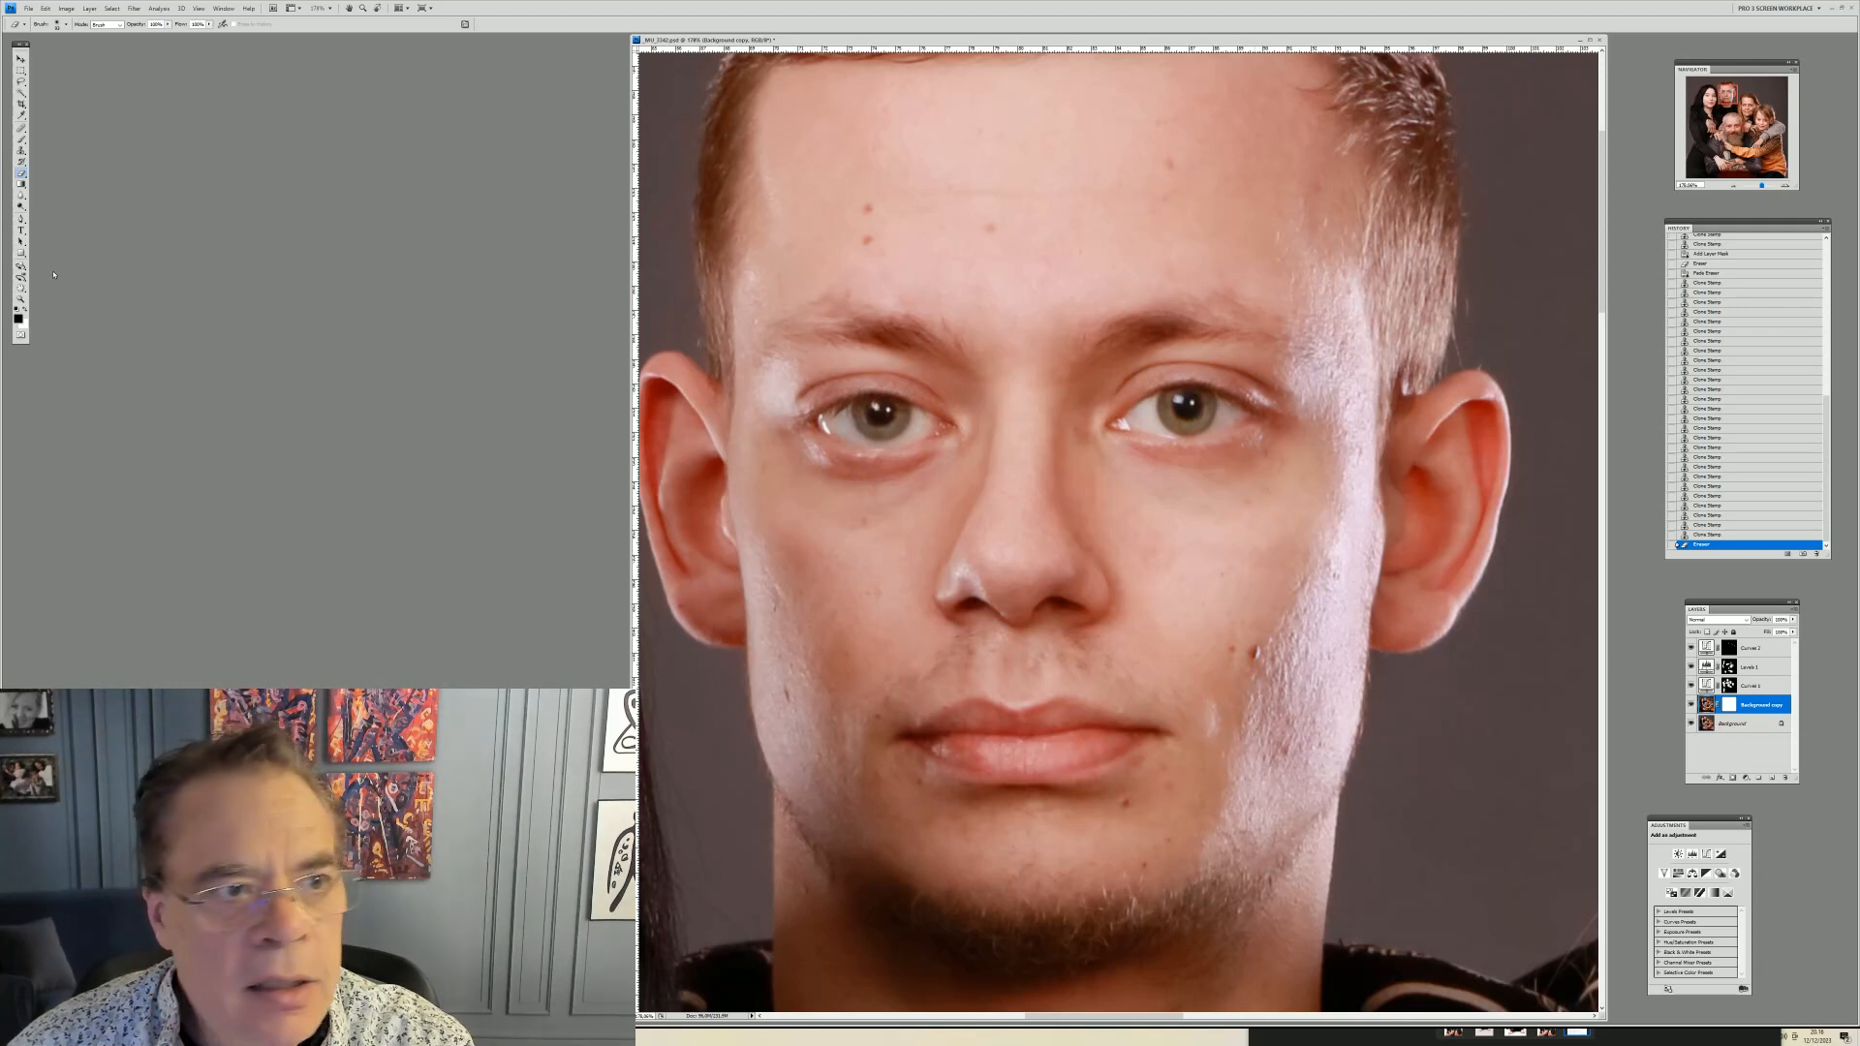
left_click(21, 150)
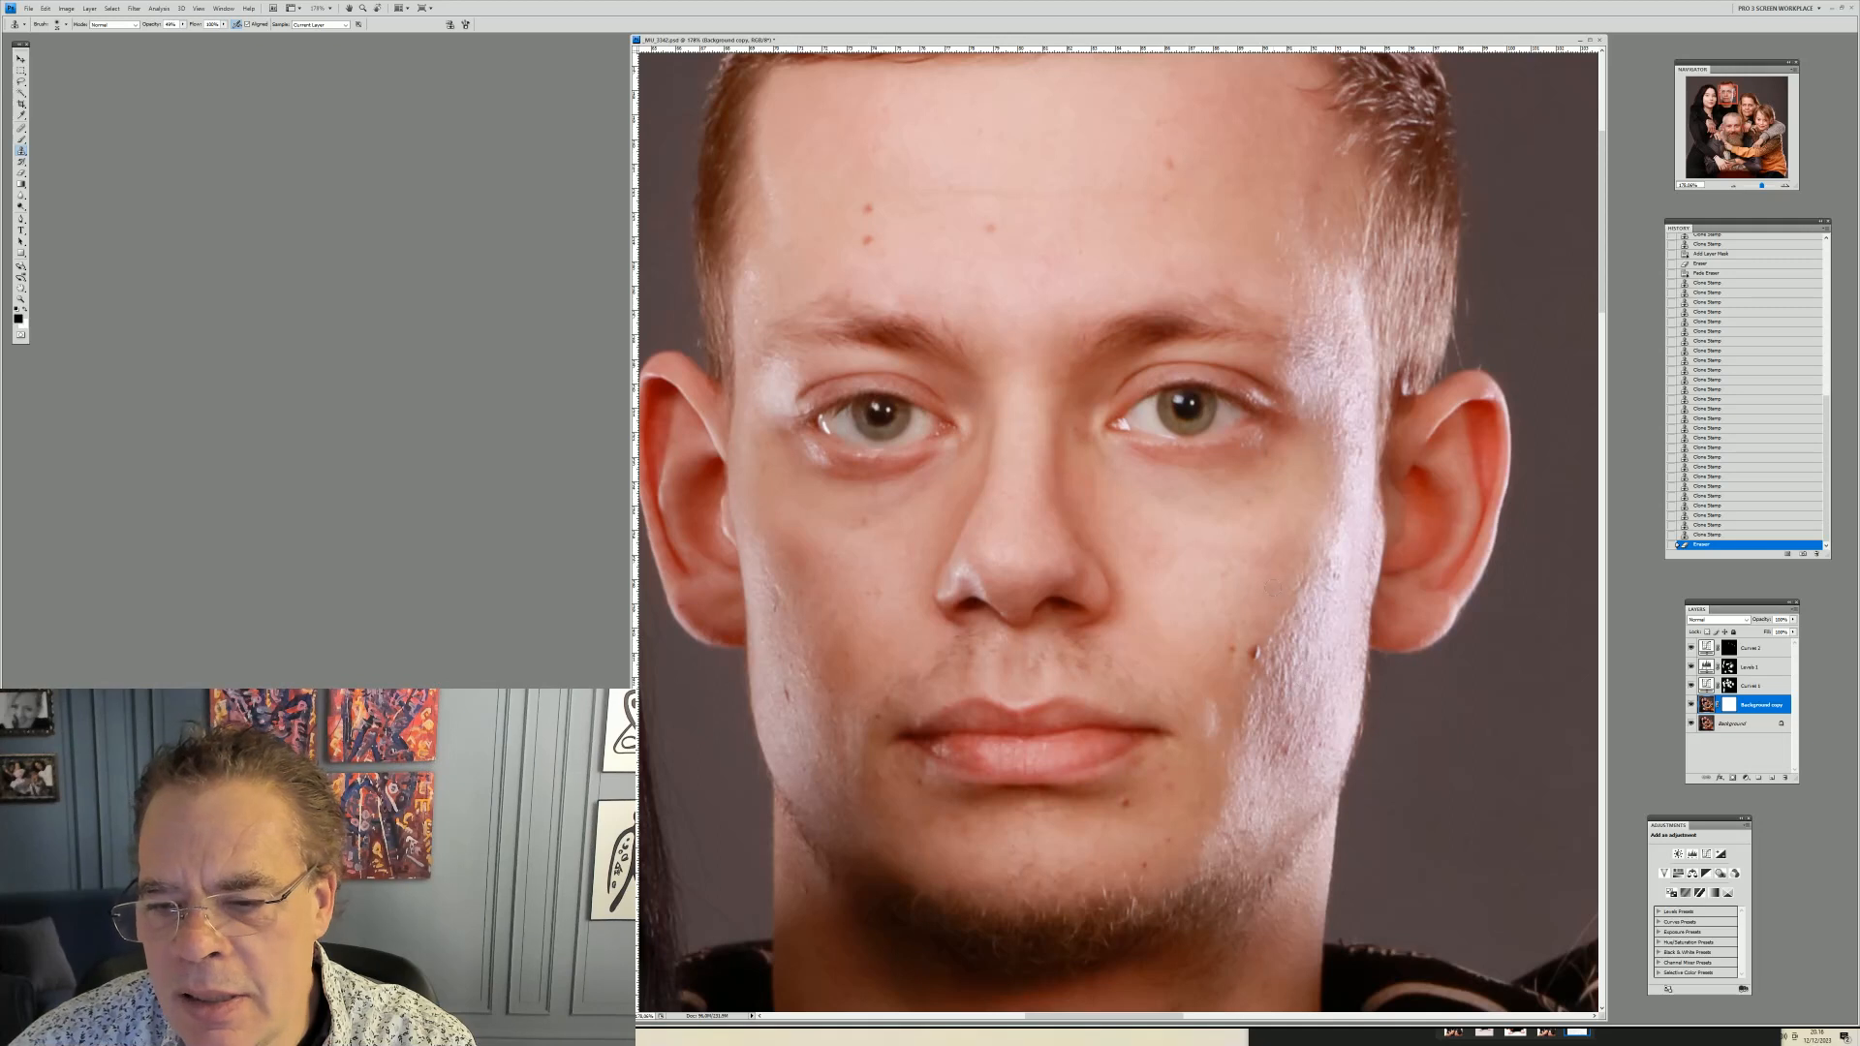
right_click(1317, 610)
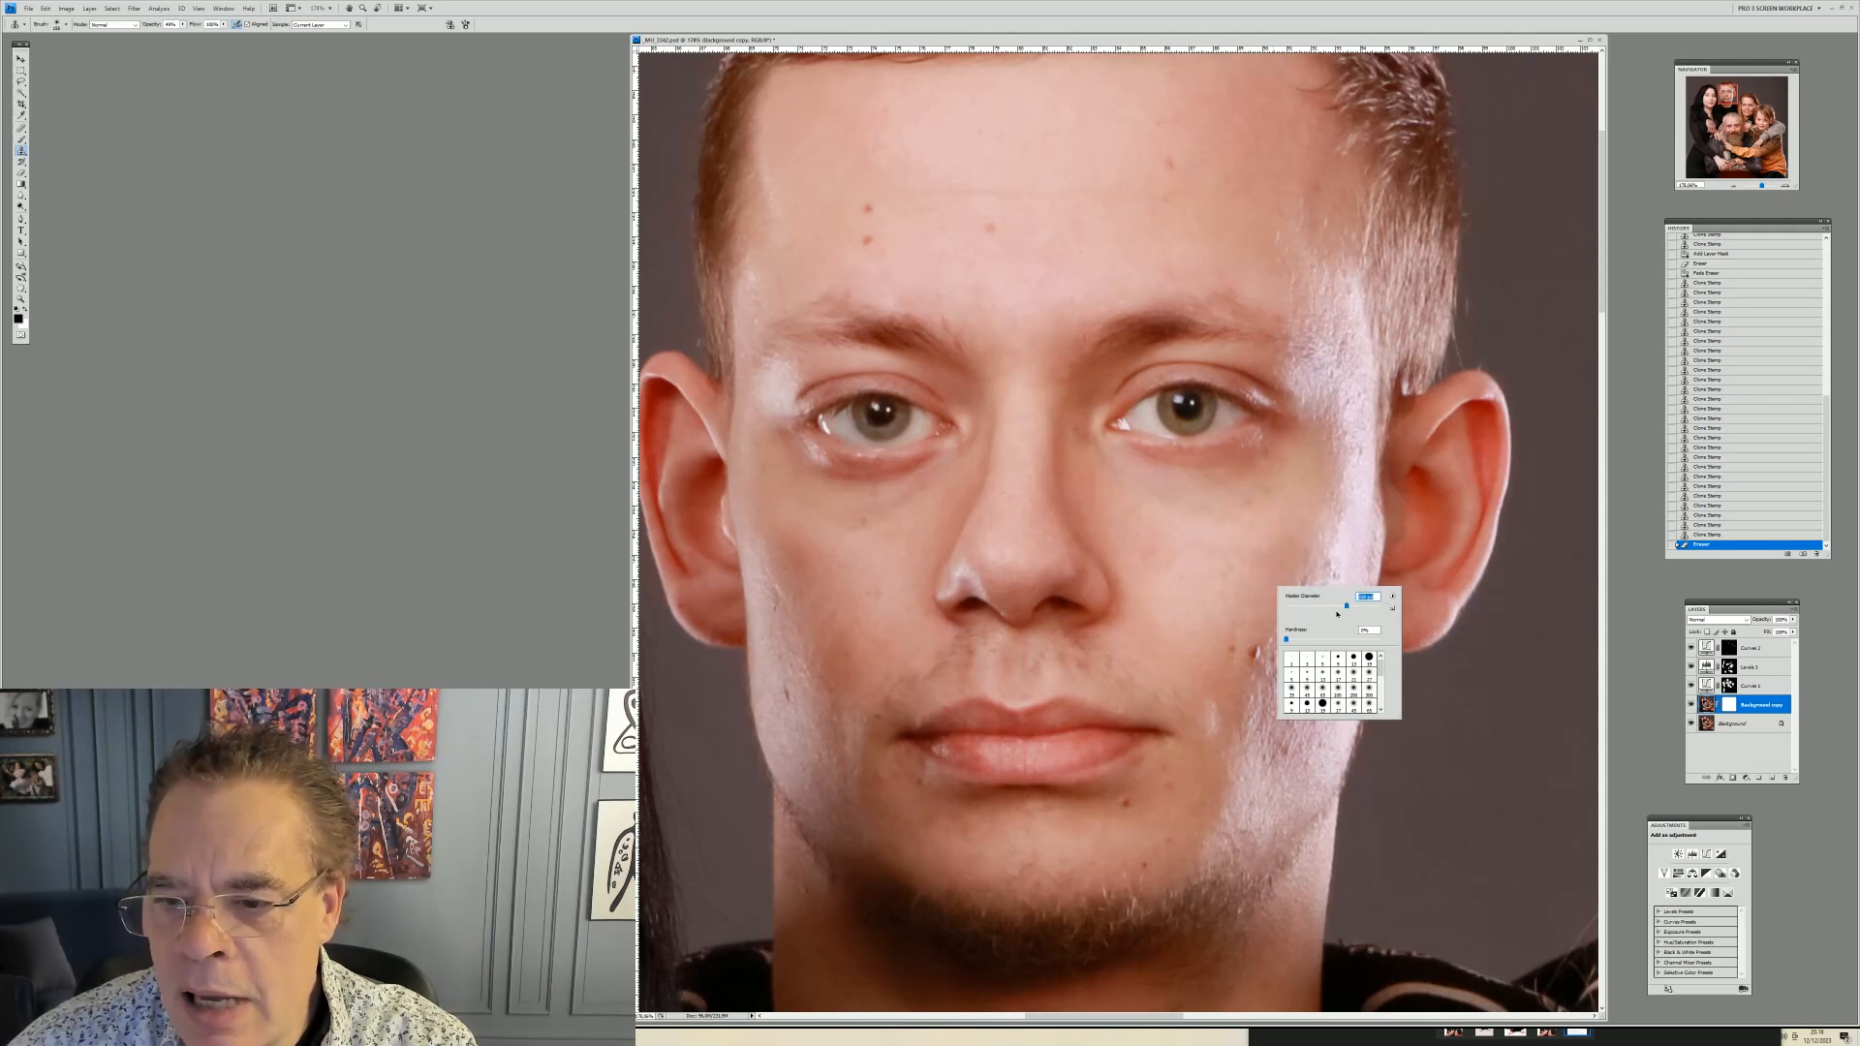
left_click_drag(1337, 610, 1333, 606)
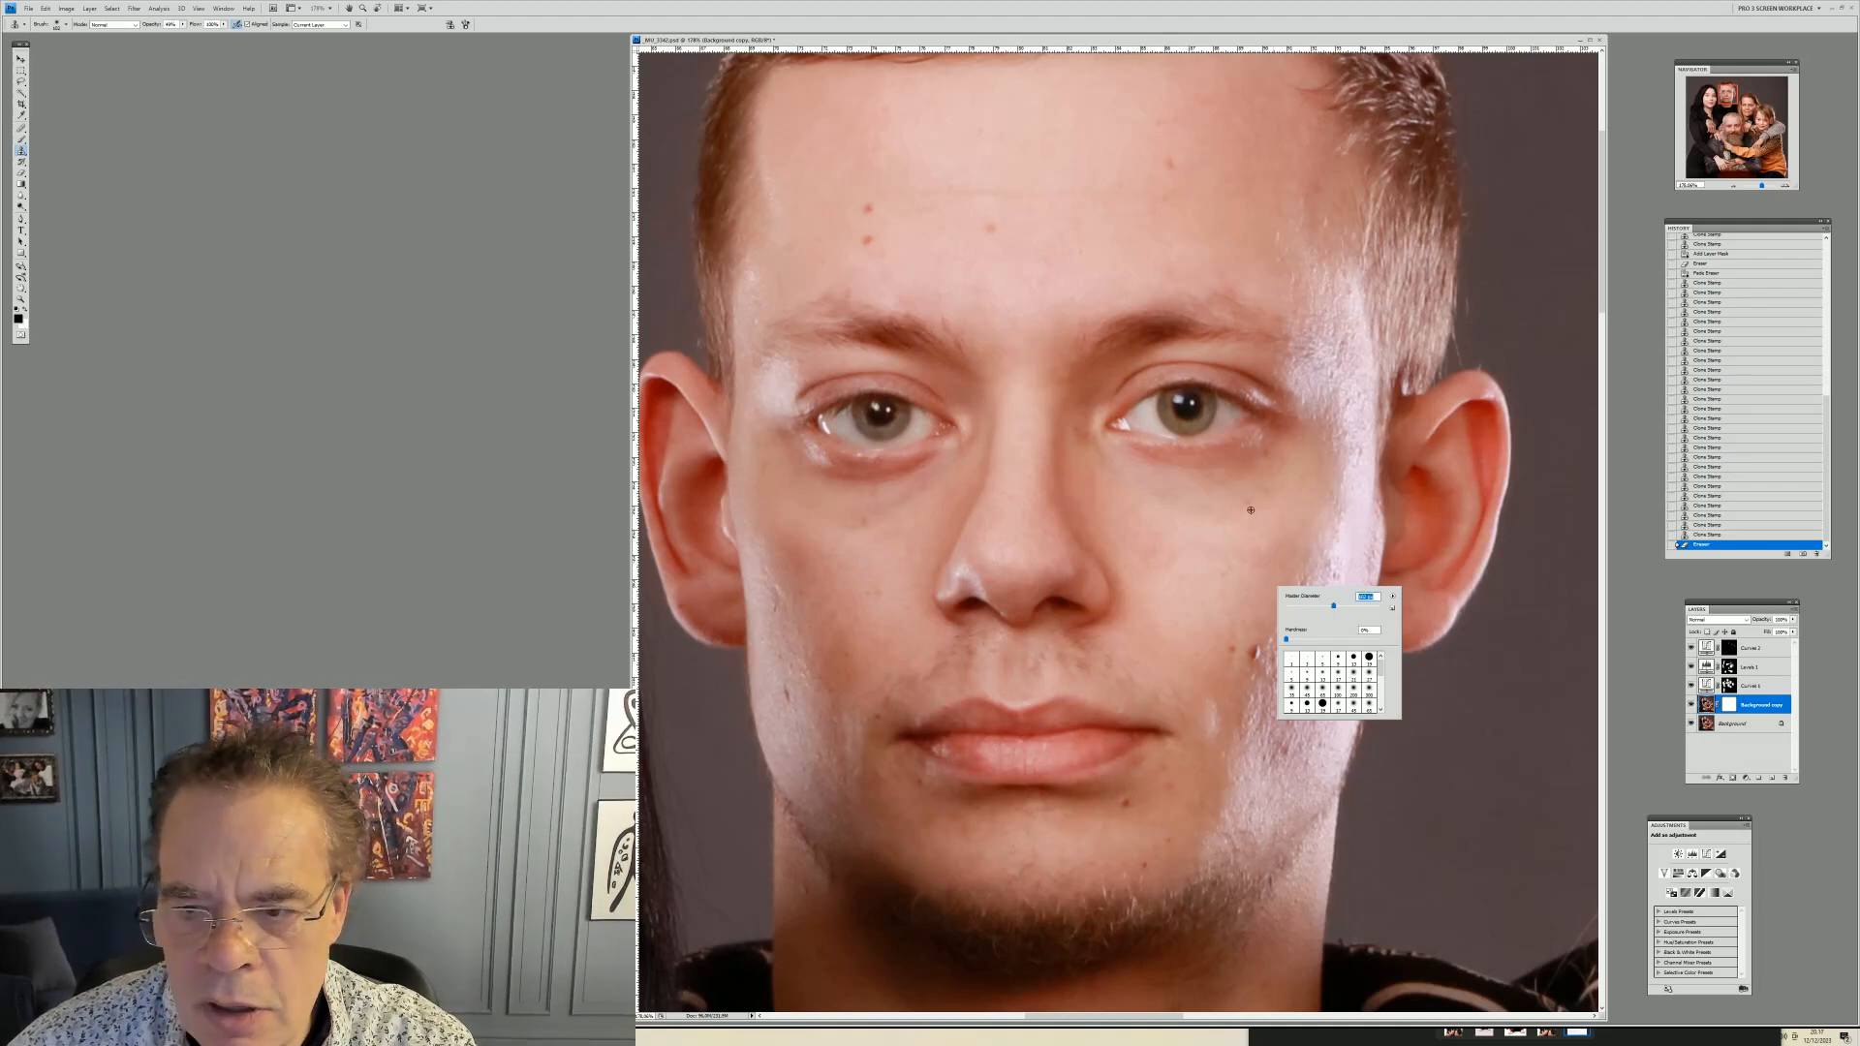
key("Return")
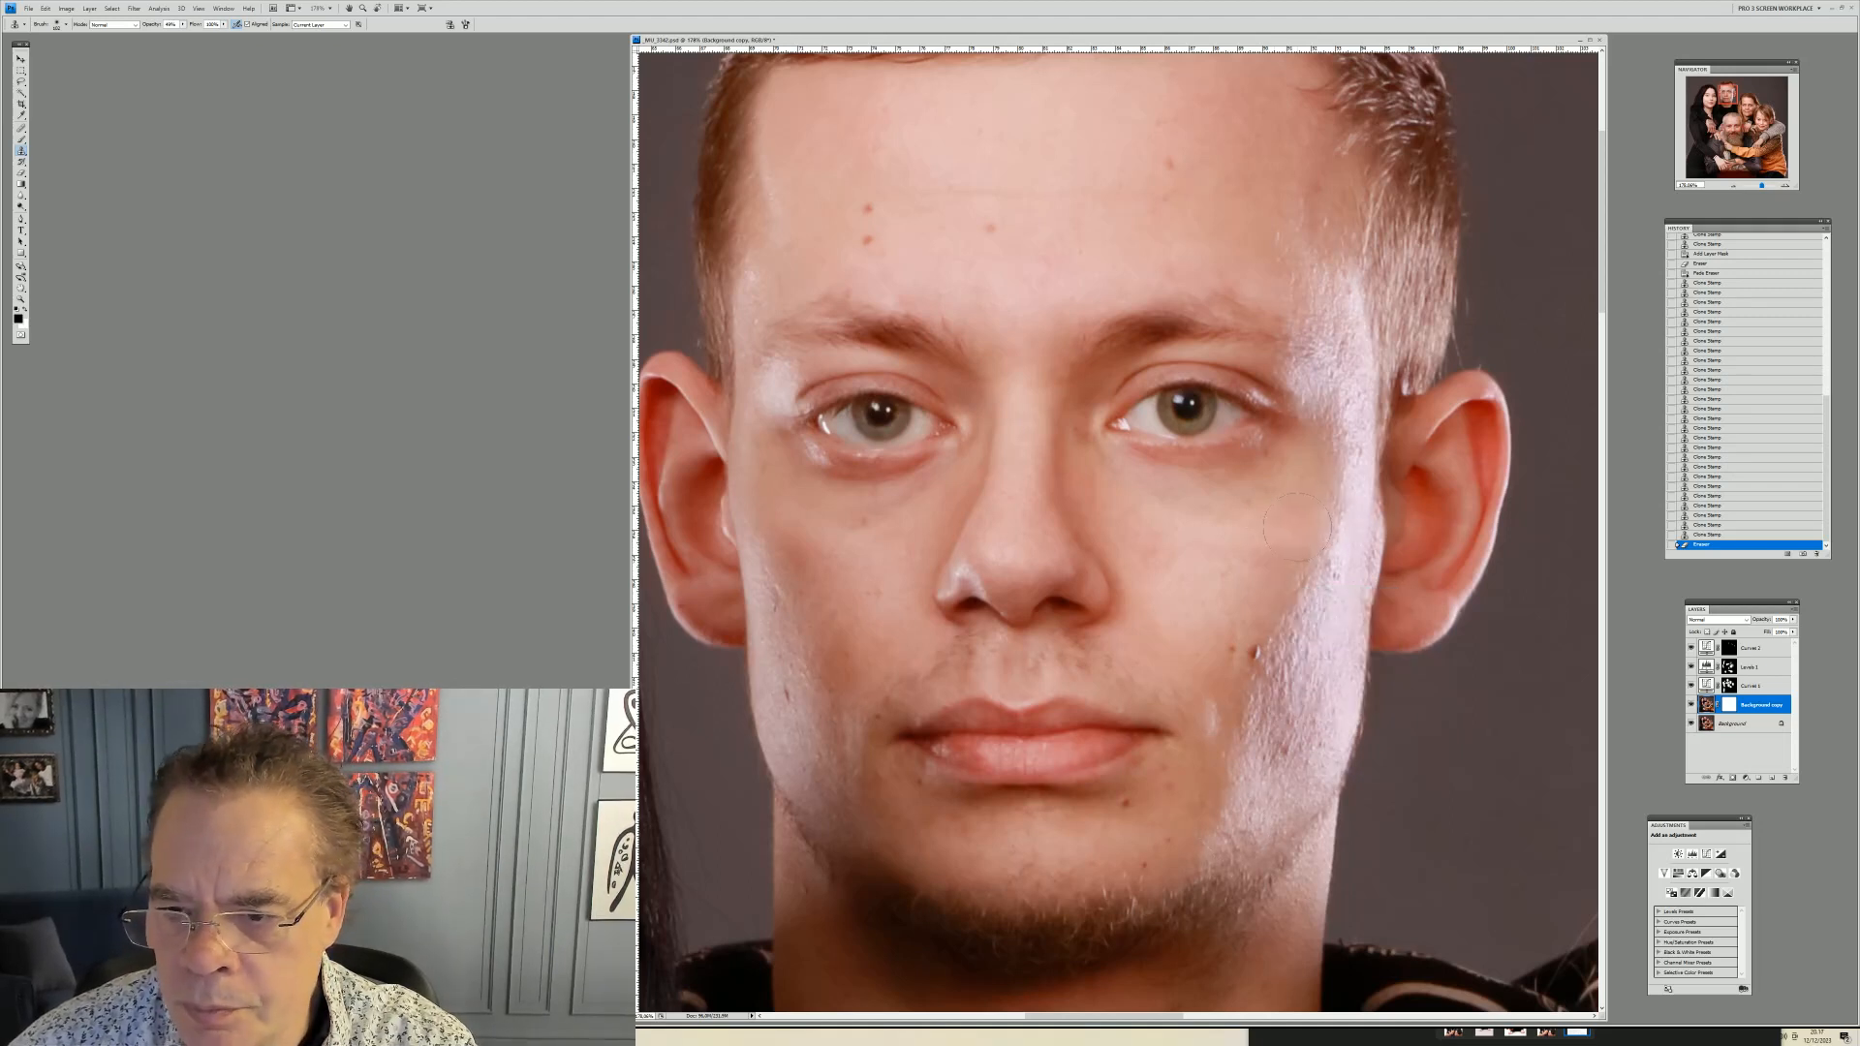
mouse_move(1325, 535)
left_mouse_down()
mouse_move(1314, 643)
mouse_move(1220, 812)
left_mouse_up()
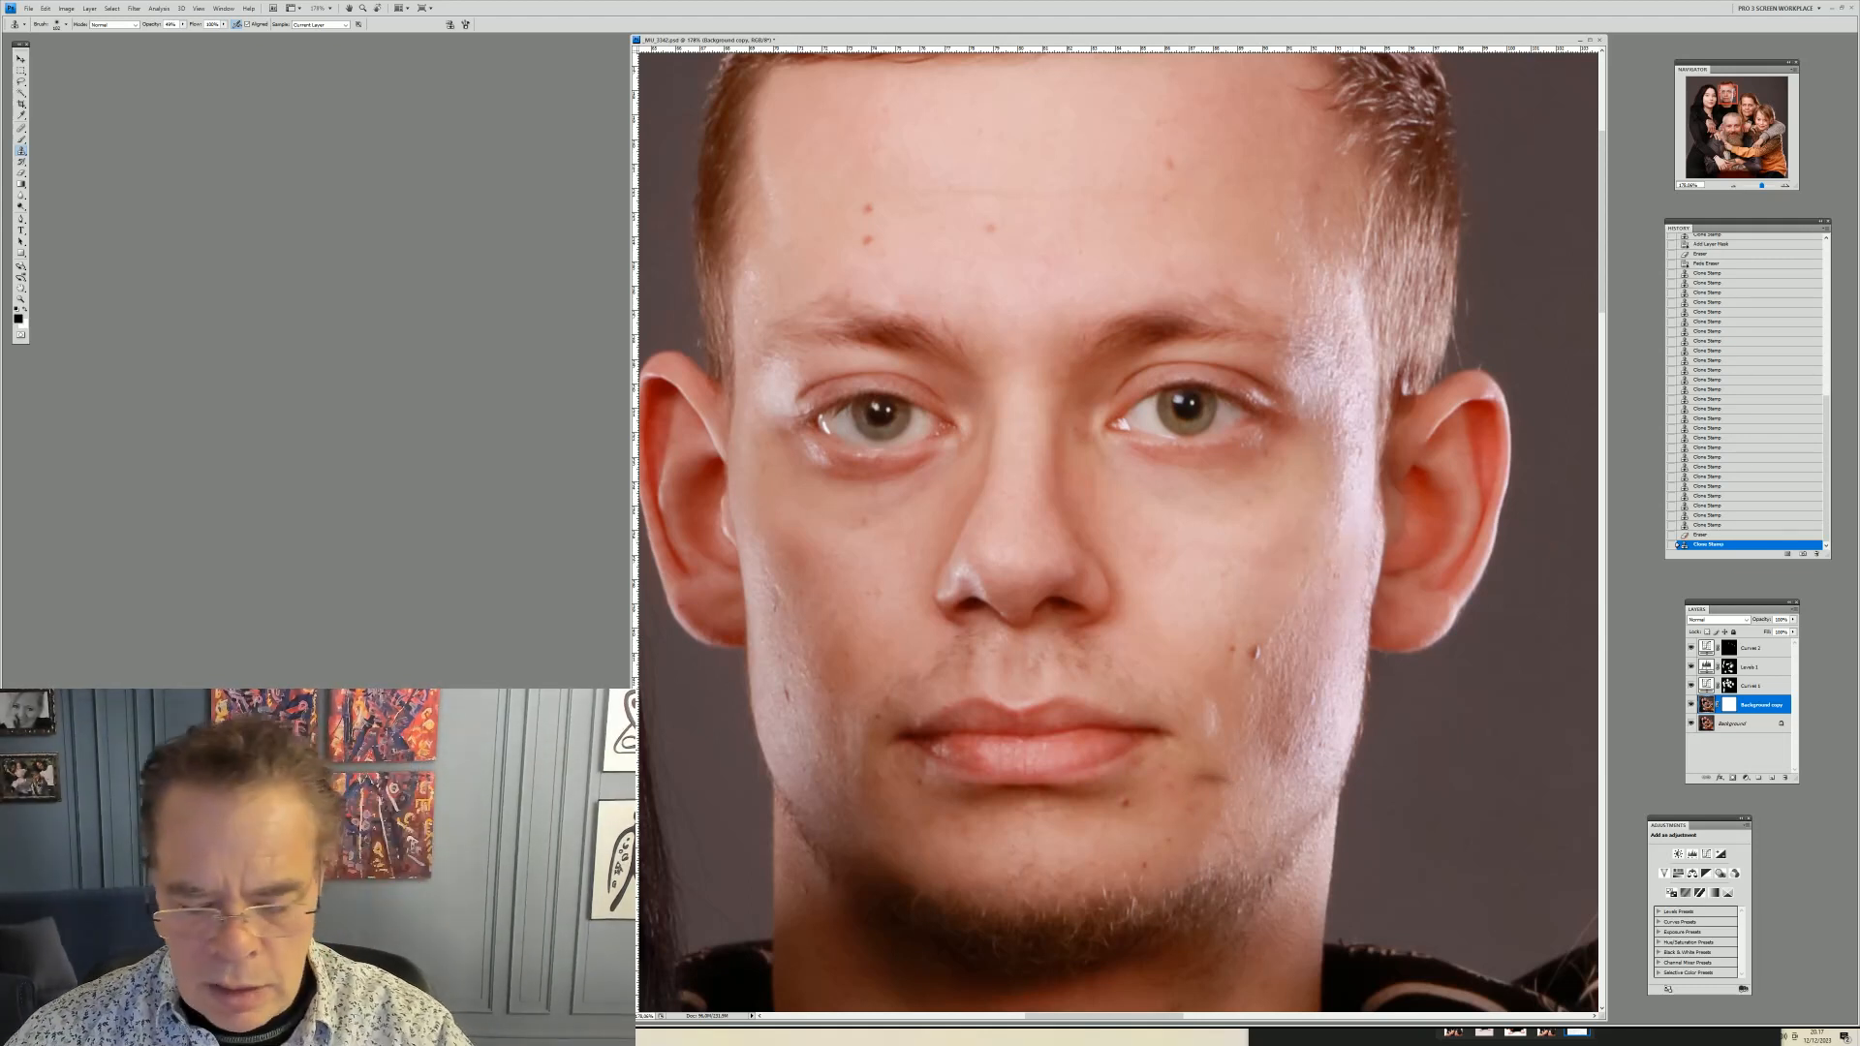
key("ctrl+z")
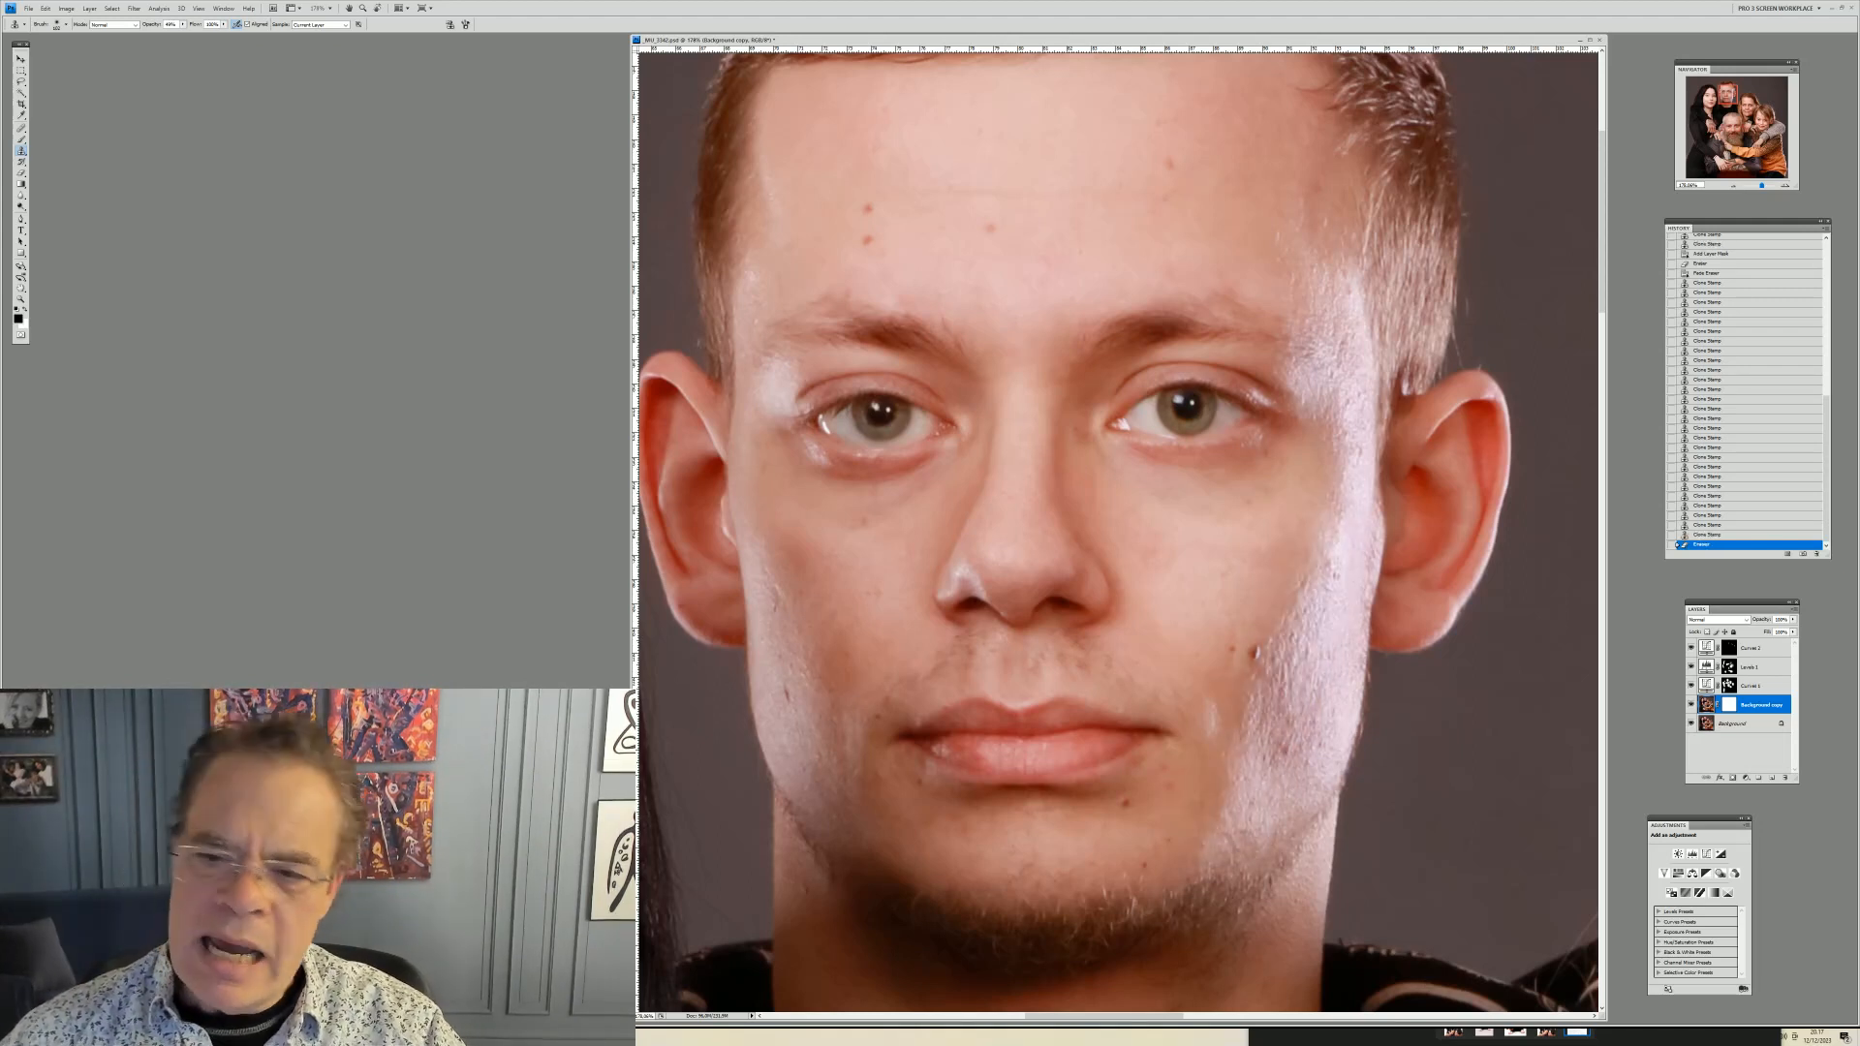
left_click(182, 25)
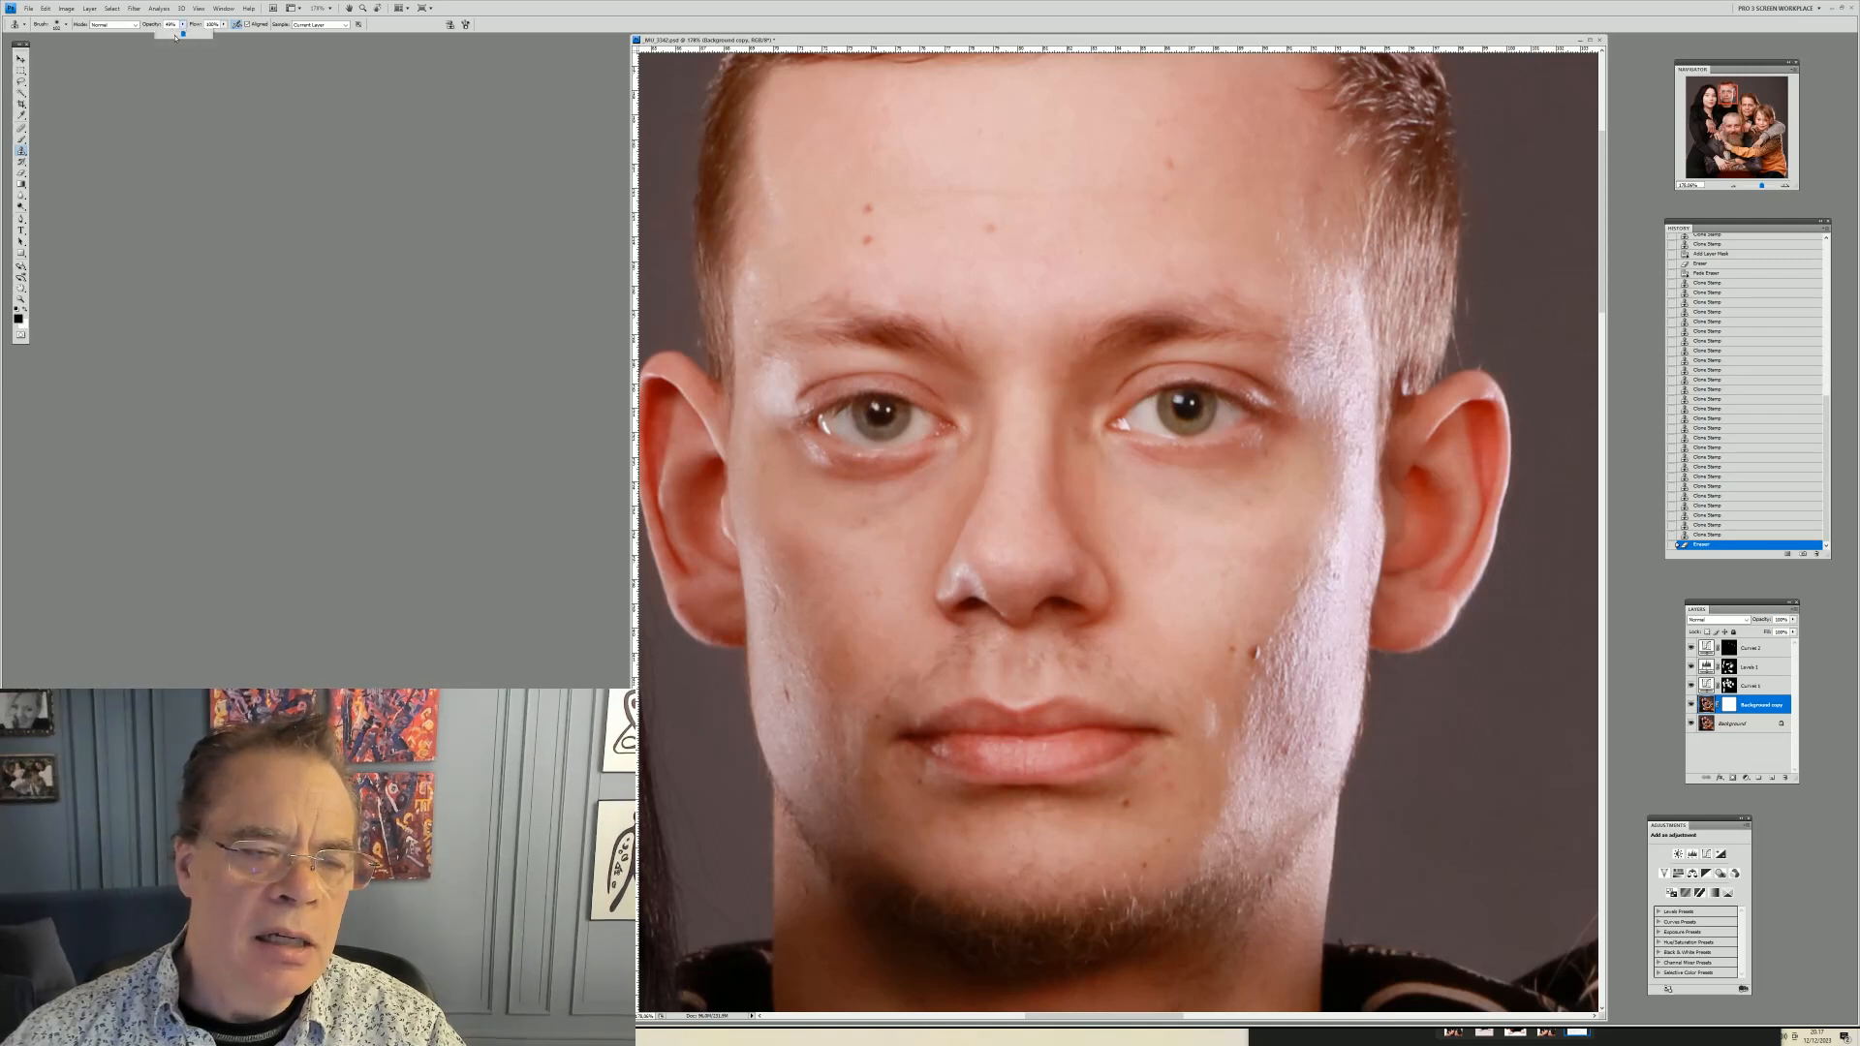
right_click(1404, 538)
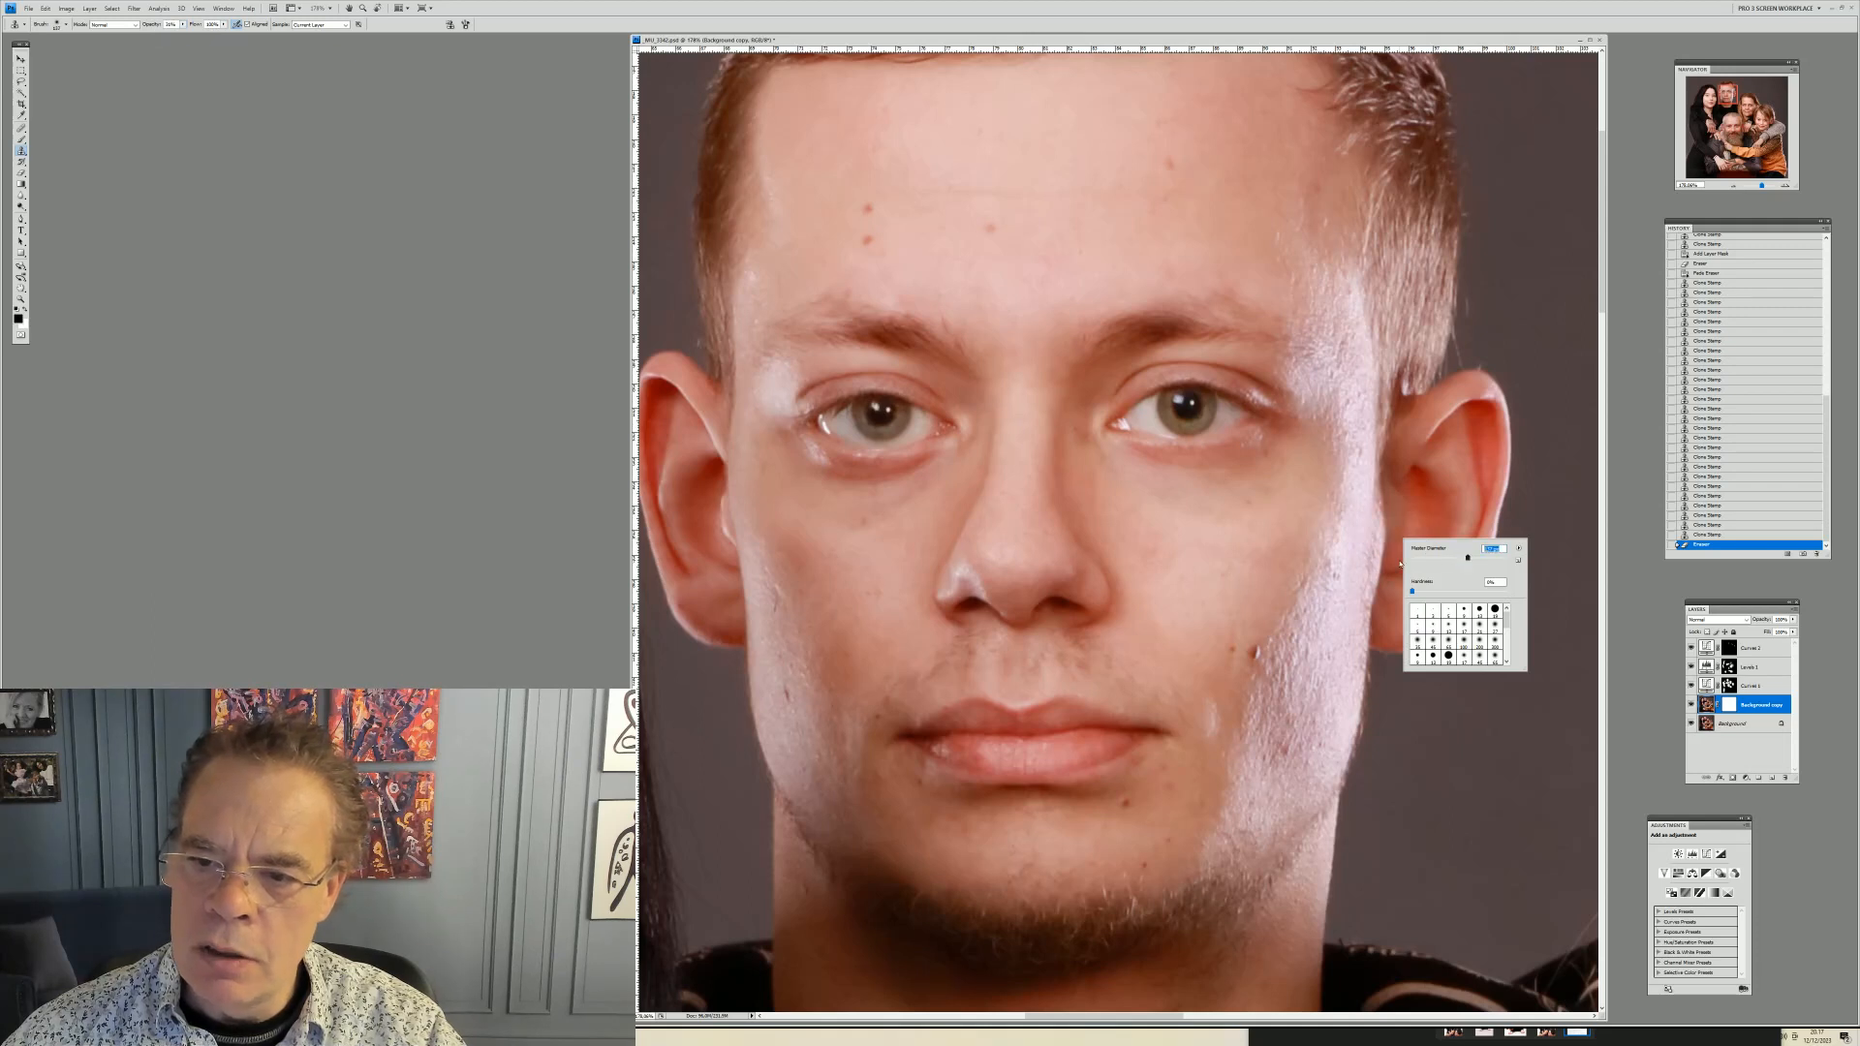
left_click(1245, 517)
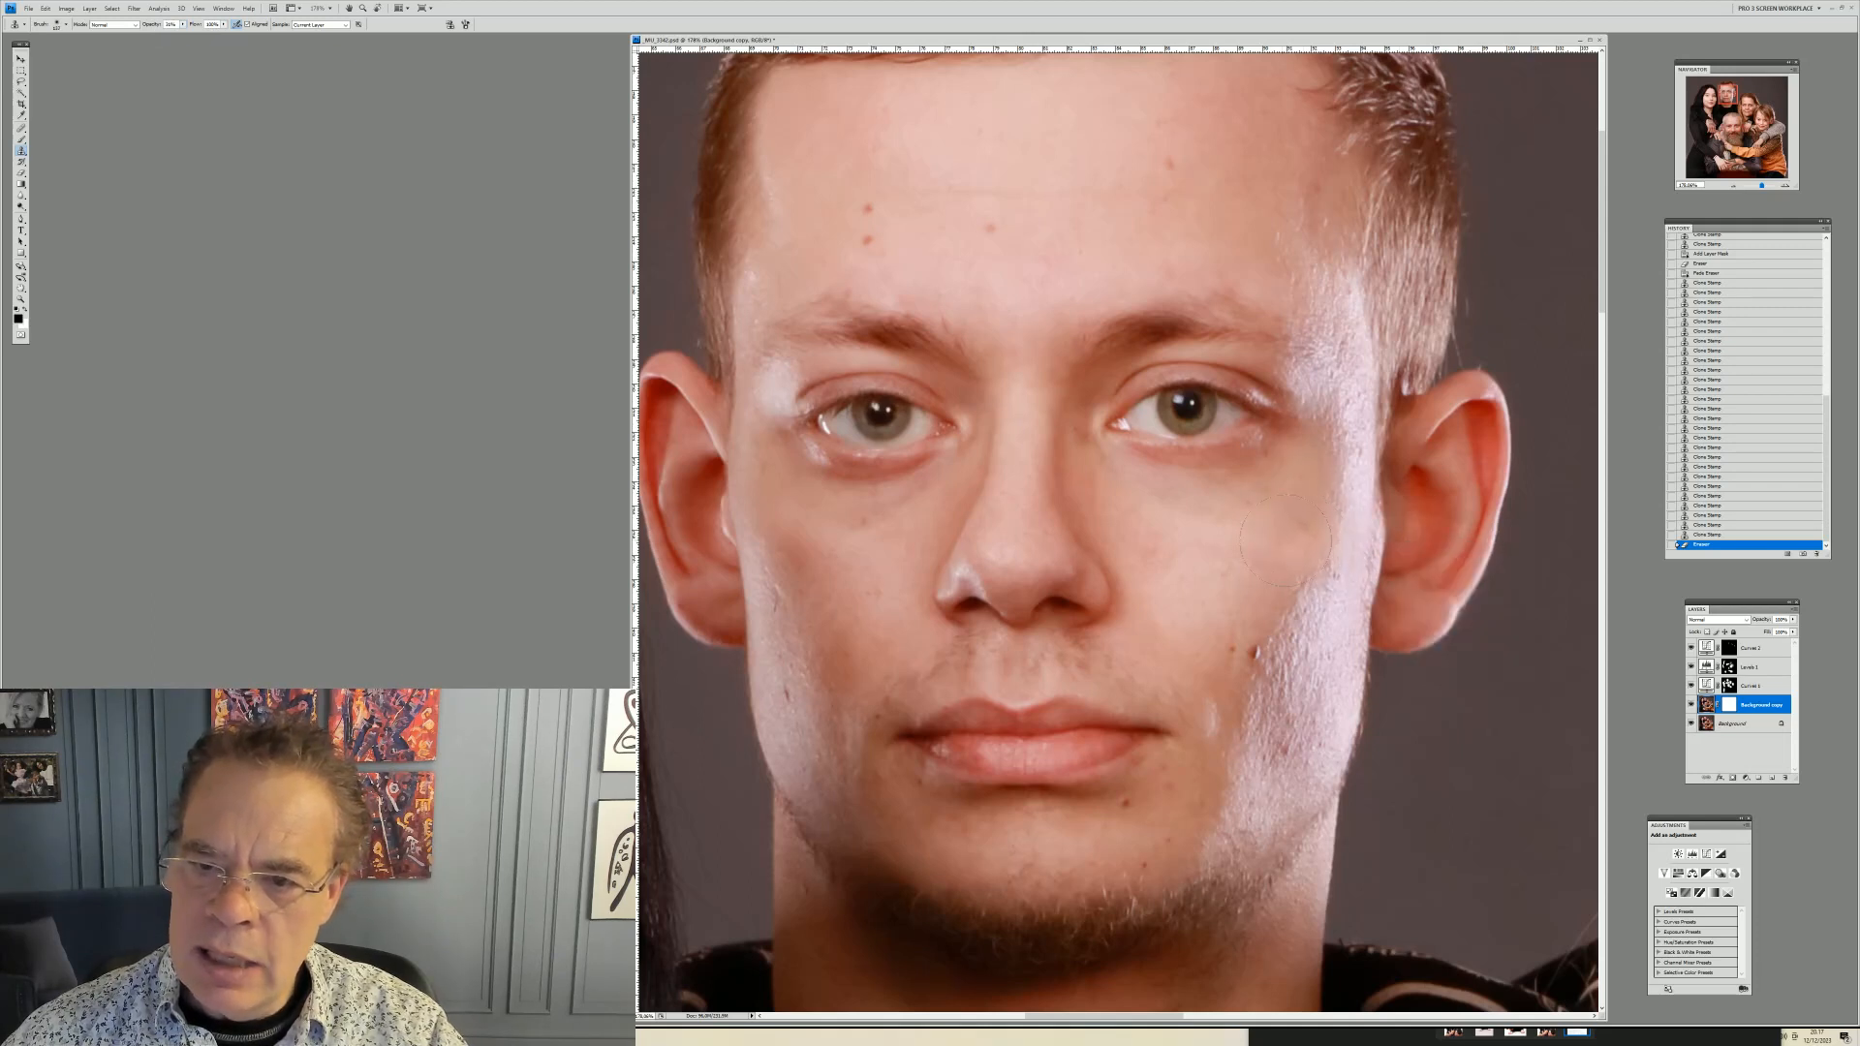
mouse_move(1269, 520)
left_mouse_down()
mouse_move(1322, 557)
mouse_move(1342, 543)
mouse_move(1312, 547)
mouse_move(1286, 604)
mouse_move(1303, 692)
mouse_move(1269, 746)
left_mouse_up()
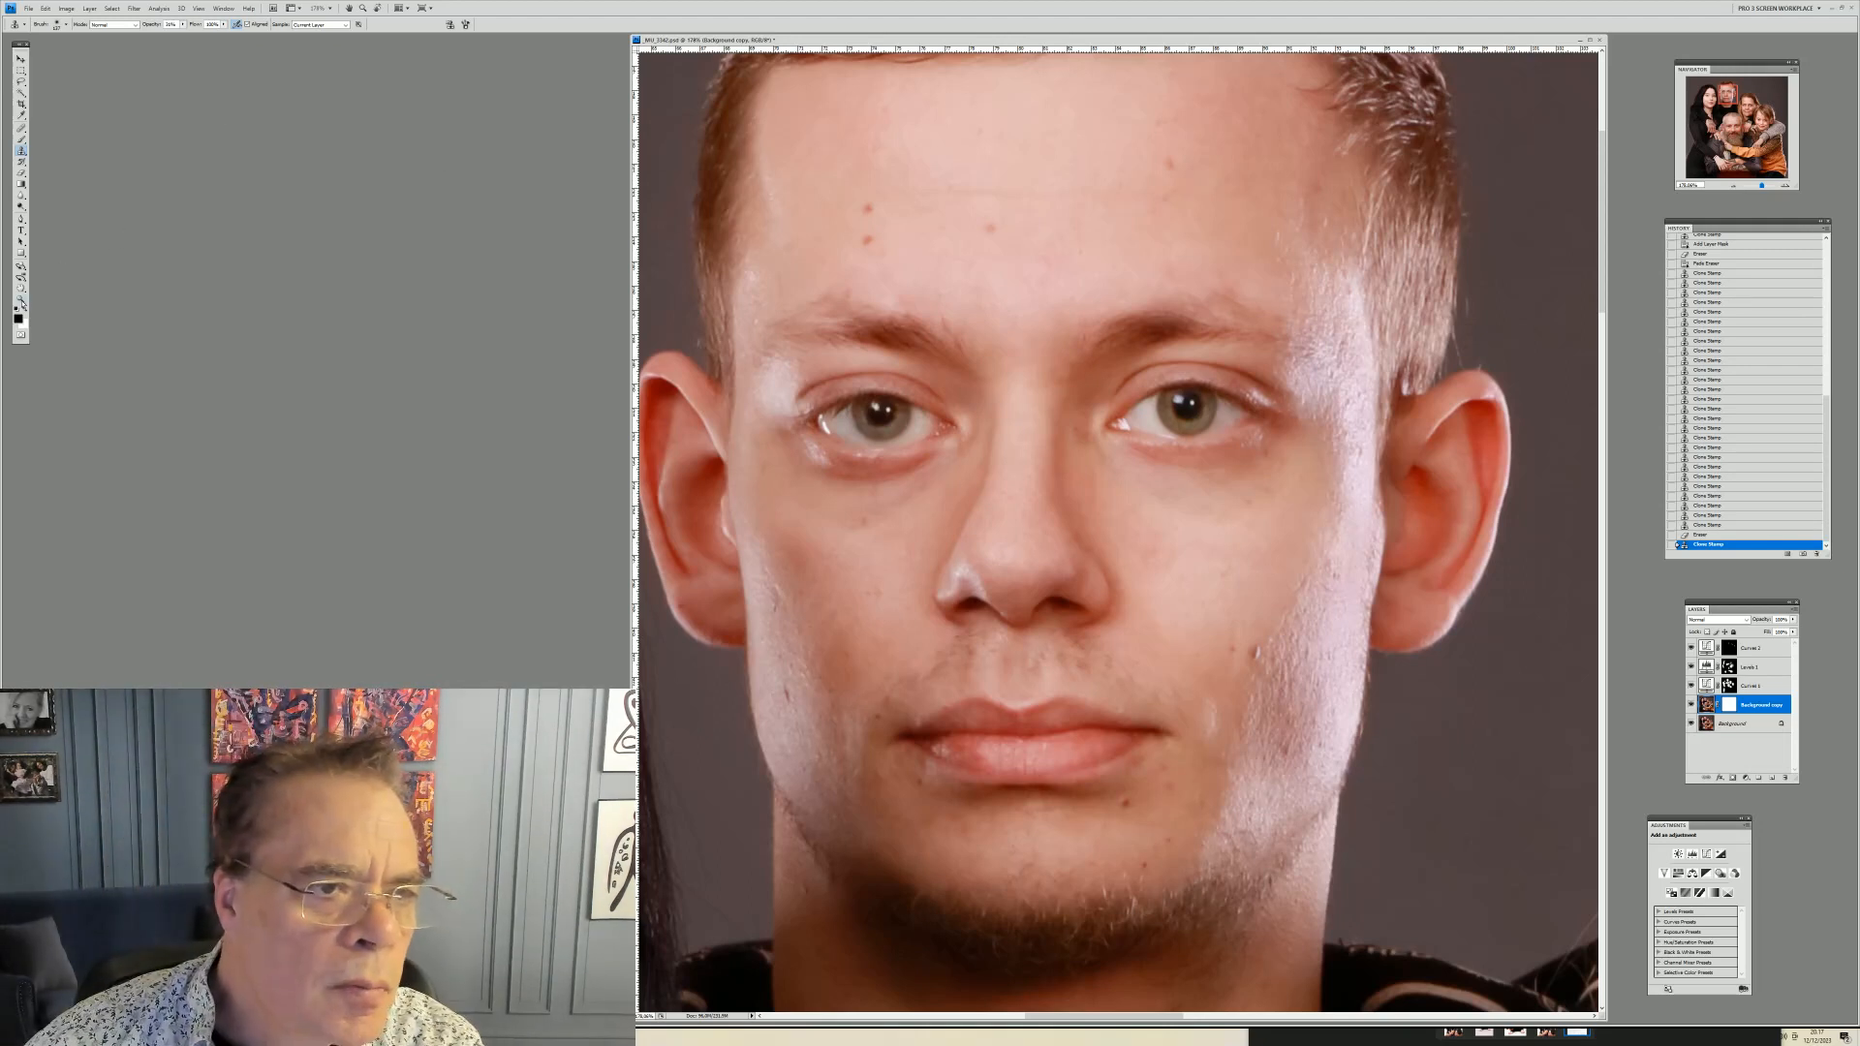
Zoom out to the whole portrait and back in on the young man's face to review the retouching
left_click(20, 298)
right_click(951, 310)
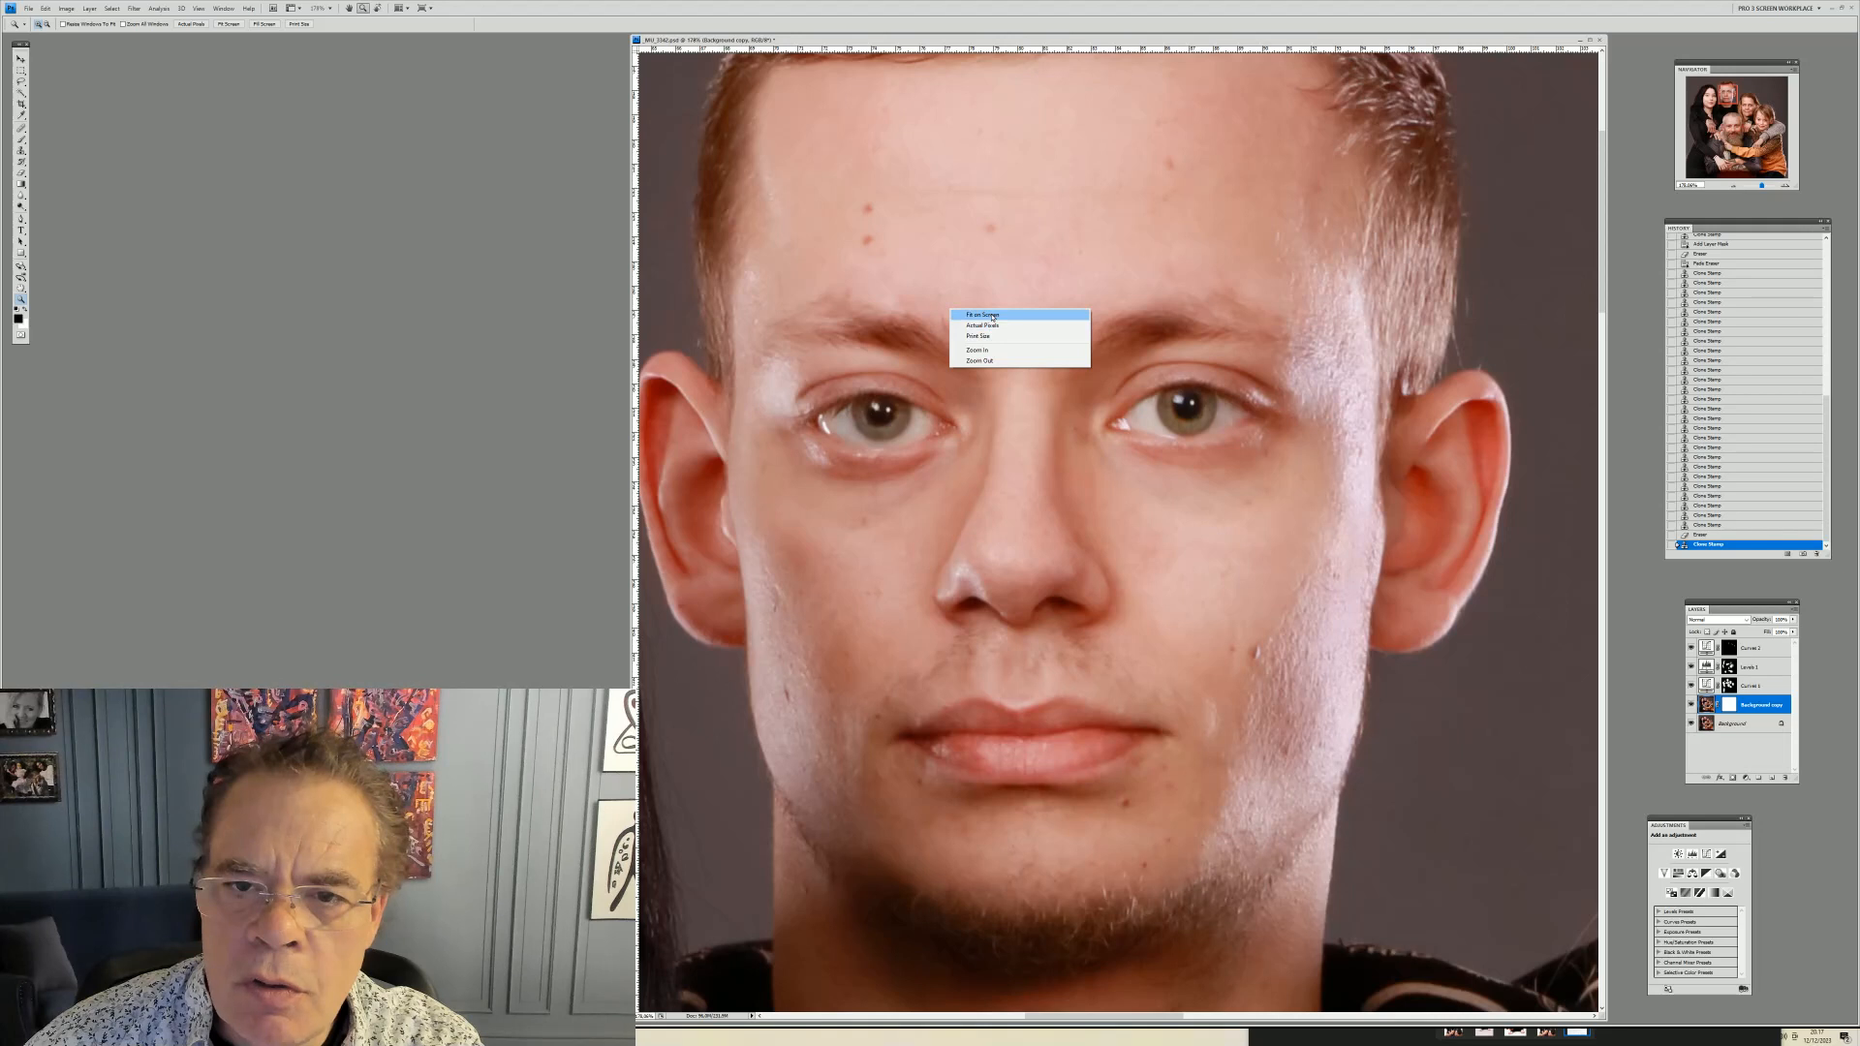
left_click(988, 325)
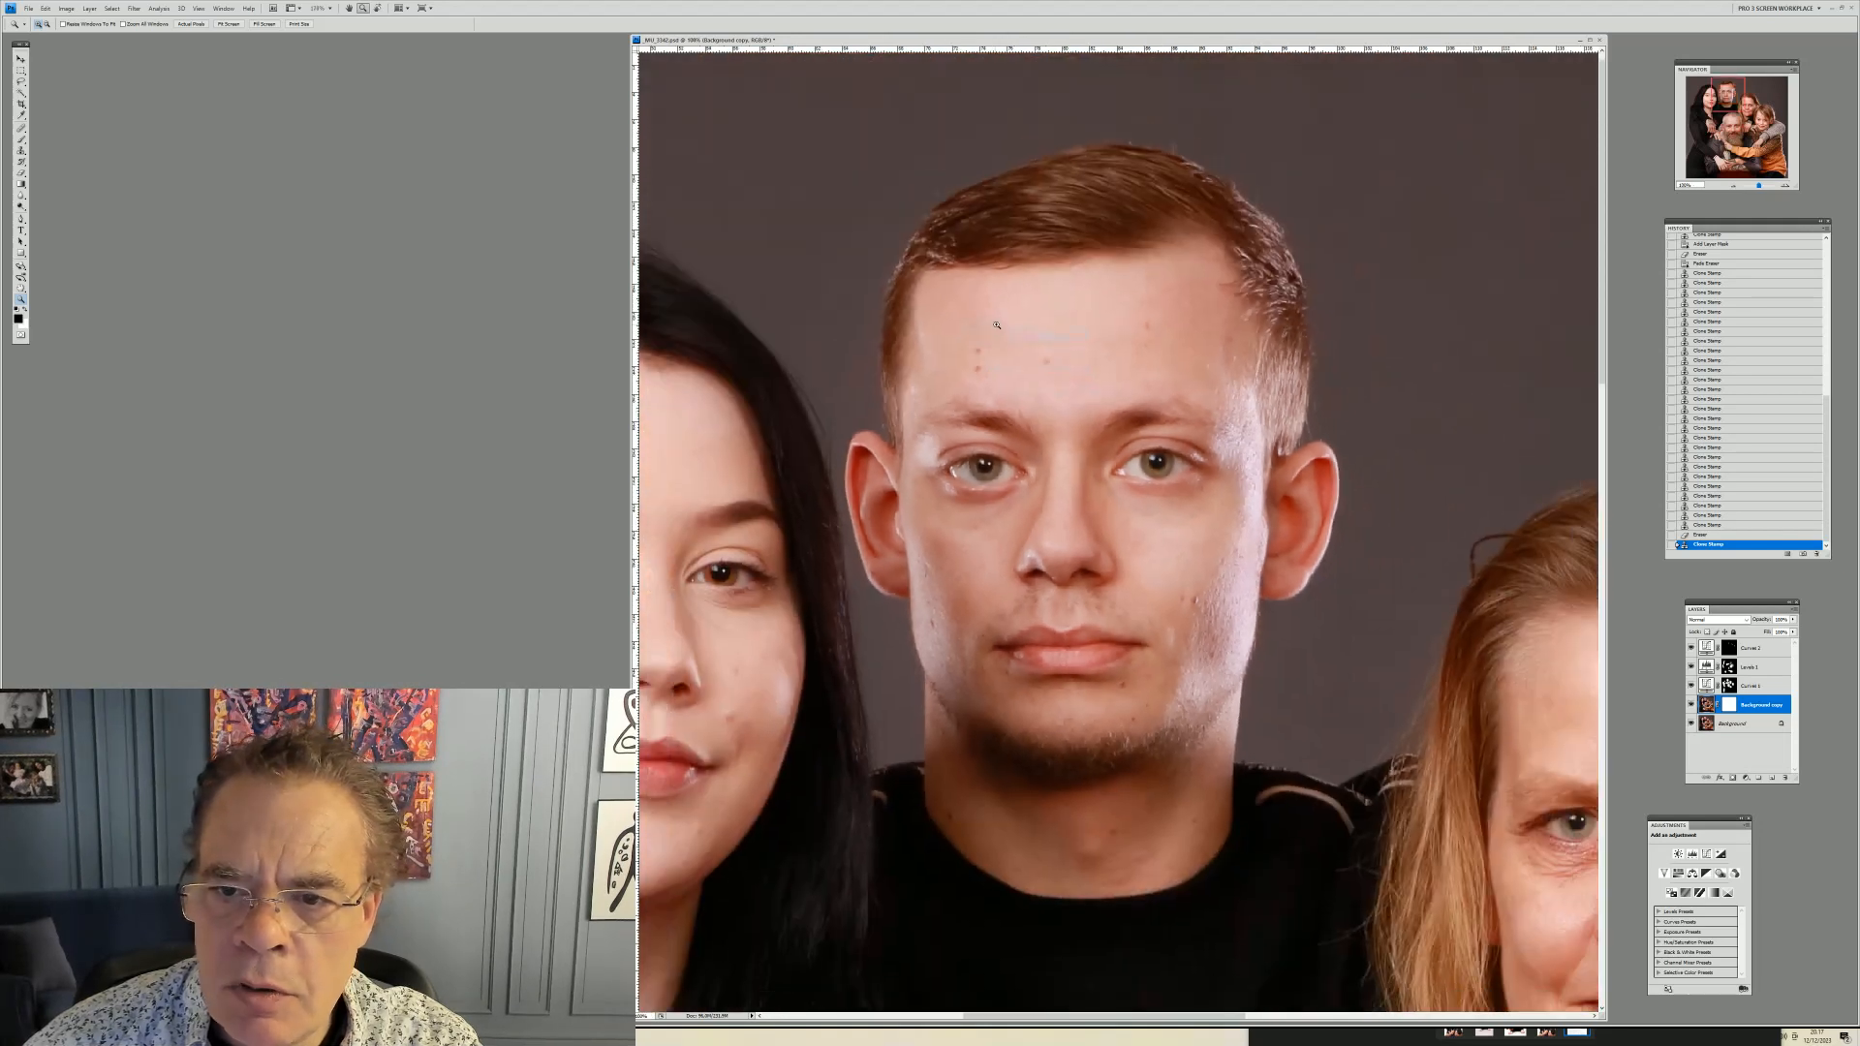
right_click(1019, 326)
left_click(1018, 328)
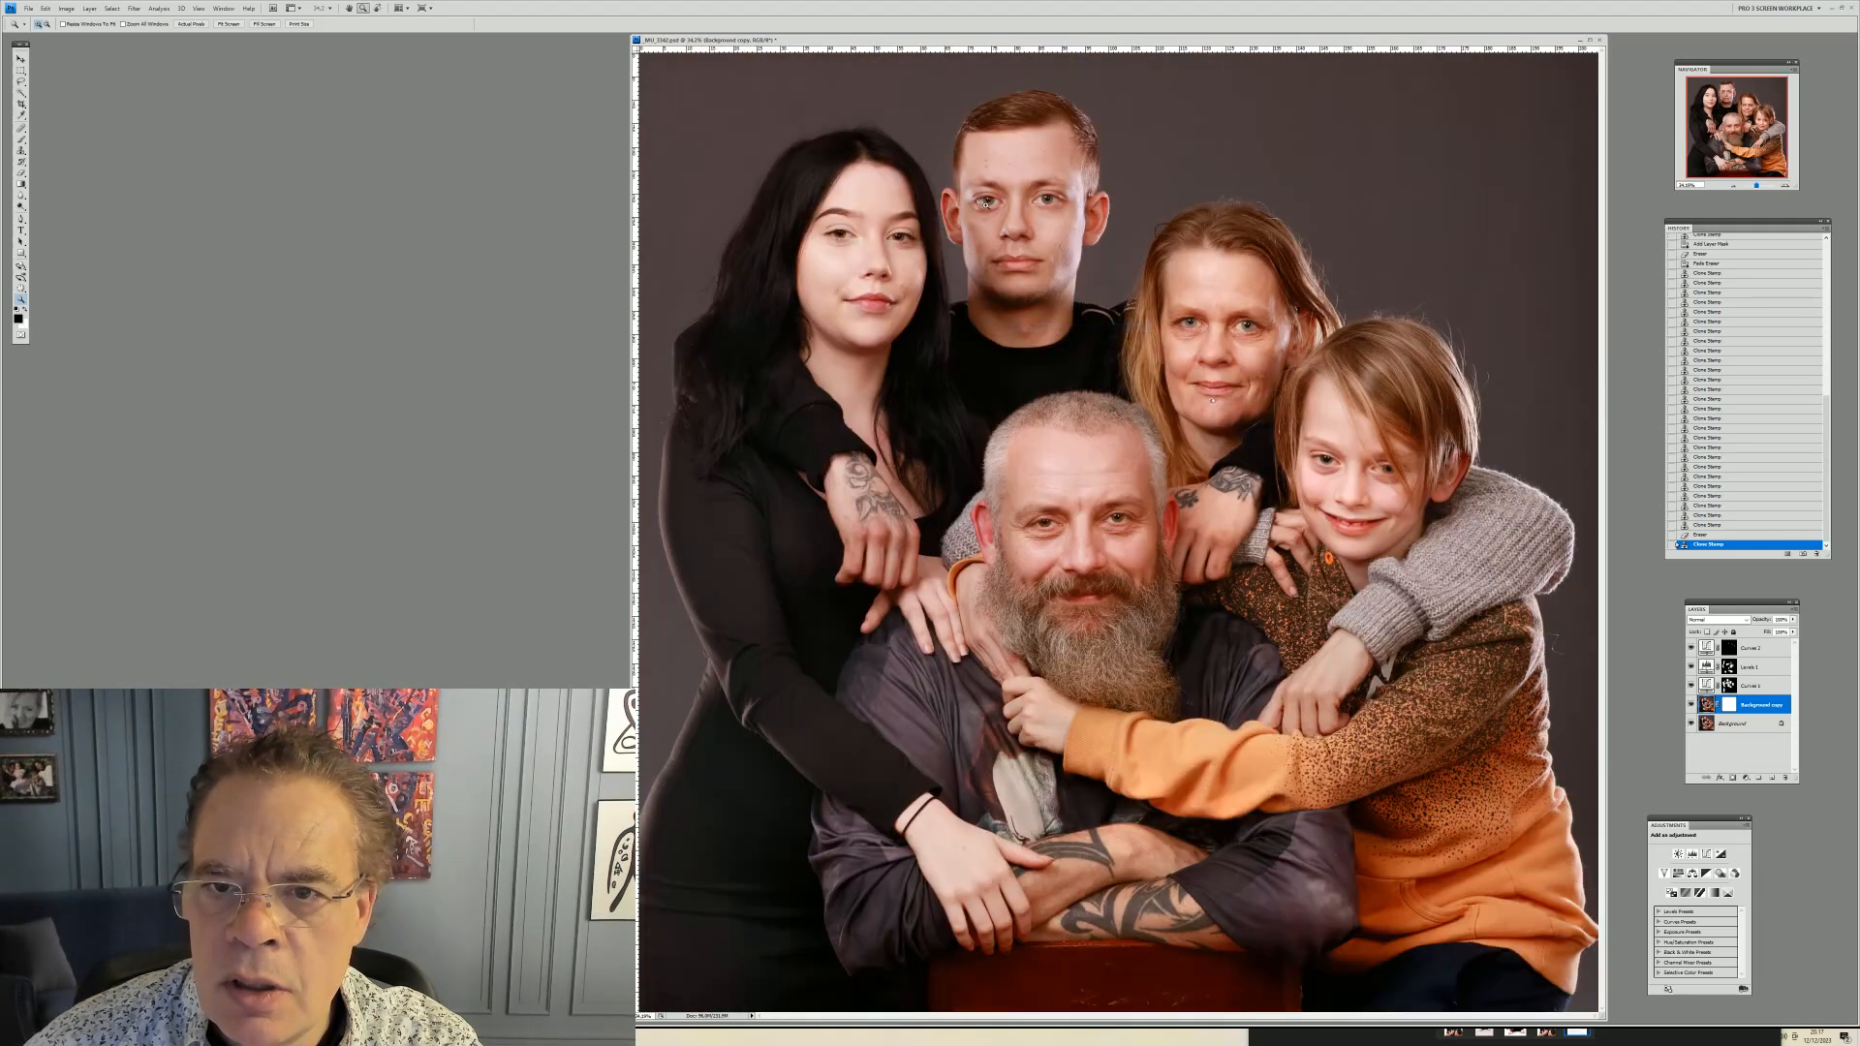
left_click_drag(932, 122, 1157, 439)
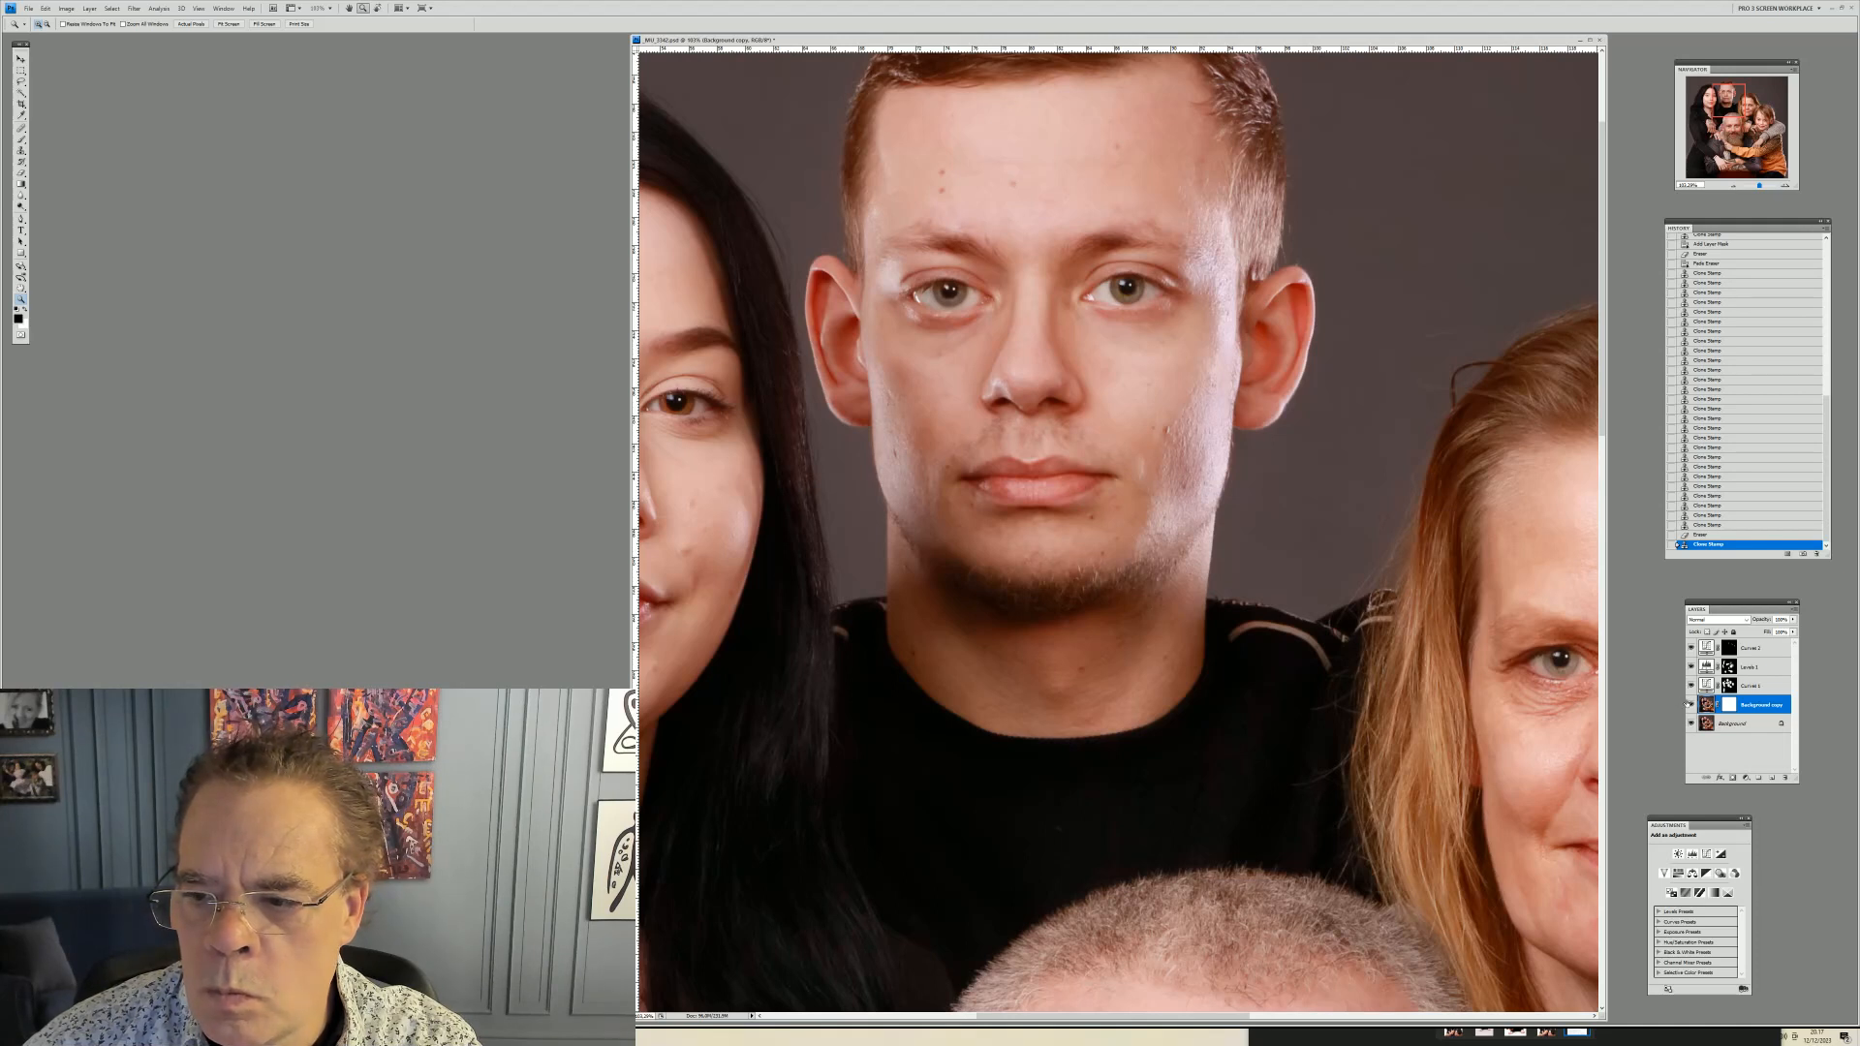
Toggle the Background copy layer's visibility repeatedly to compare the cloned skin with the original
left_click(1691, 705)
left_click(1691, 704)
left_click(1691, 704)
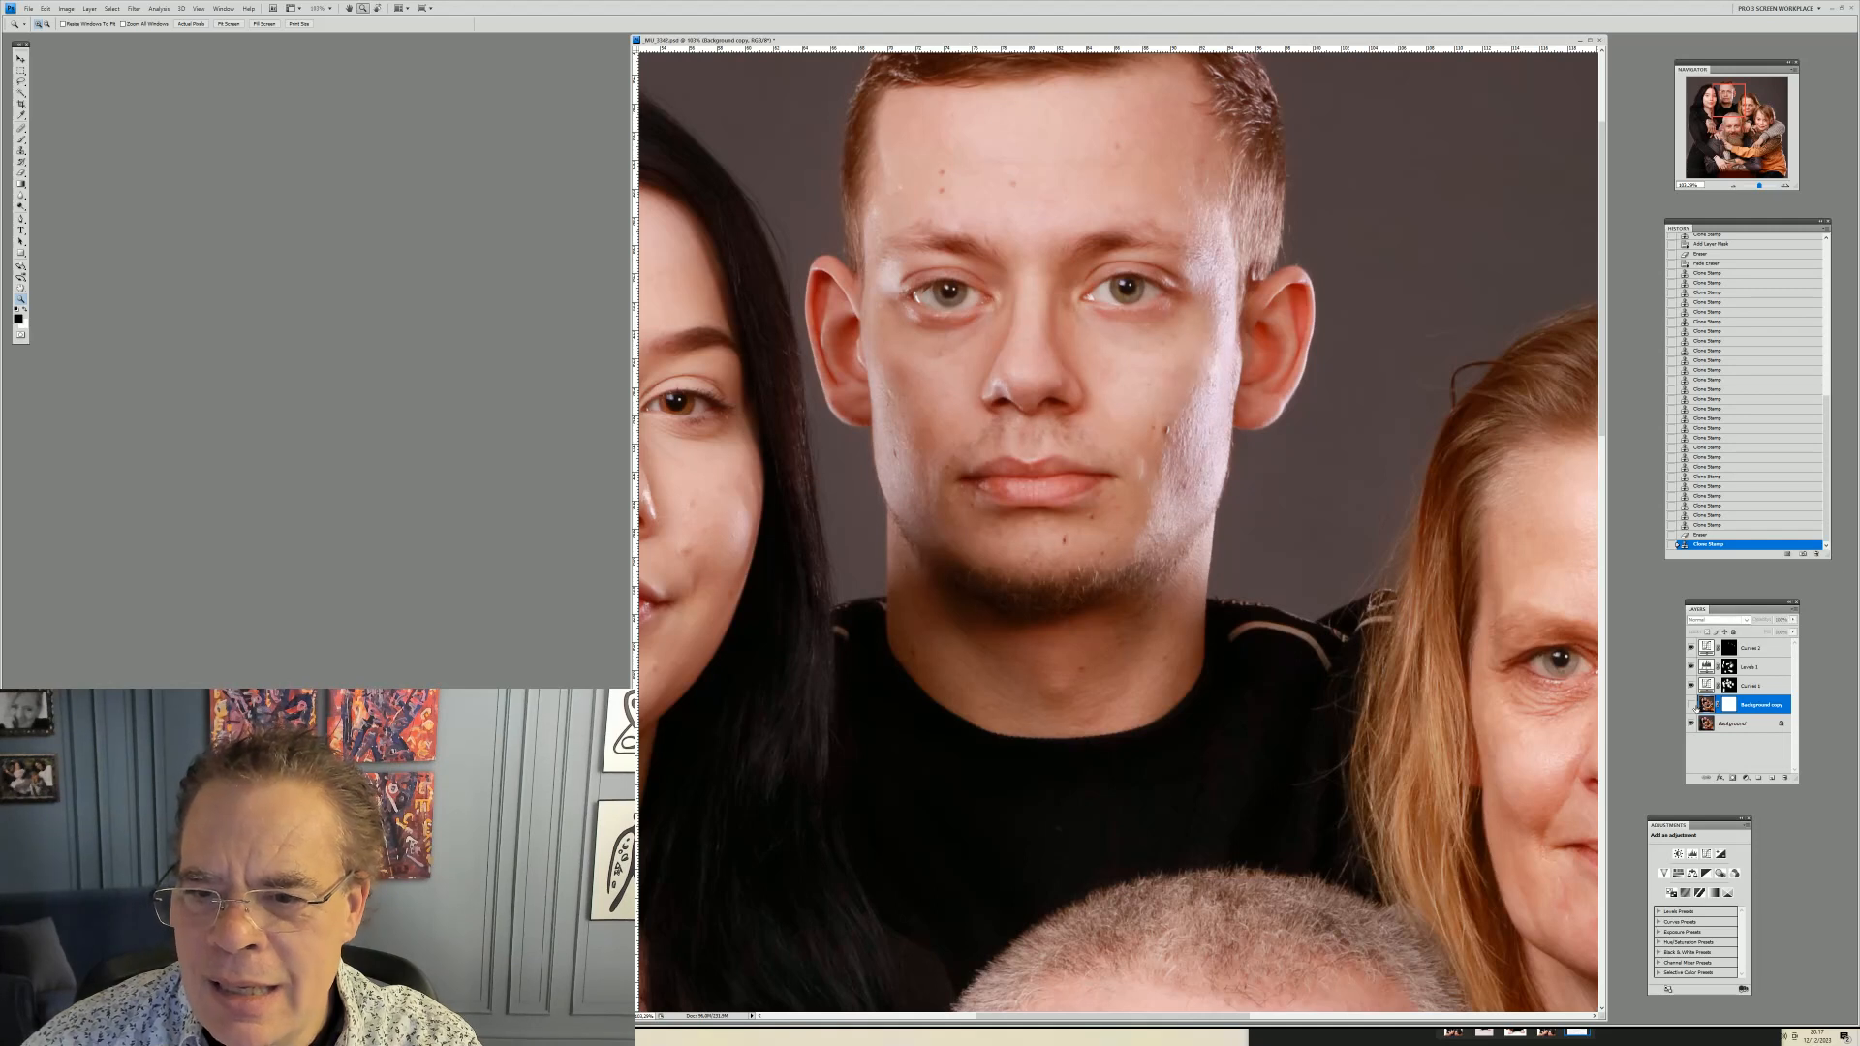
left_click(1691, 704)
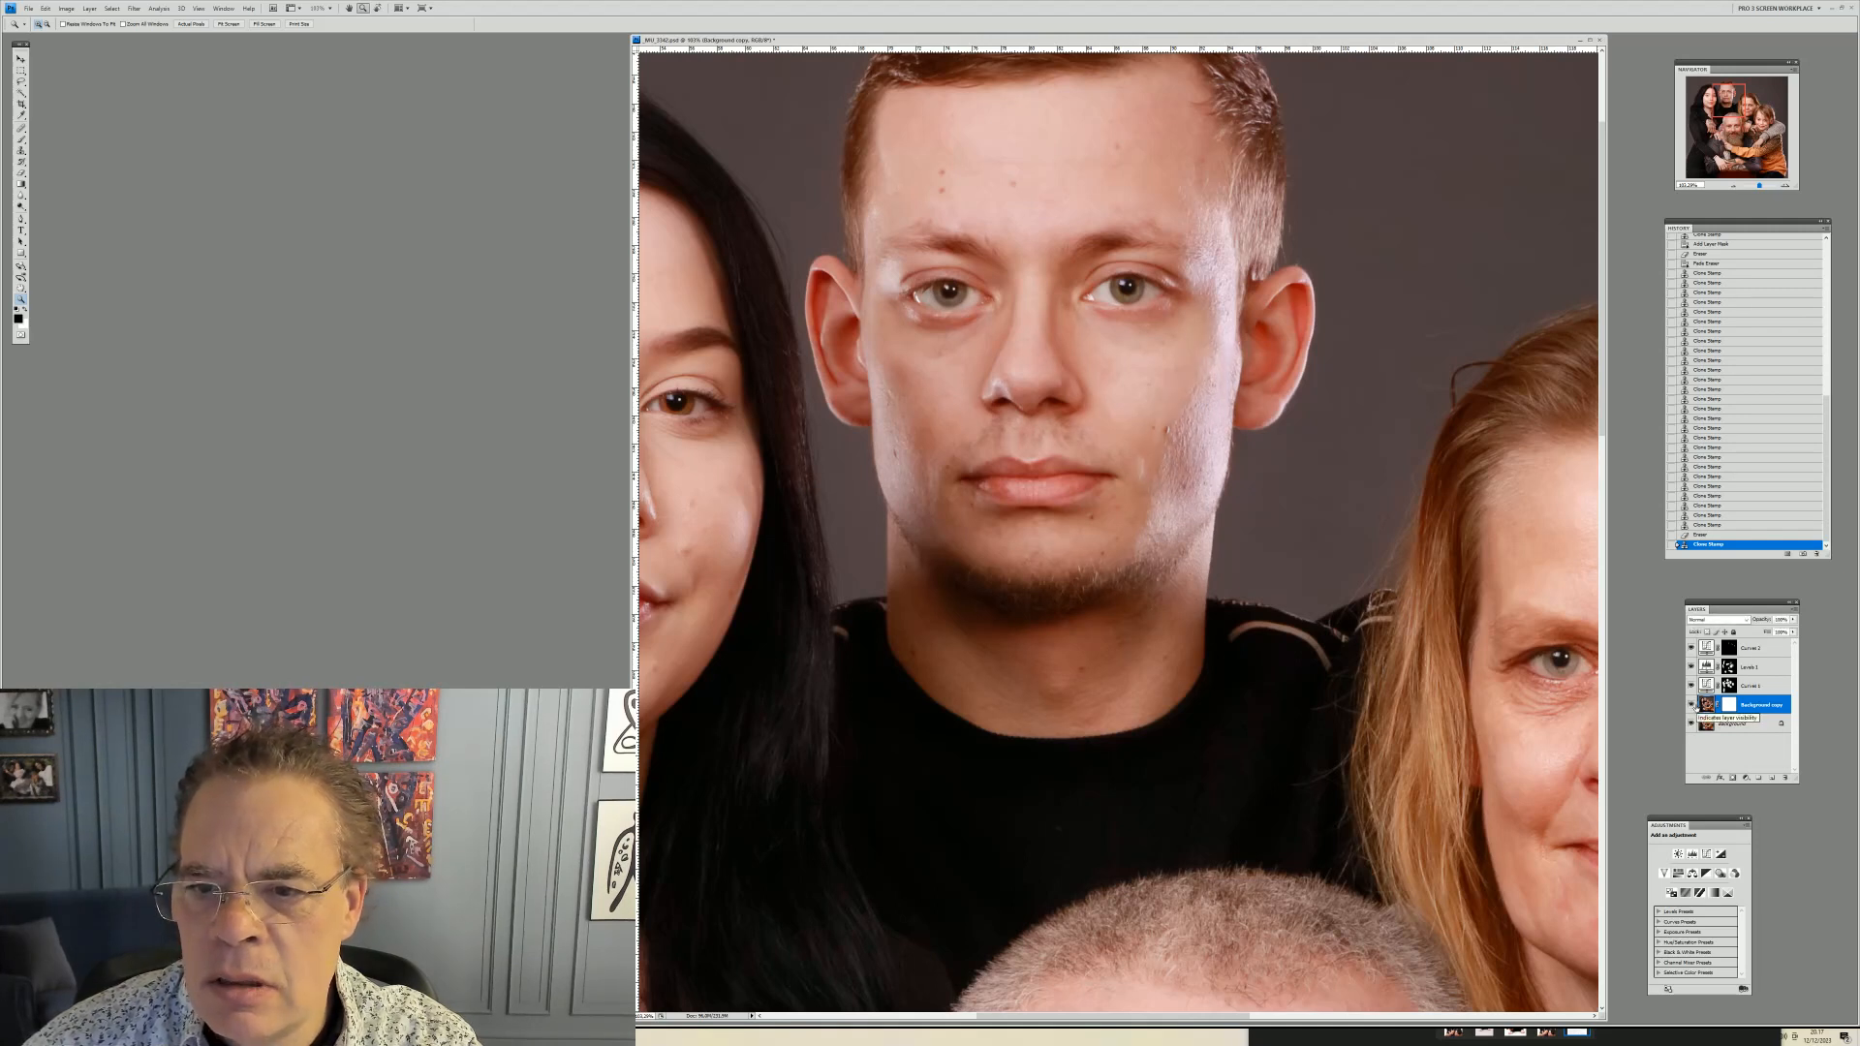
left_click(1691, 705)
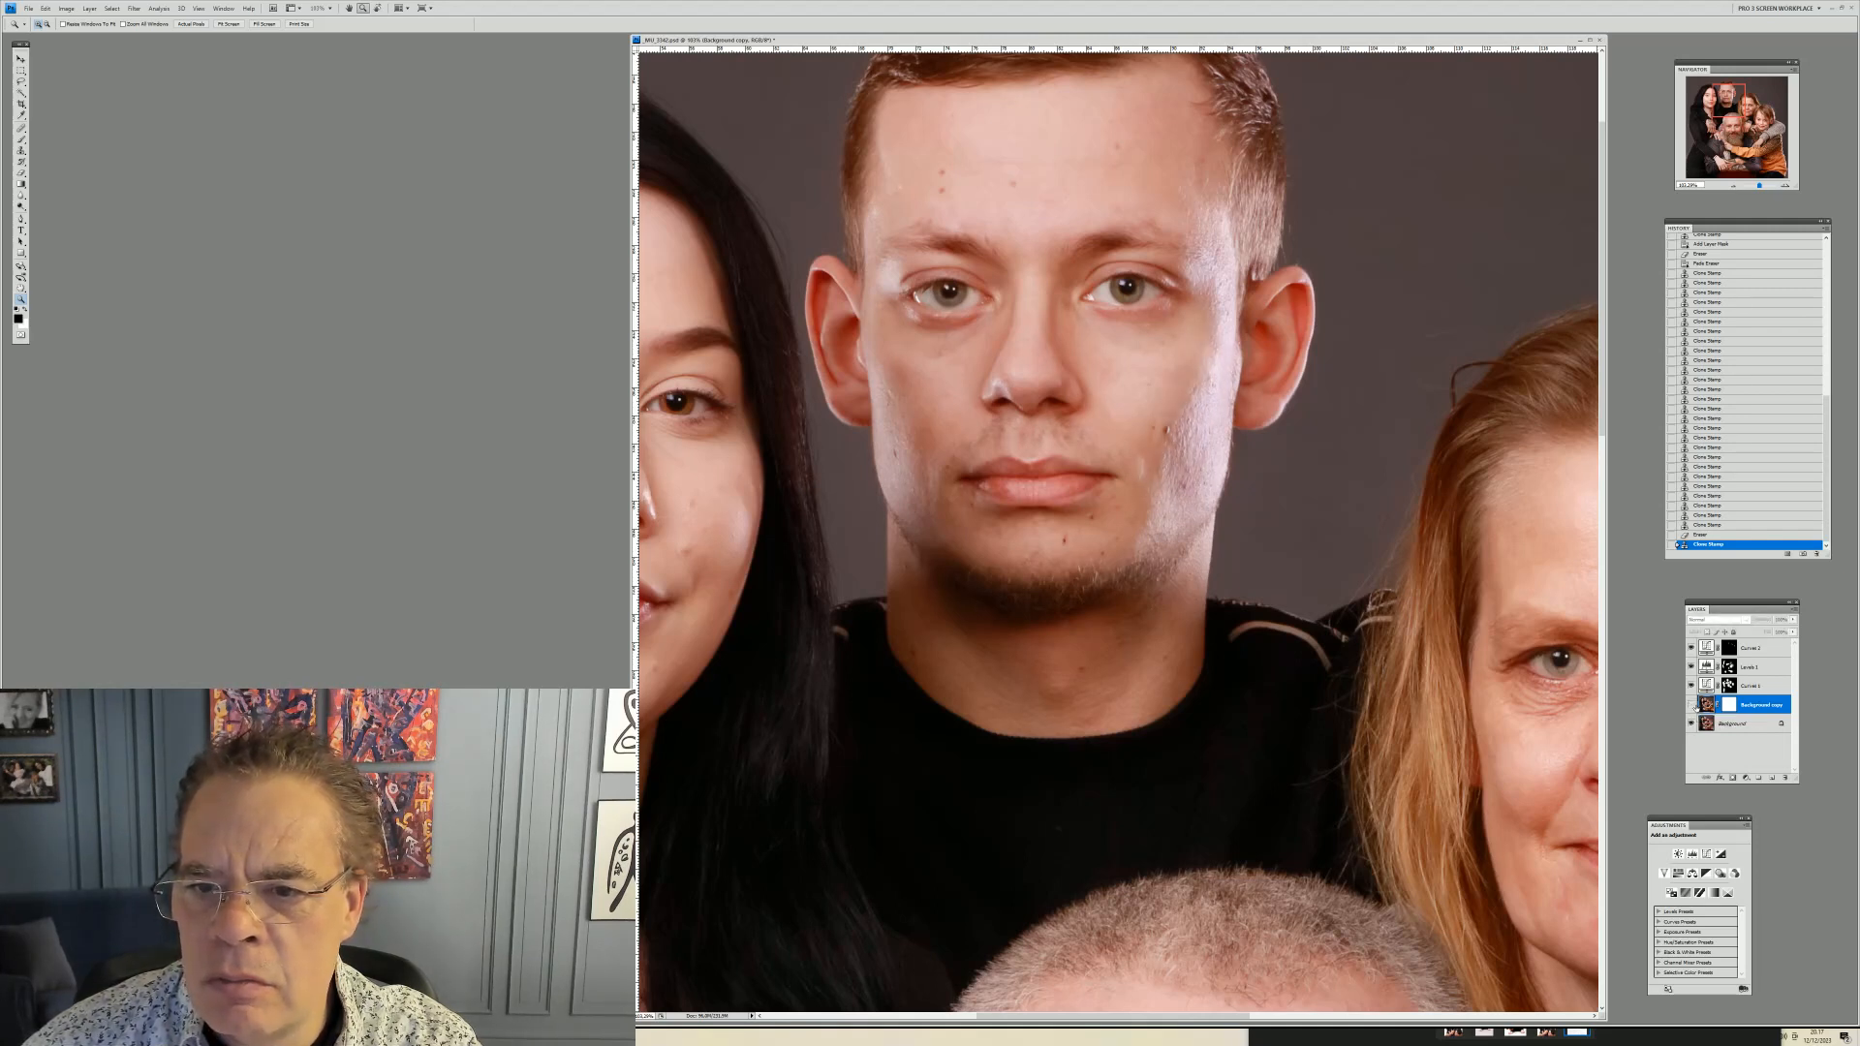
left_click(1691, 704)
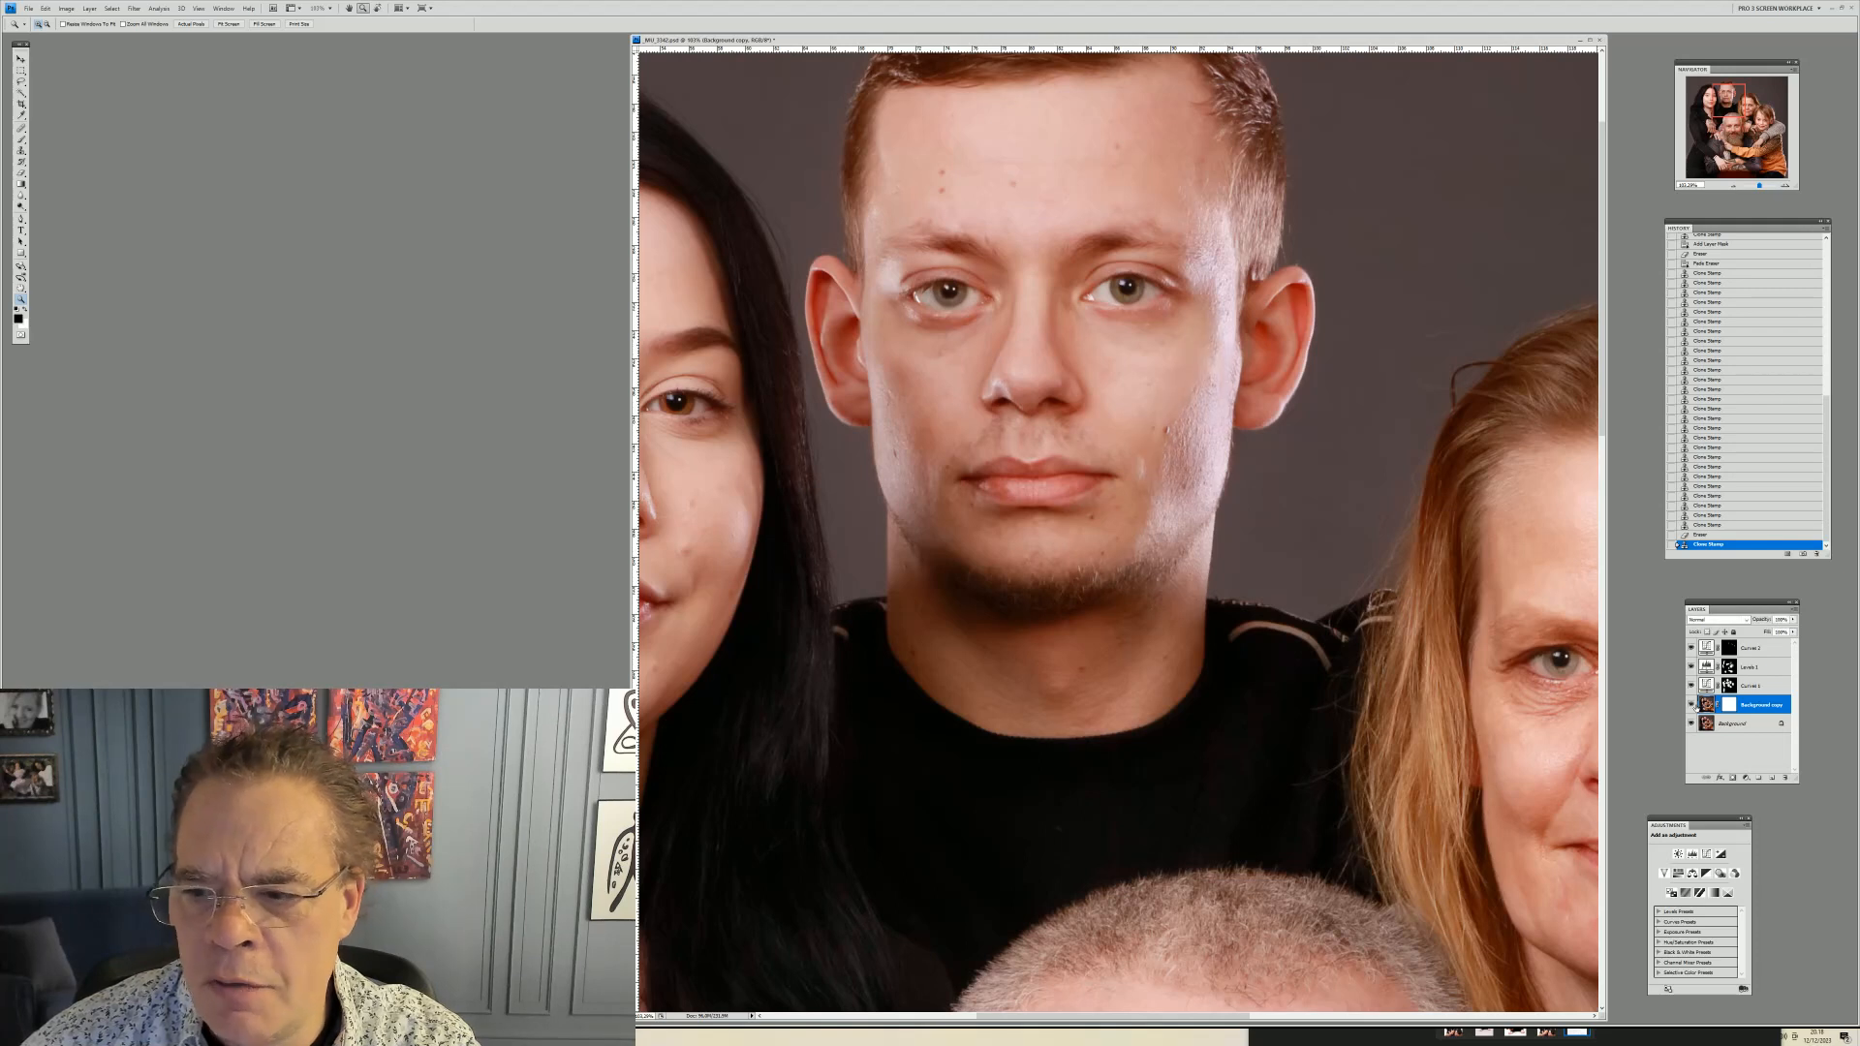
left_click(1691, 704)
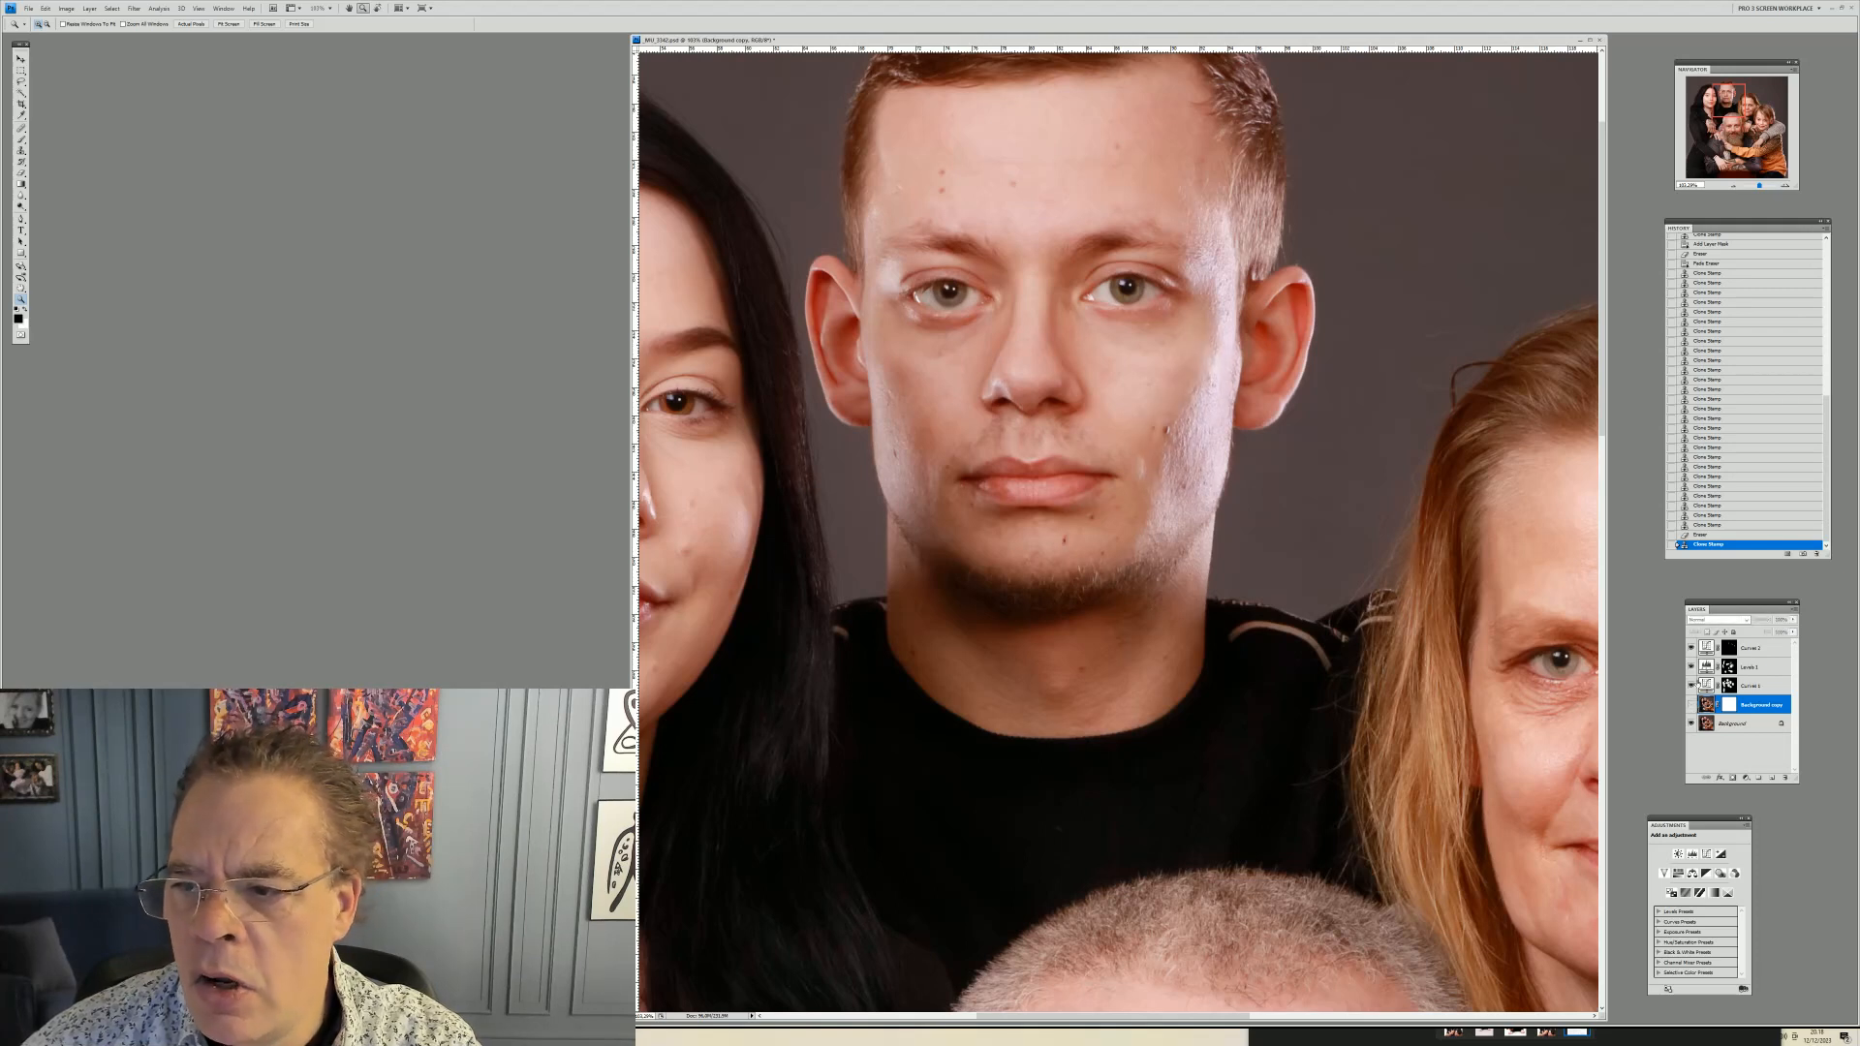
Step between recent history states to compare the retouching stages
left_click(1707, 535)
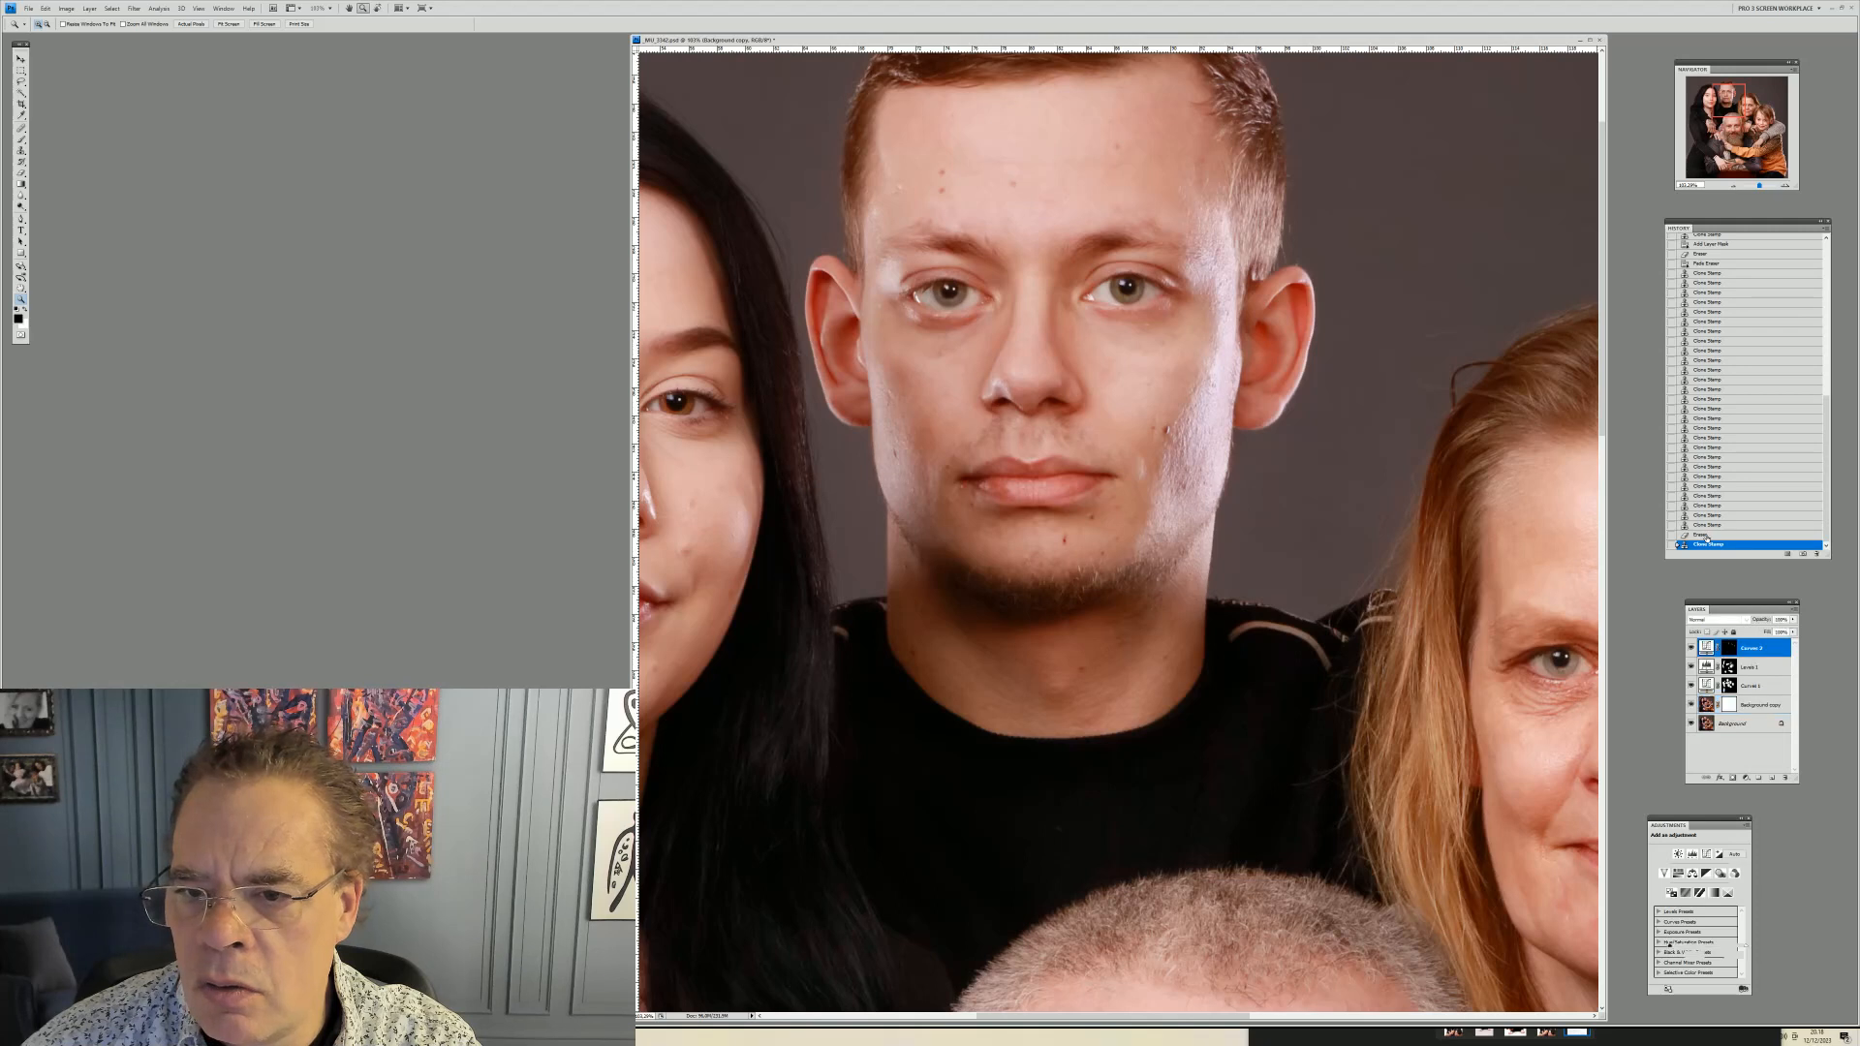
left_click(1707, 528)
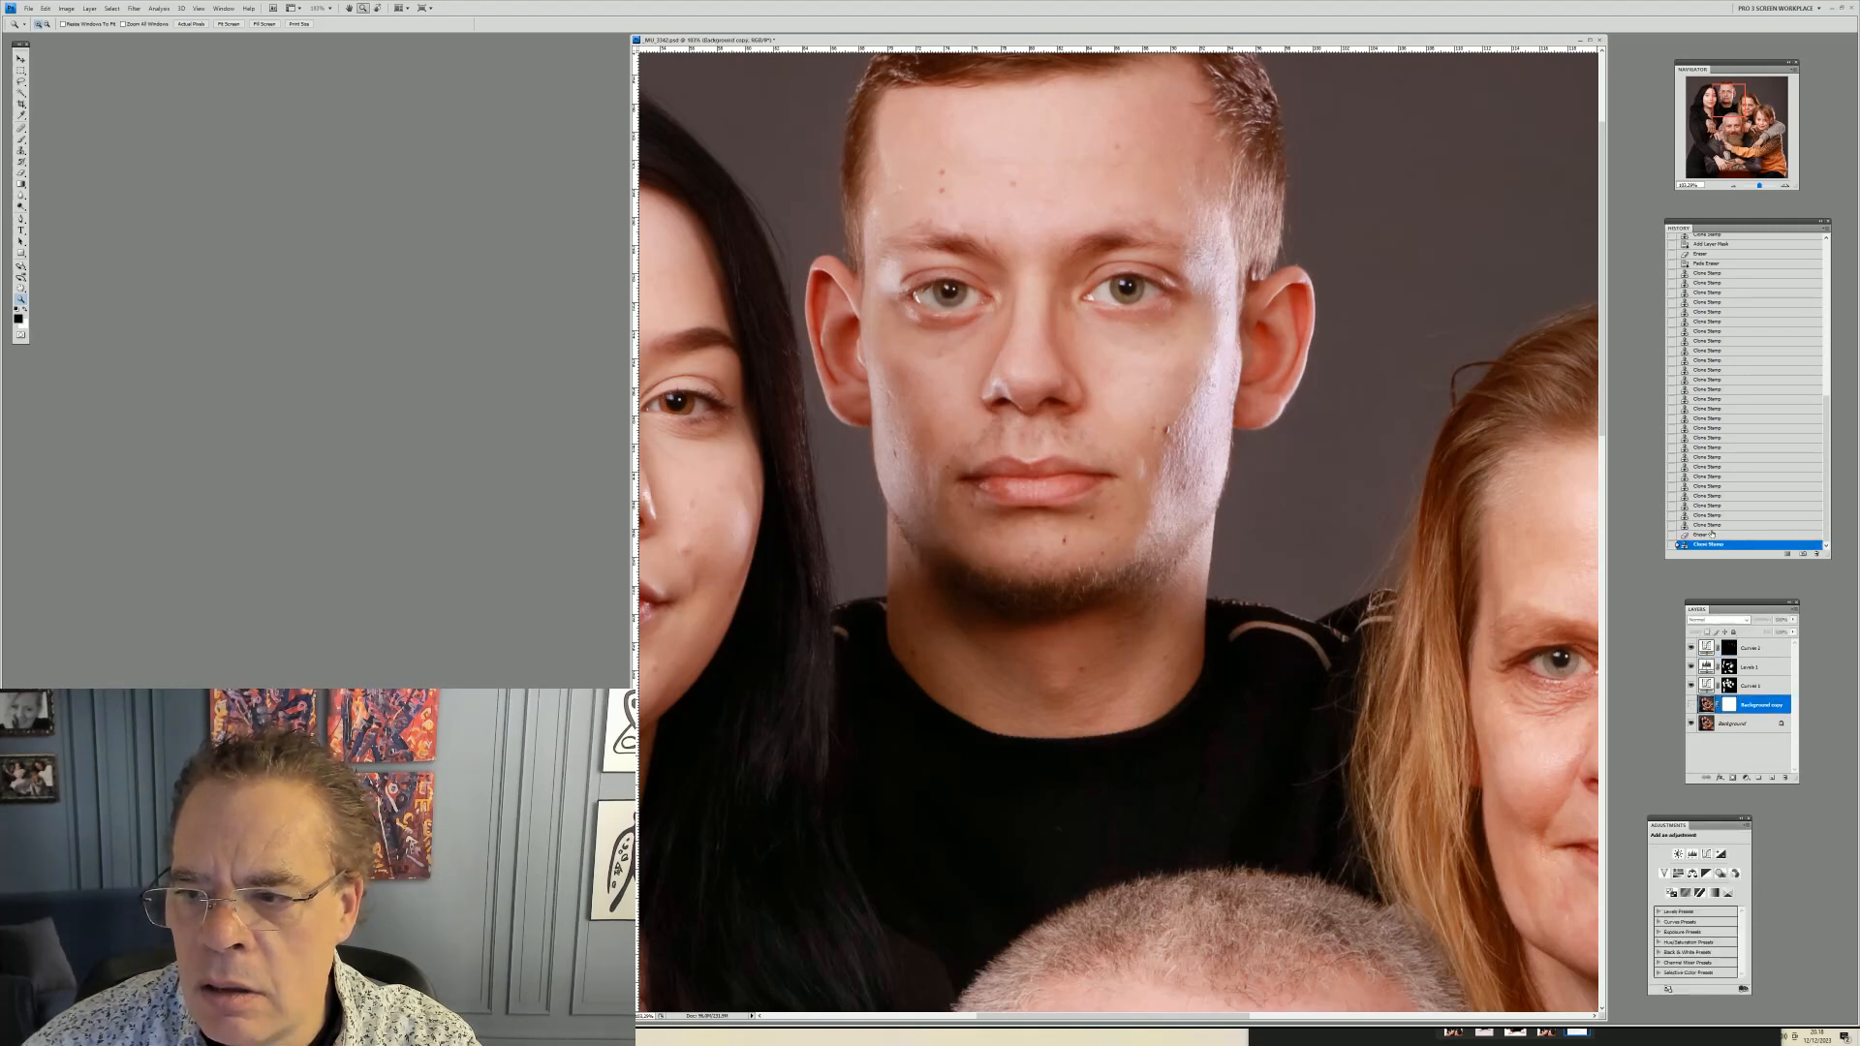
left_click(1706, 534)
left_click(1705, 535)
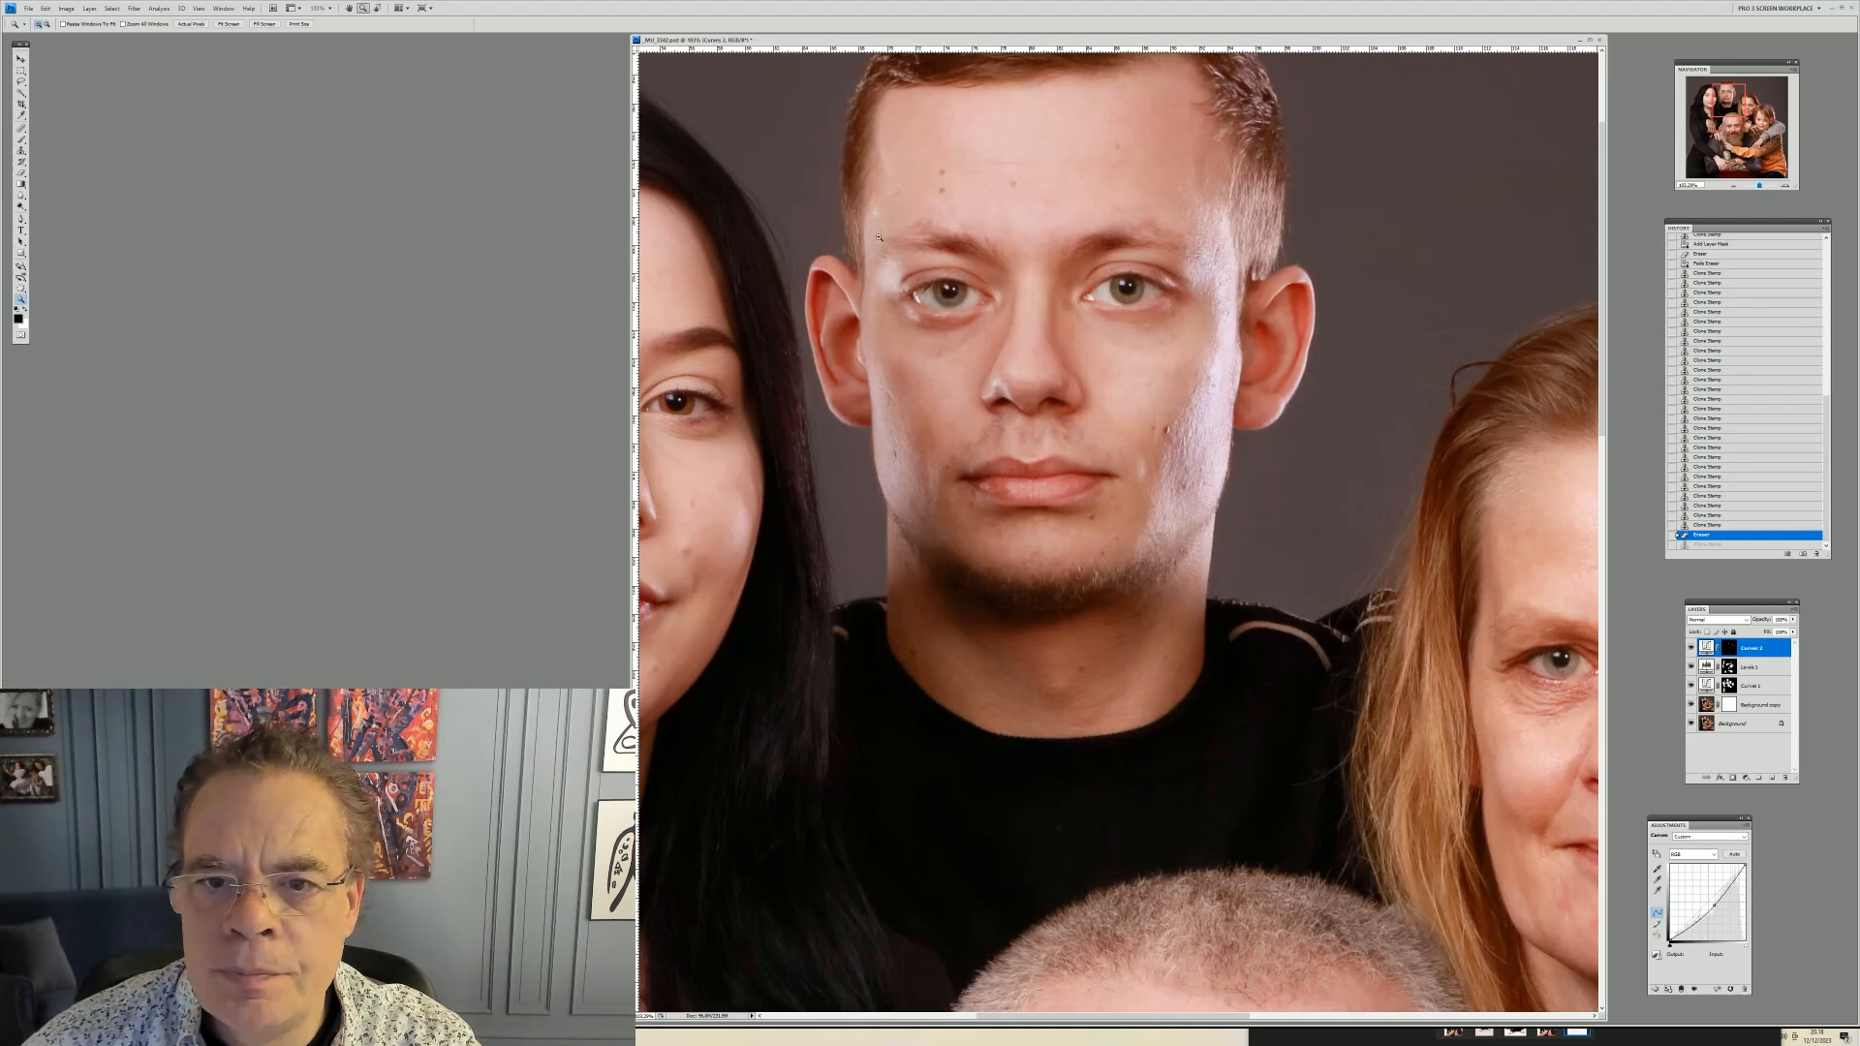
Zoom in on the young man's face and clone over the shine near his chin on the Background copy layer with the Clone Stamp
left_click_drag(856, 160, 1237, 618)
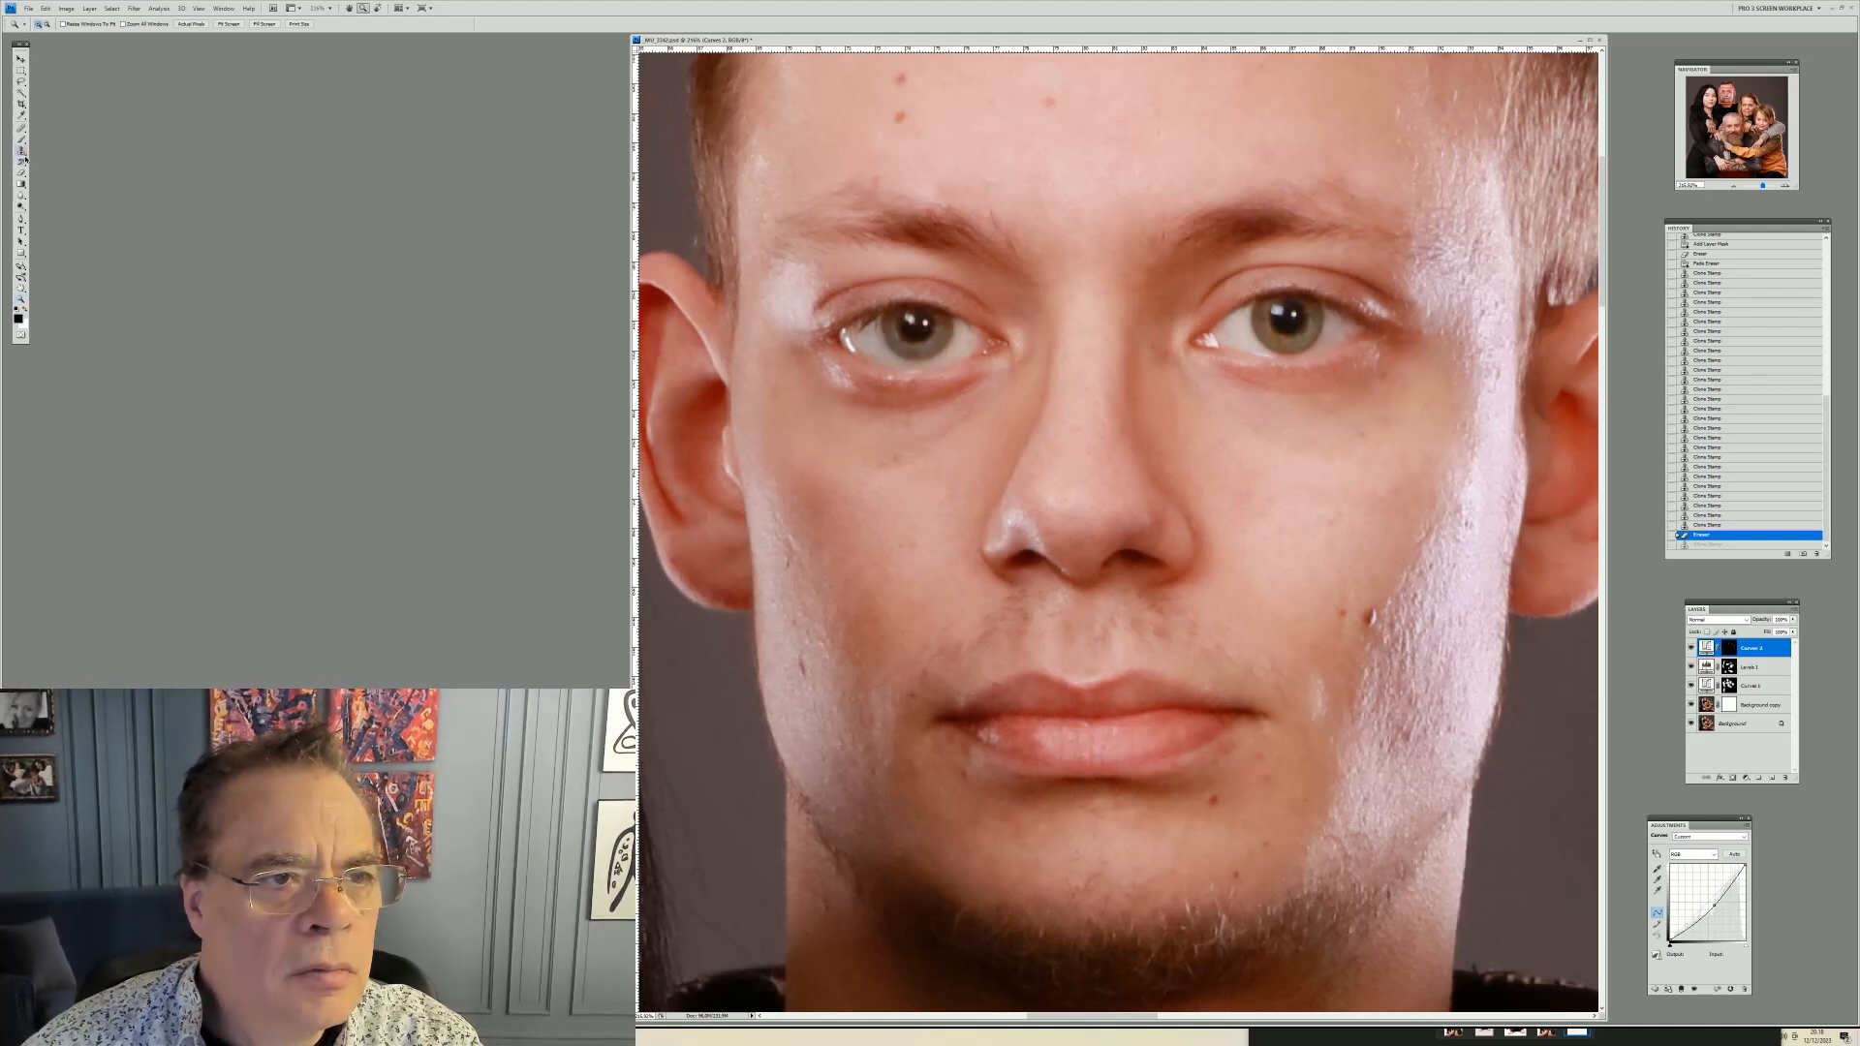
key("s")
right_click(1498, 788)
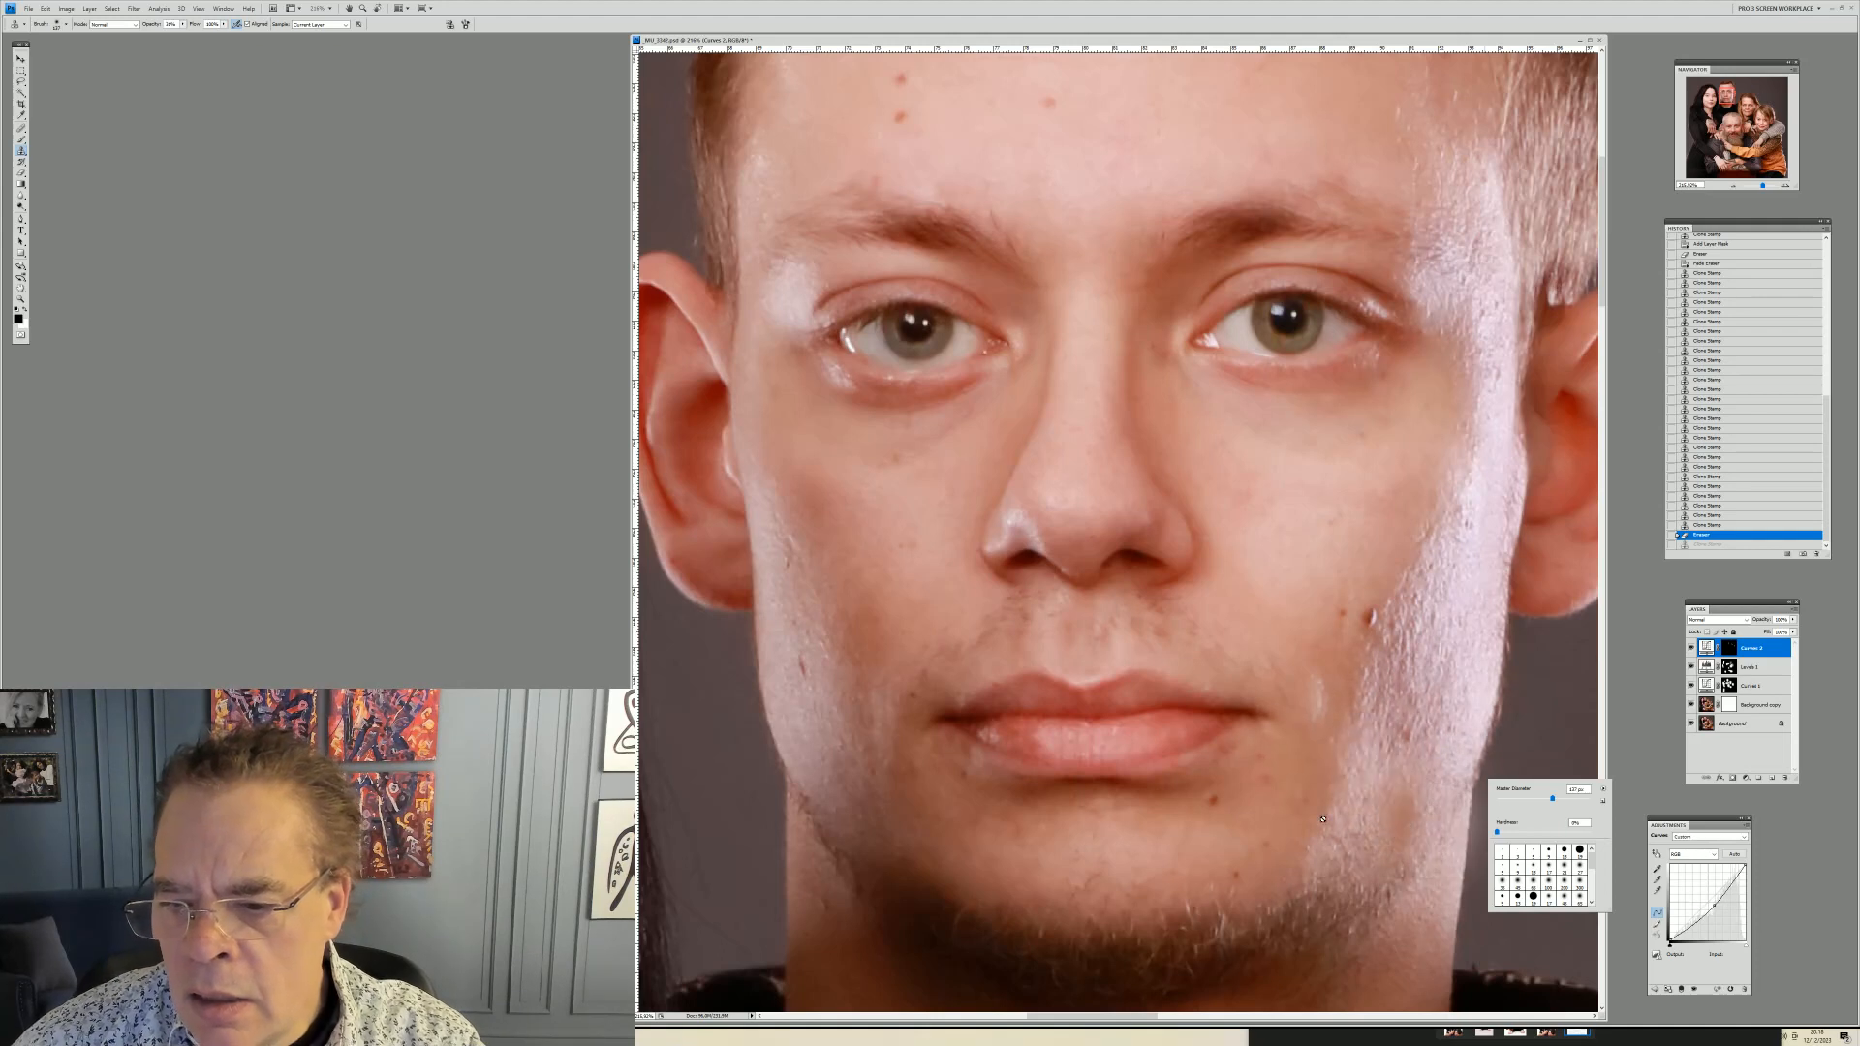
right_click(1322, 799)
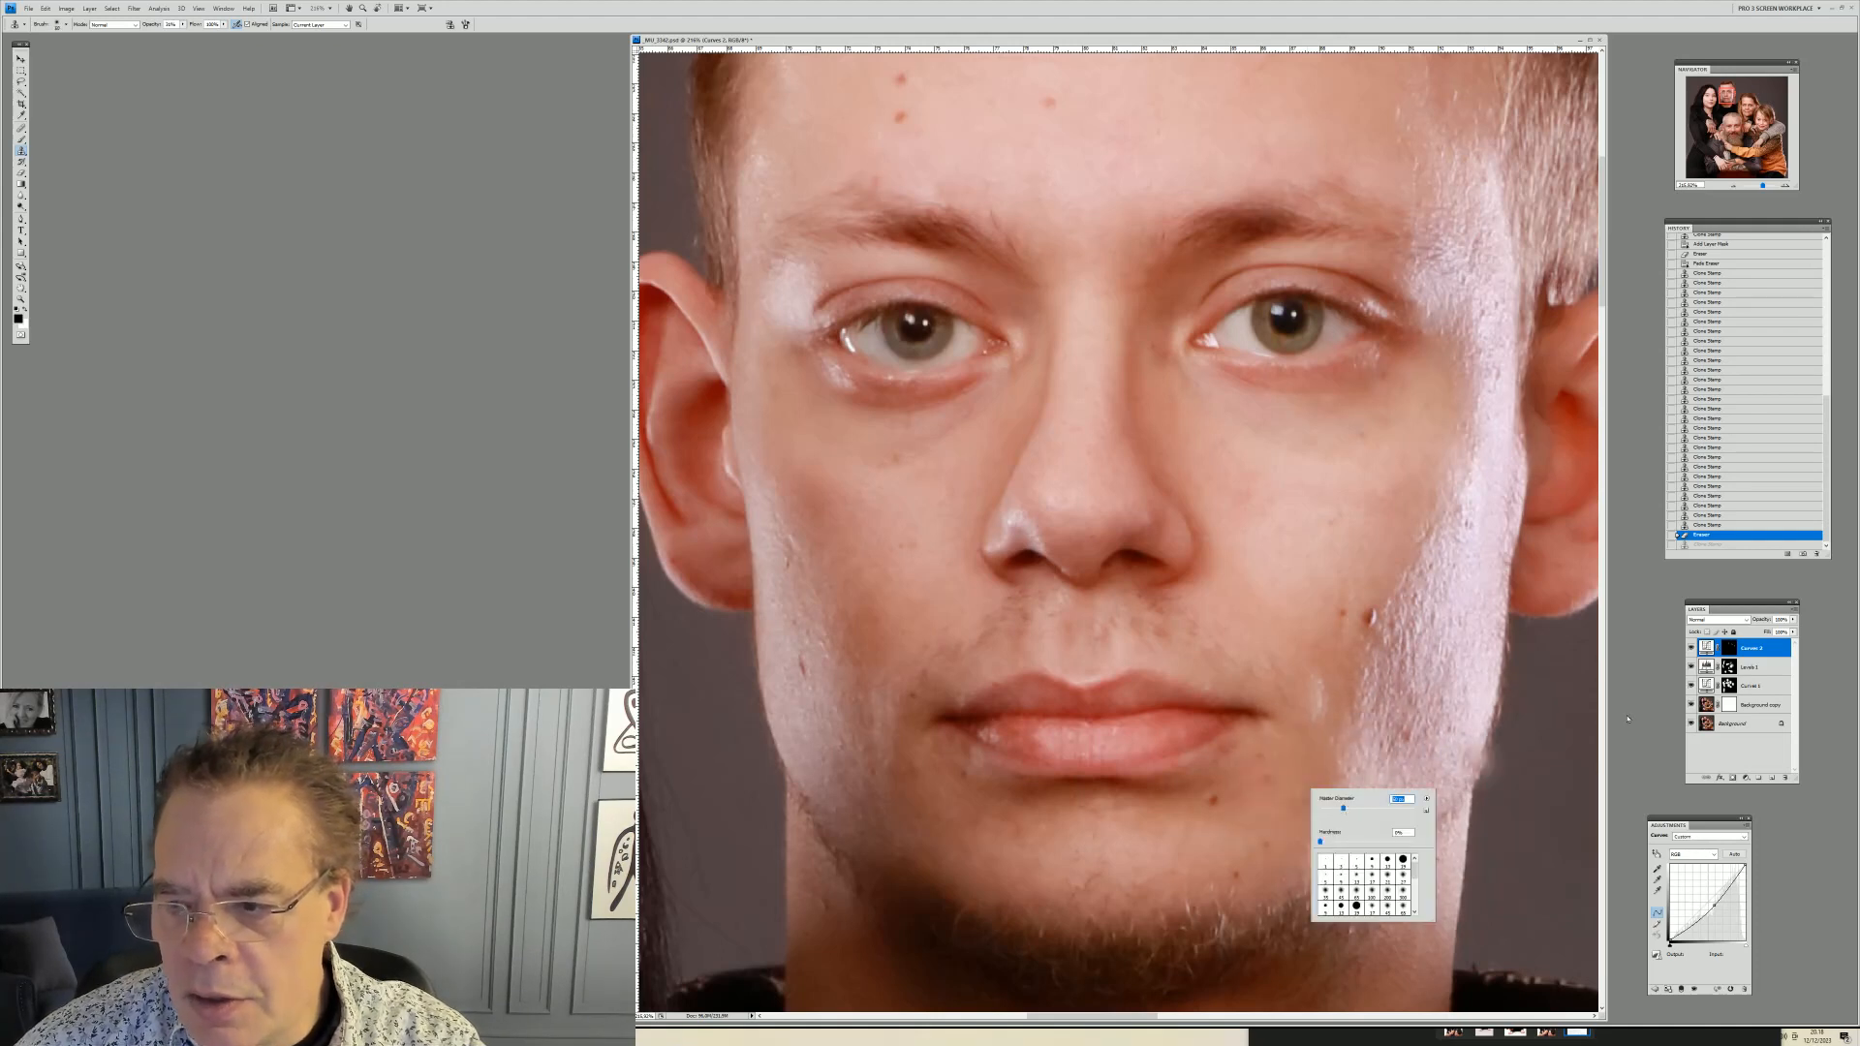
left_click(1753, 705)
left_click(1753, 705)
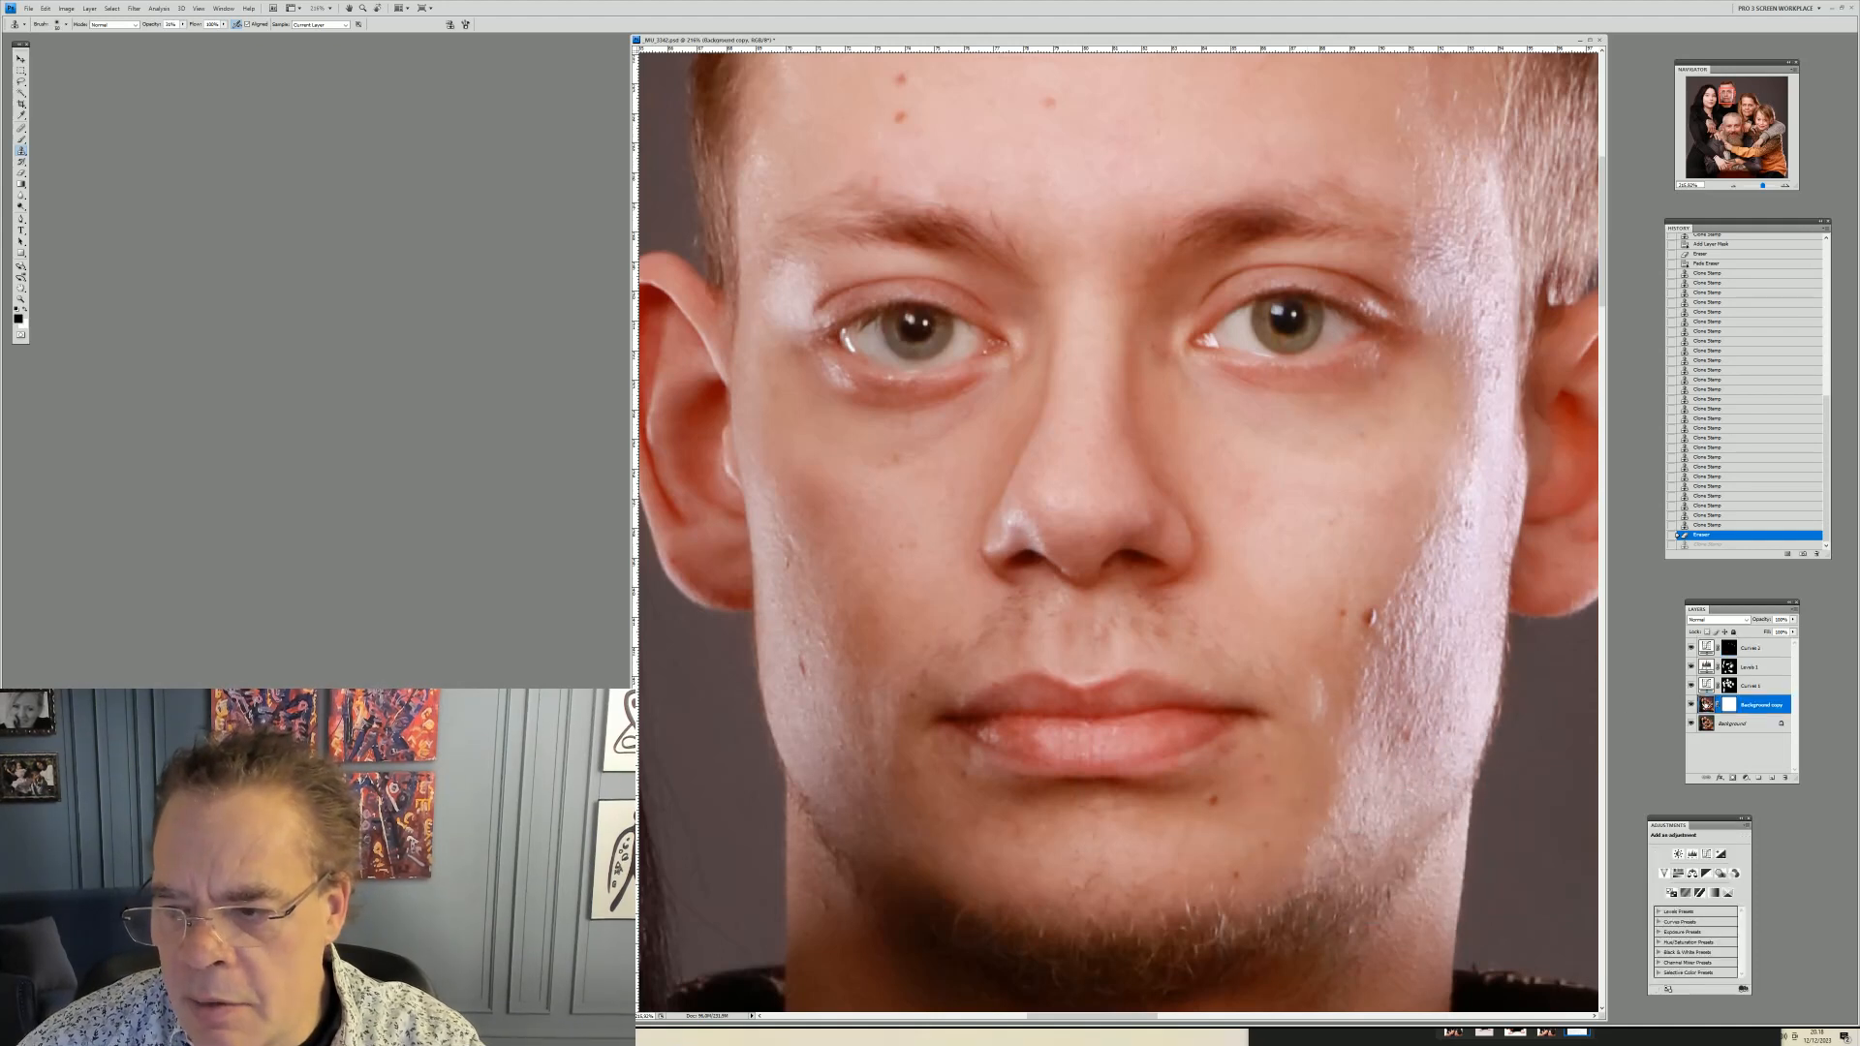
right_click(1263, 792)
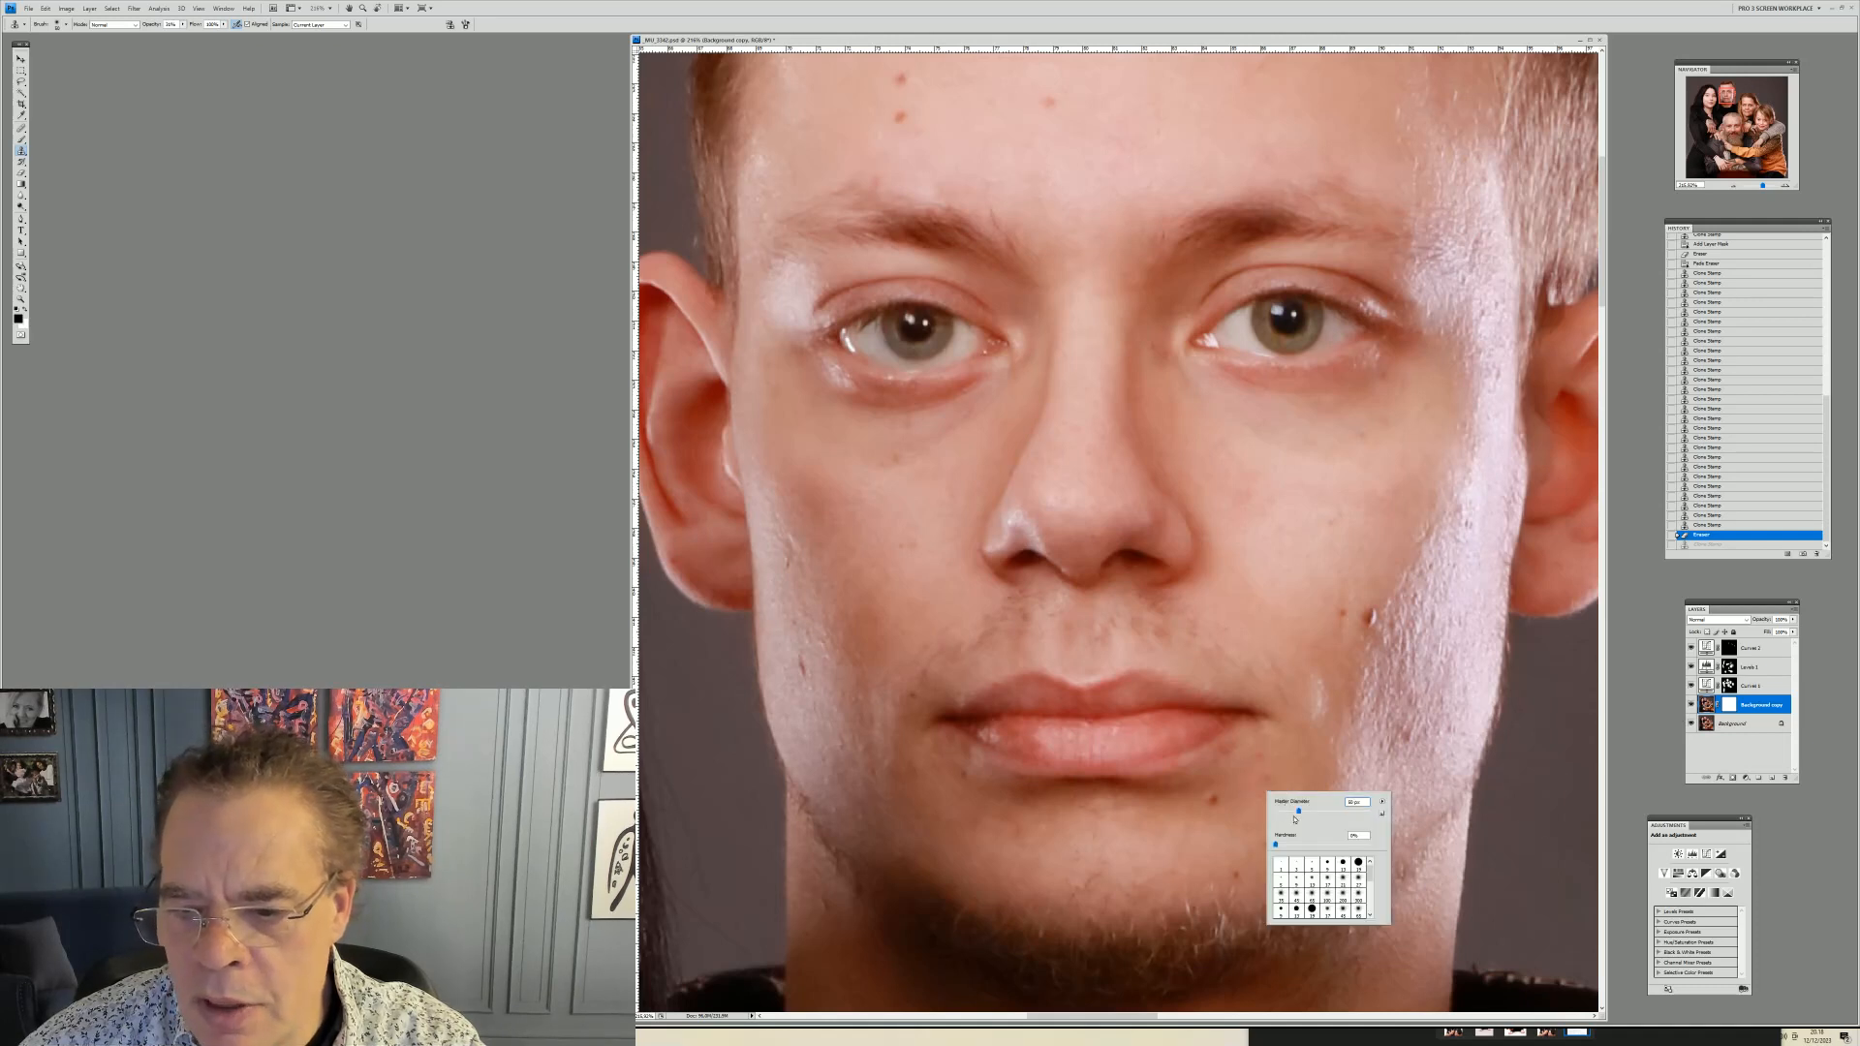
left_click(1259, 784)
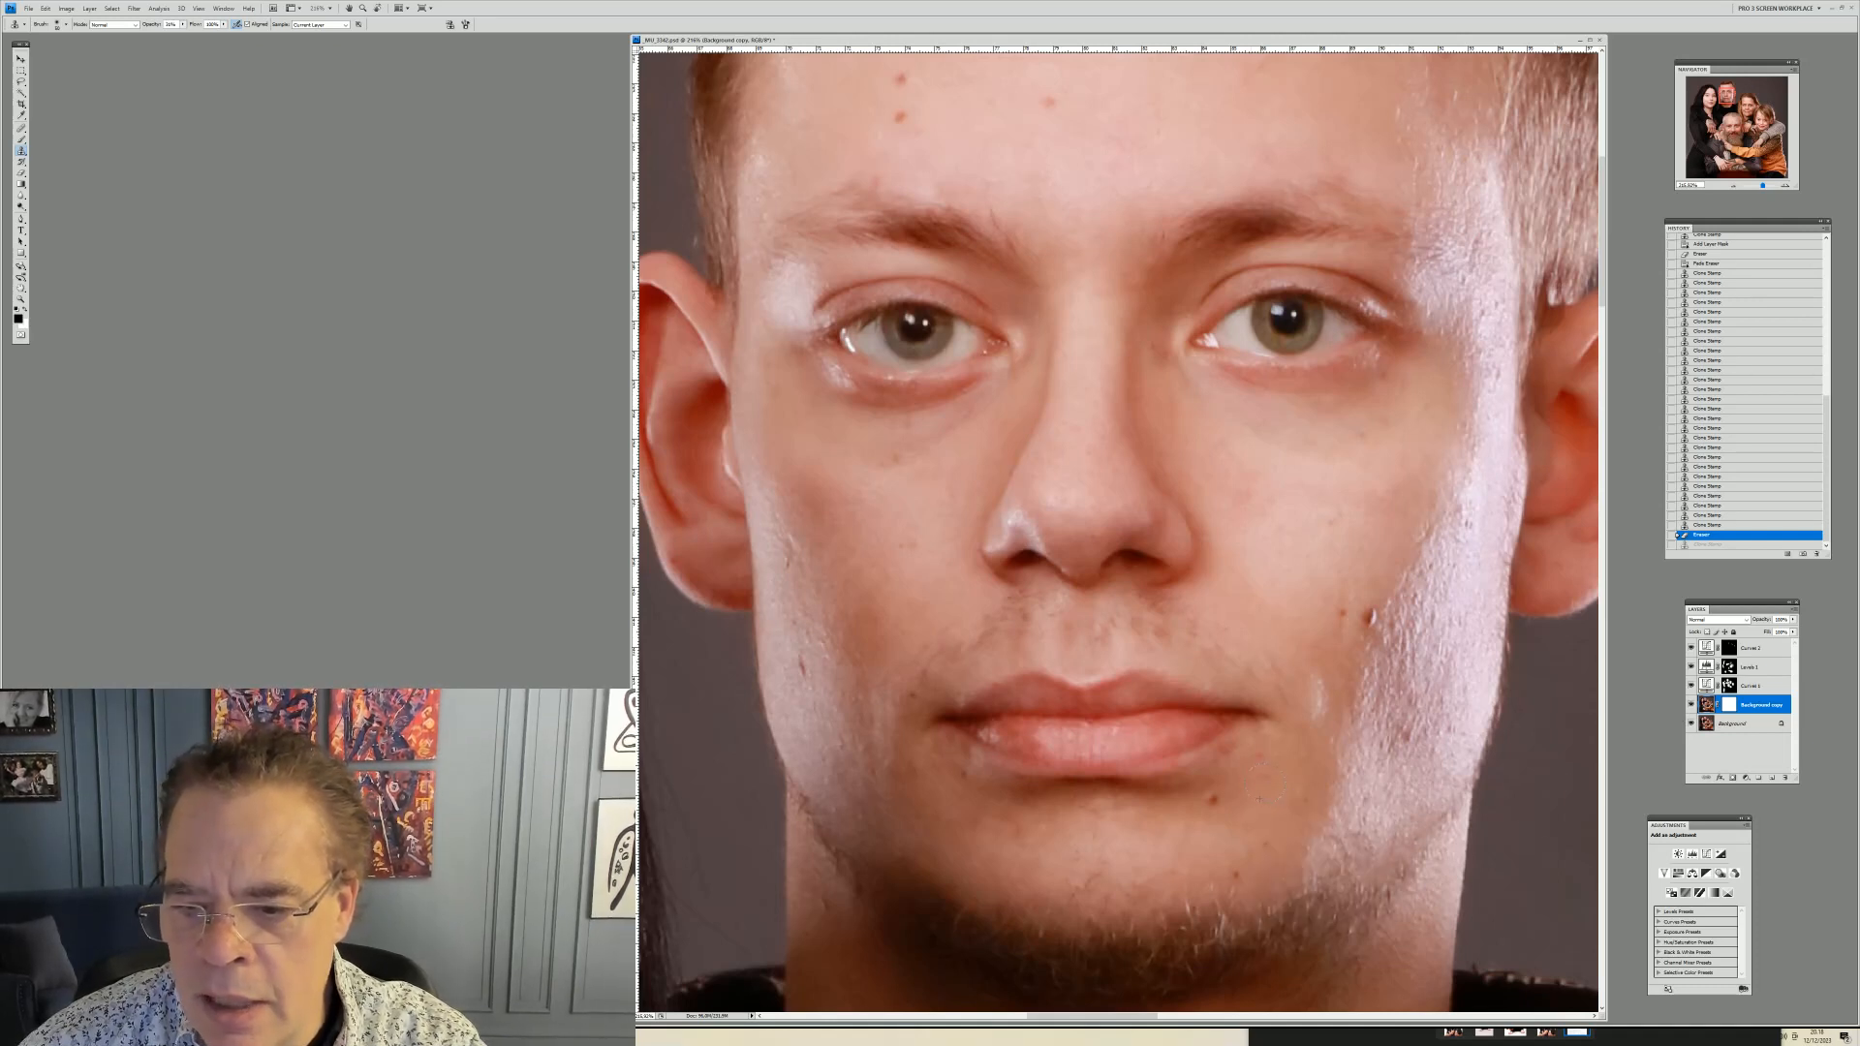
left_click(1261, 783)
left_click(1261, 782)
left_click(1261, 783)
left_click(1258, 779)
left_click(1258, 779)
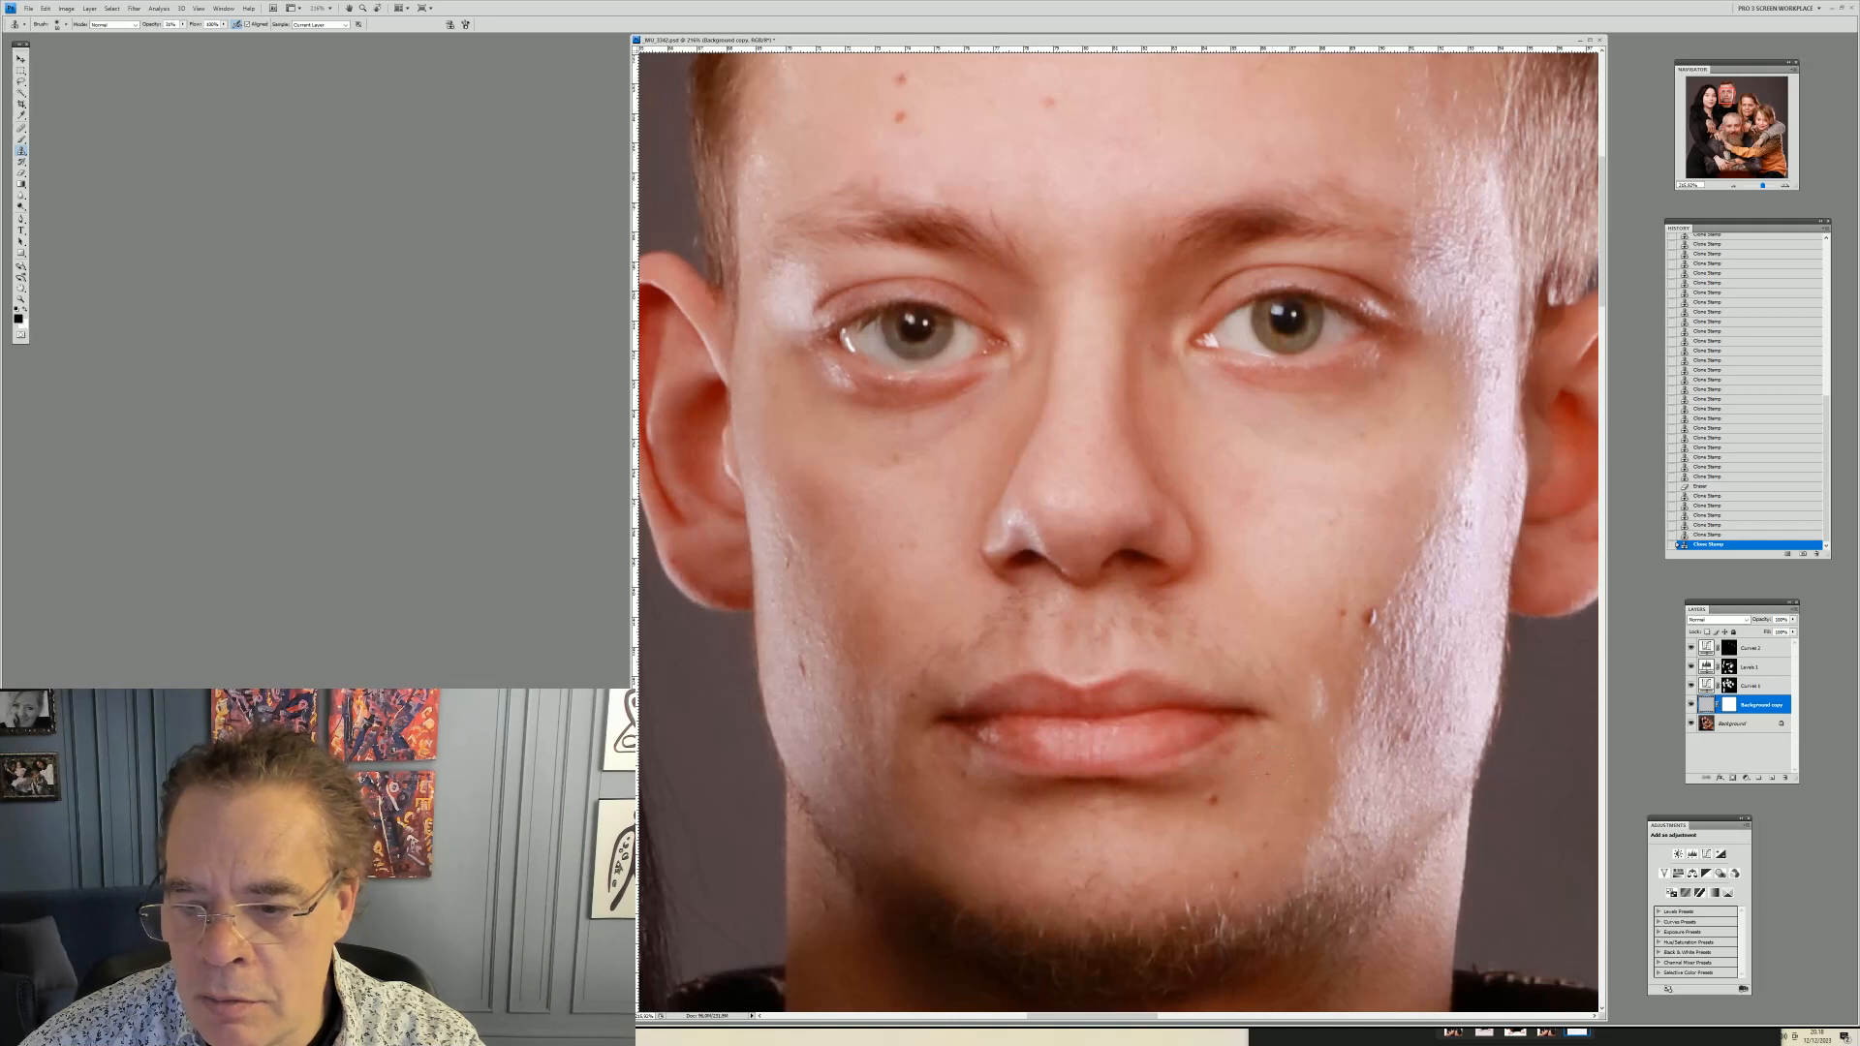
left_click(1258, 778)
left_click(1258, 779)
Reduce the clone brush size and clone over the highlight running down his cheek on the right
right_click(1479, 704)
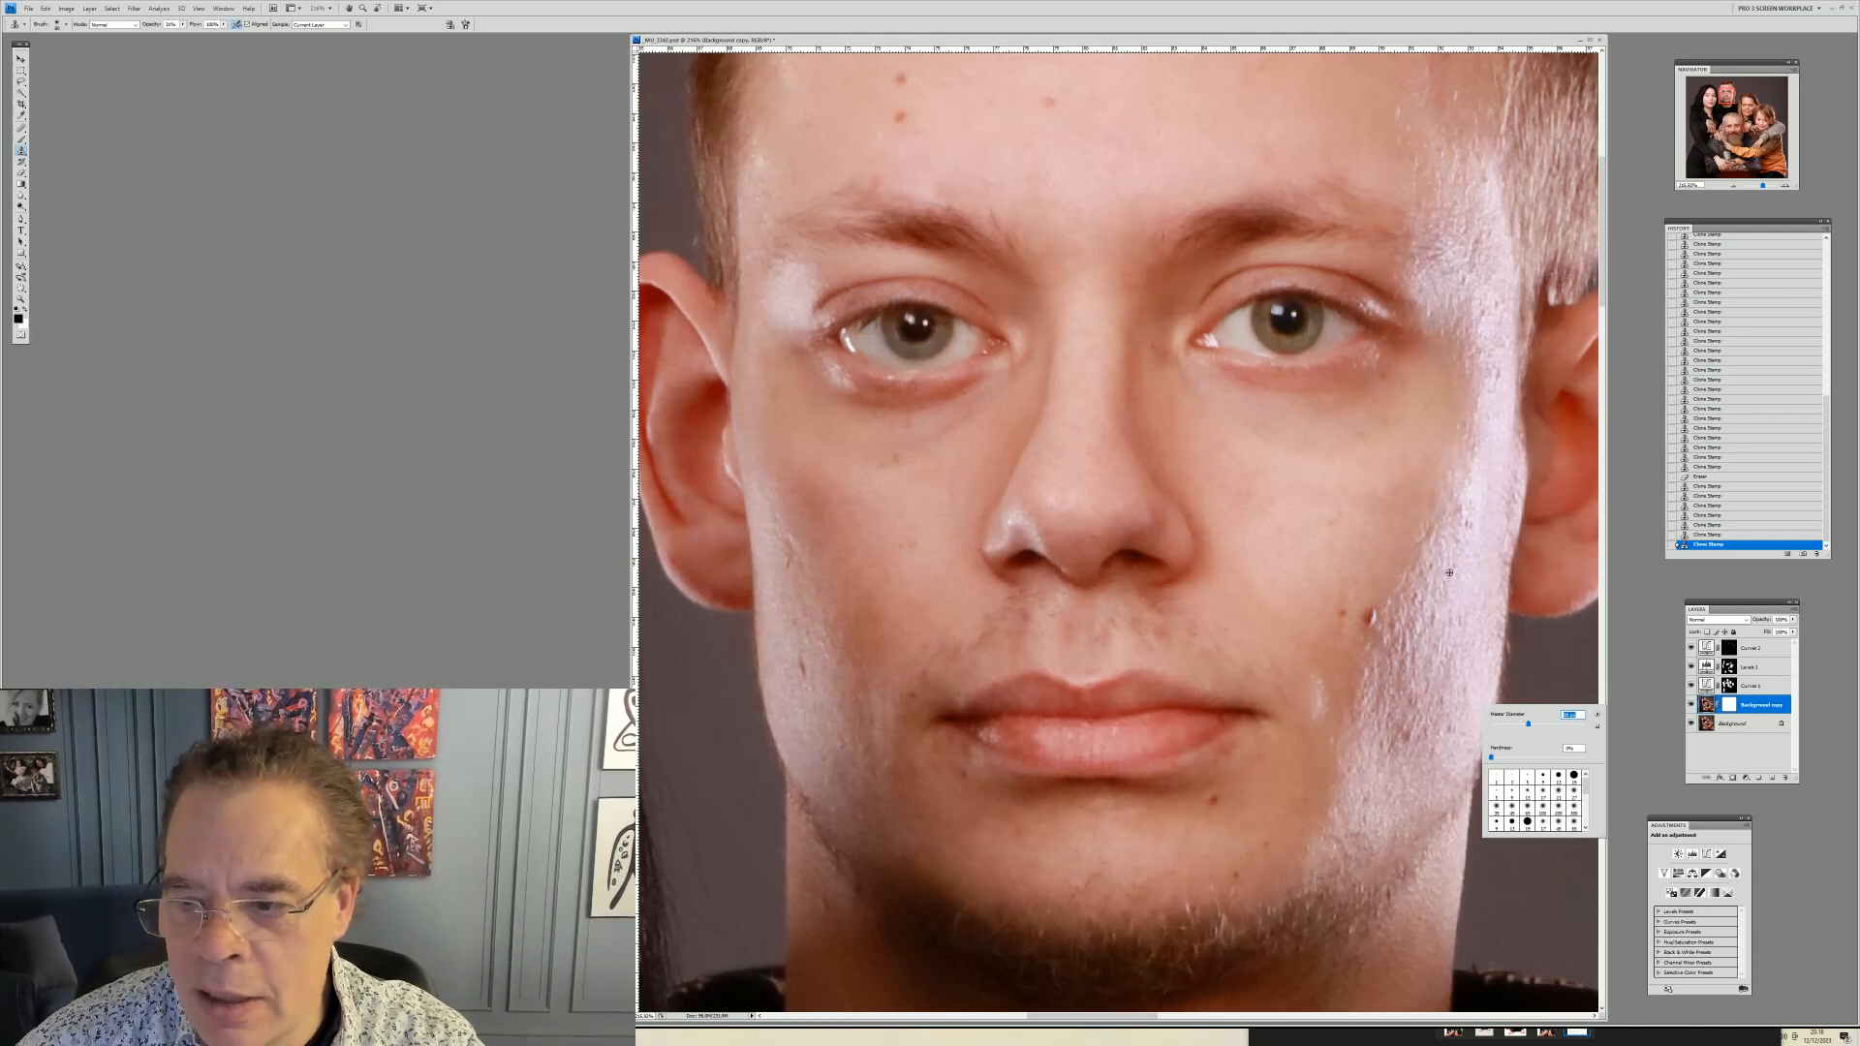
left_click(1448, 571, "alt")
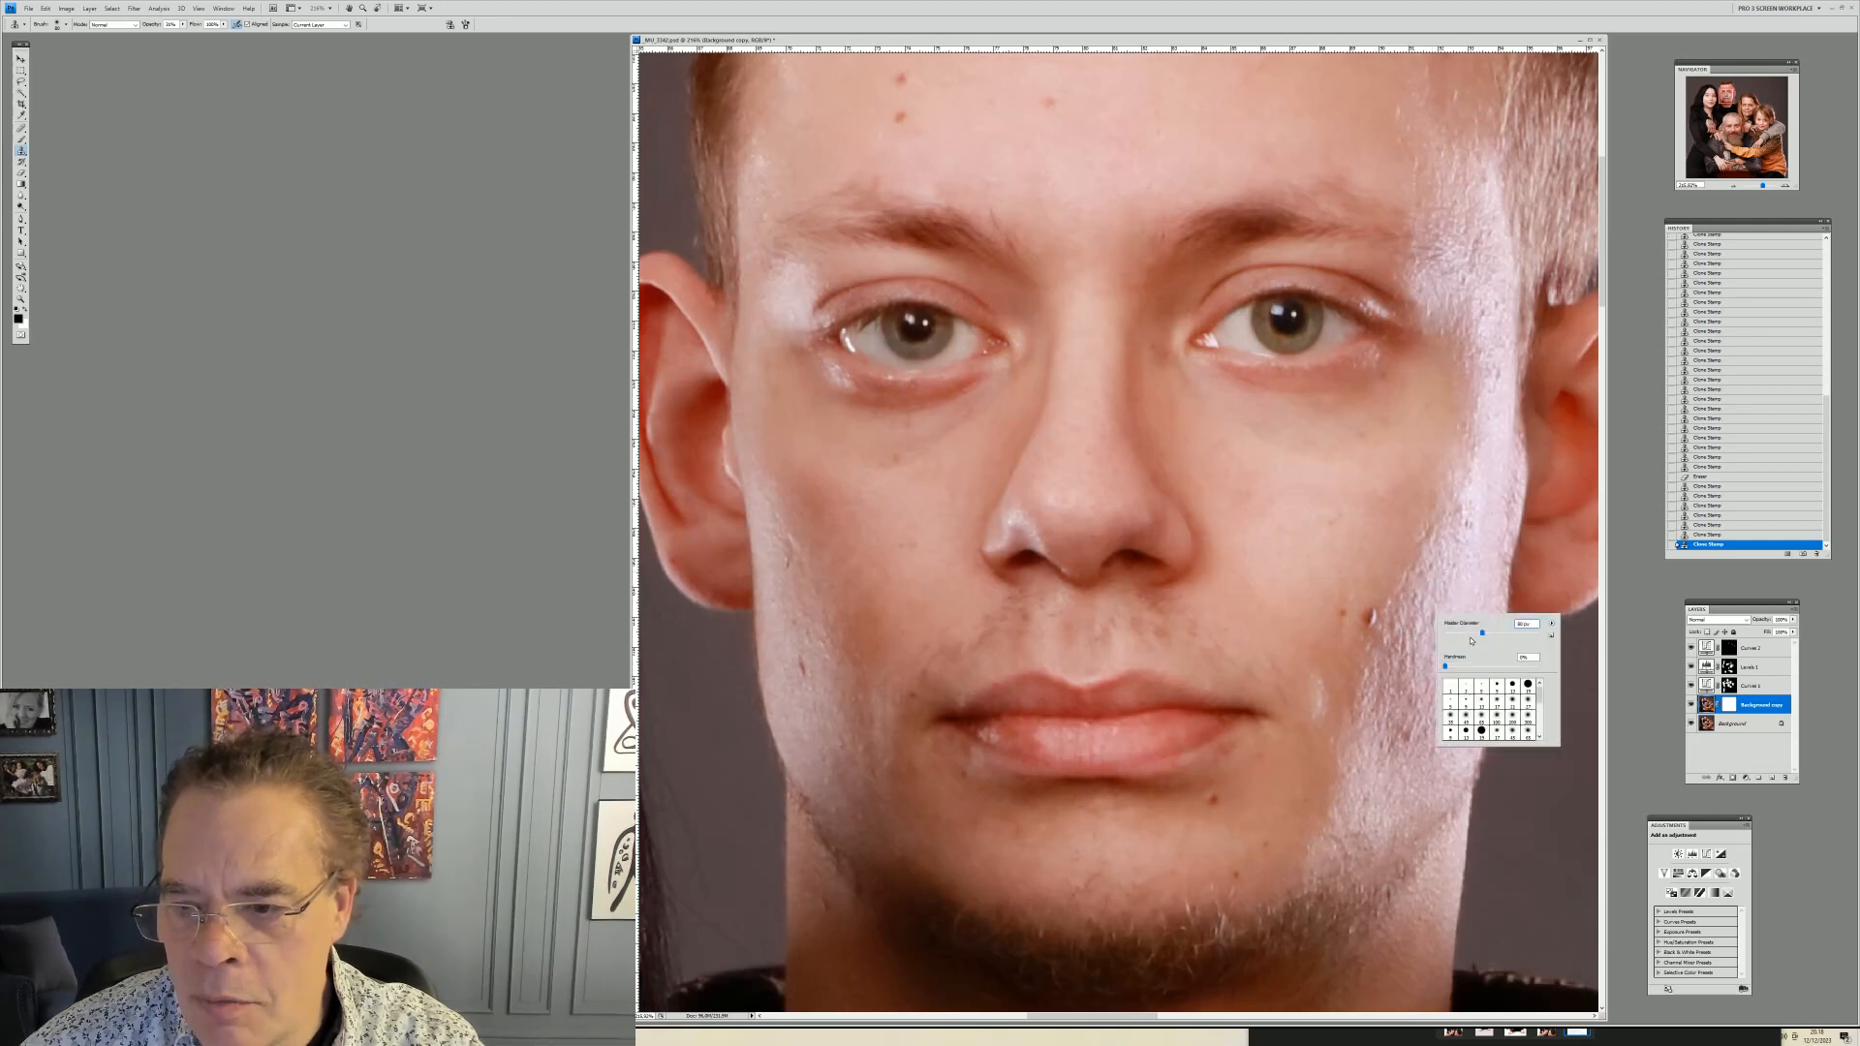
left_click_drag(1481, 634, 1474, 633)
key("Return")
left_click(1440, 603)
right_click(1448, 594)
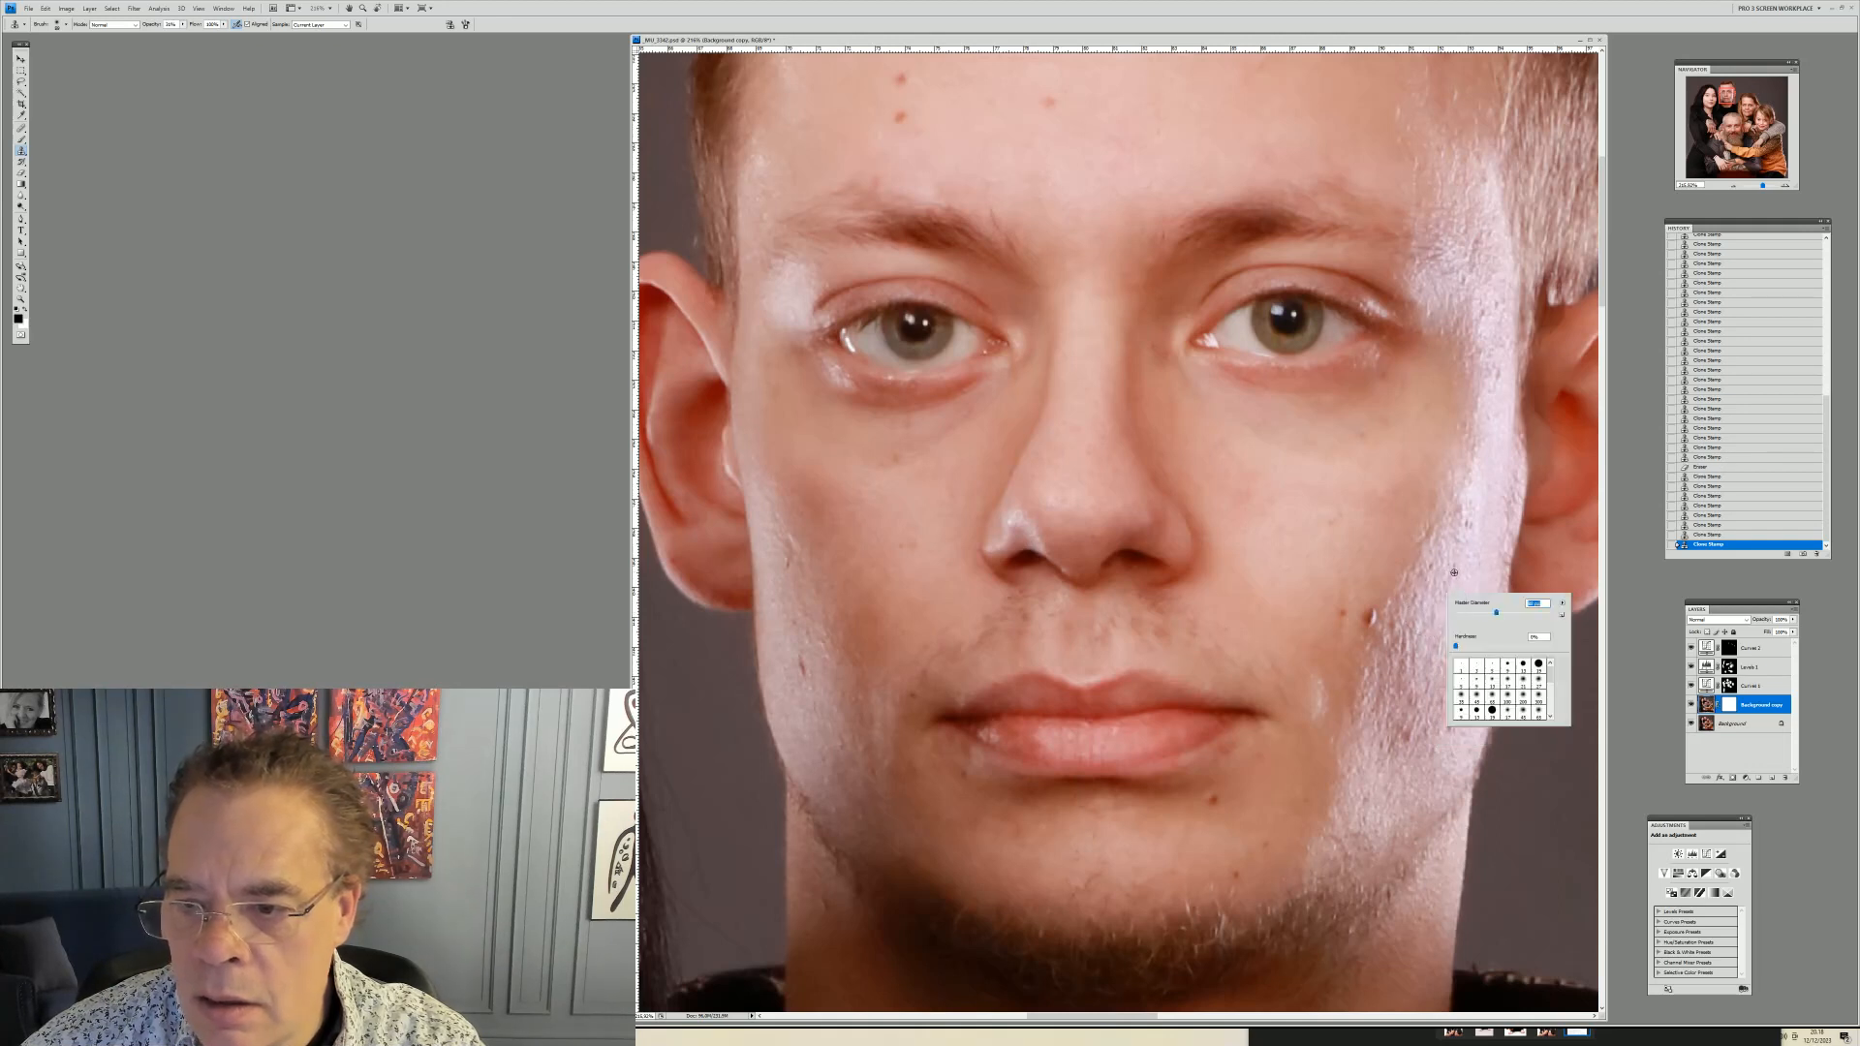
left_click(1454, 572, "alt")
left_click(1442, 597)
left_click(1438, 622)
left_click(1428, 665)
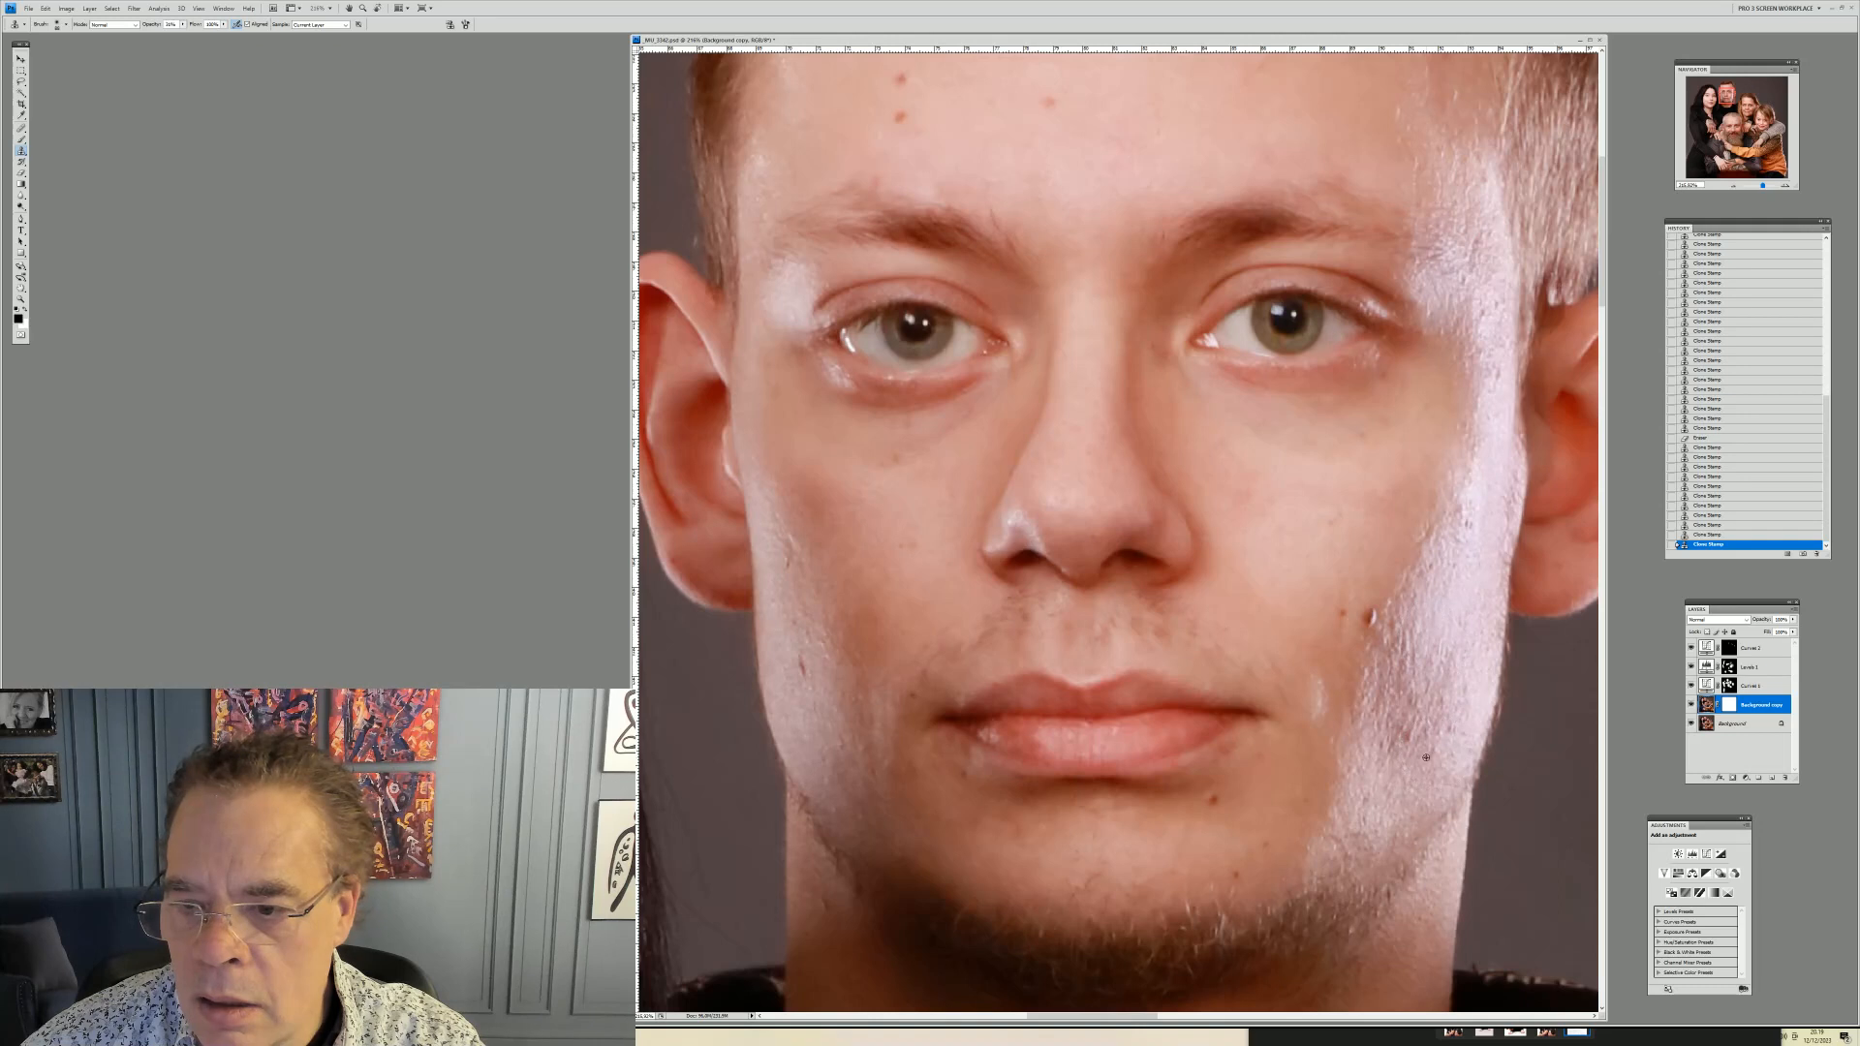
left_click(1413, 699)
left_click(1418, 685)
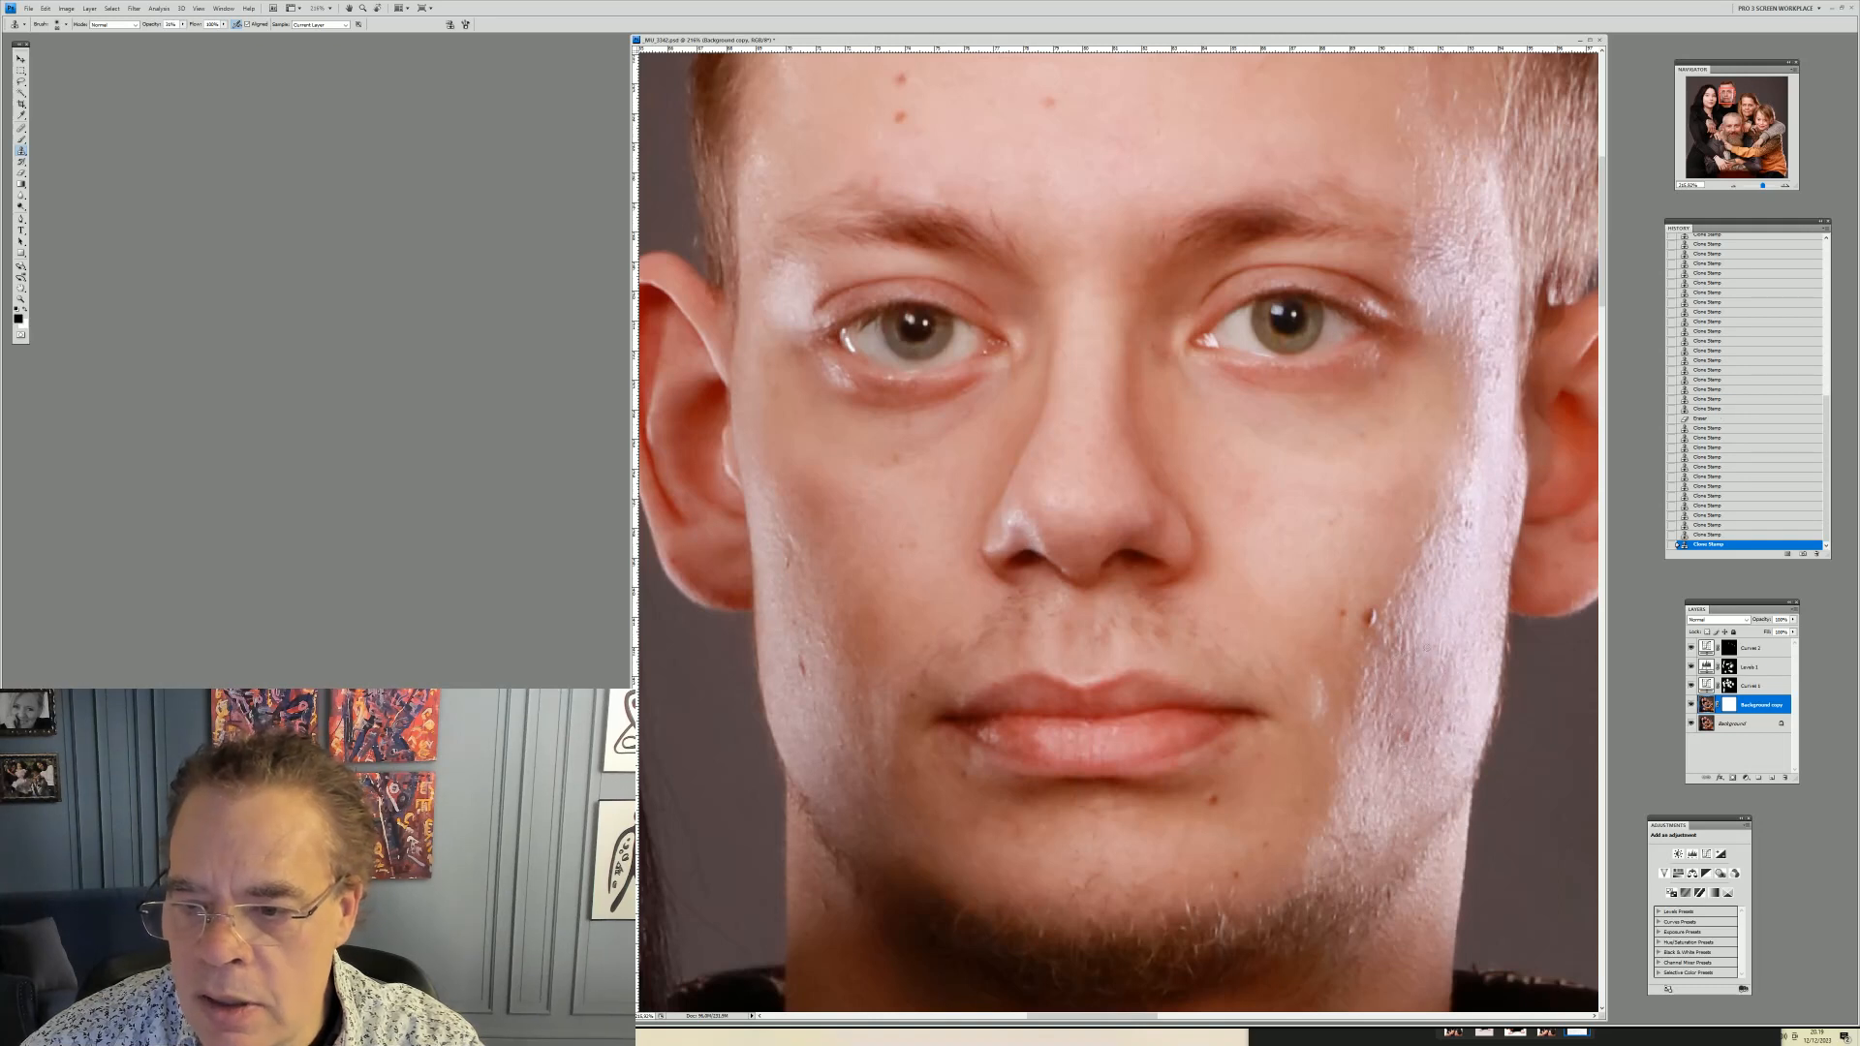
left_click(1426, 655)
left_click(1417, 739)
left_click(1417, 739)
left_click(1414, 739)
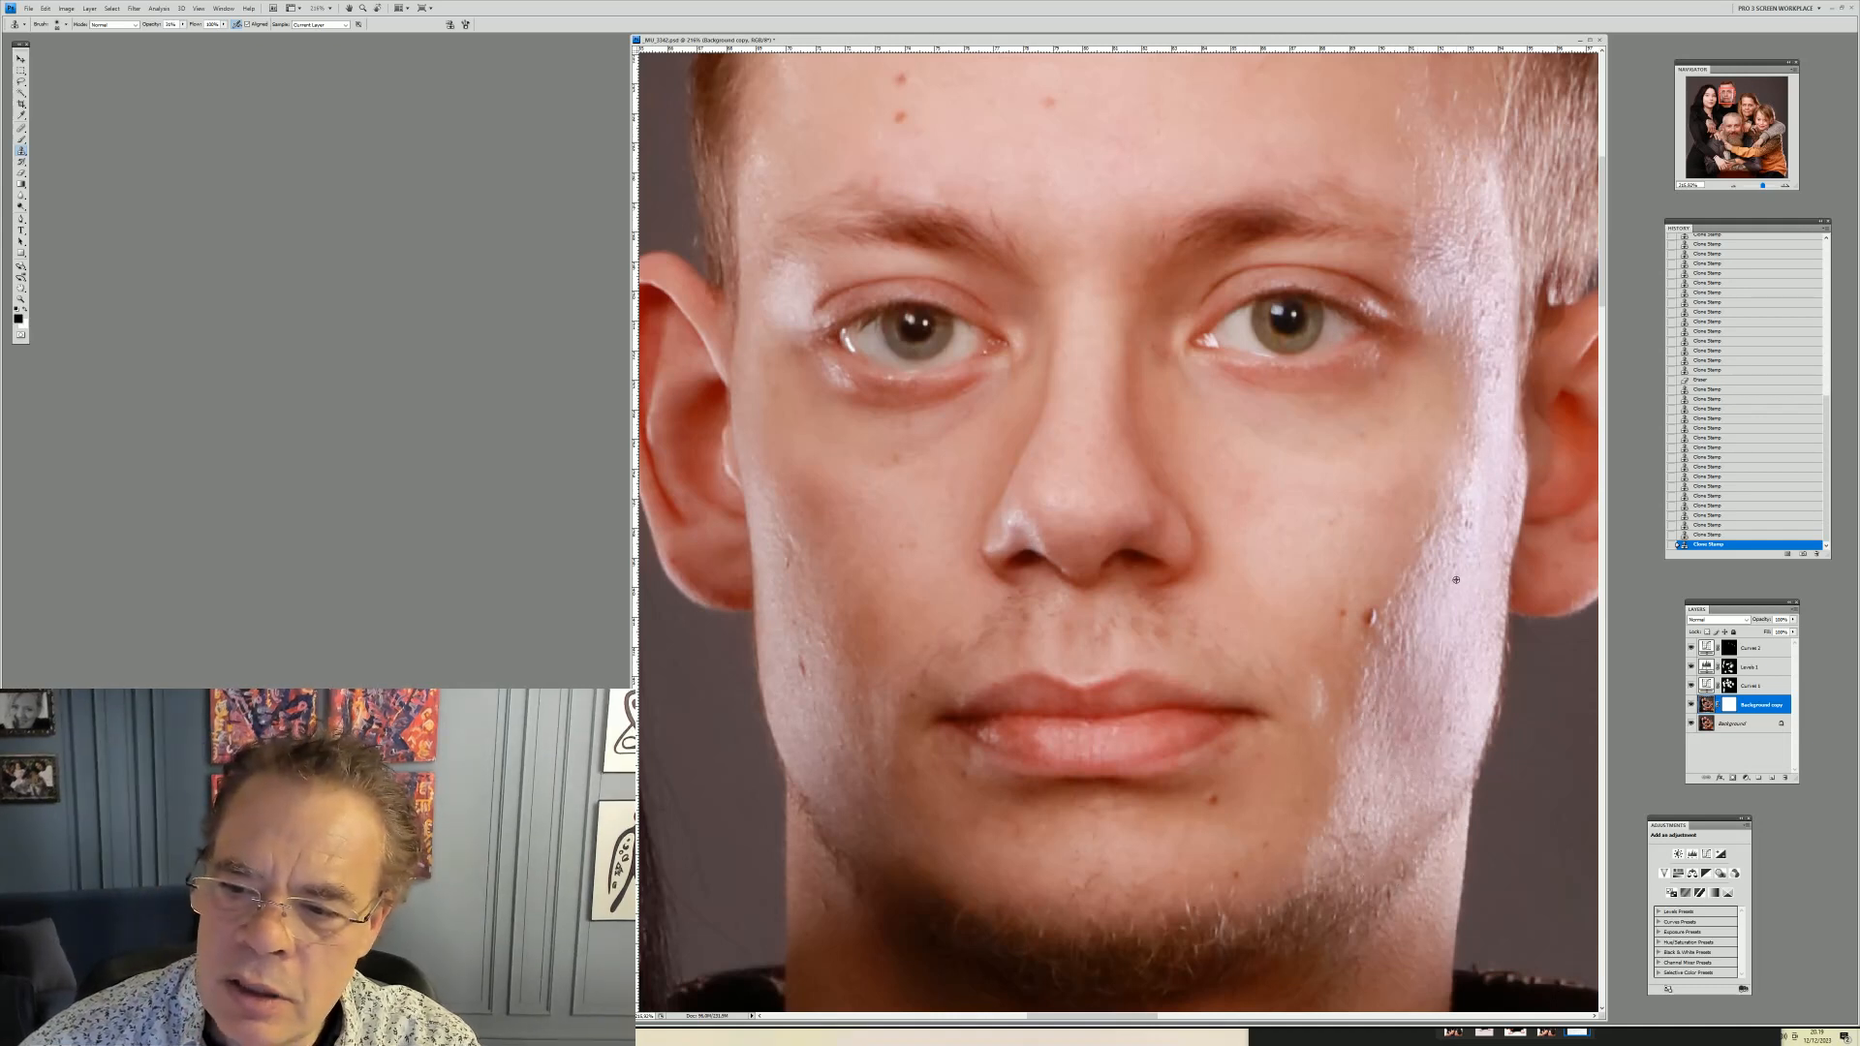
Resize the clone brush again and keep cloning over the cheek and jawline shine near the mole
right_click(1477, 630)
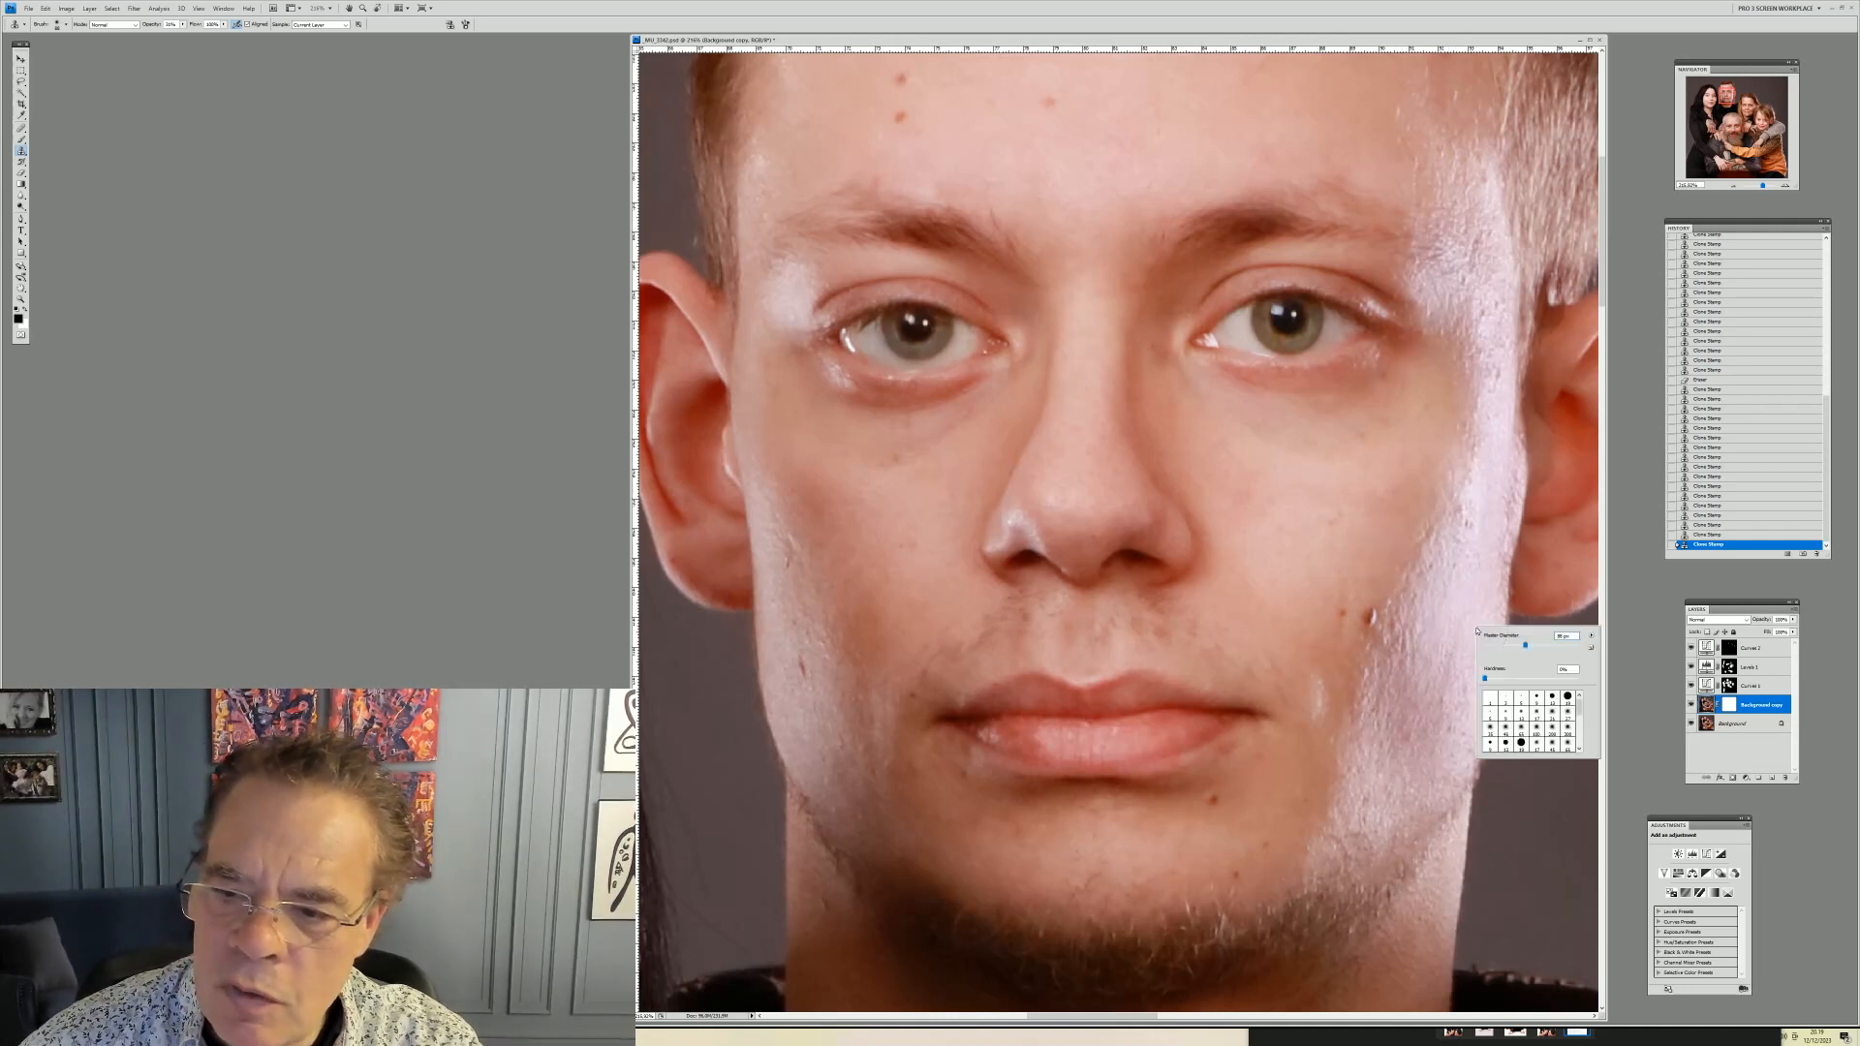
left_click(1468, 579)
left_click(1468, 534, "alt")
mouse_move(1474, 517)
left_mouse_down()
mouse_move(1447, 500)
mouse_move(1436, 531)
left_mouse_up()
left_click(1460, 559, "alt")
left_click(1470, 513)
left_click(1424, 583)
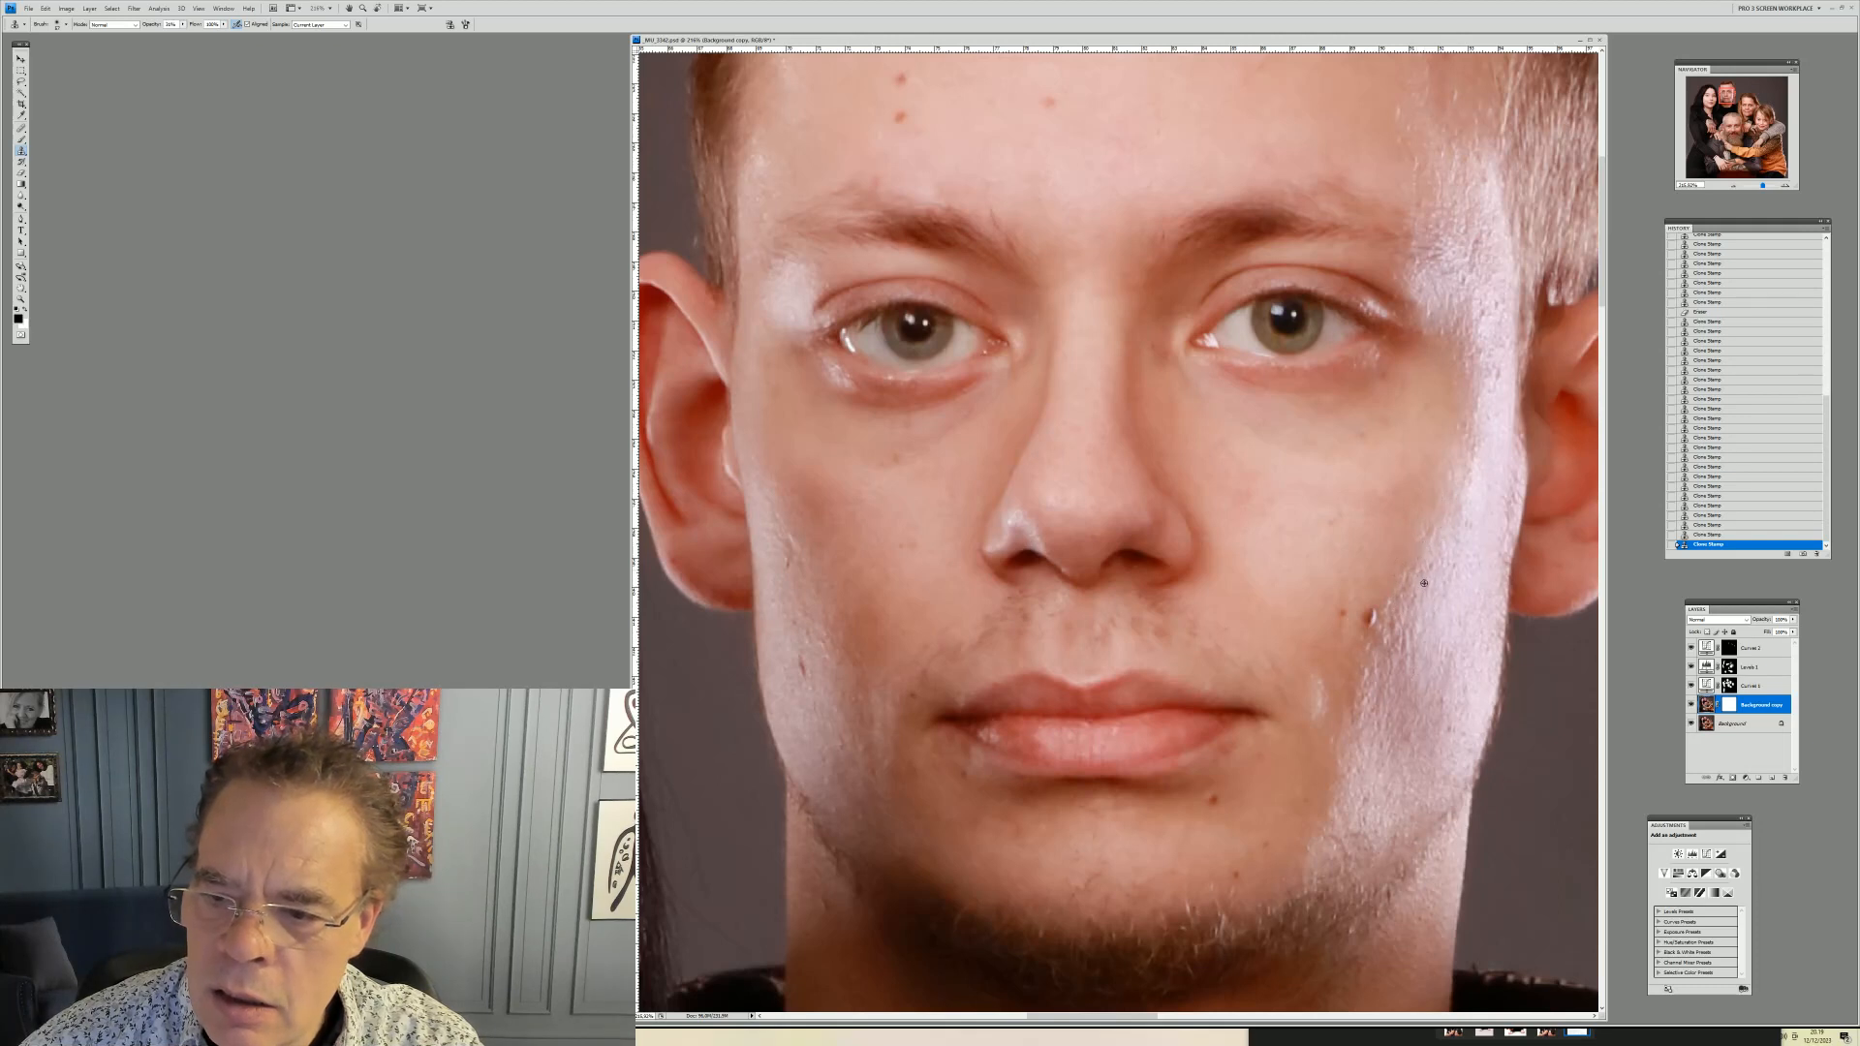
left_click(1417, 588)
left_click(1404, 627)
left_click(1393, 632)
left_click(1366, 689)
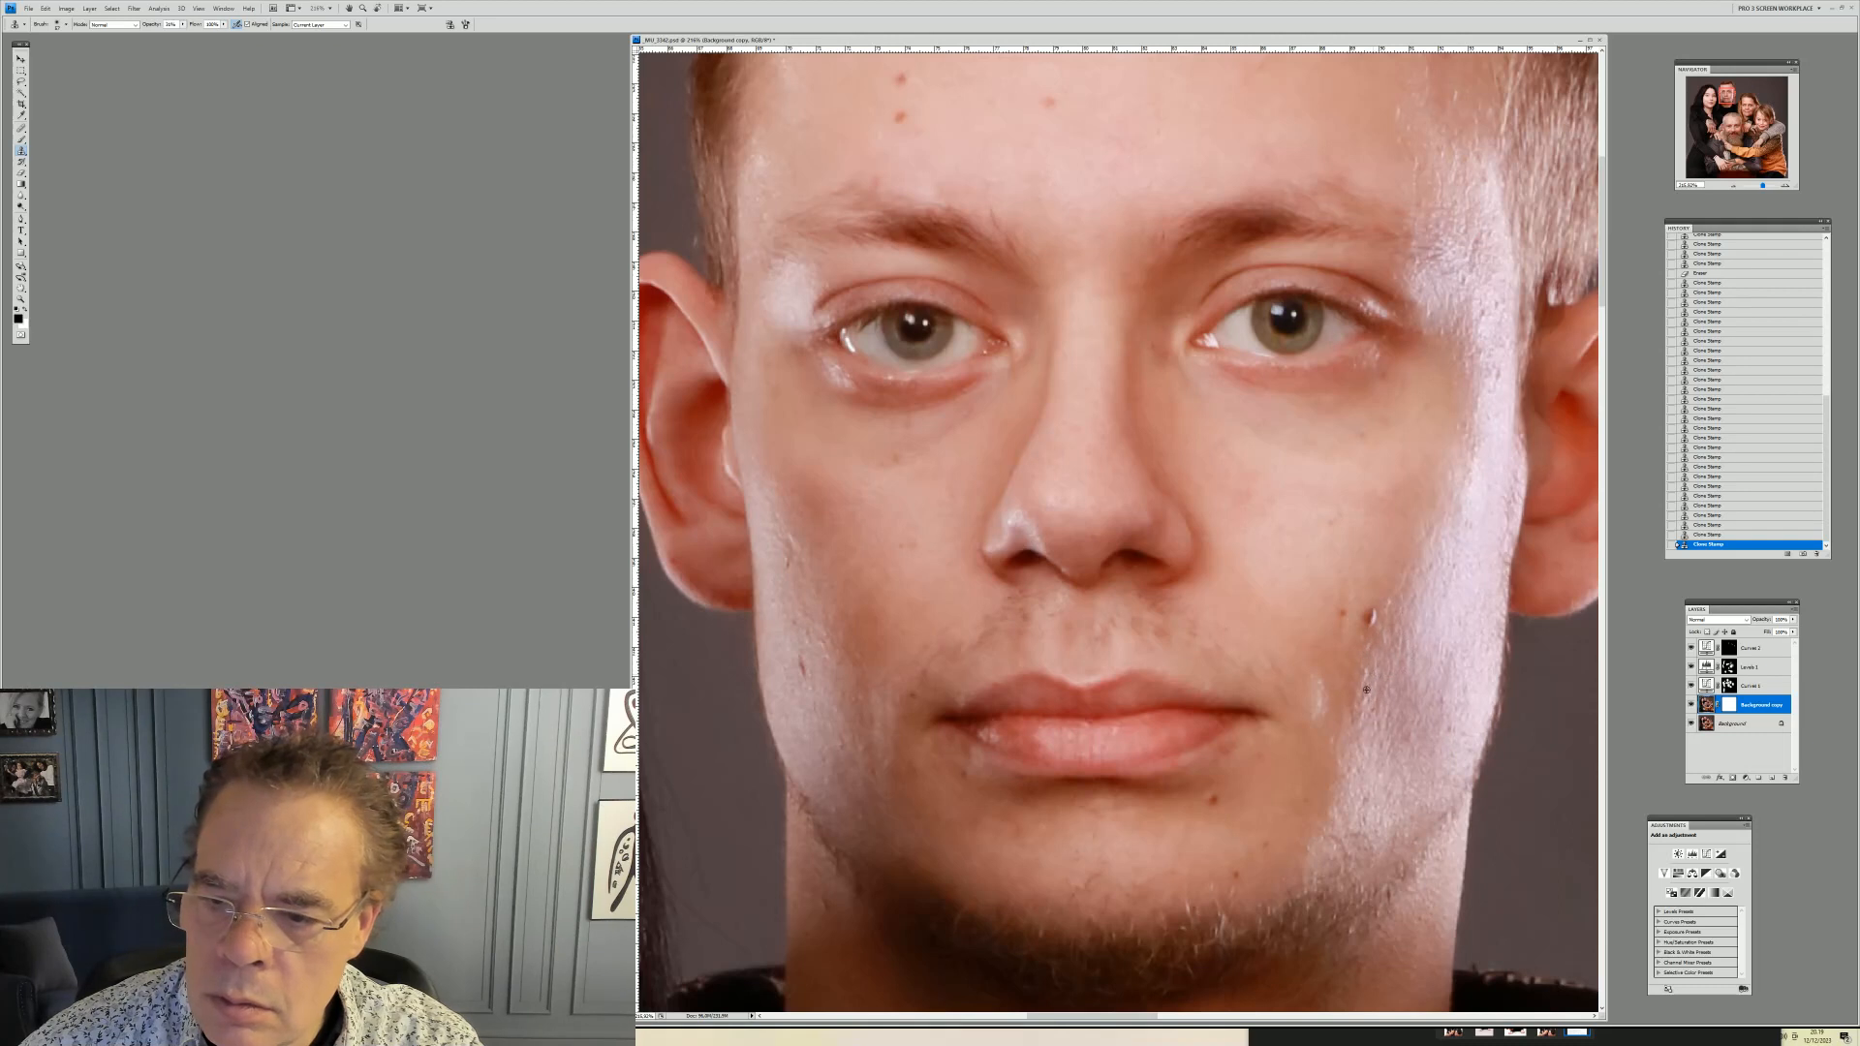
left_click(1368, 672)
left_click(1366, 669)
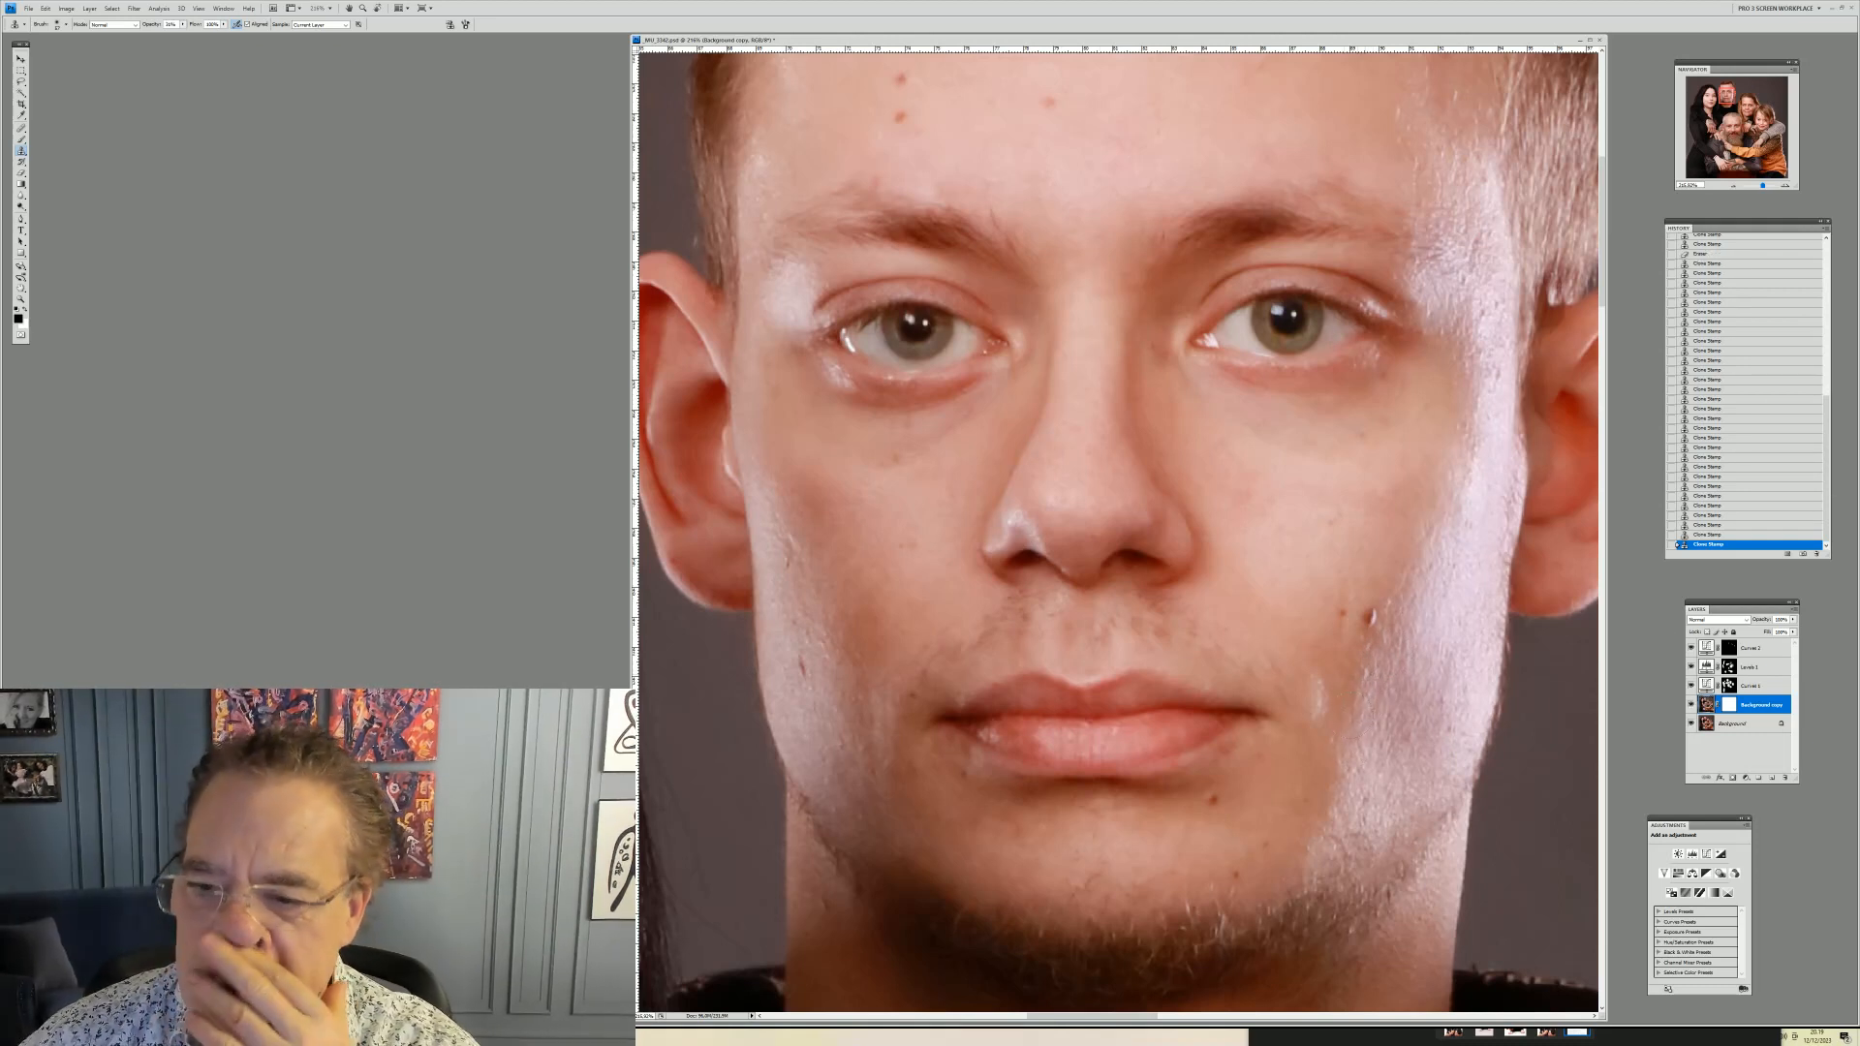
Zoom out to the full portrait, into the young man's face and back out to check the cheek retouching
key("z")
right_click(899, 263)
left_click(930, 270)
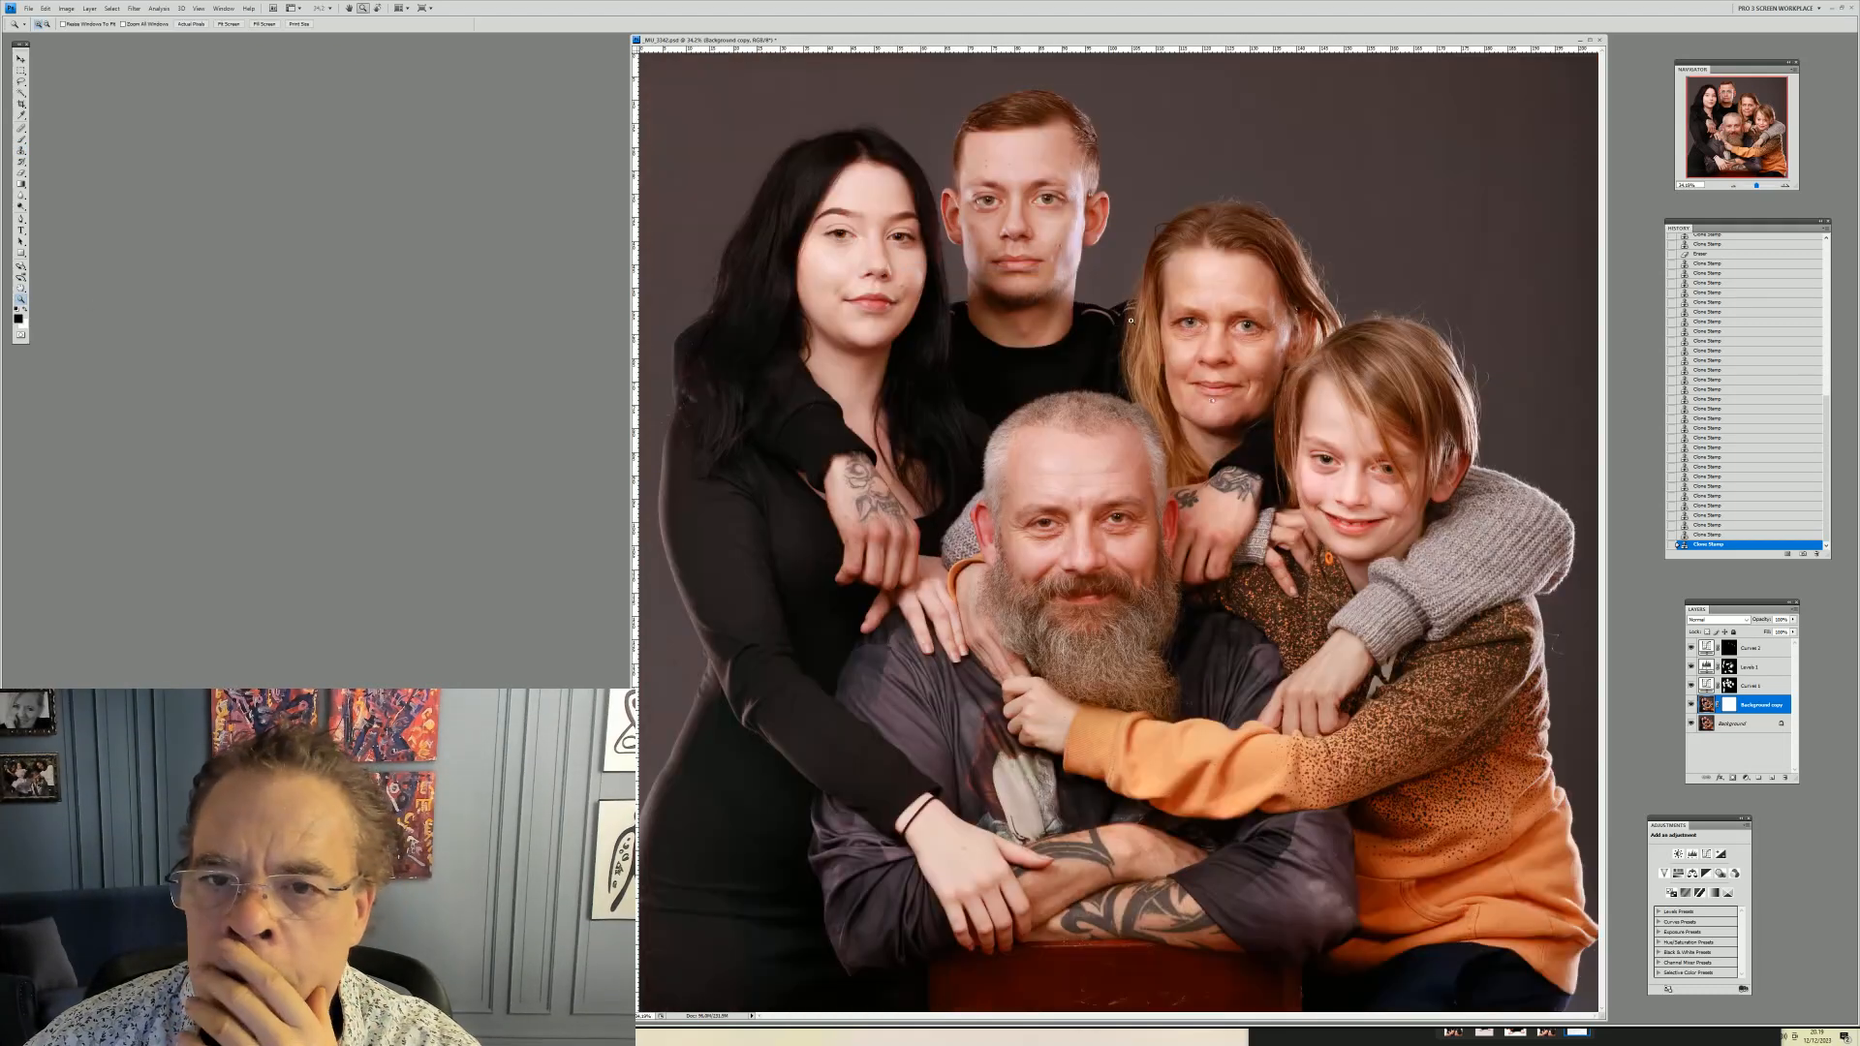
left_click_drag(913, 112, 1129, 339)
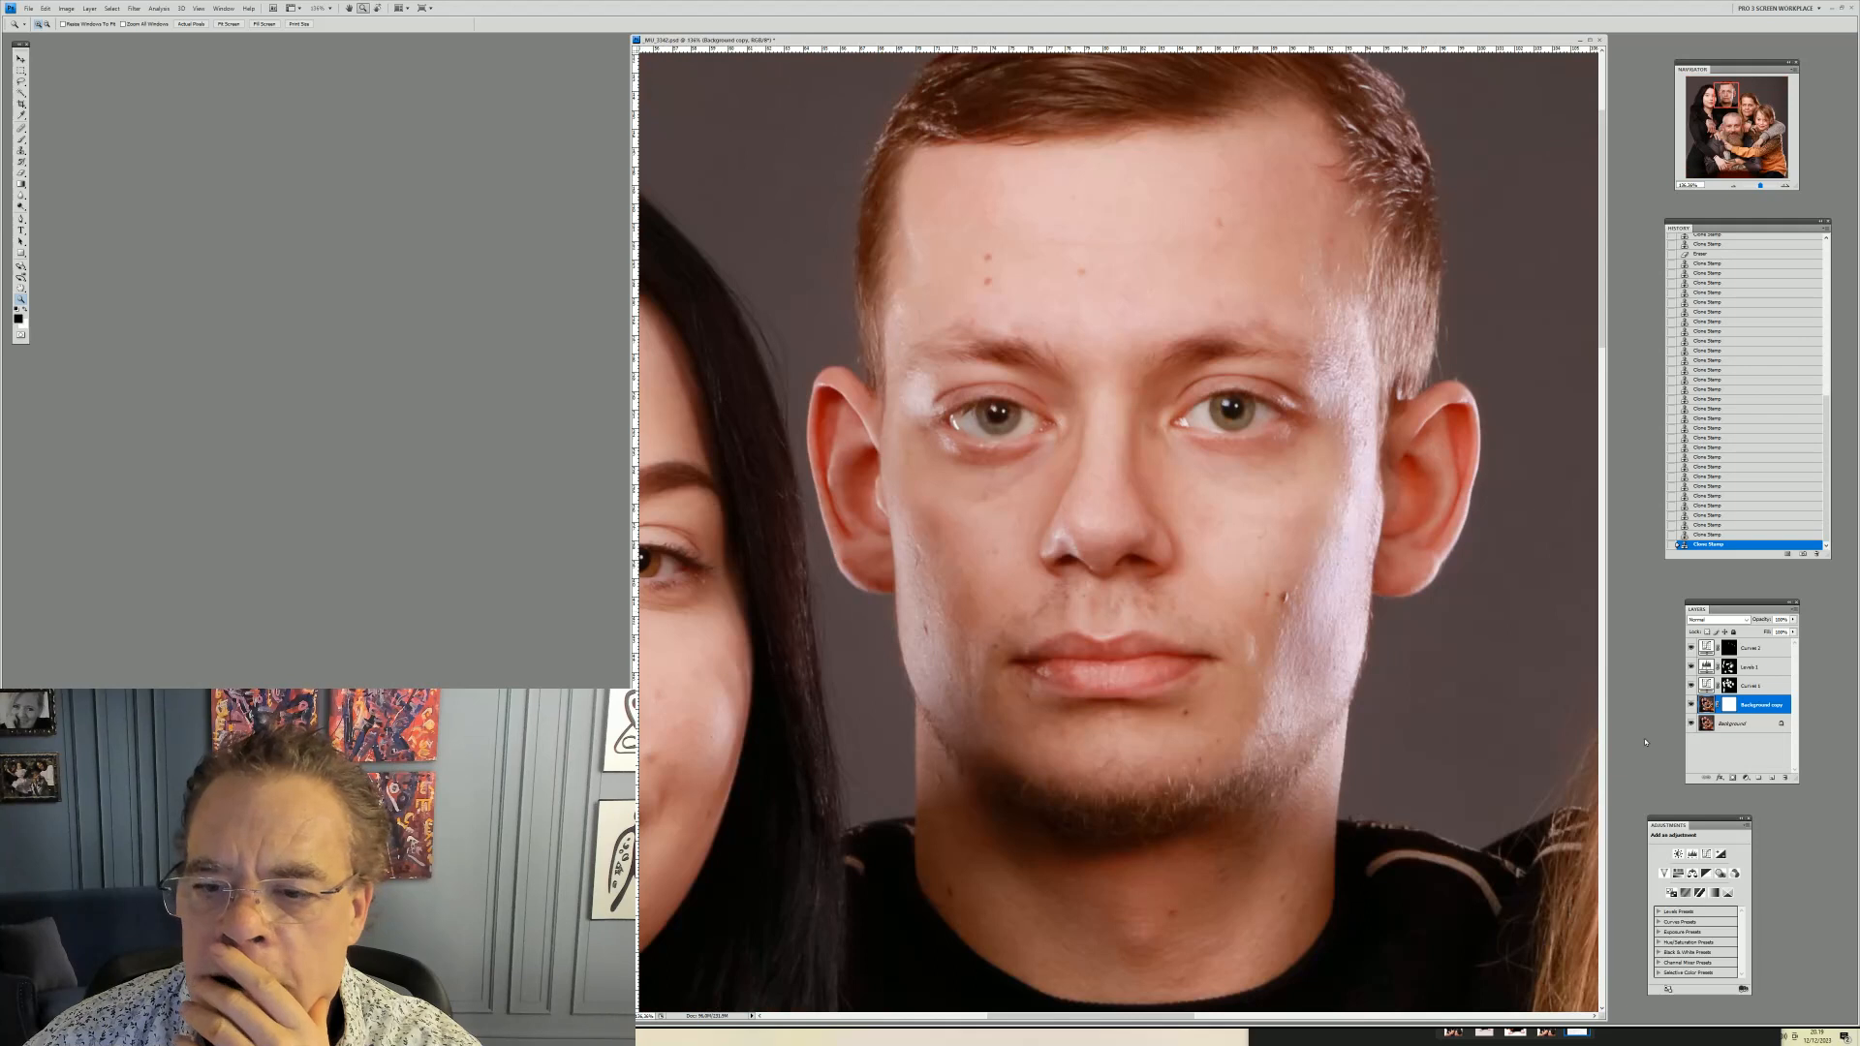
right_click(1175, 527)
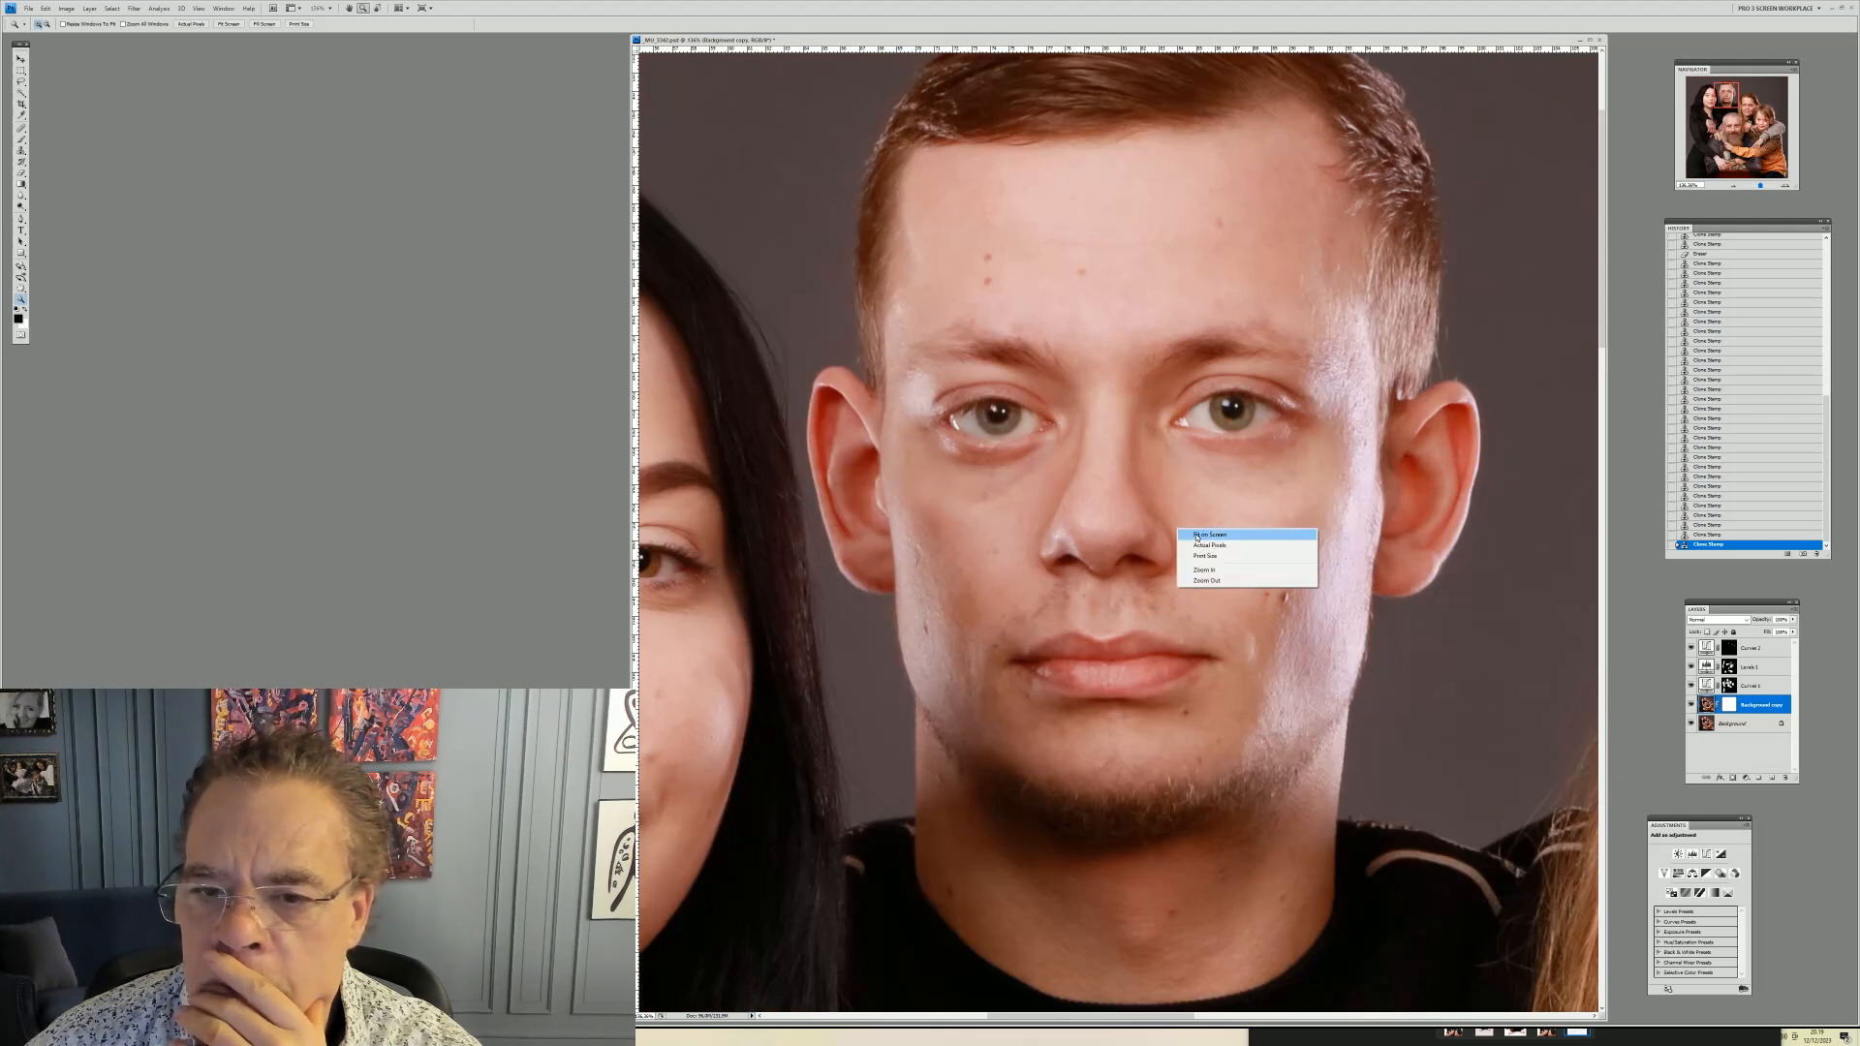
left_click(1198, 535)
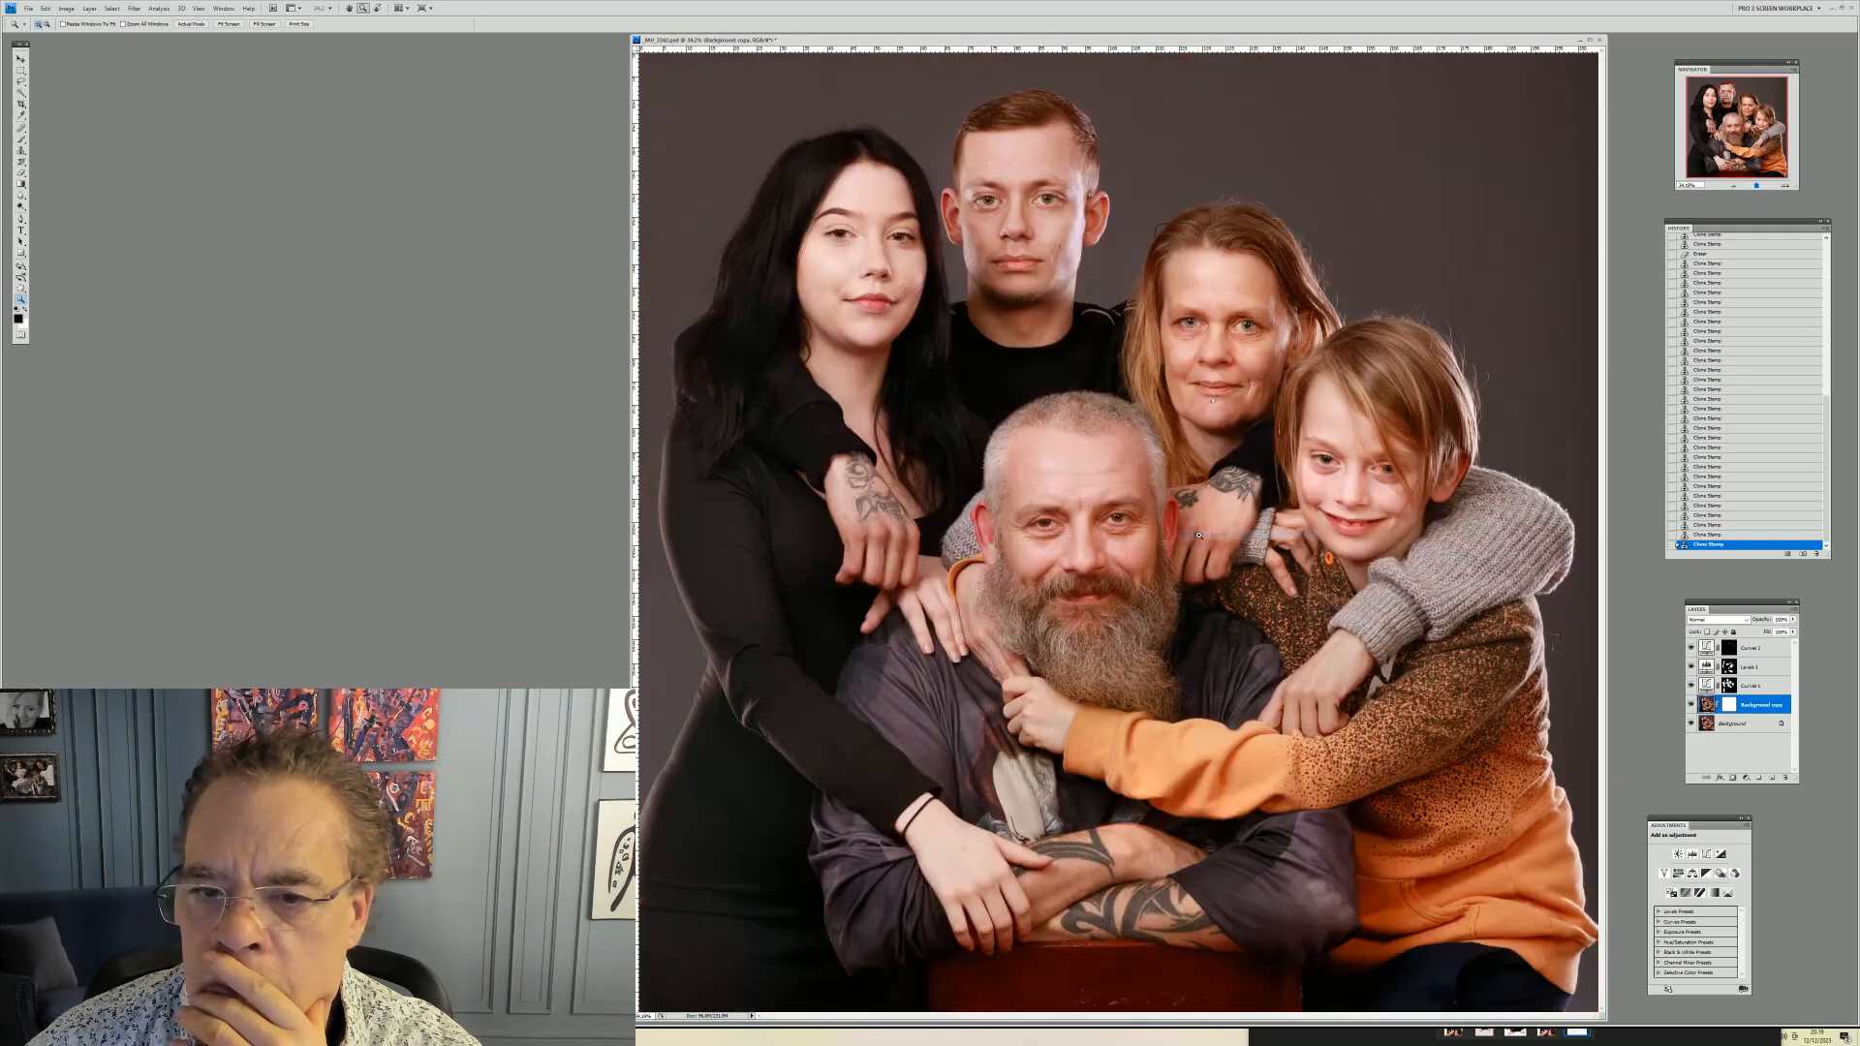
Toggle the Background copy layer on and off several times to compare the whole portrait
left_click(1691, 705)
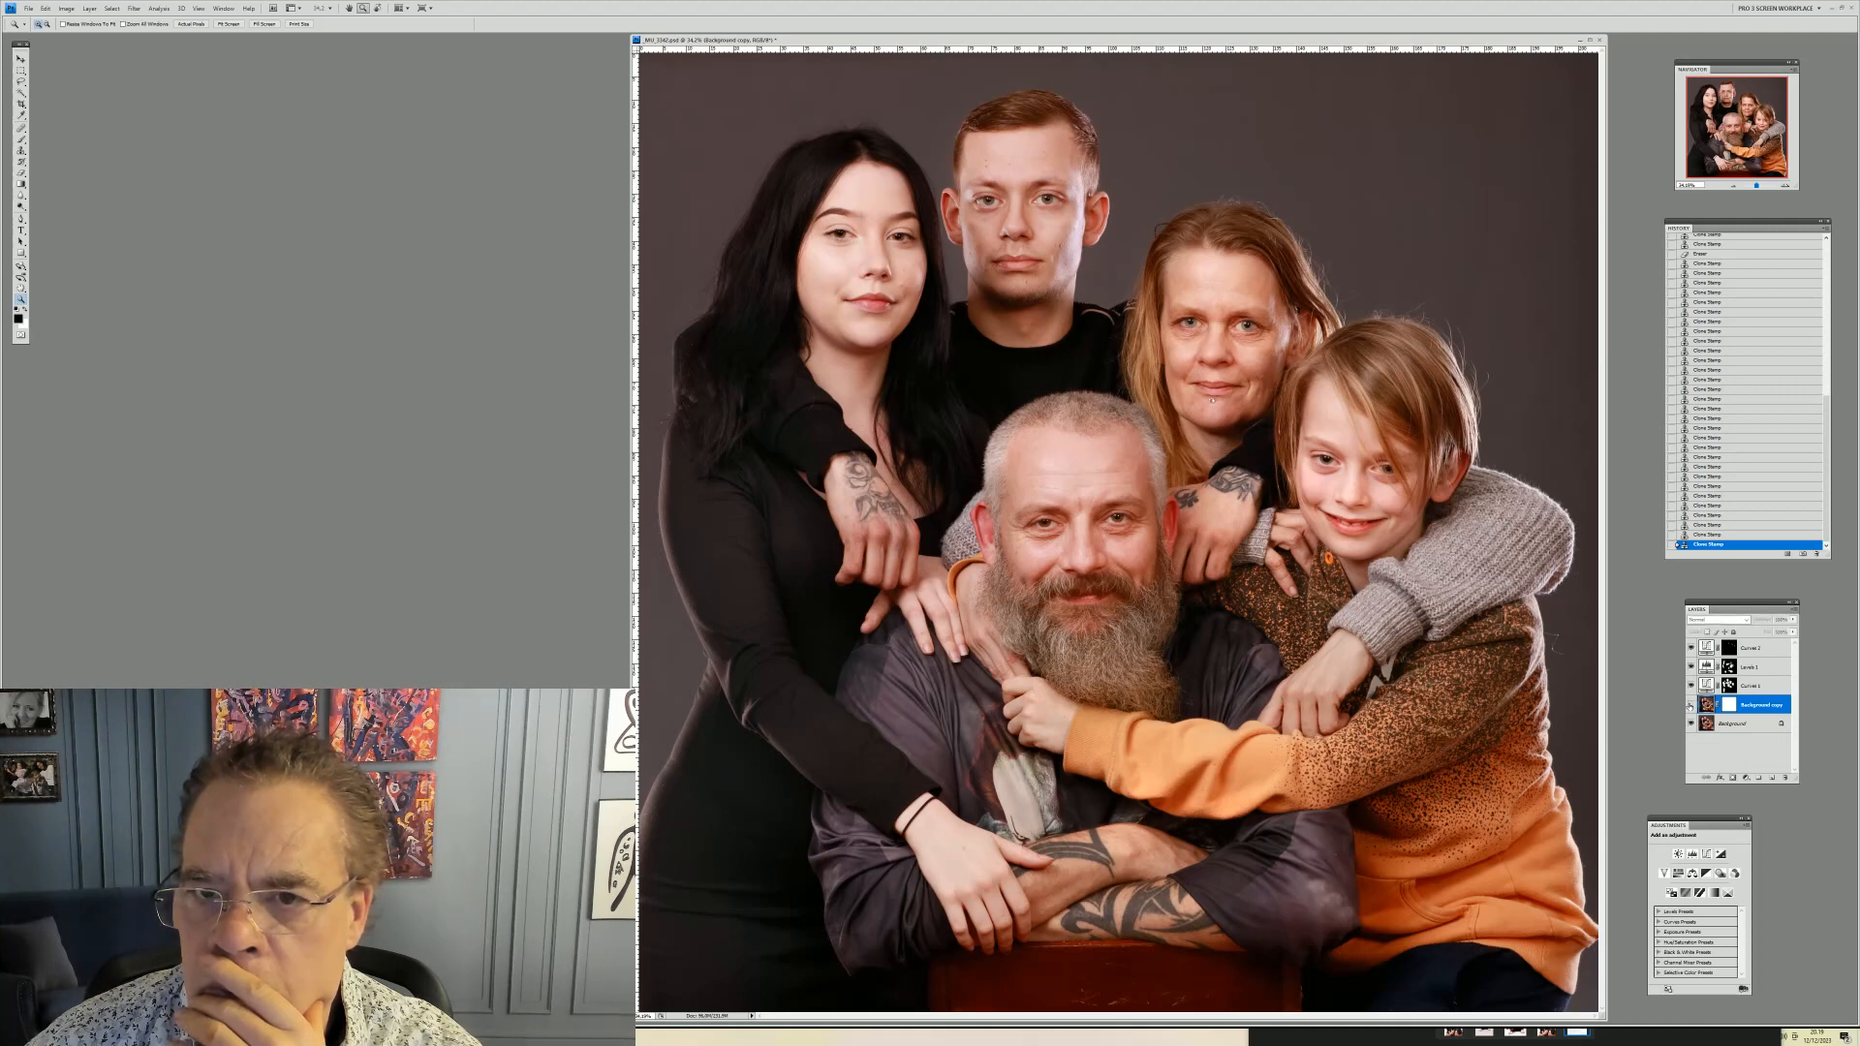
left_click(1690, 706)
left_click(1690, 706)
left_click(1690, 706)
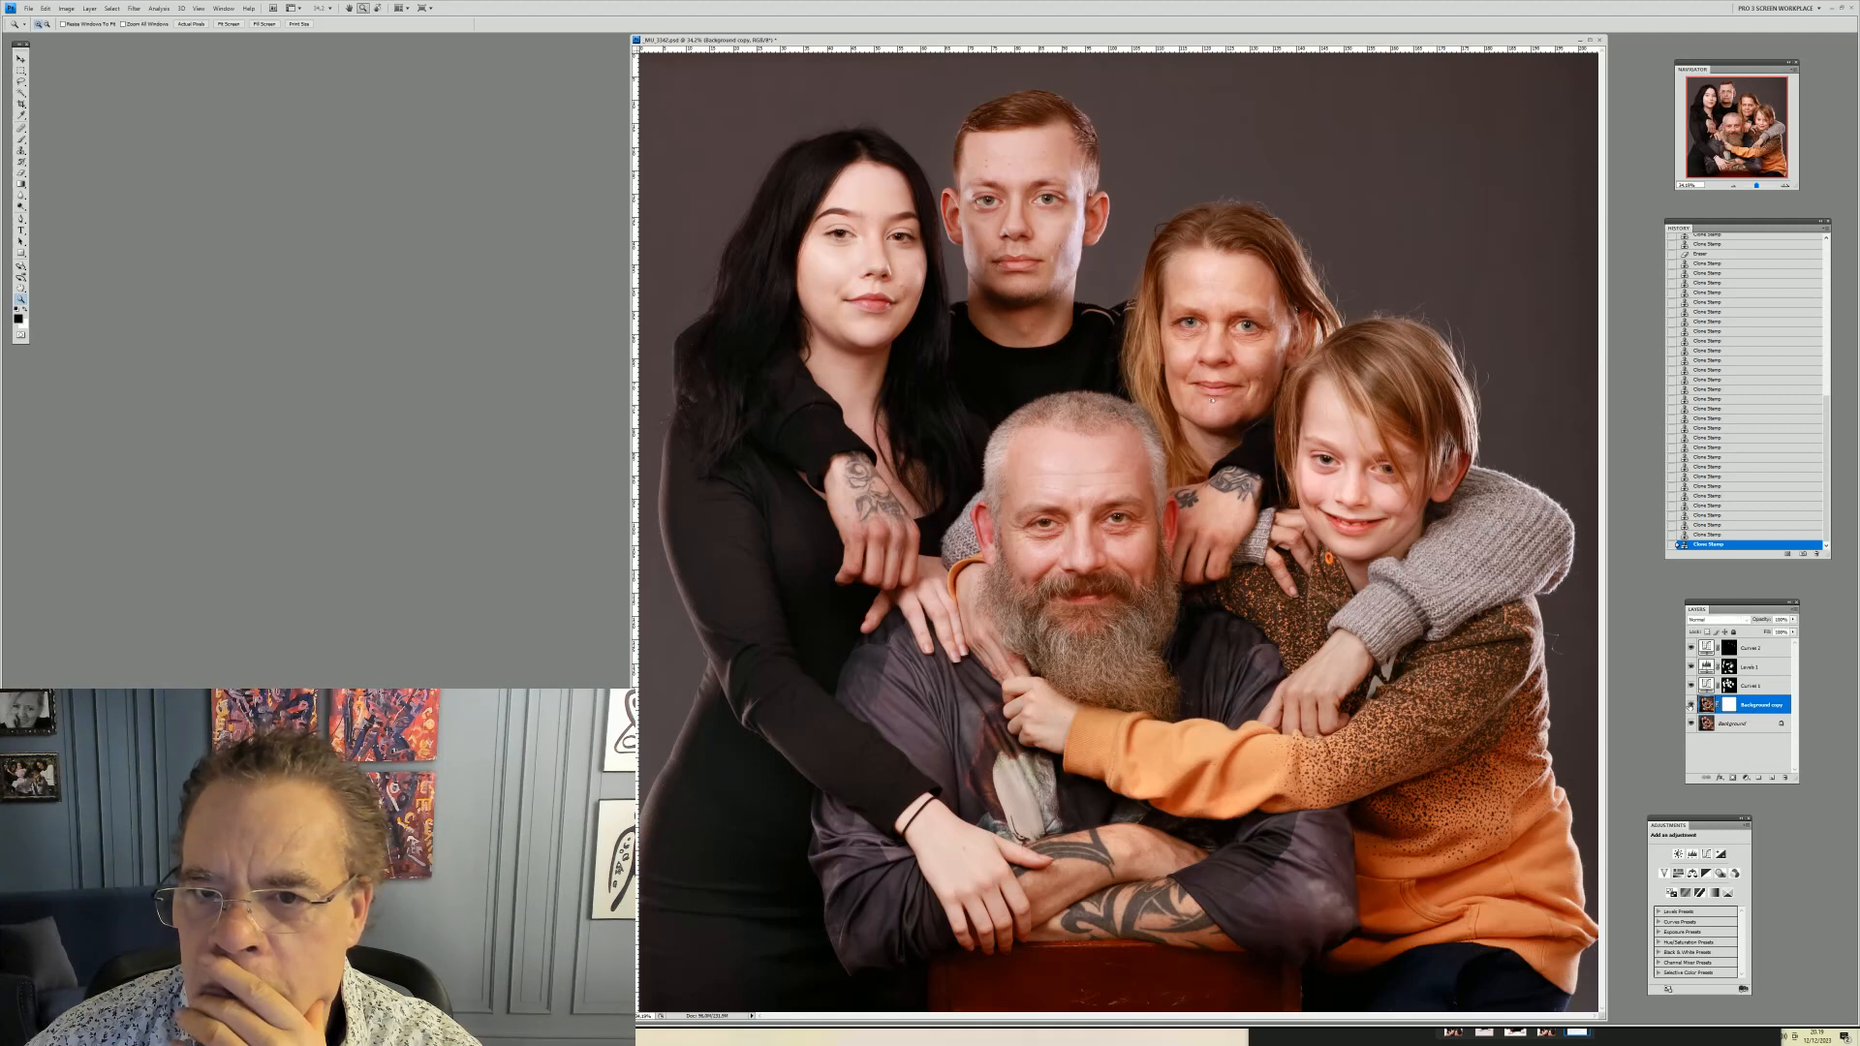
left_click(1690, 706)
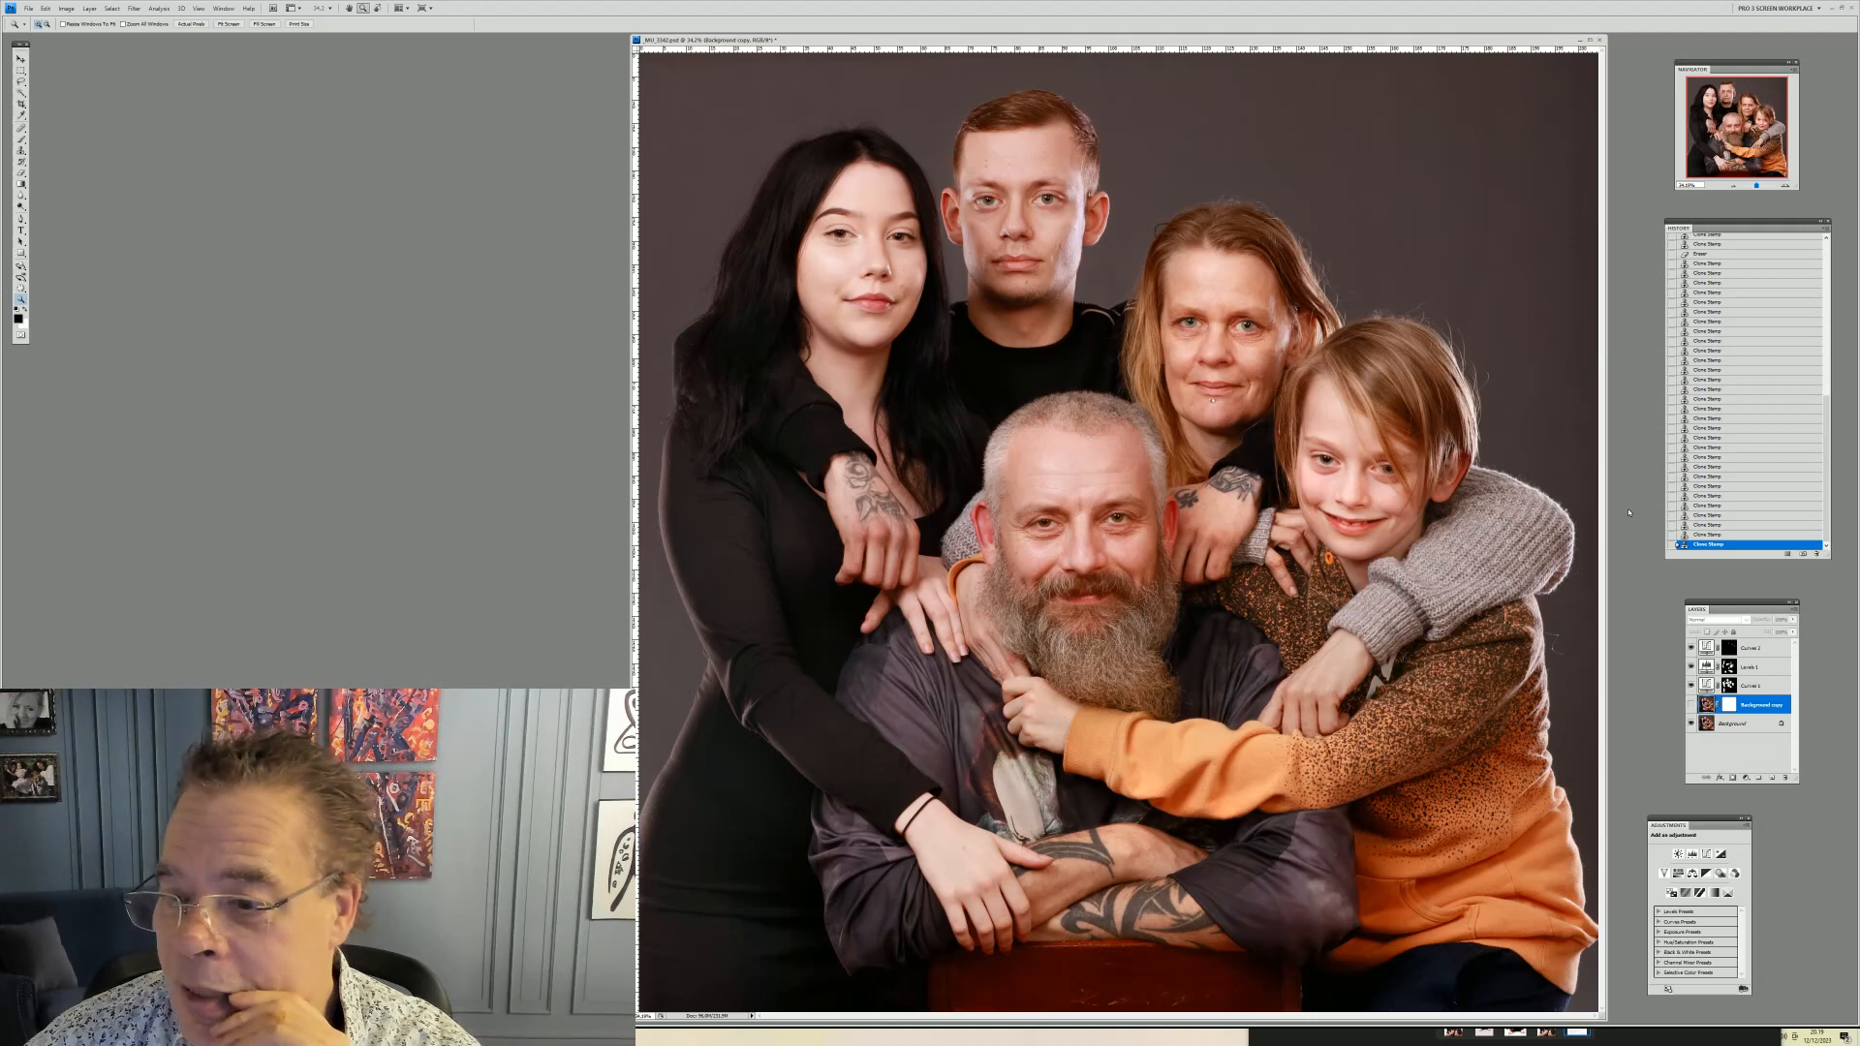
Zoom into the young man's face and erase part of the cloned area along his cheek edge with a resized Eraser brush
left_click(1192, 364)
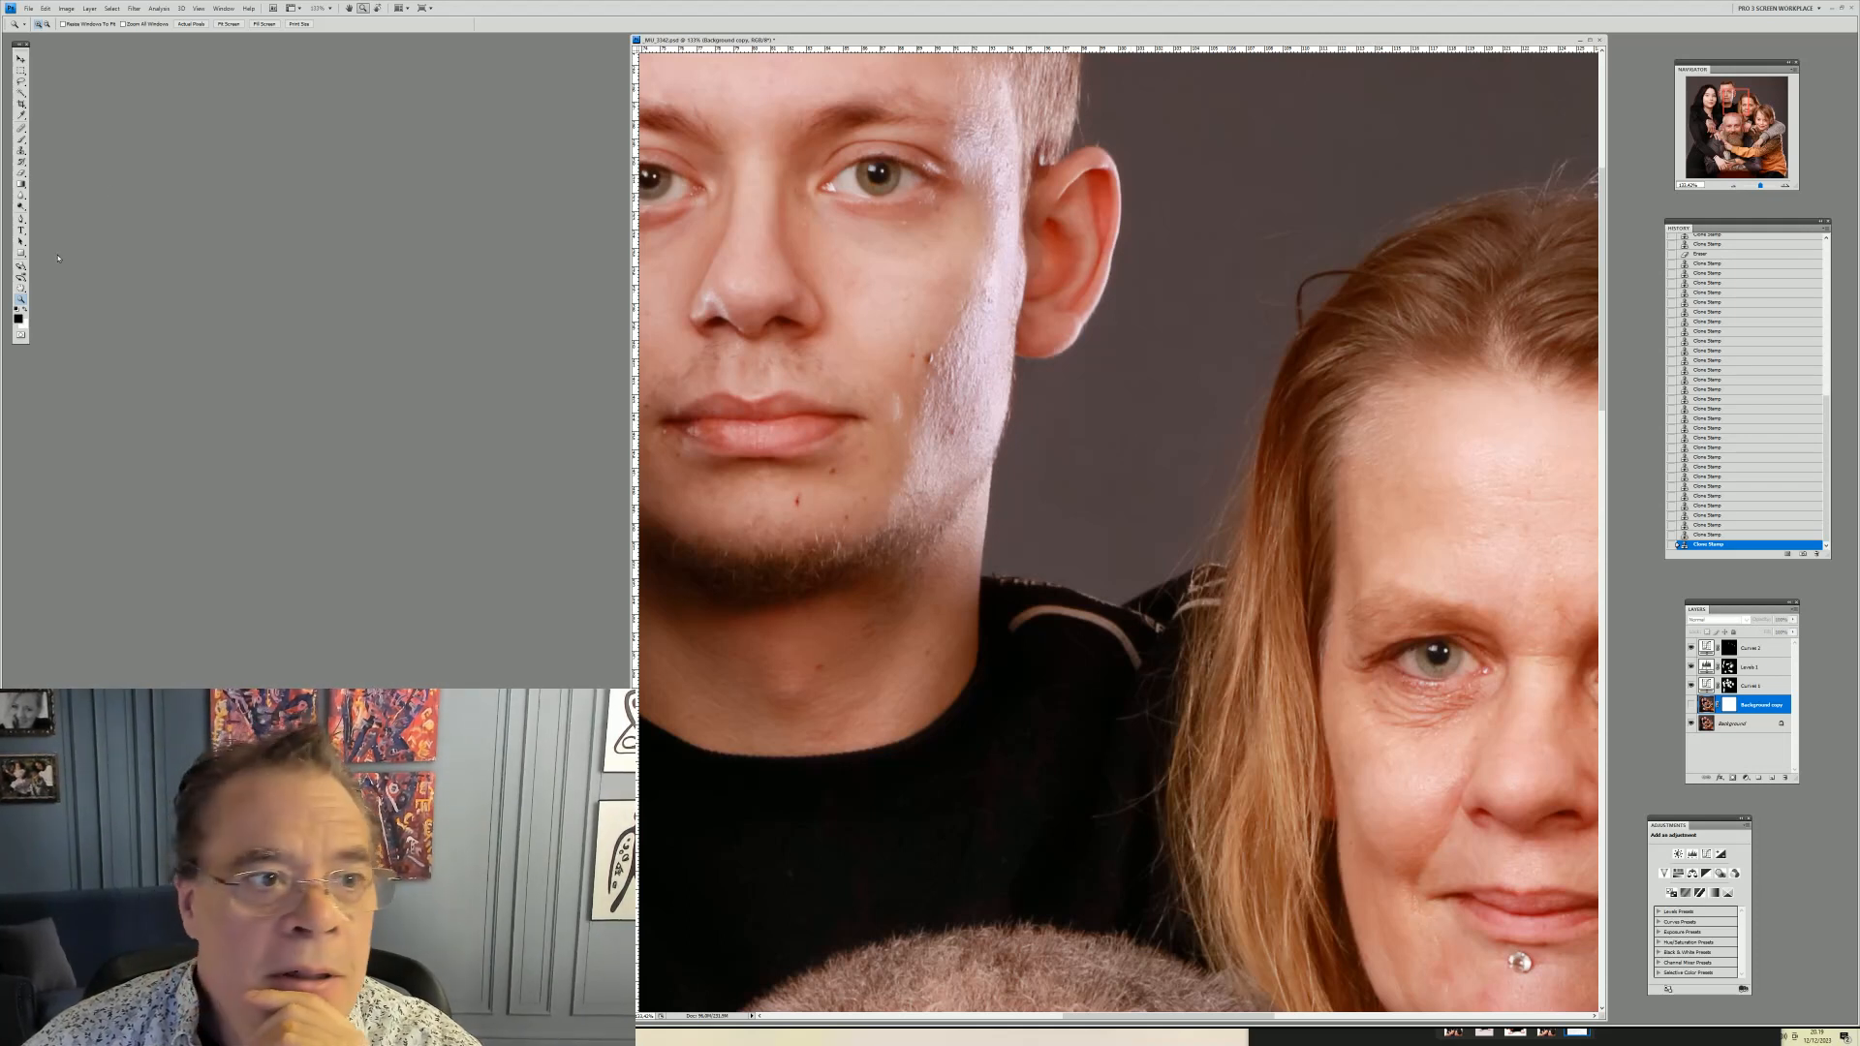
left_click(21, 172)
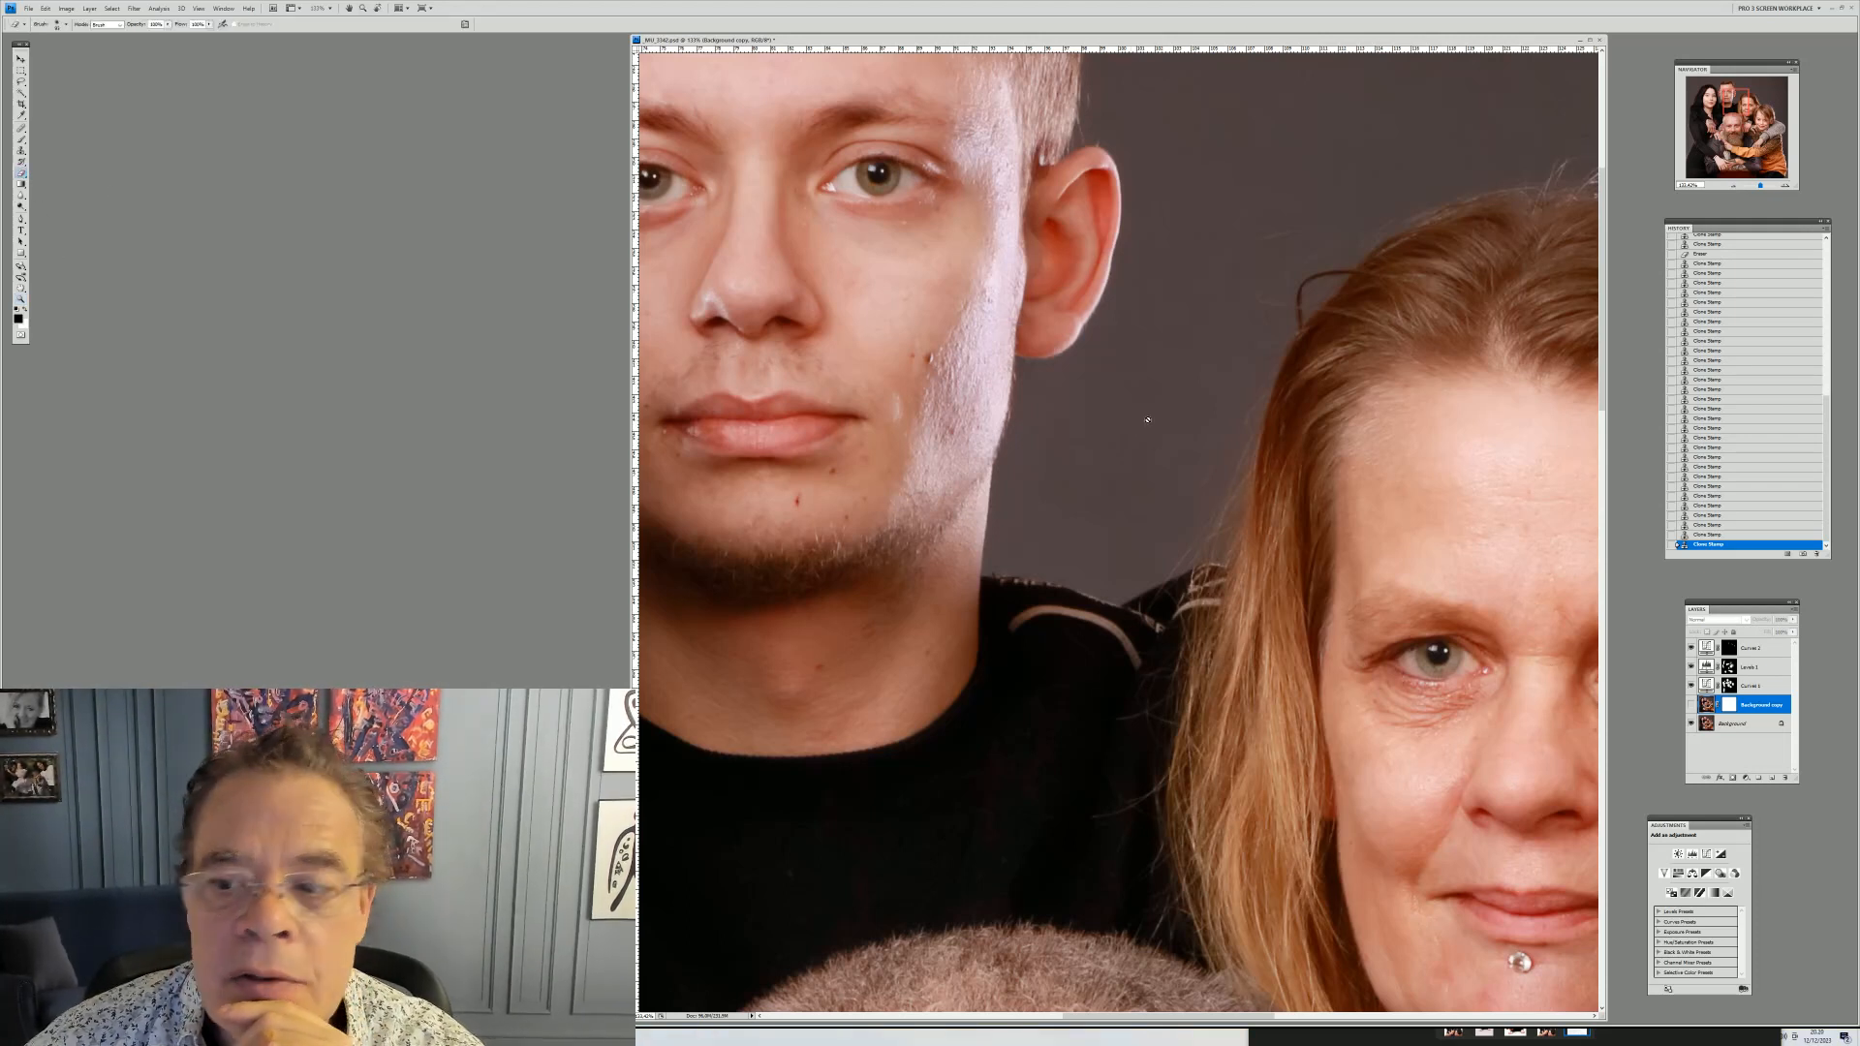
left_click(1729, 706)
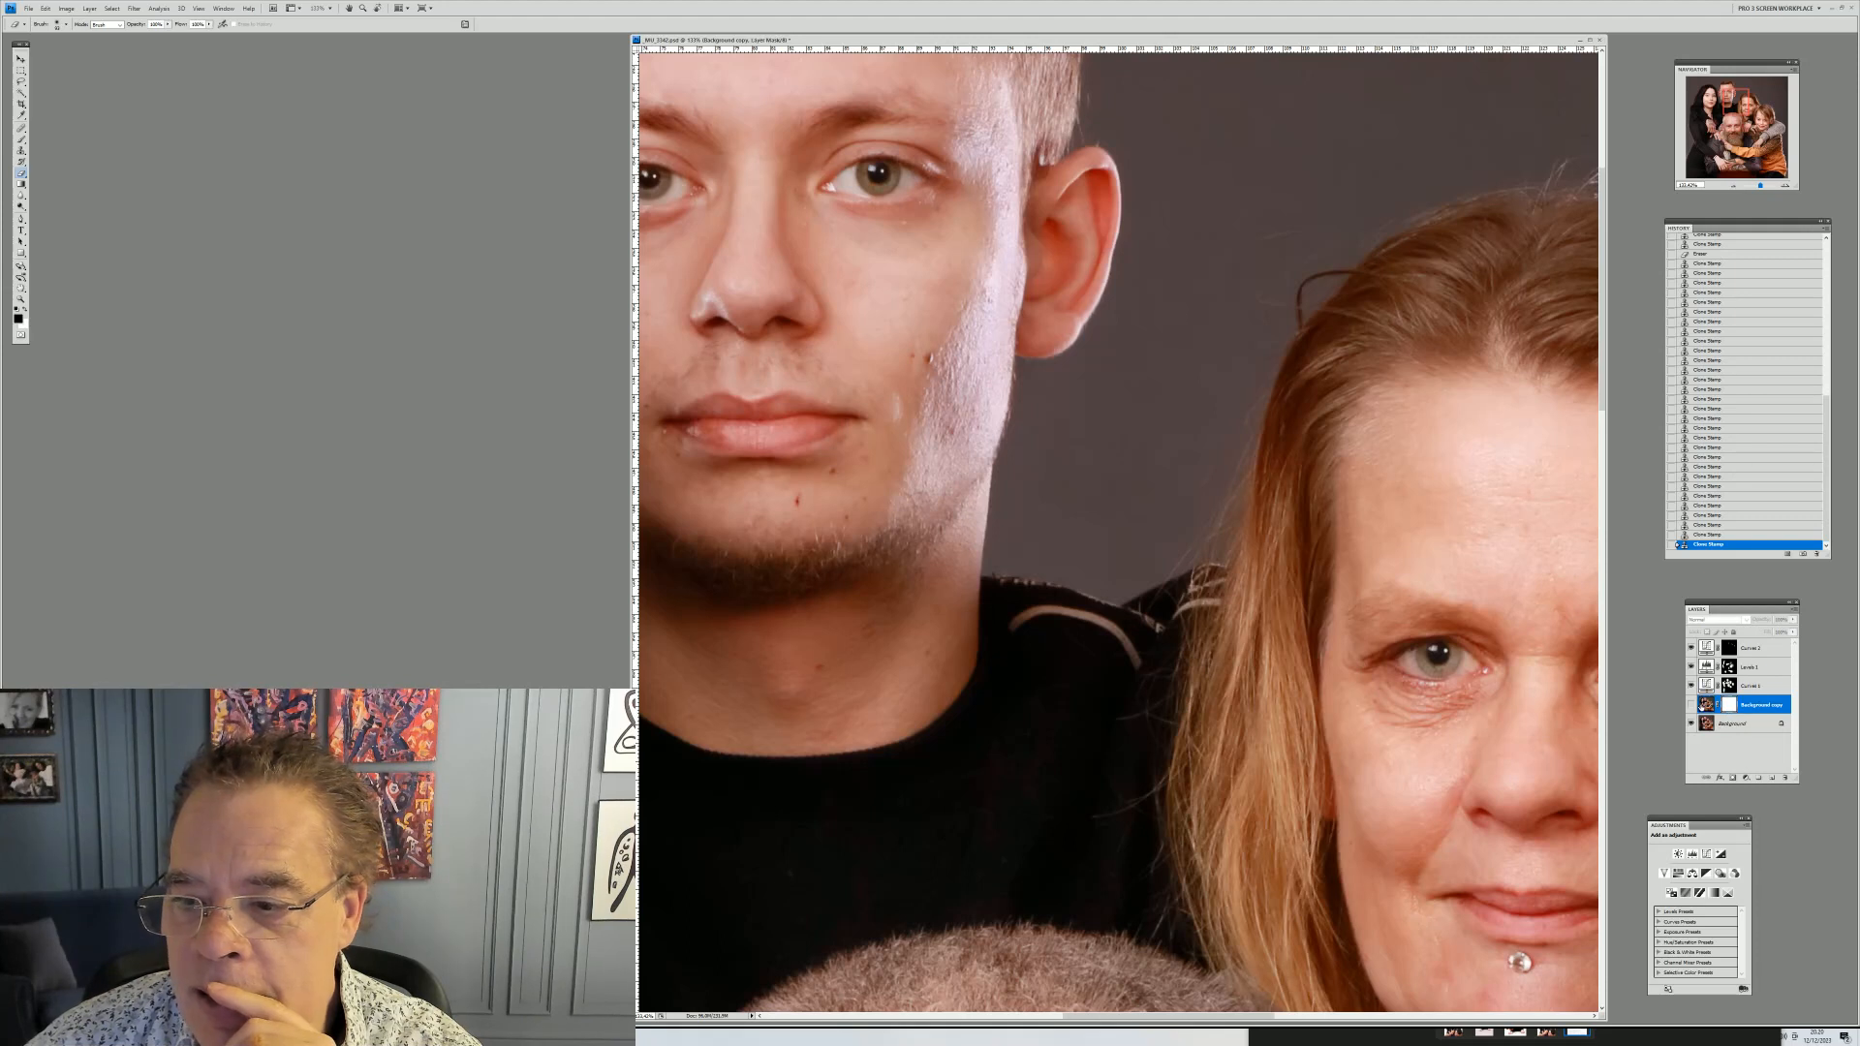
left_click(1704, 705)
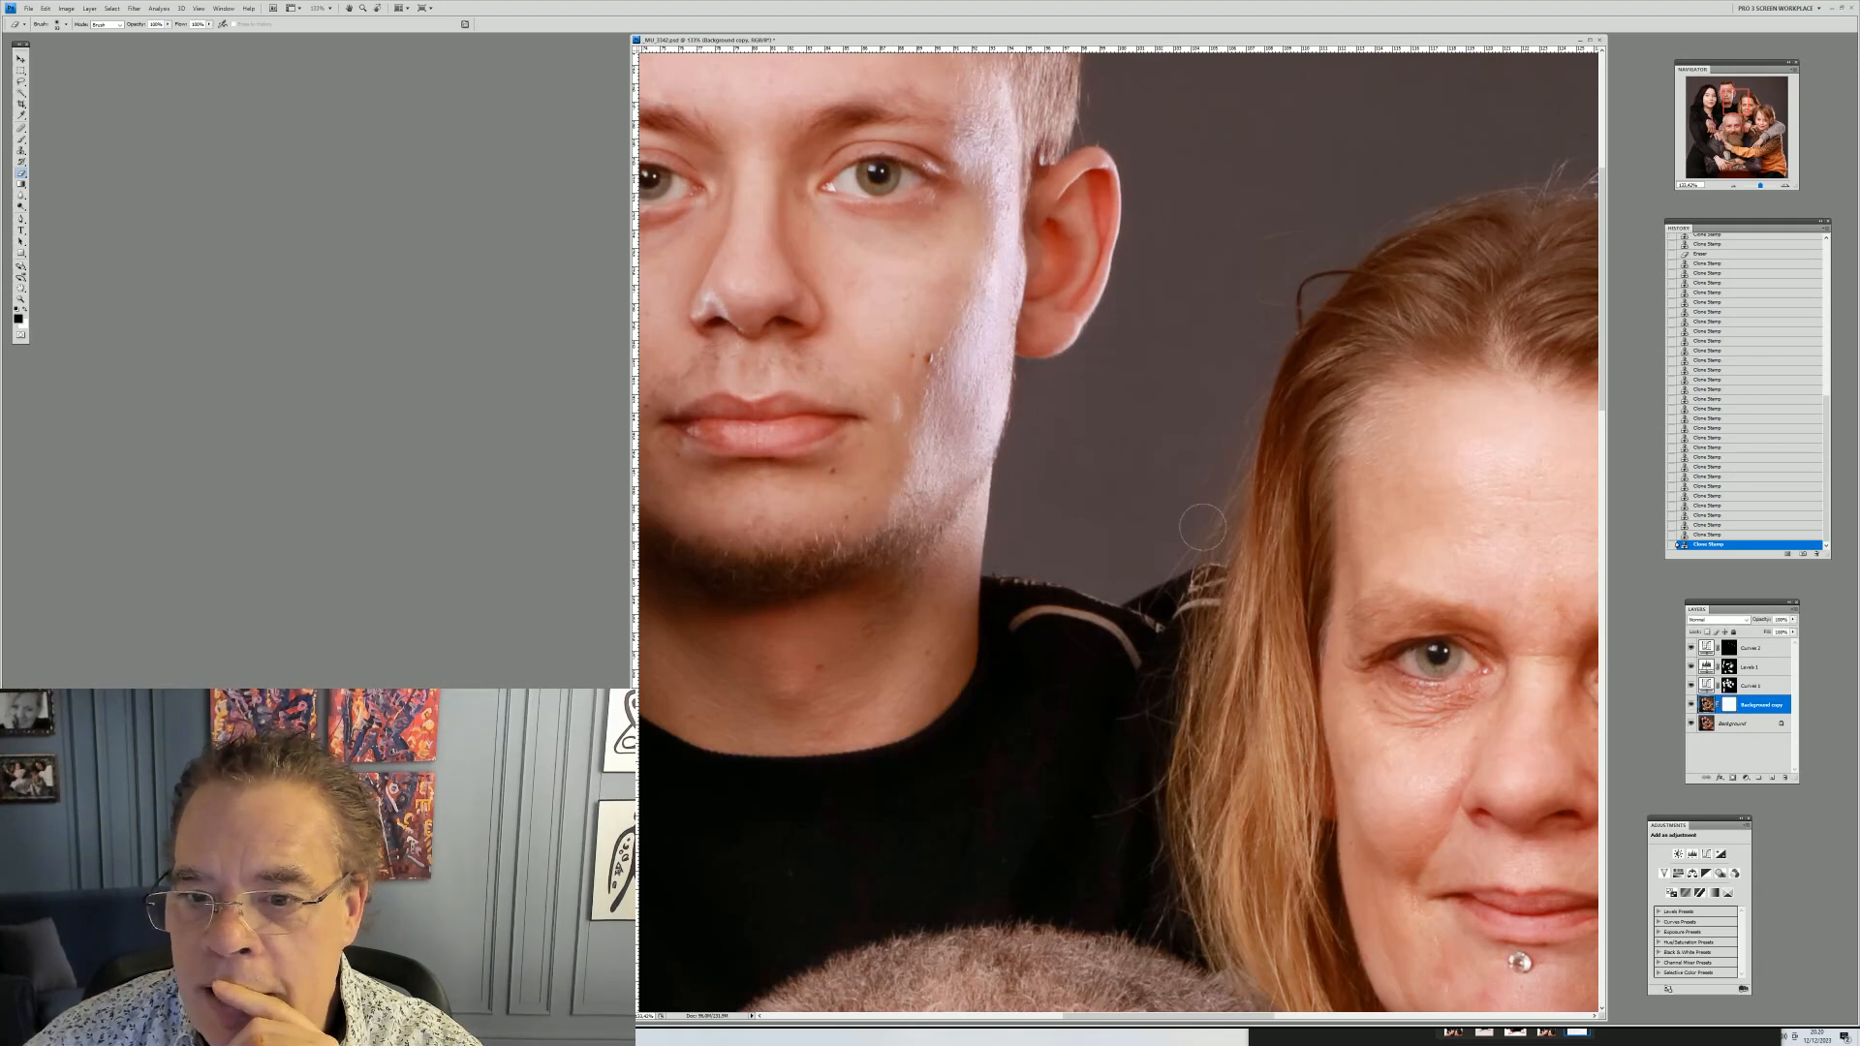
right_click(1040, 472)
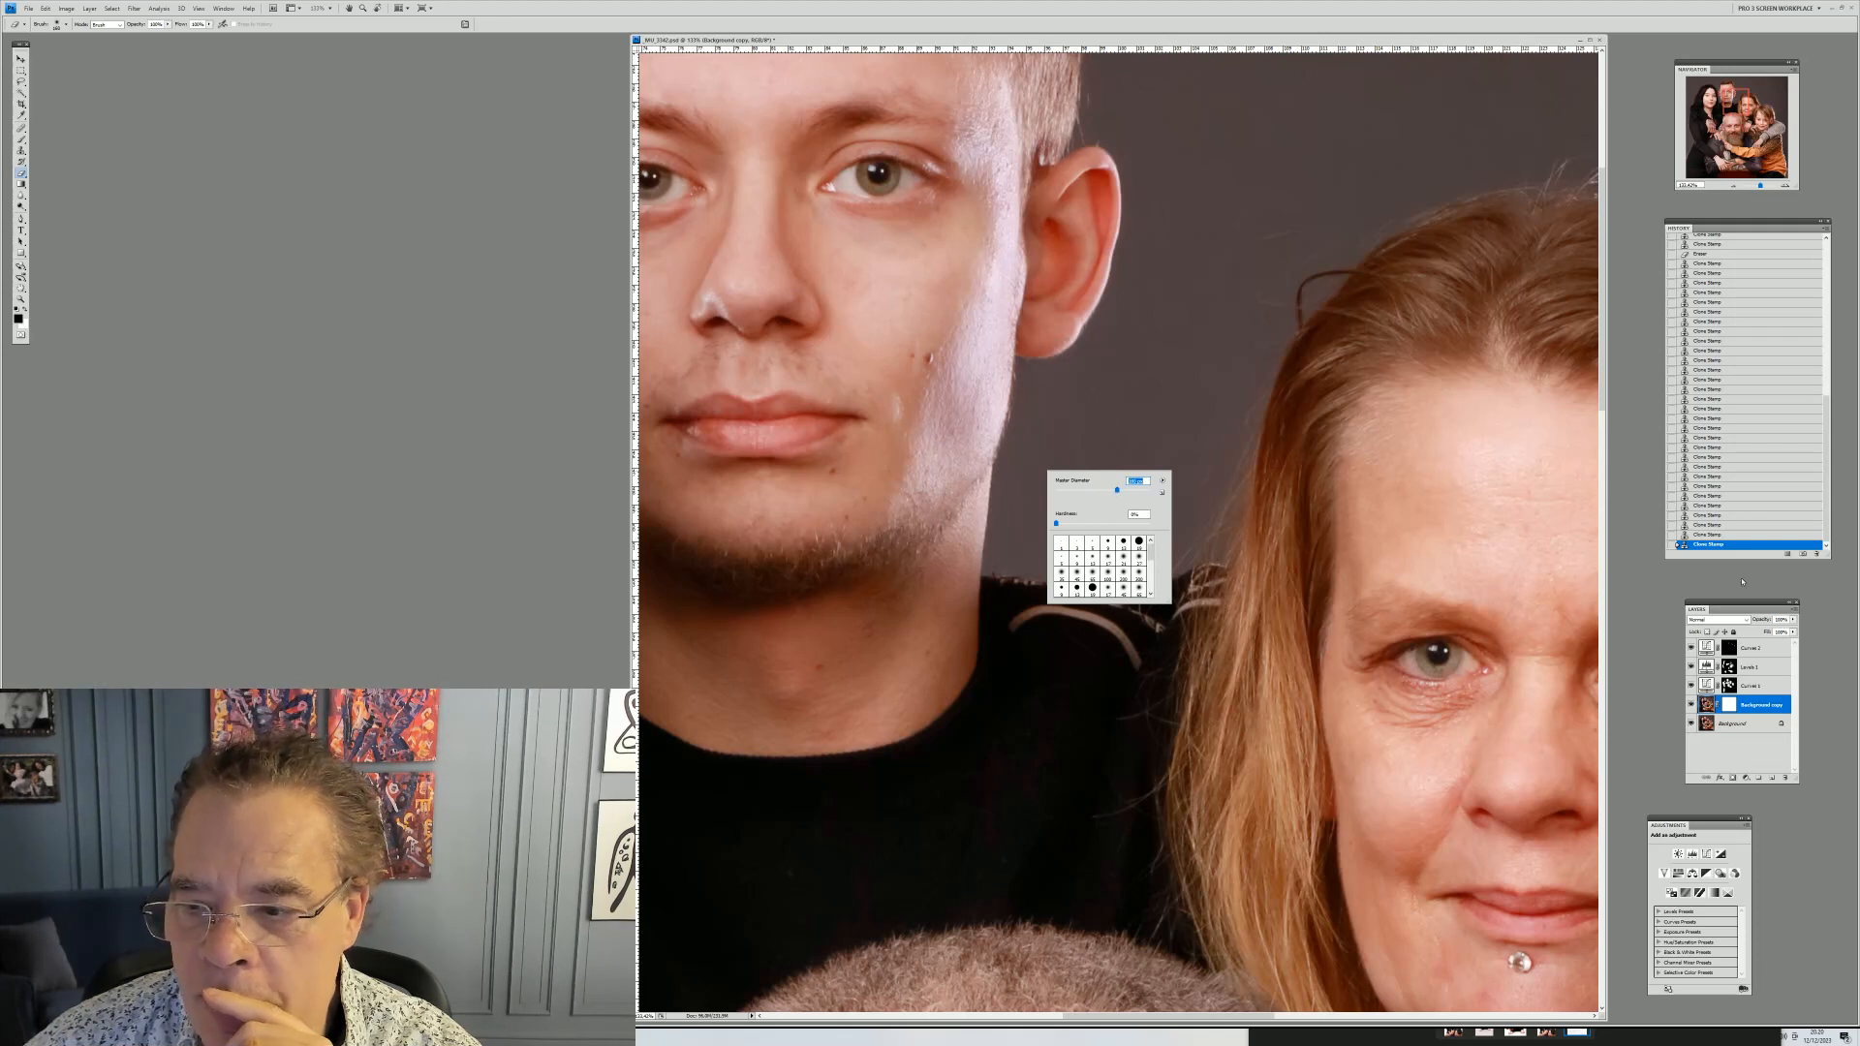
key("Return")
left_click(1729, 704)
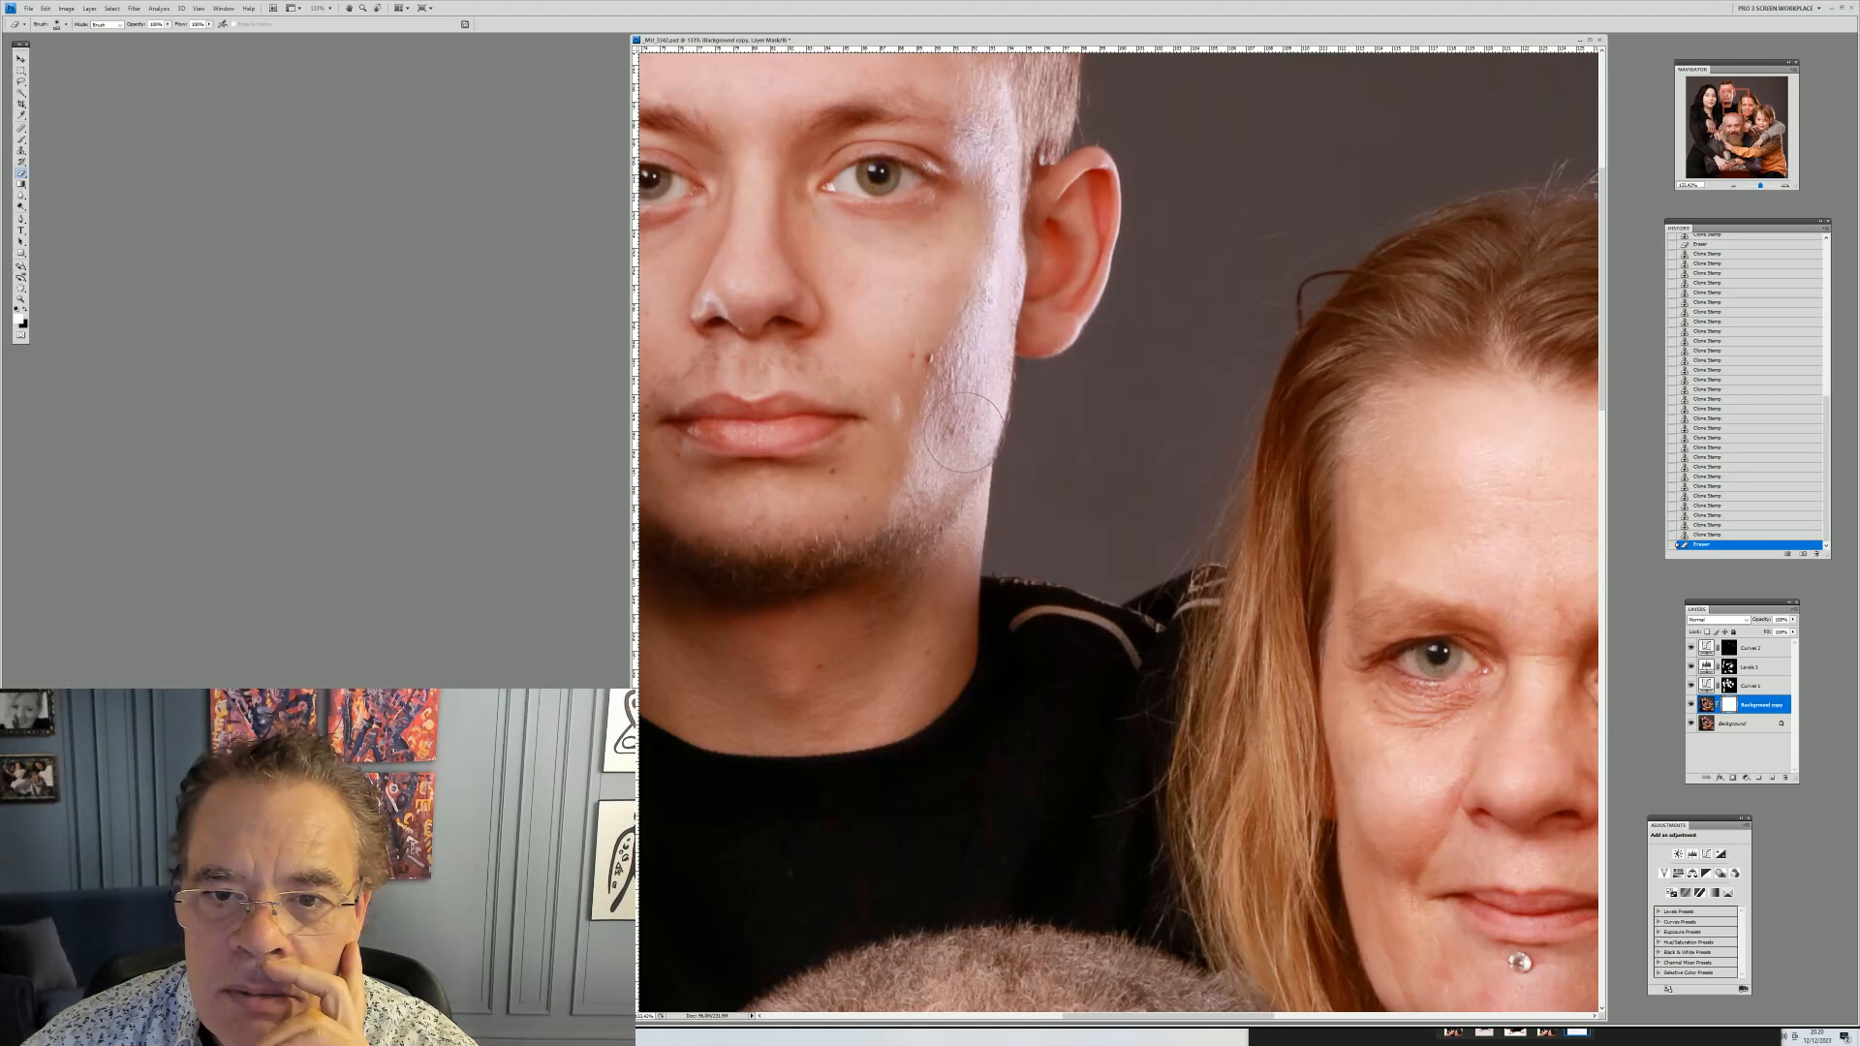
left_click_drag(993, 339, 998, 252)
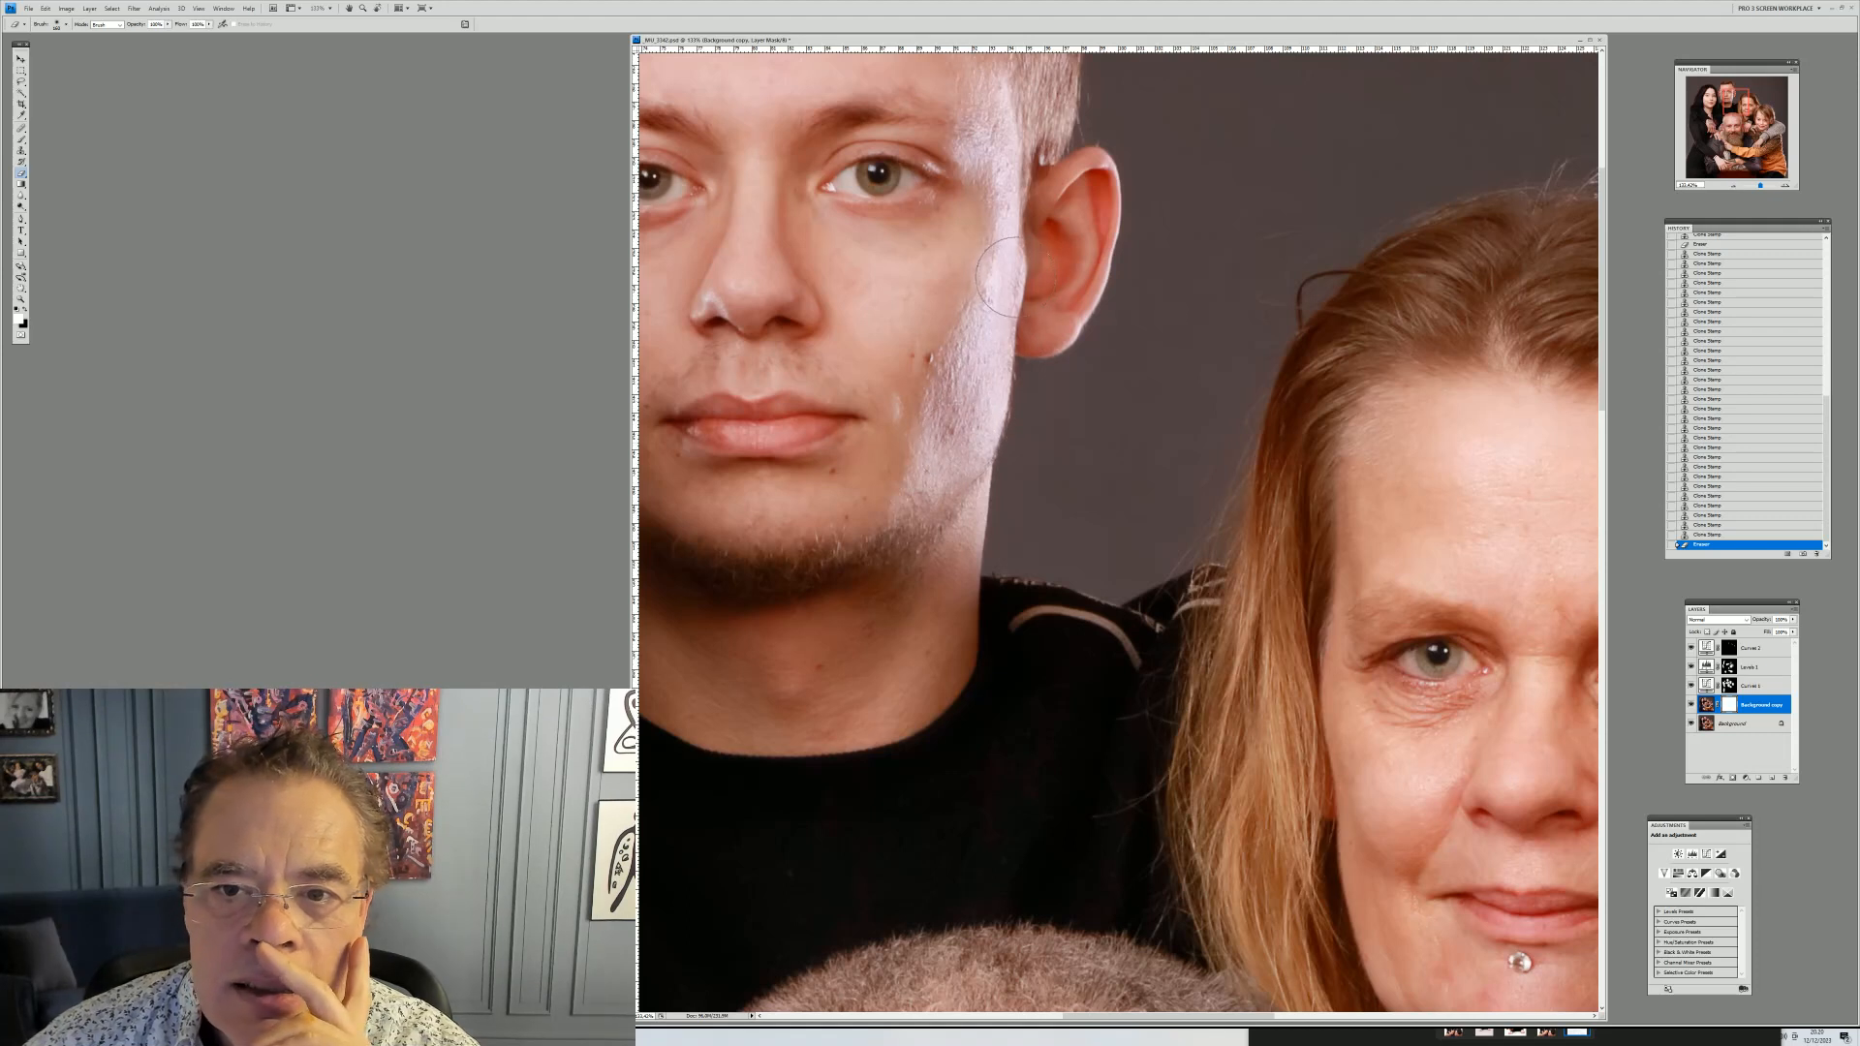
Fade the last eraser stroke with the Fade command
left_click(45, 8)
left_click(58, 55)
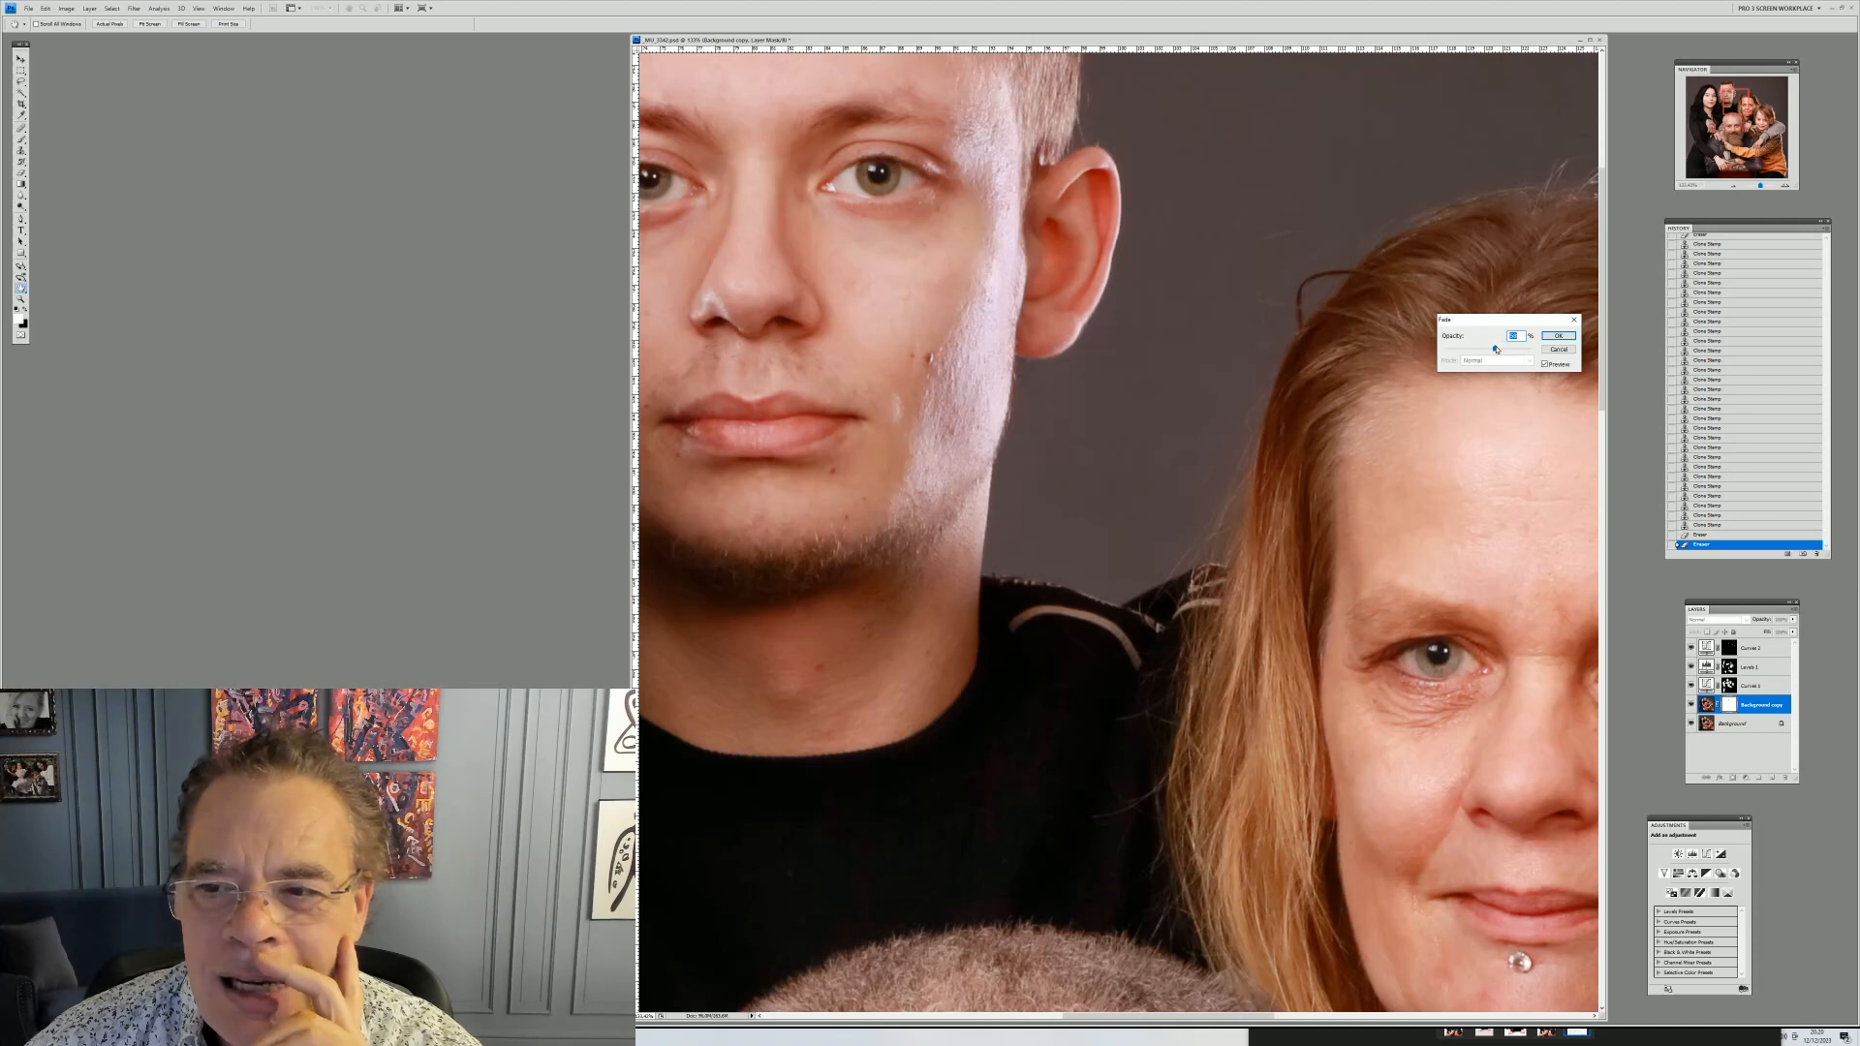
left_click(1559, 336)
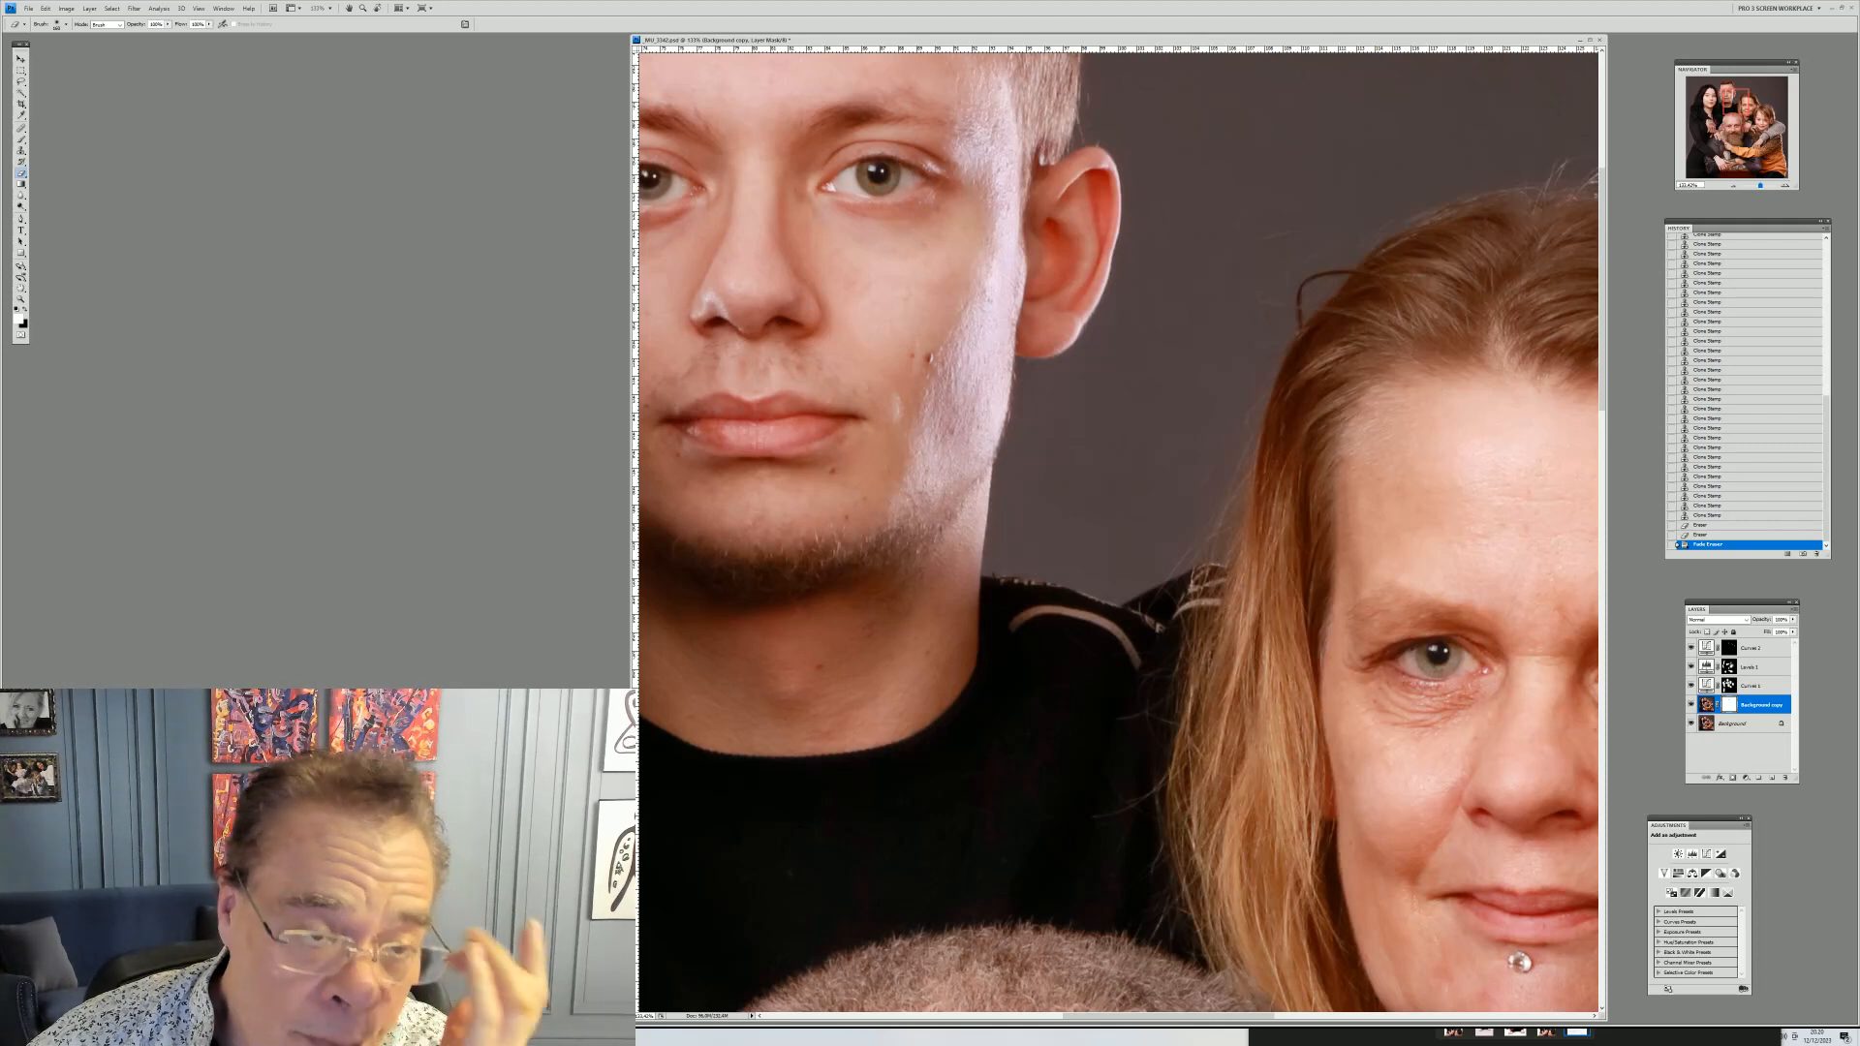
Switch to the Clone Stamp on the mother's face and clone out the dark spot beside her nose
key("z")
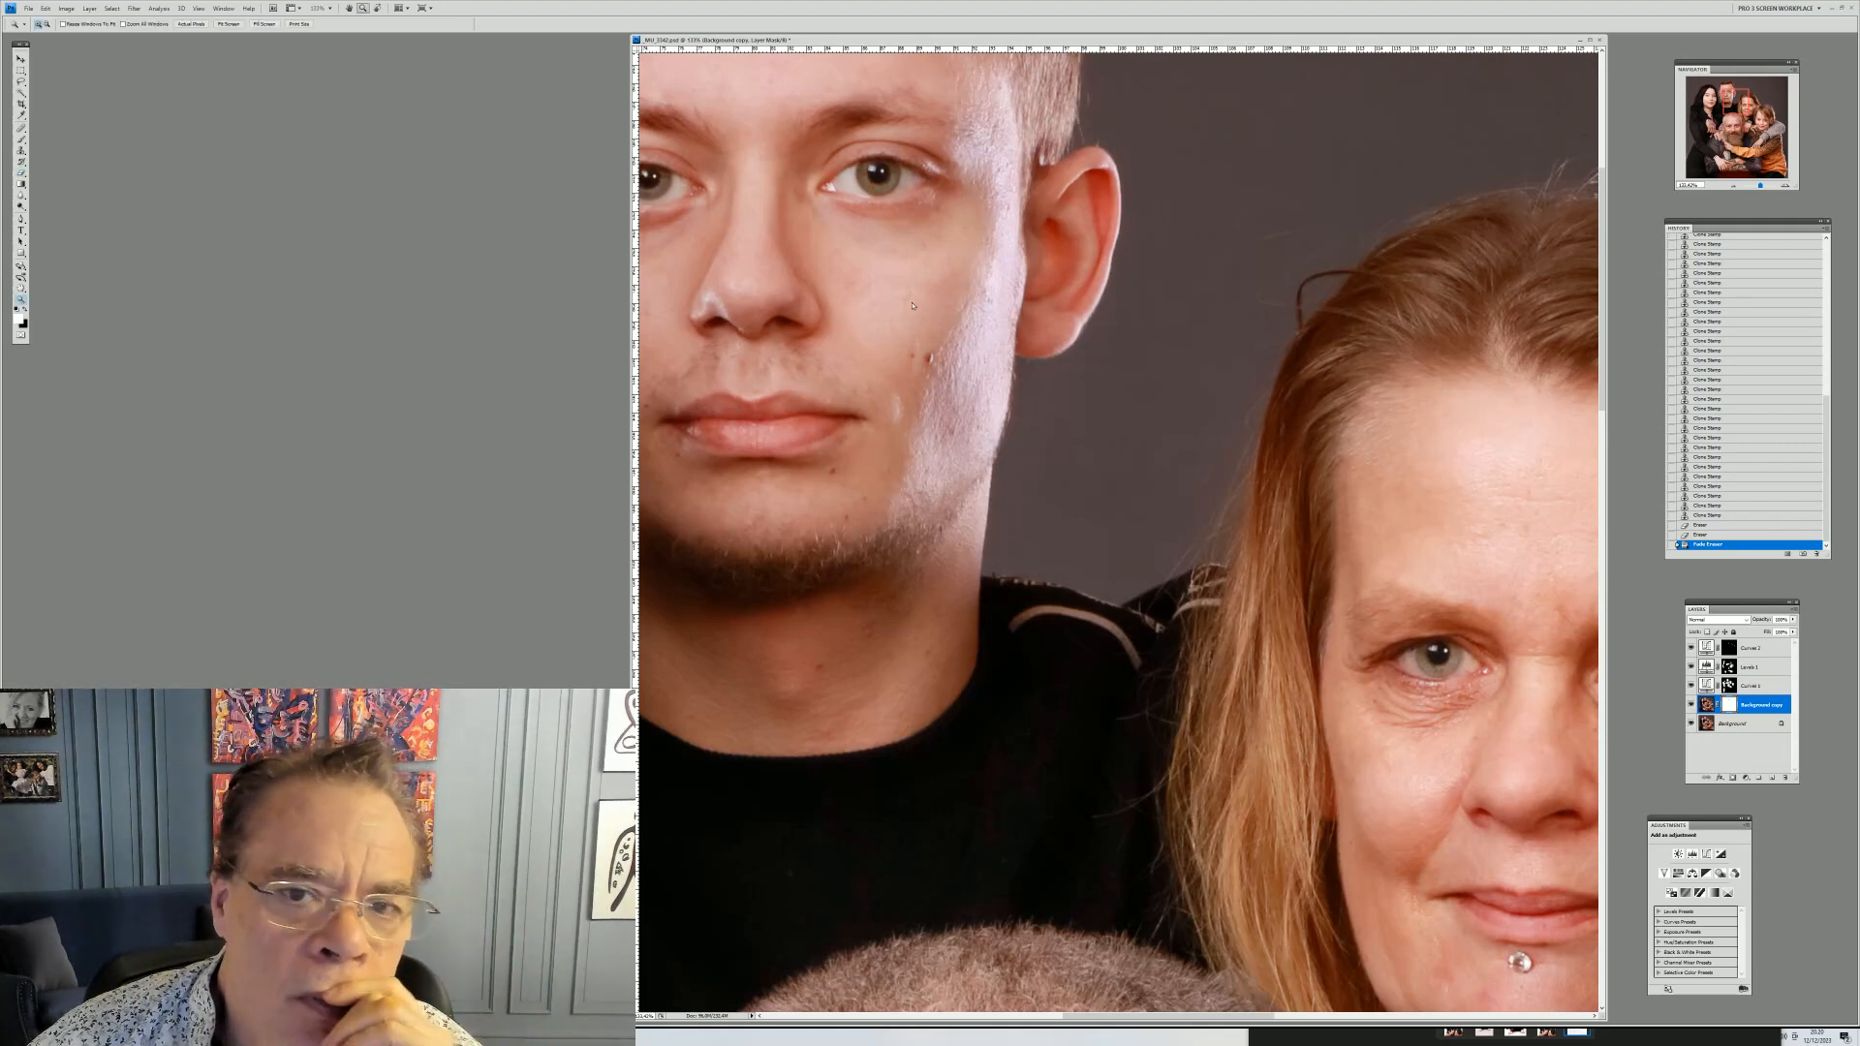
right_click(1089, 291)
left_click(1143, 298)
left_click_drag(964, 135, 1123, 329)
right_click(1286, 429)
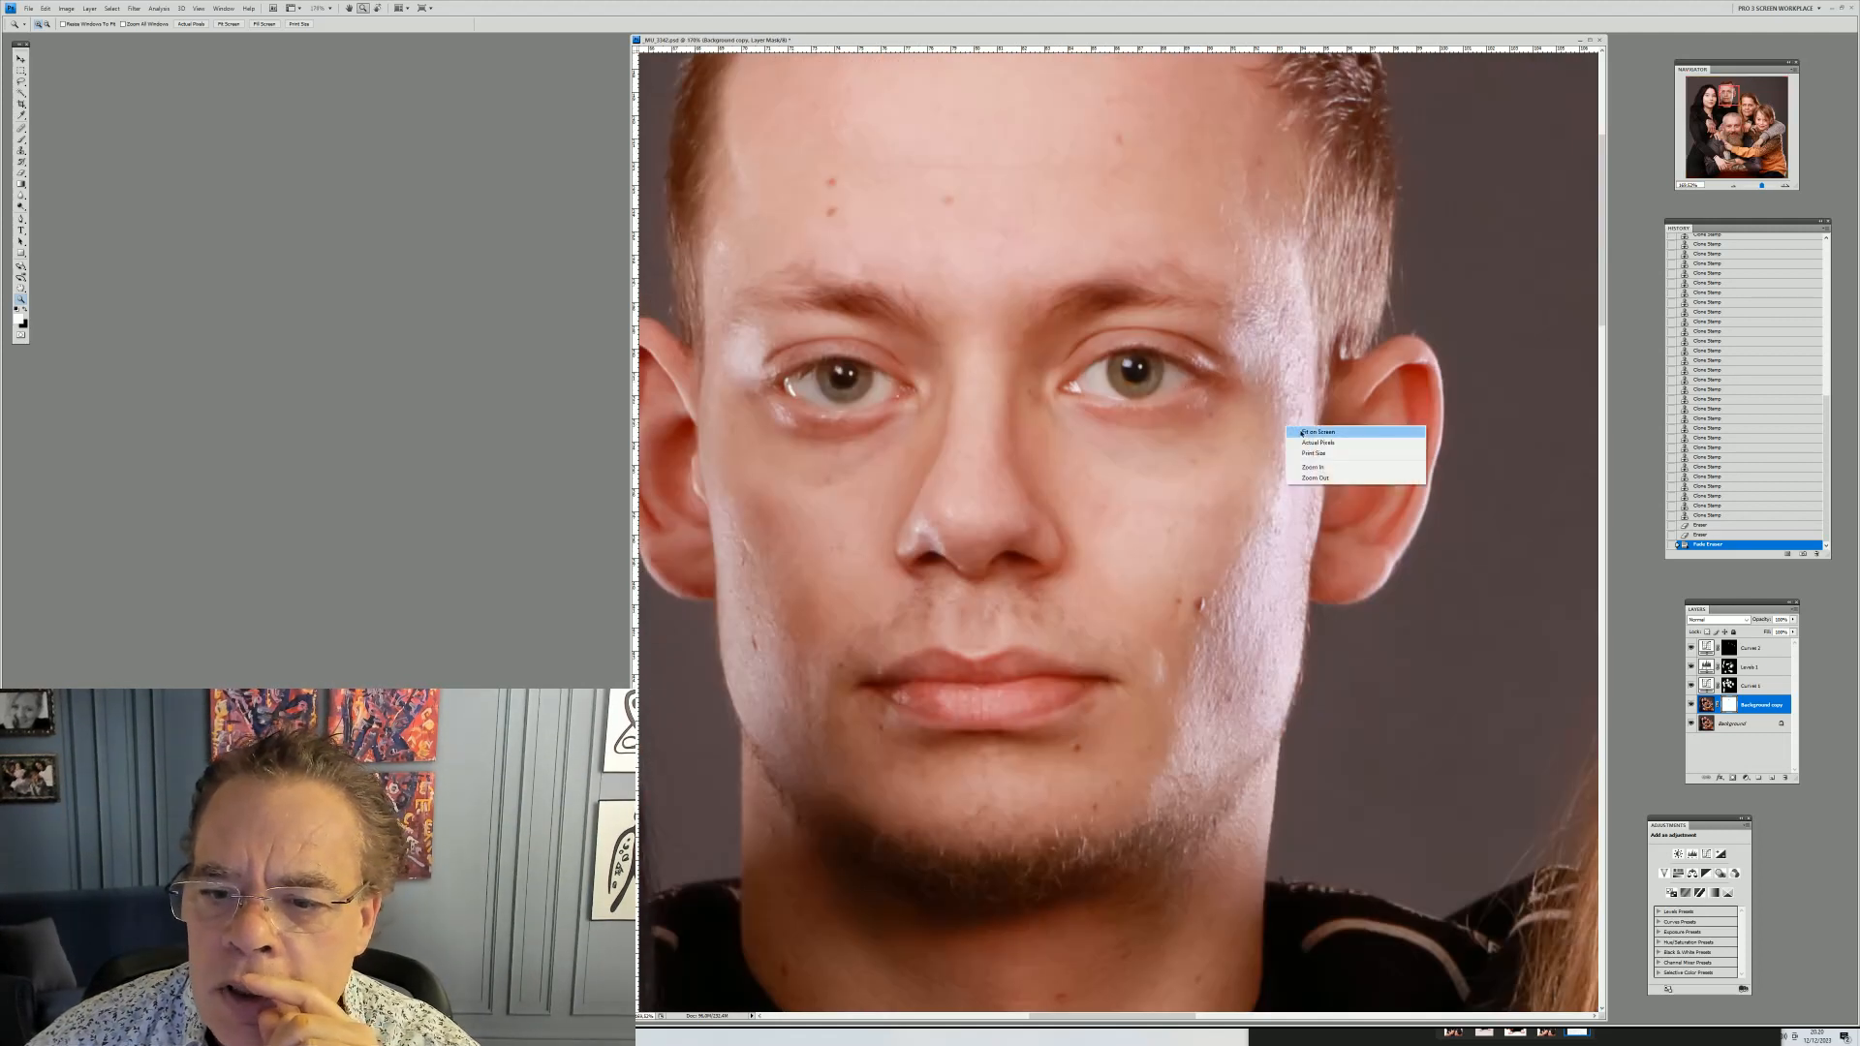
left_click(1289, 431)
left_click_drag(1118, 242, 1335, 456)
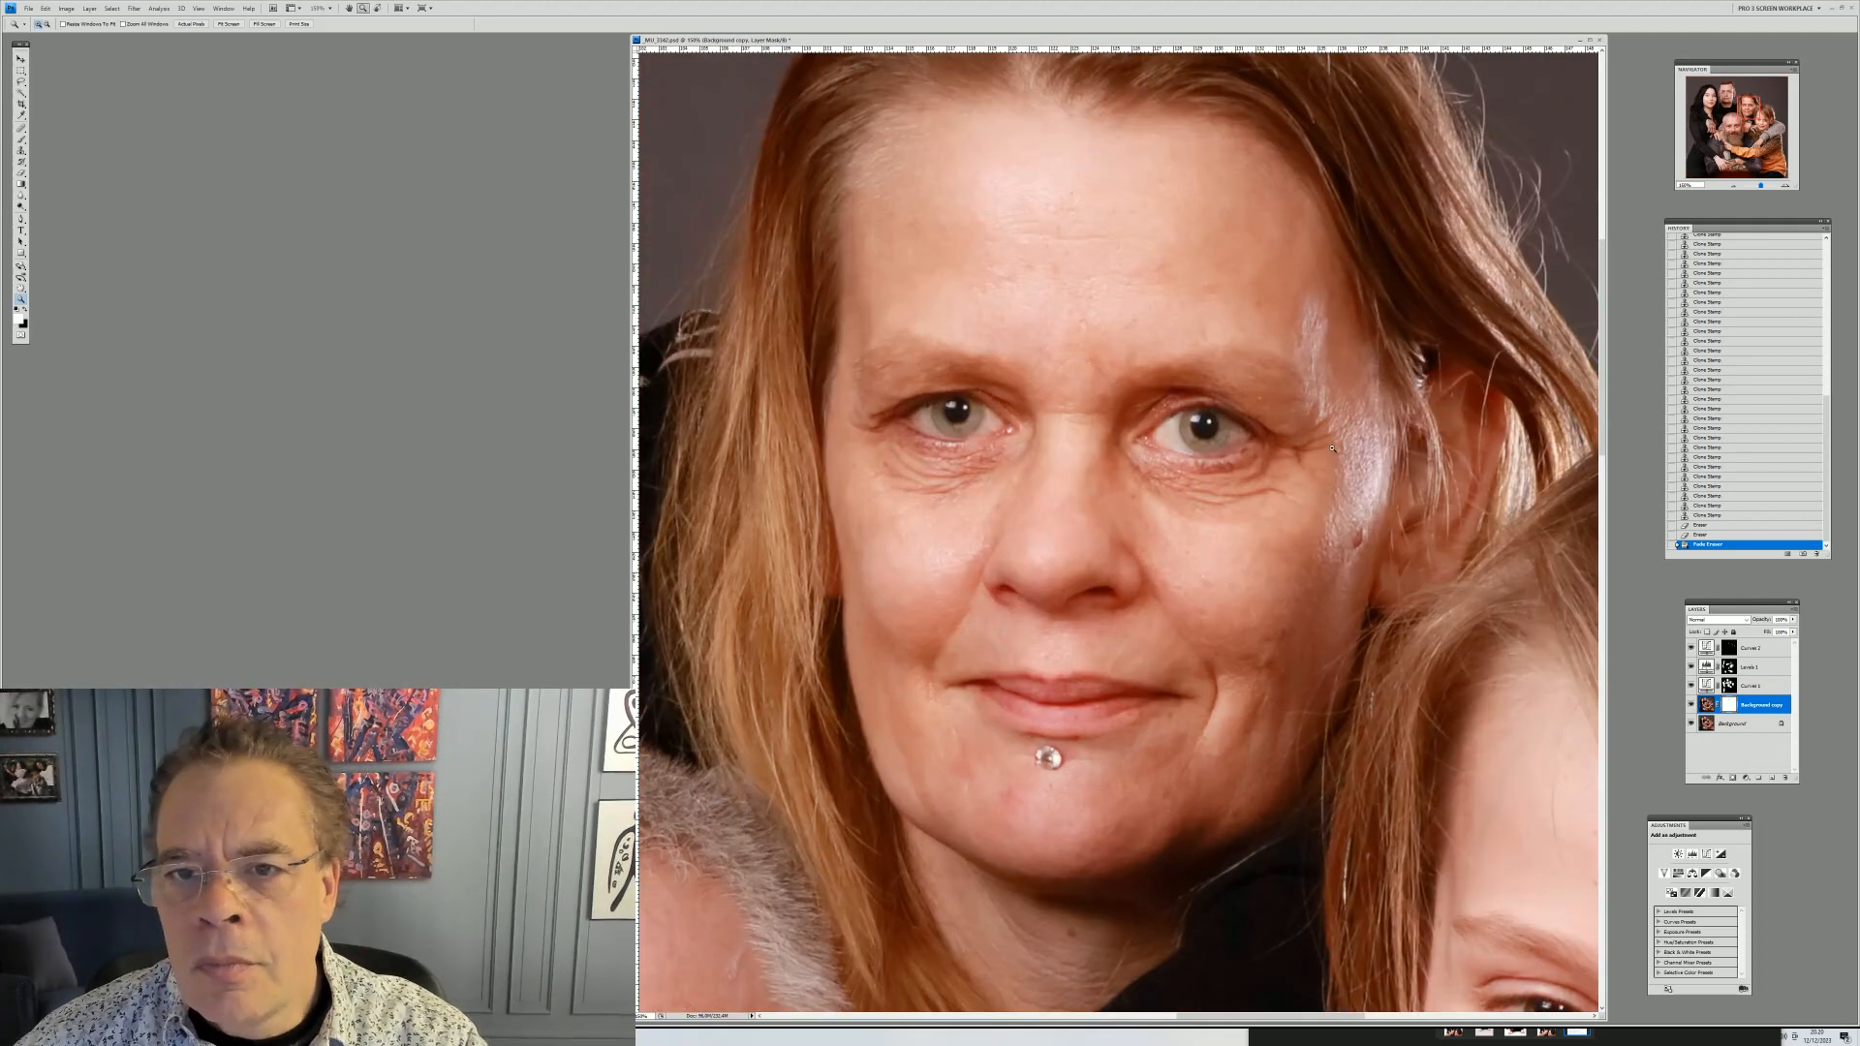
left_click(1706, 704)
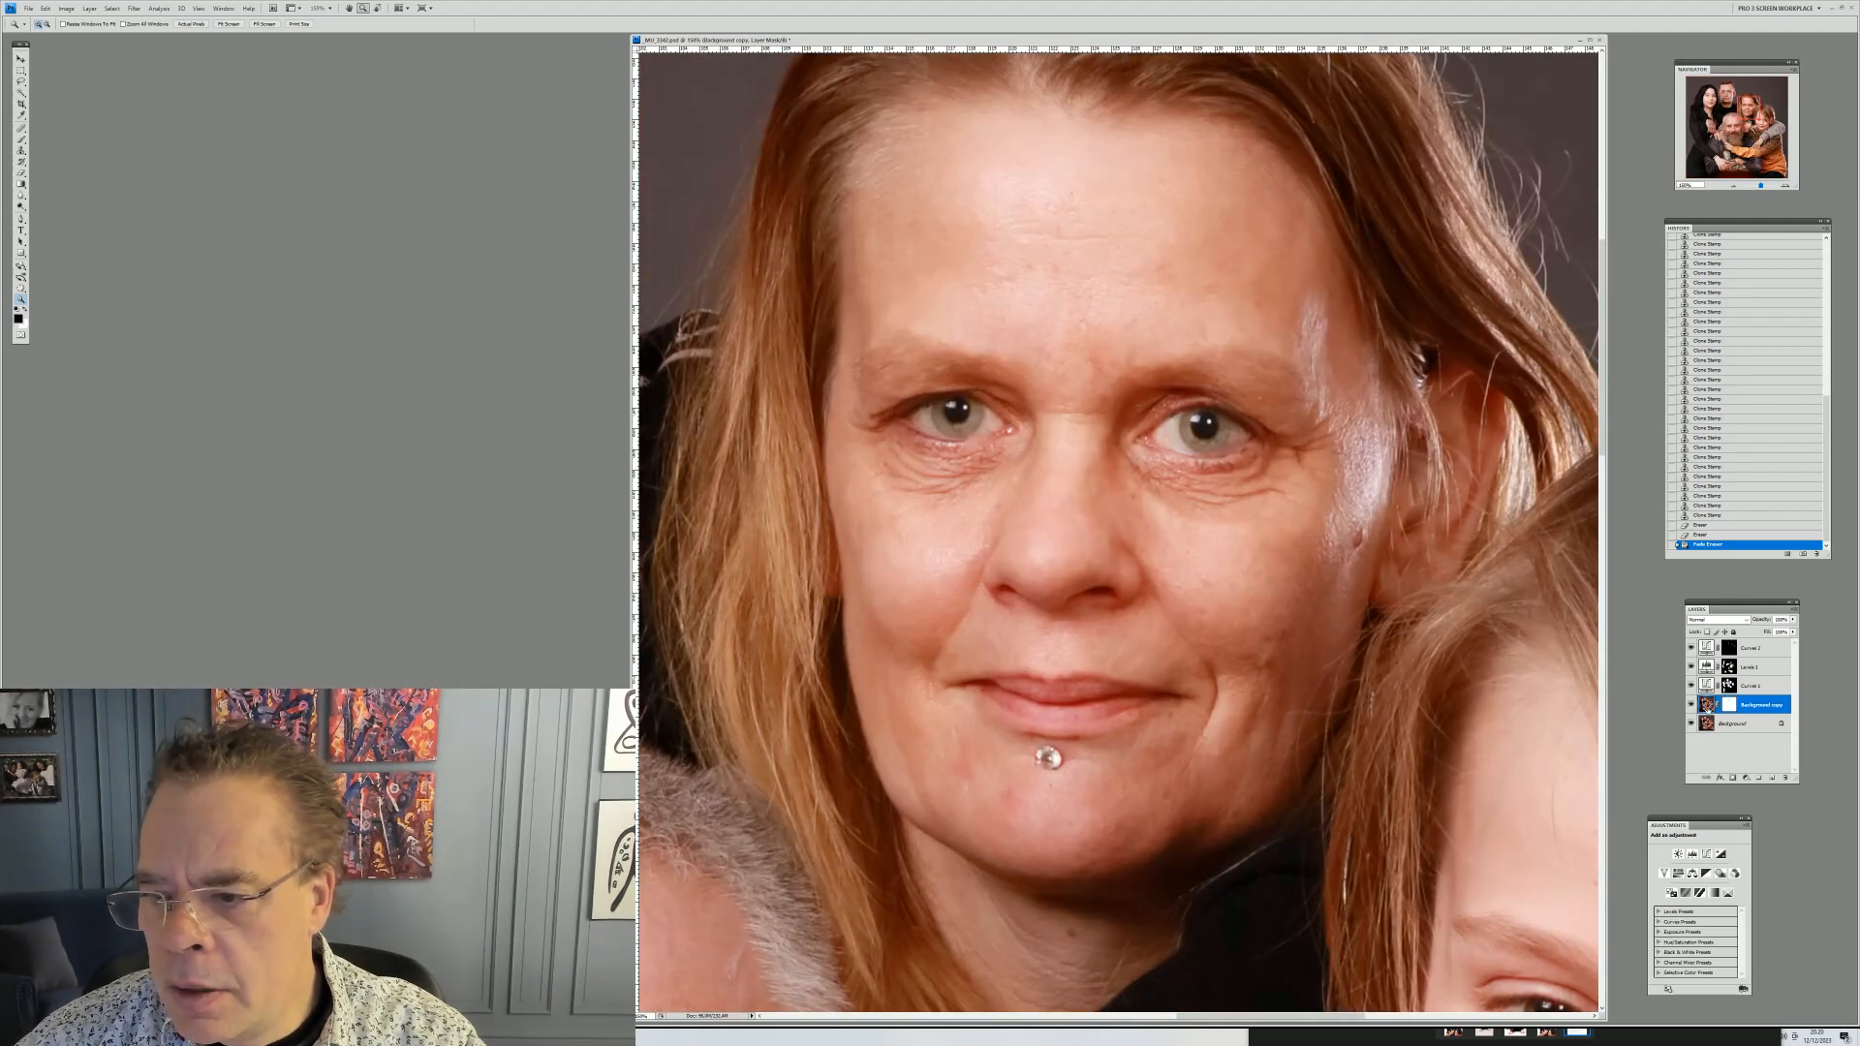
left_click(21, 150)
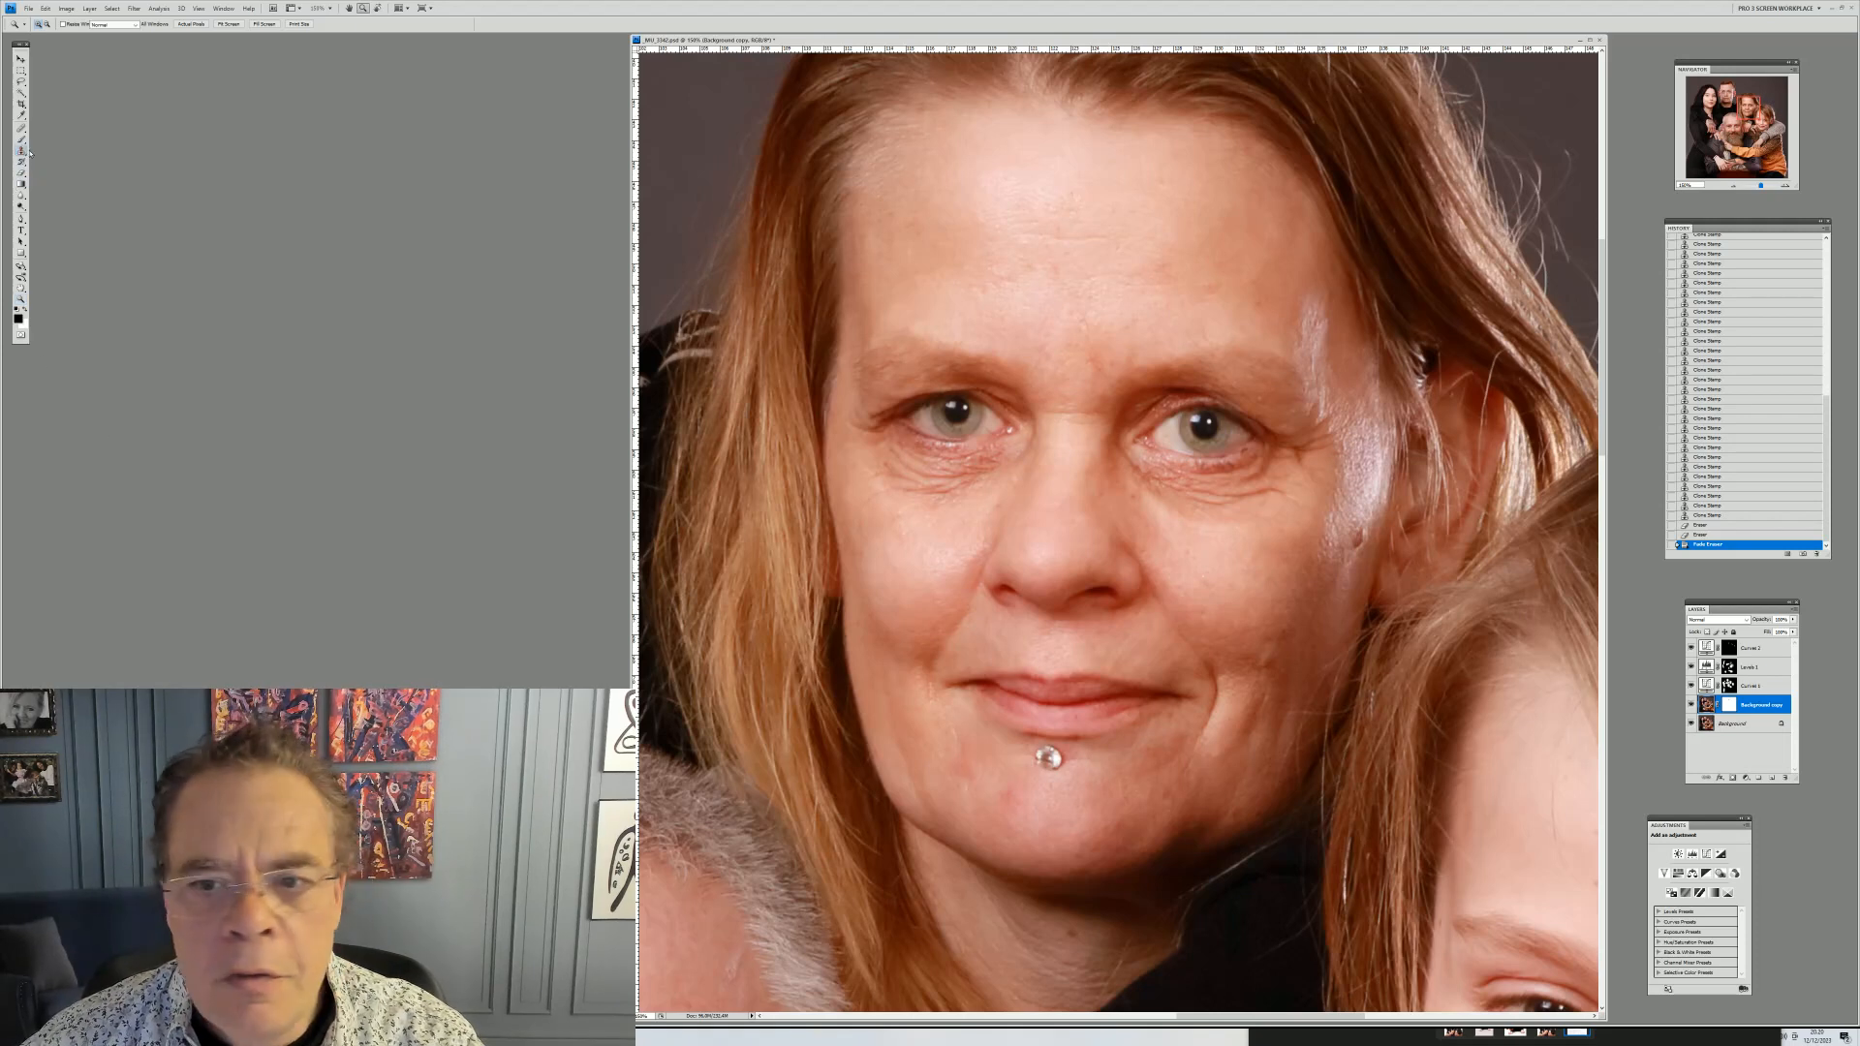
right_click(1208, 511)
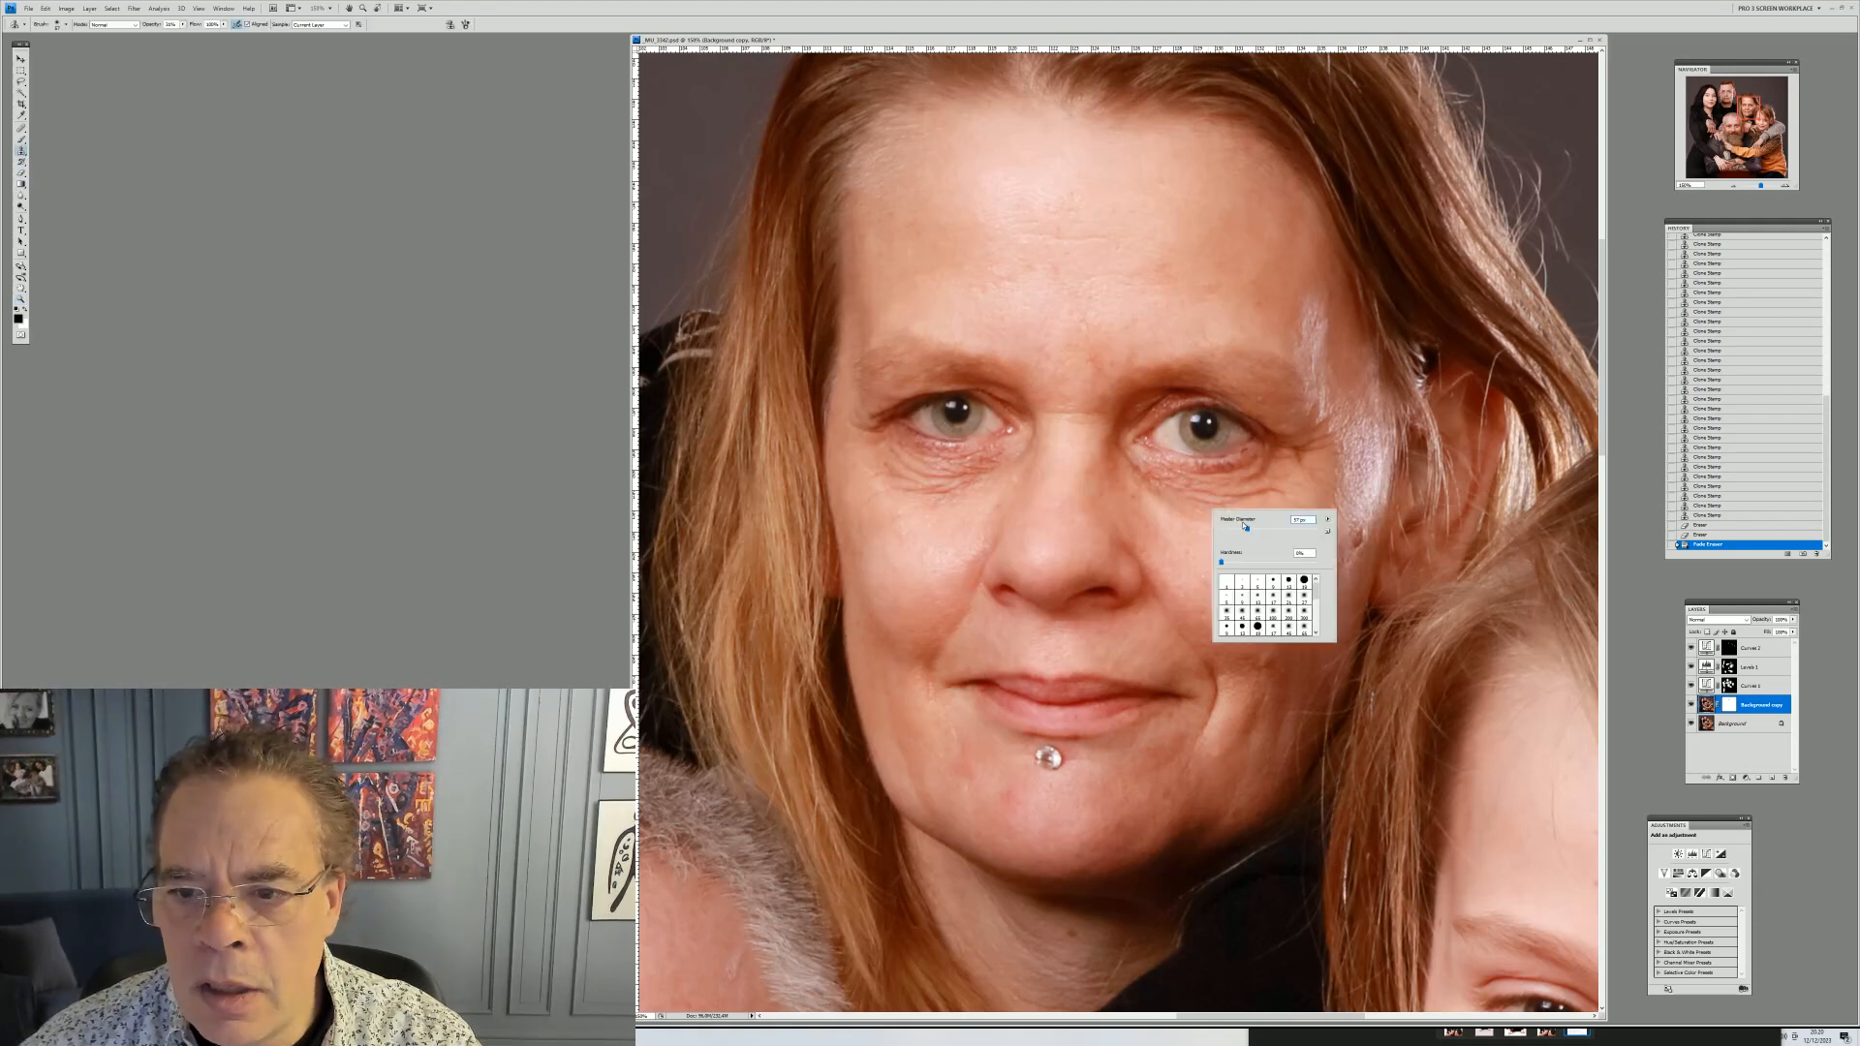
left_click(981, 525, "alt")
left_click_drag(969, 553, 945, 551)
left_click(962, 530, "alt")
left_click(964, 545)
Clone away the small blemishes on her chin around the lip piercing
left_click(1014, 724, "alt")
left_click(1009, 744)
left_click(1023, 802, "alt")
left_click(1013, 796)
left_click(1009, 796)
left_click(1017, 800)
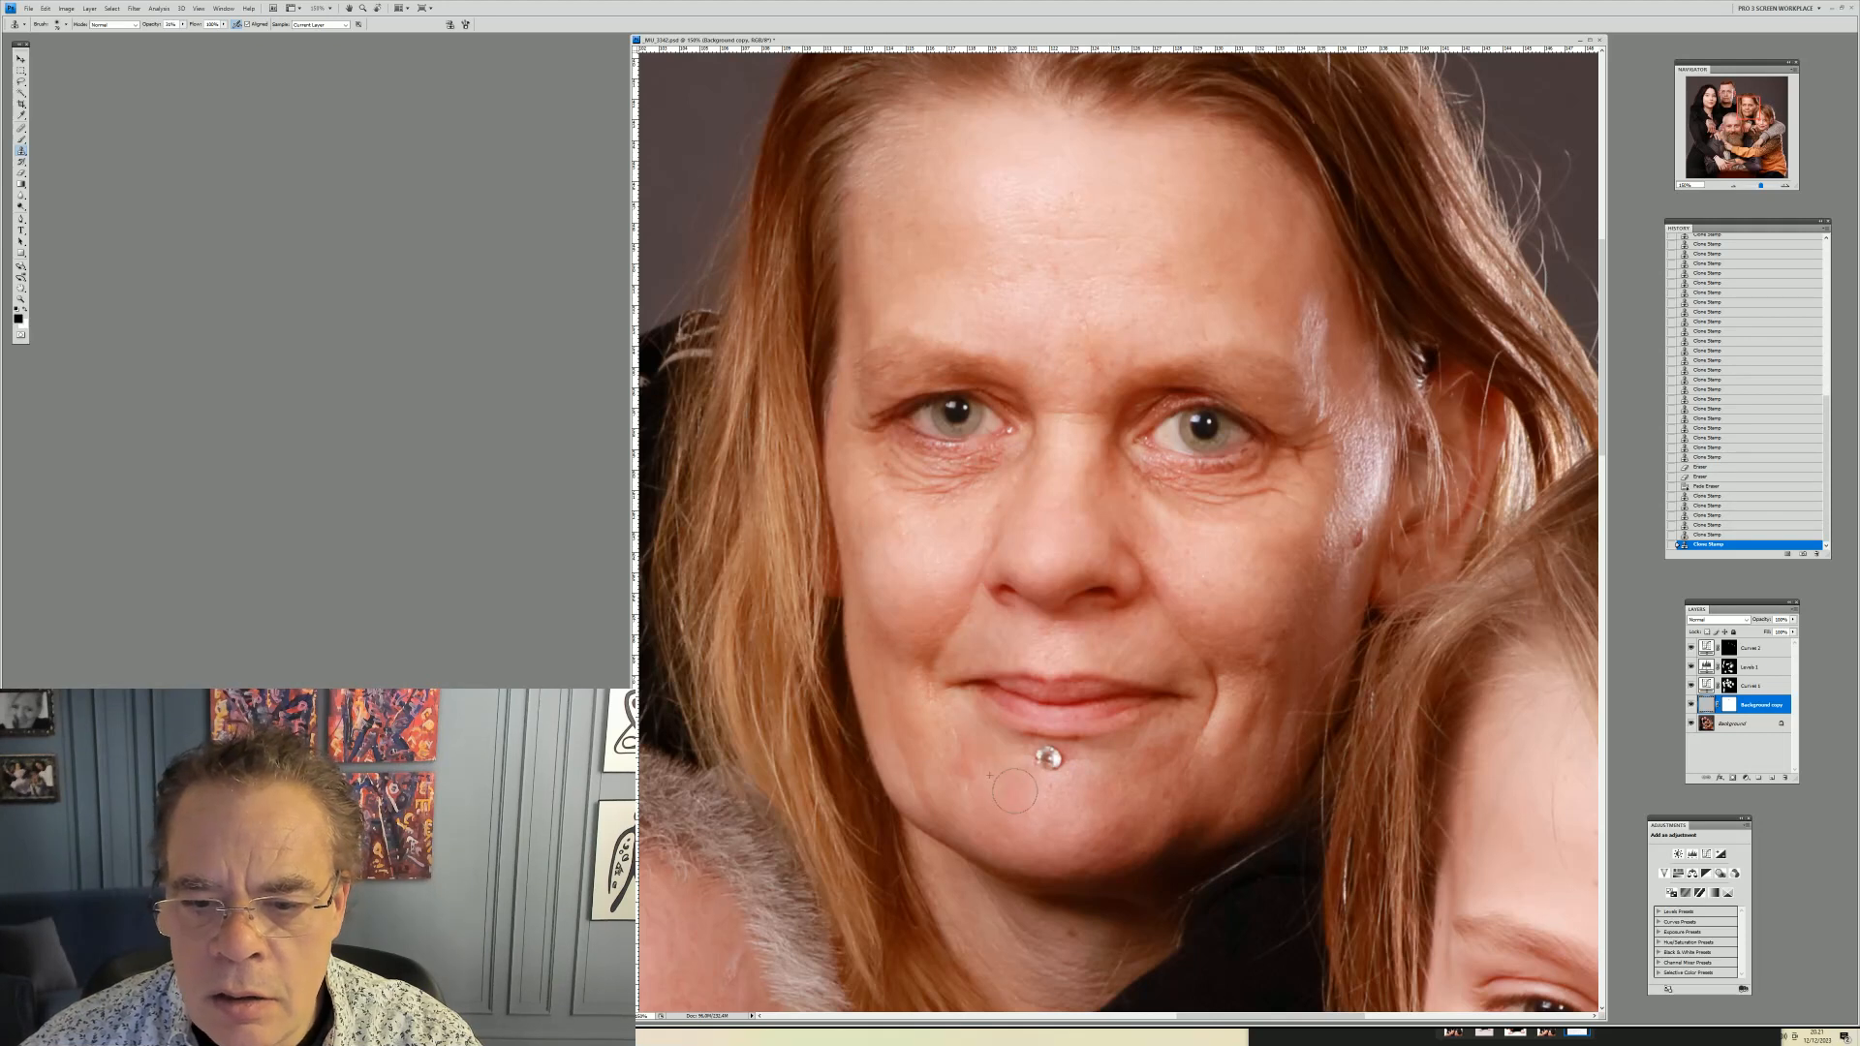
left_click(965, 766)
left_click(962, 767)
left_click(957, 765)
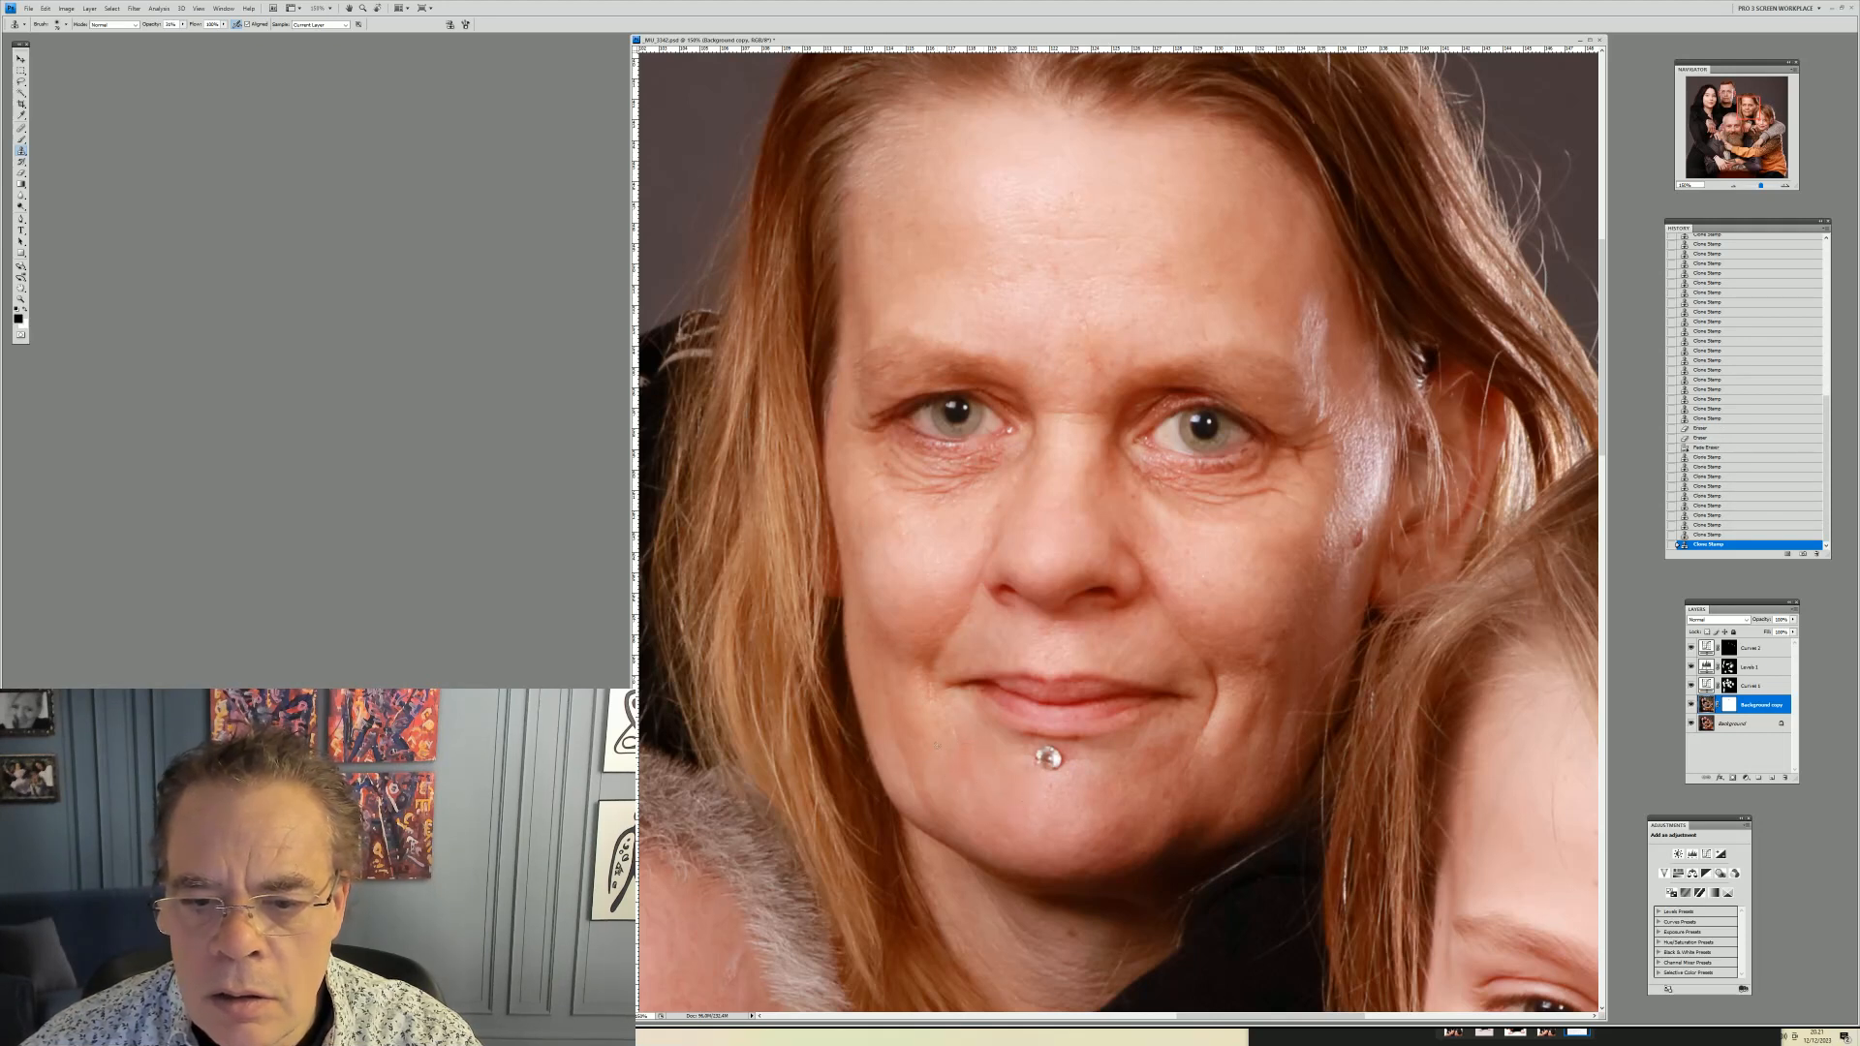
left_click(993, 770)
Resize the clone brush and clone out the dark spots on her forehead
right_click(1172, 225)
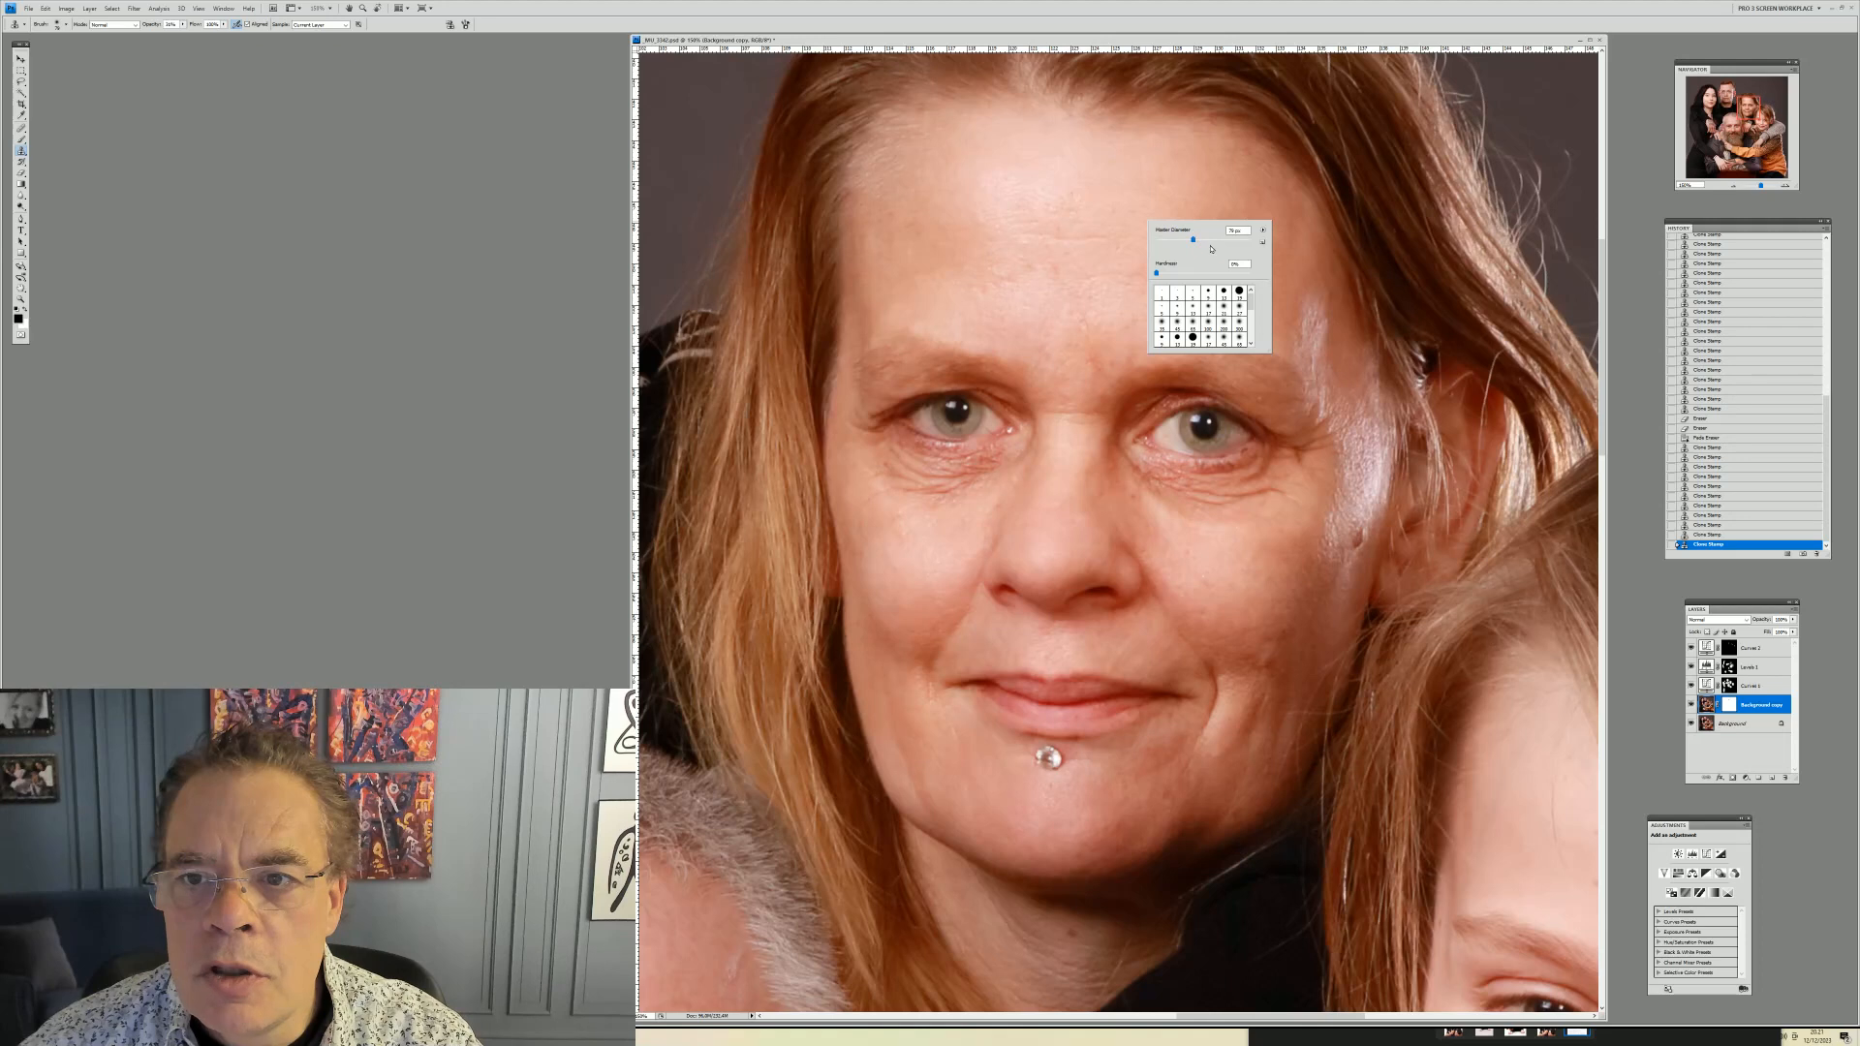
left_click(1145, 183, "alt")
left_click(1082, 187)
left_click(1064, 196)
left_click(973, 181, "alt")
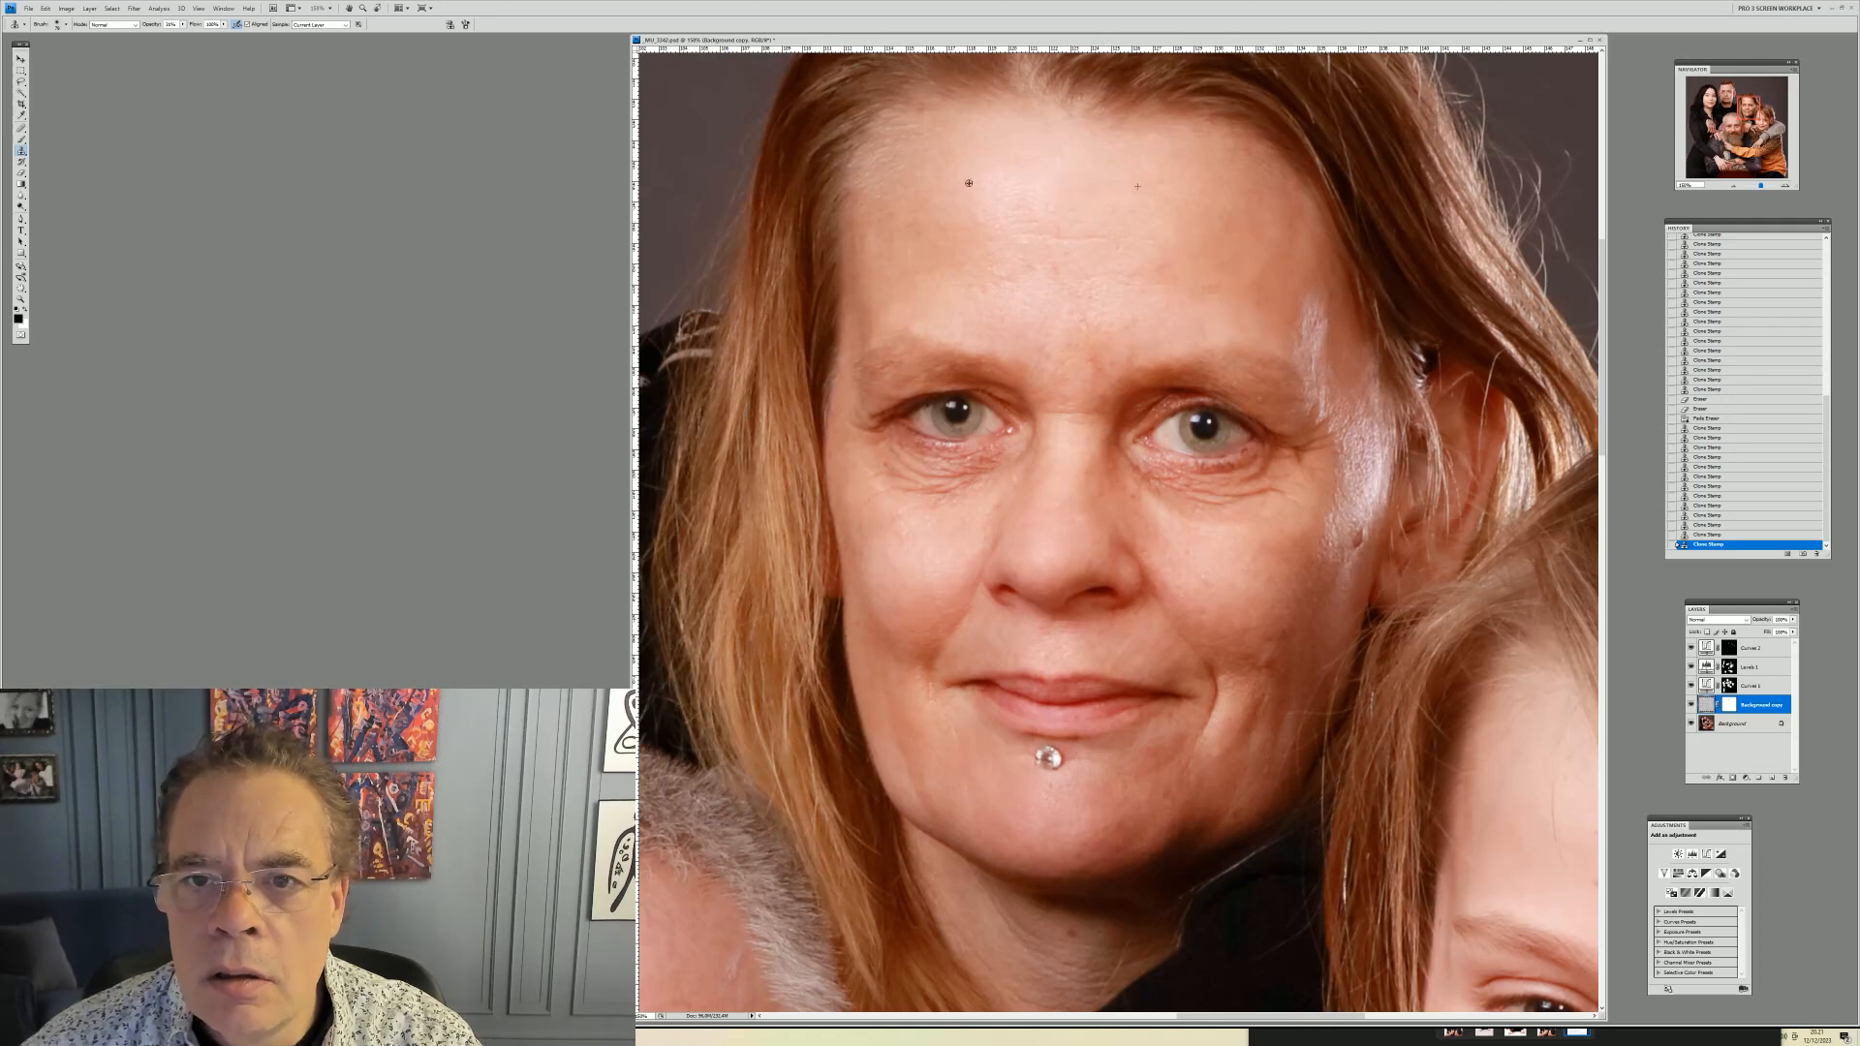
left_click(1000, 197)
left_click(990, 198)
Resize the clone brush again and keep cloning over the remaining forehead spots
right_click(1086, 185)
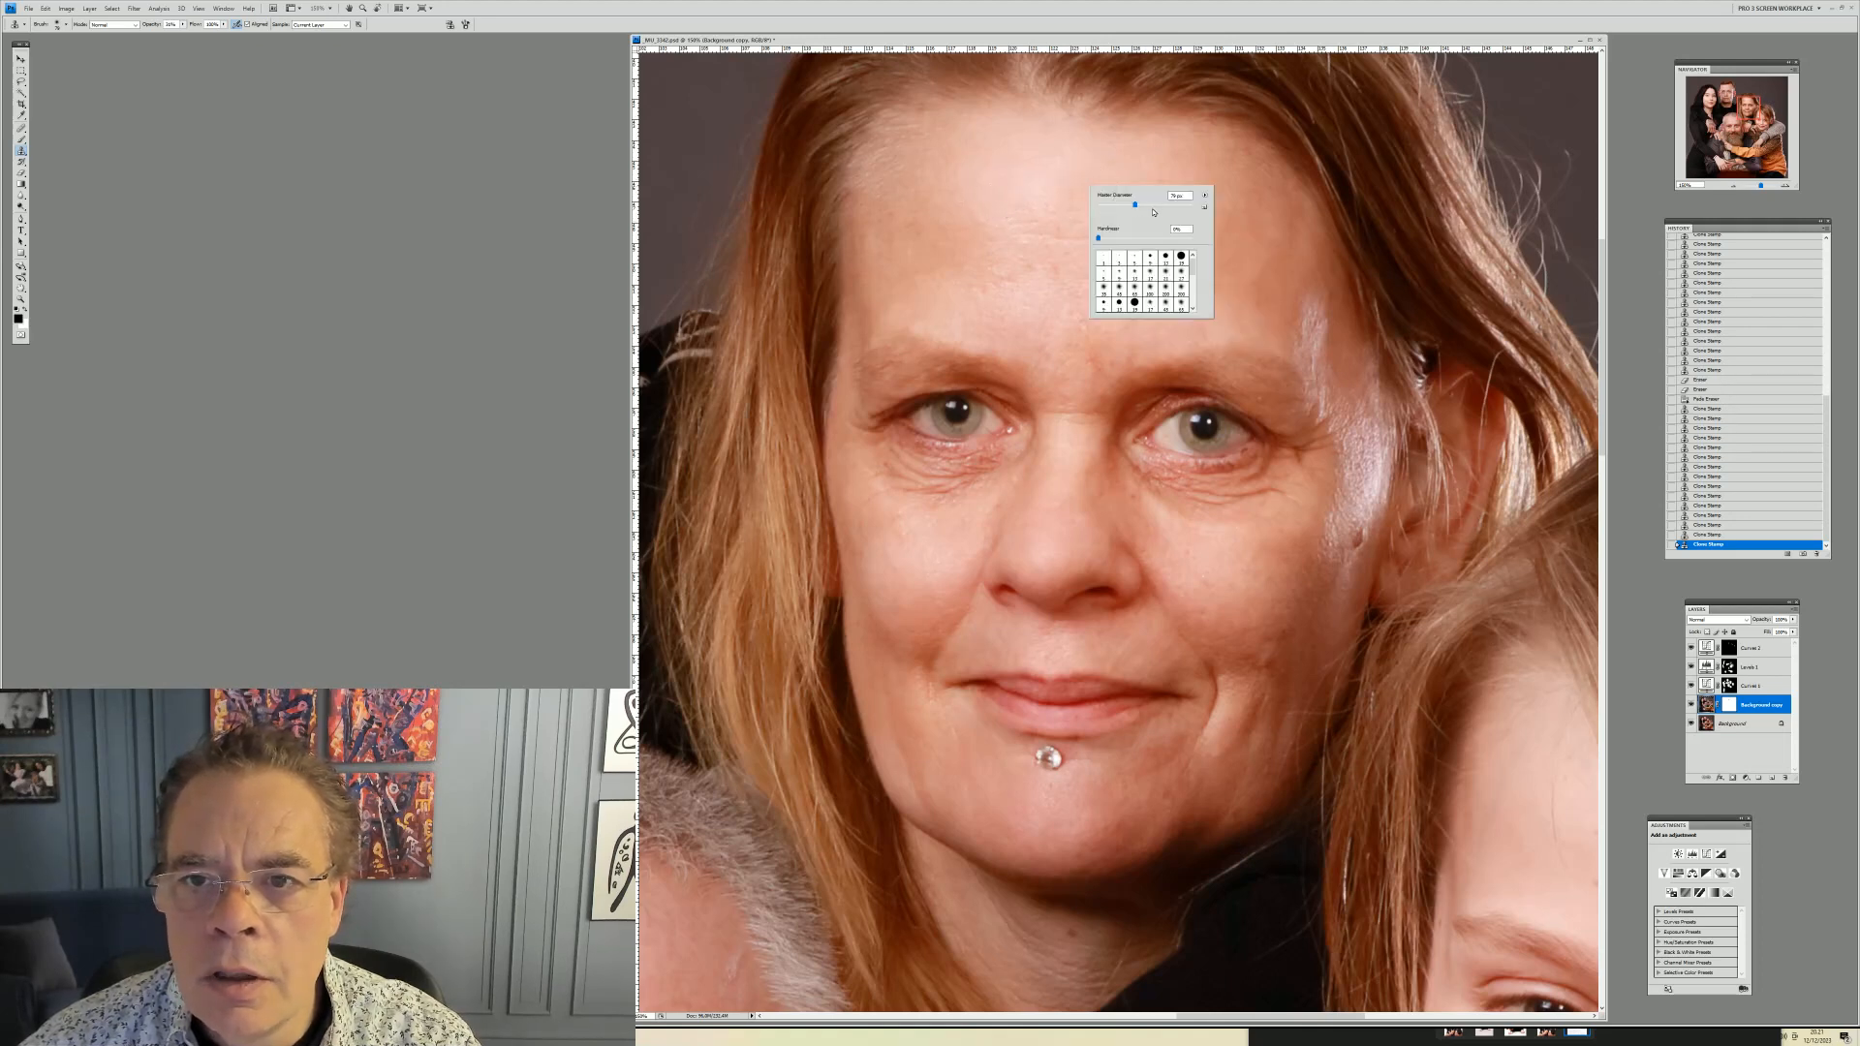
left_click(1114, 178, "alt")
left_click_drag(1055, 196, 1011, 204)
right_click(1094, 171)
left_click(1159, 192)
left_click(1131, 167, "alt")
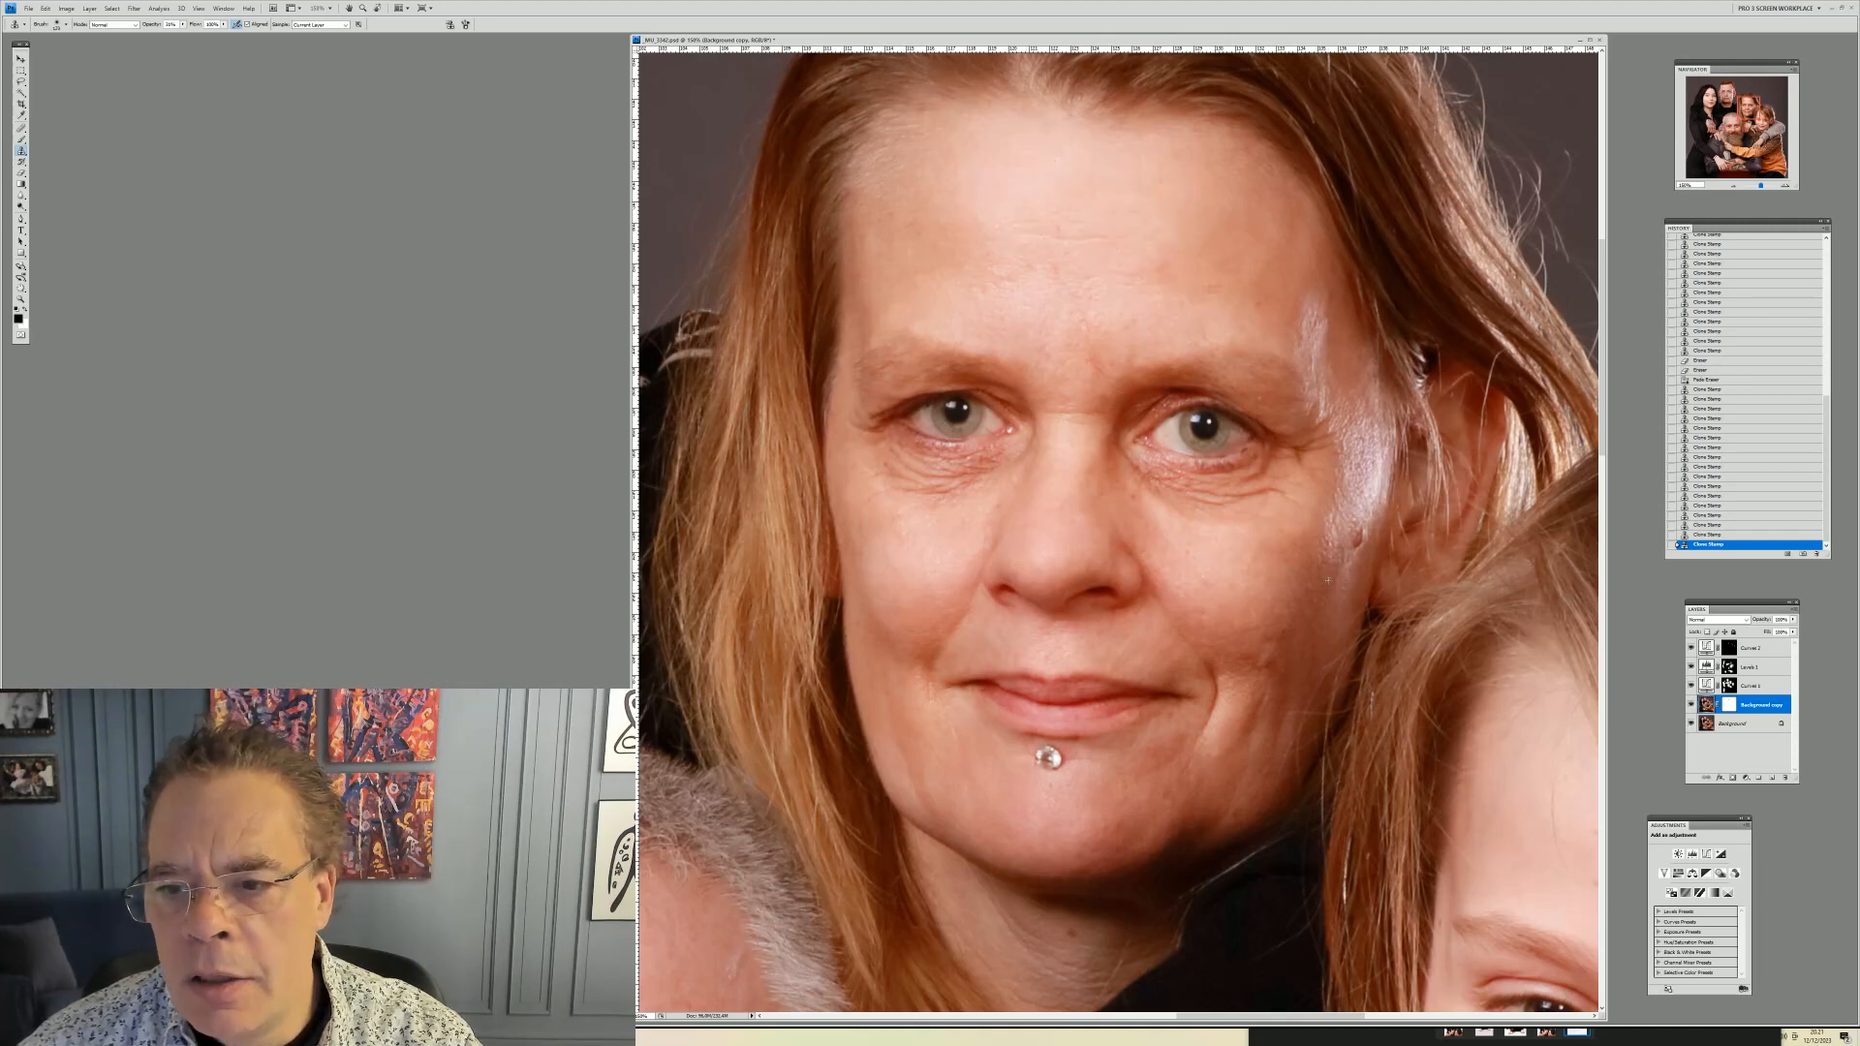
Clone out the small spots along her temple and outer cheek on the image's right side
left_click(1332, 551)
left_click(1312, 444)
left_click(1322, 315)
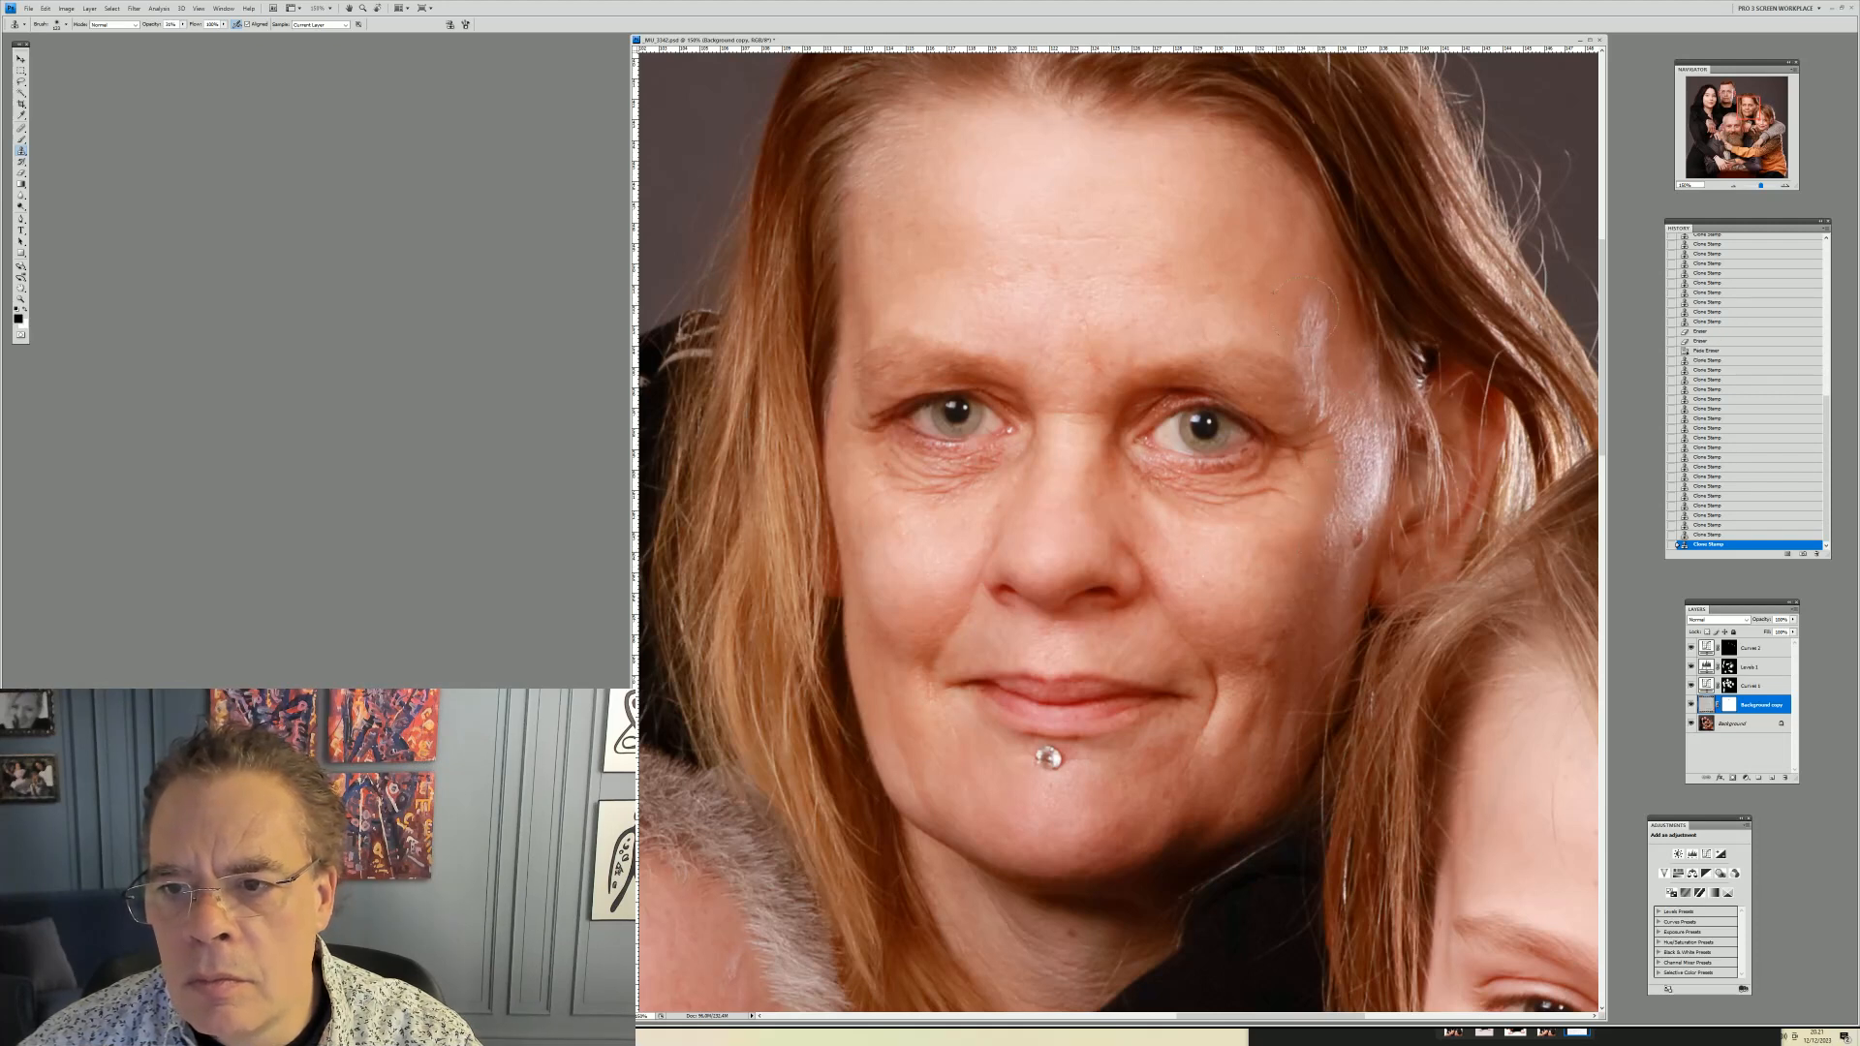
left_click(1325, 329)
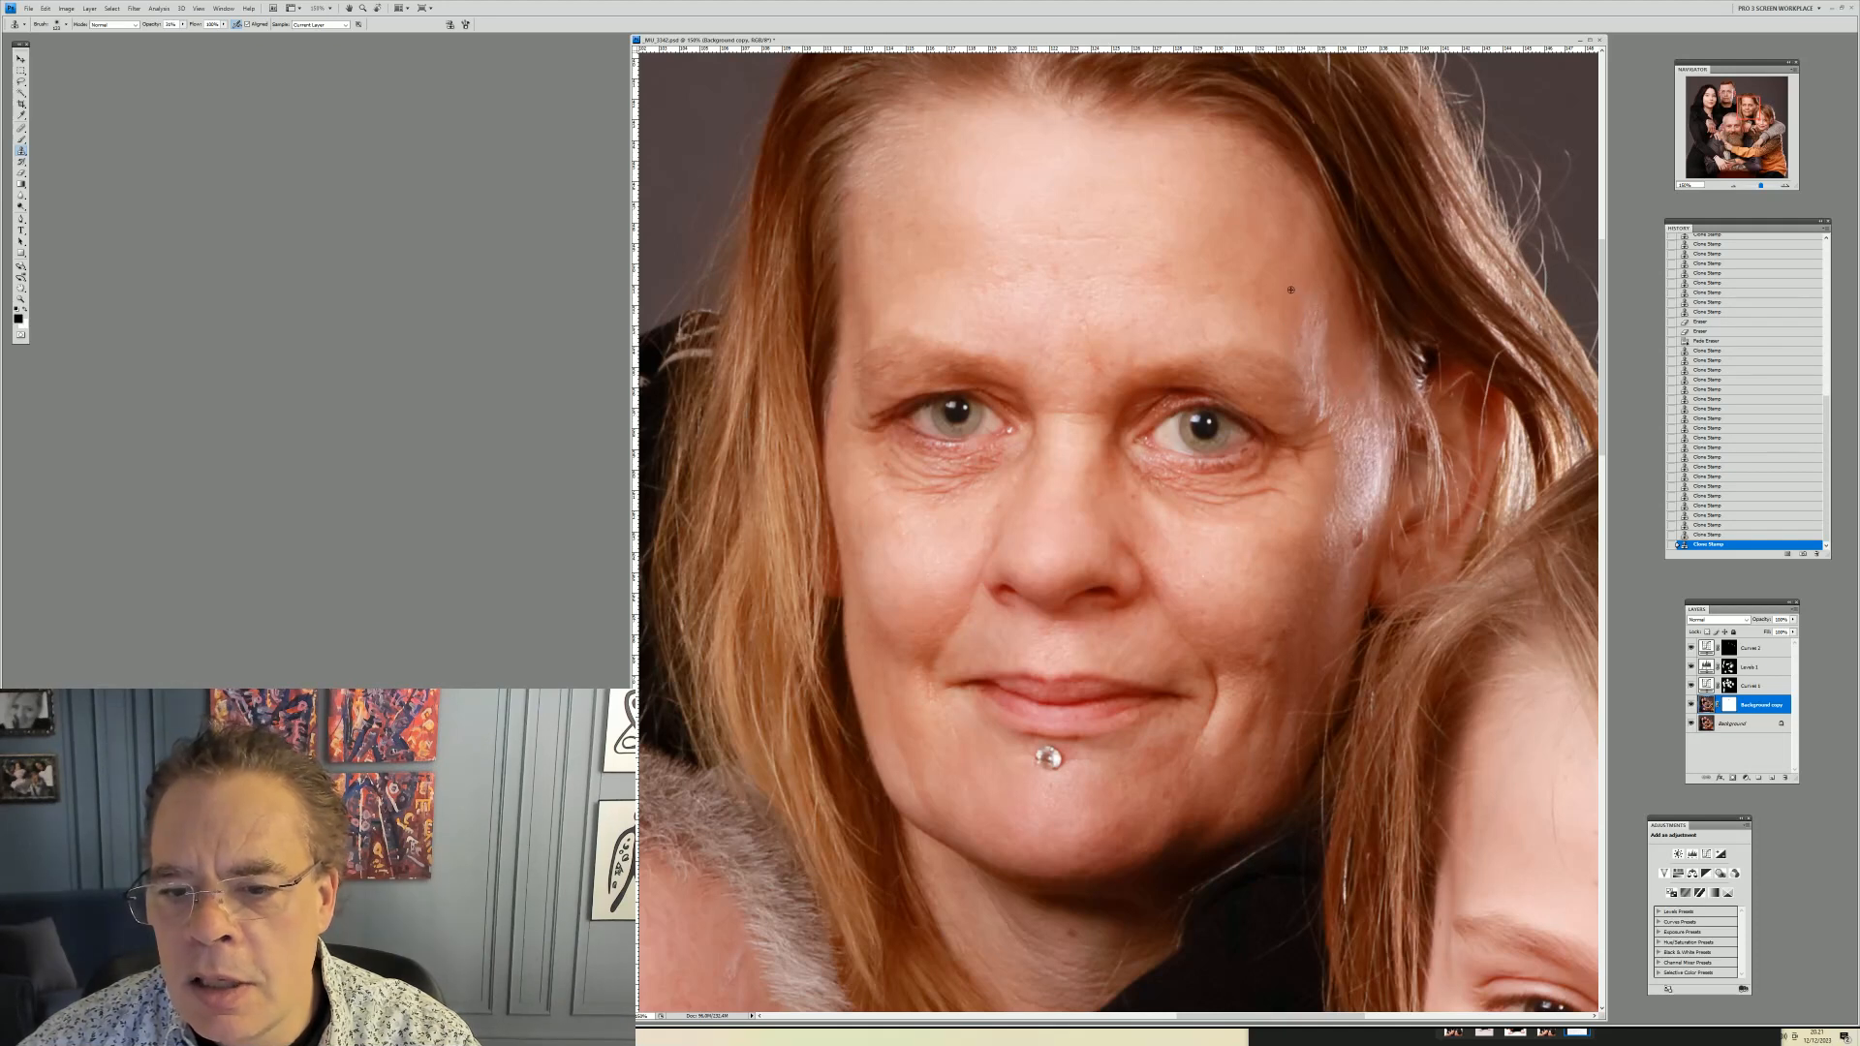
left_click(1368, 435)
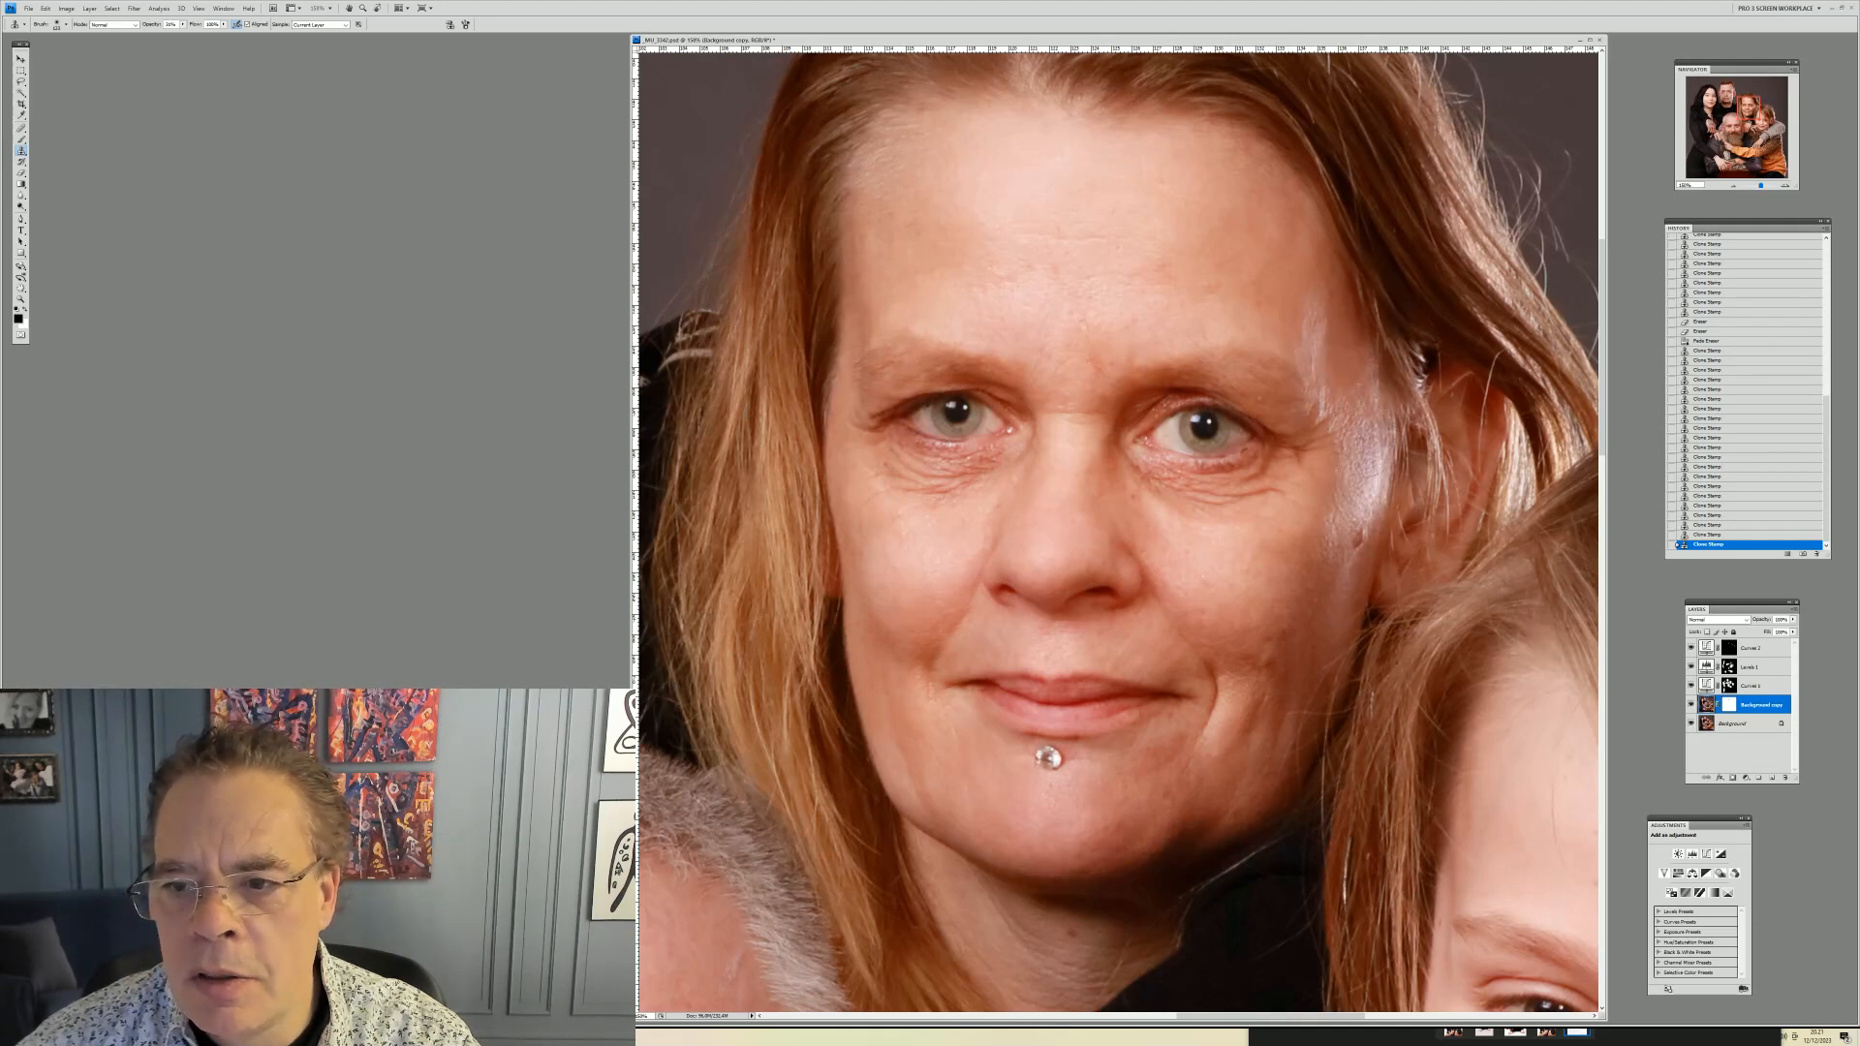
left_click(1341, 475)
left_click(1345, 514)
Resize the brush, sample fresh skin and clone over the area under her eye on the image's right
right_click(1259, 451)
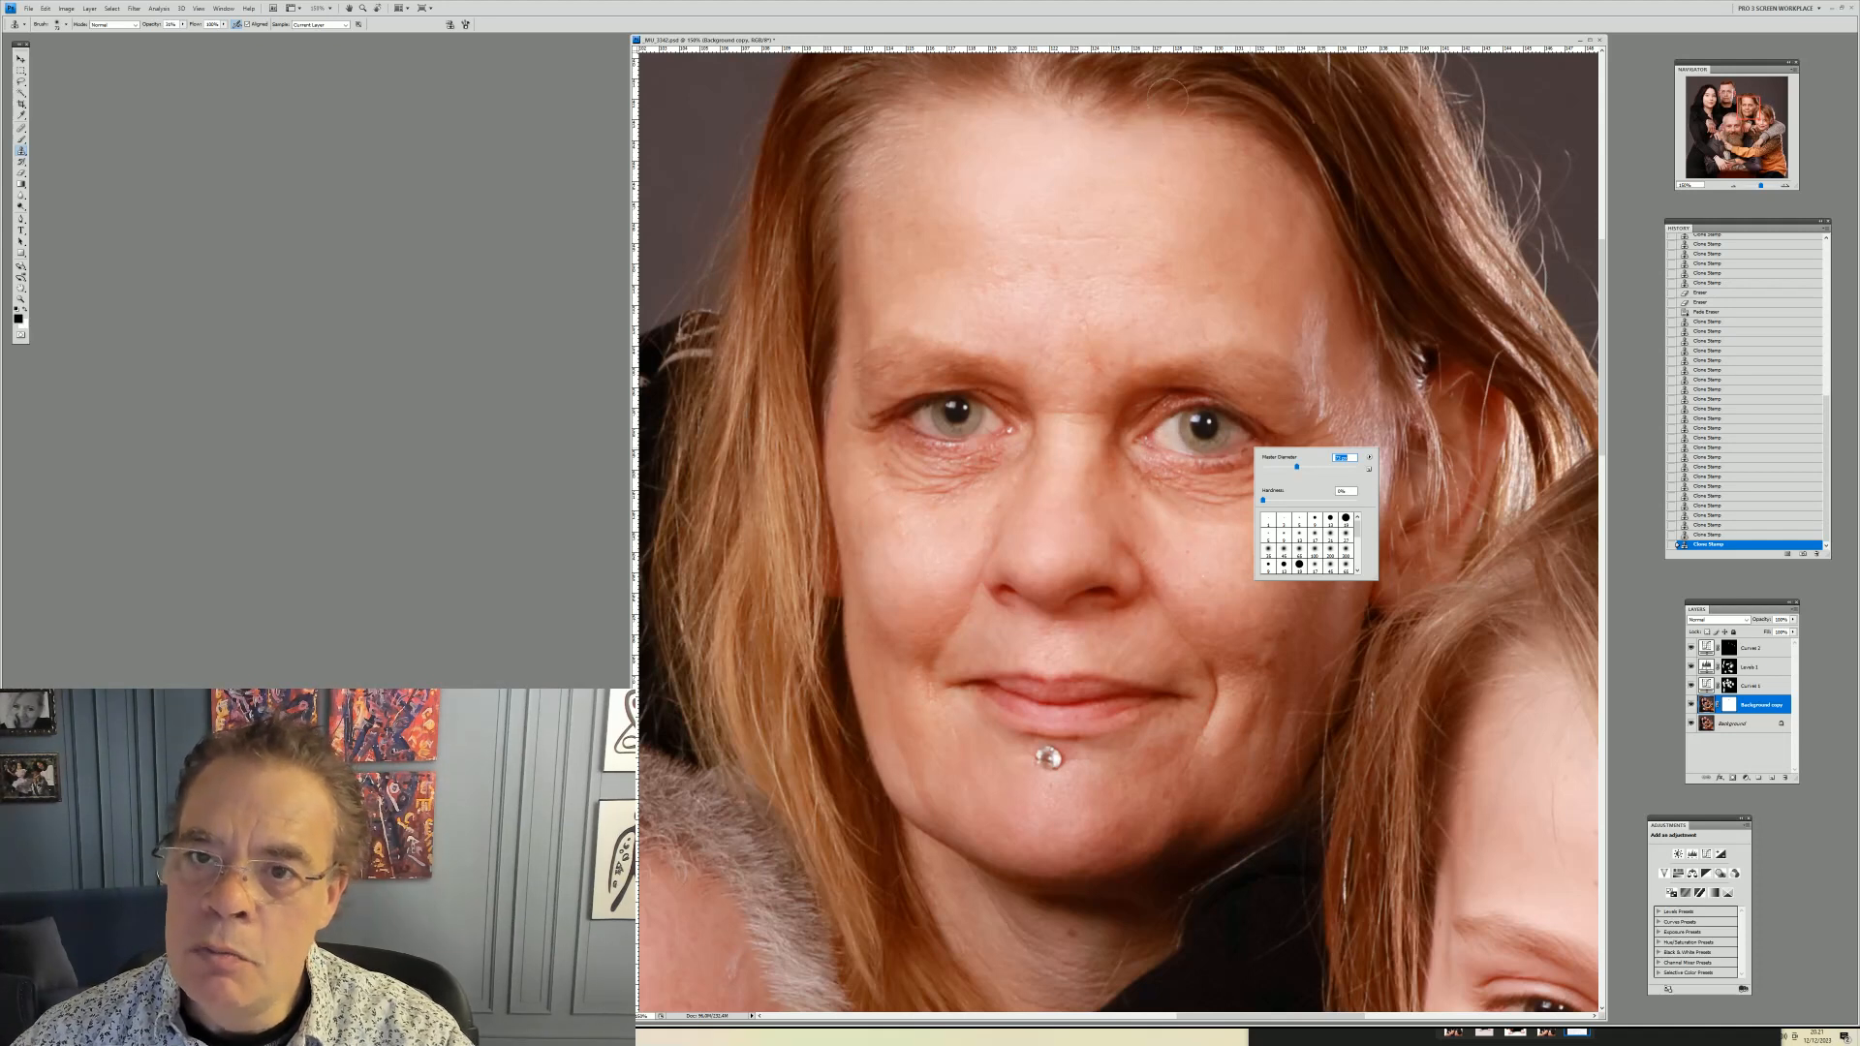
key("Return")
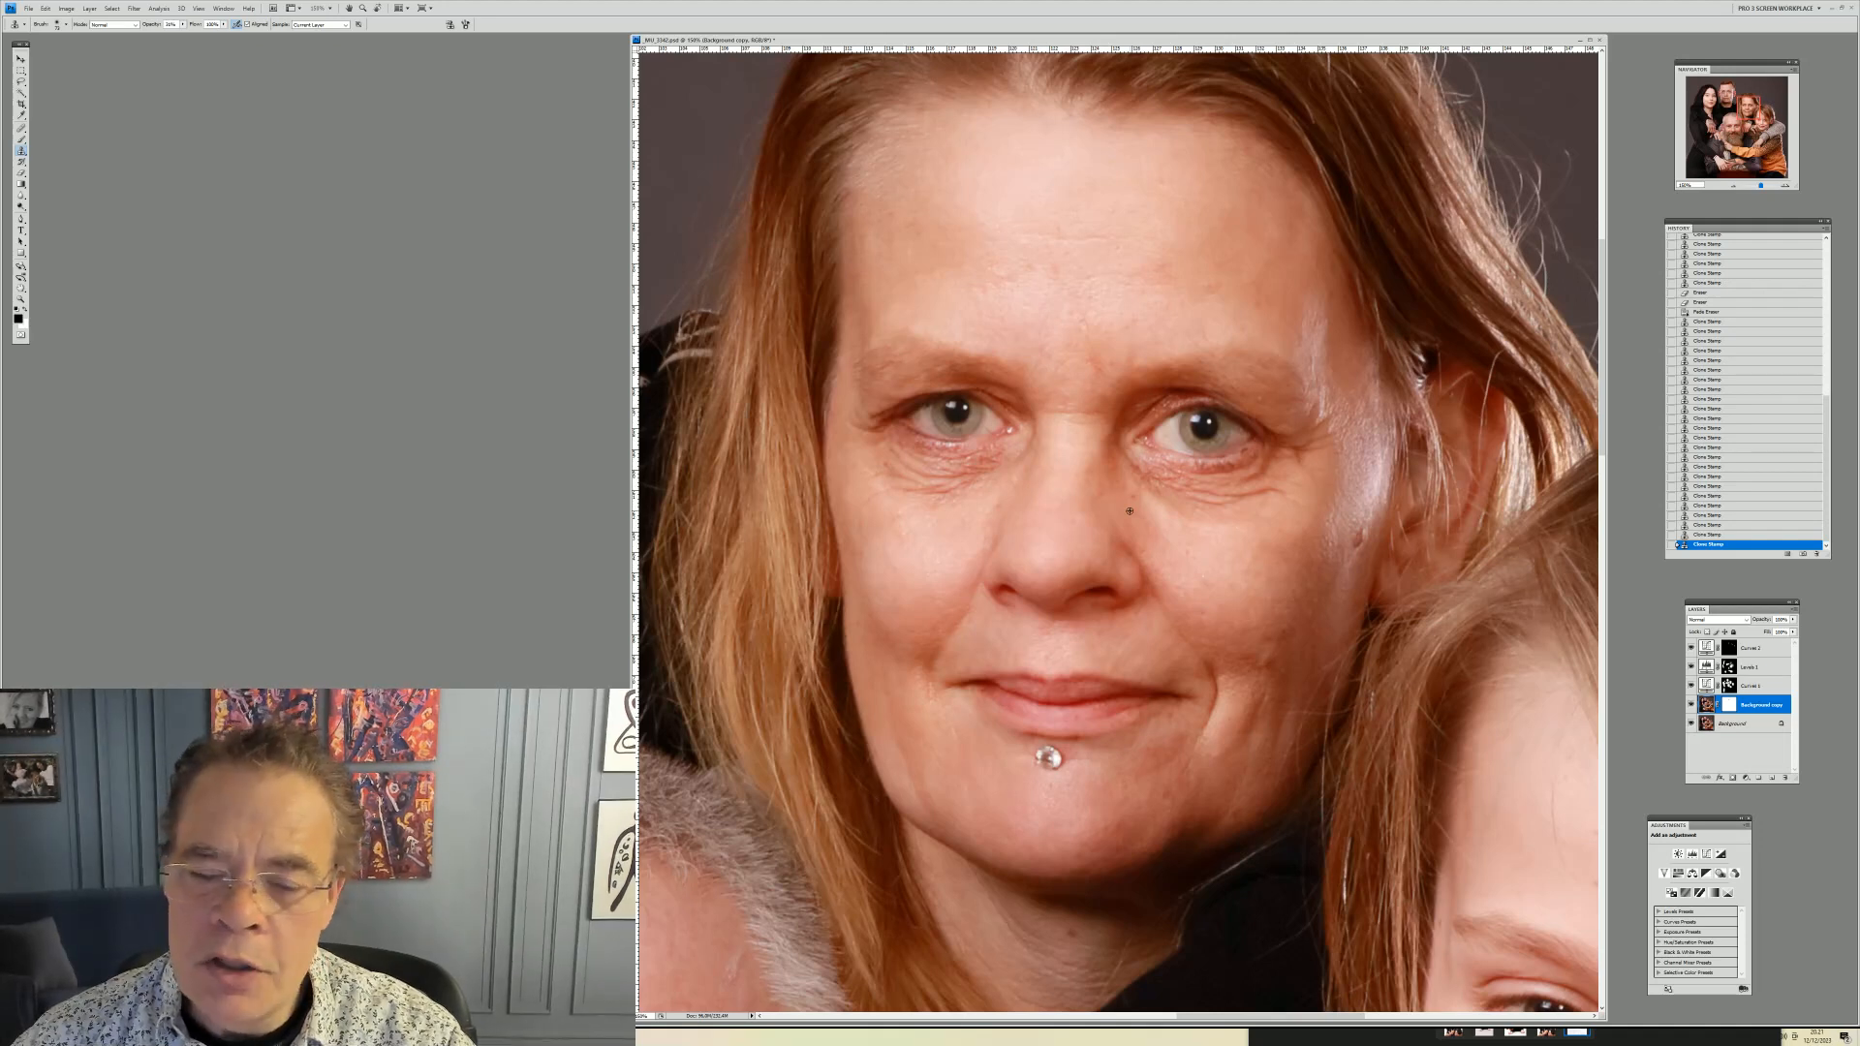
key("alt")
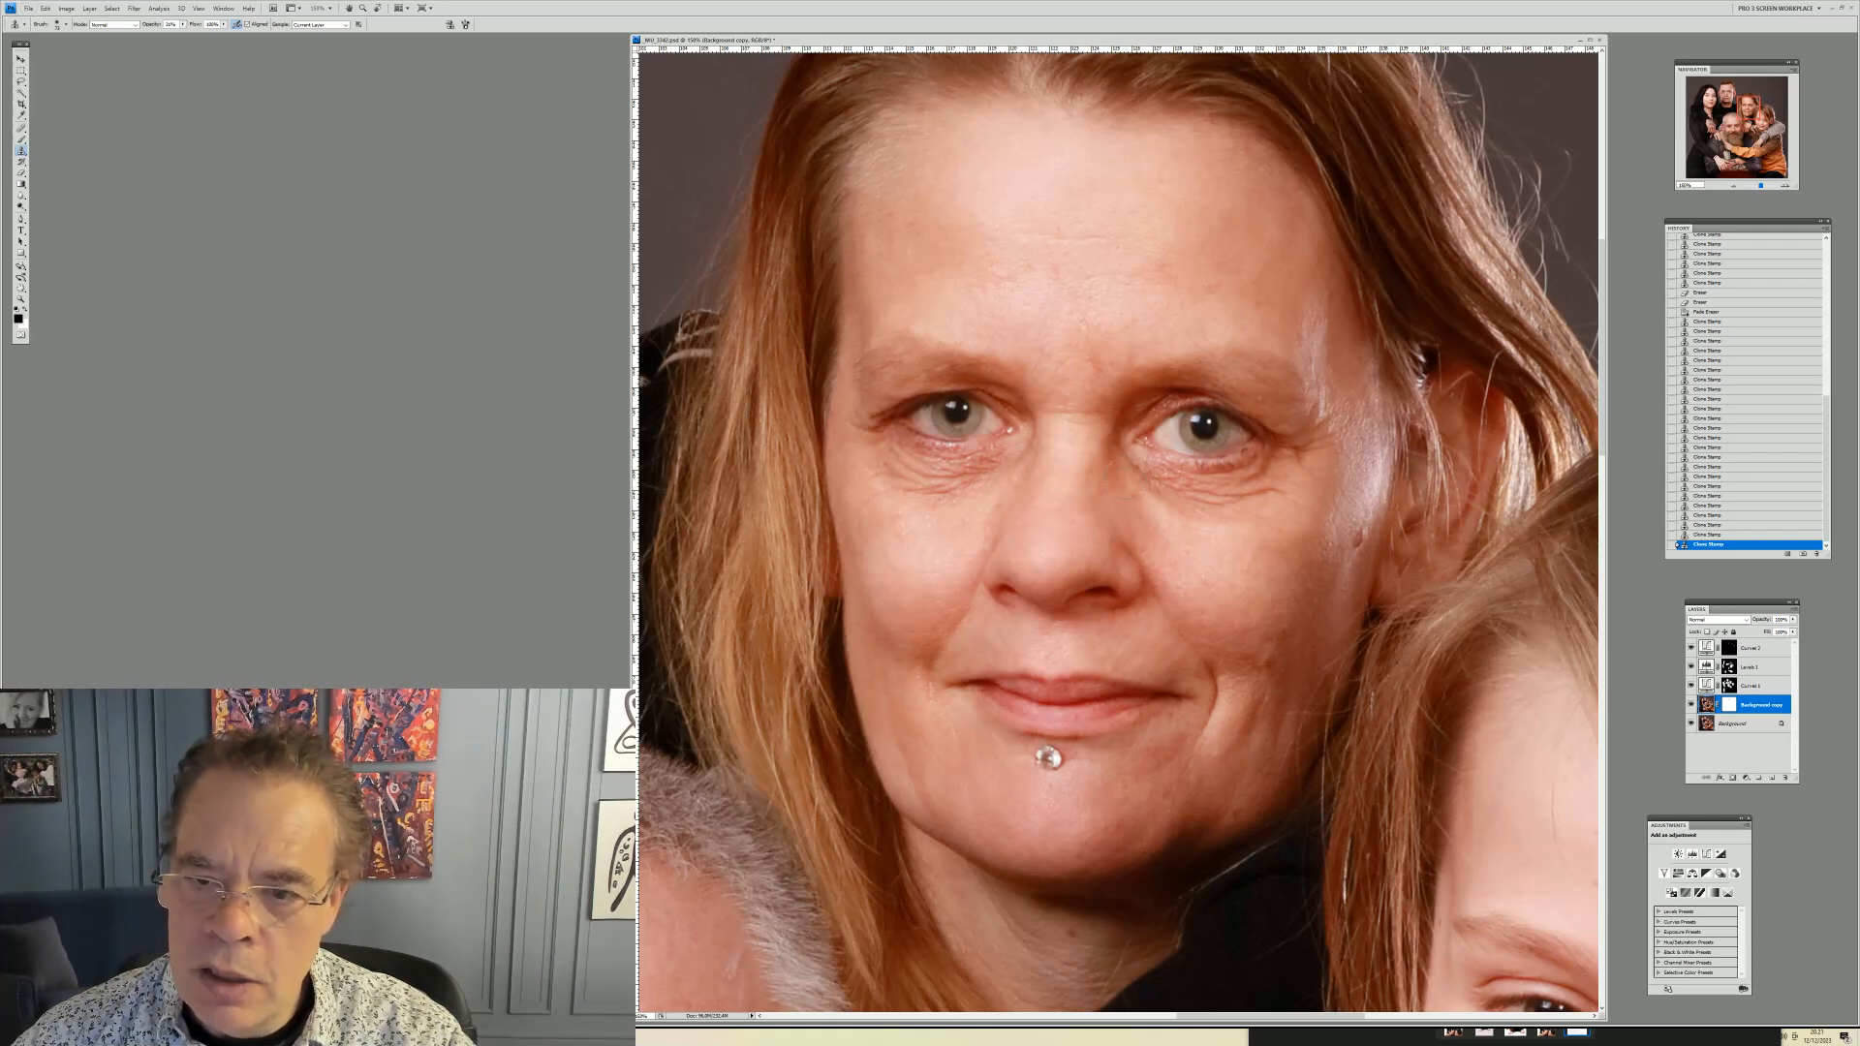
left_click_drag(1278, 490, 1270, 496)
mouse_move(1152, 497)
left_mouse_down()
mouse_move(1146, 469)
mouse_move(1258, 509)
left_mouse_up()
Clone out the mole under her other eye and remaining cheek spots, resizing the brush between strokes
left_click(1294, 578, "alt")
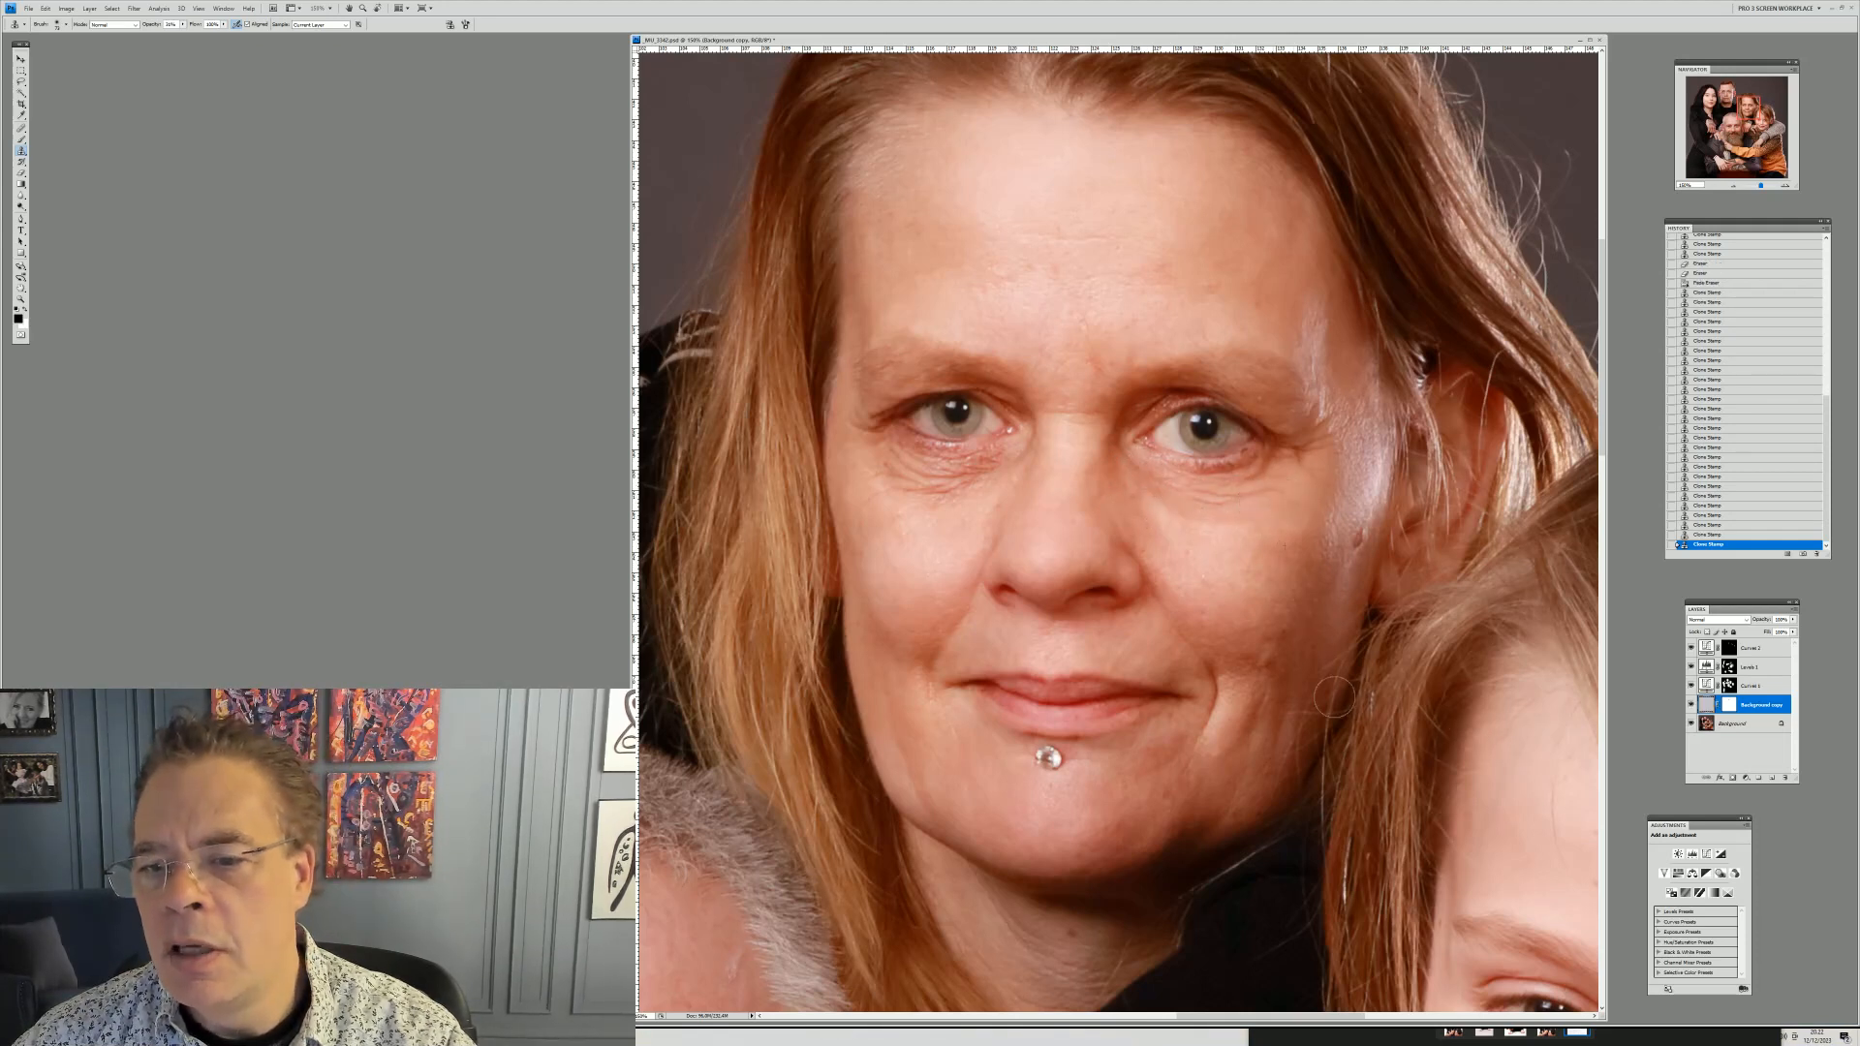
left_click(977, 502, "alt")
mouse_move(998, 457)
left_mouse_down()
mouse_move(927, 486)
mouse_move(882, 470)
left_mouse_up()
left_click(930, 504, "alt")
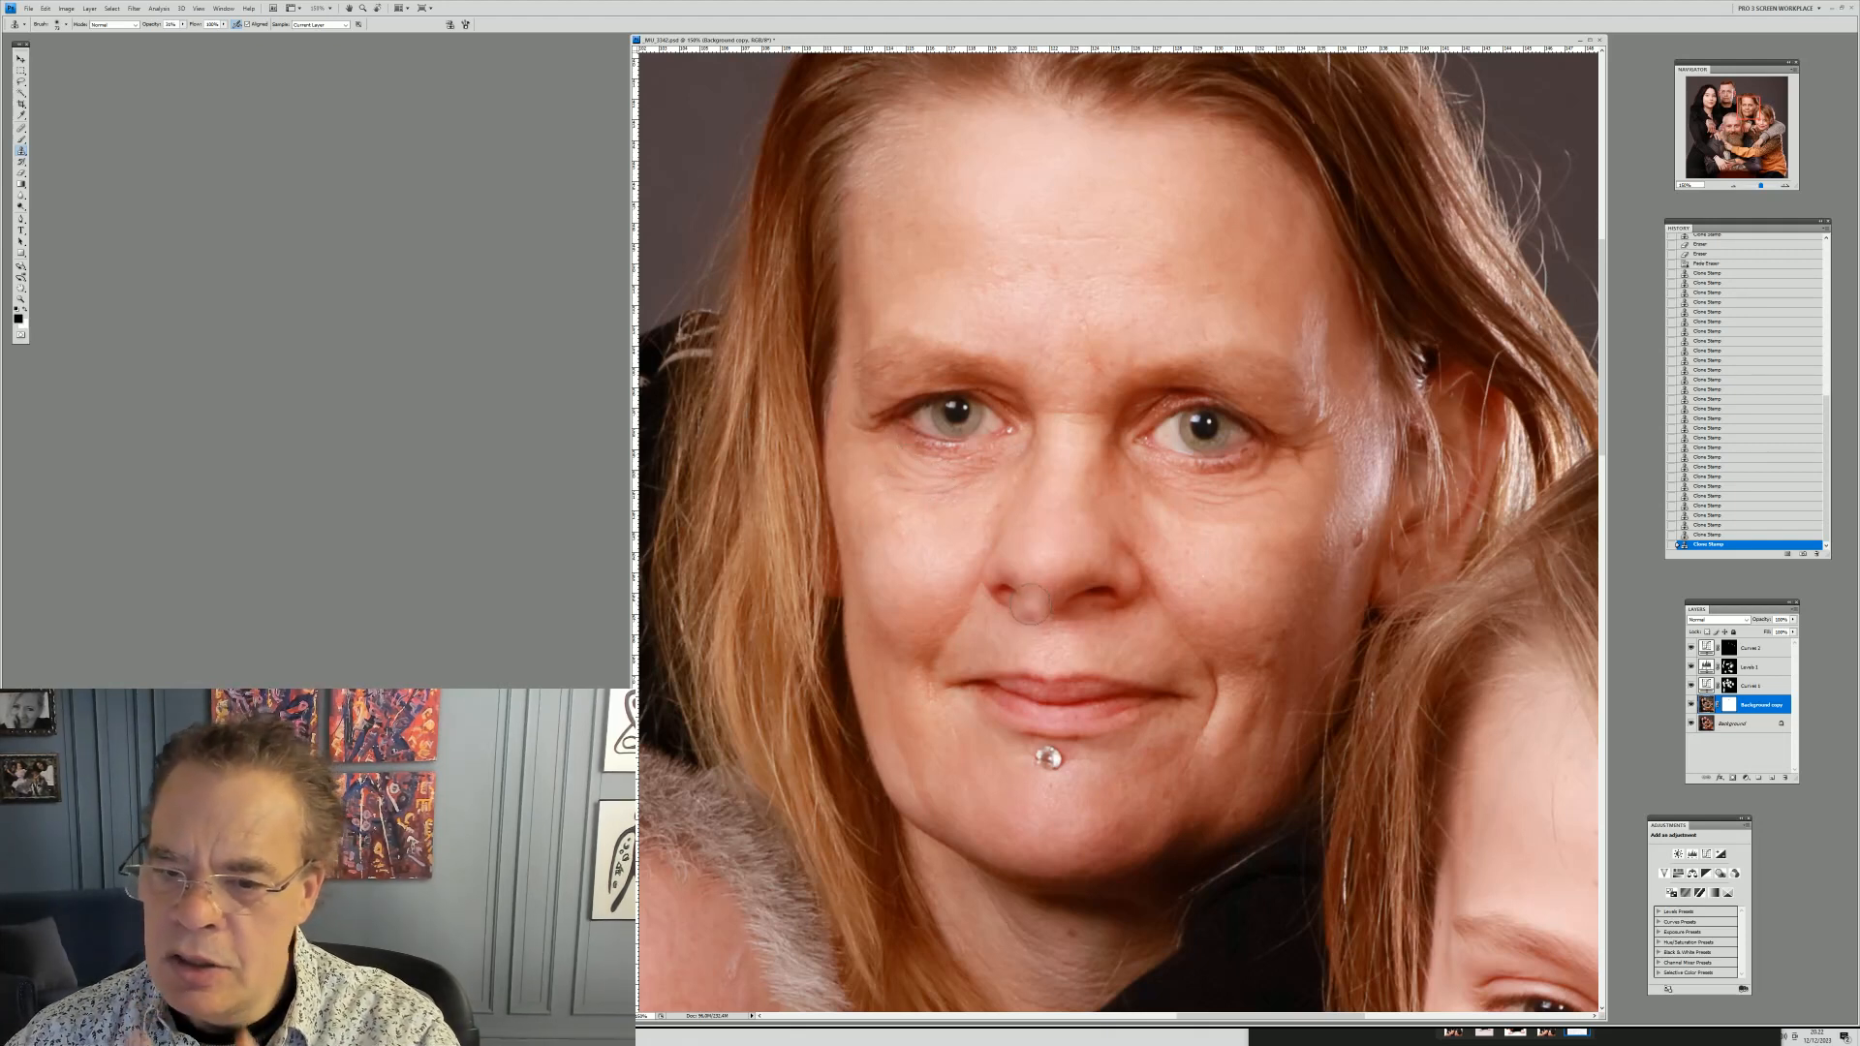
right_click(1296, 580)
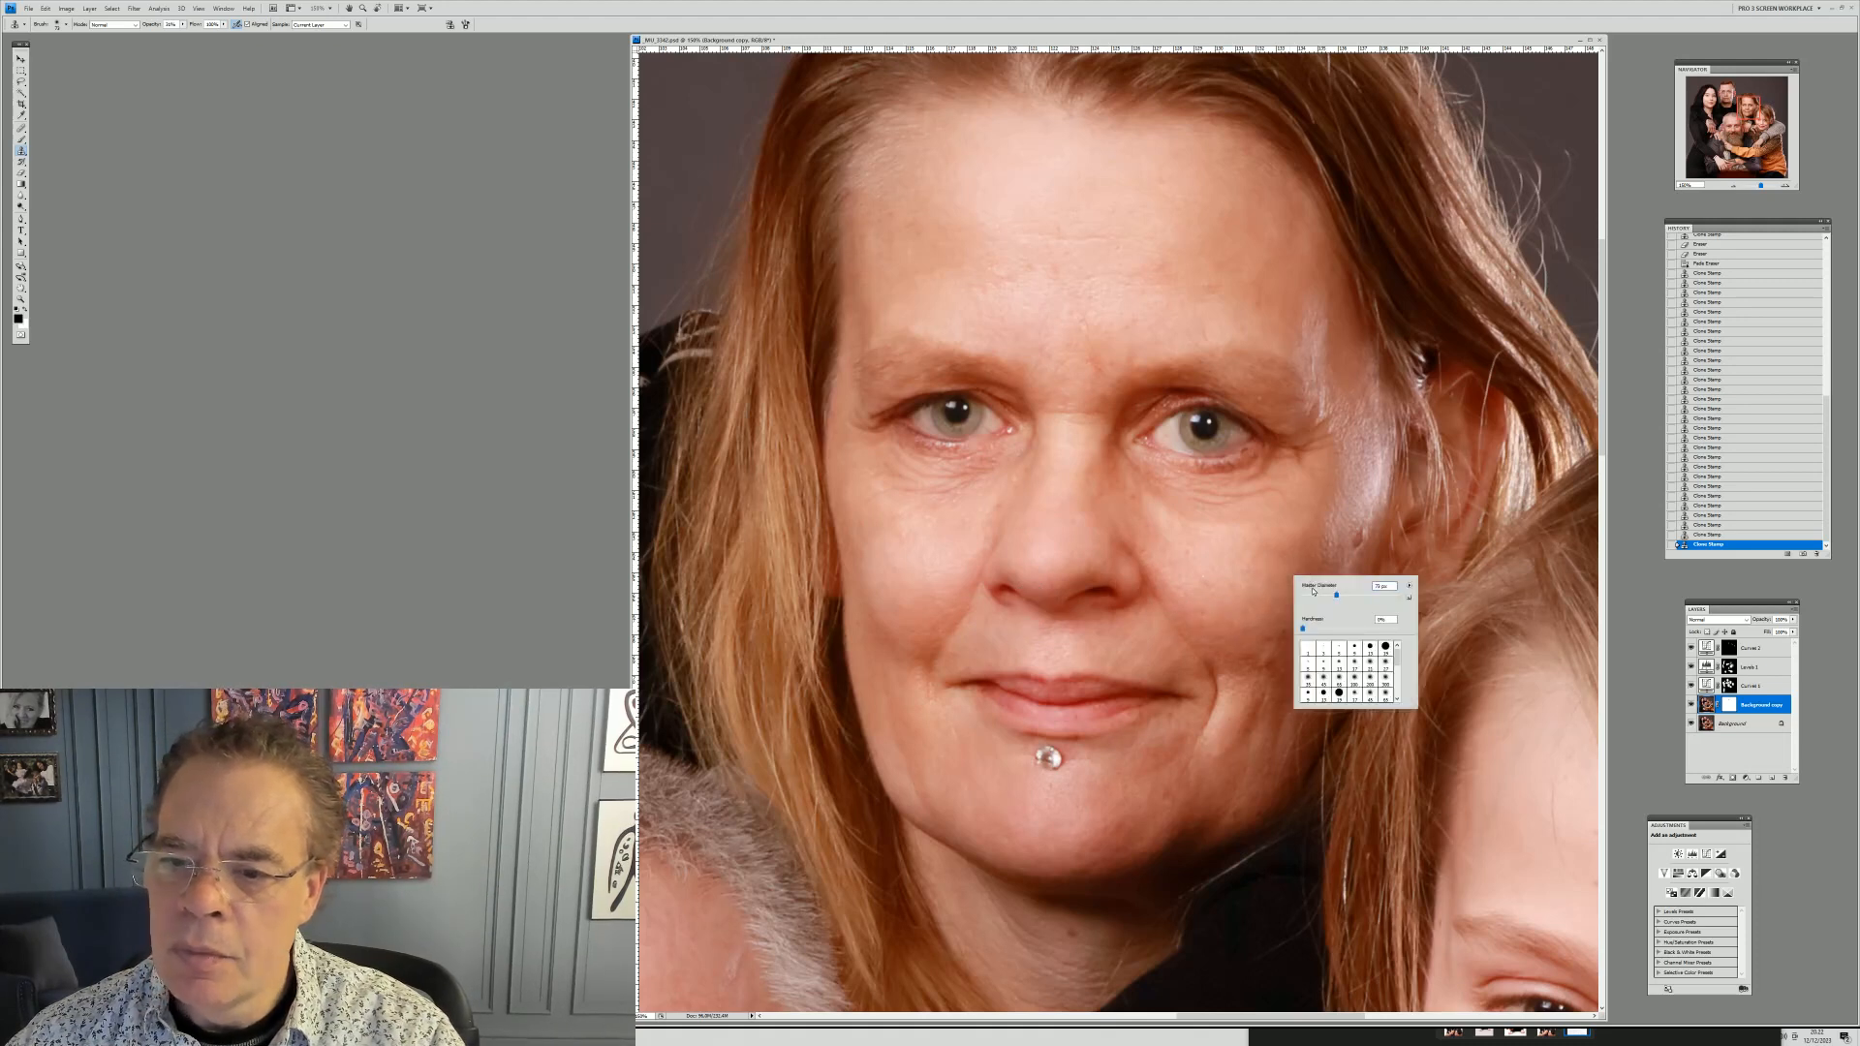
left_click(1219, 570, "alt")
left_click(1207, 570)
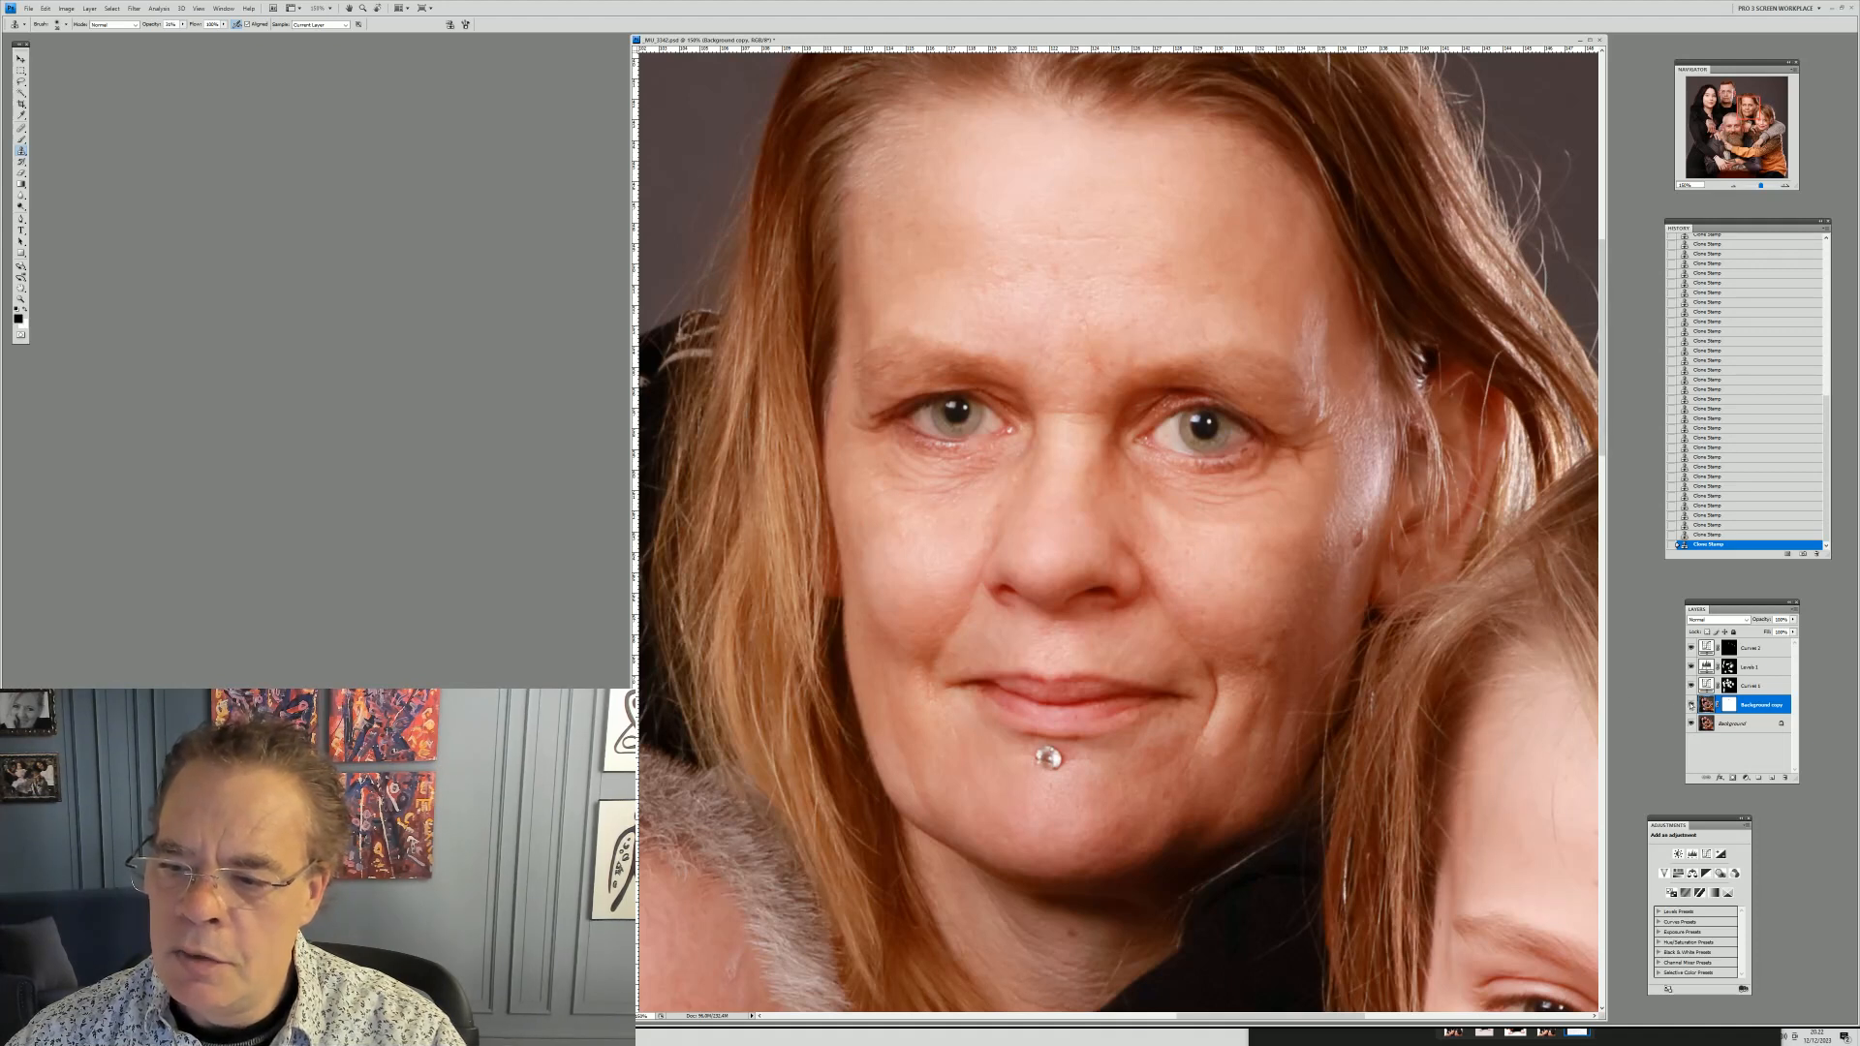
Toggle the Background copy layer off and on to compare the mother's skin retouching
left_click(1691, 705)
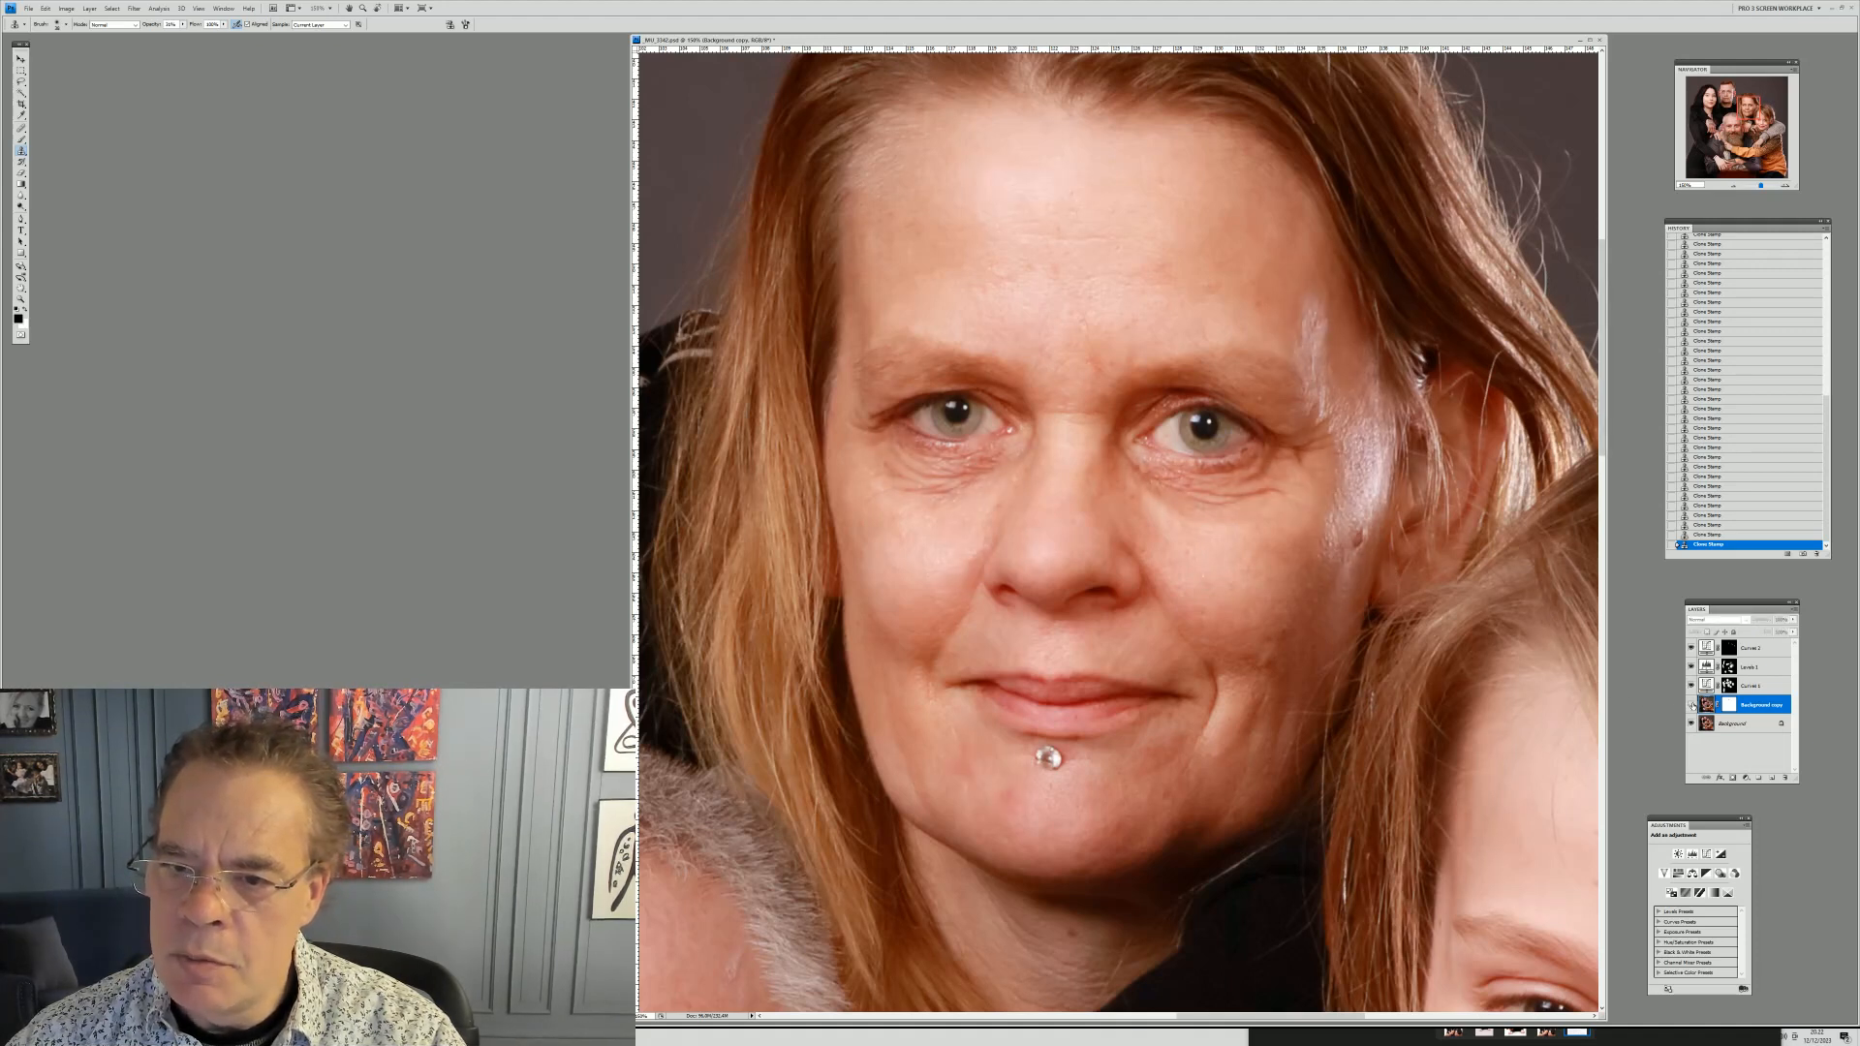
left_click(1691, 705)
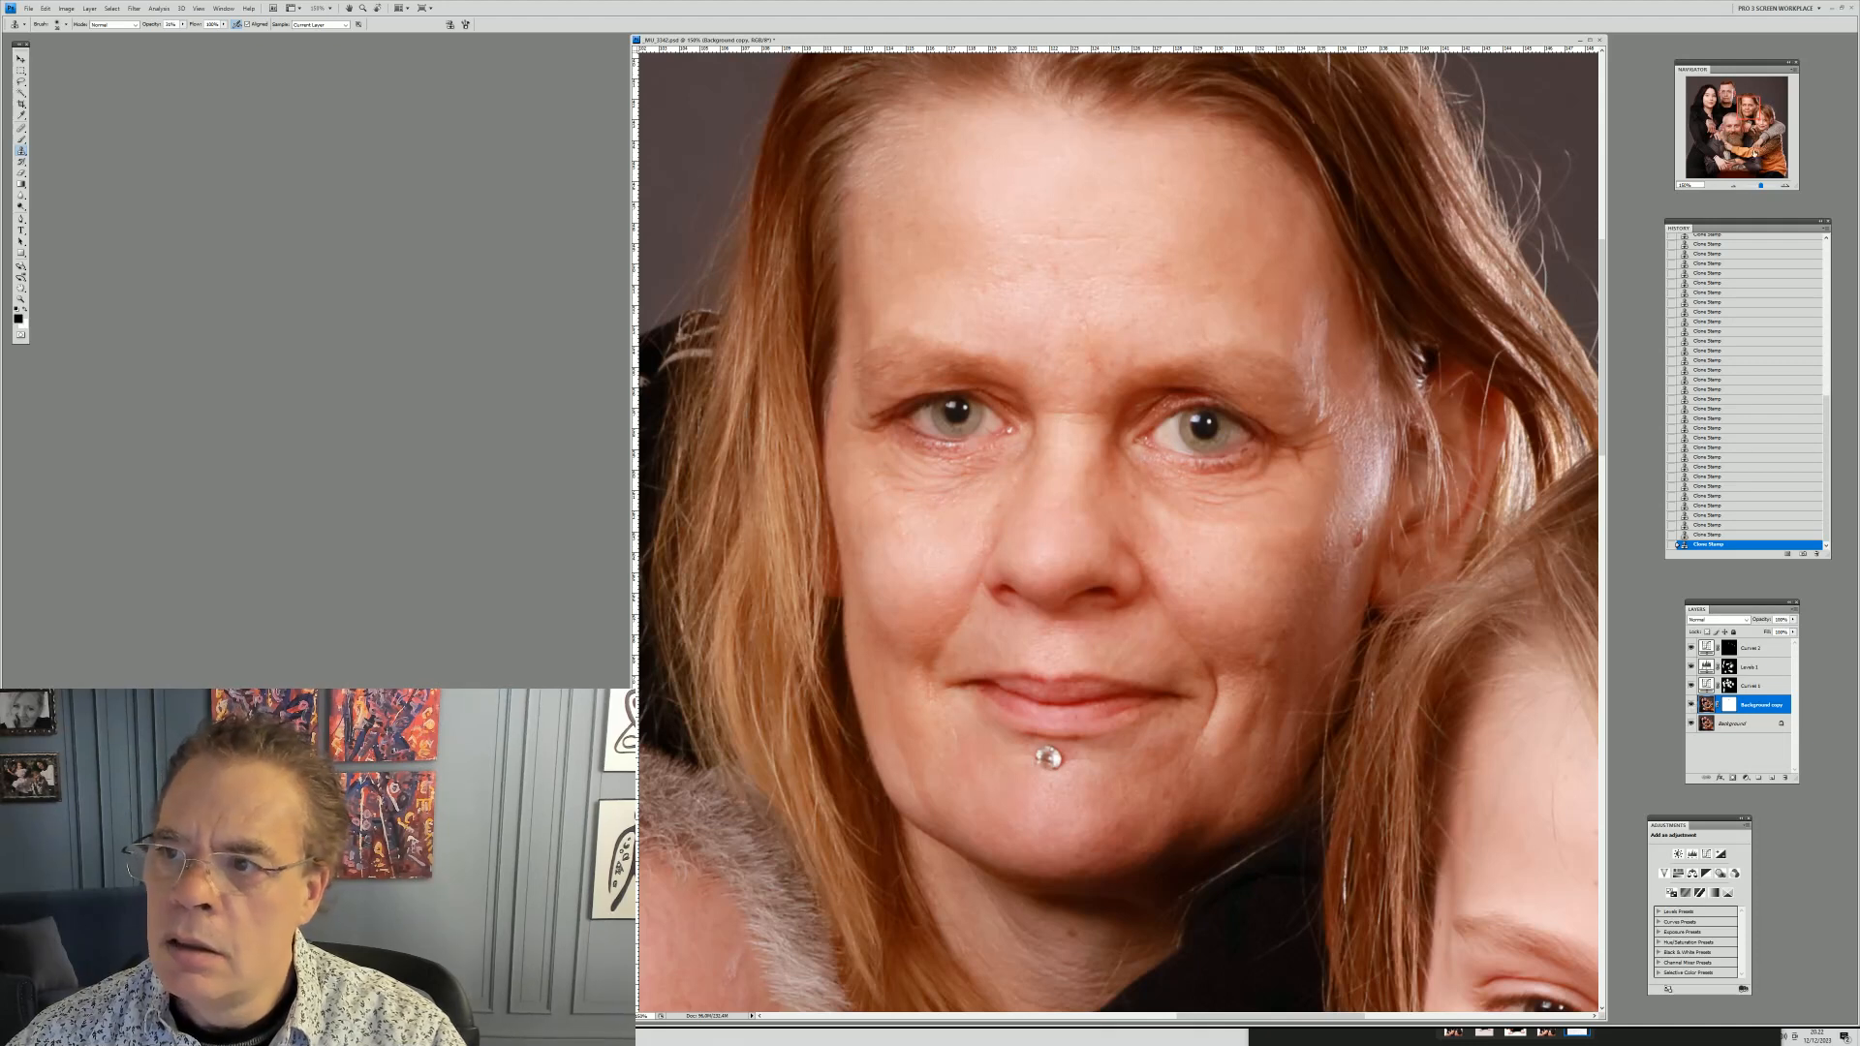
left_click_drag(1750, 109, 1760, 122)
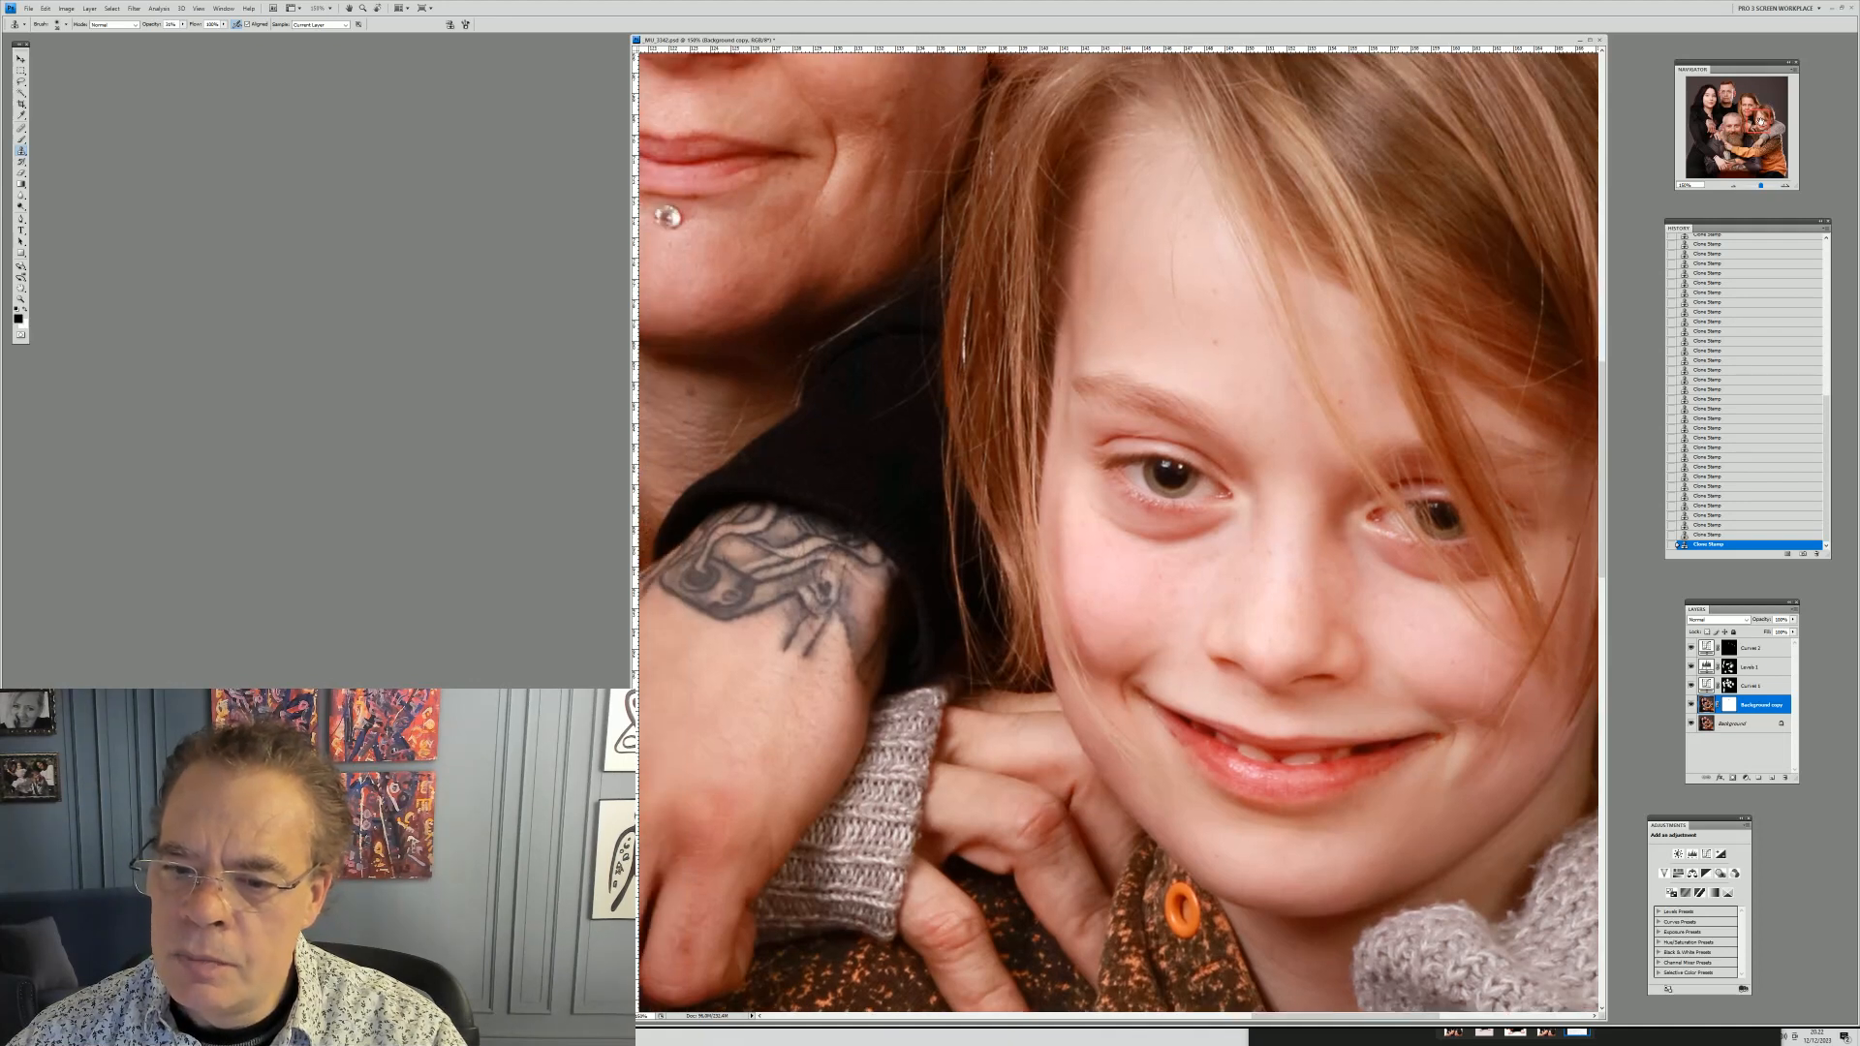
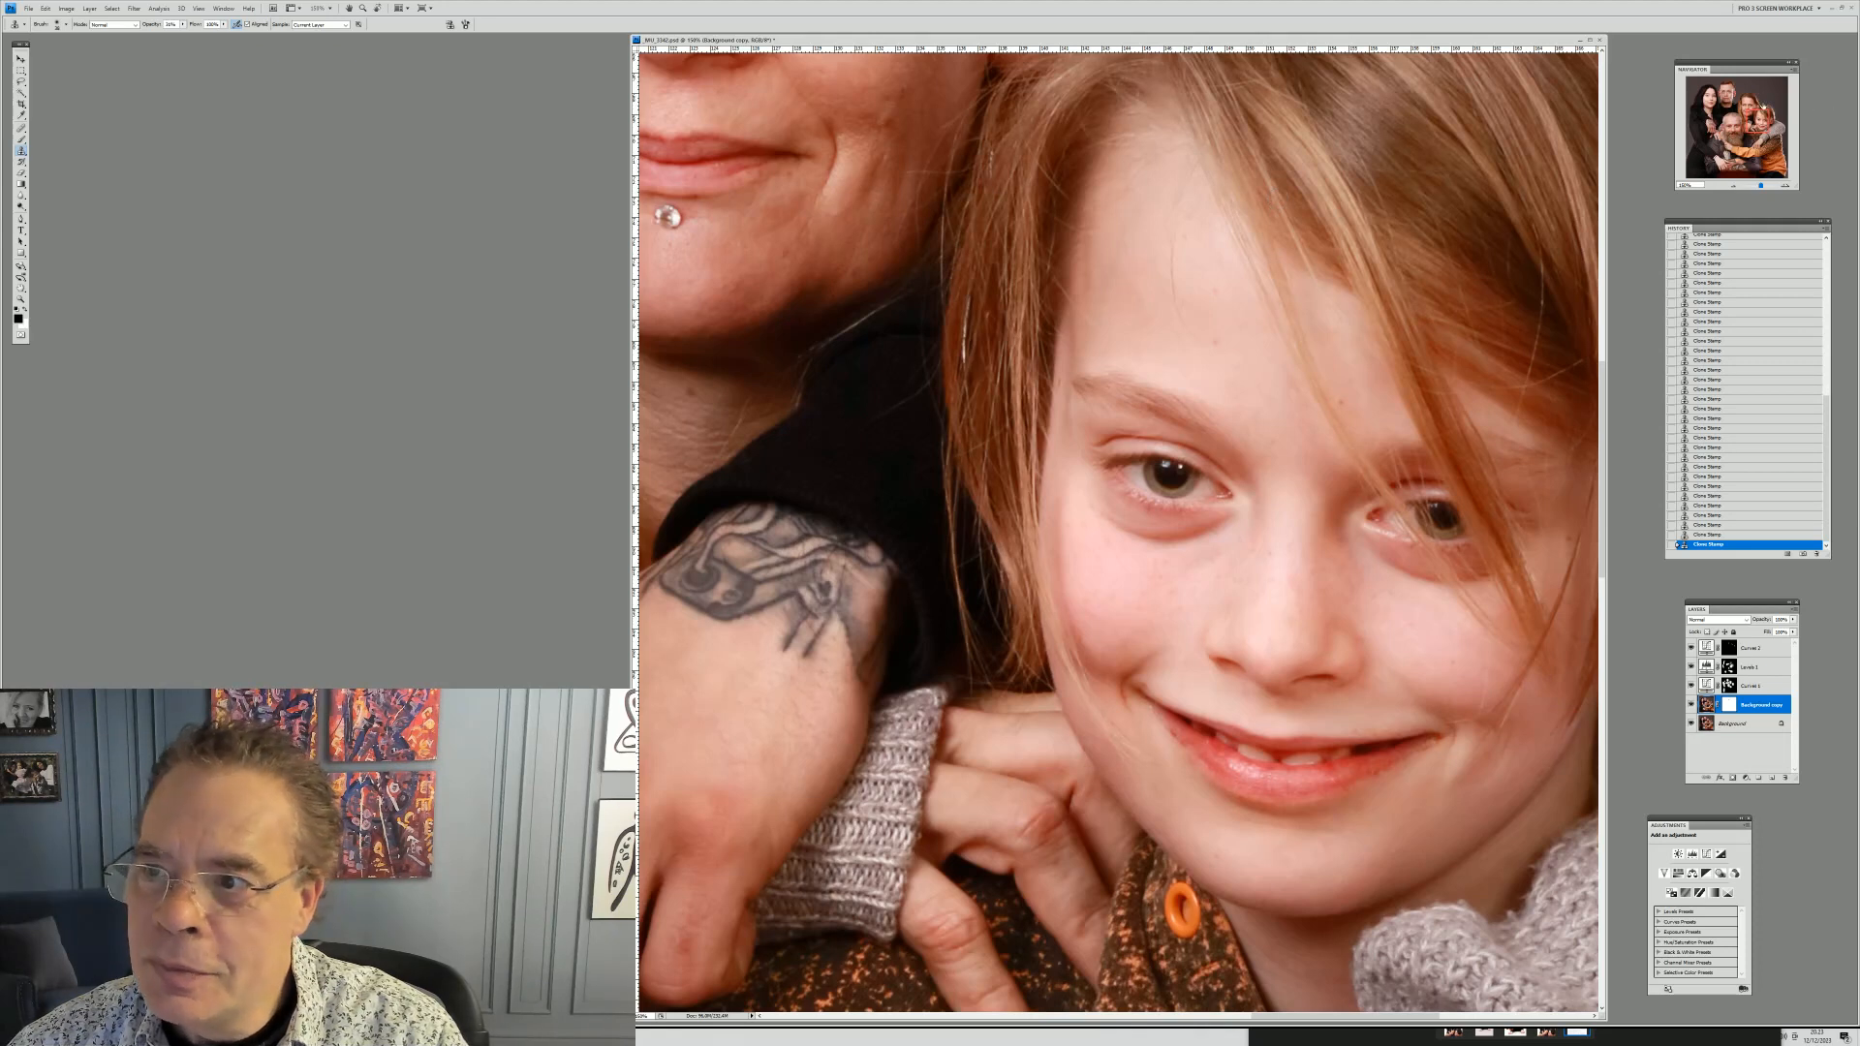
Move to the father's face, resize the Clone Stamp brush and clone out the spots on his upper forehead
left_click_drag(1757, 121, 1730, 115)
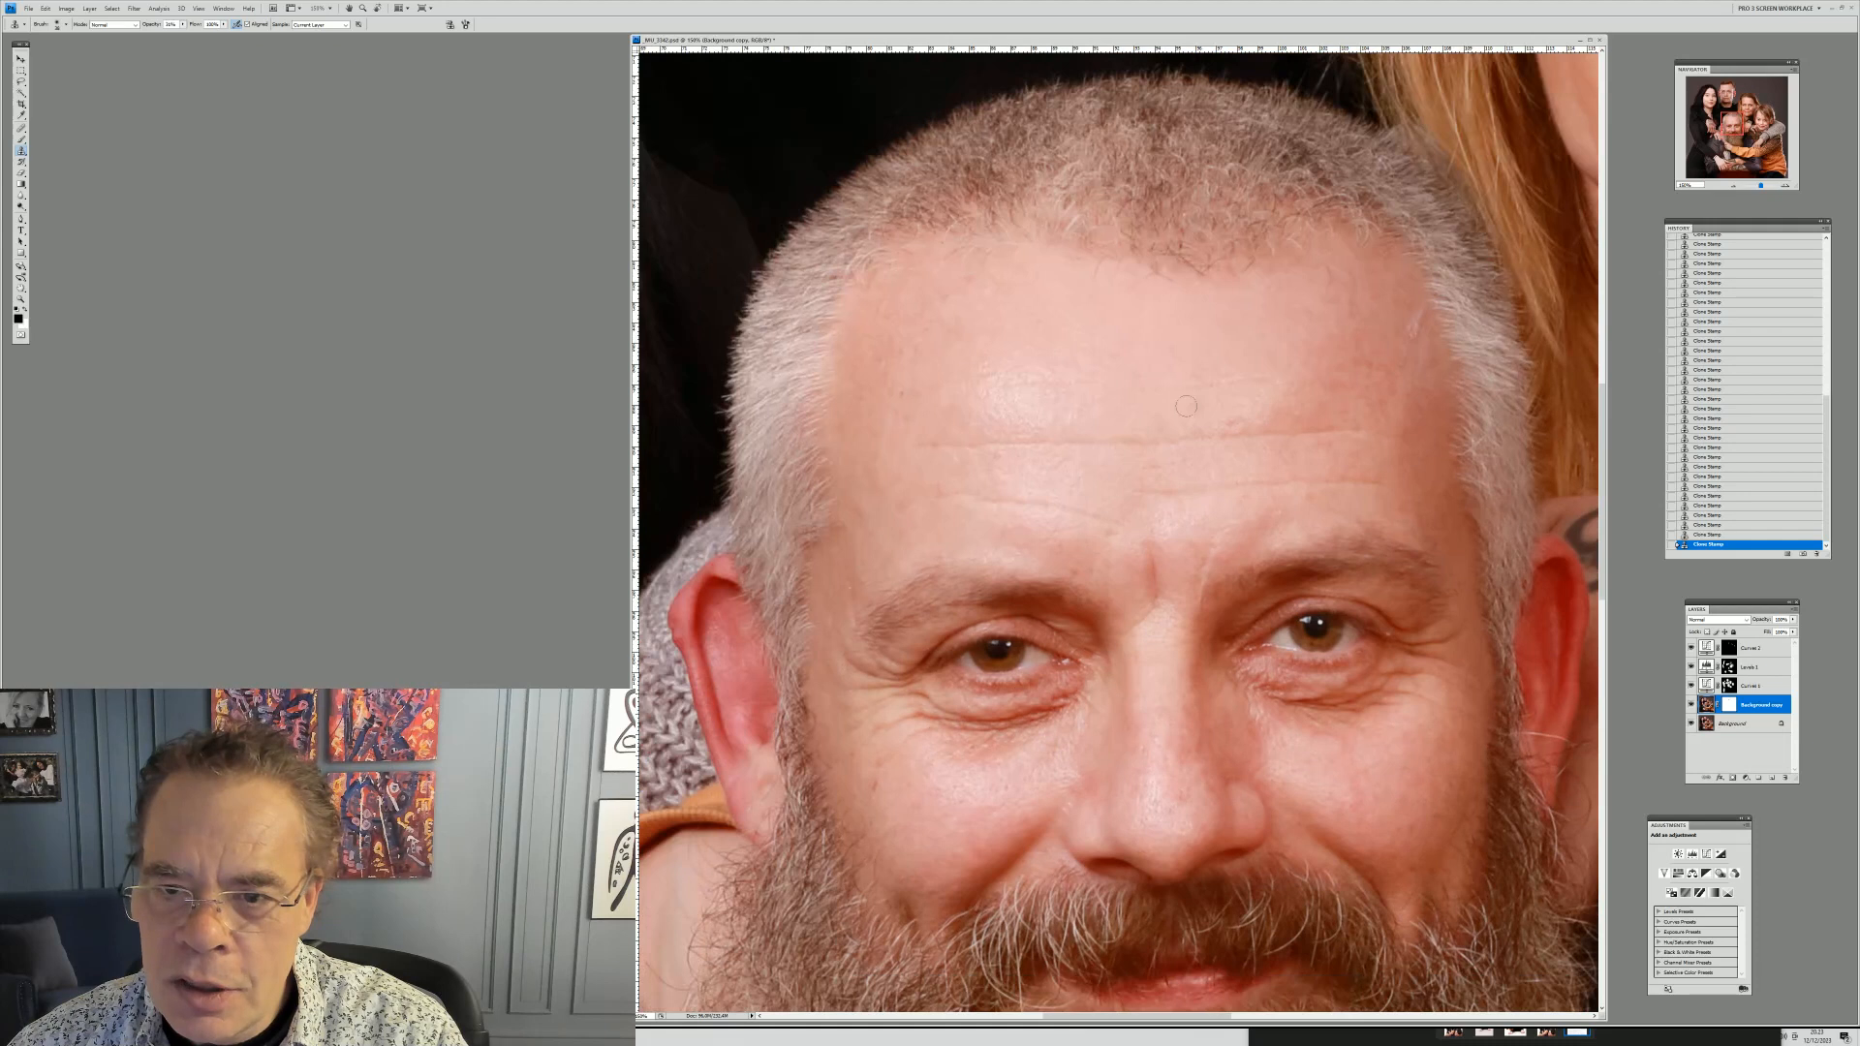
right_click(1024, 410)
left_click(1072, 423)
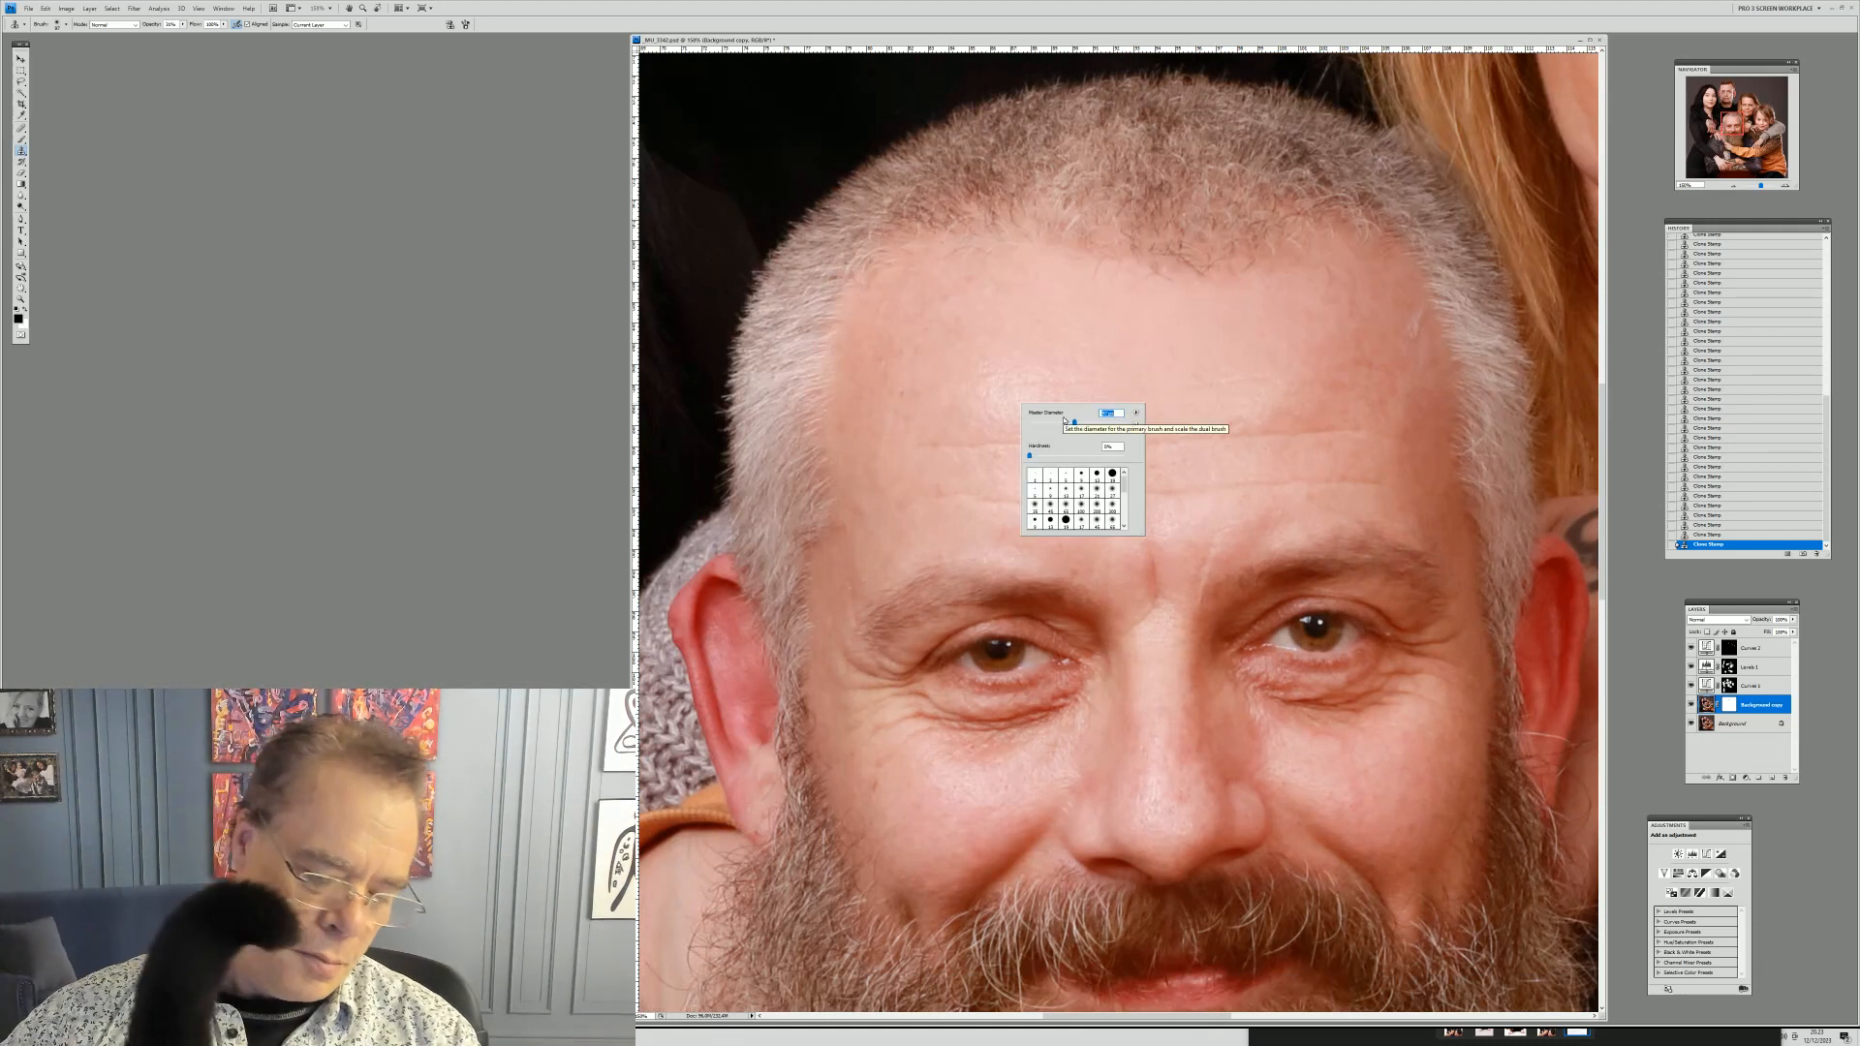
left_click(1089, 355, "alt")
right_click(1129, 377)
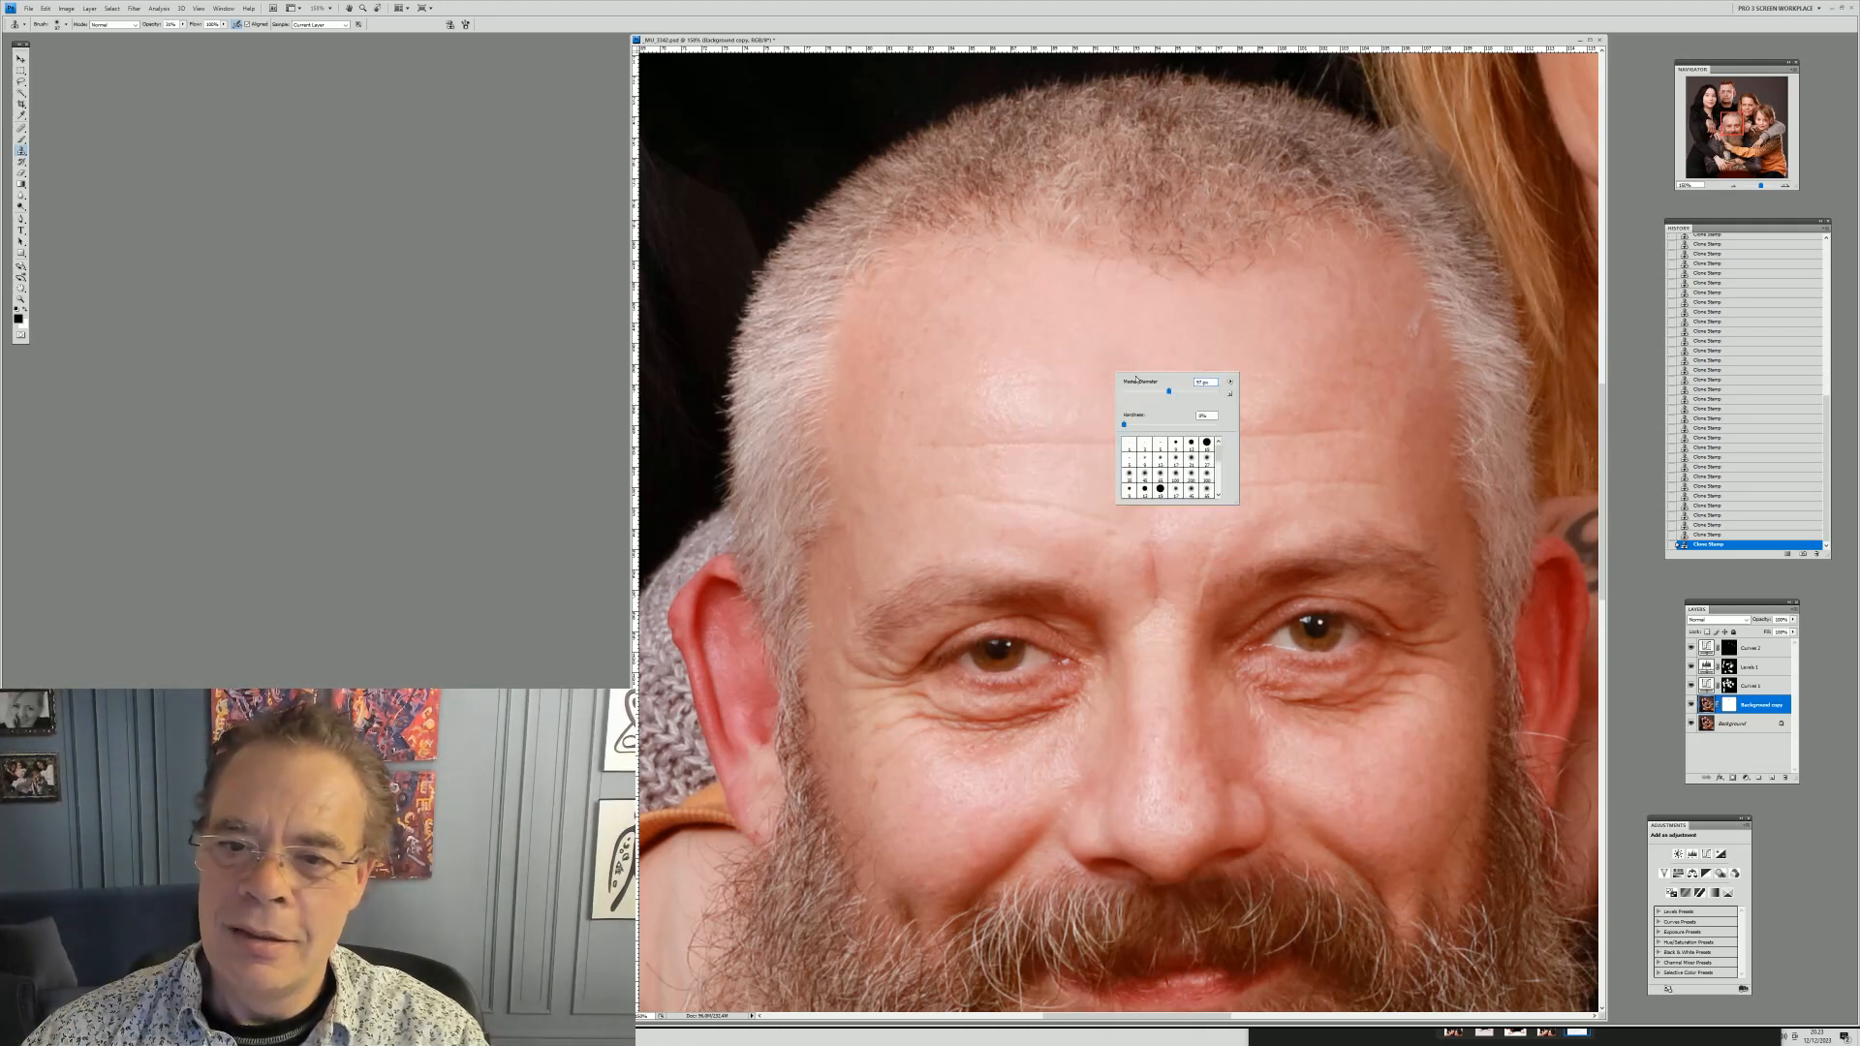
left_click(1091, 355, "alt")
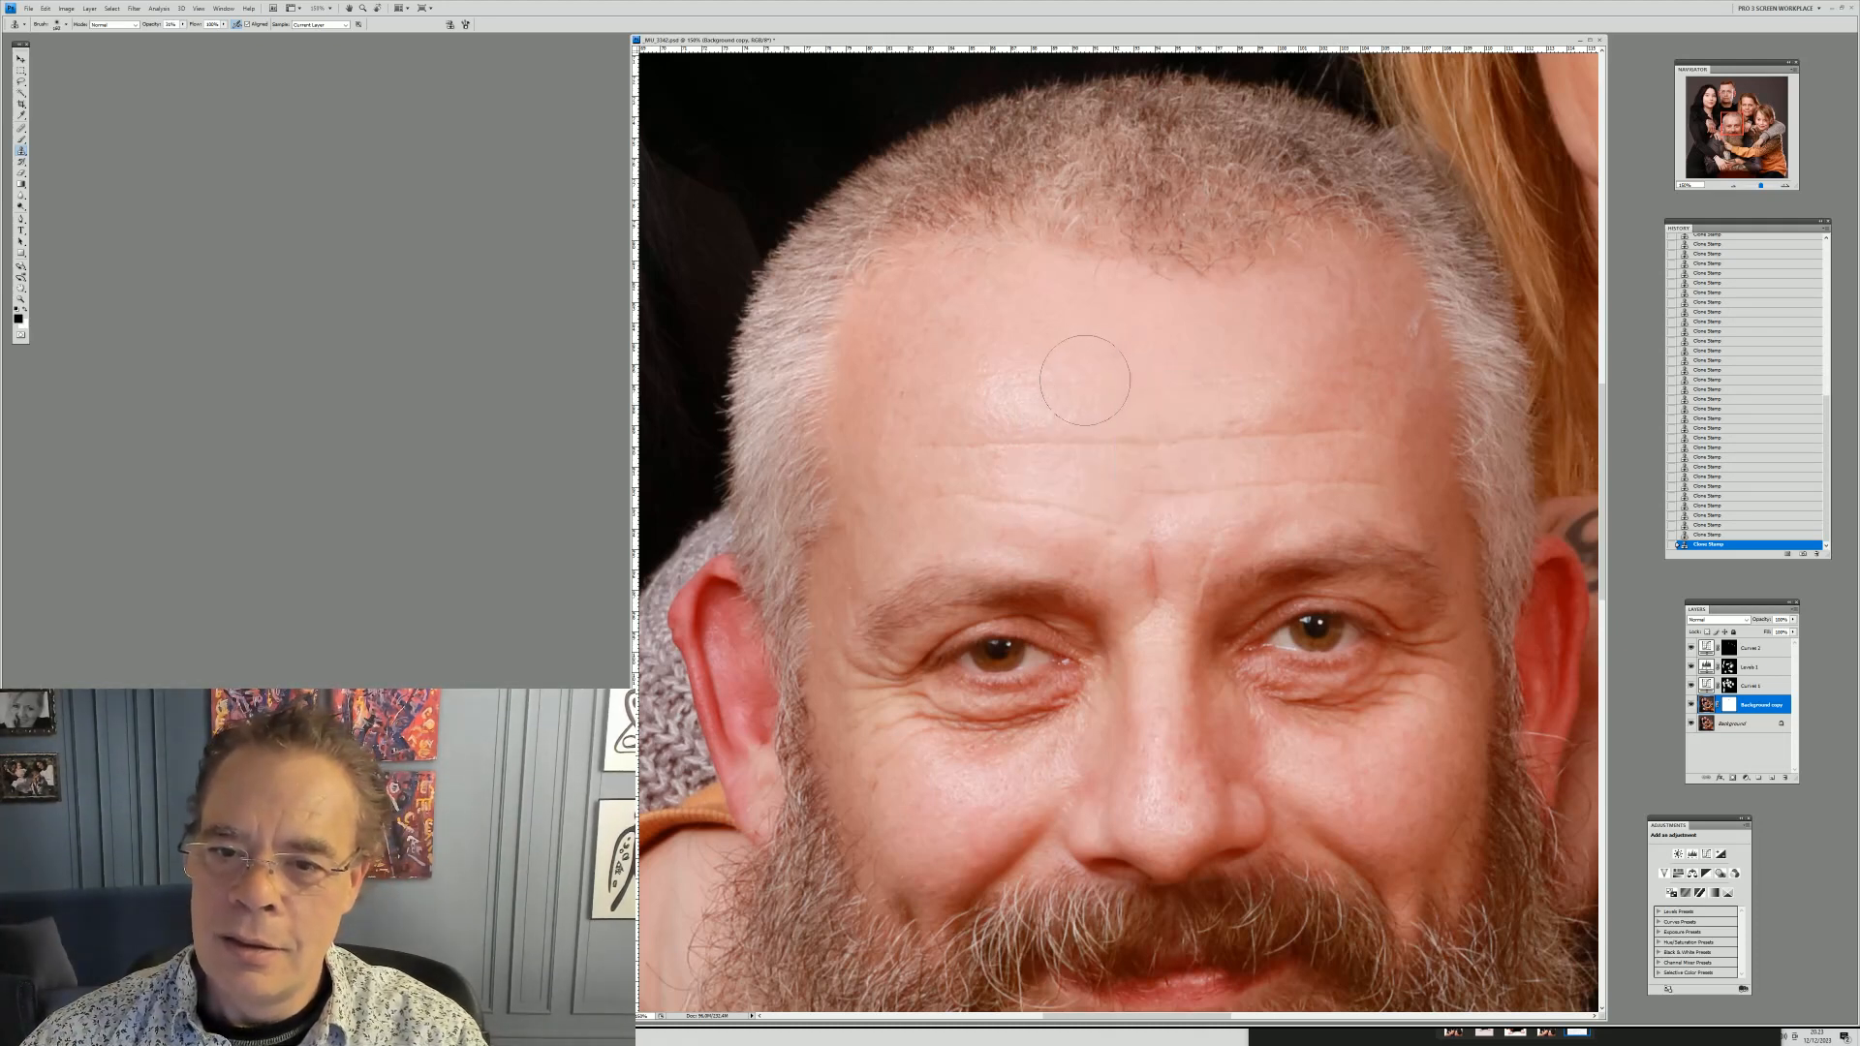
left_click_drag(1022, 393, 995, 354)
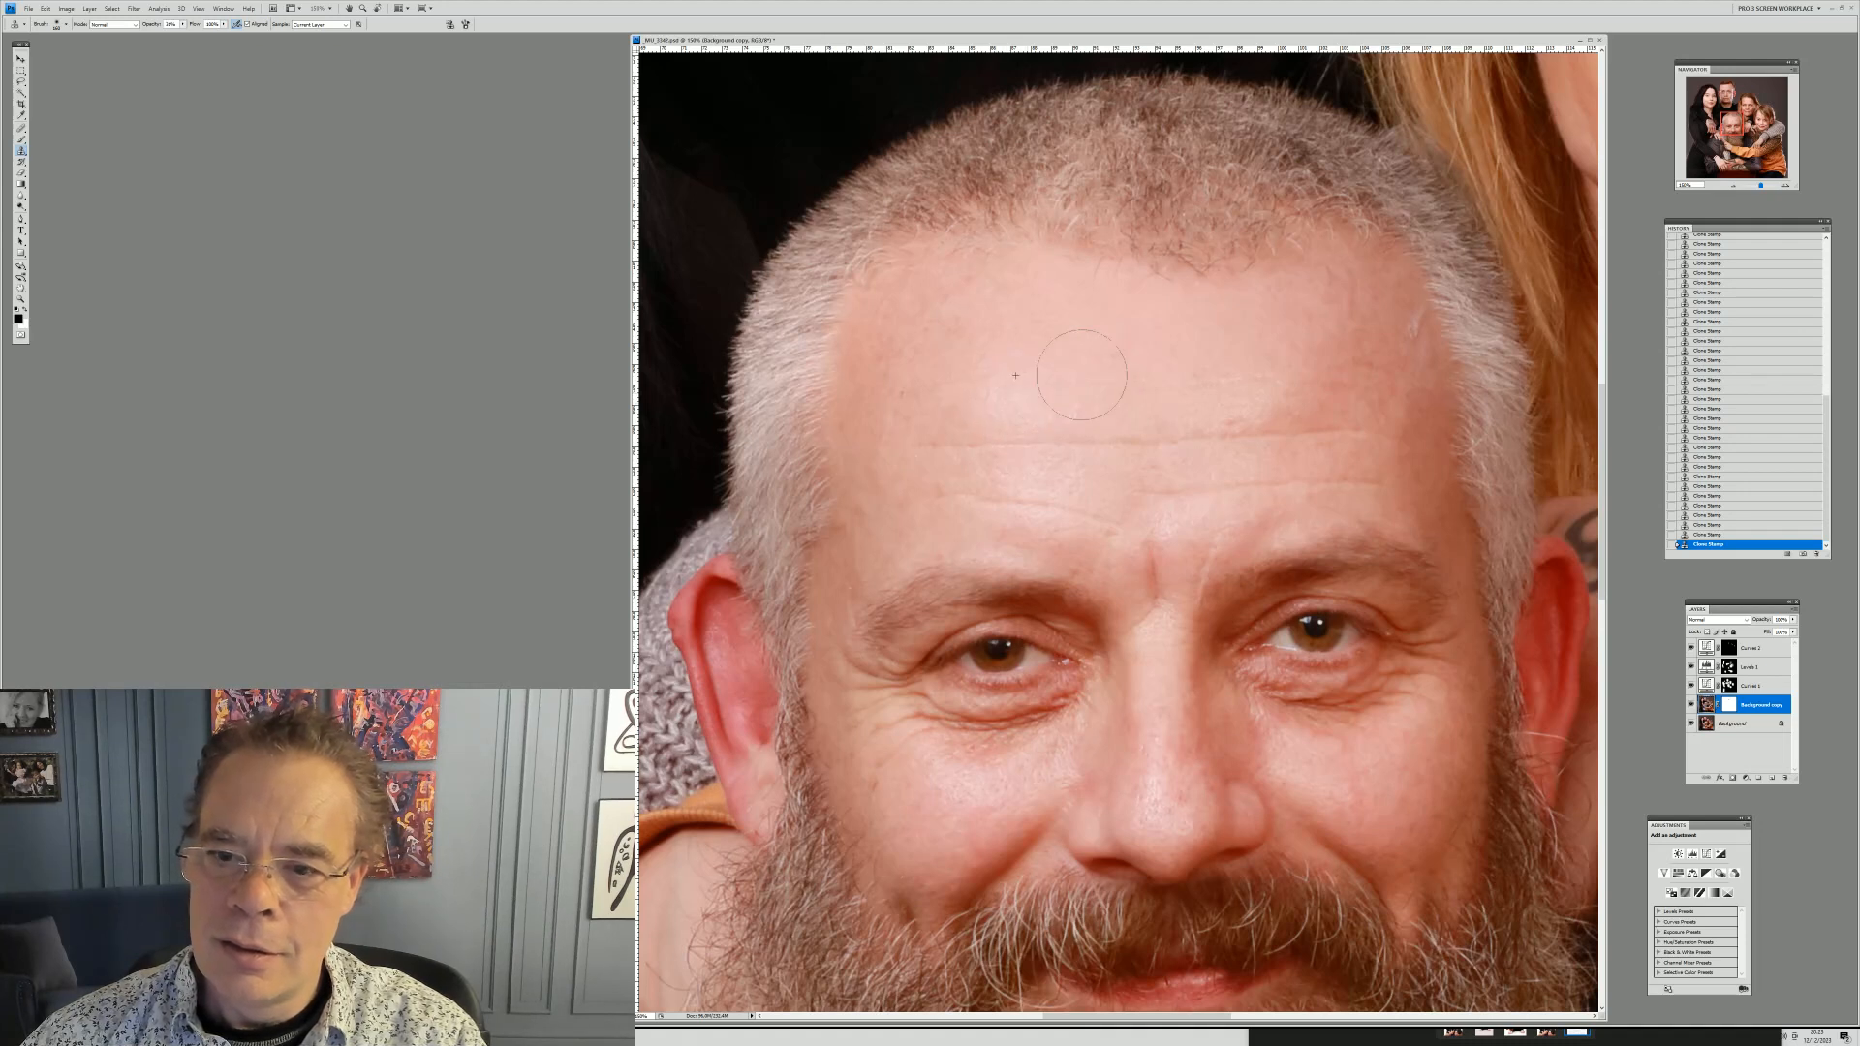
left_click(1193, 454, "alt")
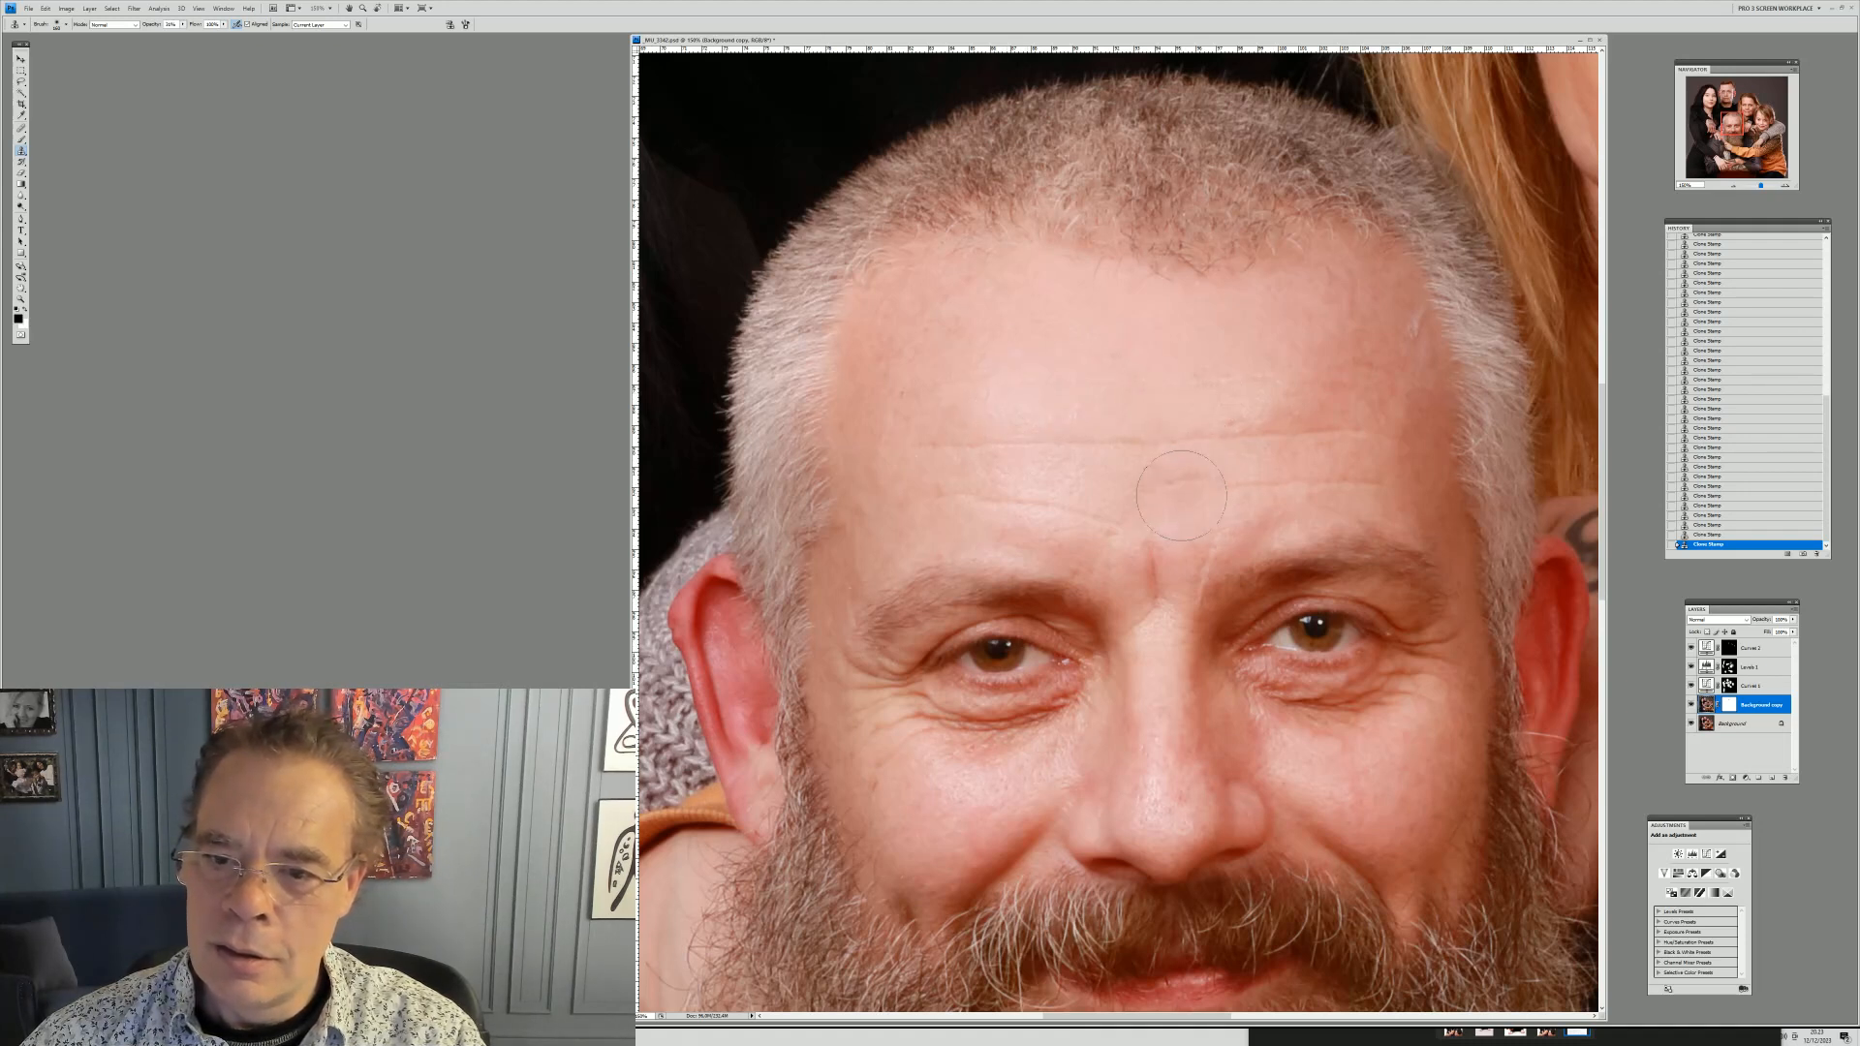
left_click(1180, 498)
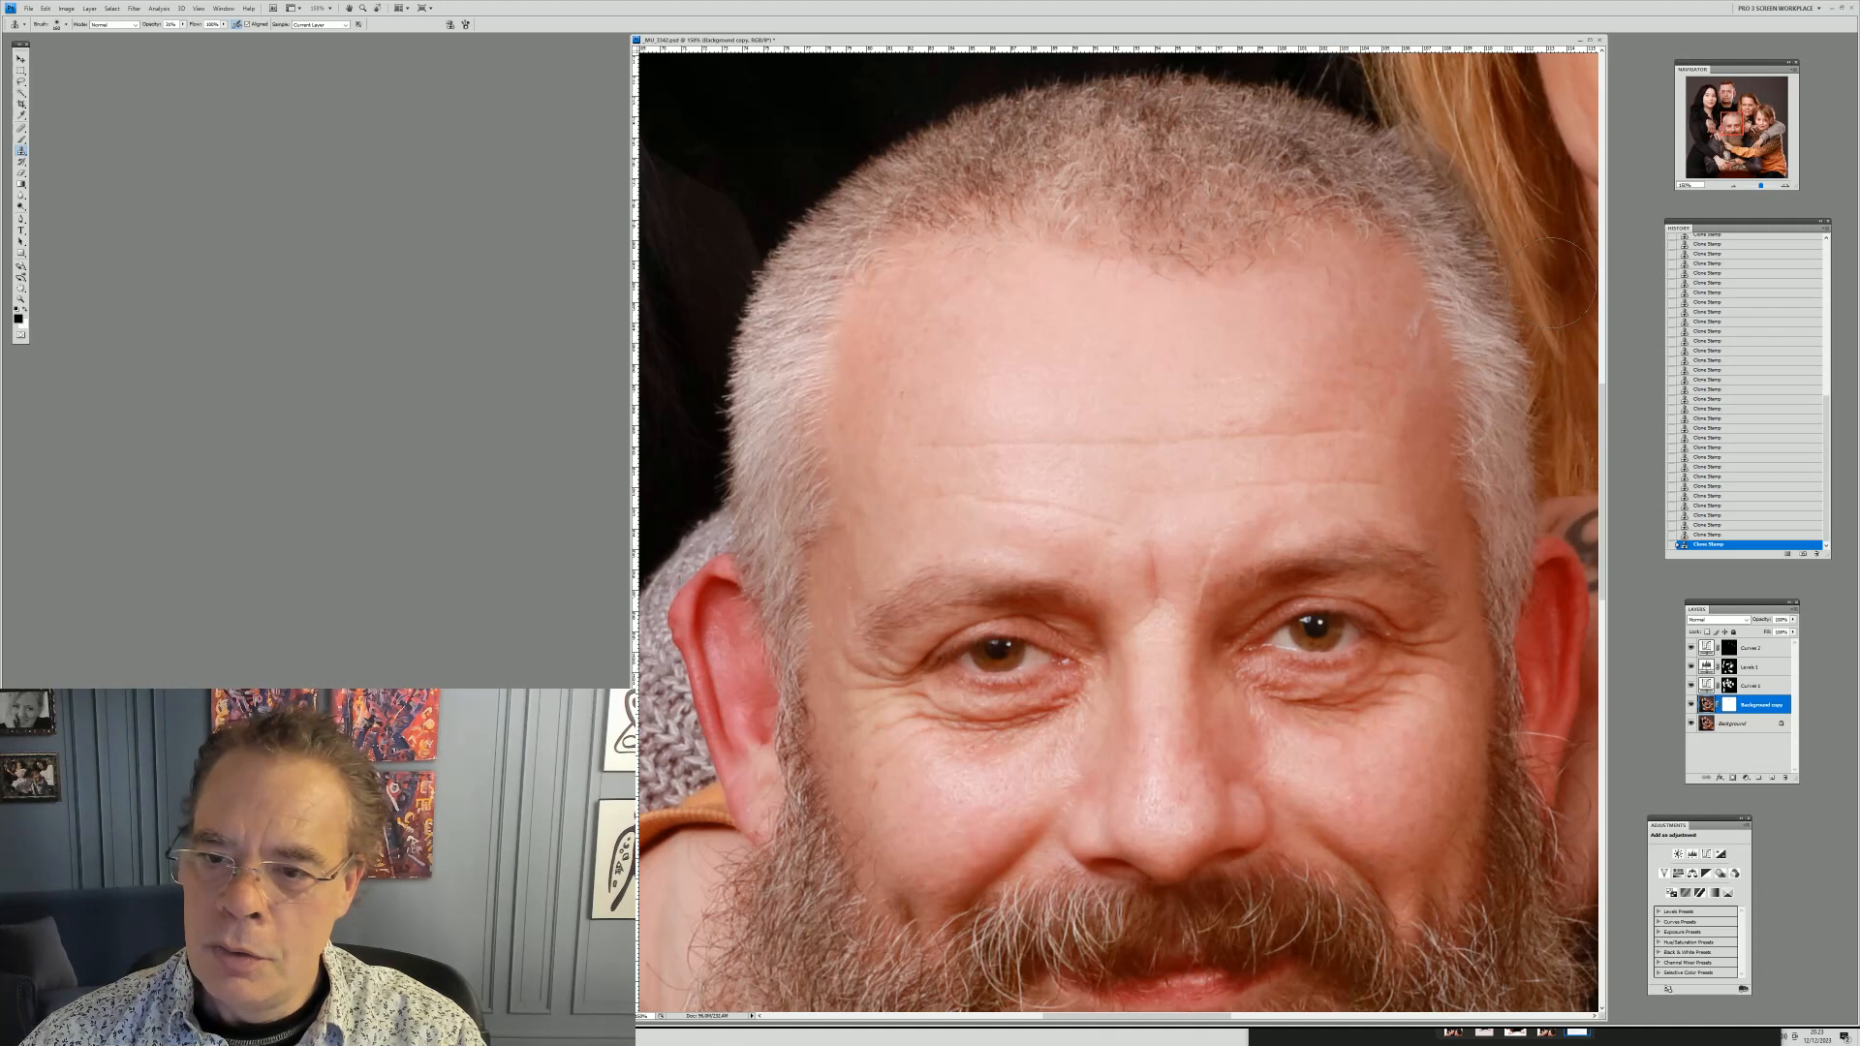
Clone out the remaining marks across the middle of his forehead above the brows
right_click(1416, 334)
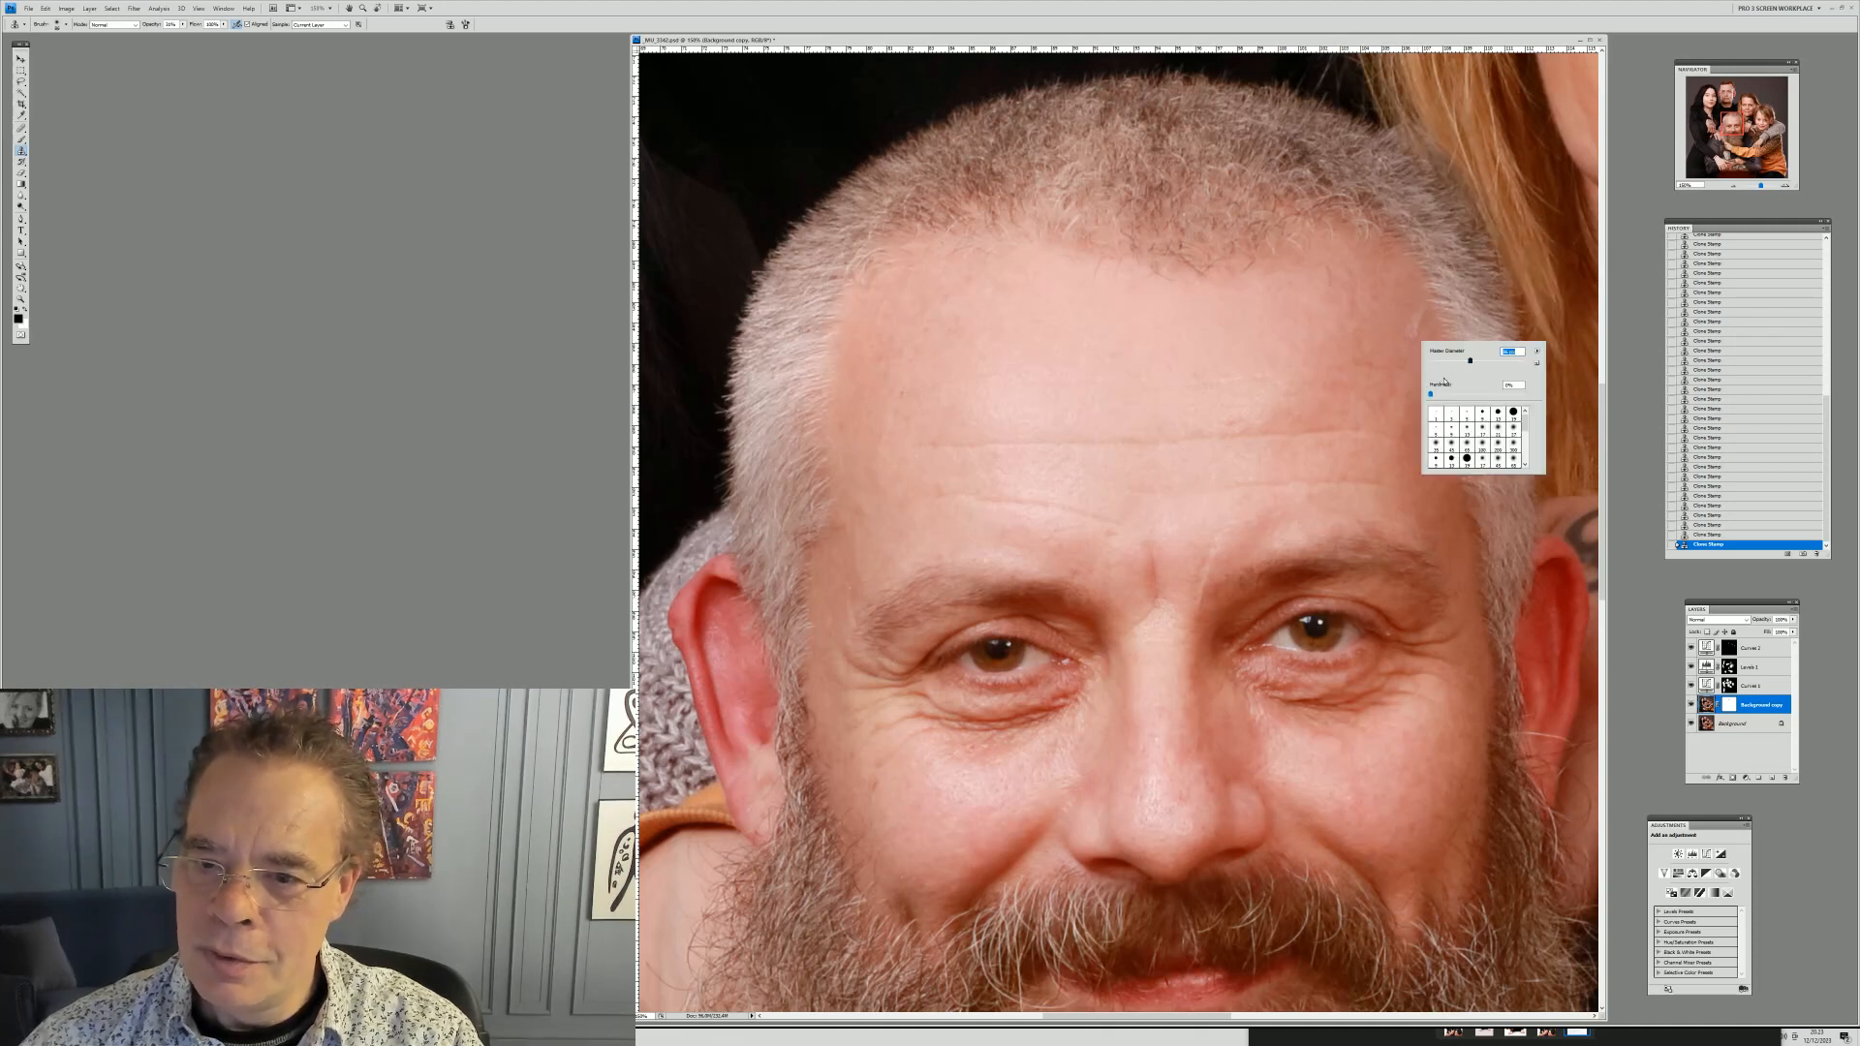
left_click(1124, 472, "alt")
left_click(1086, 472)
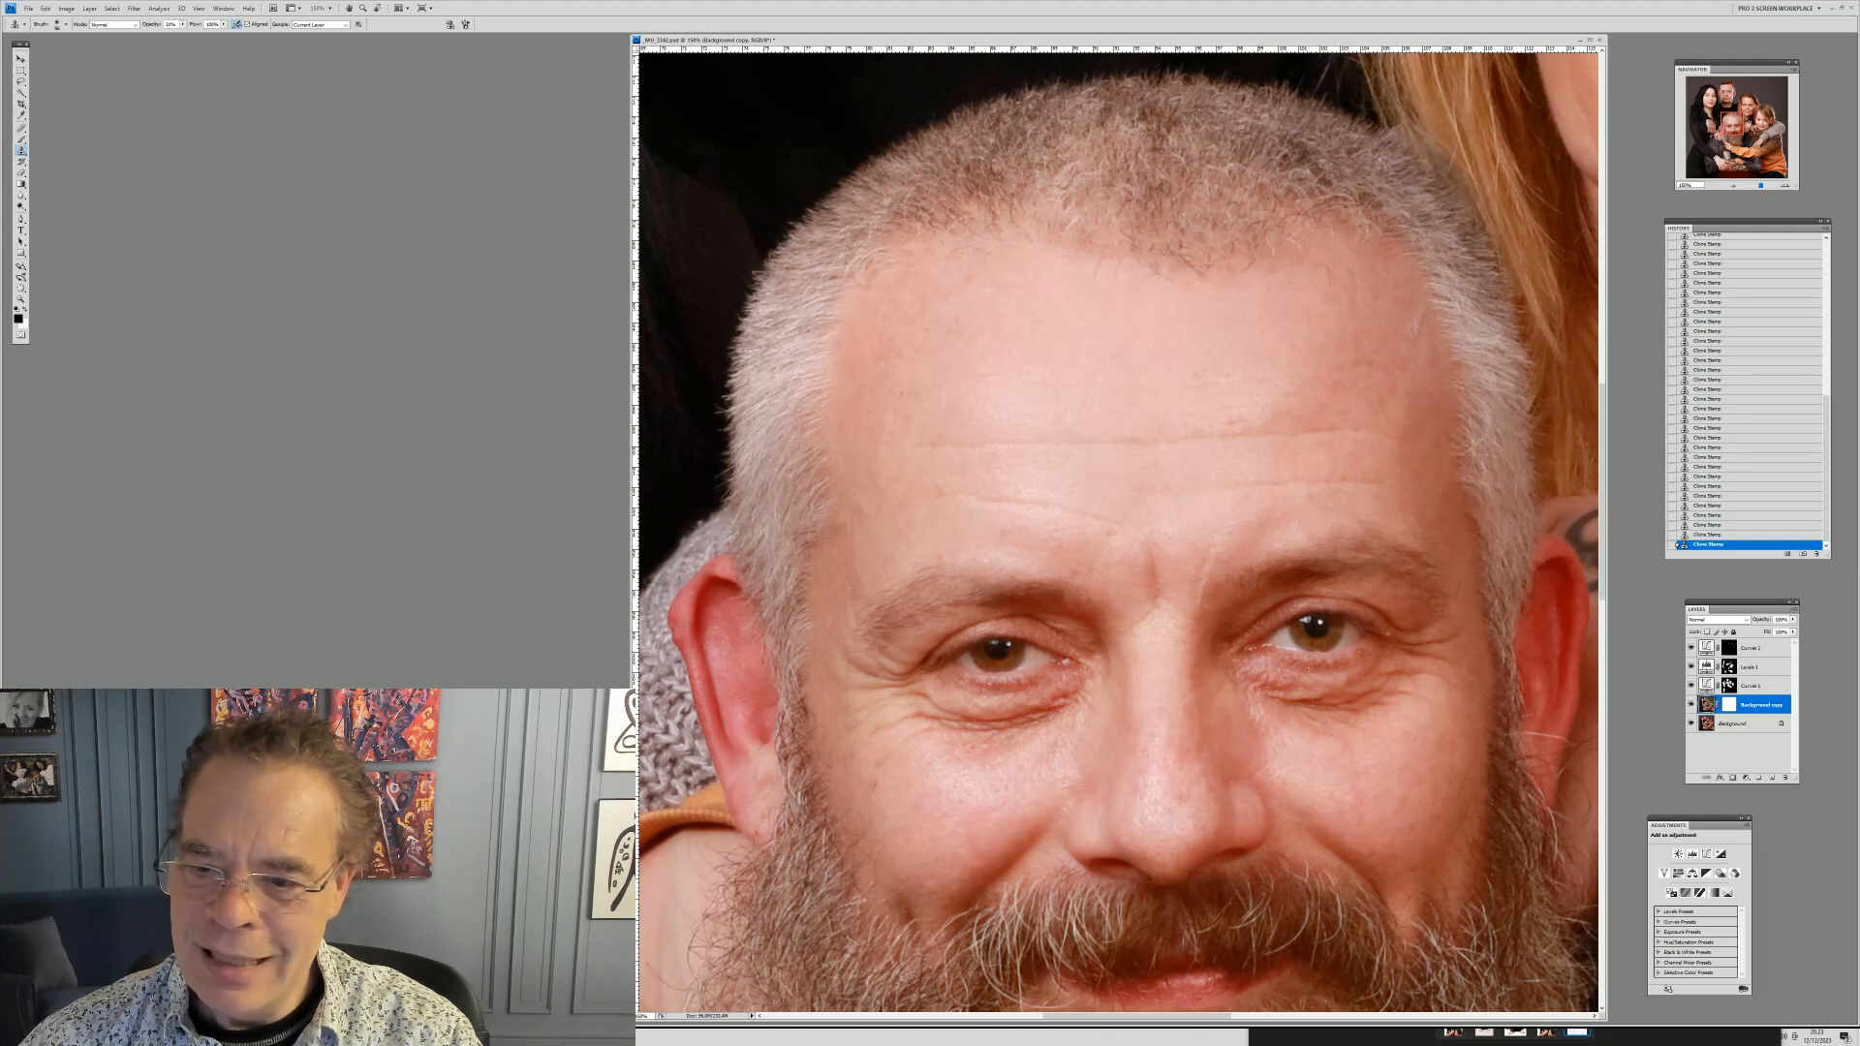
left_click(1213, 357, "alt")
left_click_drag(1264, 385, 1237, 422)
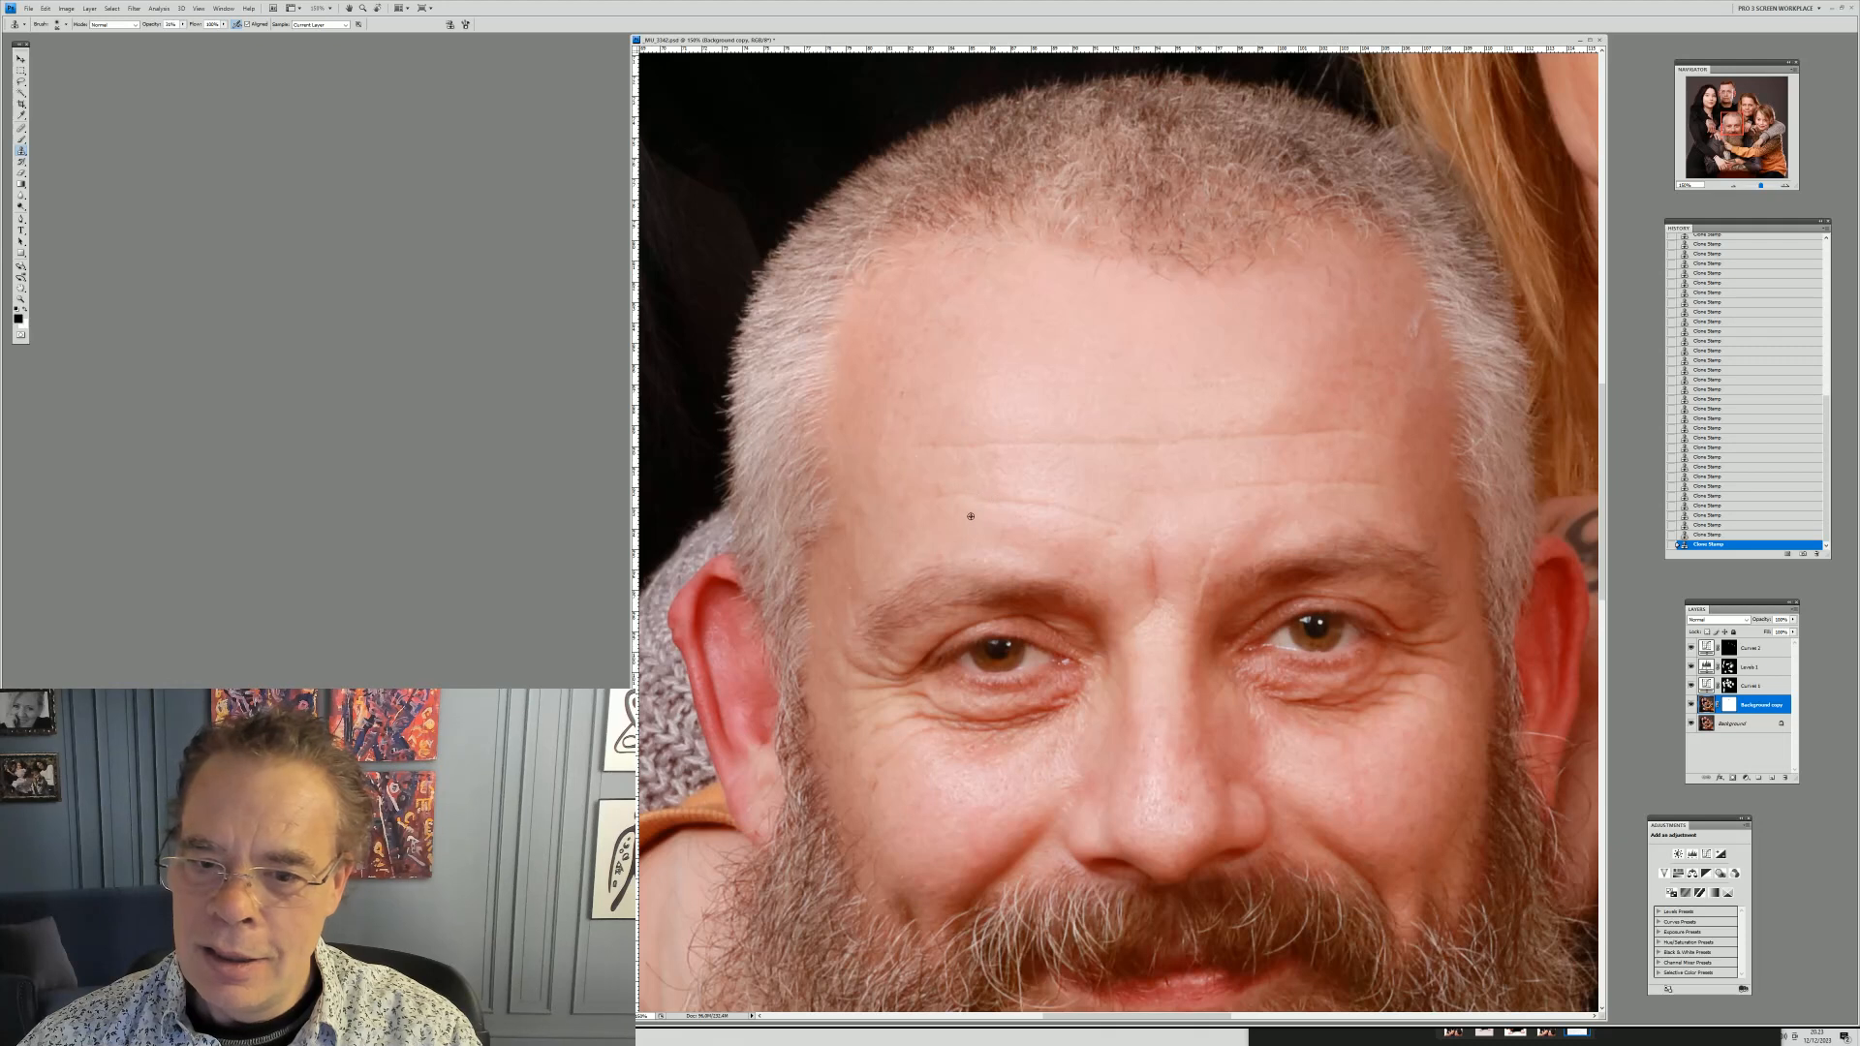
Clone over the spots and creases on his cheek under the eye on the image's left
left_click_drag(1001, 793, 1069, 747)
left_click(1042, 780, "alt")
left_click(1160, 713, "alt")
left_click_drag(1153, 806, 1173, 819)
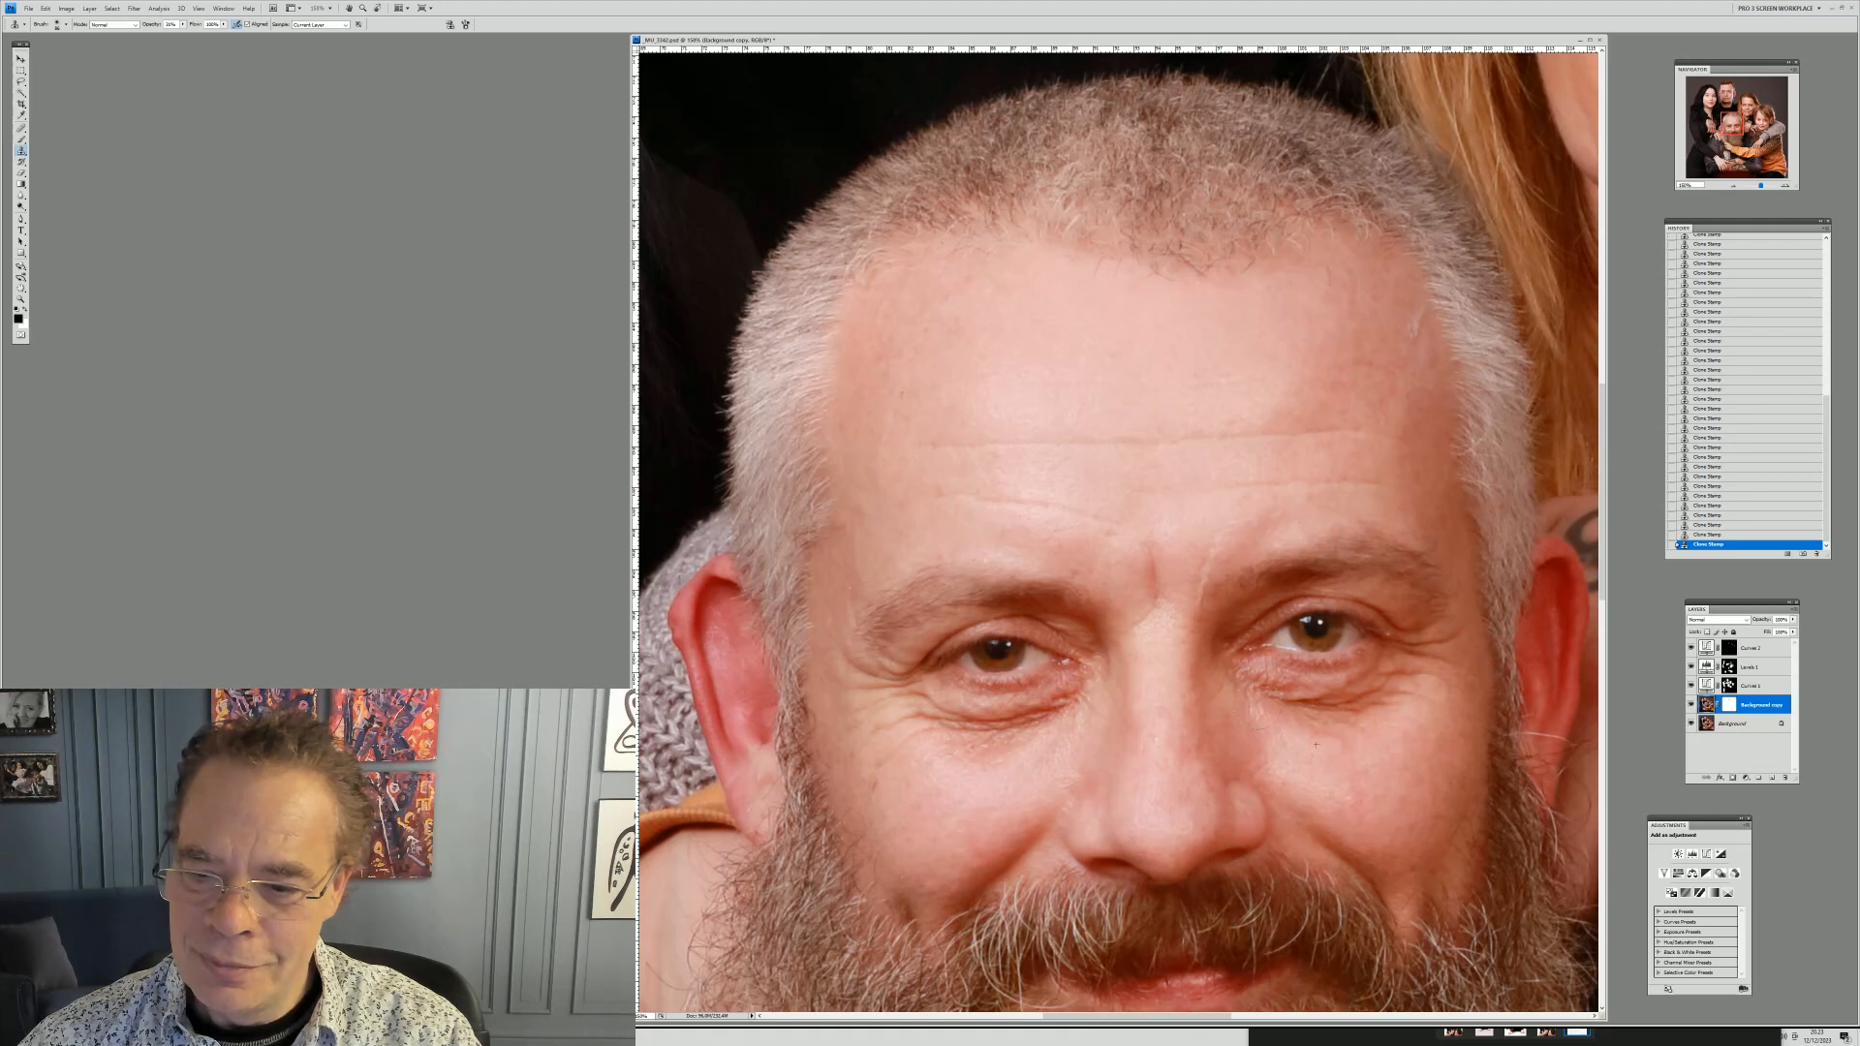
Resize the brush and clone out the mole under his other eye and the spot beside his nose
right_click(1420, 661)
left_click_drag(1469, 677, 1483, 677)
left_click(1386, 739, "alt")
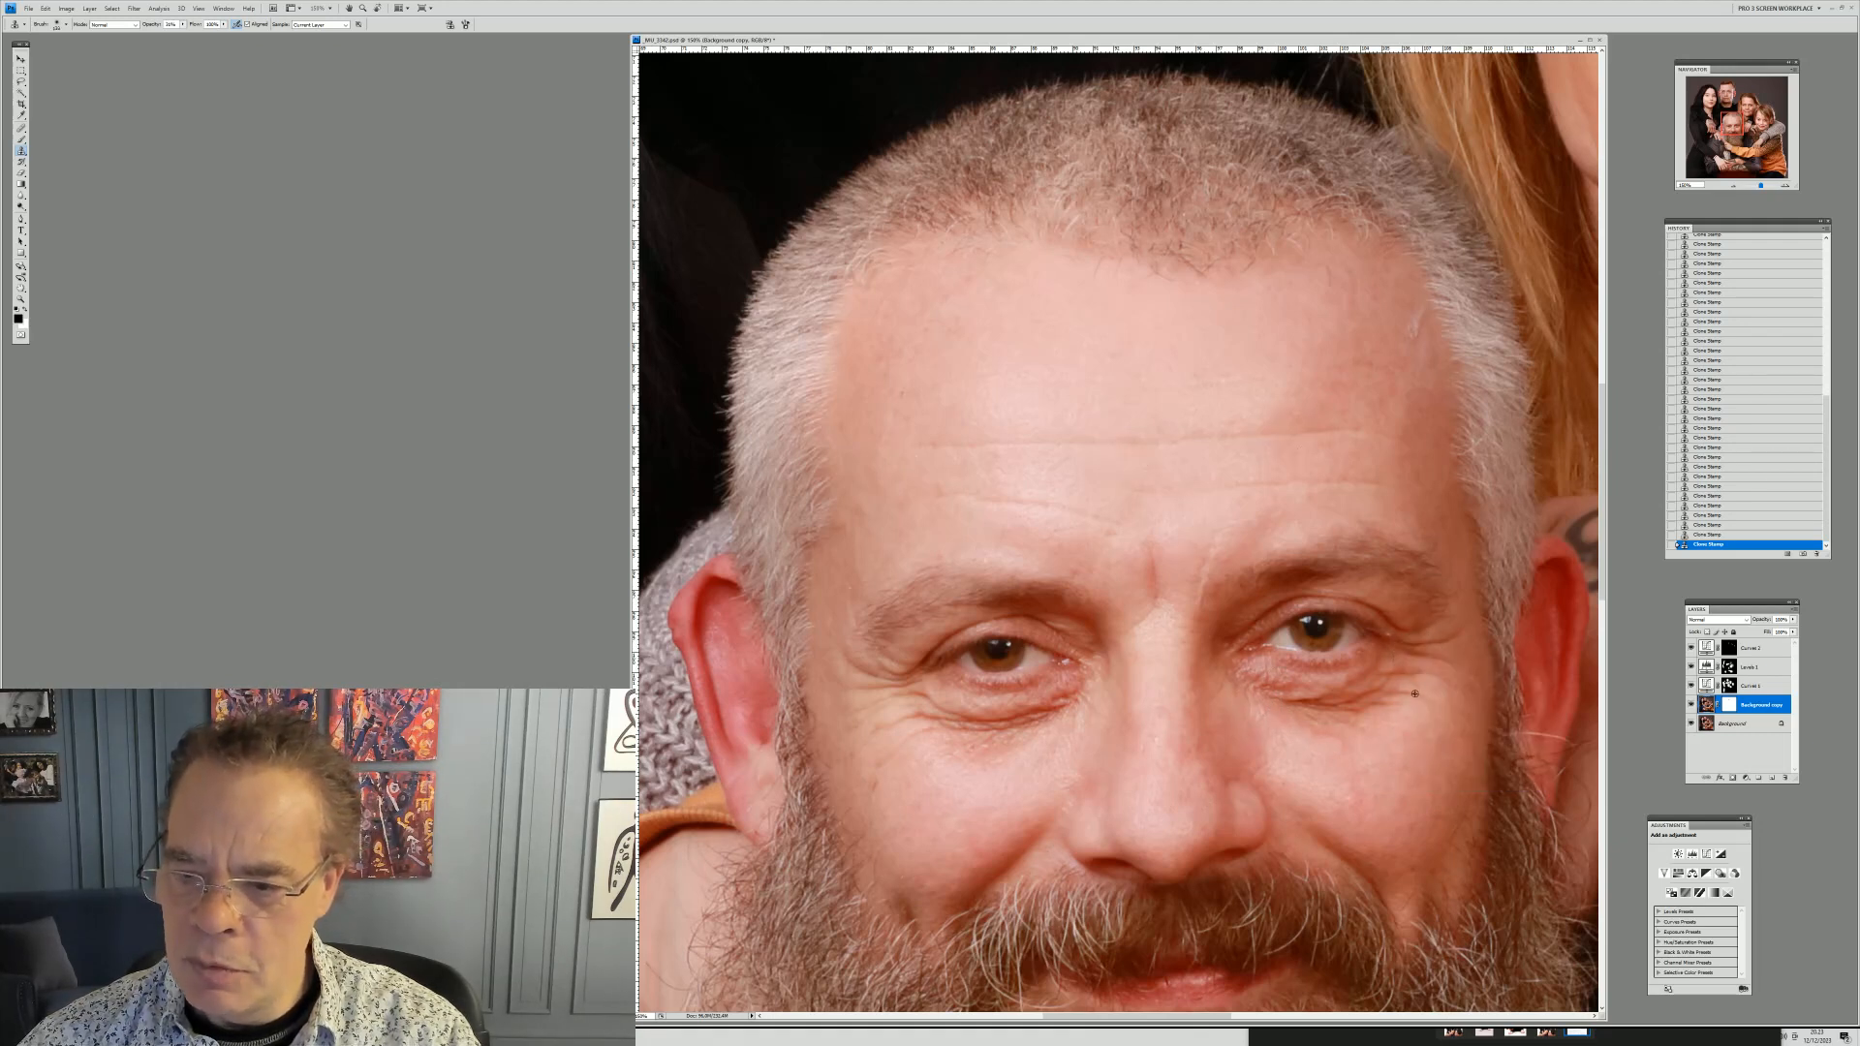
right_click(1409, 728)
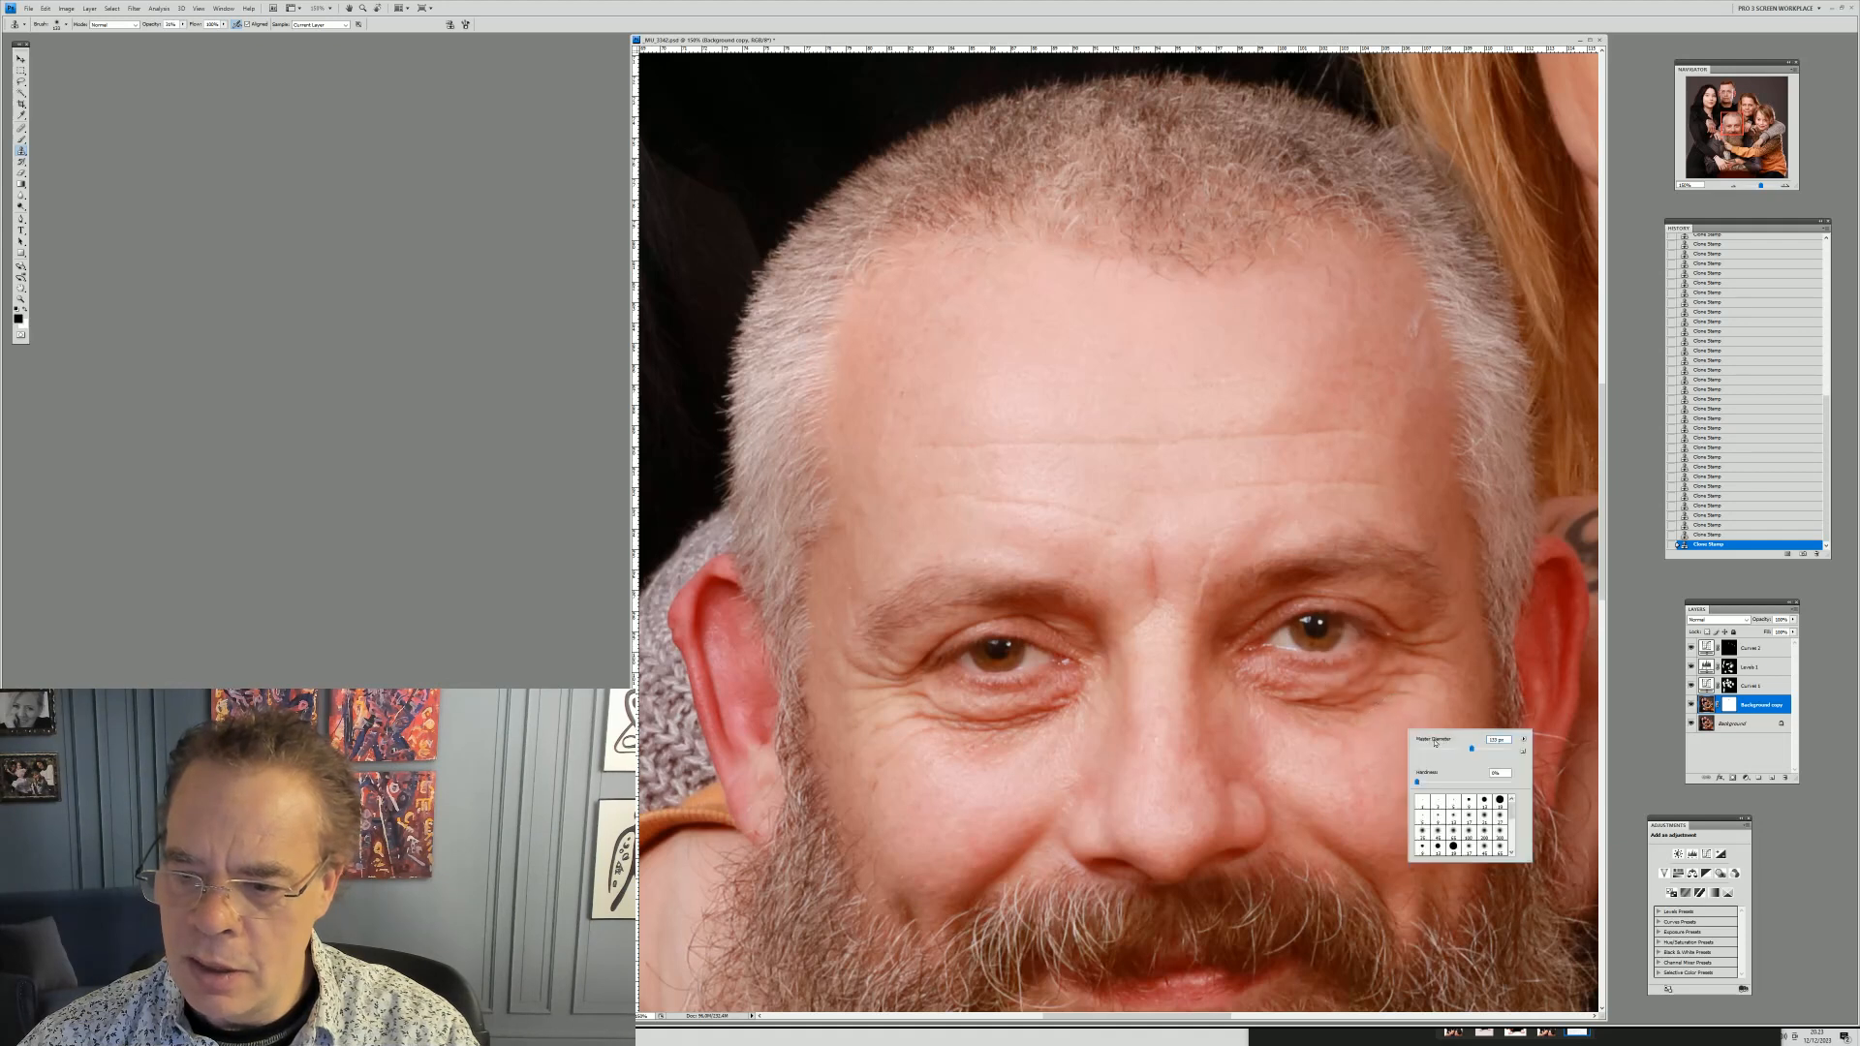
left_click(1448, 720, "alt")
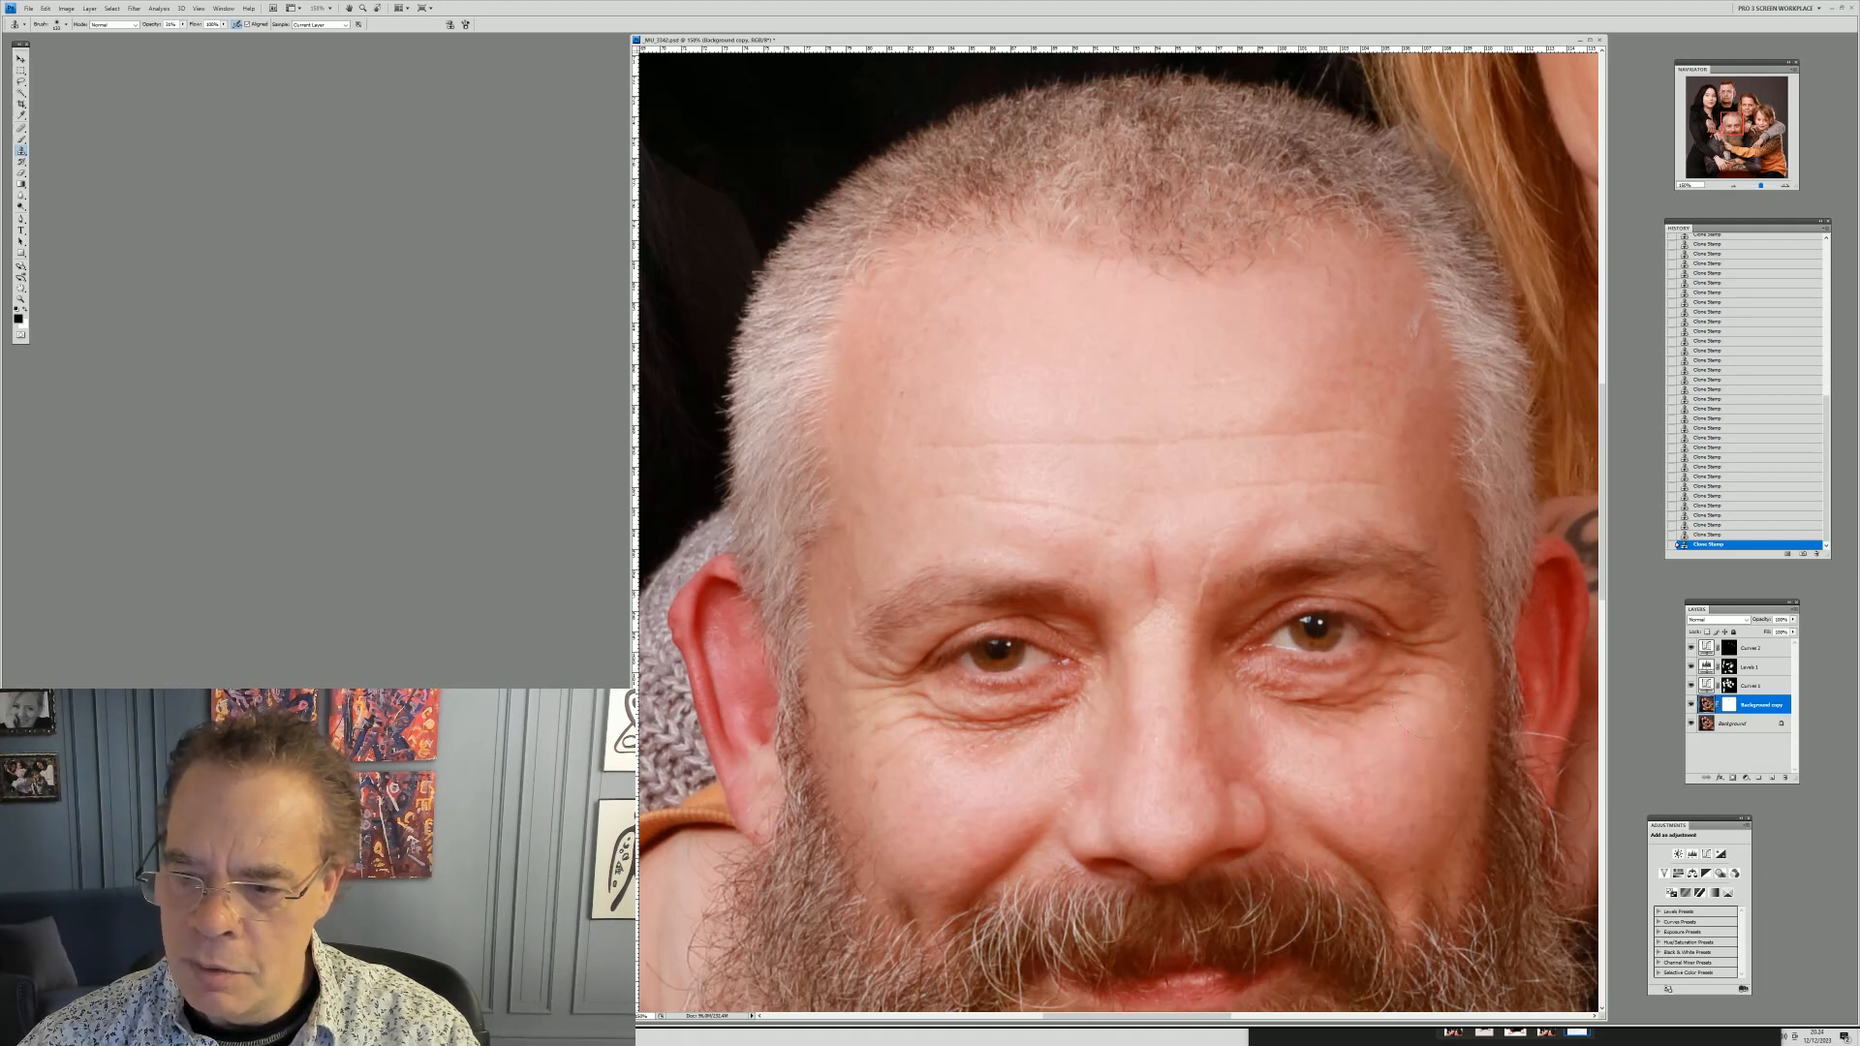
mouse_move(1405, 683)
left_mouse_down()
mouse_move(1392, 706)
mouse_move(1276, 728)
left_mouse_up()
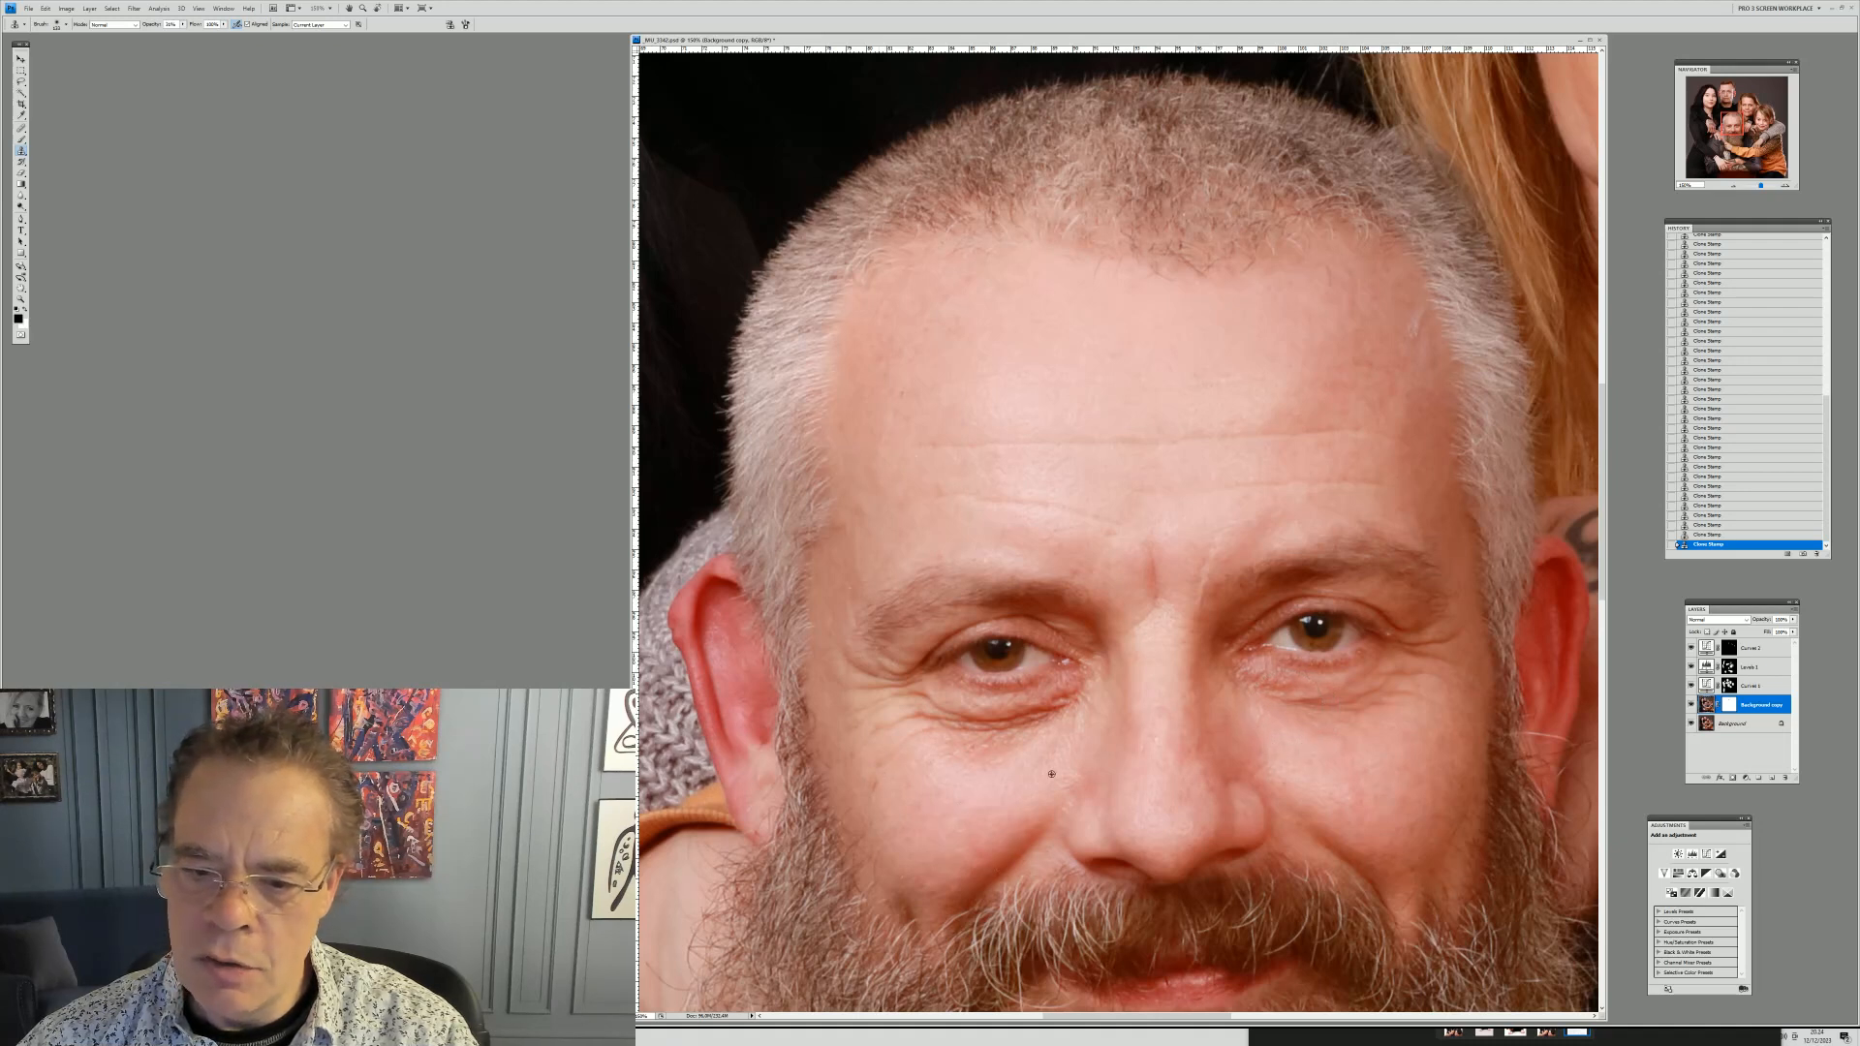
left_click(1079, 760, "alt")
left_click_drag(1070, 716, 947, 736)
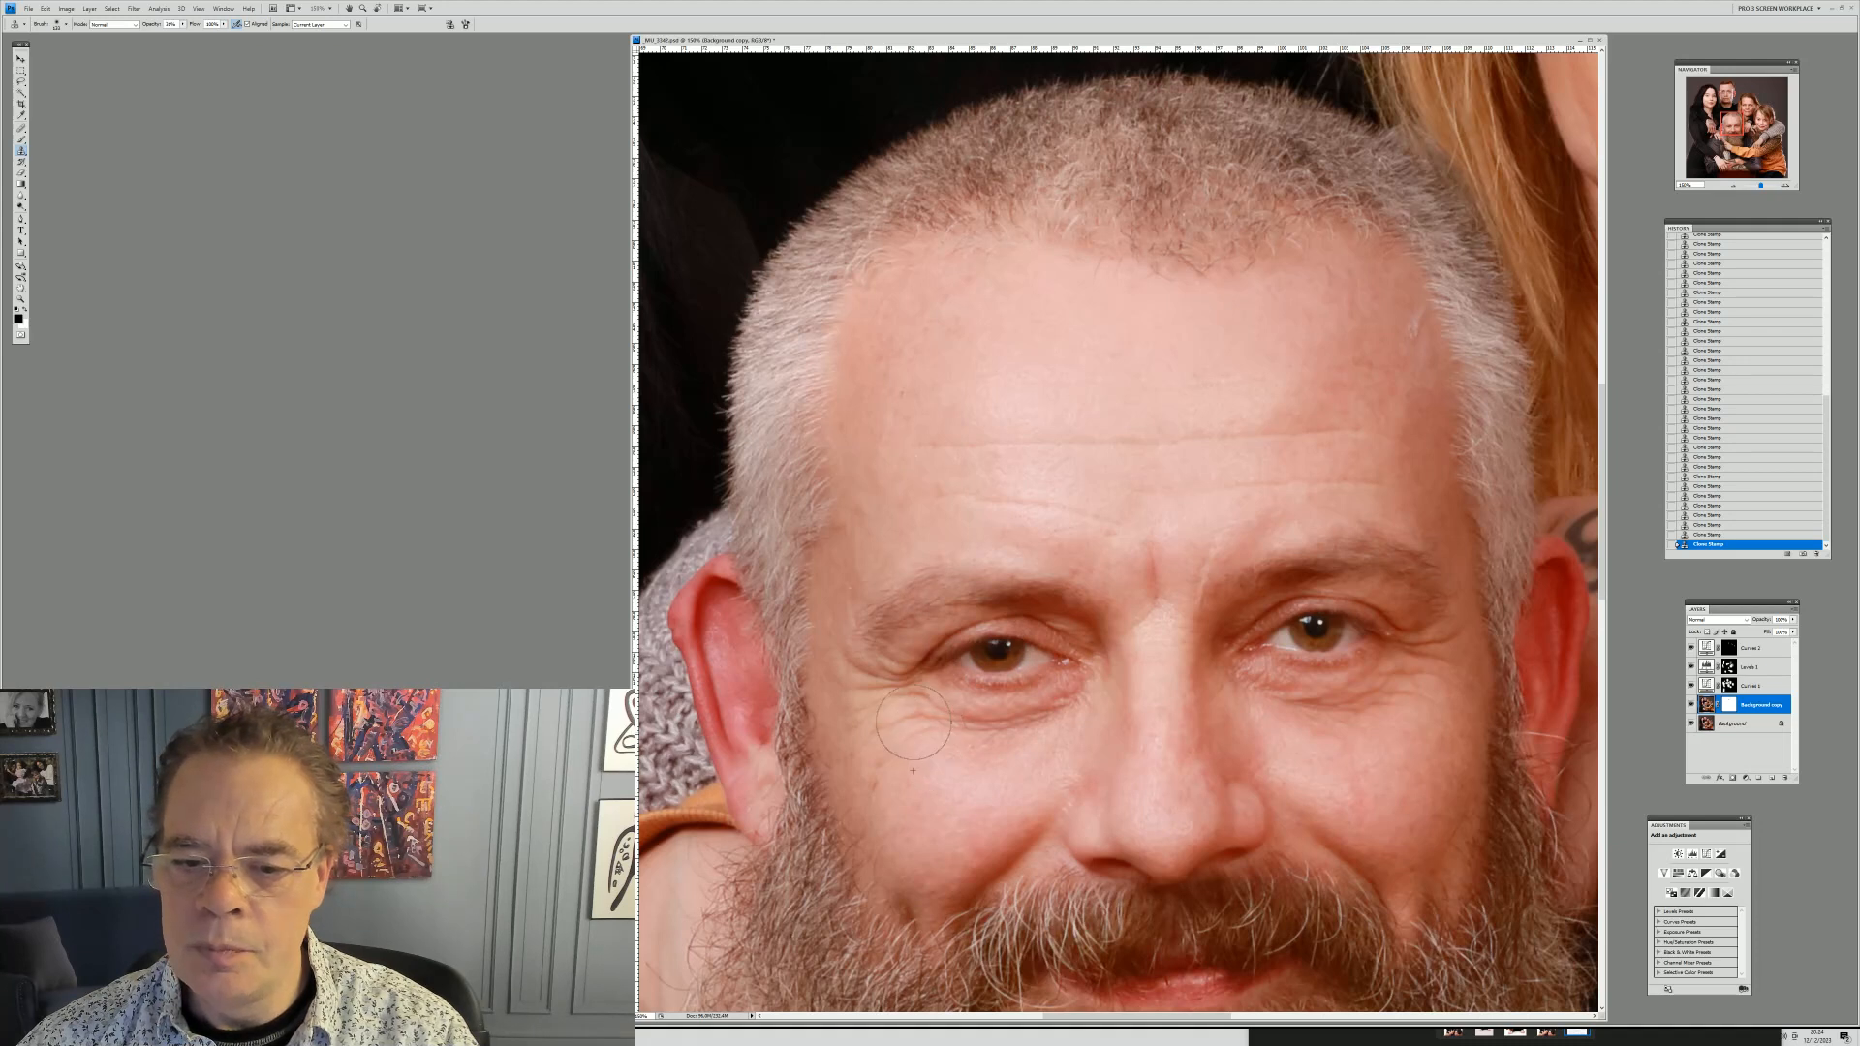
Adjust the brush, zoom in on his temple at the hairline and clone out the pale mark there
right_click(1516, 614)
left_click(1529, 623)
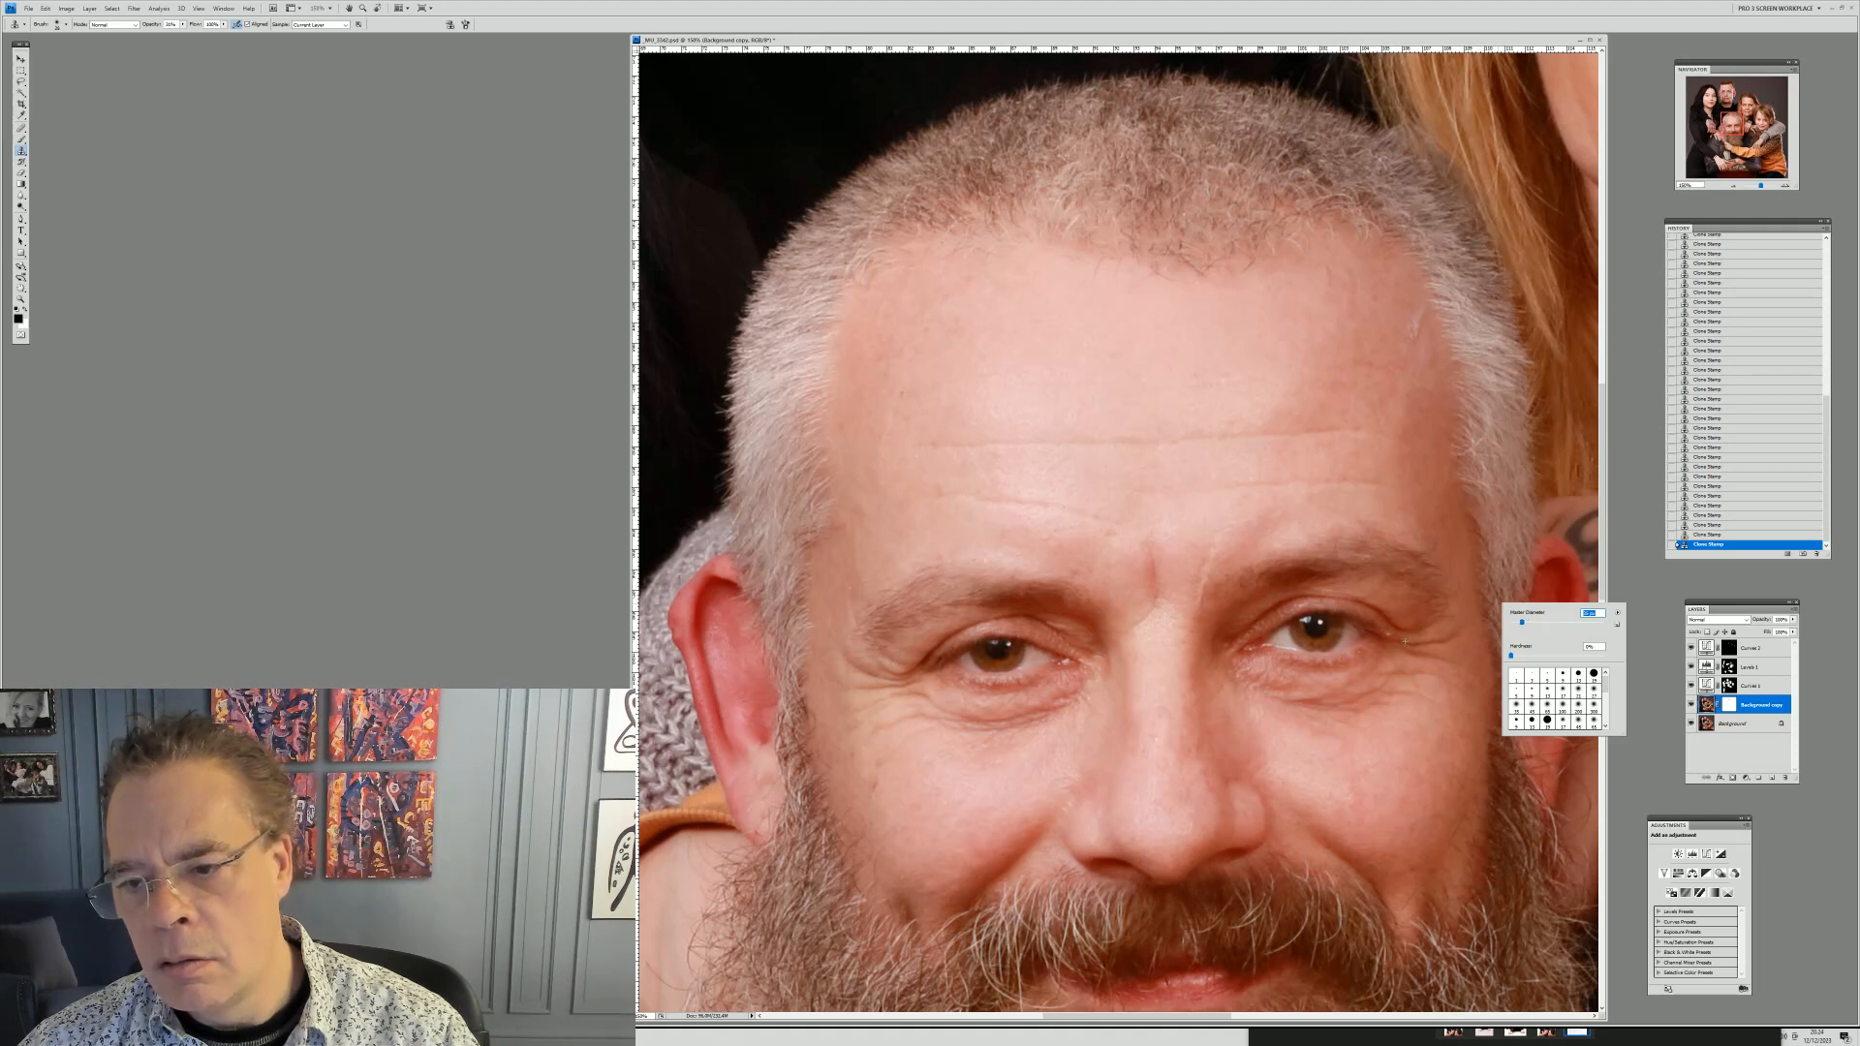
left_click(1378, 623, "alt")
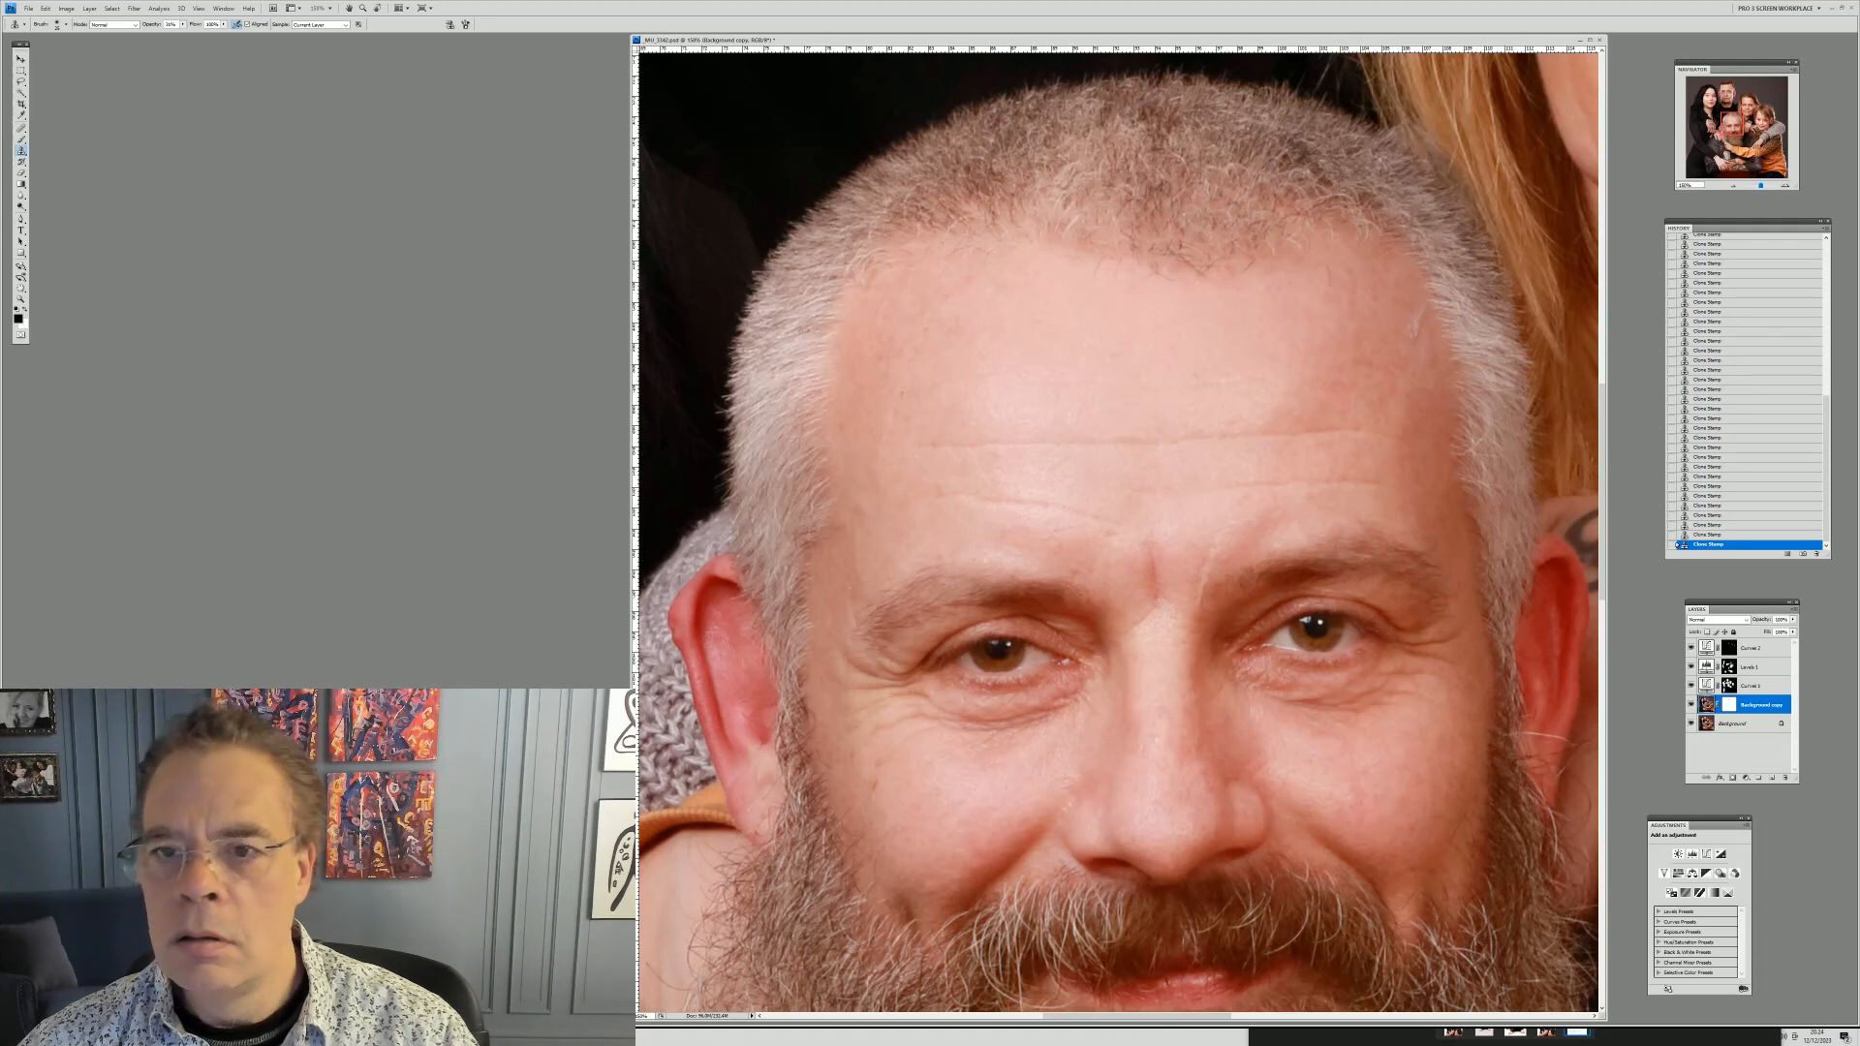
right_click(1336, 351)
key("Return")
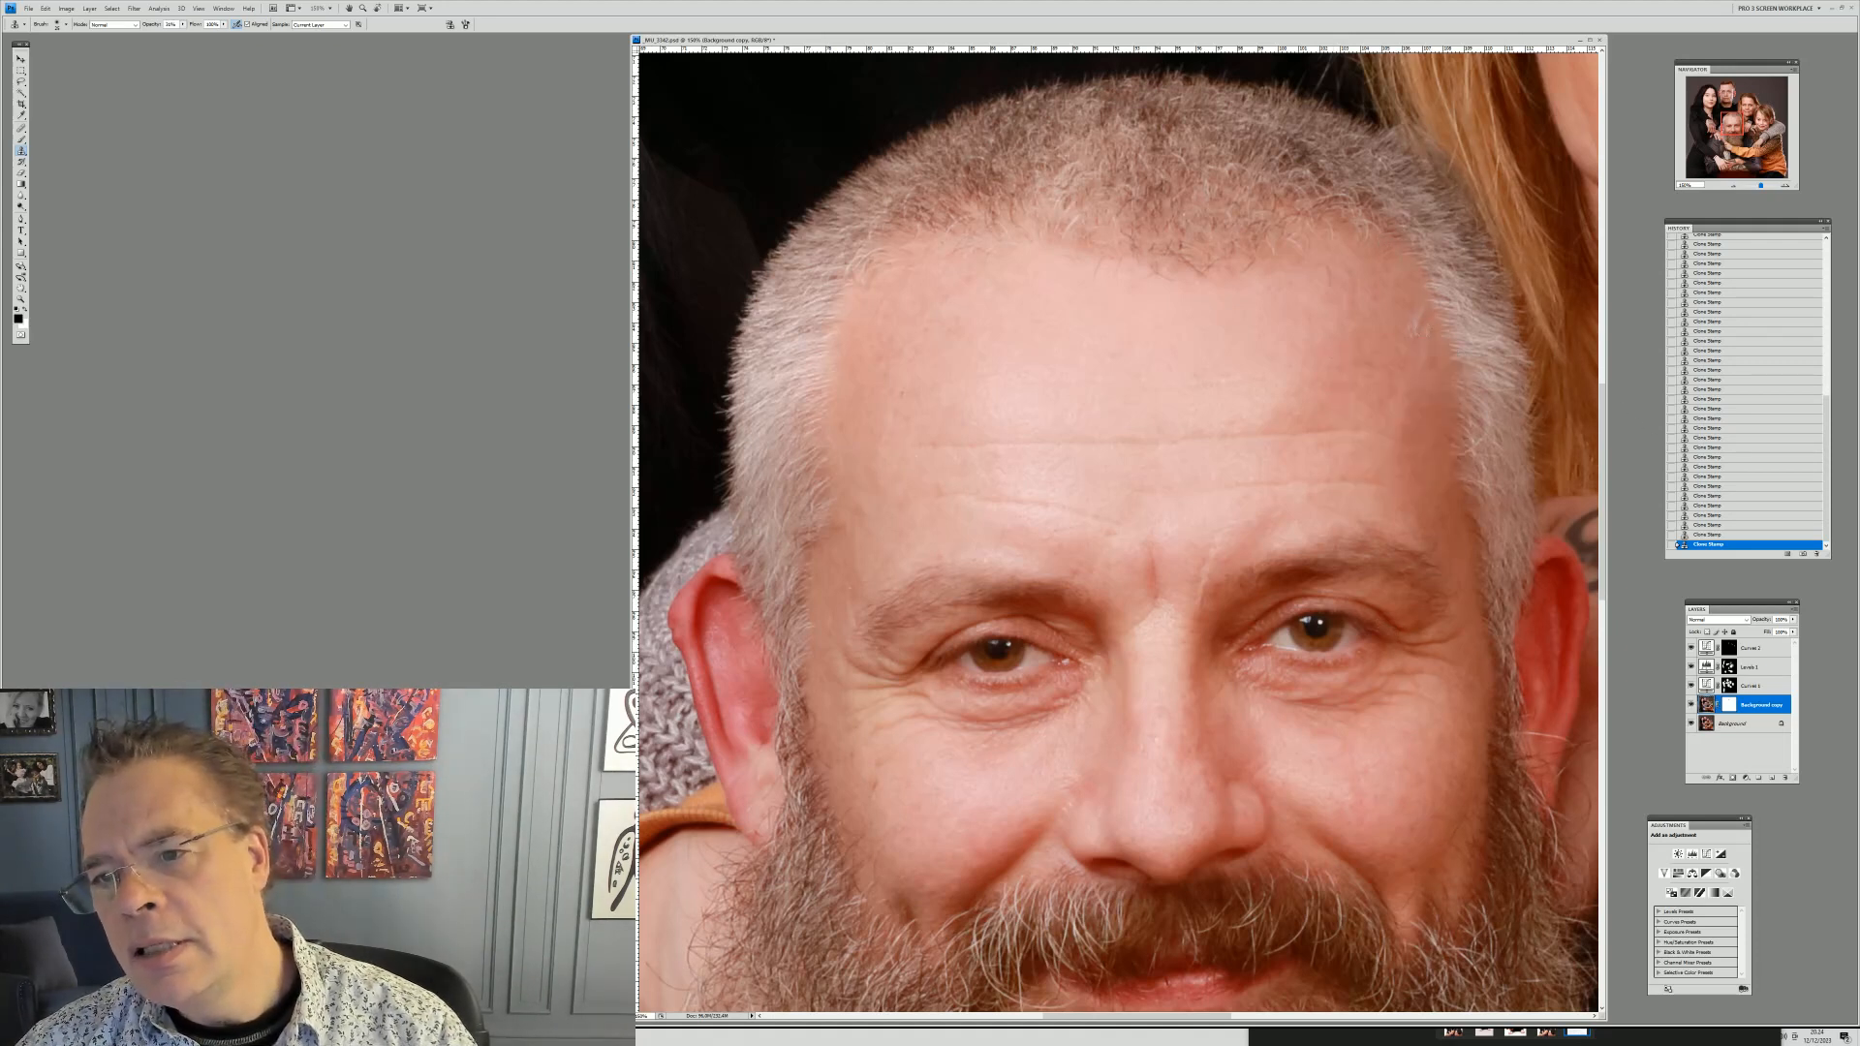
right_click(1485, 381)
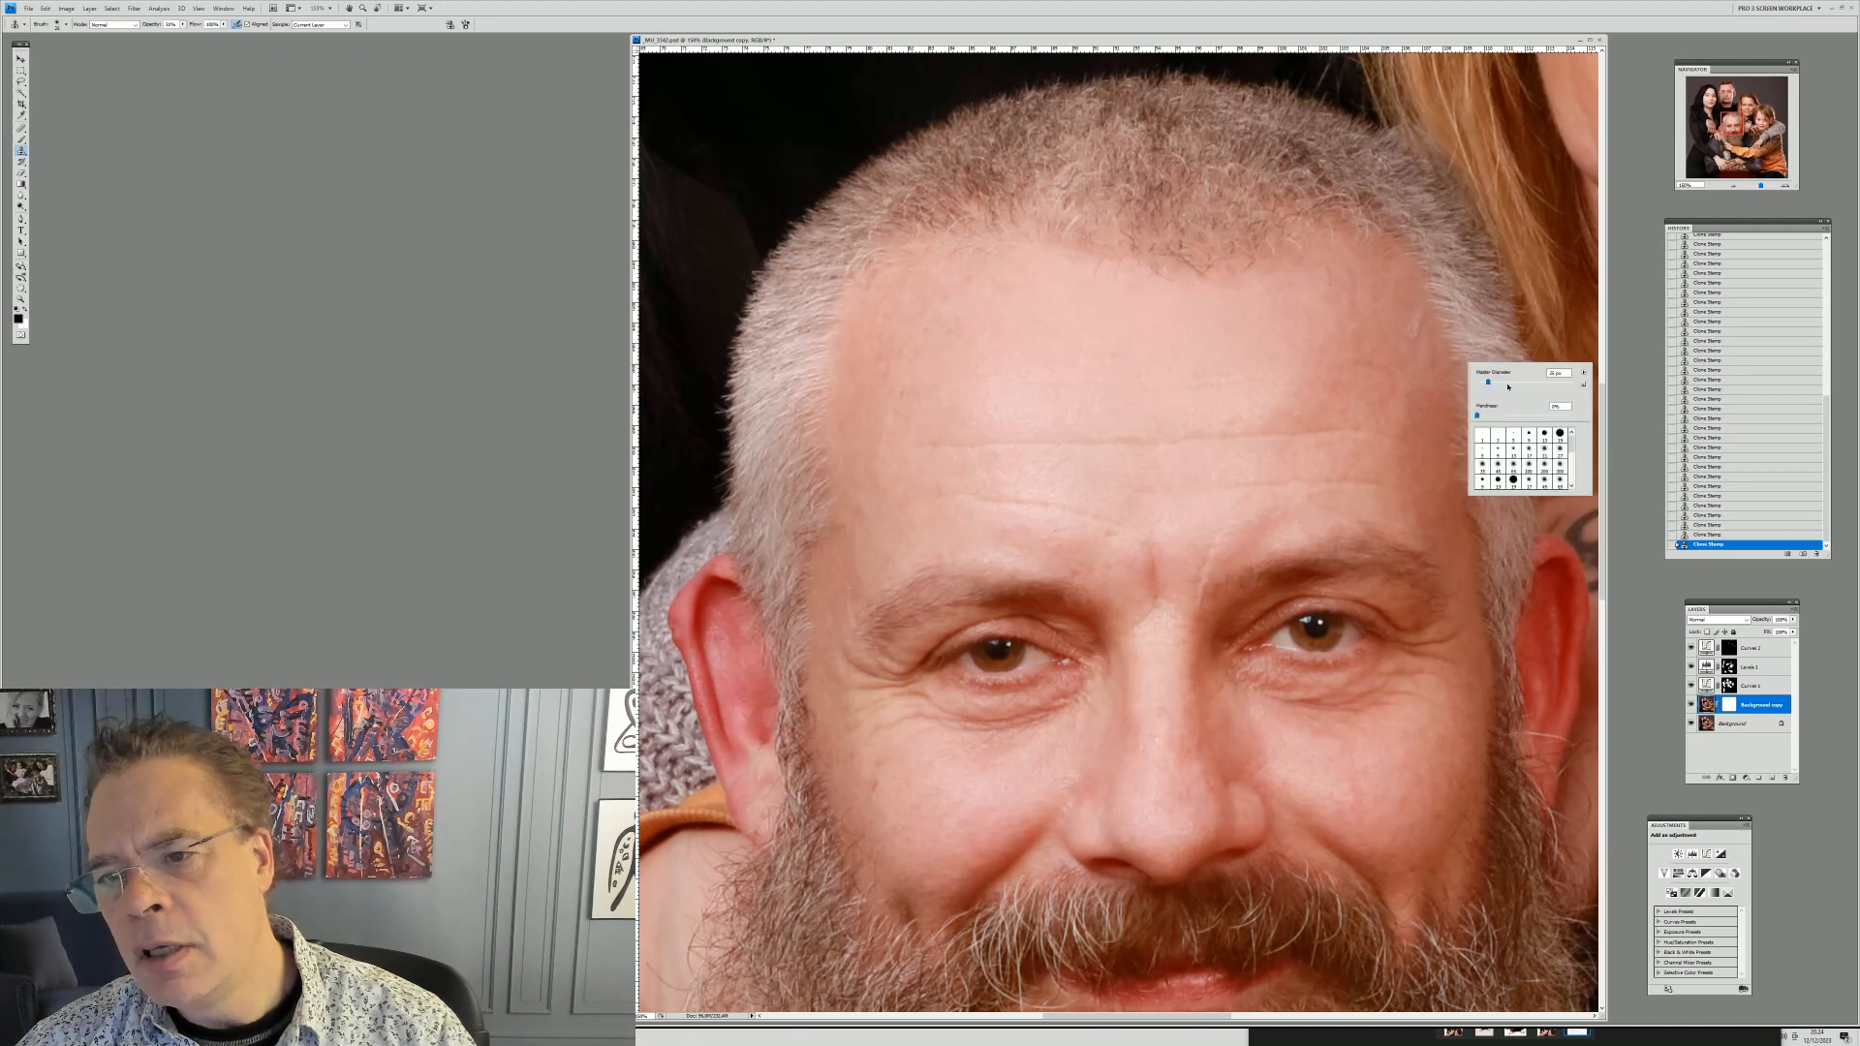
left_click(1507, 382)
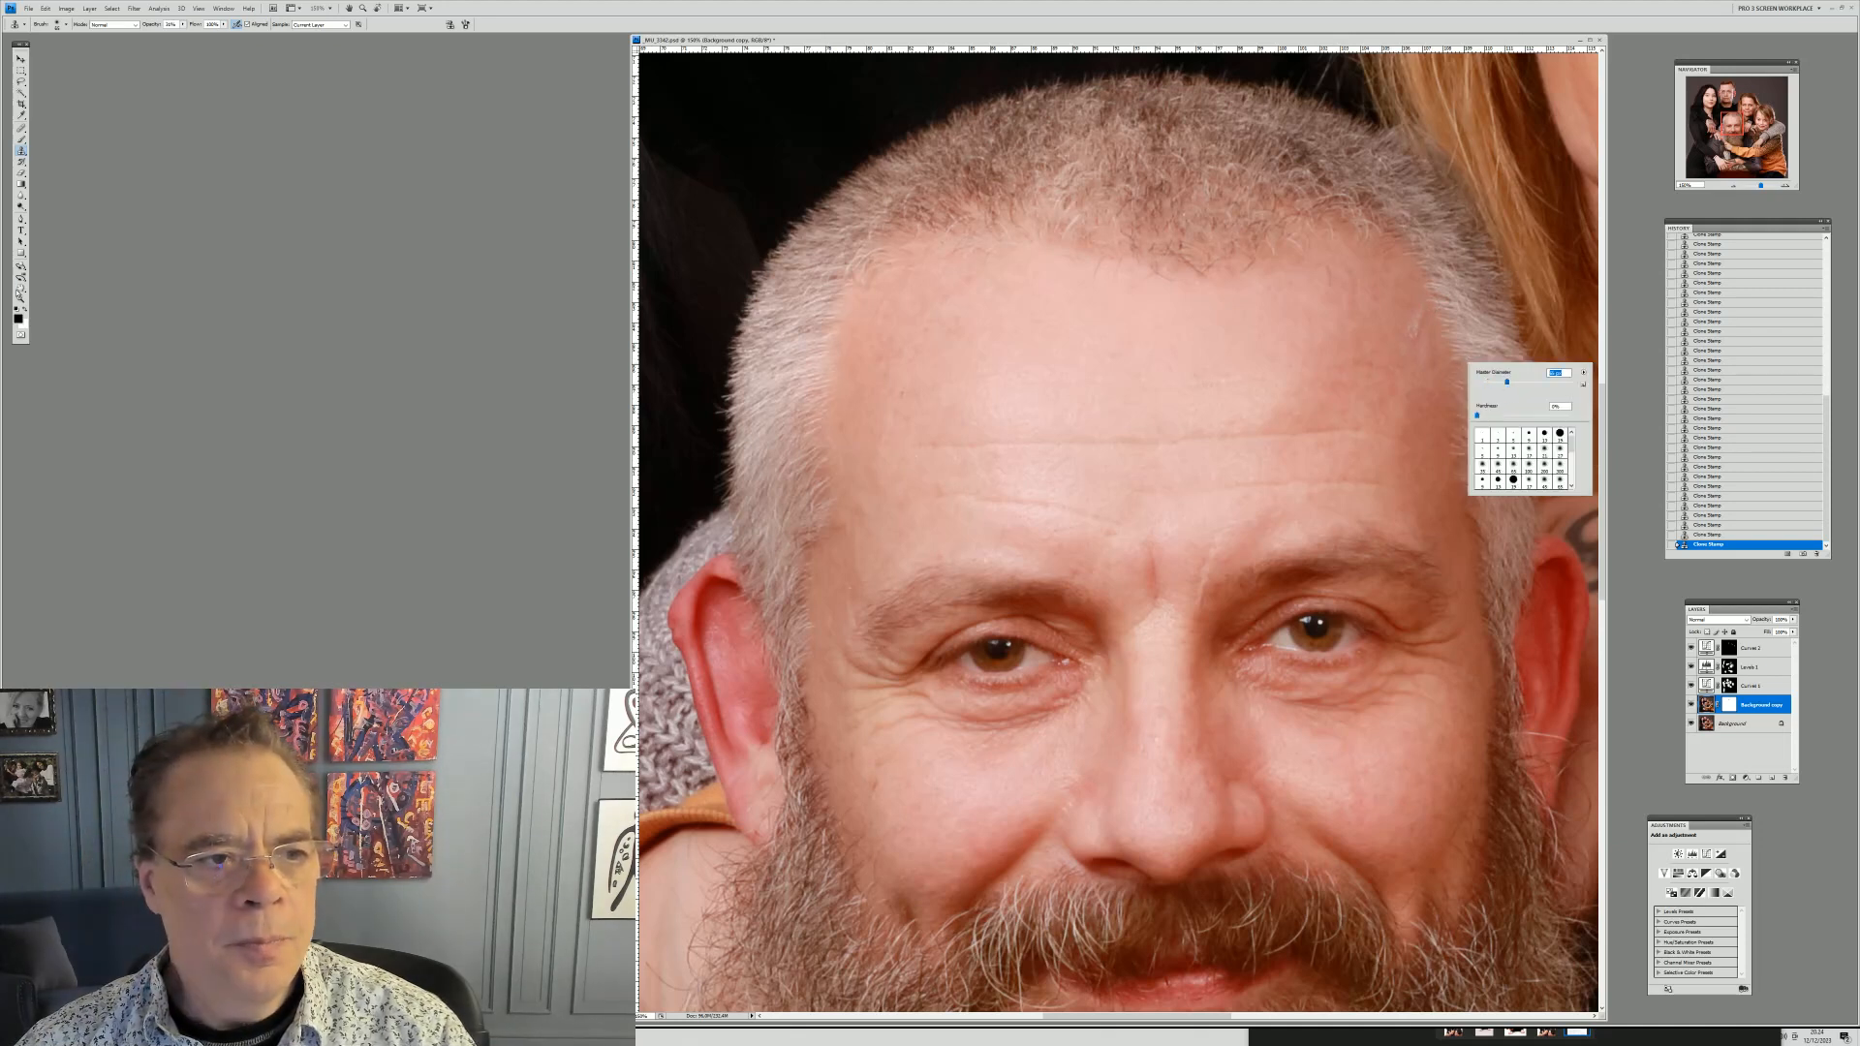
left_click(21, 300)
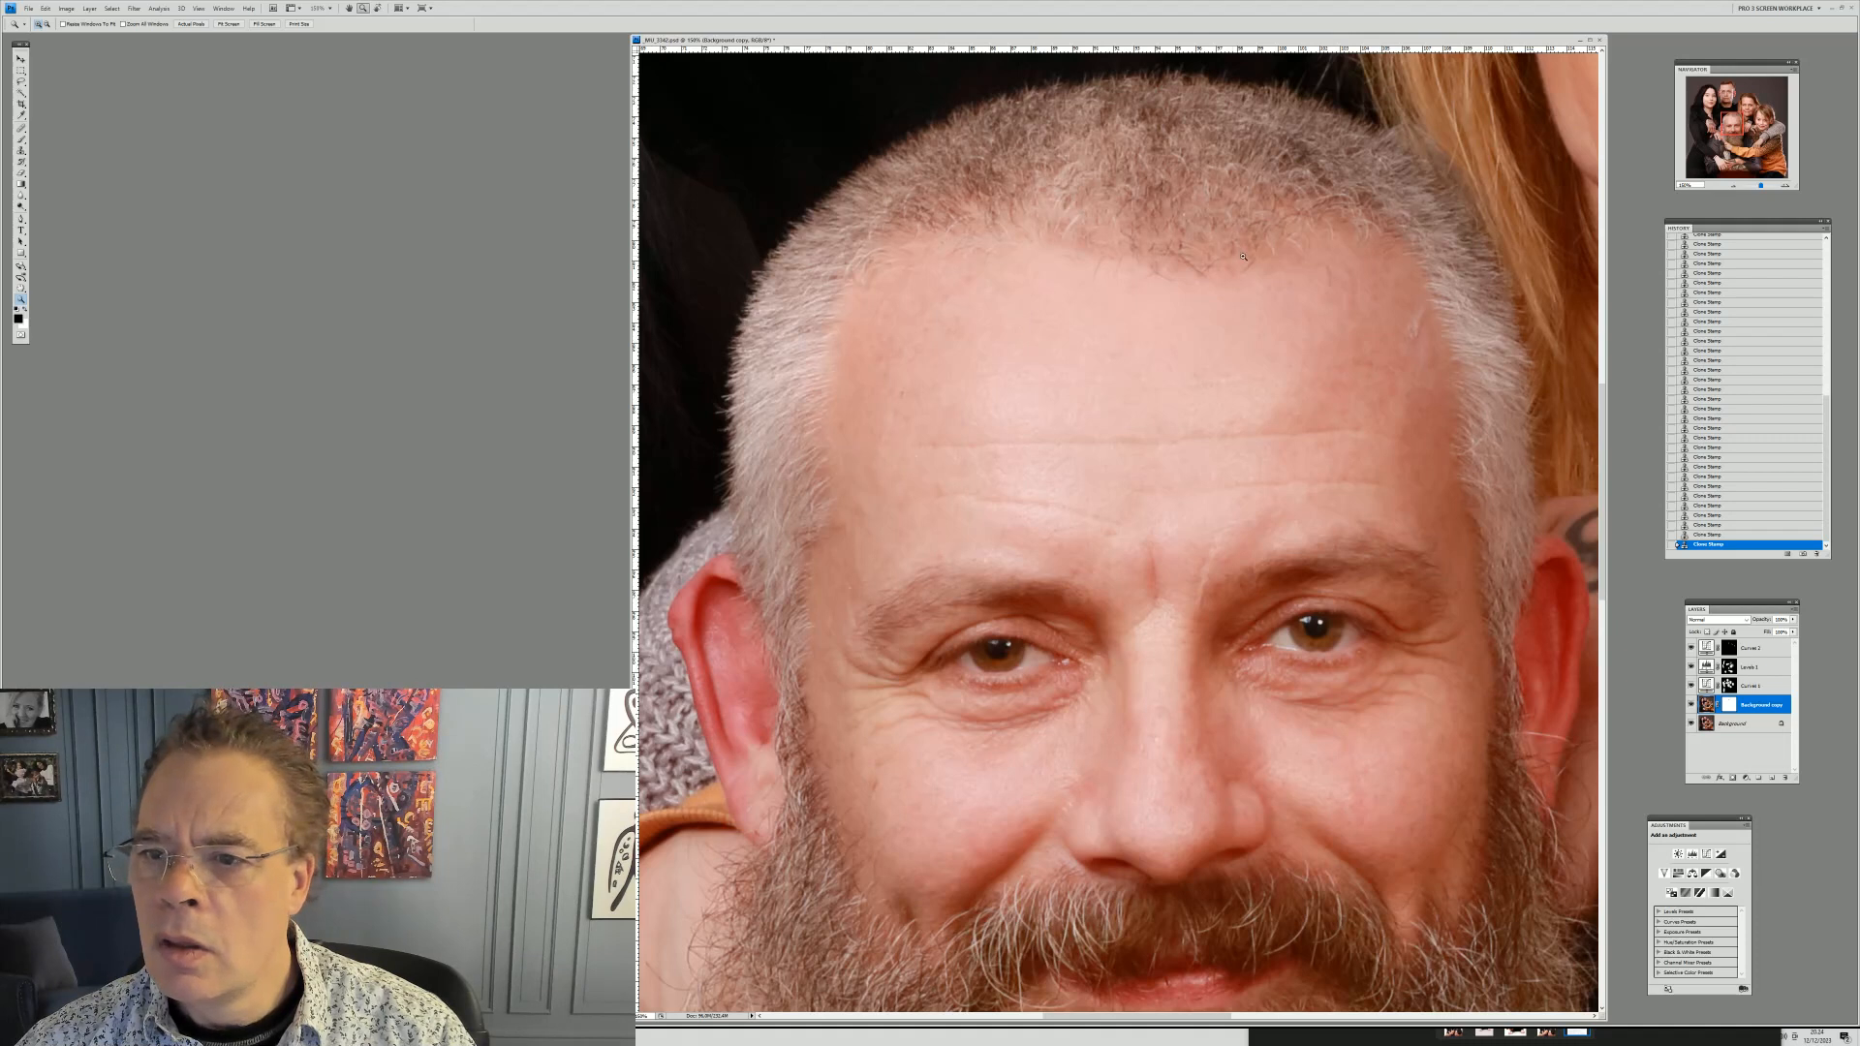
left_click_drag(1527, 438, 1527, 437)
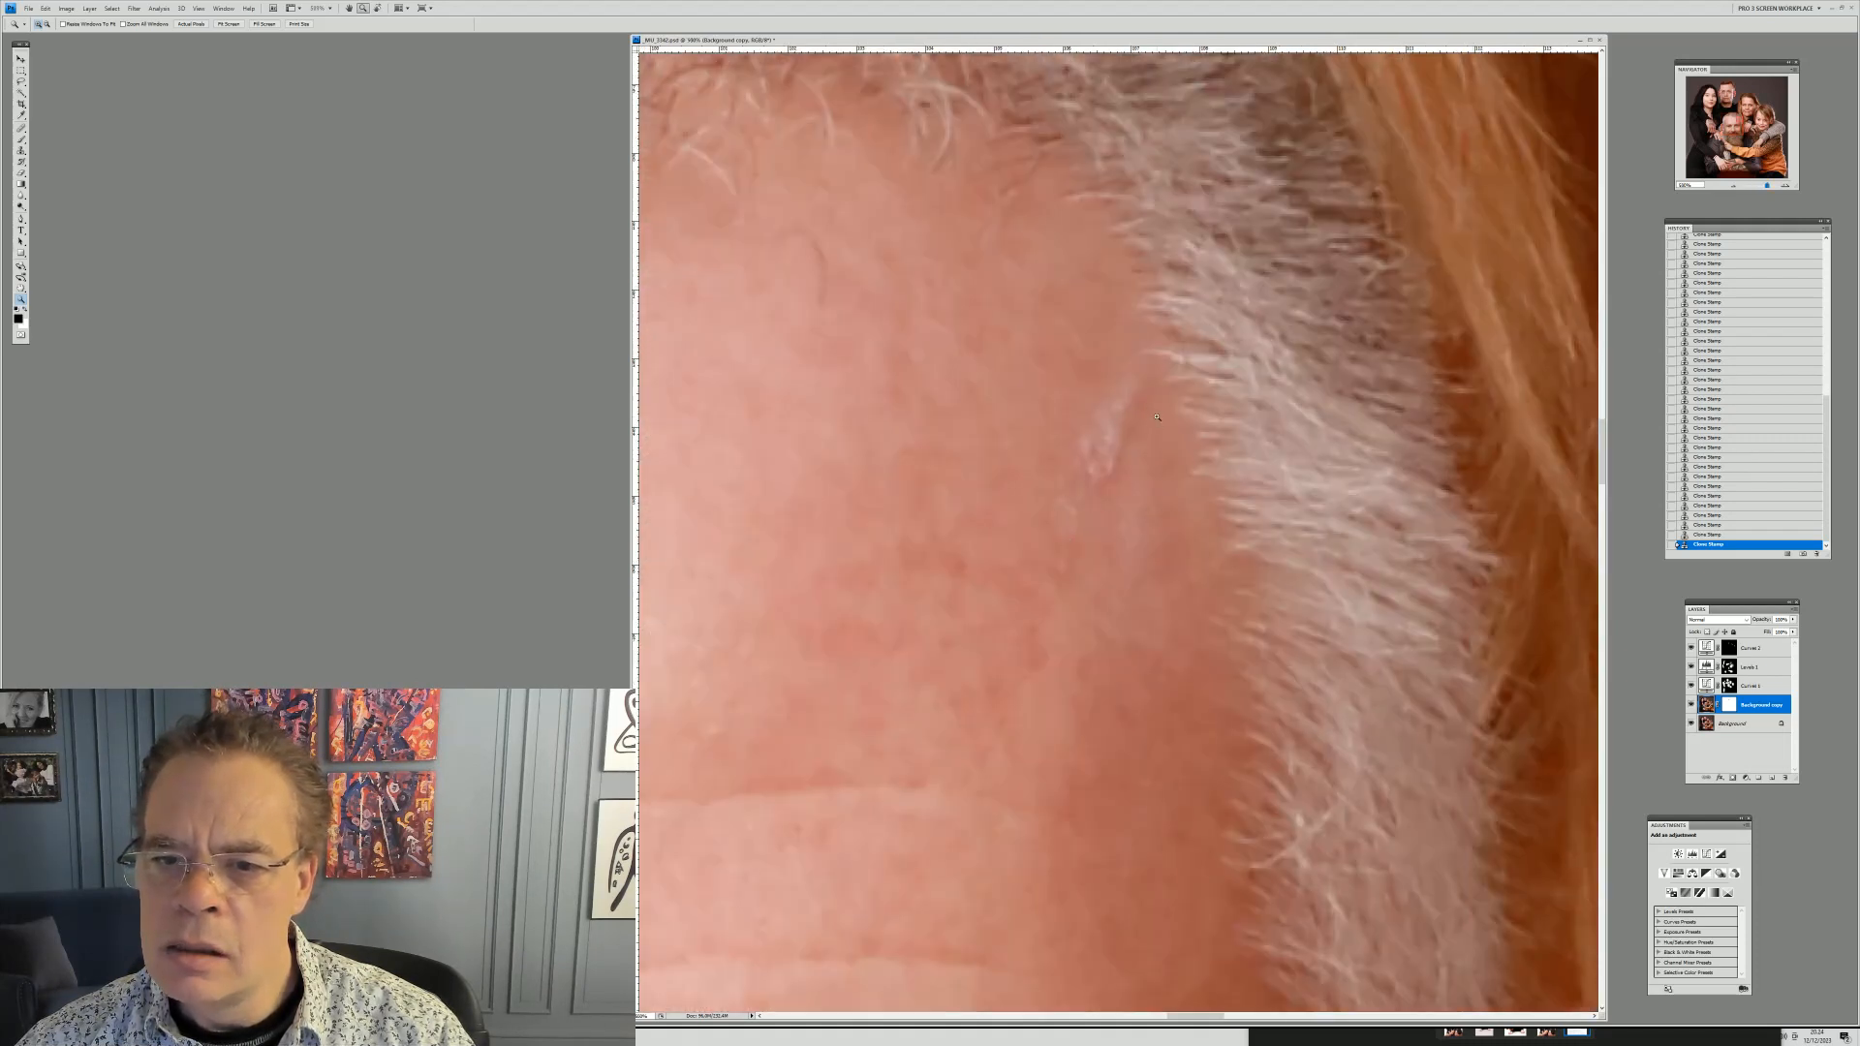
left_click(21, 150)
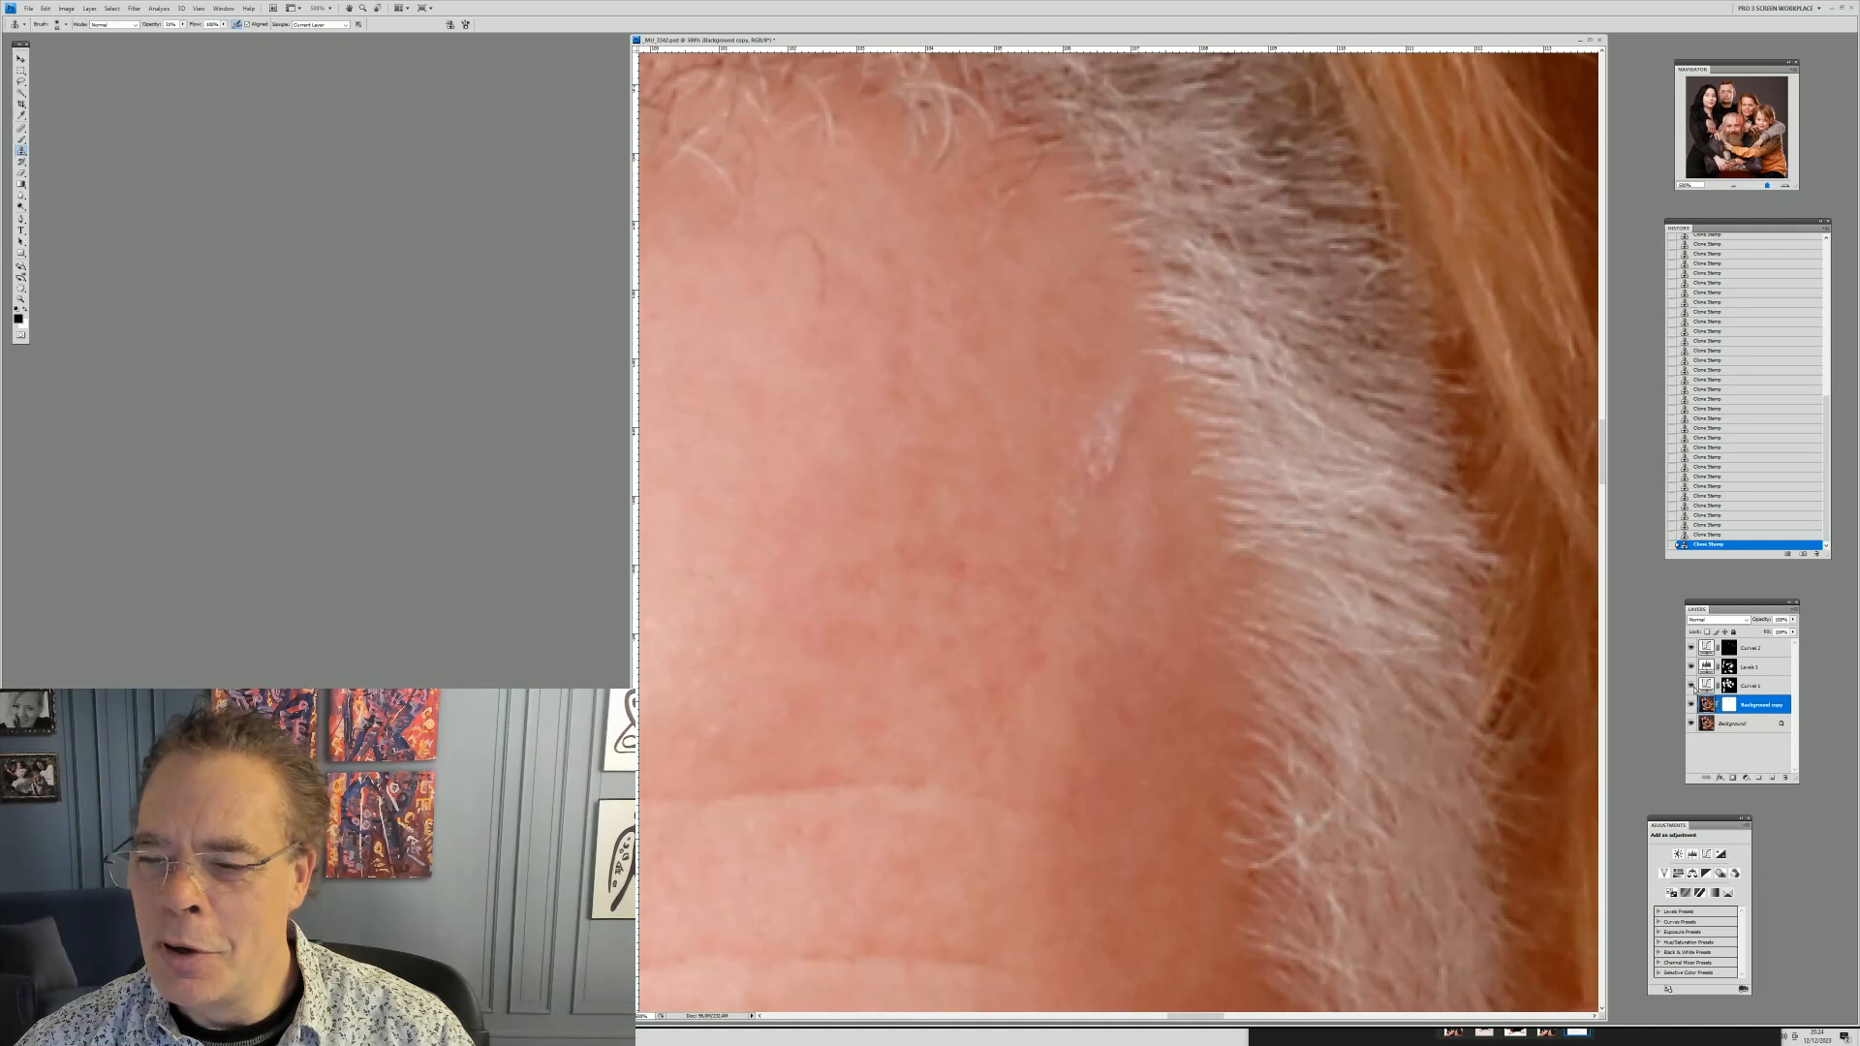
left_click(1085, 370, "alt")
left_click(1114, 417)
left_click(1068, 479)
left_click(1078, 329, "alt")
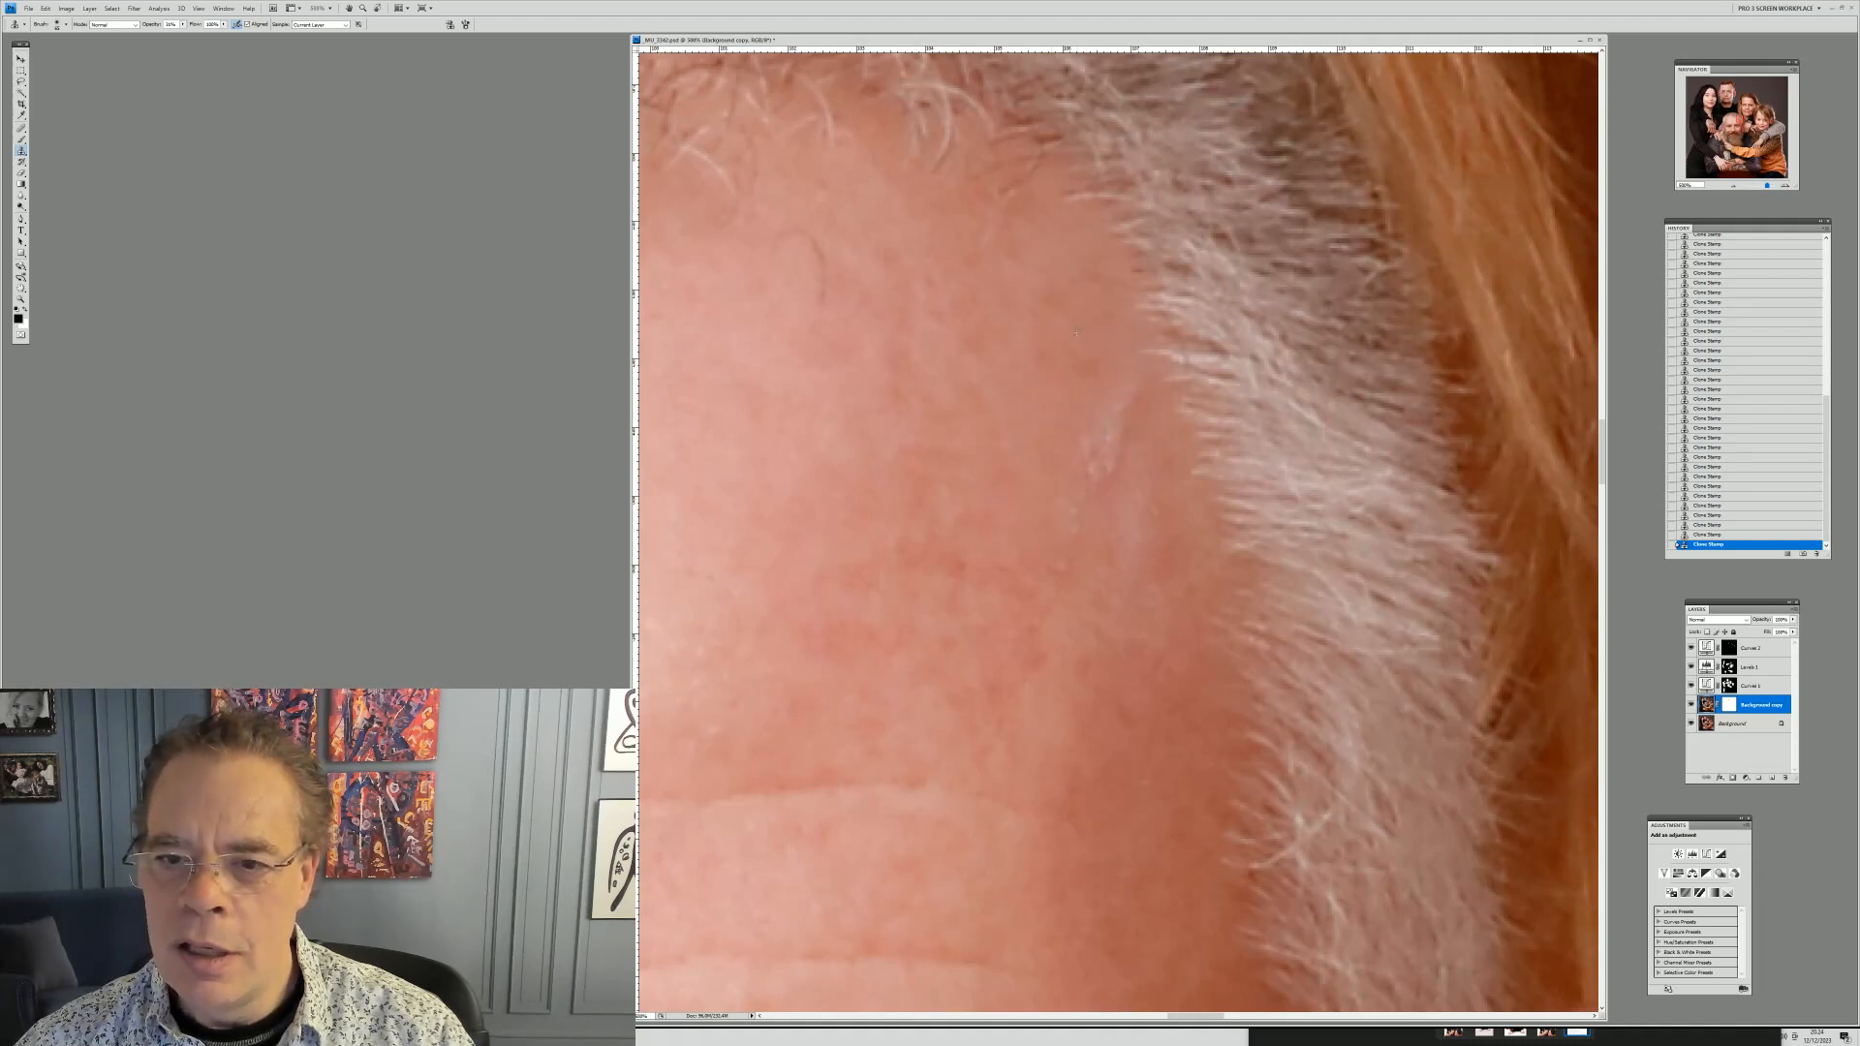
left_click(1075, 403)
left_click(1038, 477)
left_click(1062, 418)
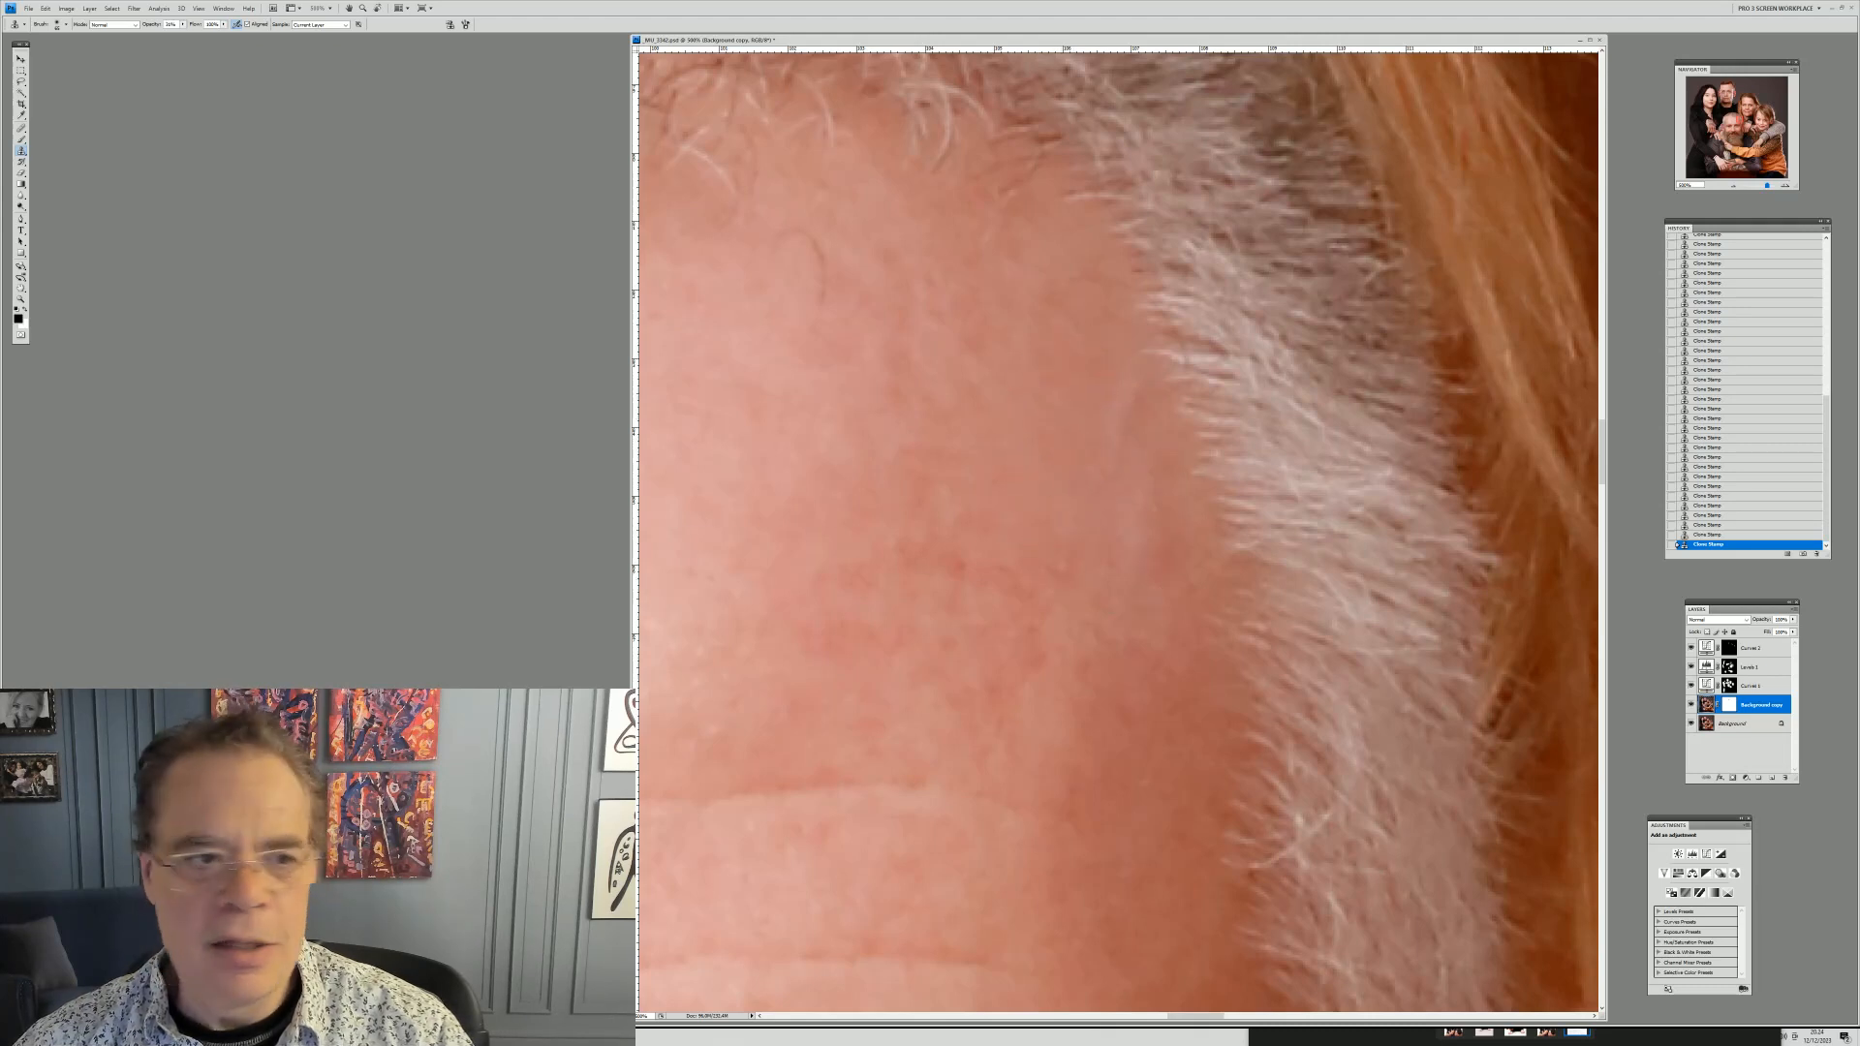
Zoom out, then zoom in closely on the boy's face around his mouth to inspect his skin
key("z")
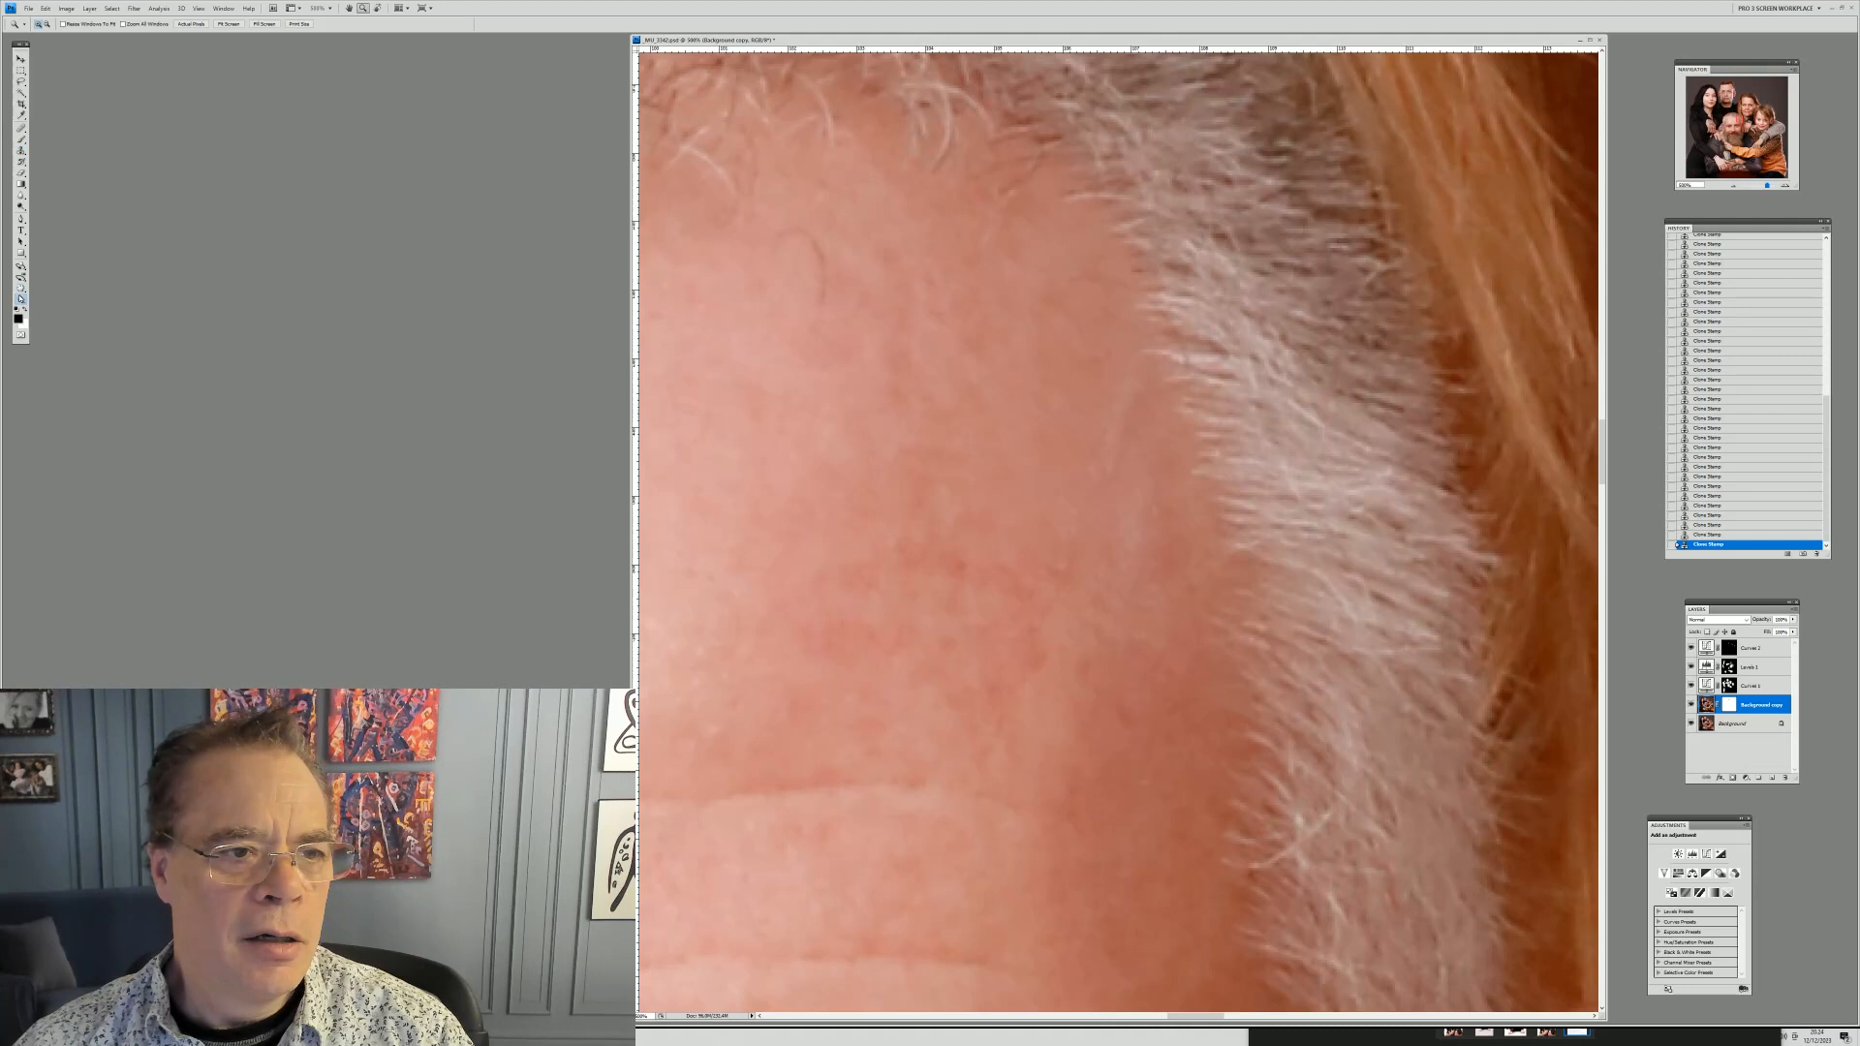
right_click(1037, 258)
left_click(1086, 268)
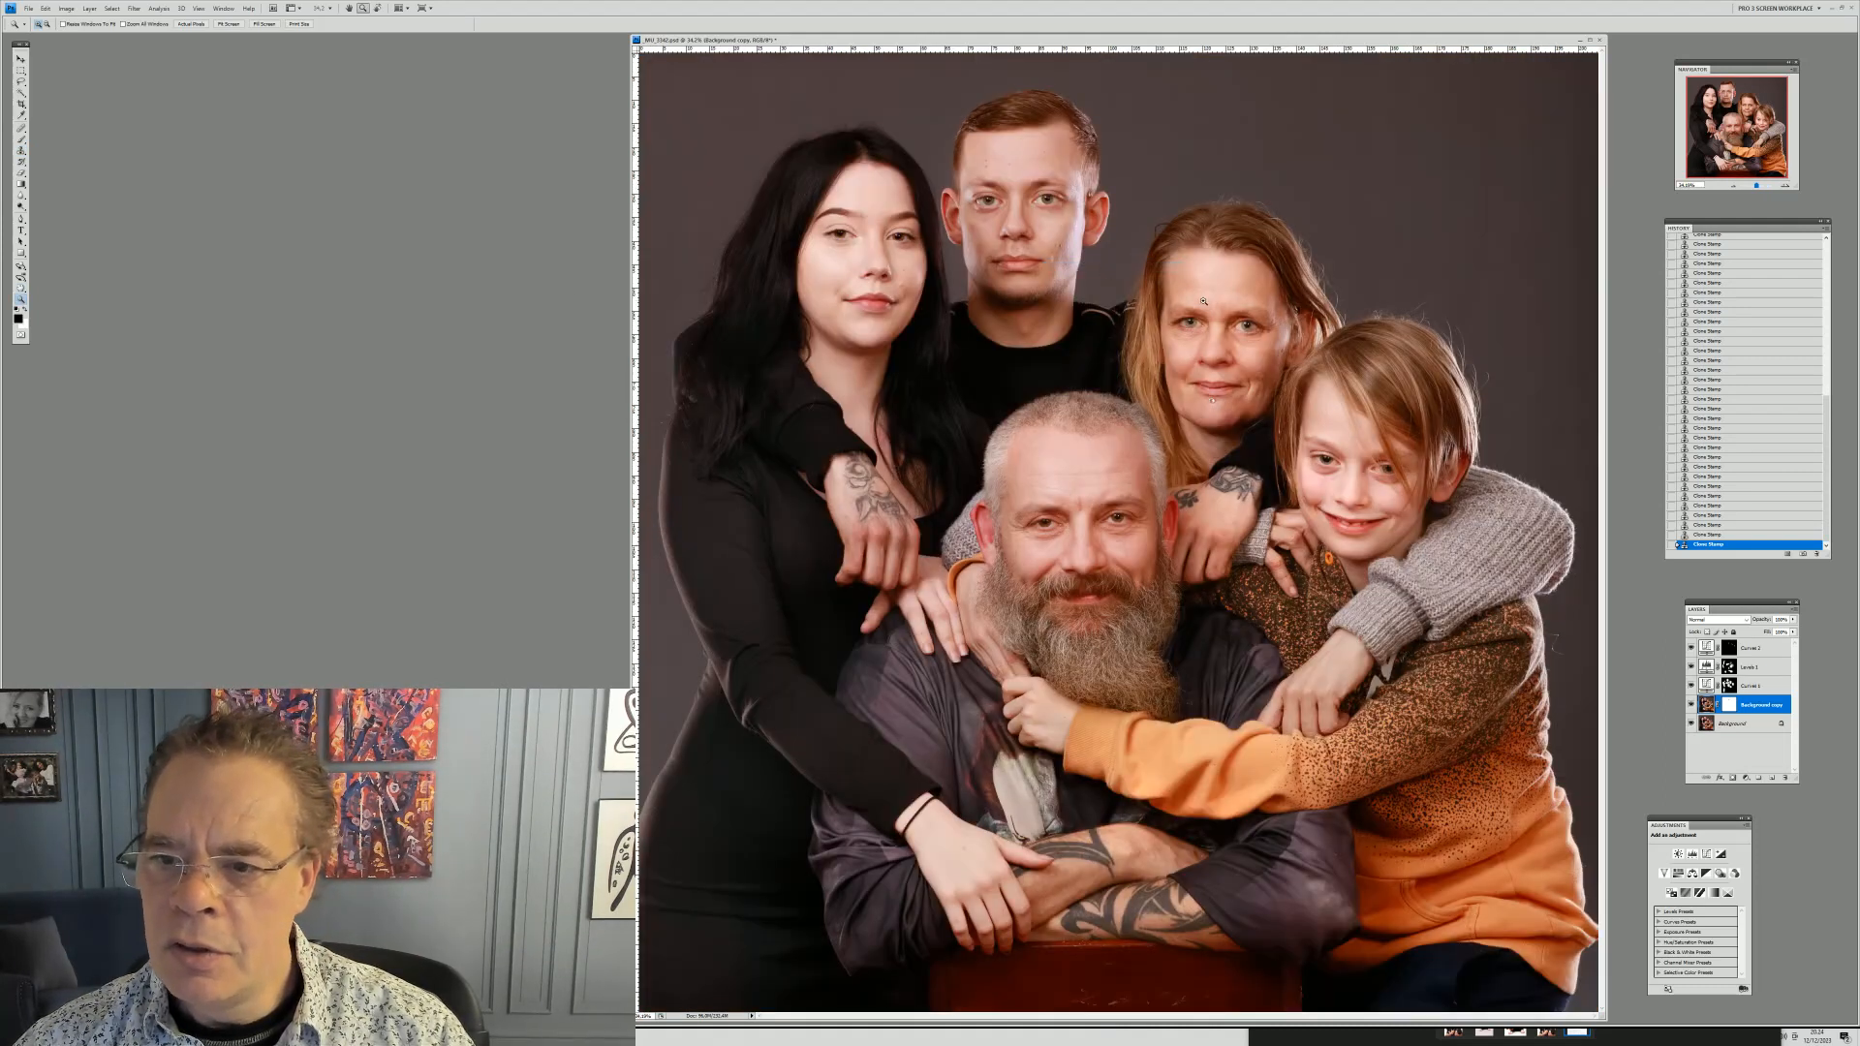
left_click_drag(1409, 574, 1411, 577)
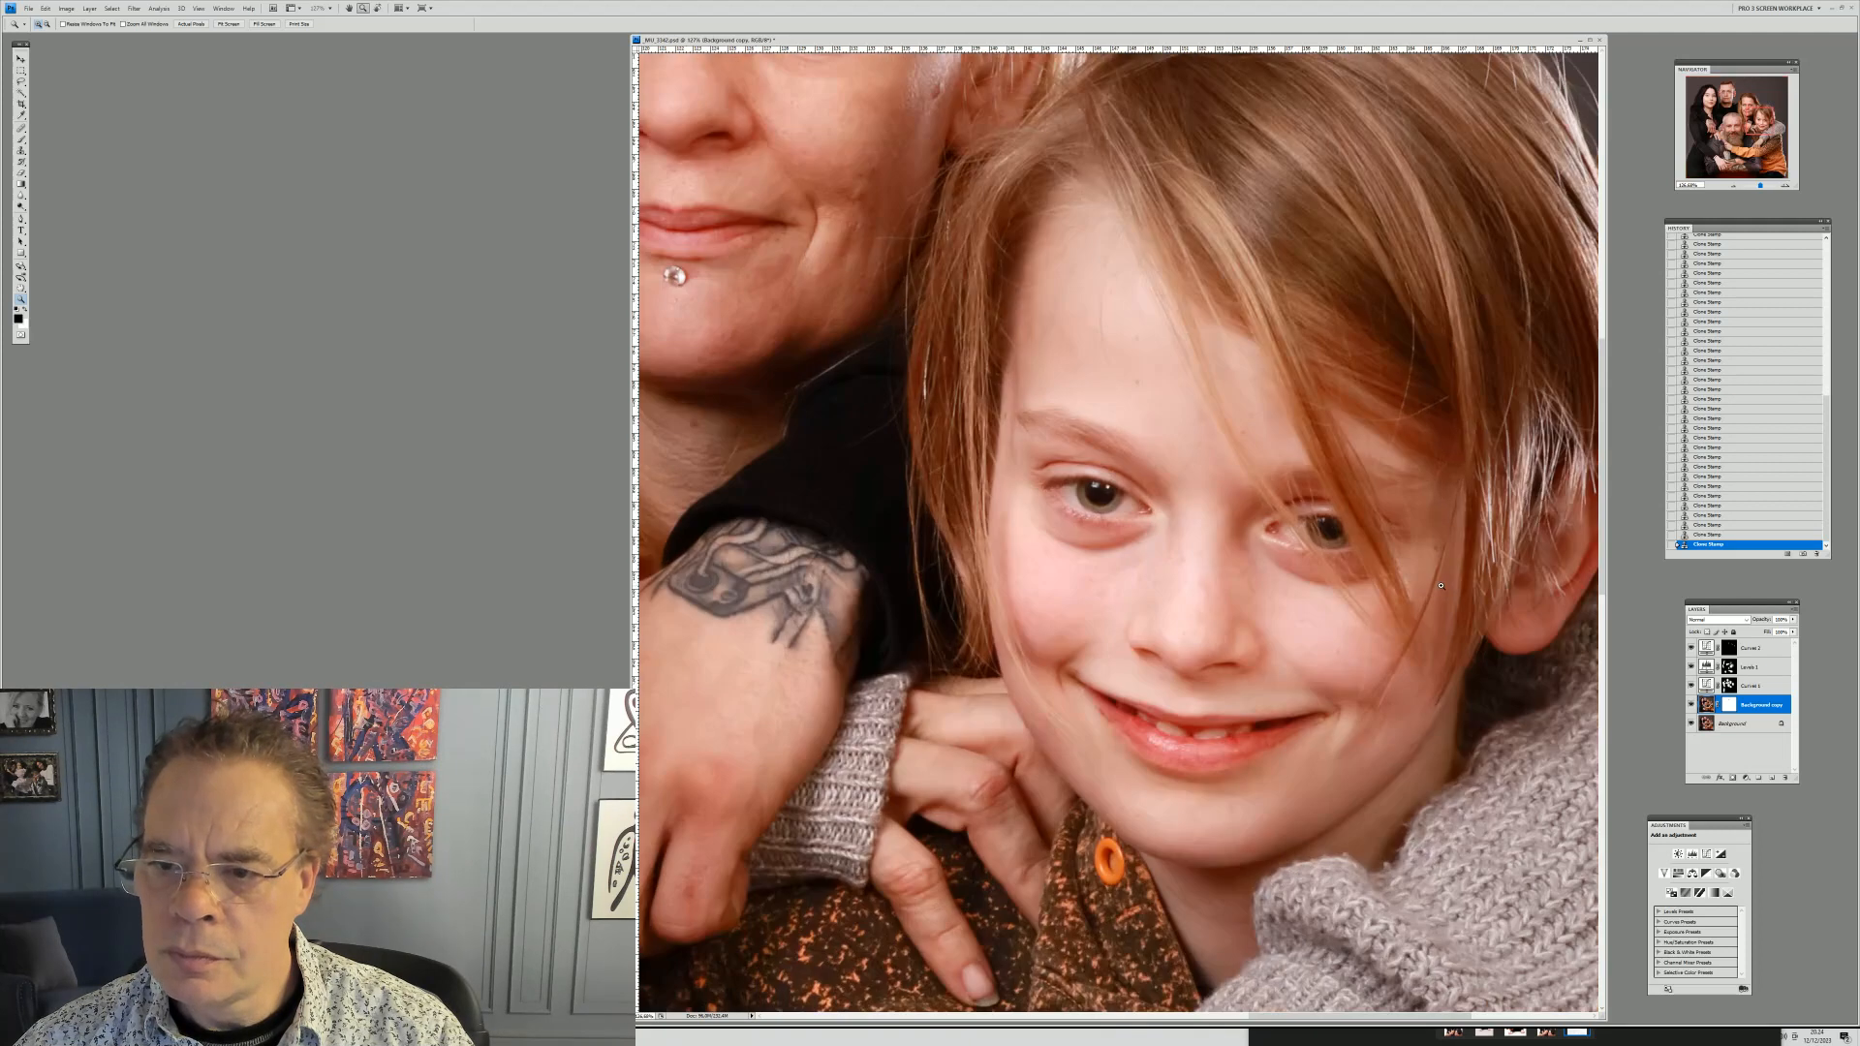
left_click_drag(947, 430, 1352, 911)
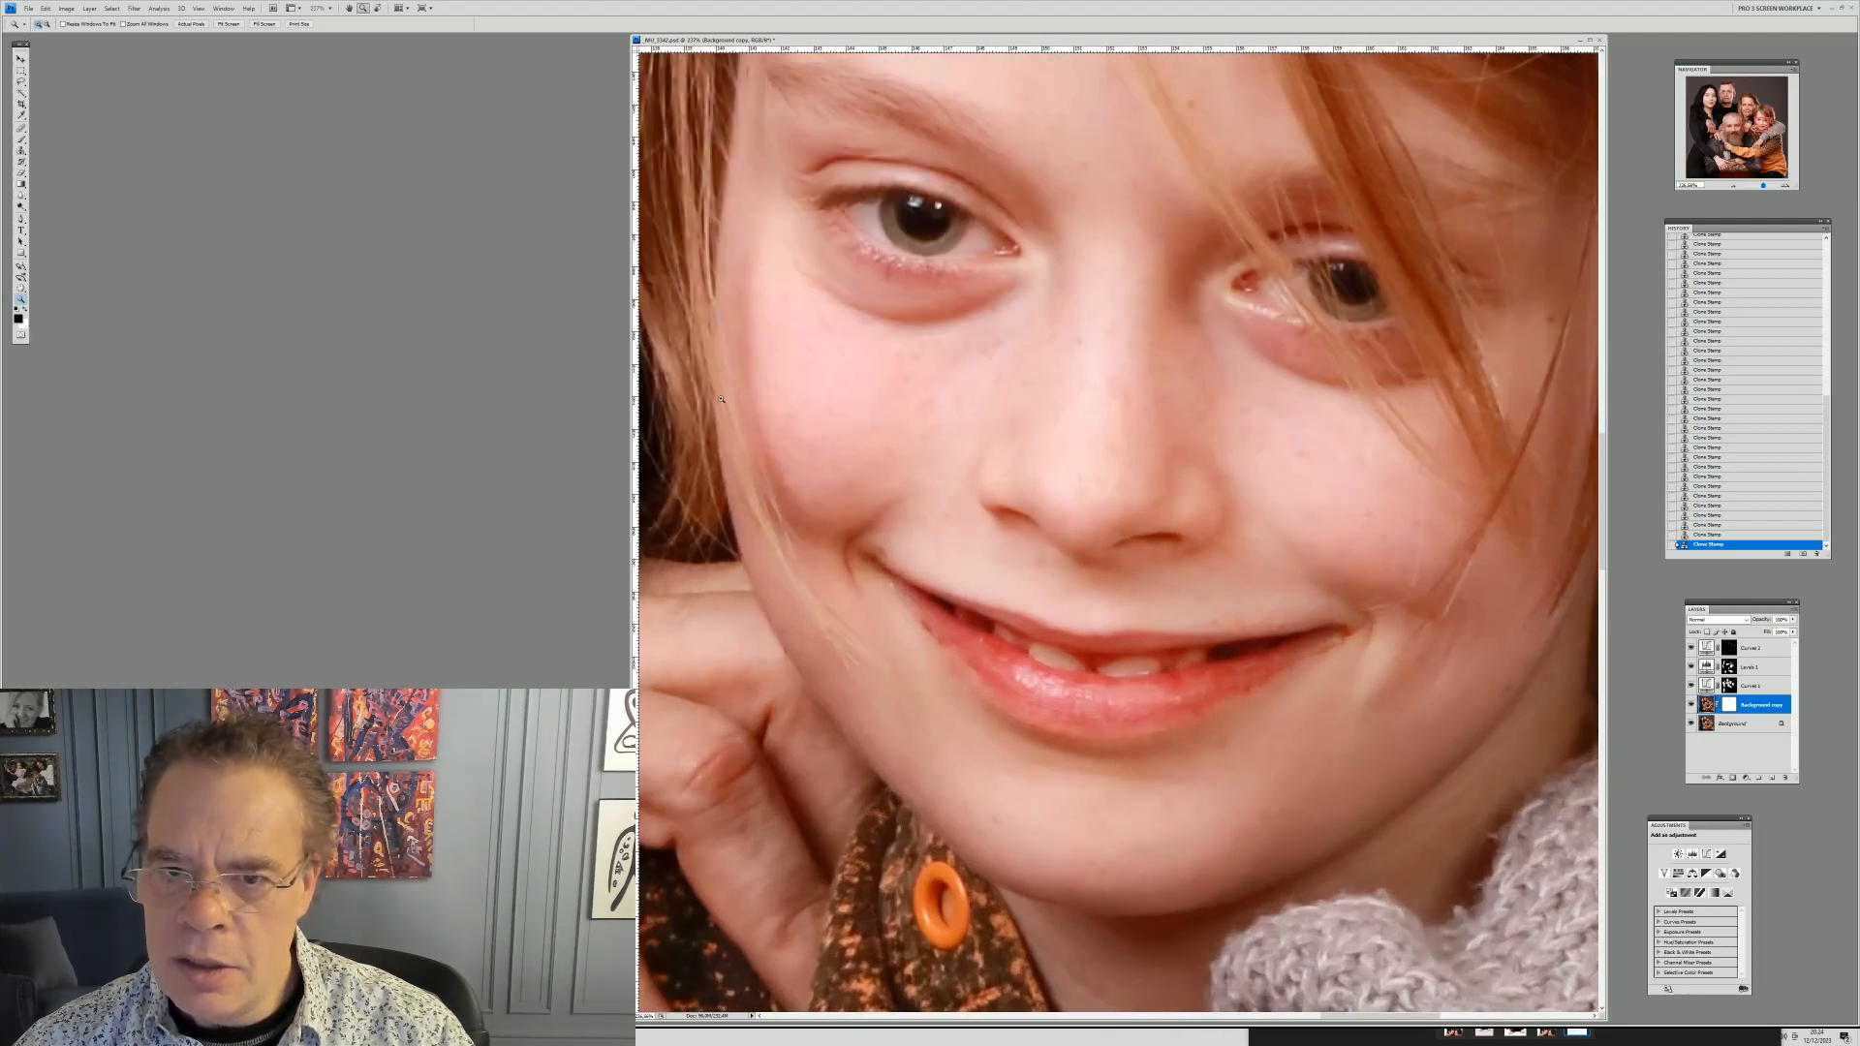
left_click_drag(698, 379, 1546, 835)
left_click_drag(774, 416, 1508, 799)
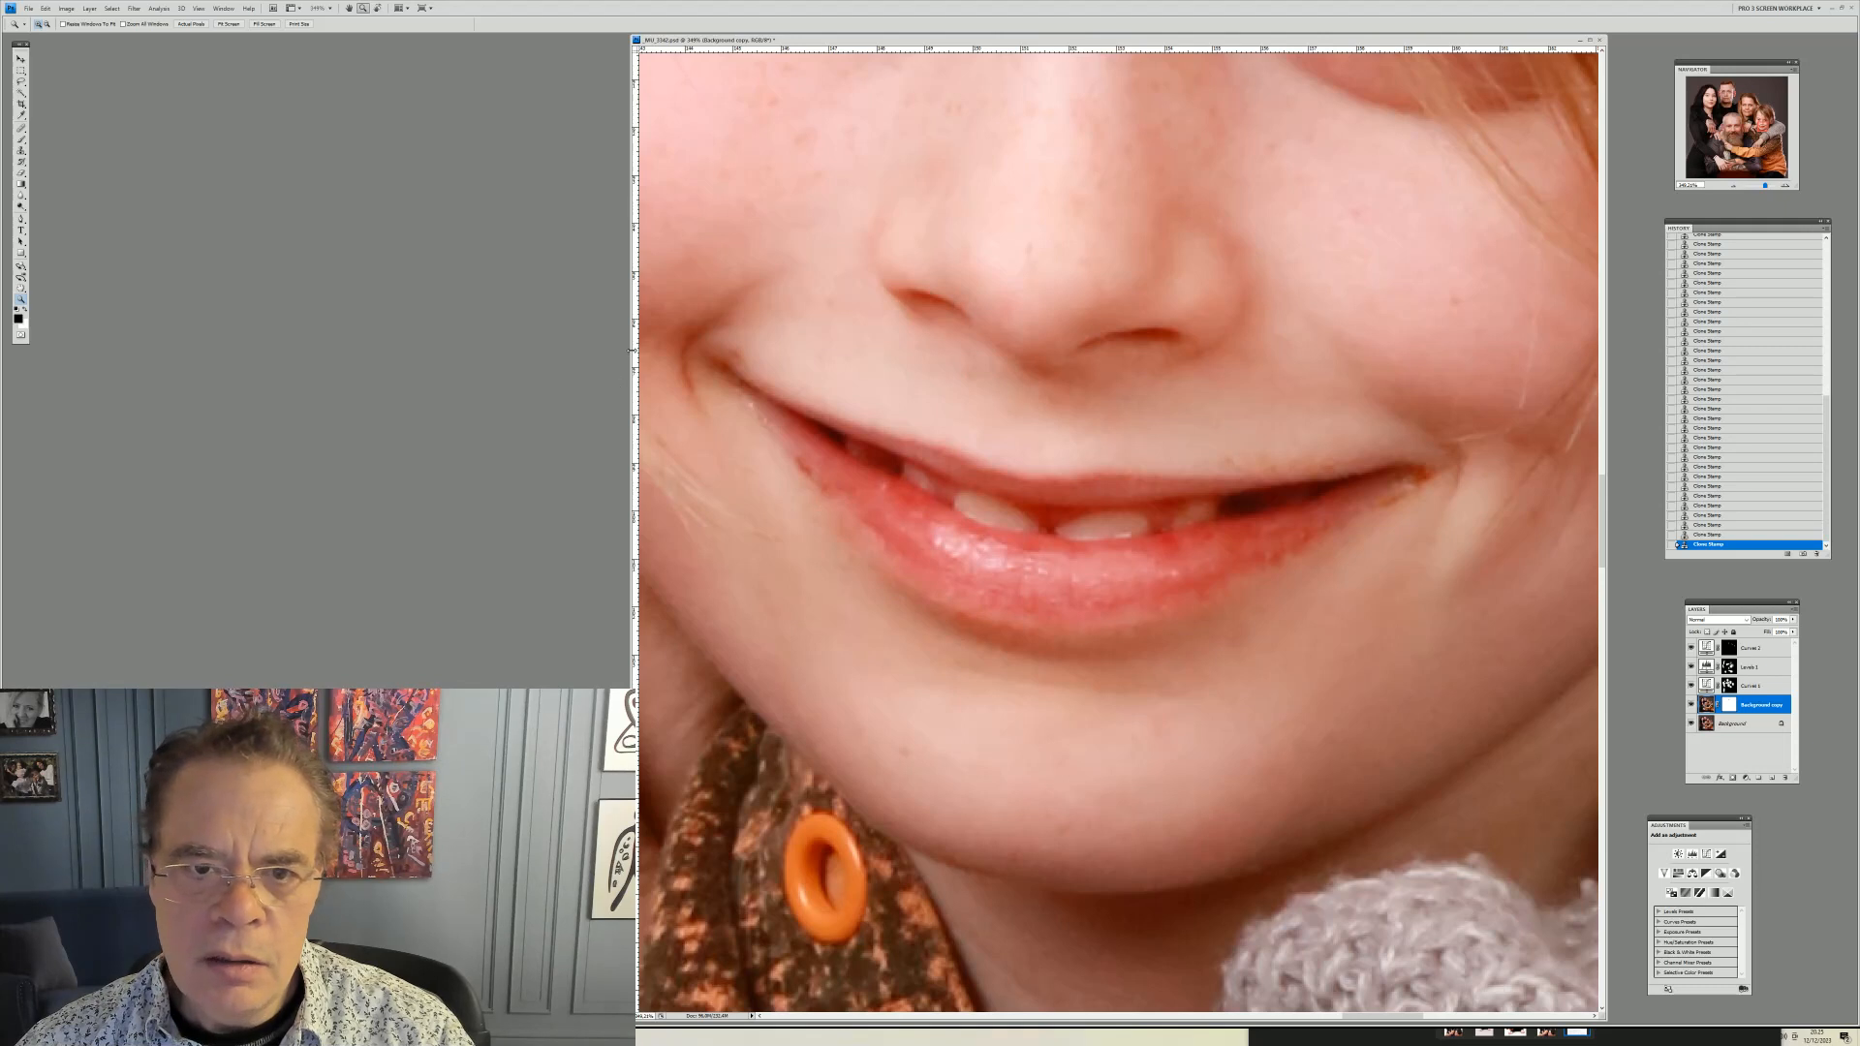
left_click(20, 150)
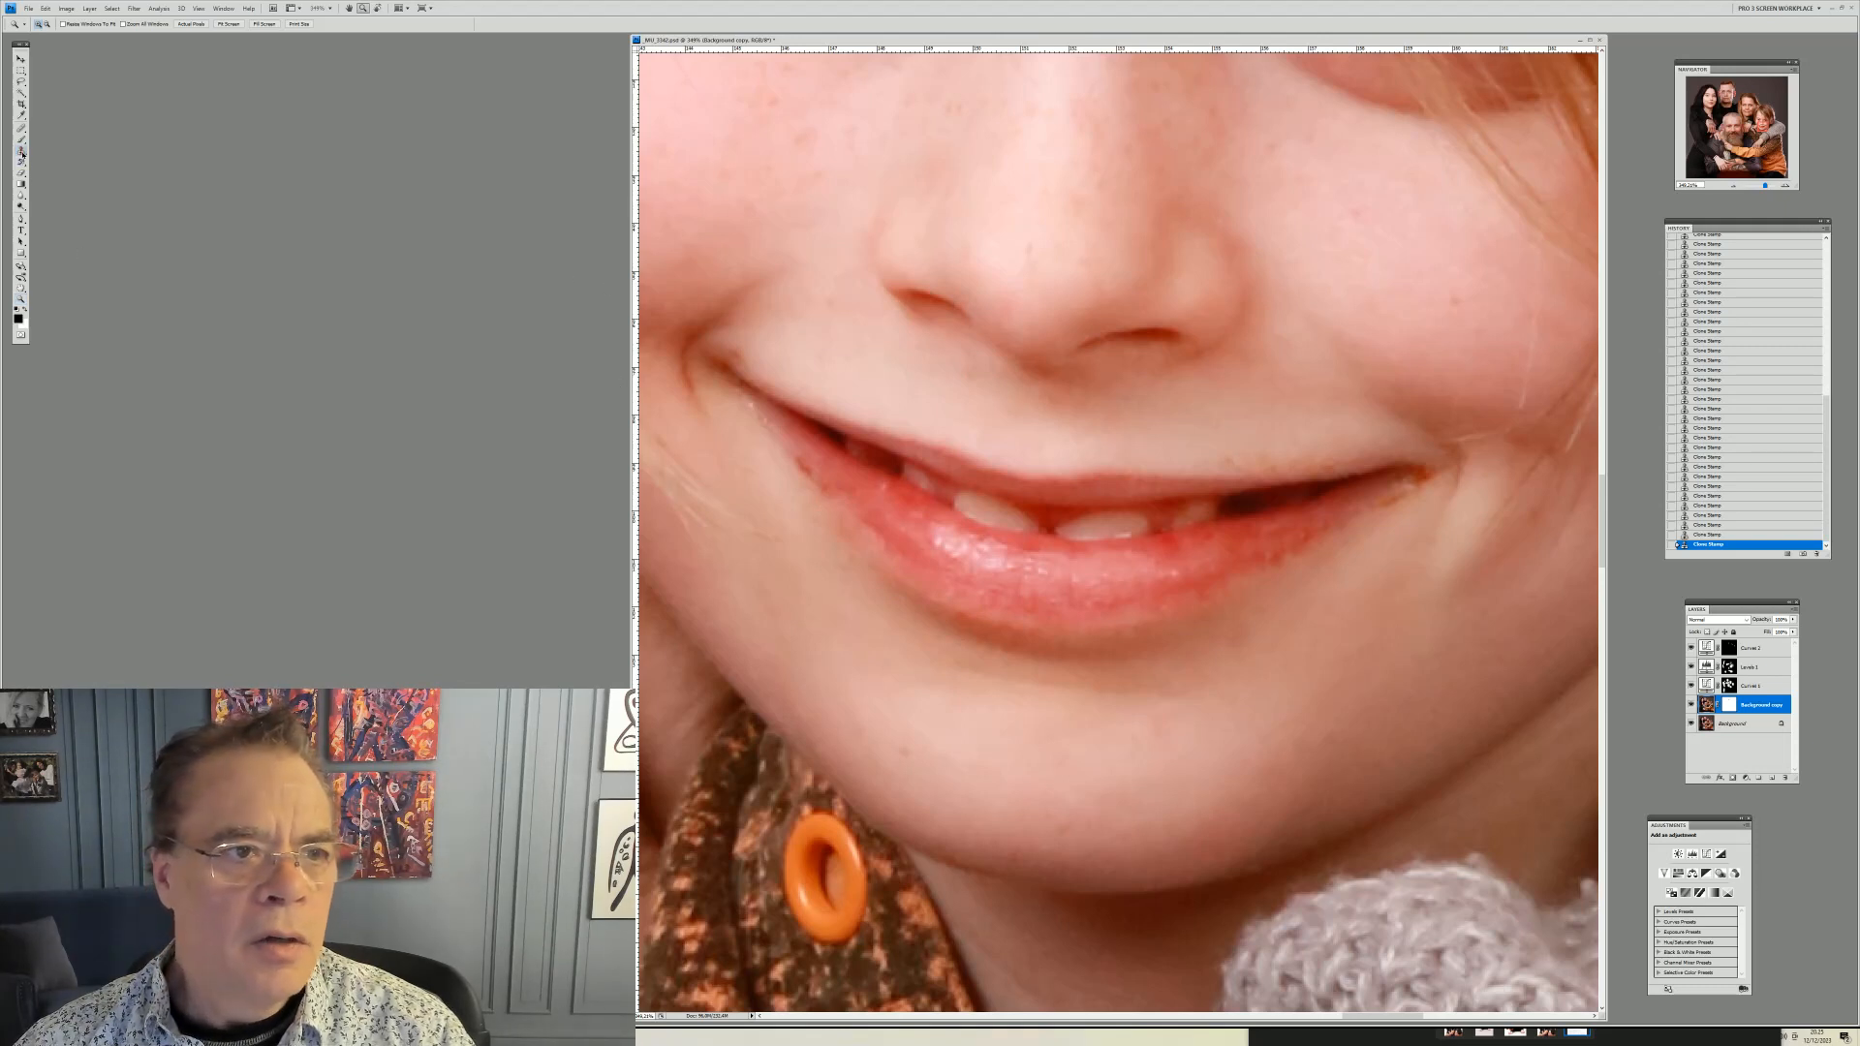
right_click(953, 429)
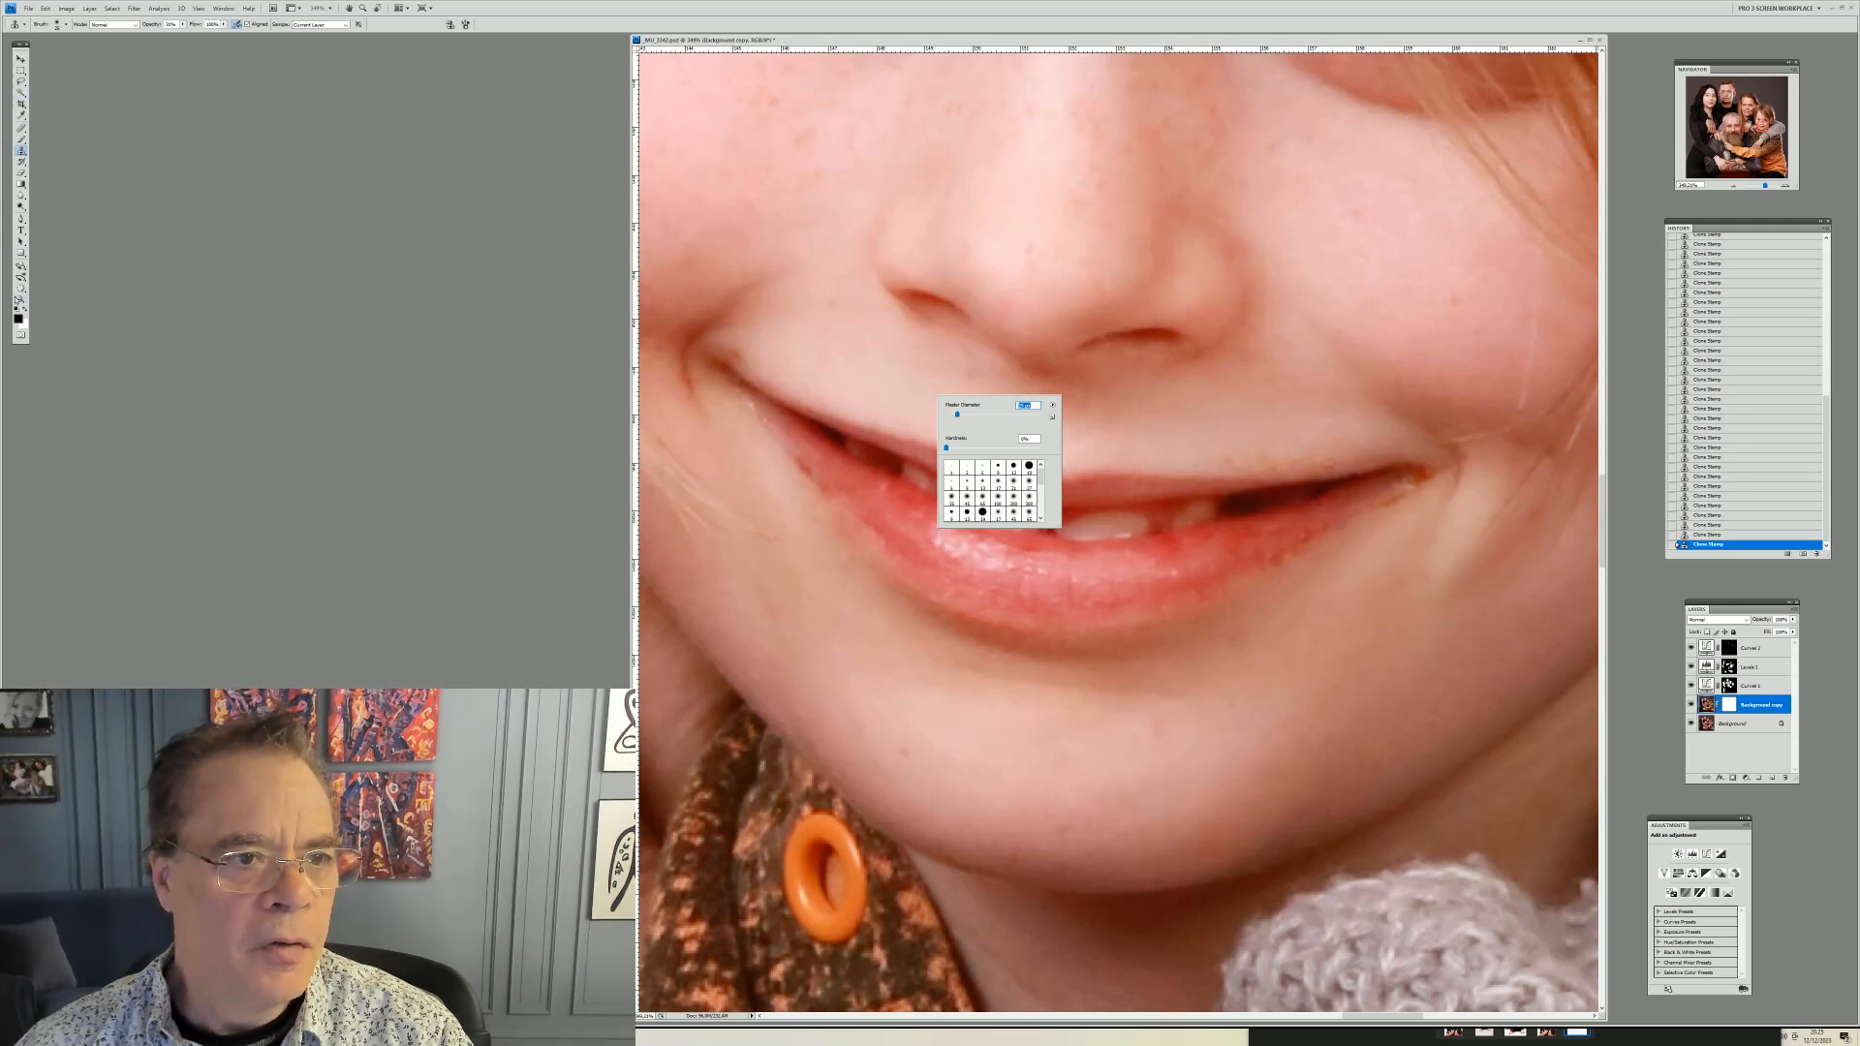
left_click(21, 300)
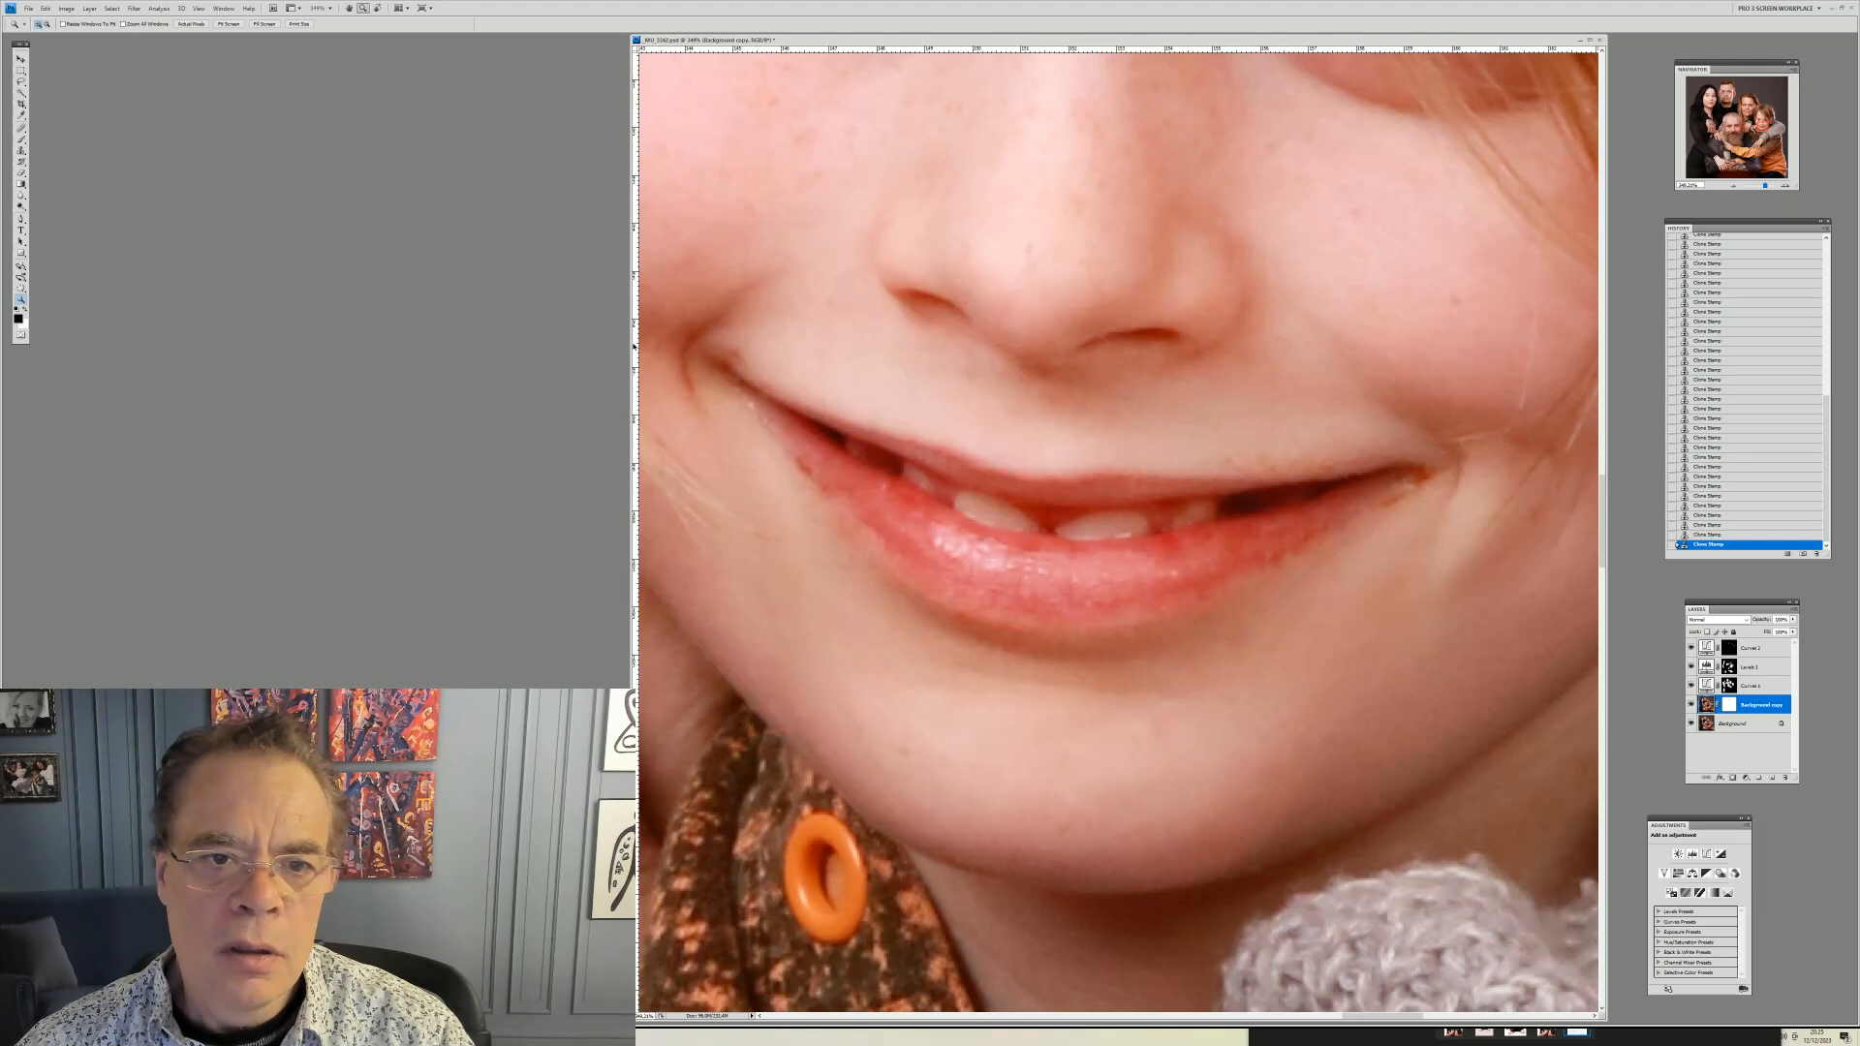
left_click_drag(631, 342, 1015, 536)
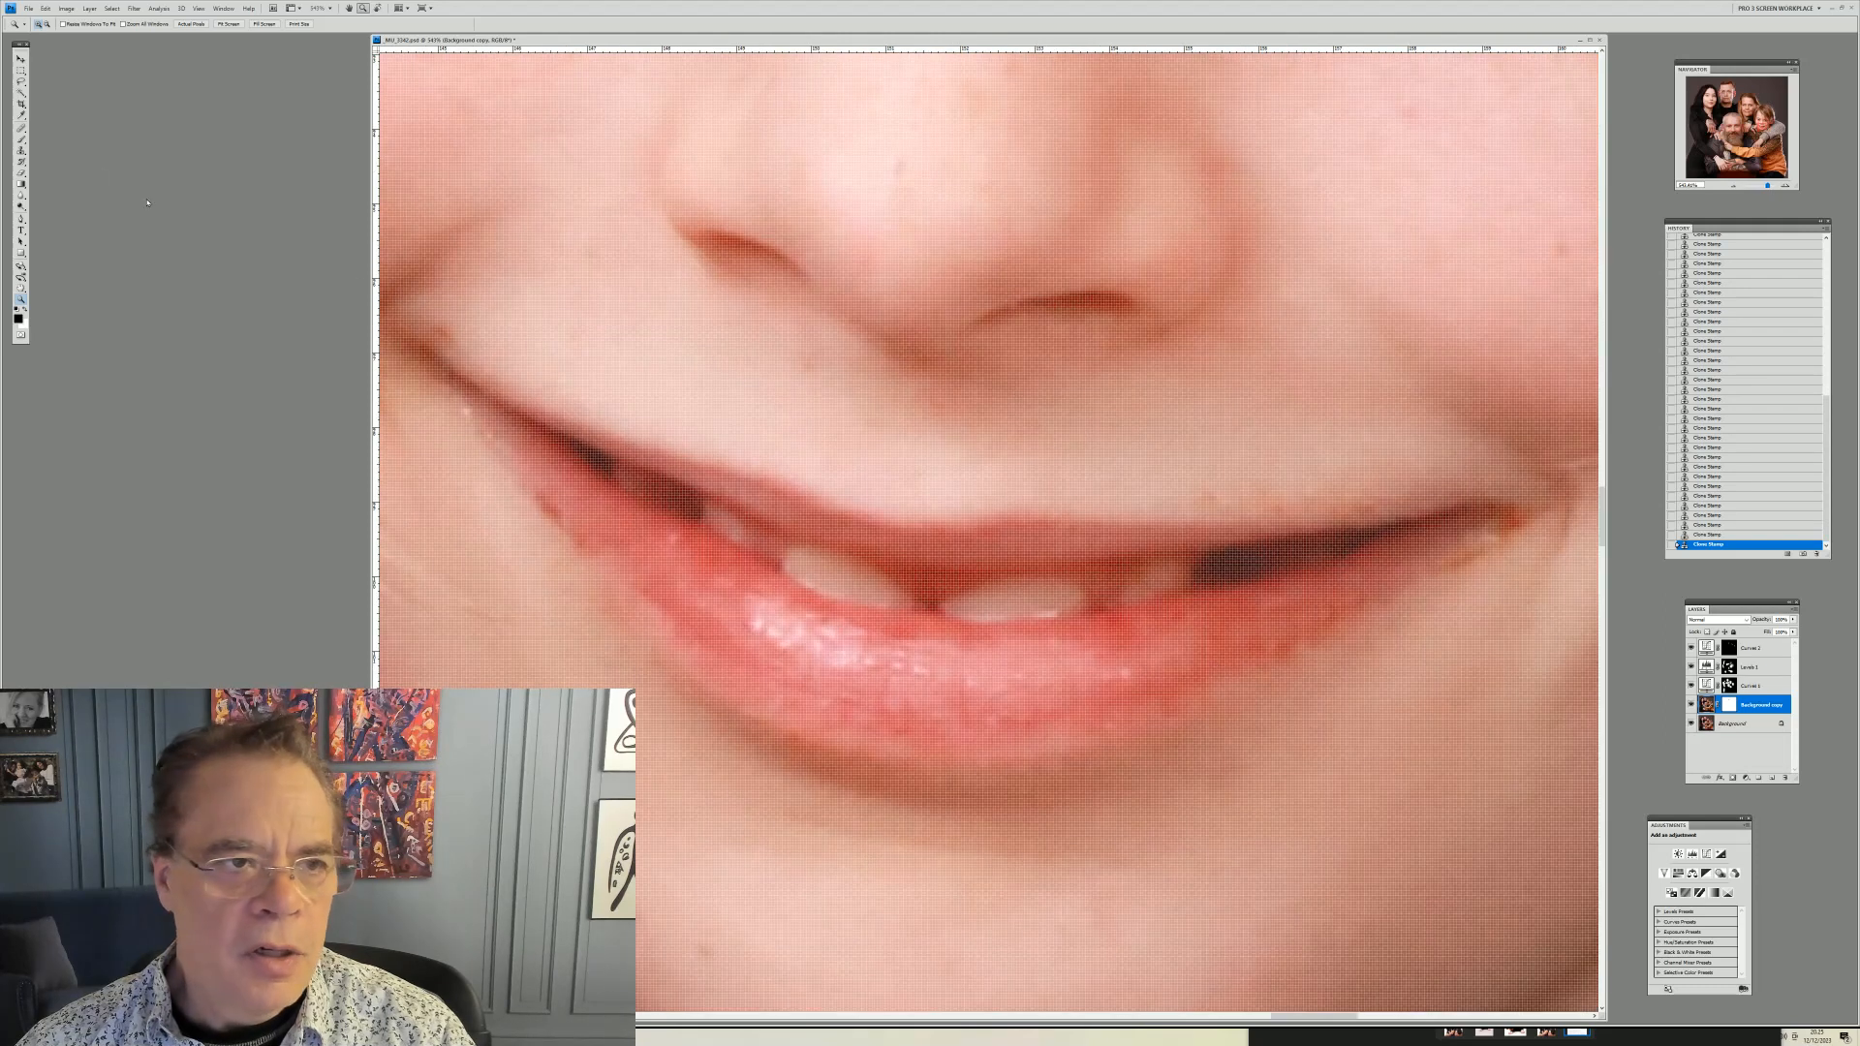
Switch to the Clone Stamp, resize the brush and clone out the marks at the corner of the boy's mouth
key("s")
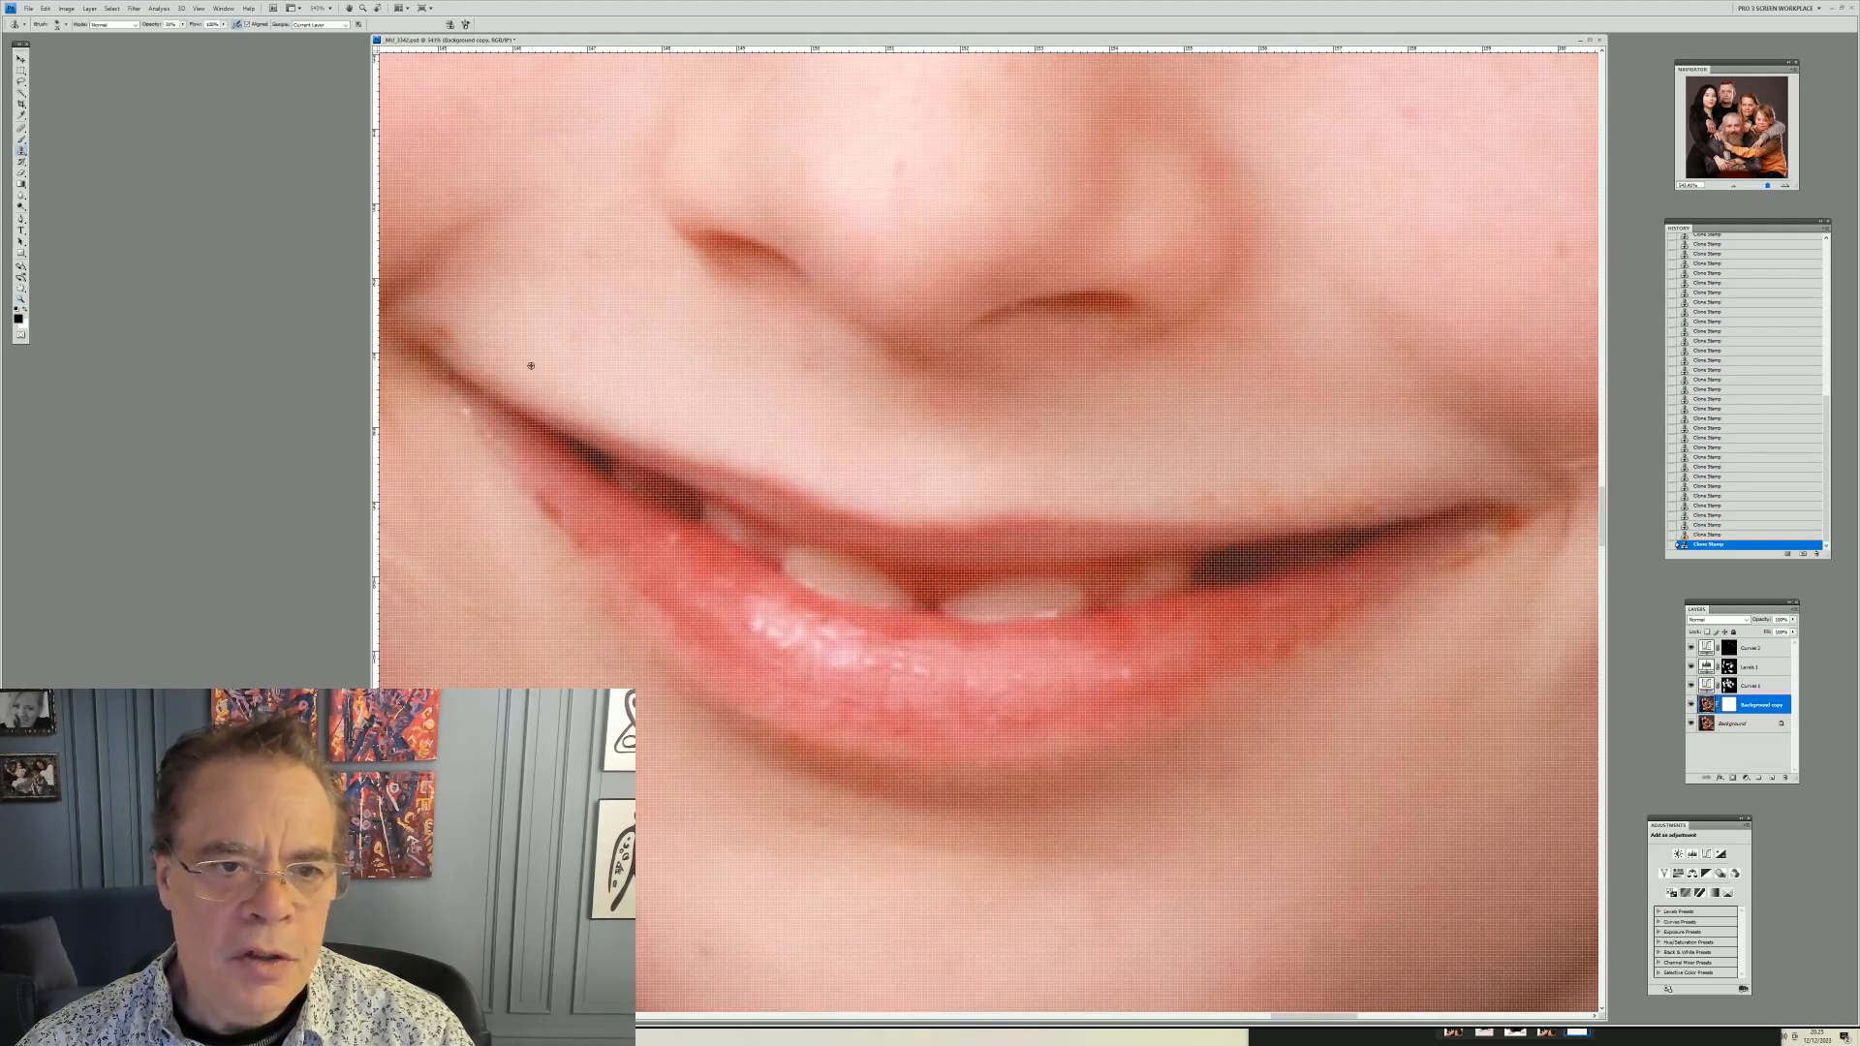
right_click(537, 360)
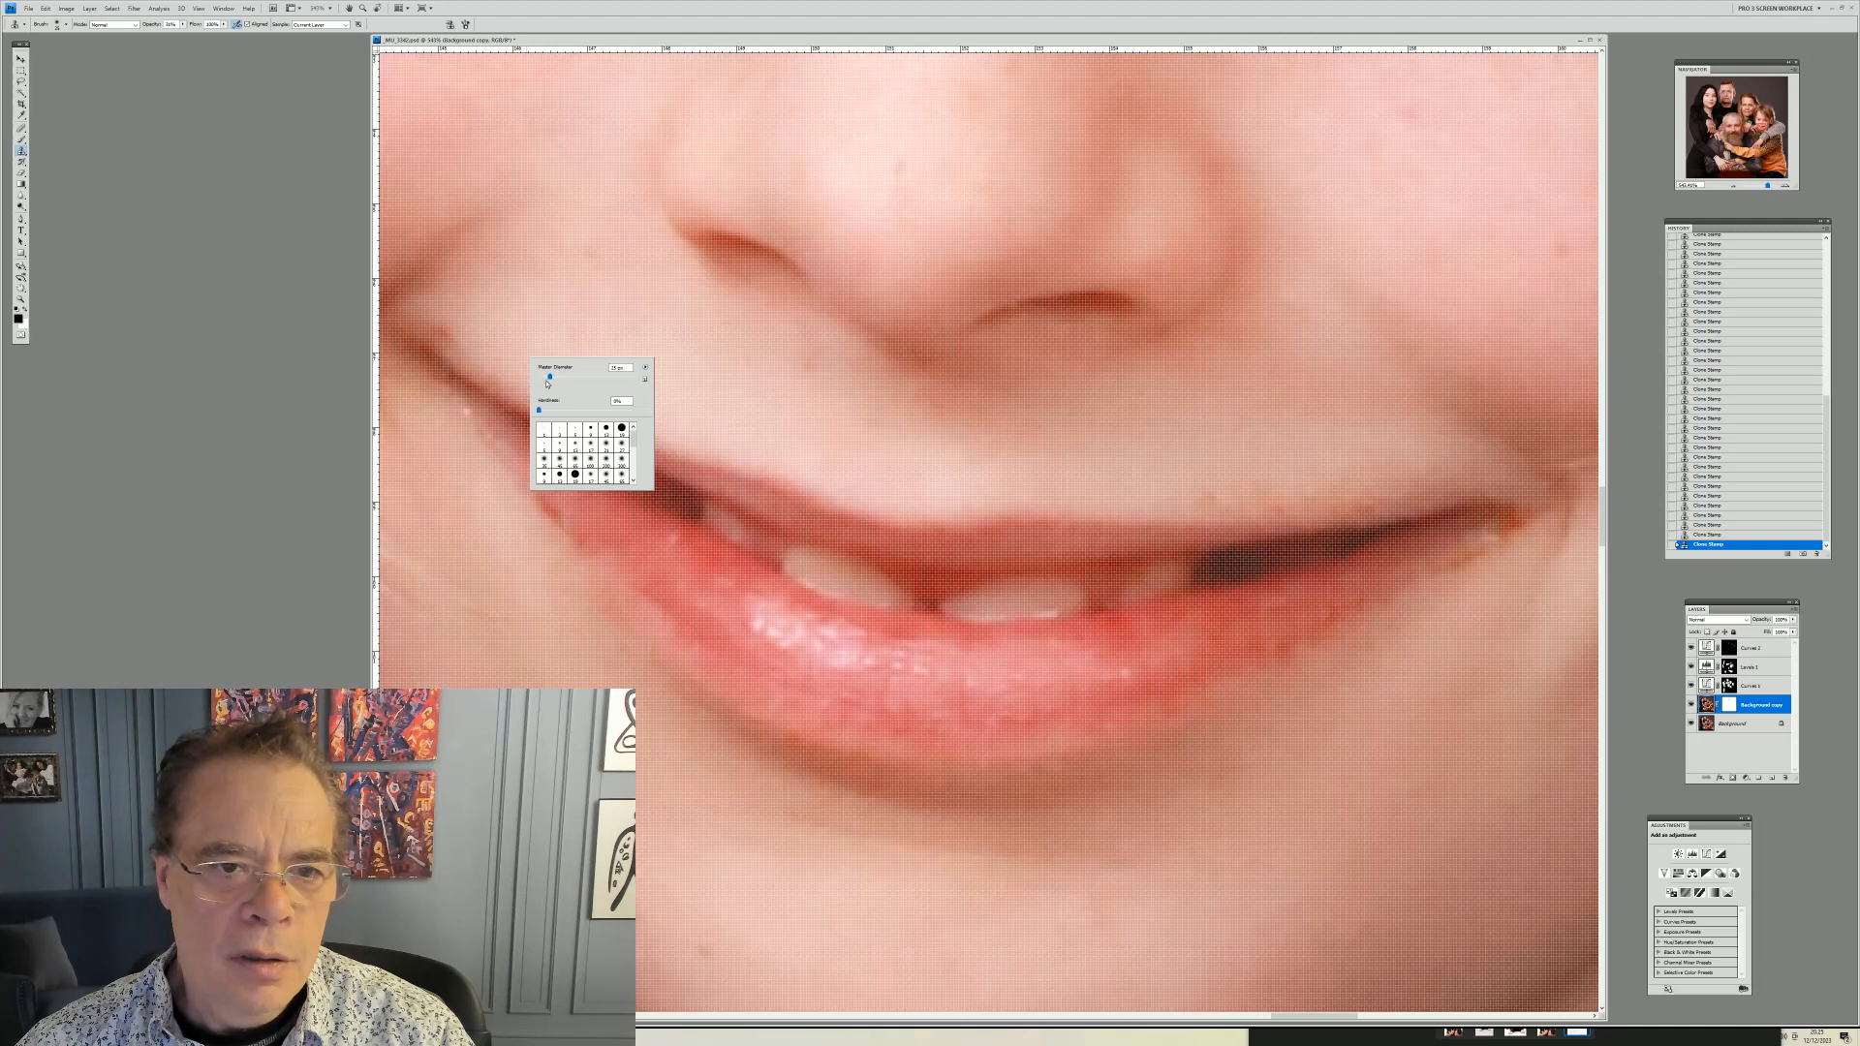
left_click_drag(547, 379, 548, 380)
key("Return")
left_click(483, 339, "alt")
left_click_drag(443, 321, 438, 318)
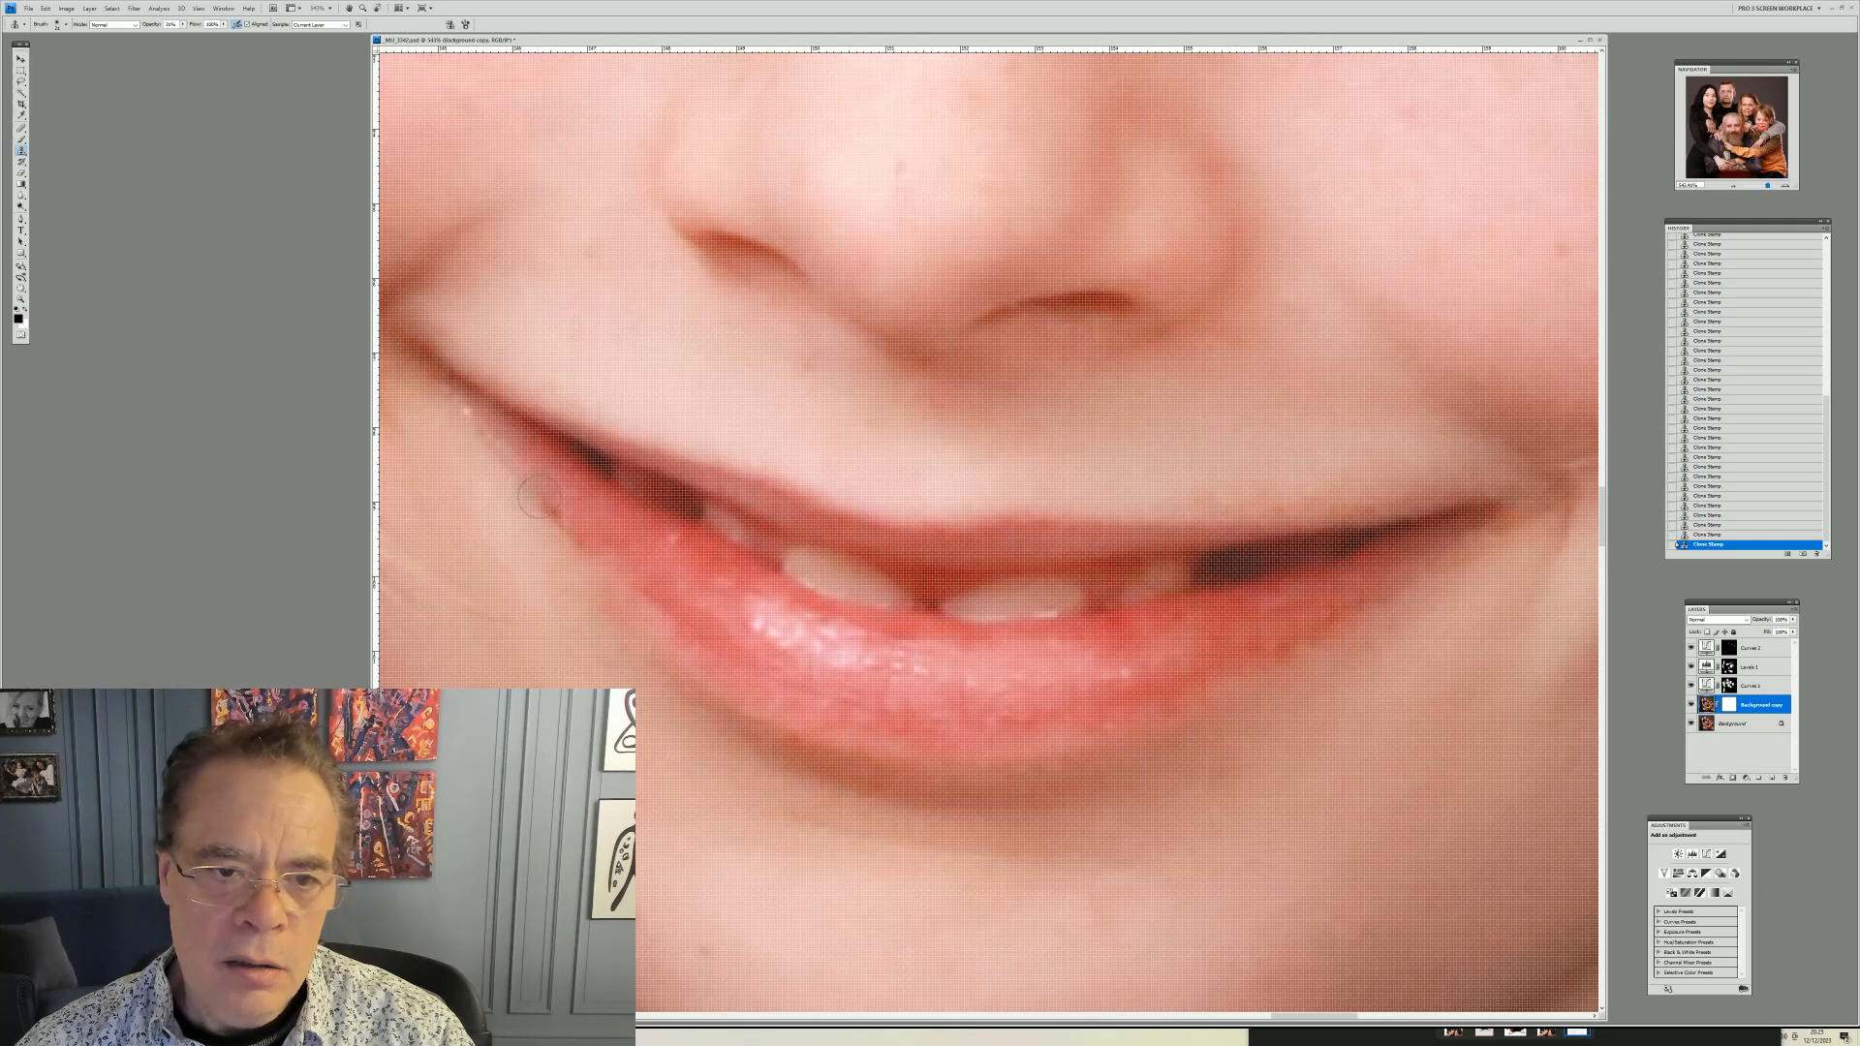
left_click_drag(540, 501, 550, 510)
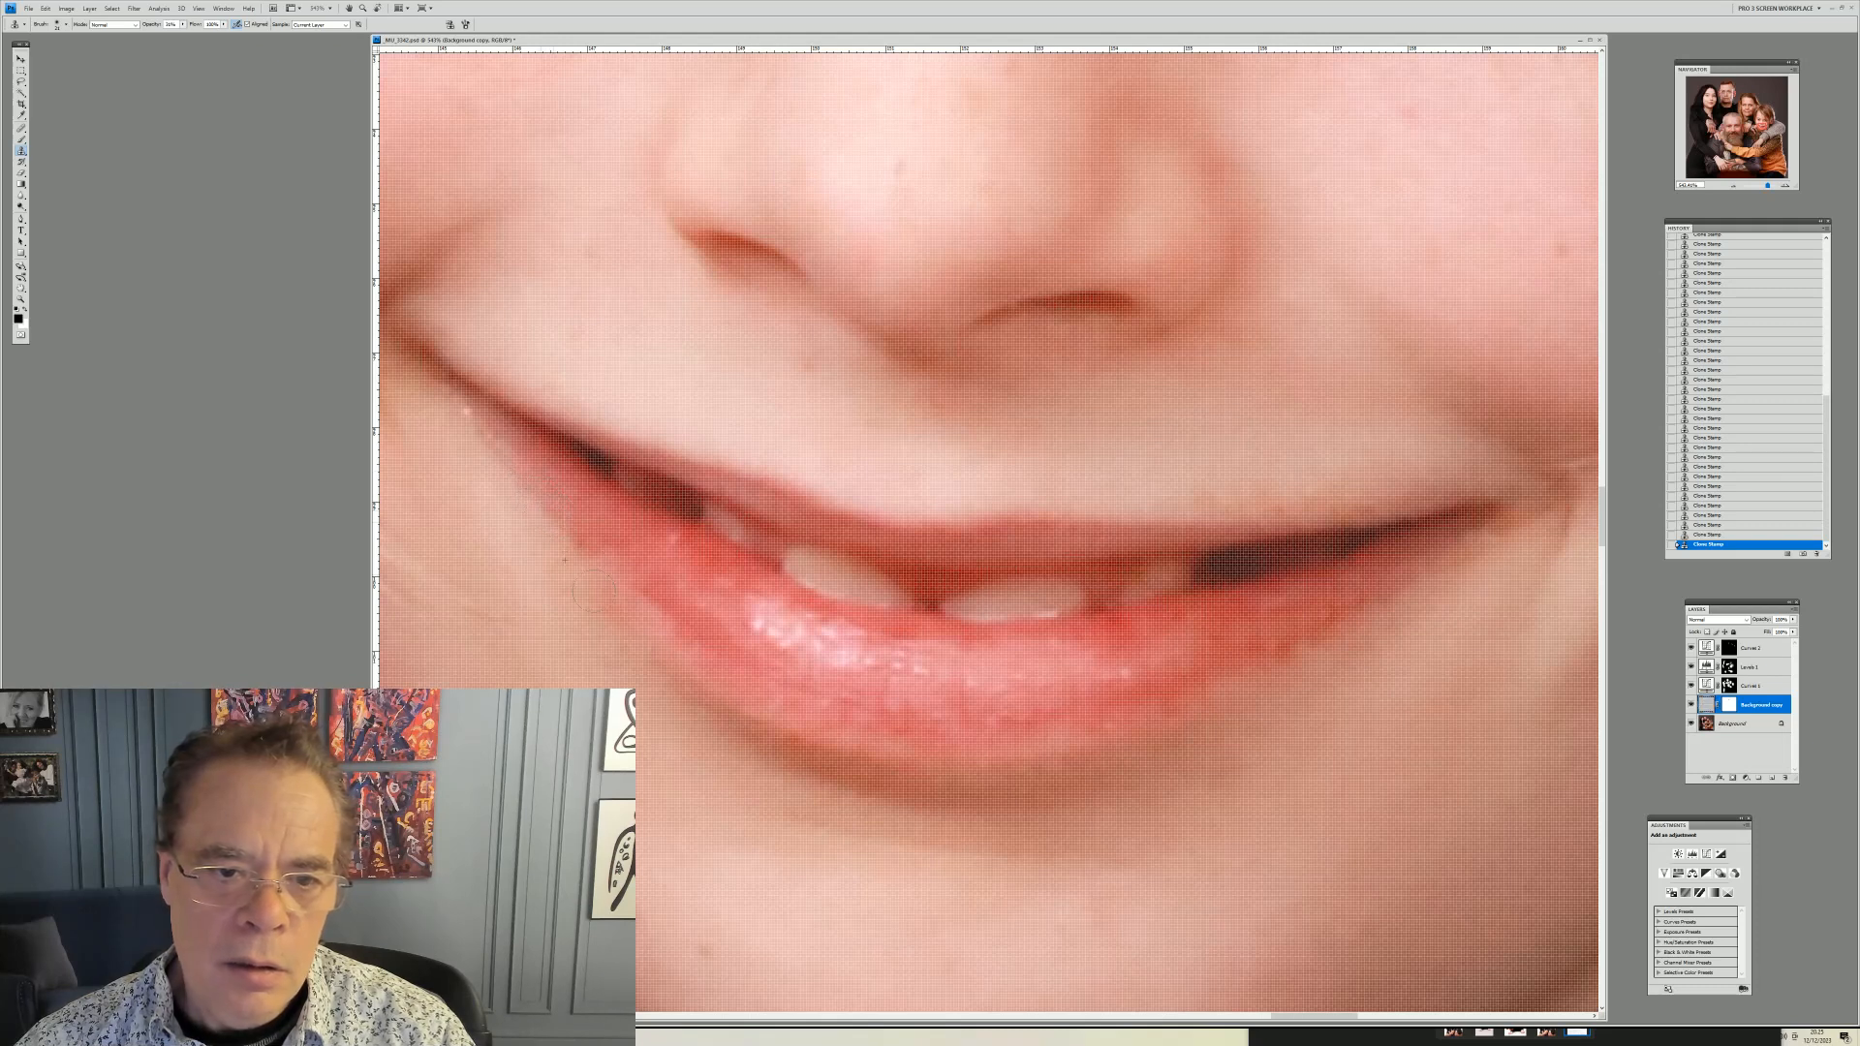
left_click_drag(585, 535, 662, 642)
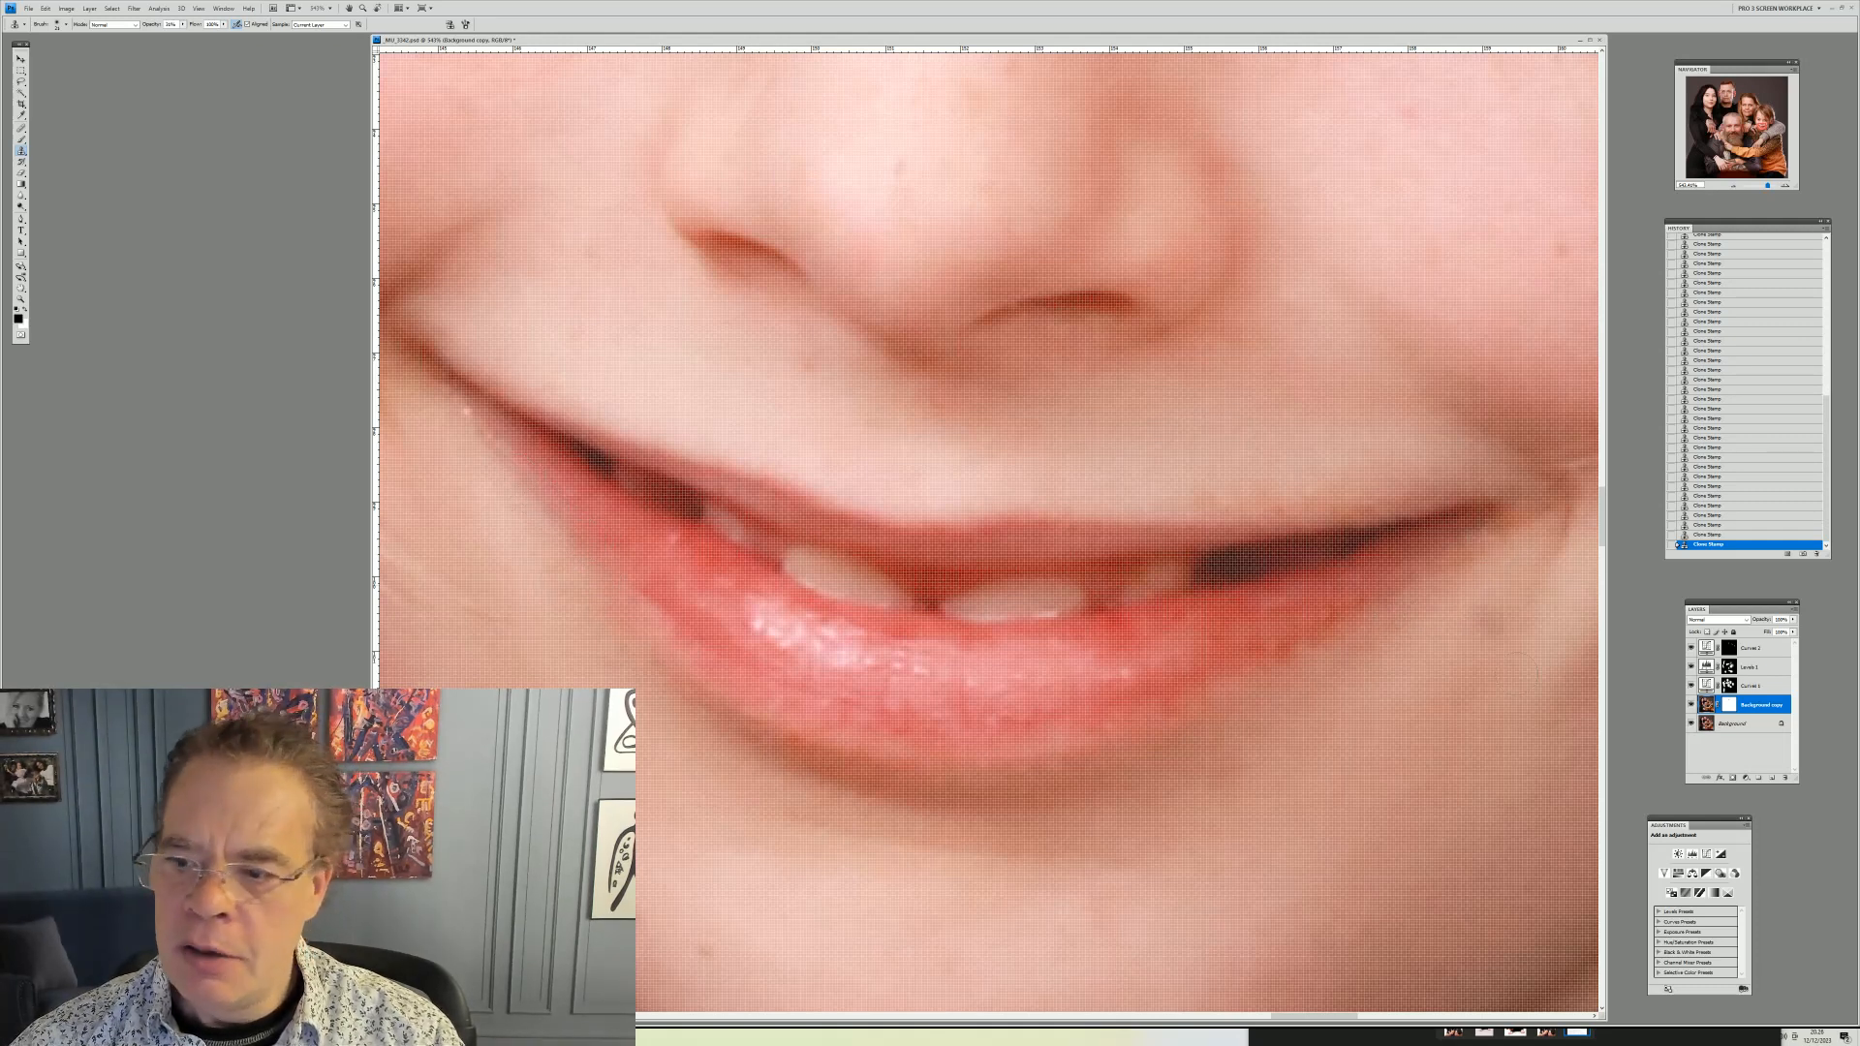
Toggle the retouched layer's visibility to compare before and after, then fit the whole portrait on screen
left_click(1690, 706)
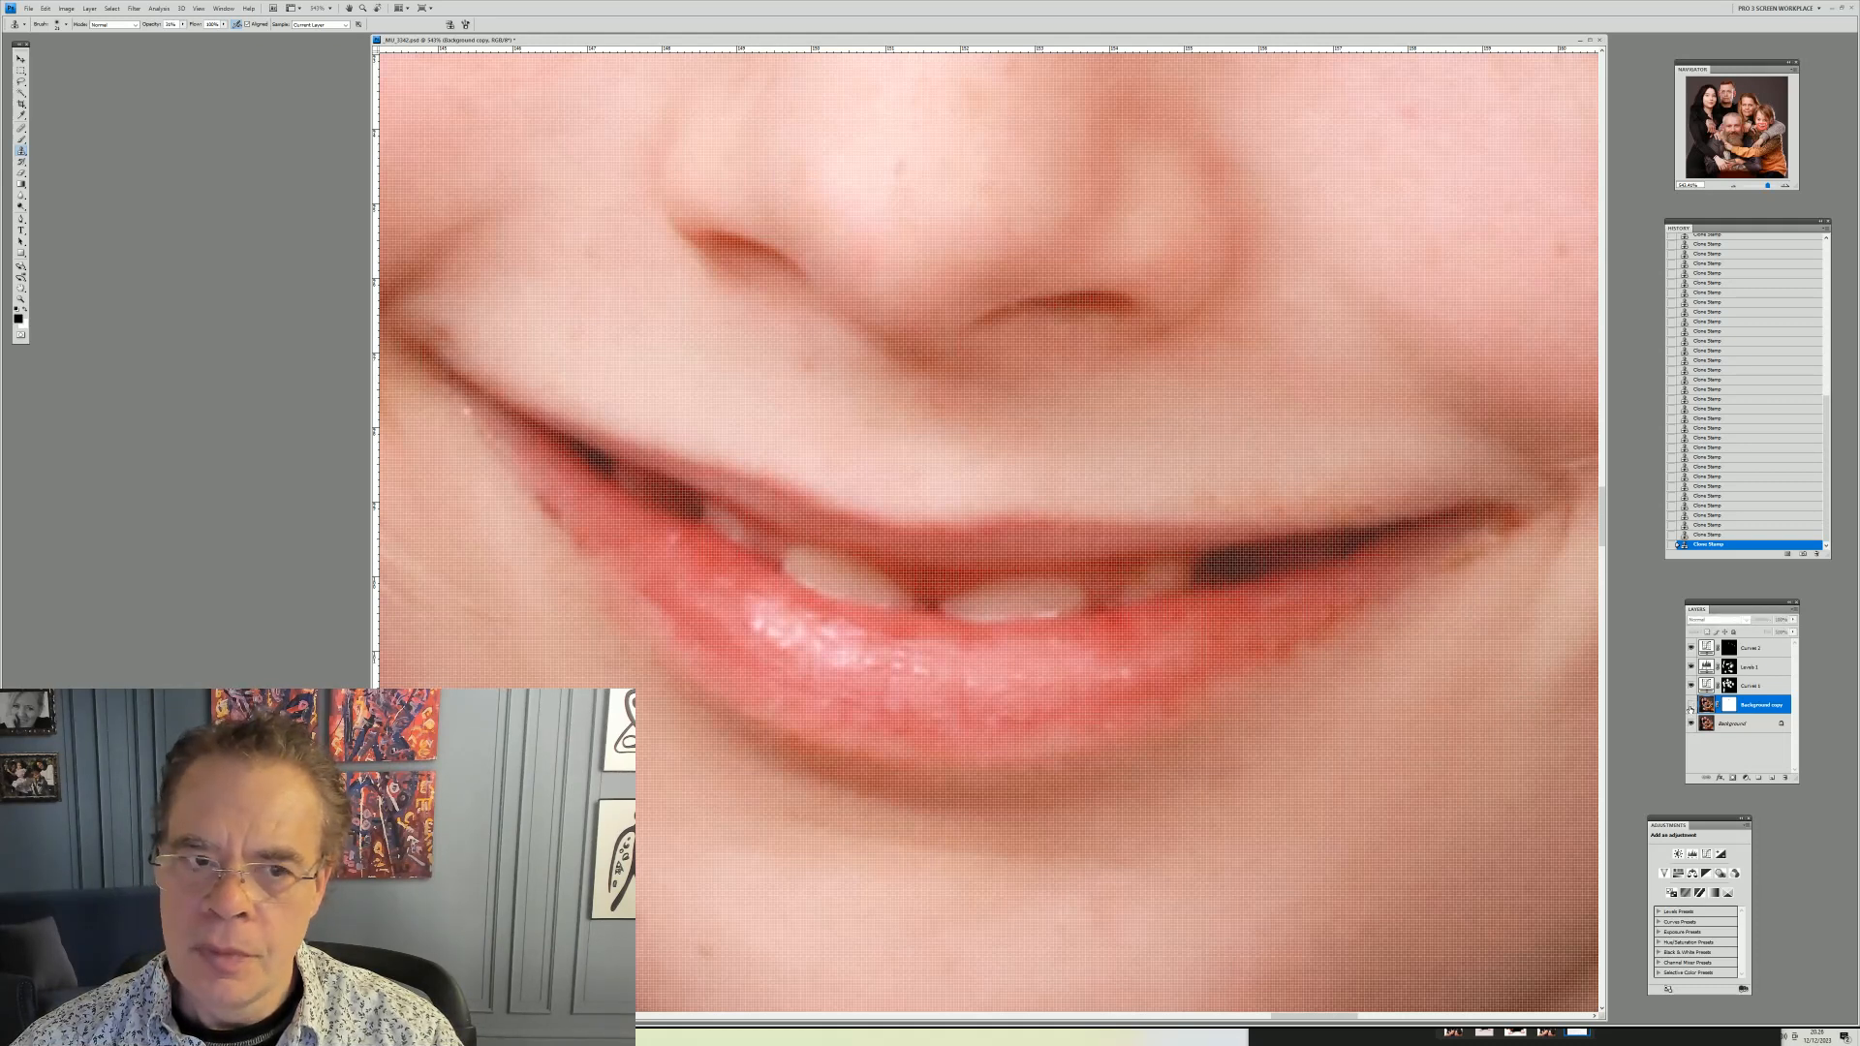
left_click(1690, 706)
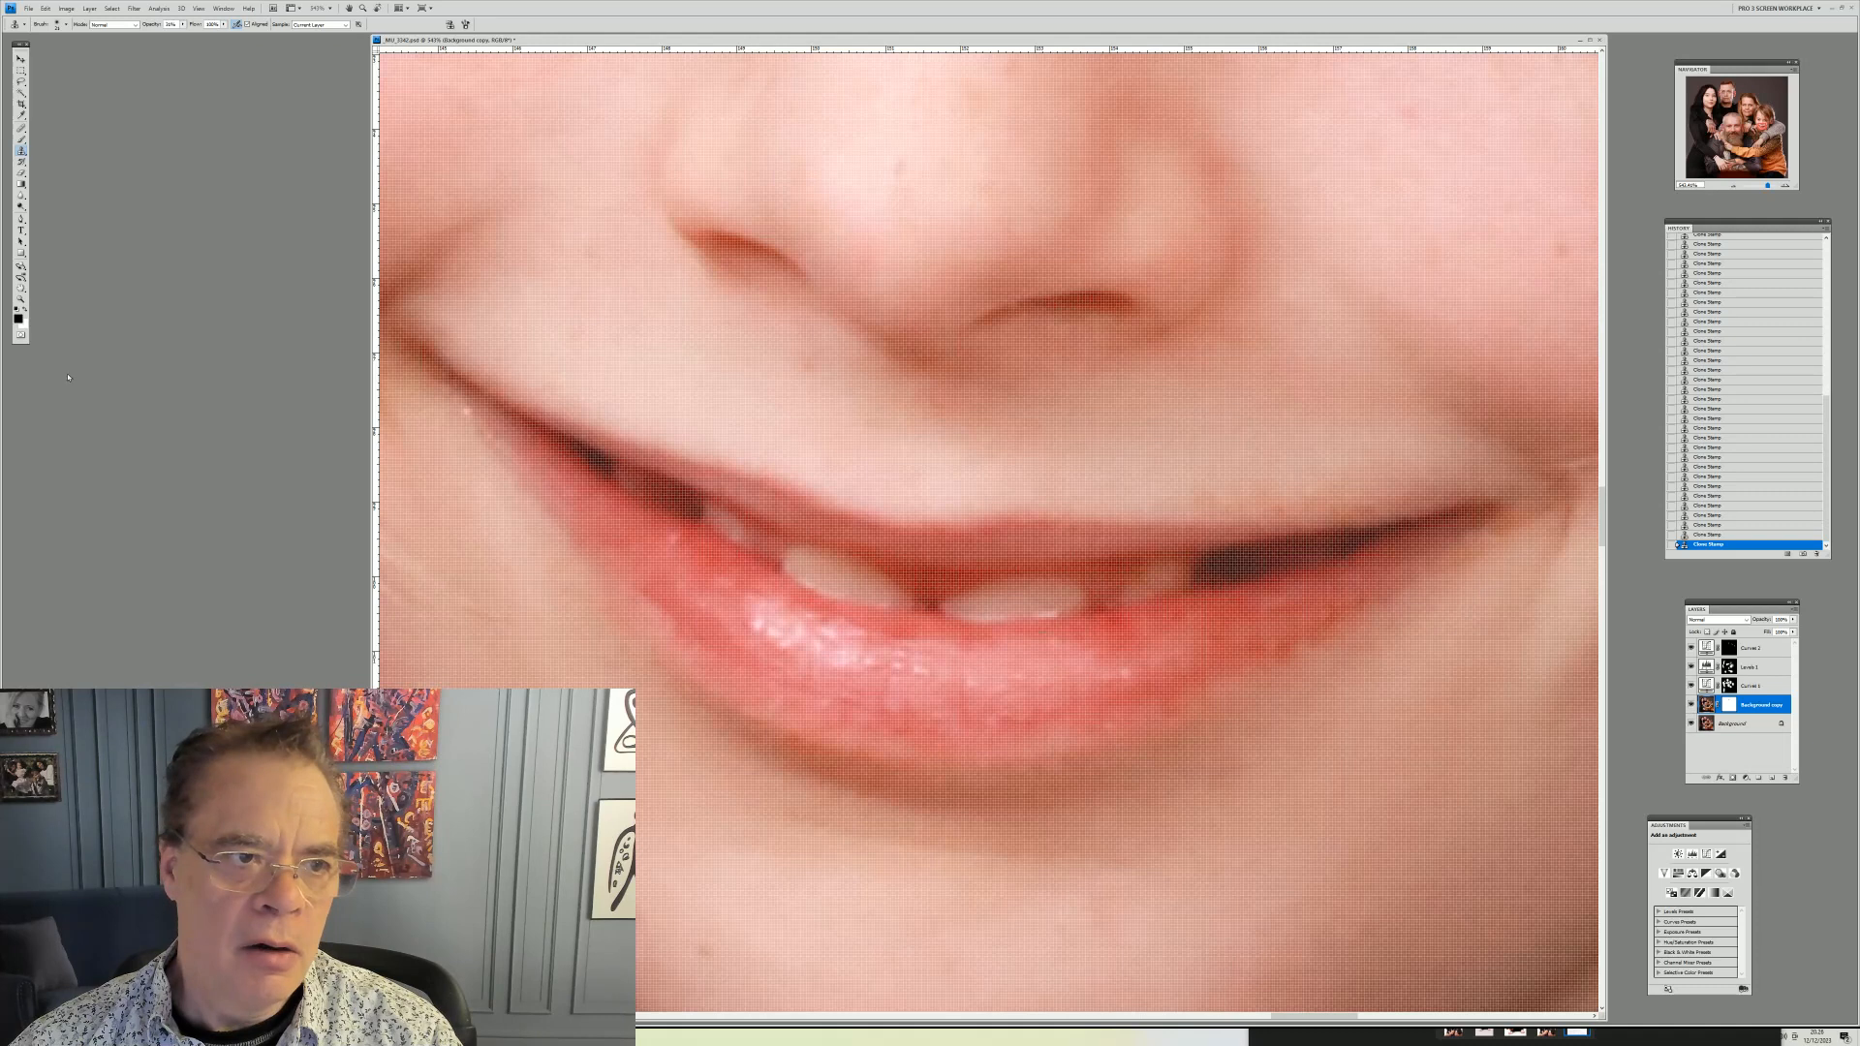
left_click(20, 299)
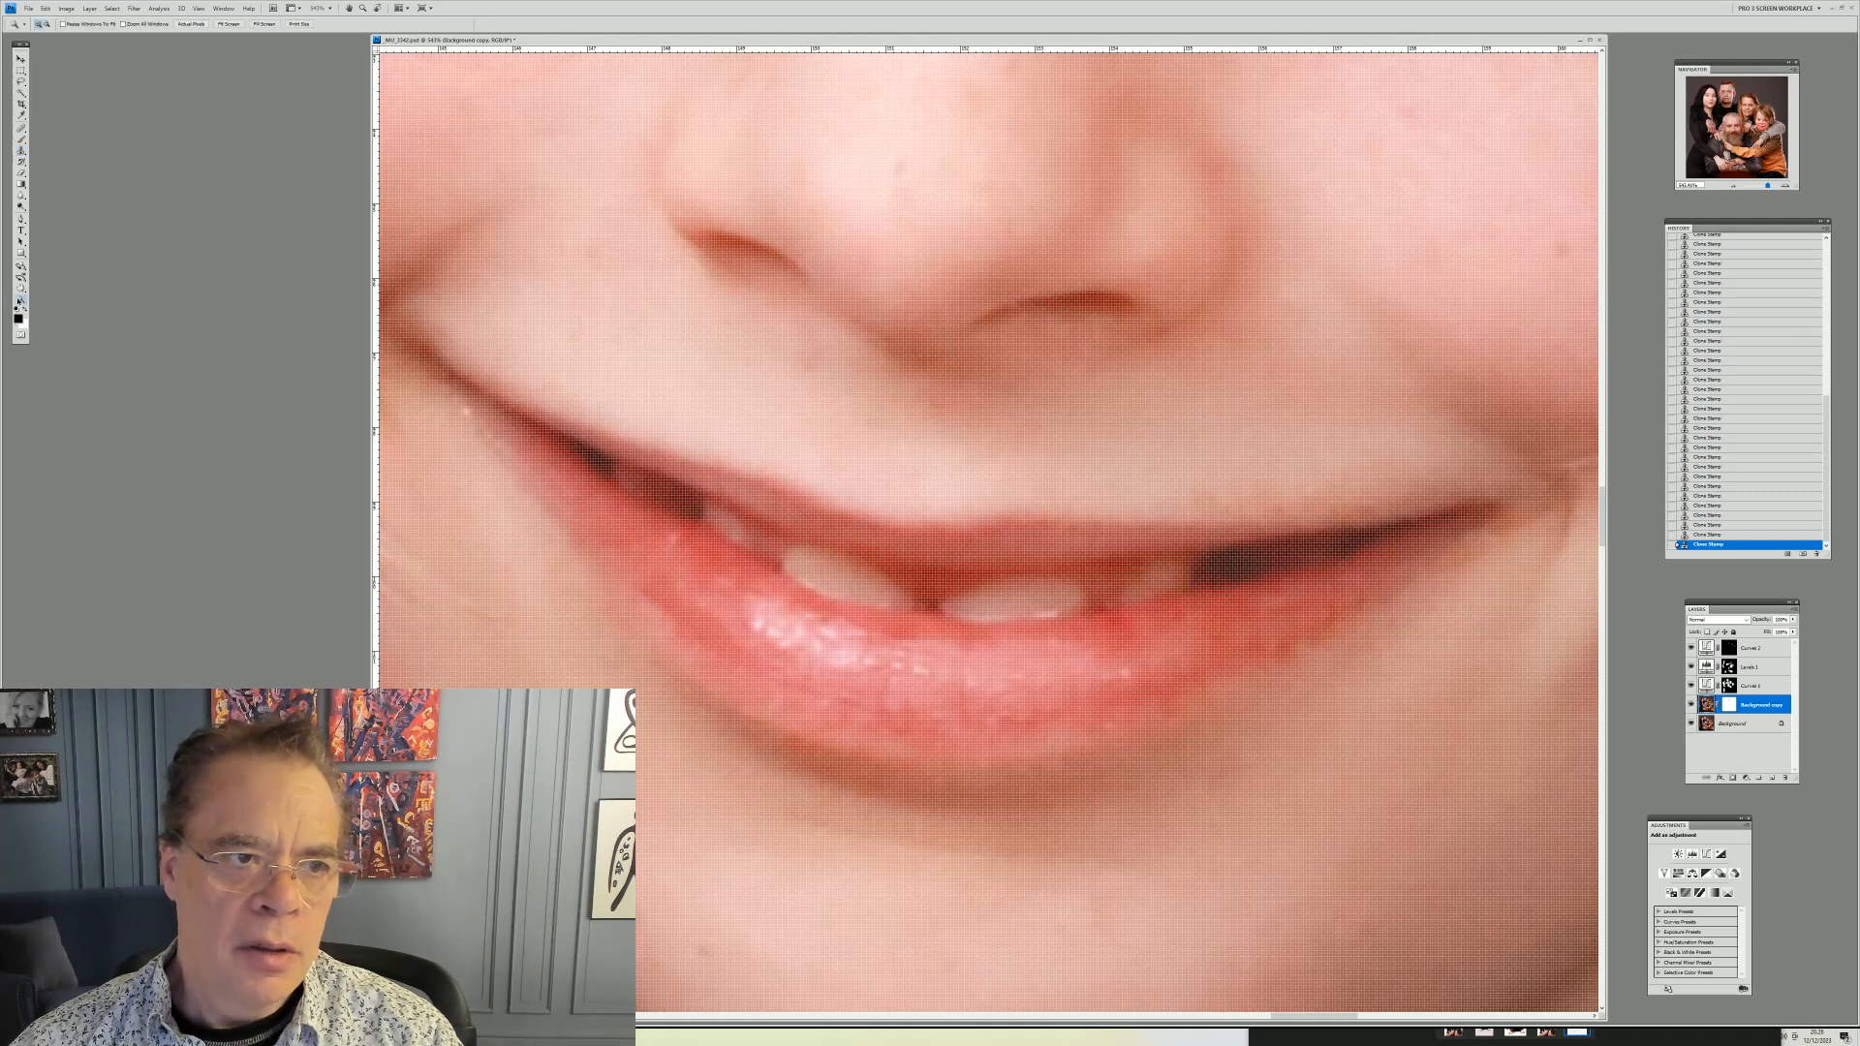
right_click(734, 323)
left_click(758, 333)
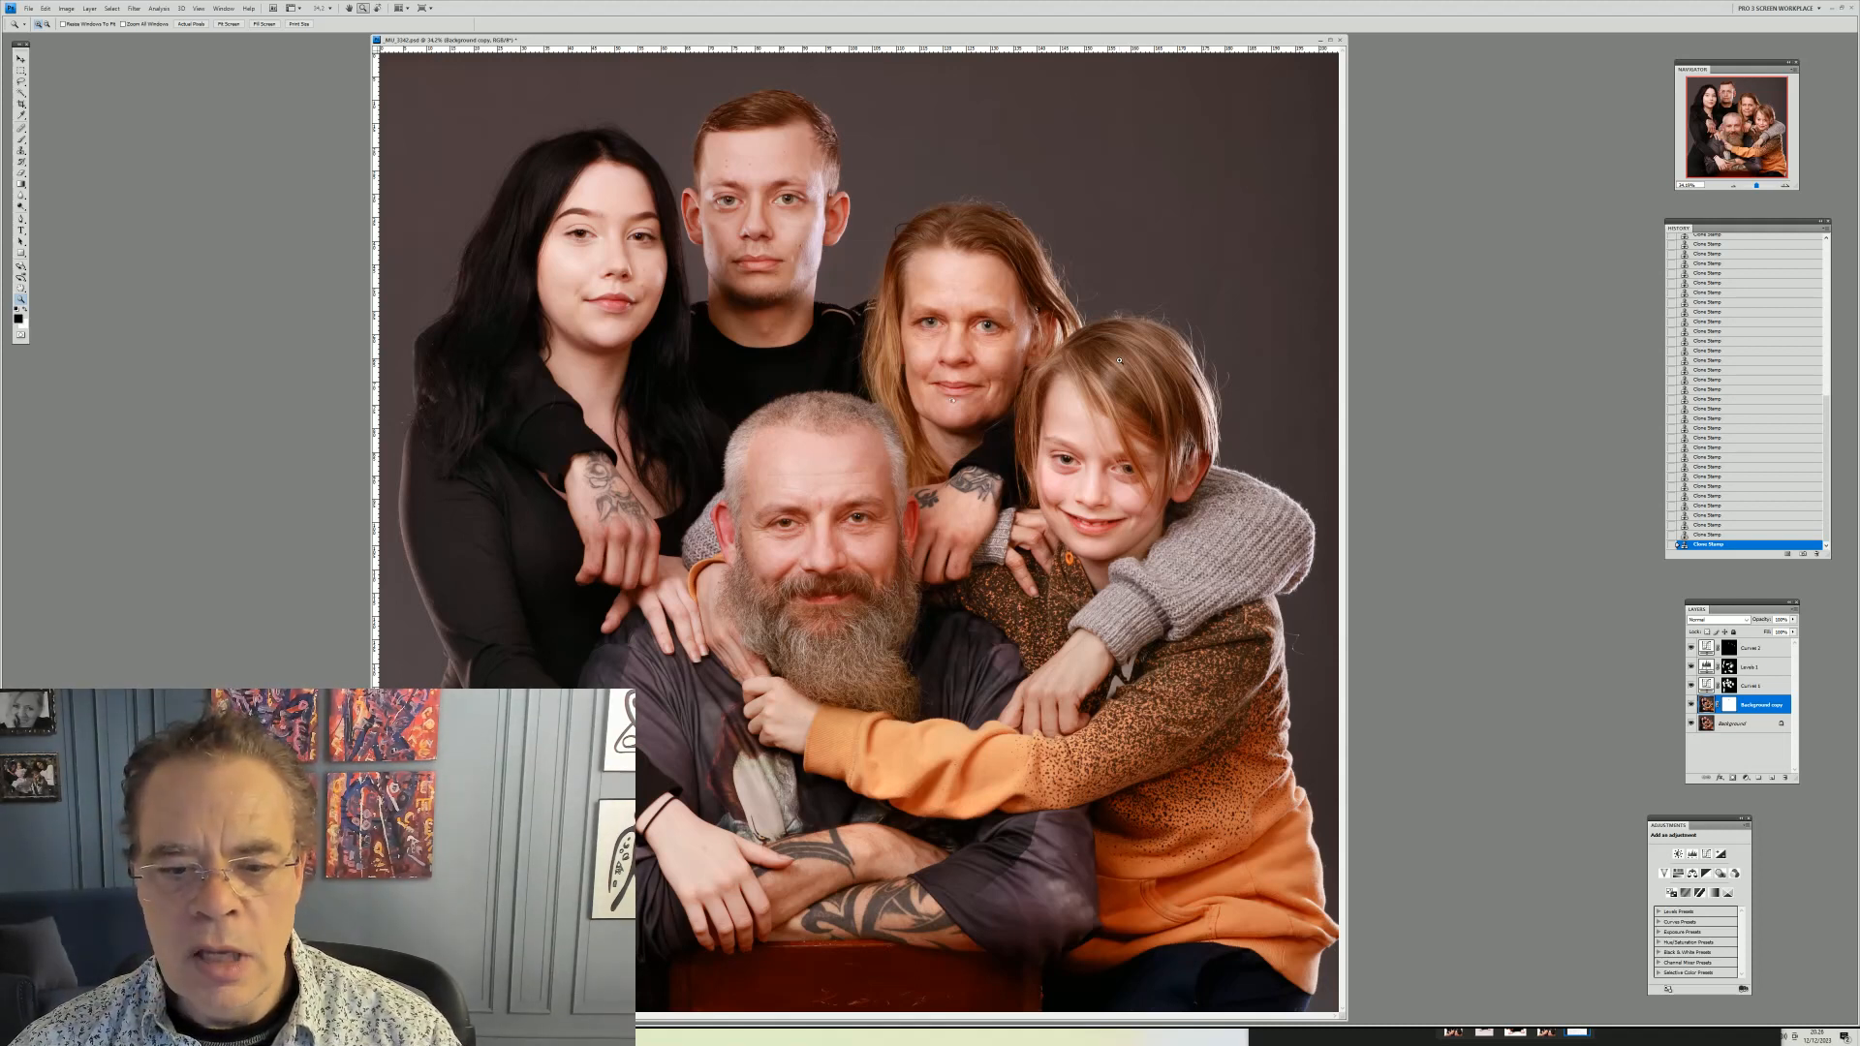
Zoom in on the hand resting on the father's tattooed arm, resize the brush and clone out a blemish on it
left_click_drag(494, 778, 861, 1000)
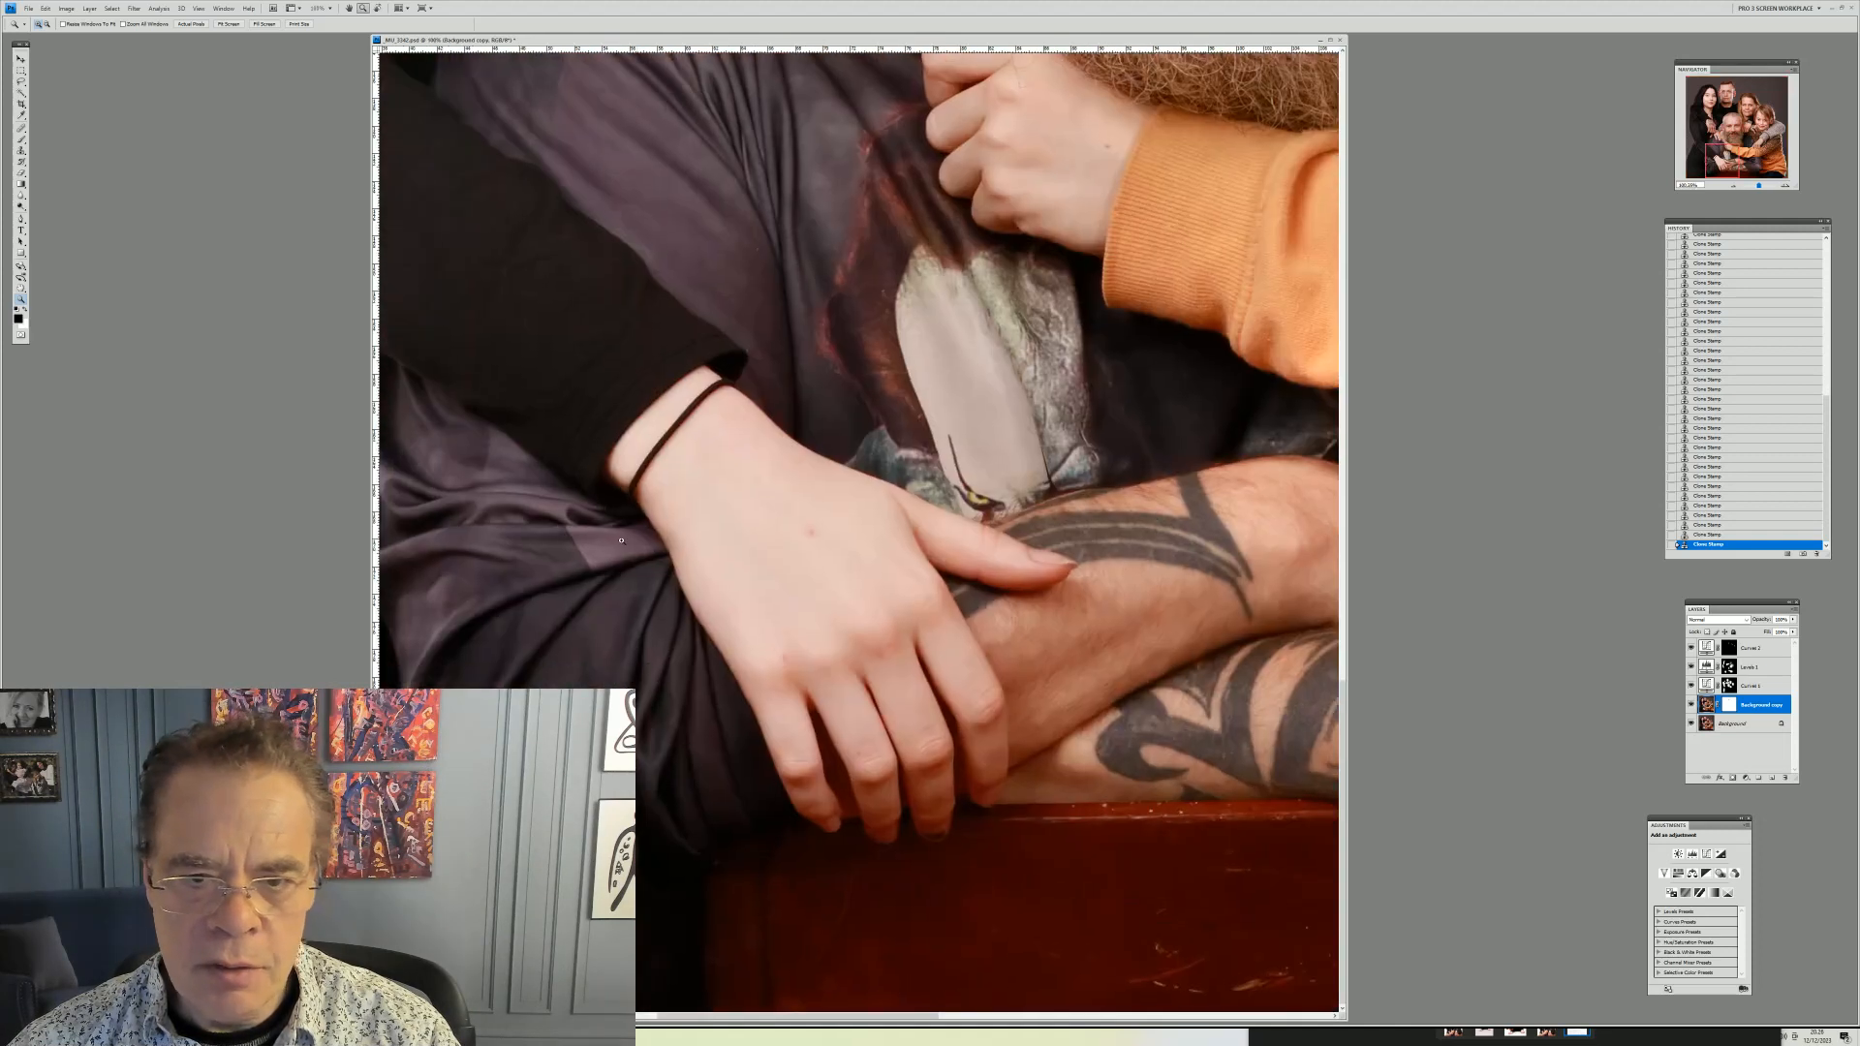
left_click_drag(535, 391, 1121, 819)
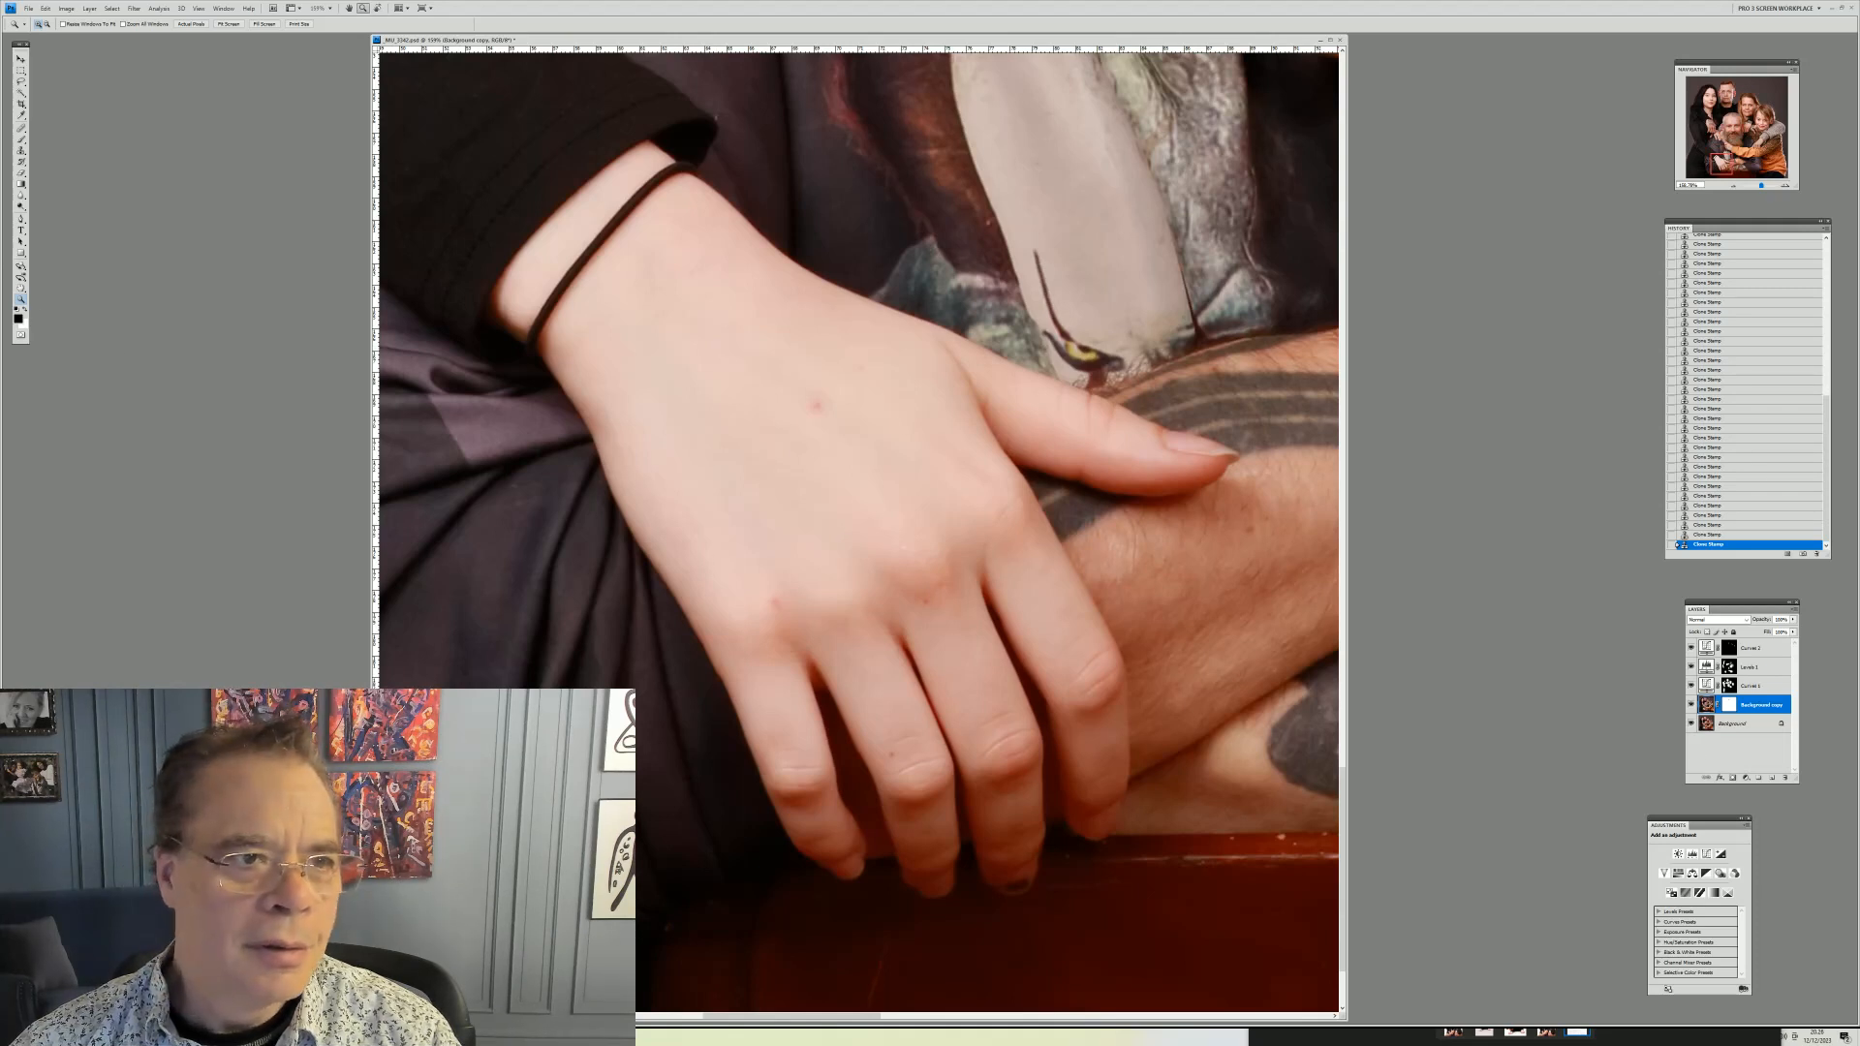
left_click(21, 151)
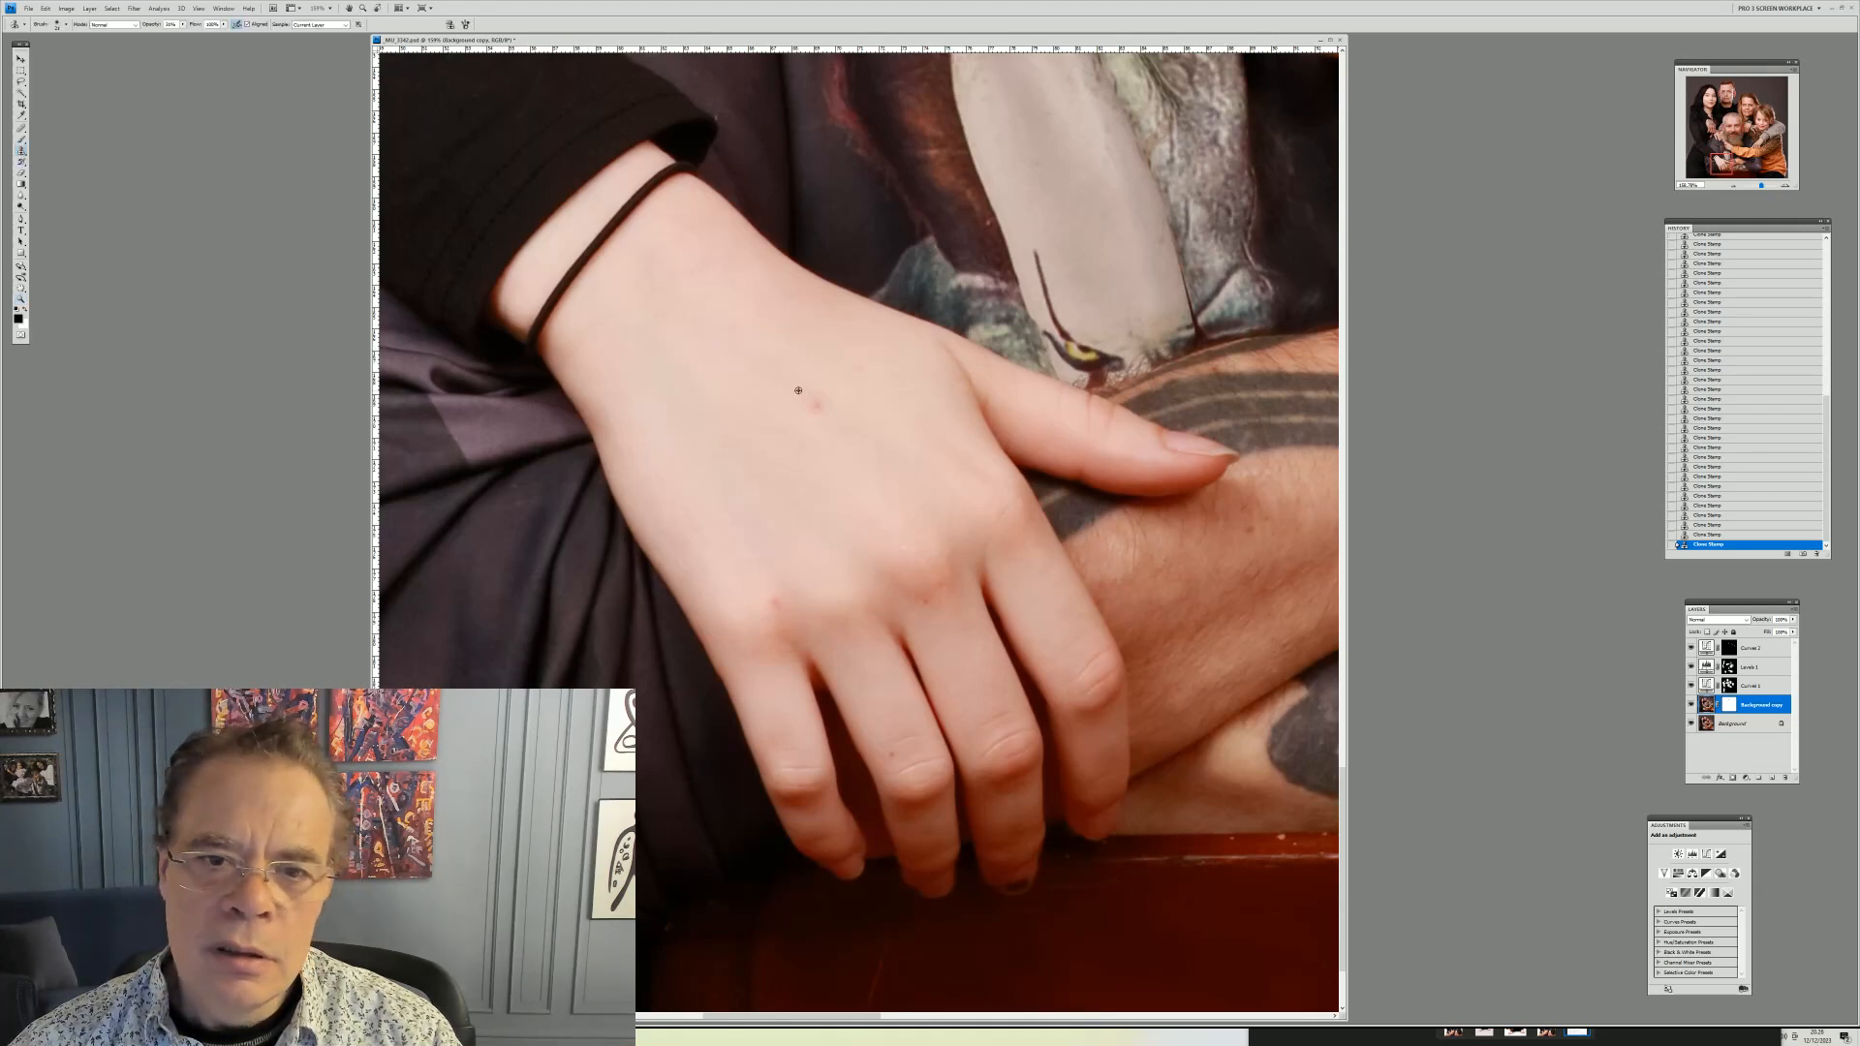
right_click(816, 395)
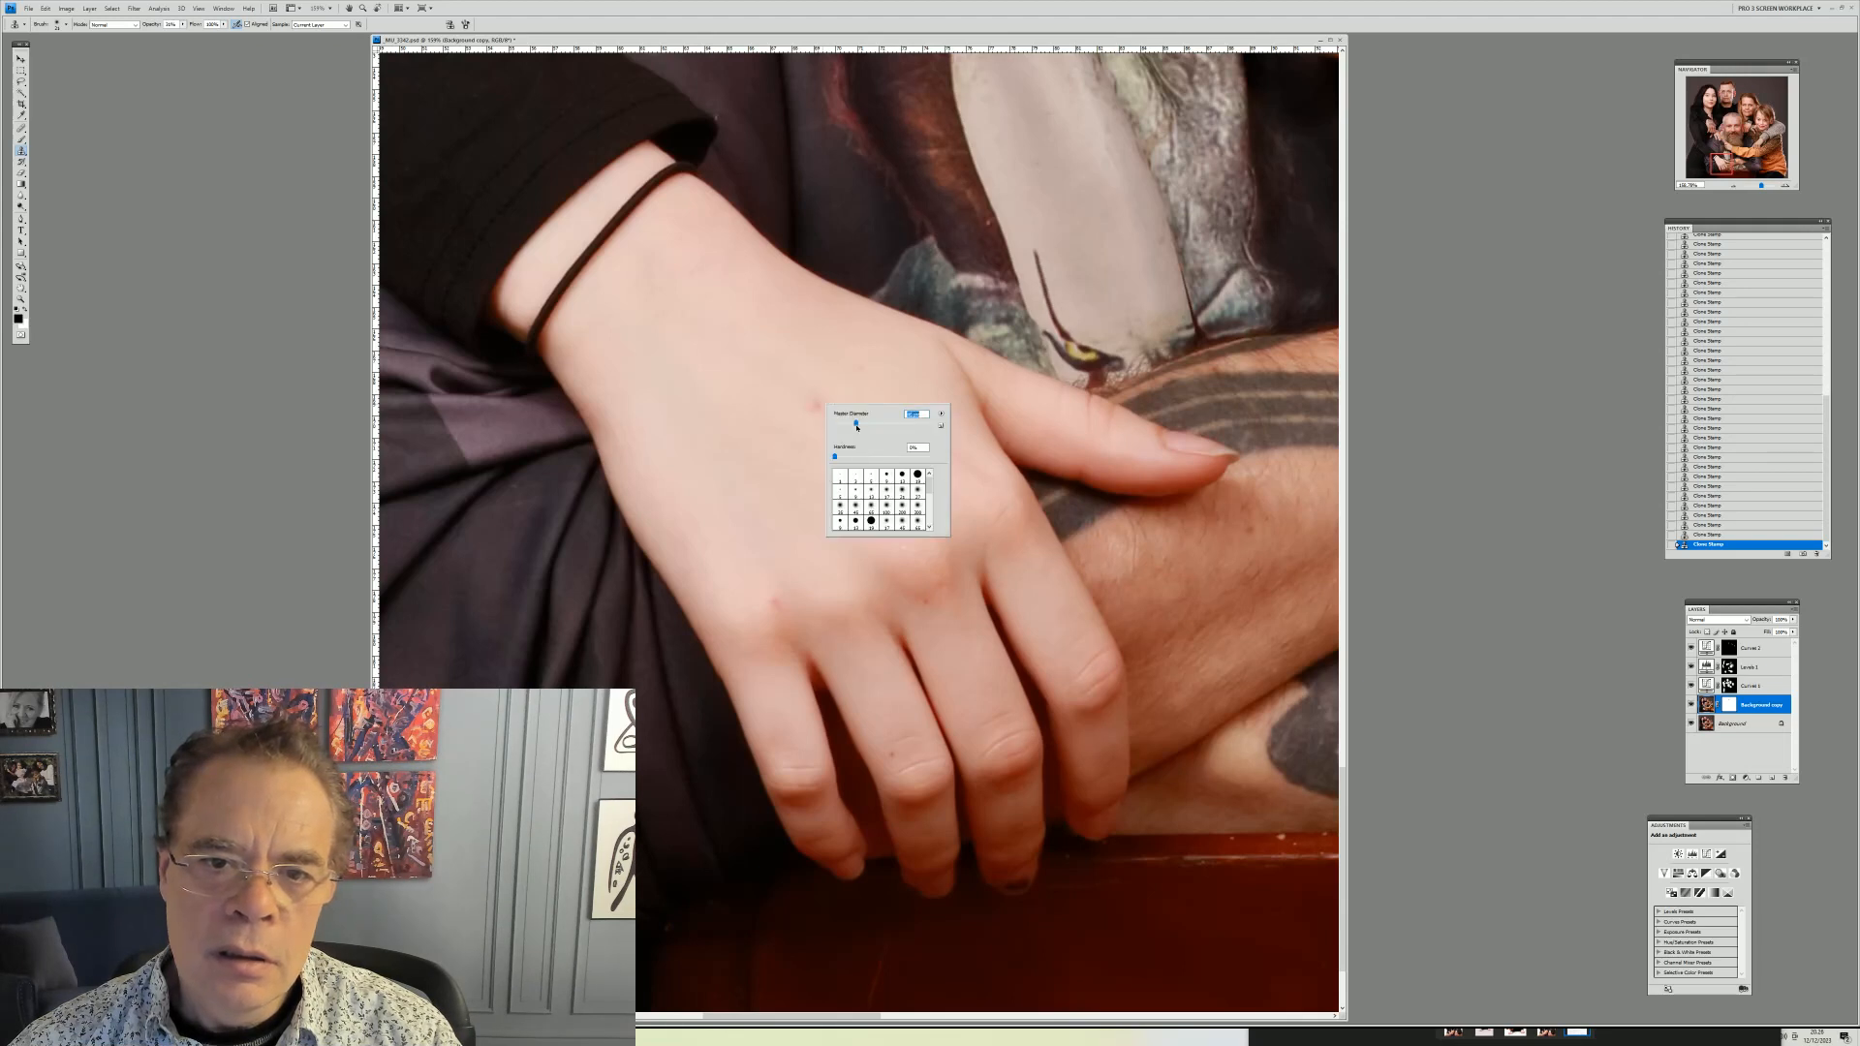
left_click(774, 385, "alt")
left_click_drag(825, 405, 820, 412)
left_click(772, 578, "alt")
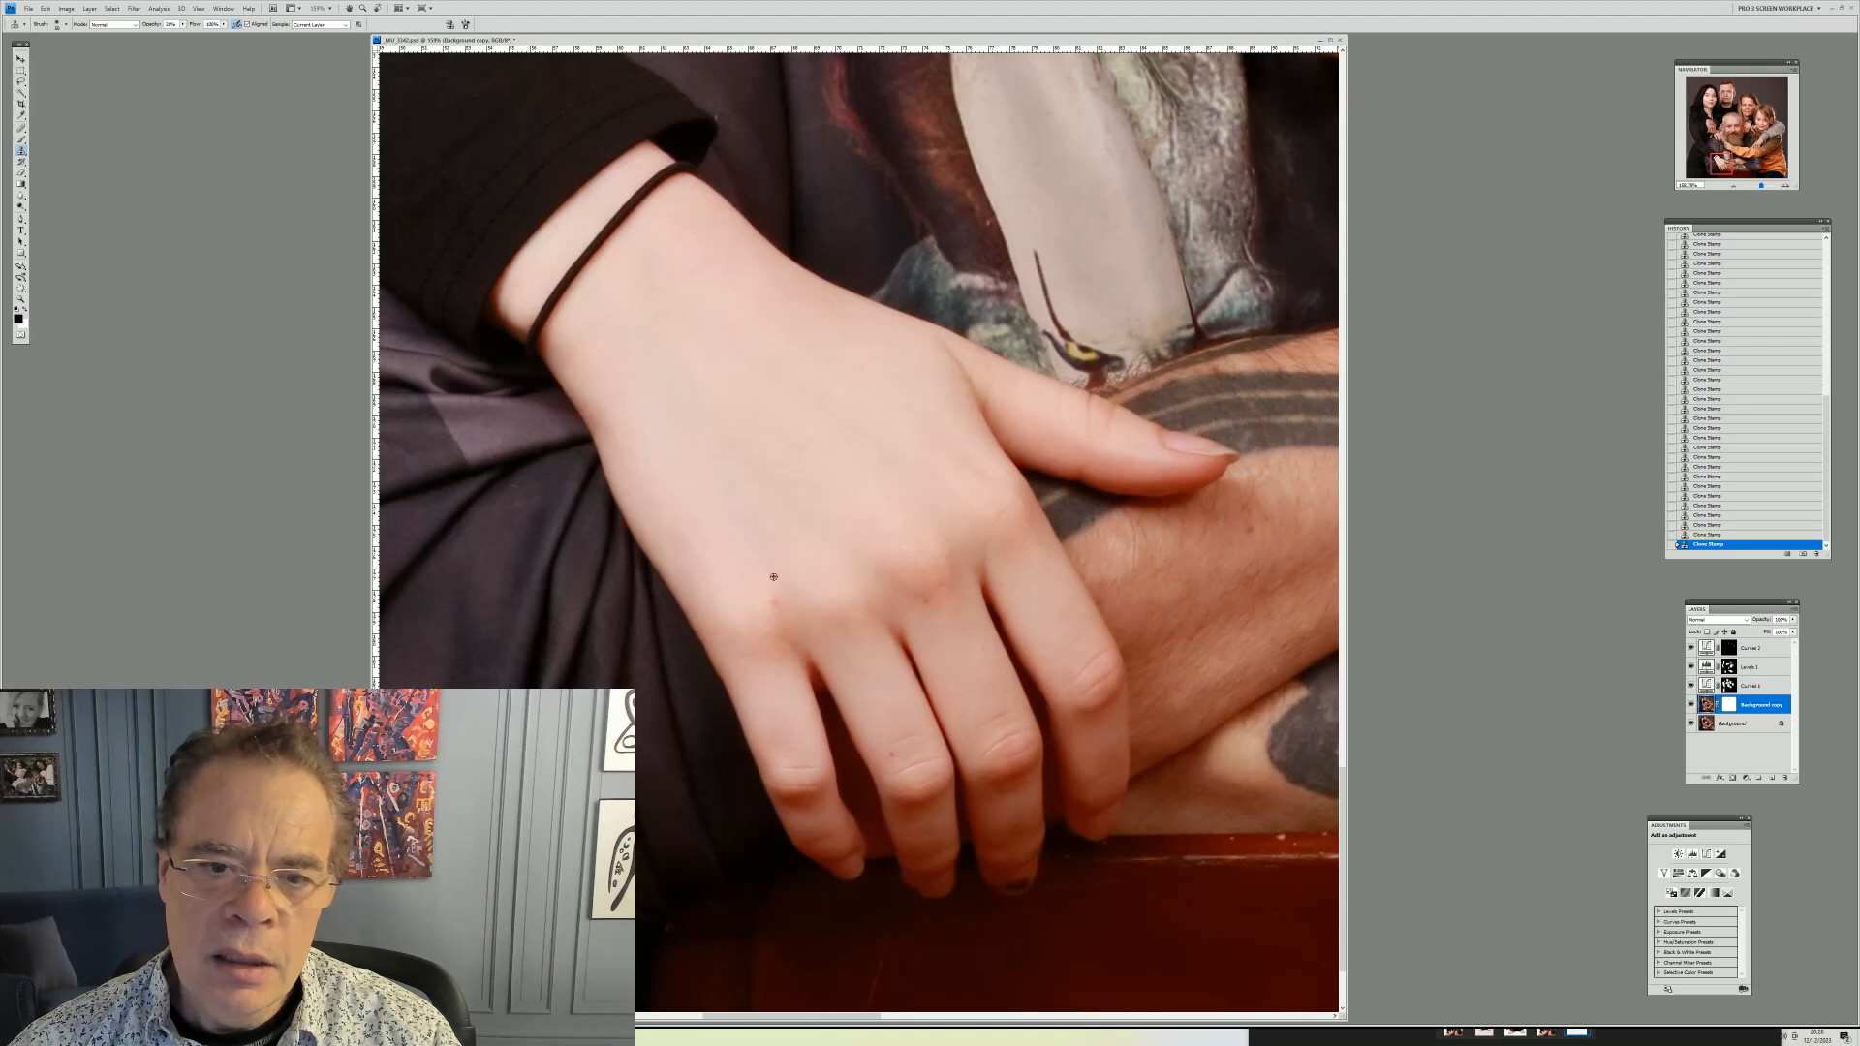
left_click_drag(778, 587, 776, 595)
left_click(812, 575, "alt")
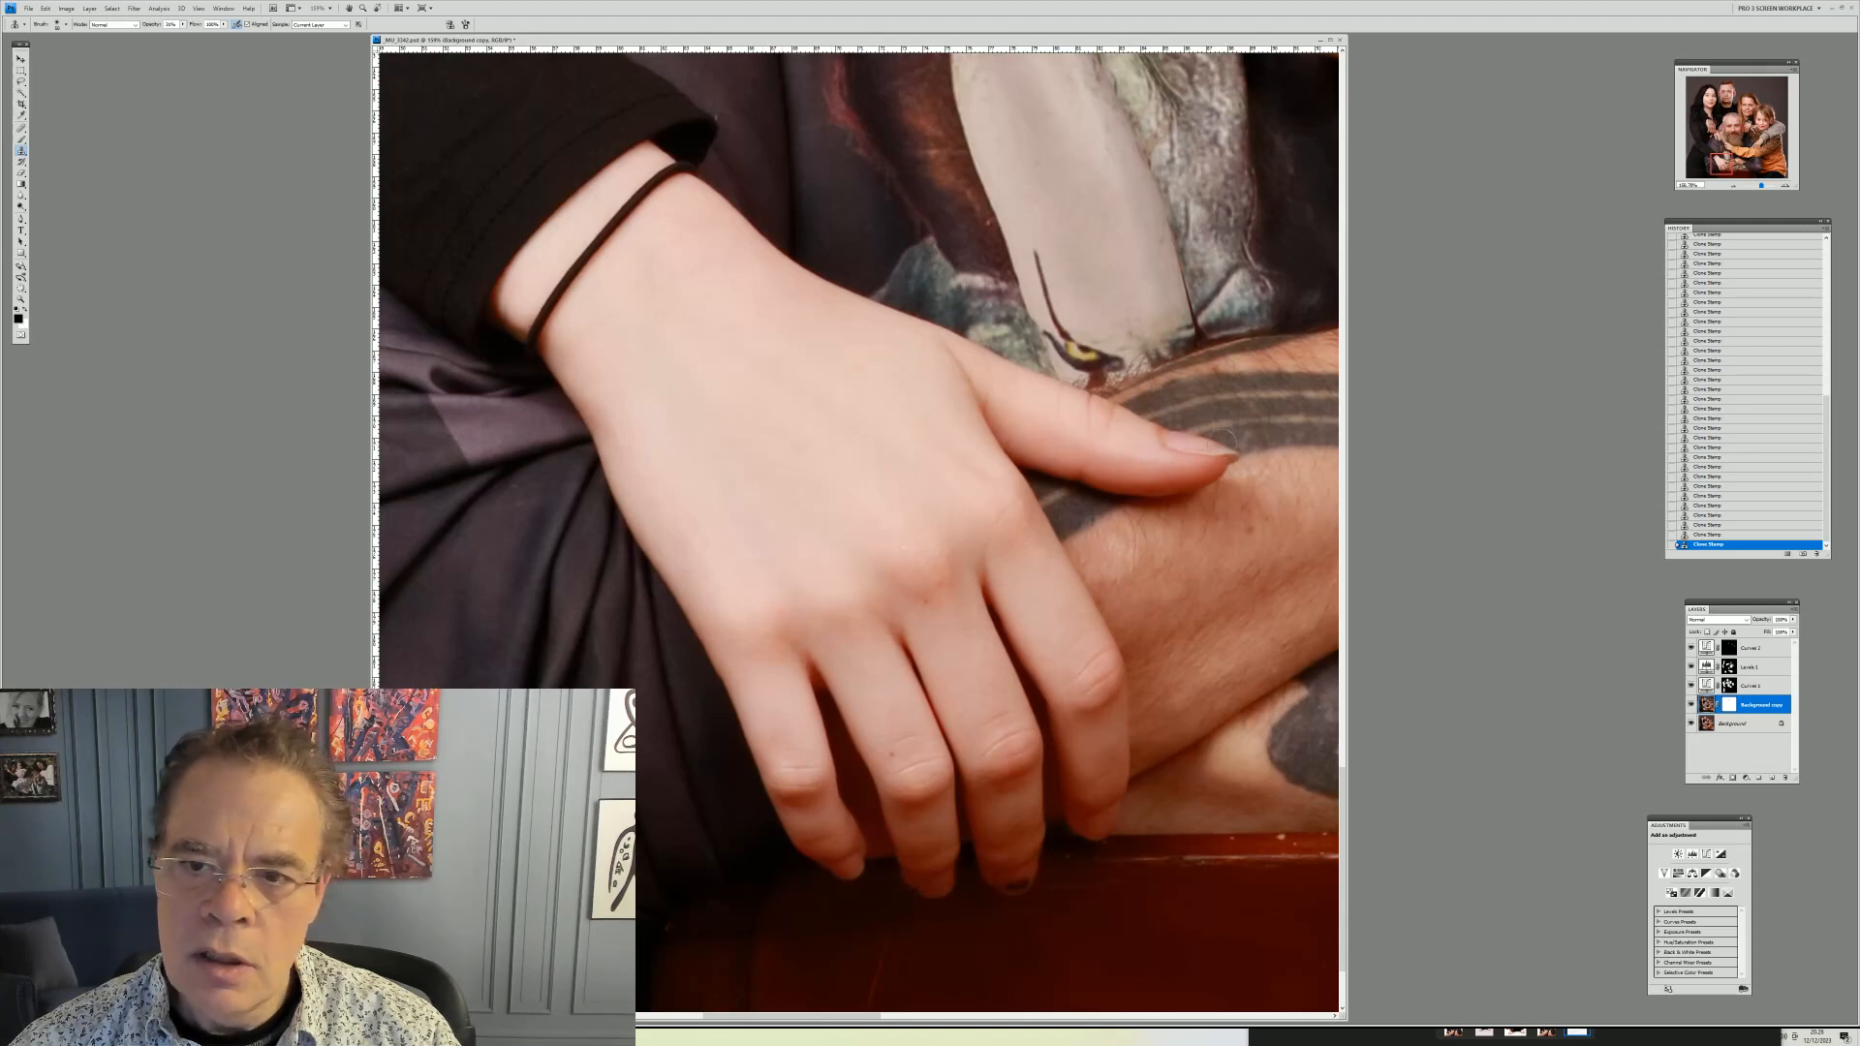
Zoom to 100% and pan around the portrait to inspect the remaining areas
left_click(20, 298)
right_click(682, 305)
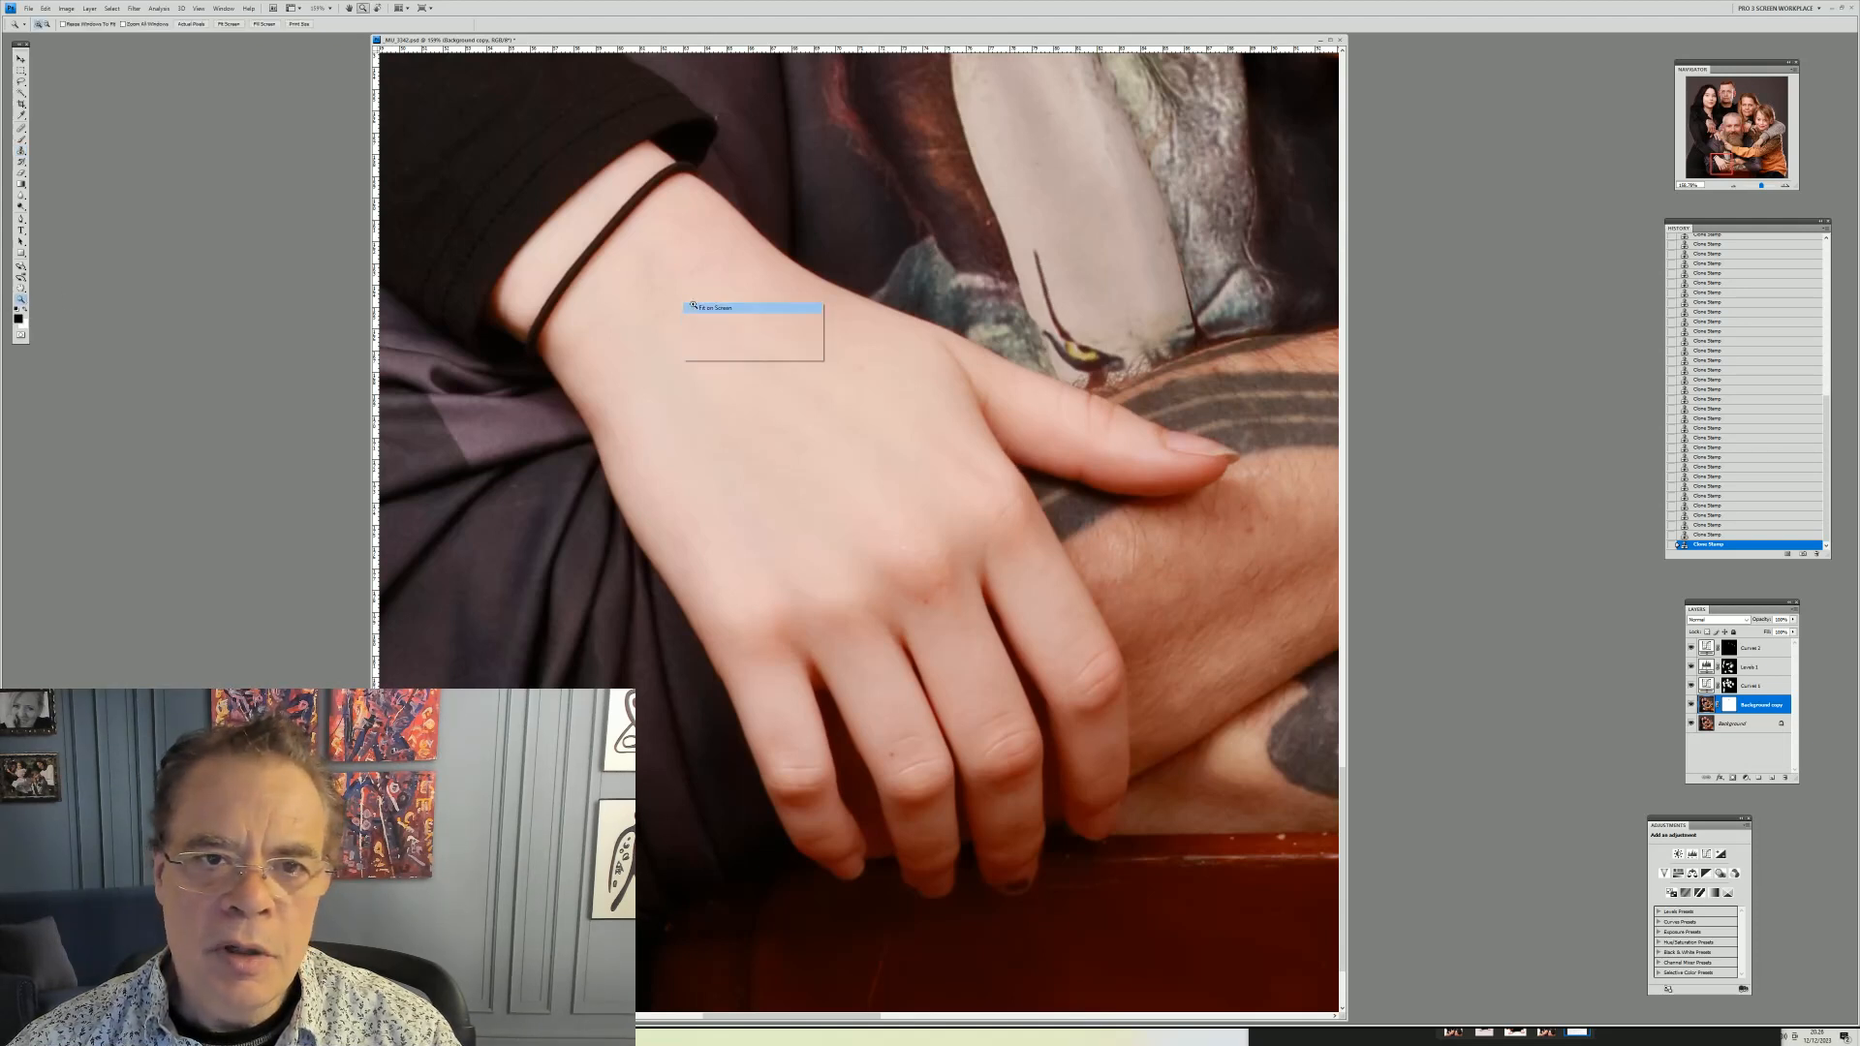
left_click(716, 307)
right_click(689, 303)
left_click(720, 320)
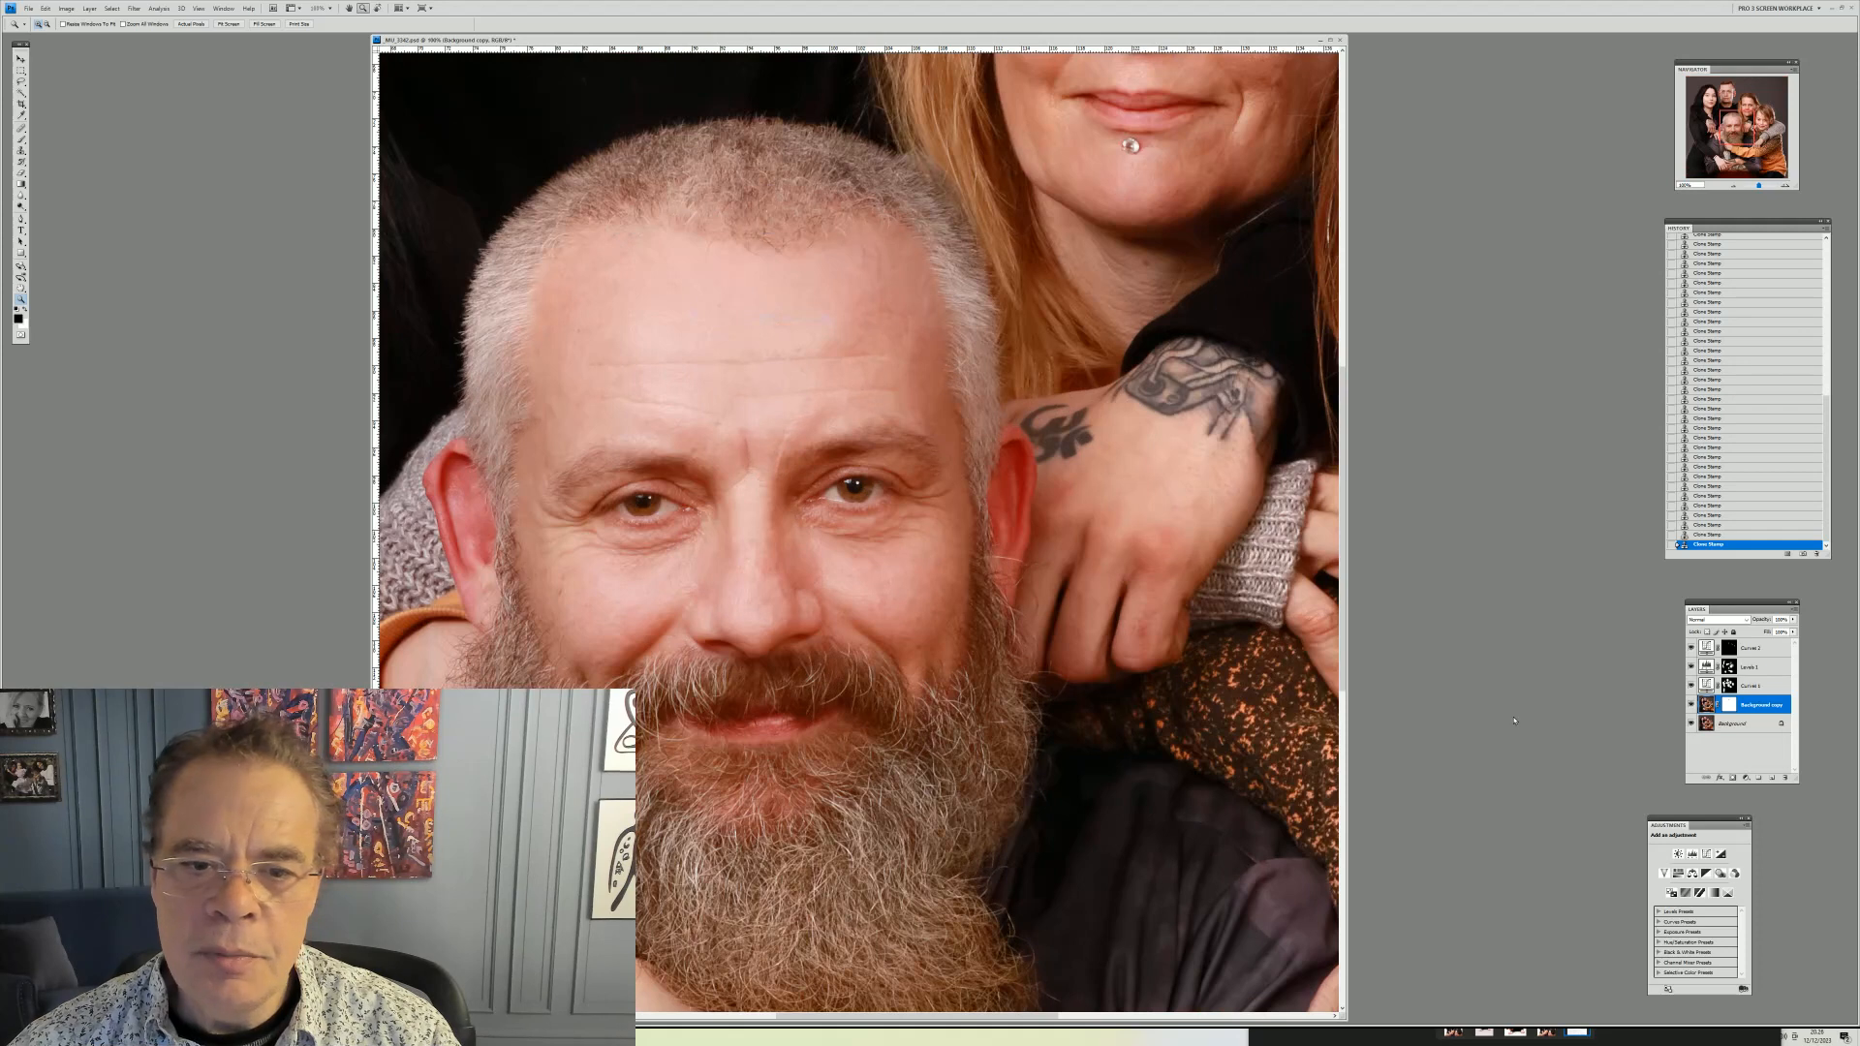
mouse_move(1734, 136)
left_mouse_down()
mouse_move(1701, 146)
mouse_move(1707, 165)
mouse_move(1695, 151)
mouse_move(1707, 106)
mouse_move(1735, 106)
mouse_move(1757, 161)
left_mouse_up()
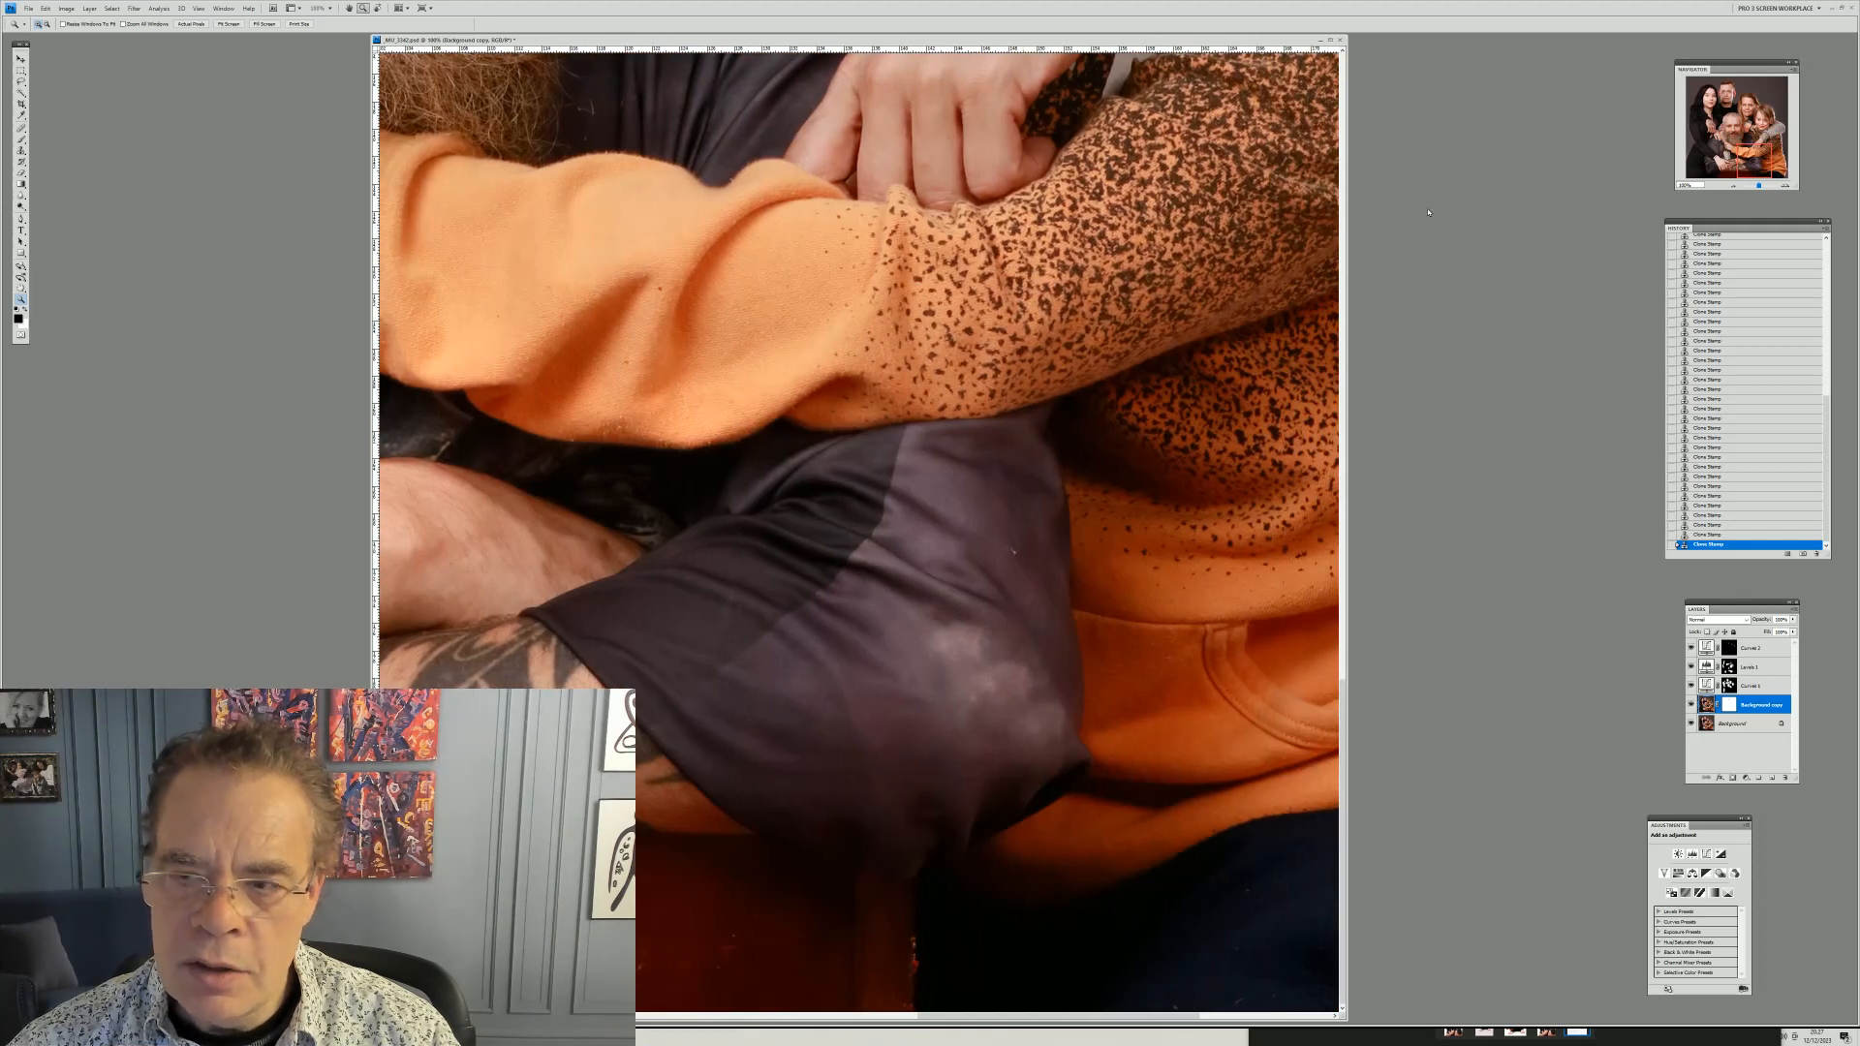
left_click_drag(1758, 161, 1704, 163)
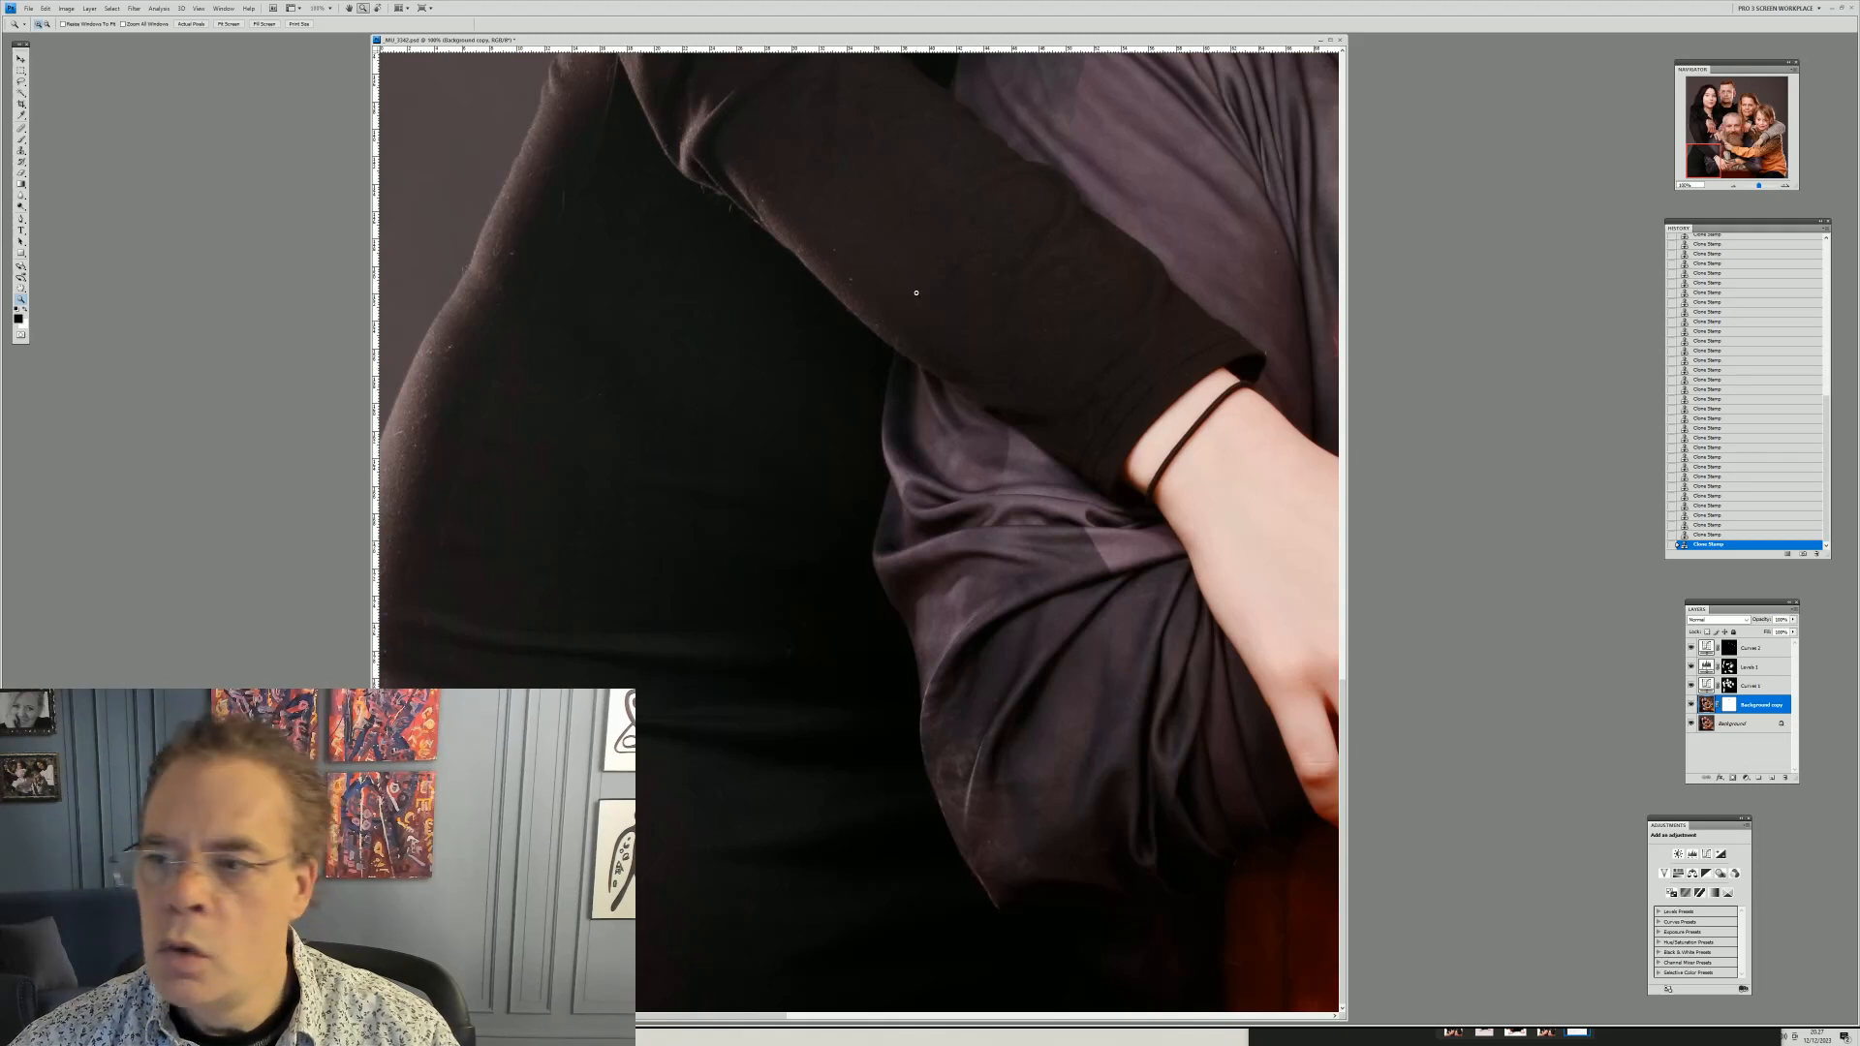
Try to duplicate the Background layer
right_click(1712, 705)
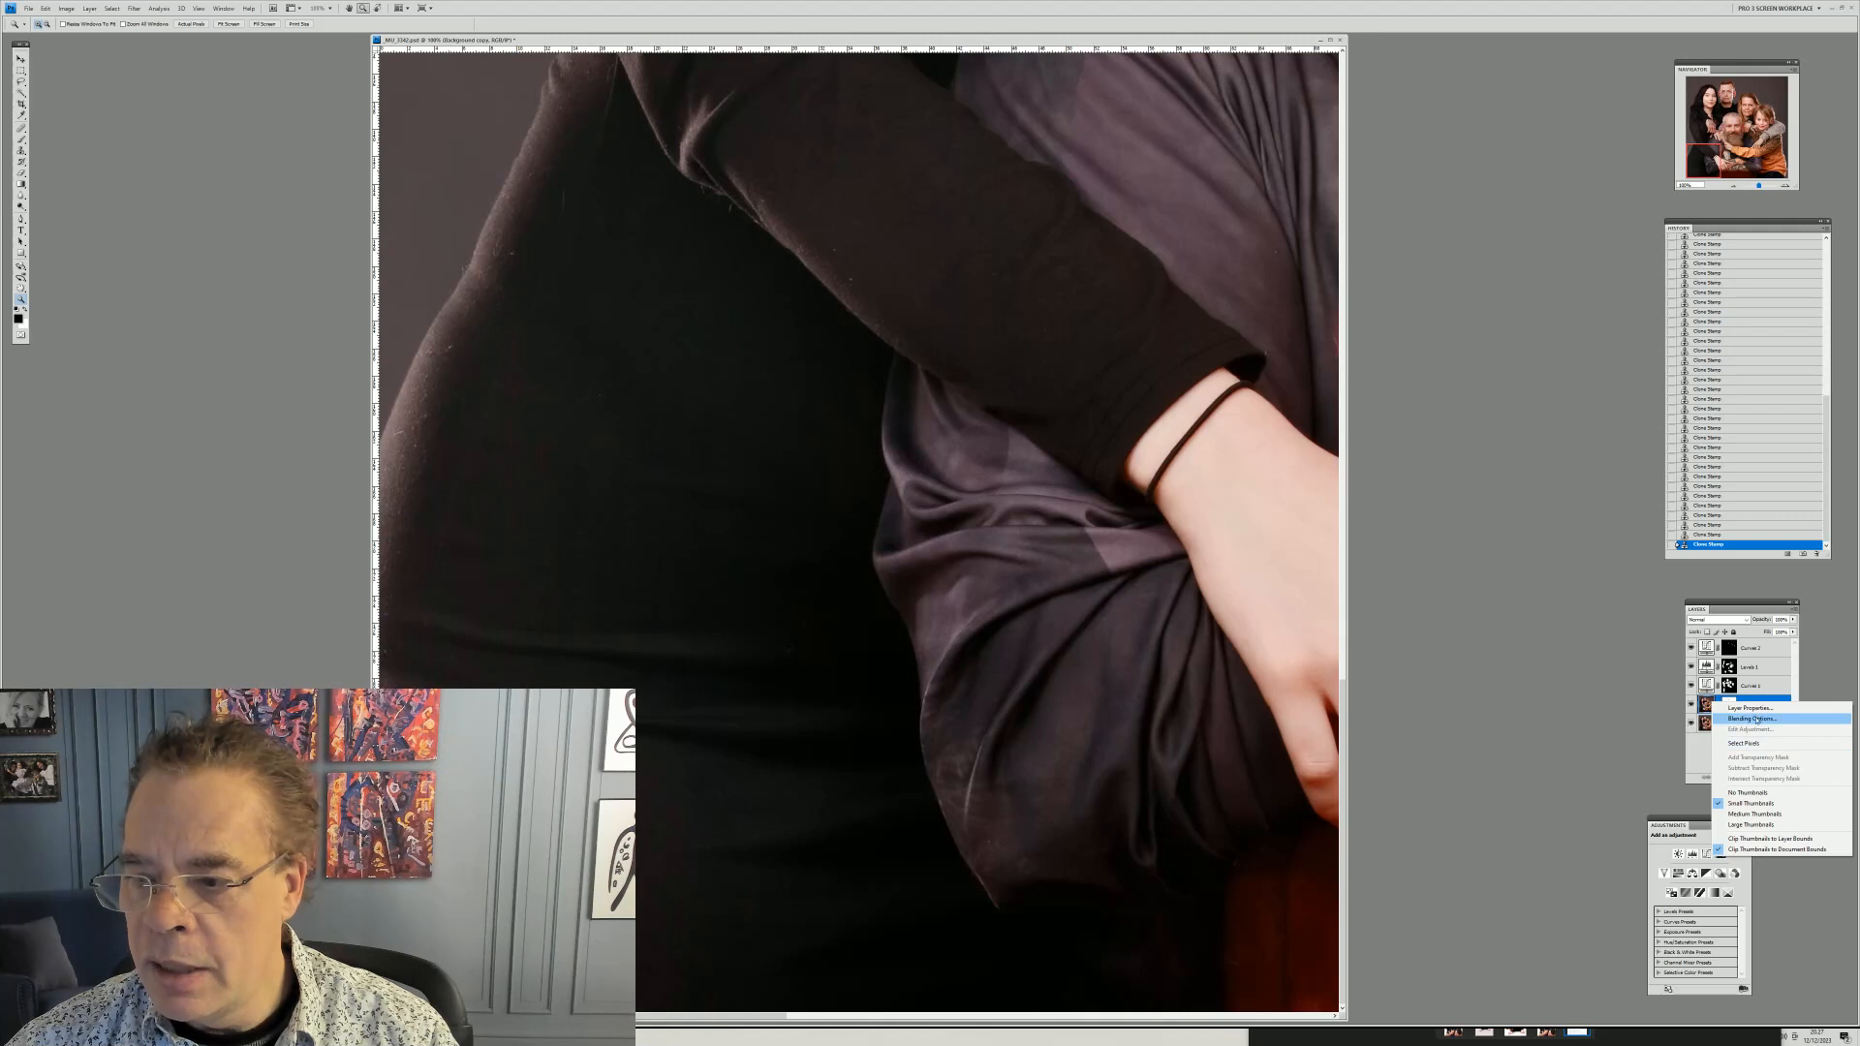
right_click(1703, 705)
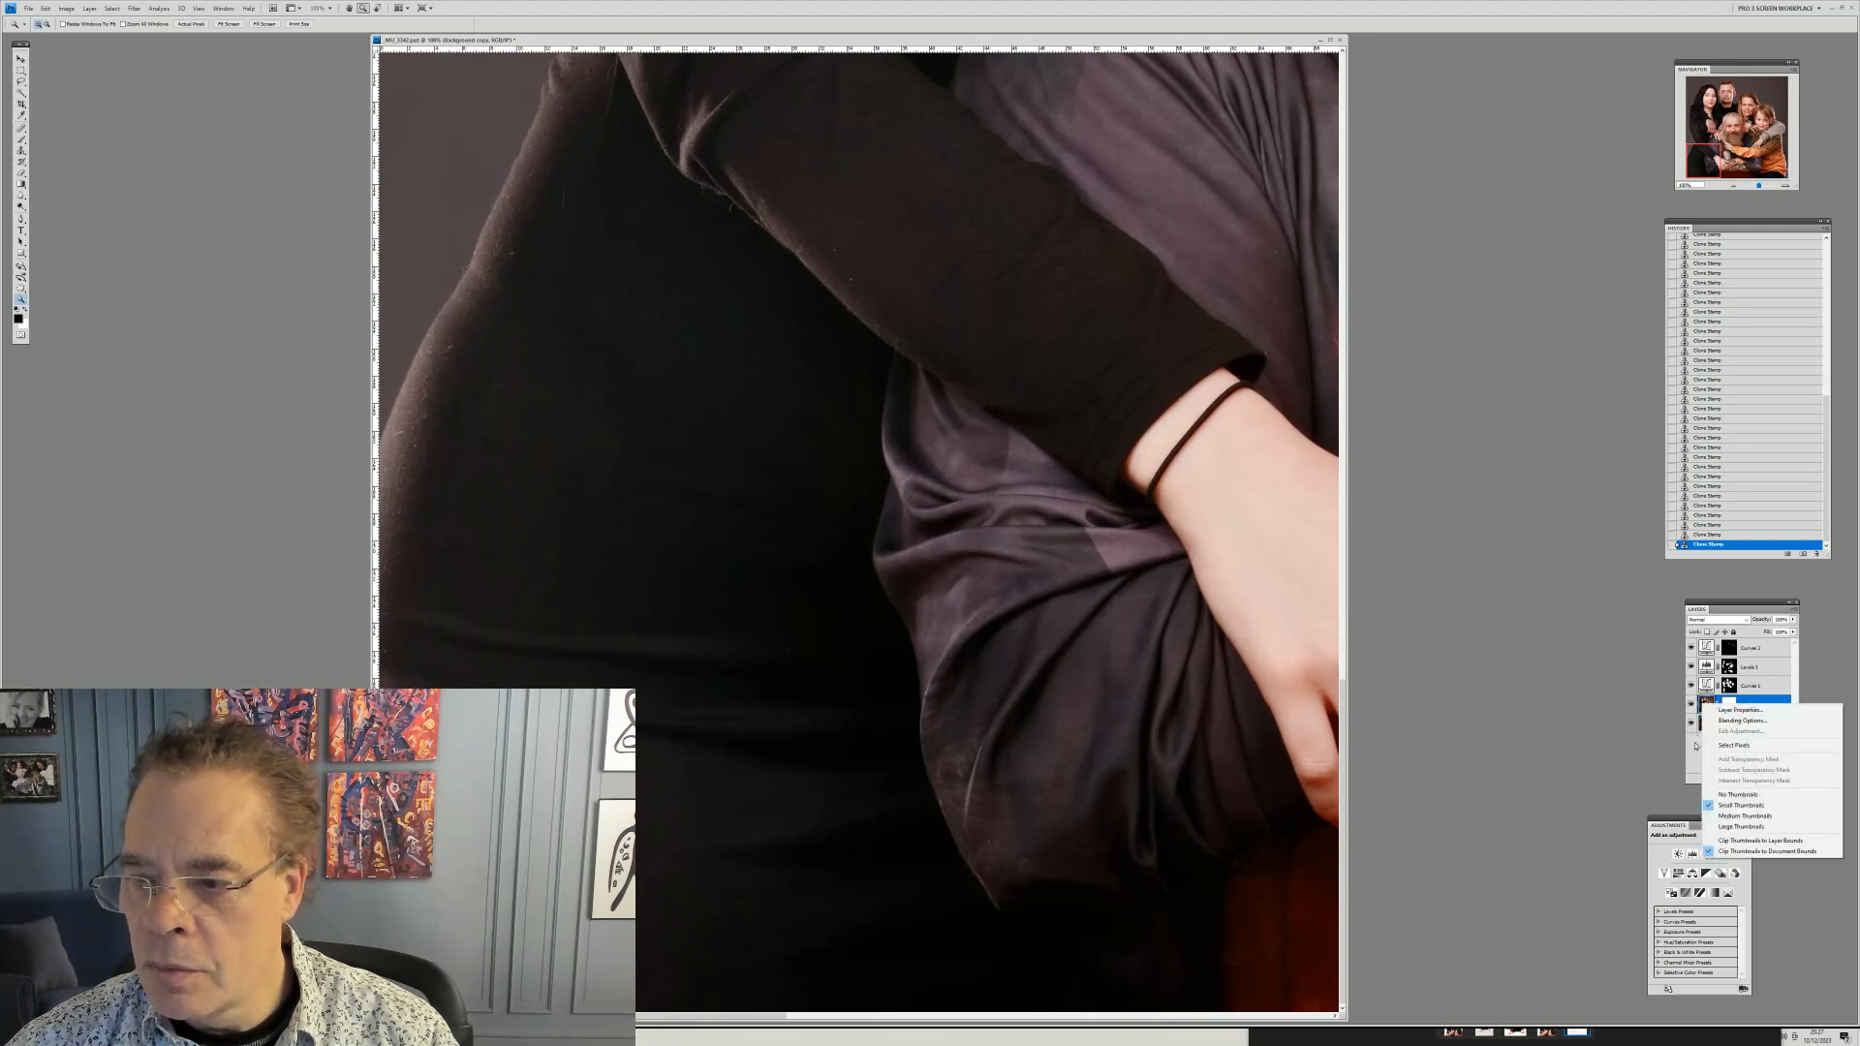
left_click(1696, 746)
left_click(1734, 733)
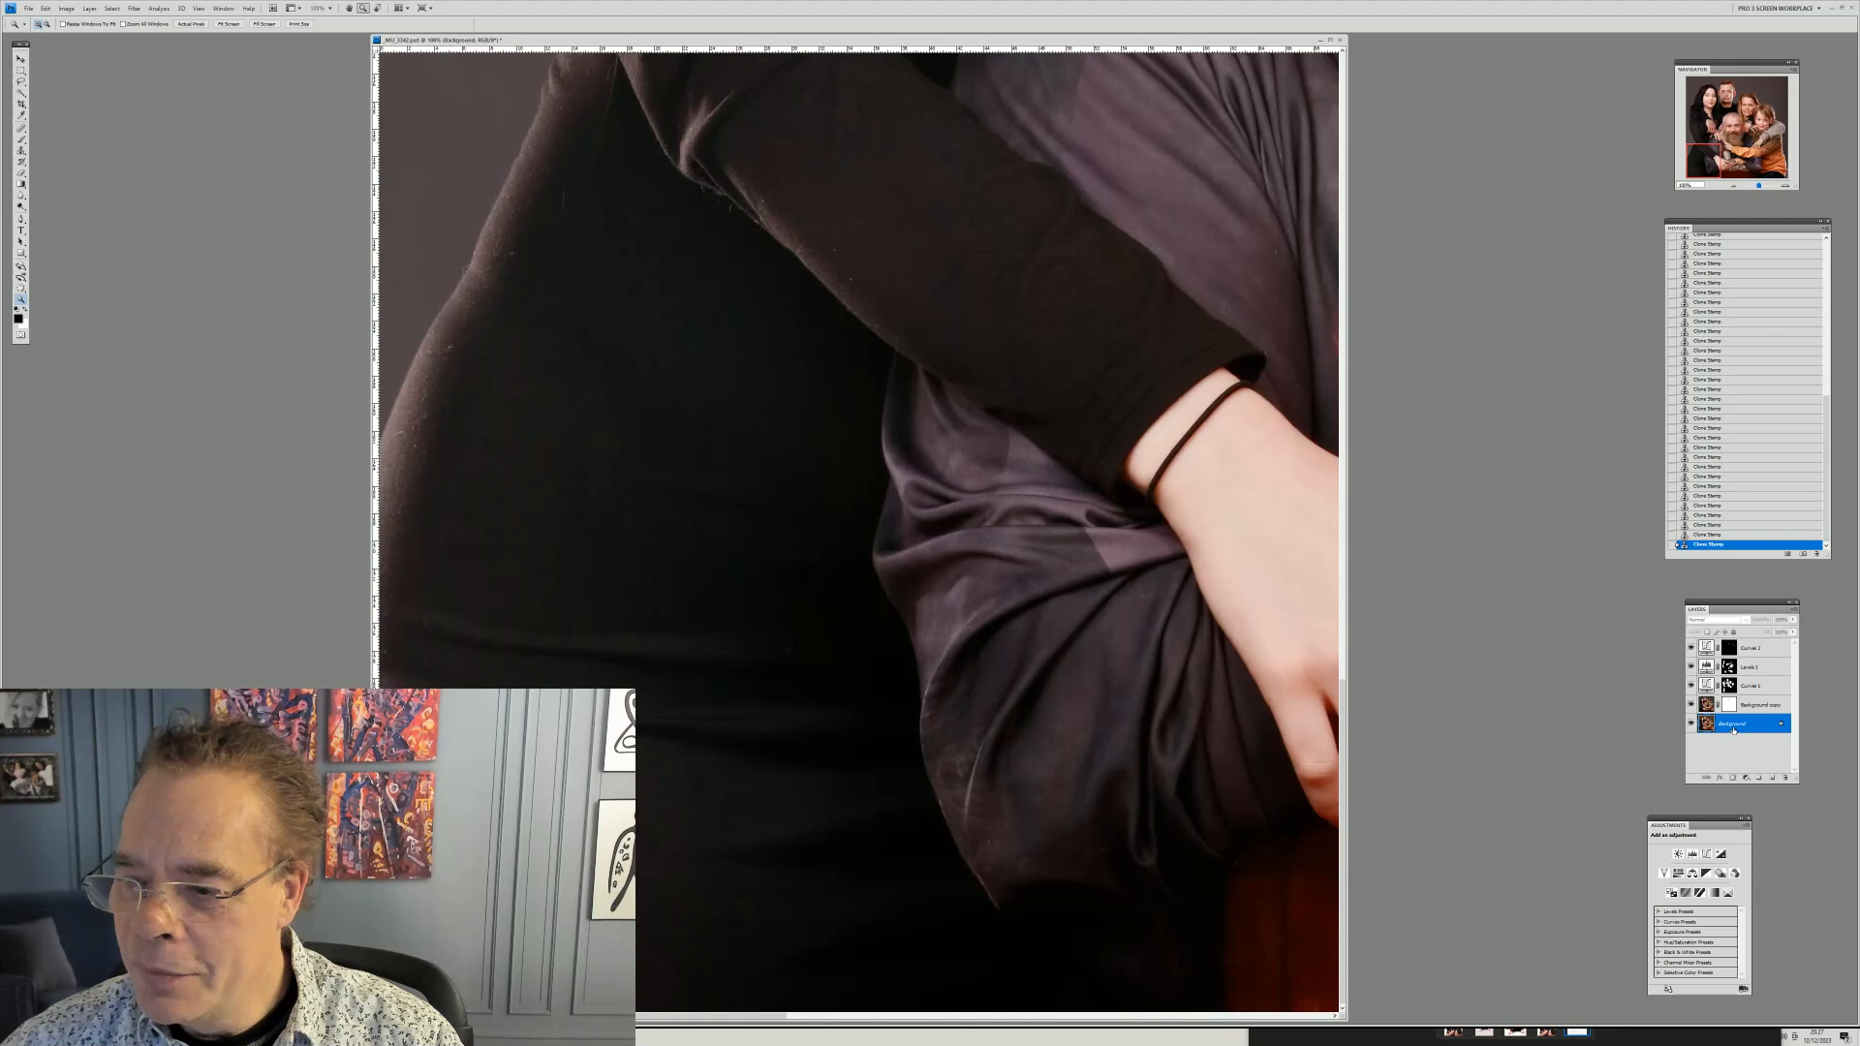
left_click(1707, 704)
right_click(1707, 703)
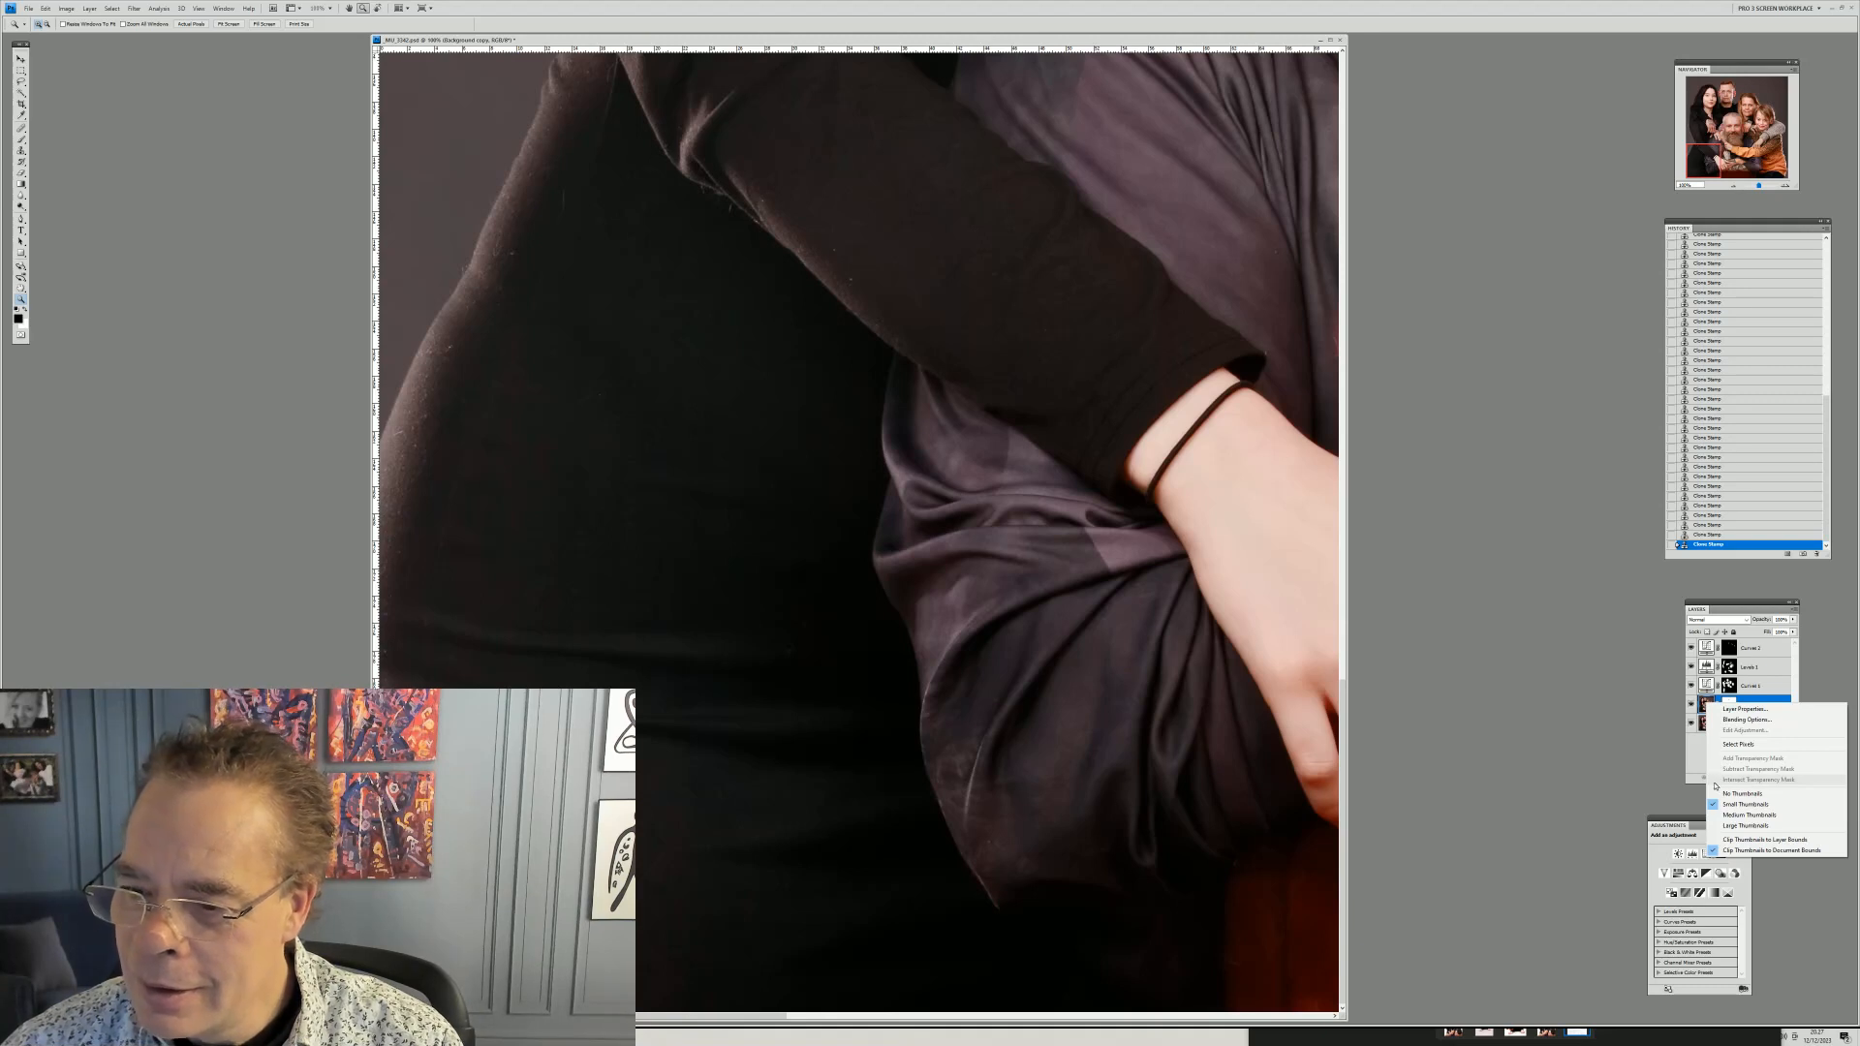
left_click(1706, 753)
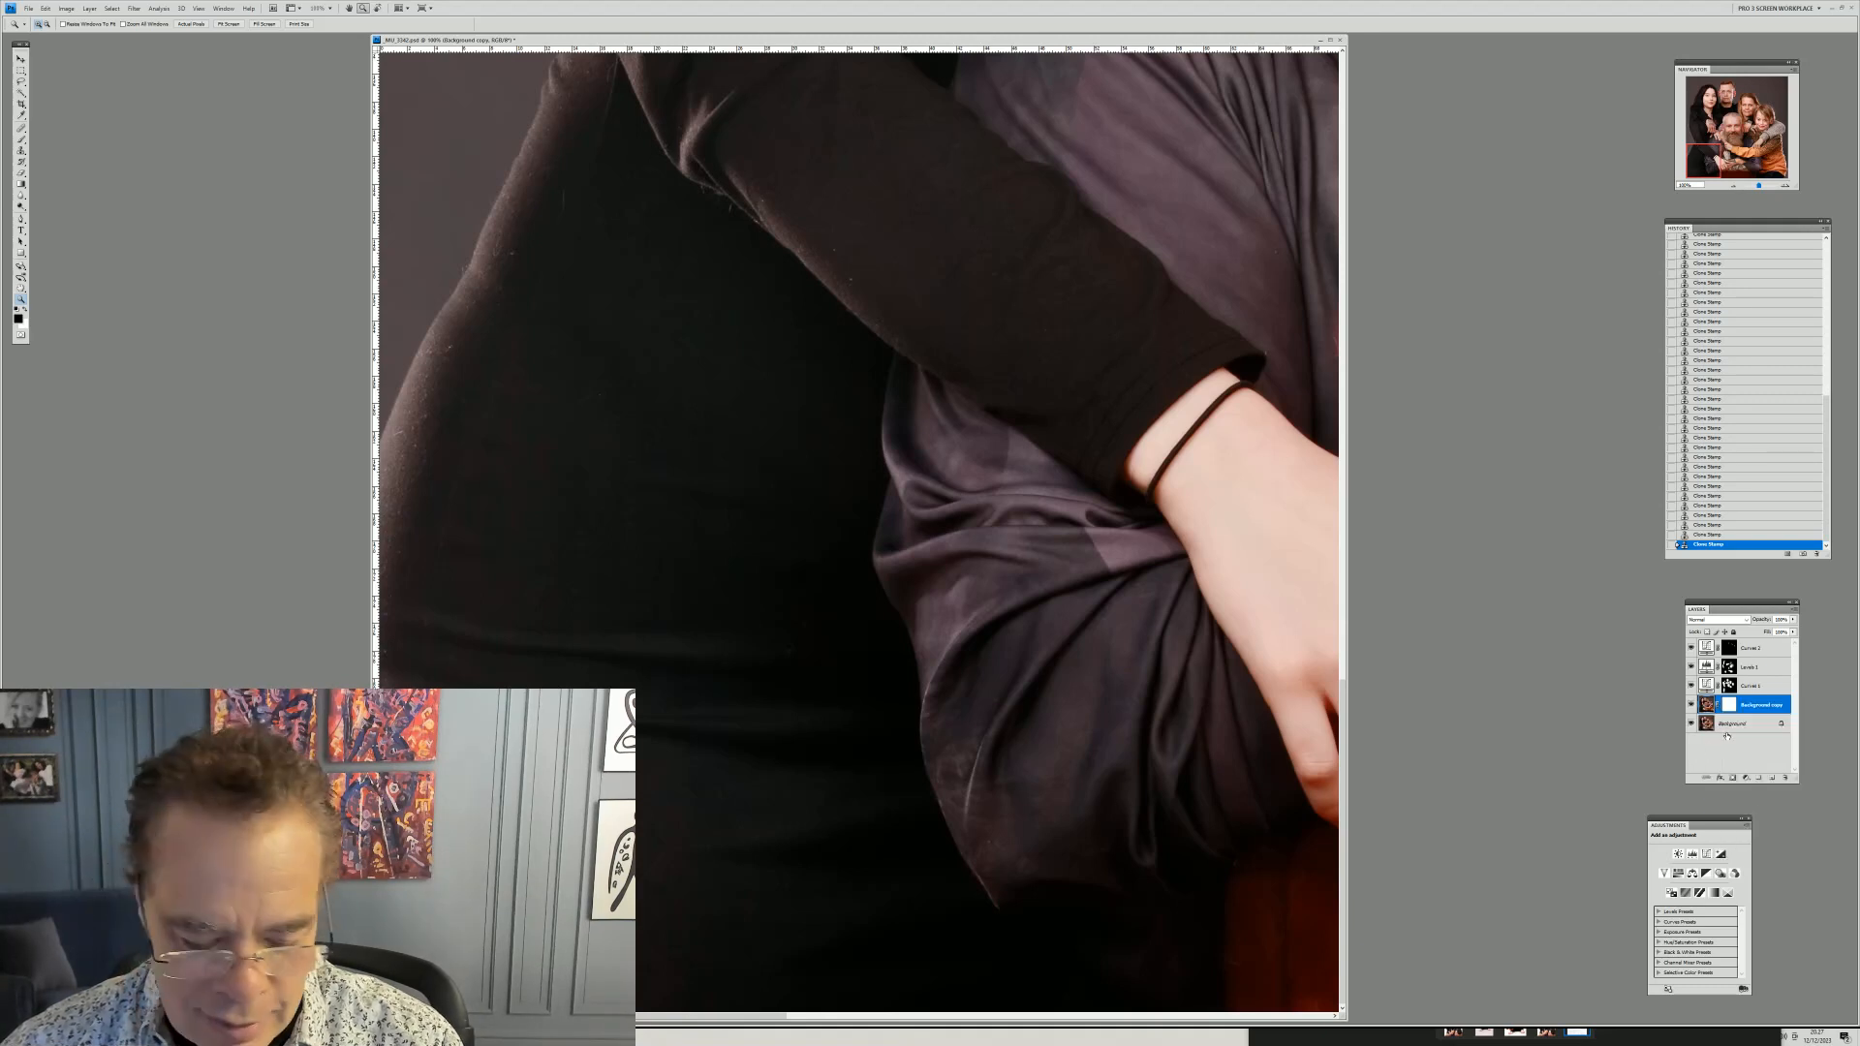
right_click(1721, 723)
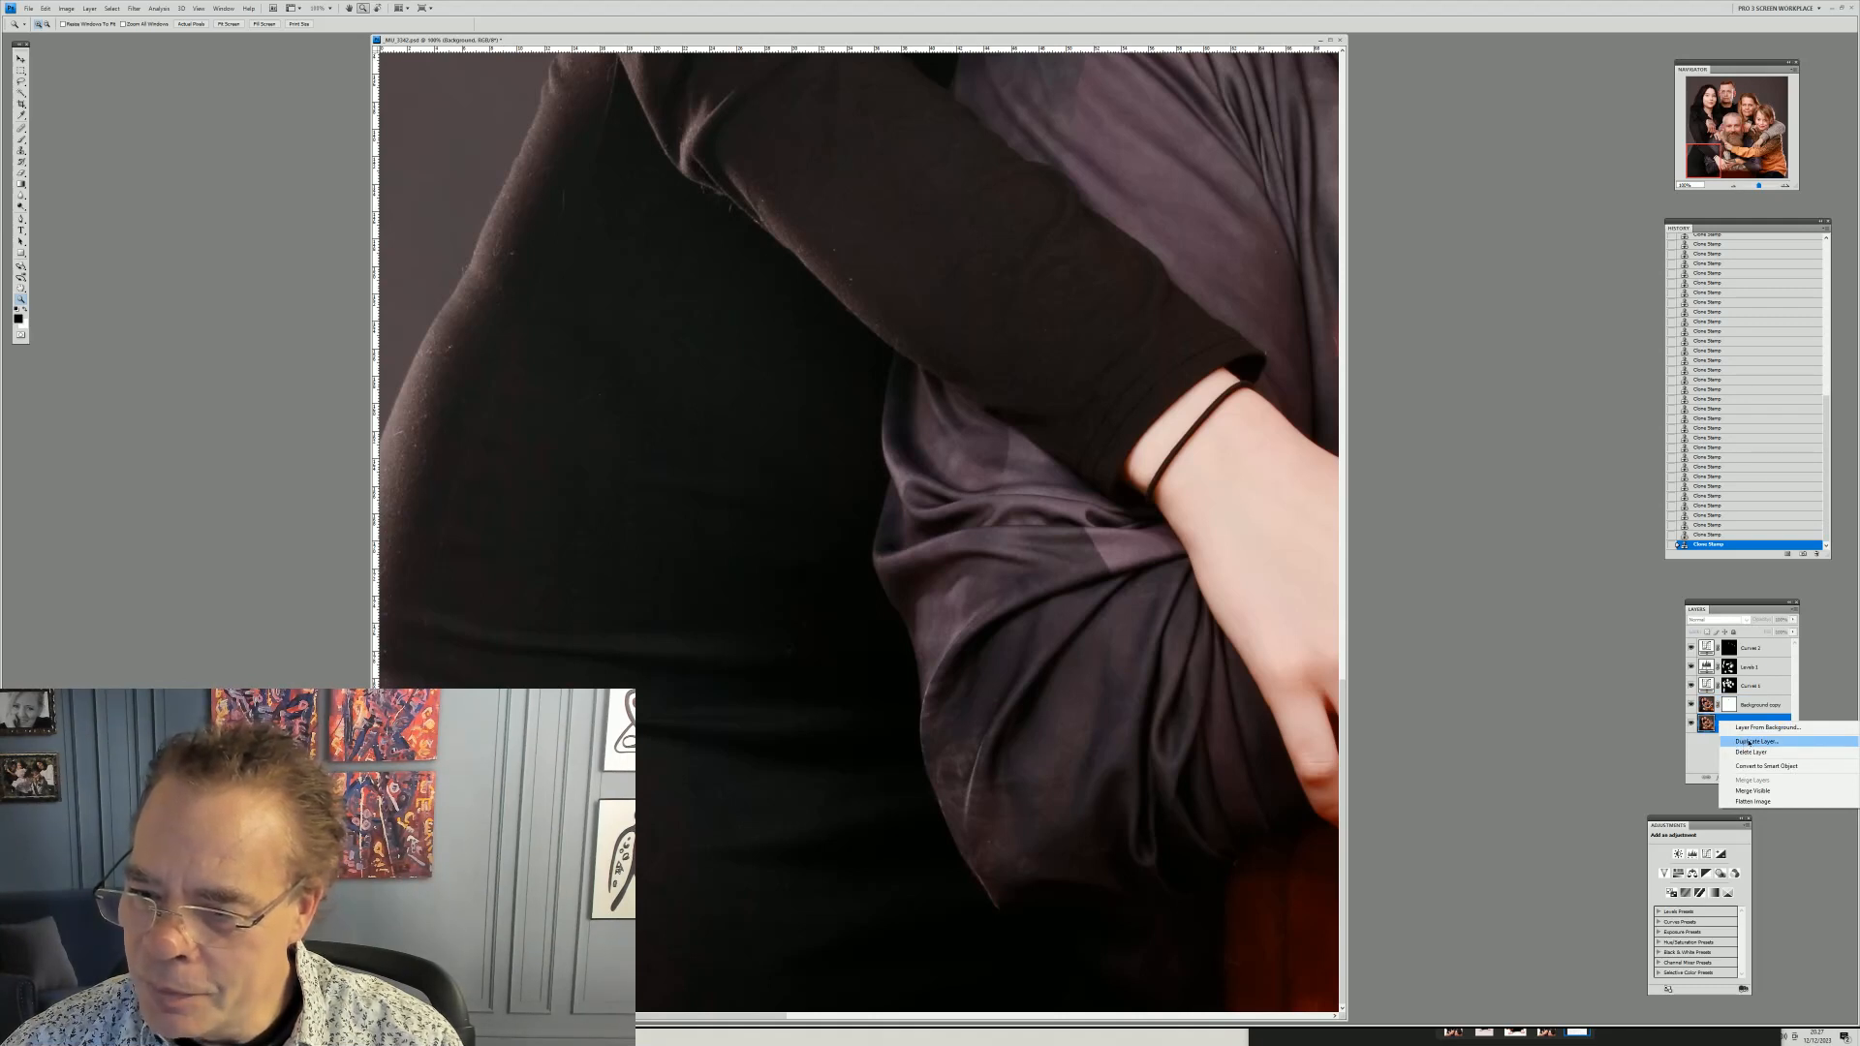
left_click(1749, 742)
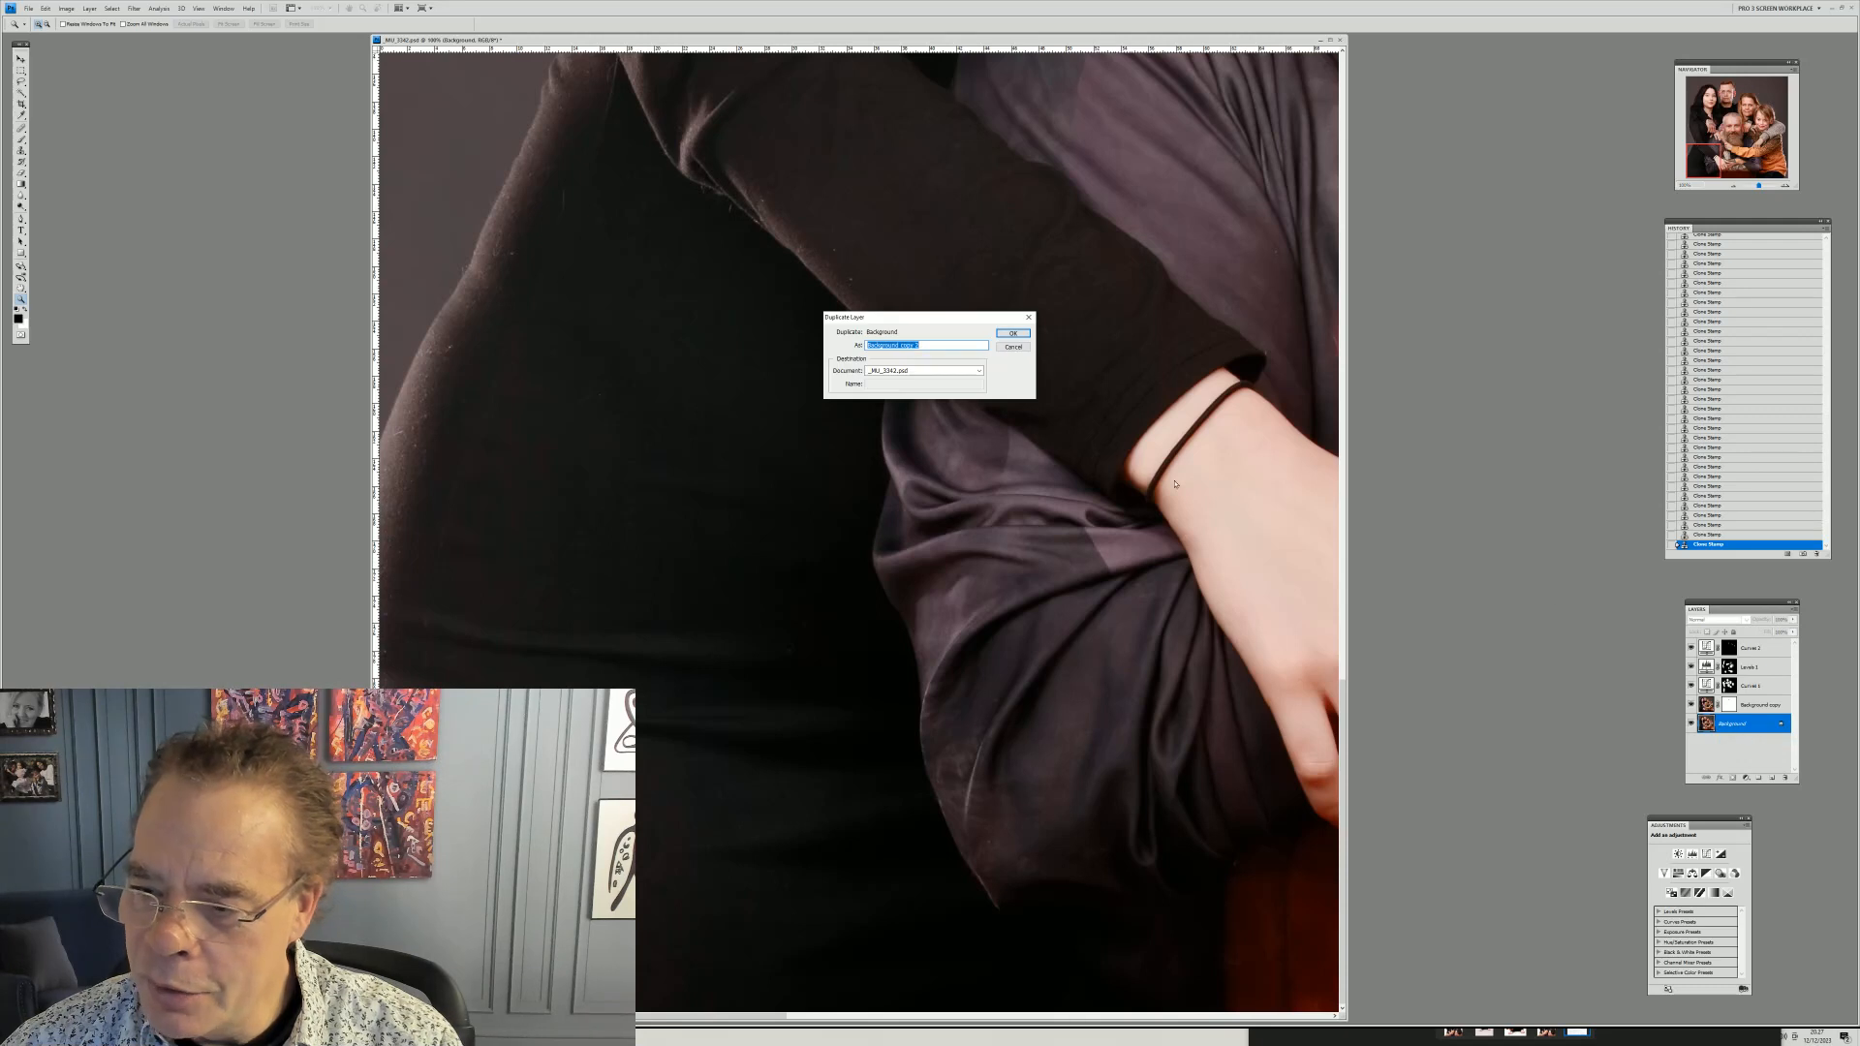
left_click(1012, 334)
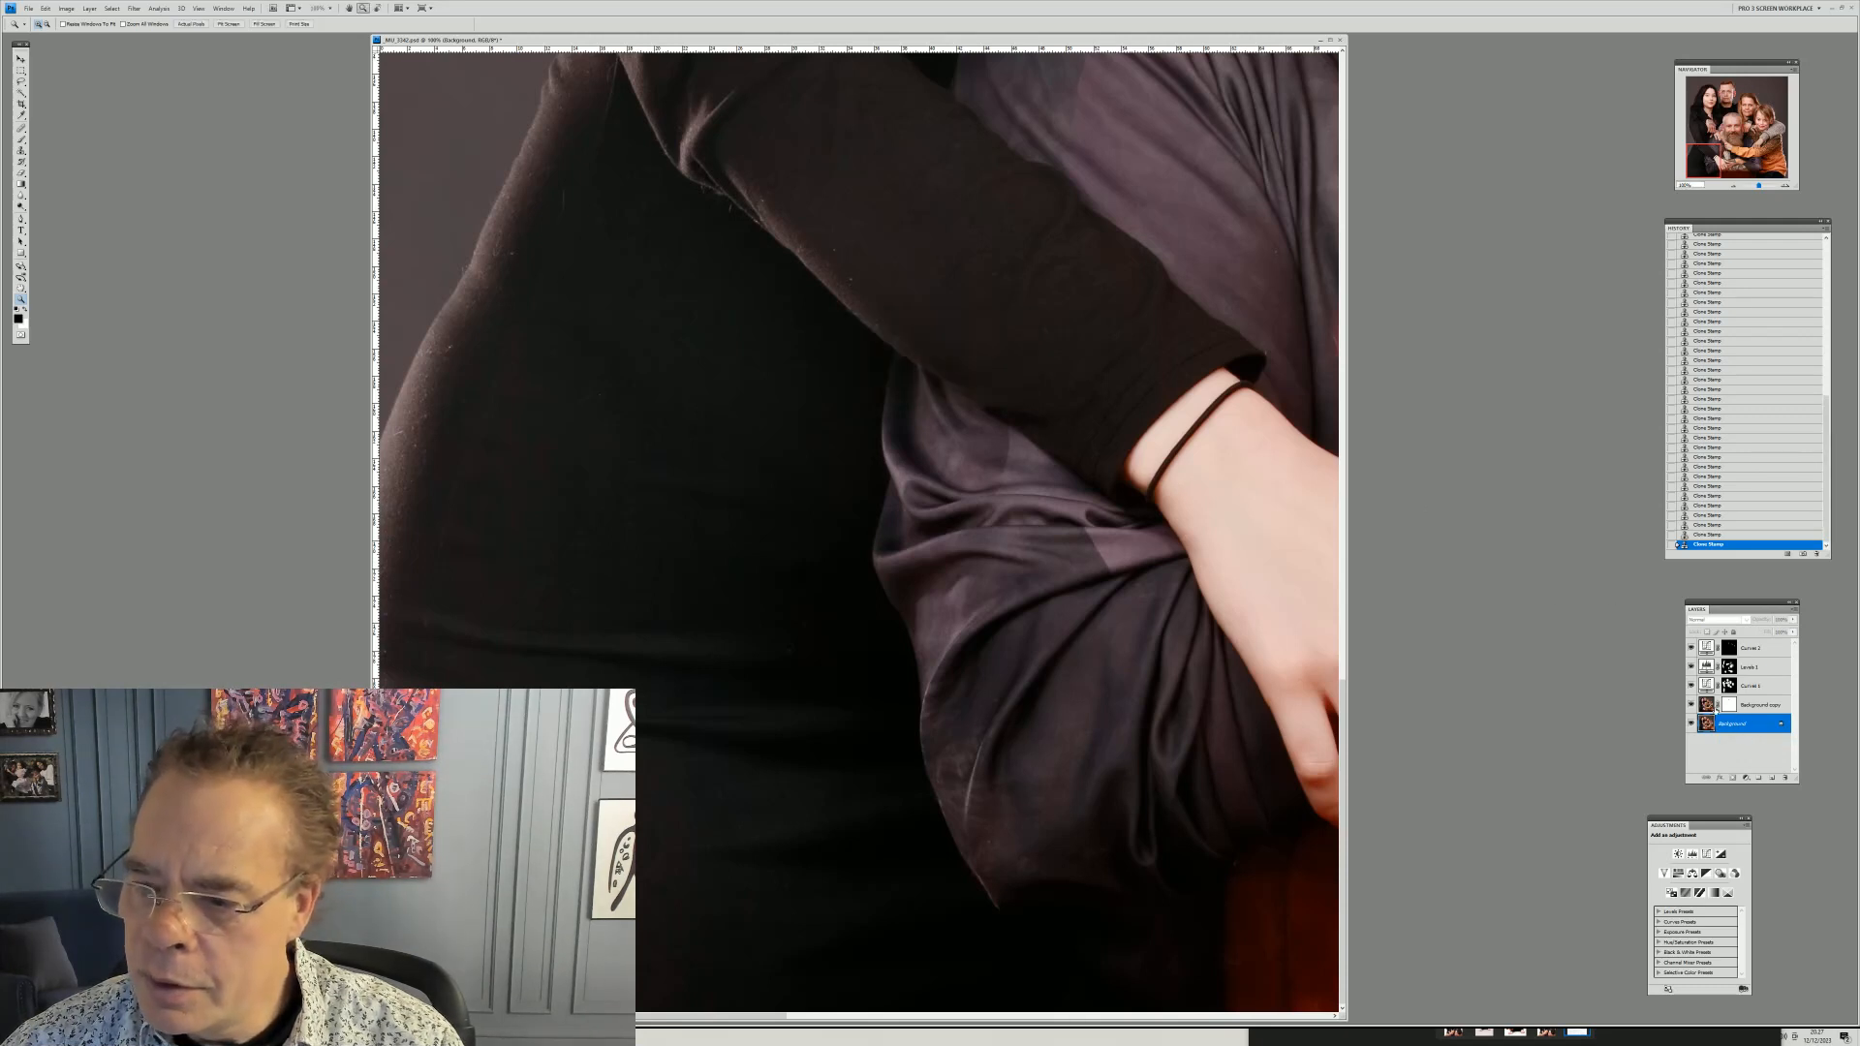
Fit the whole portrait on screen
right_click(1707, 701)
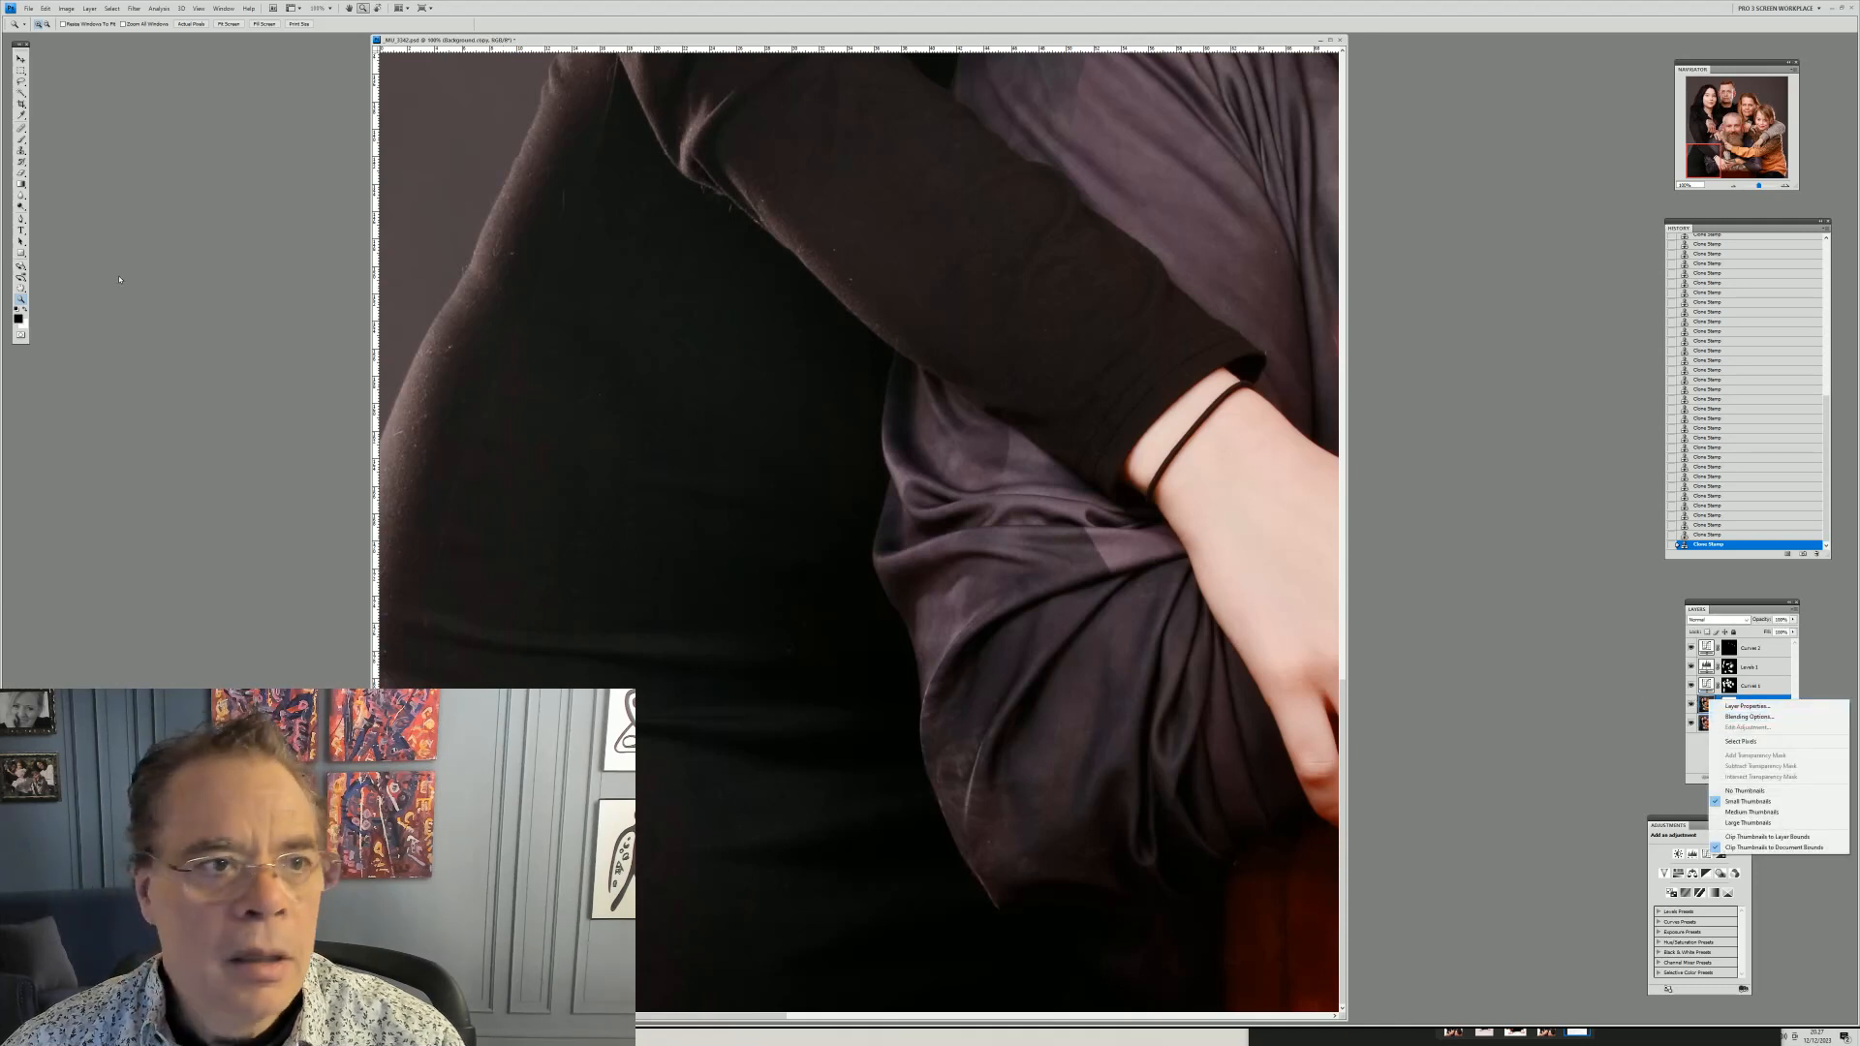
left_click(26, 70)
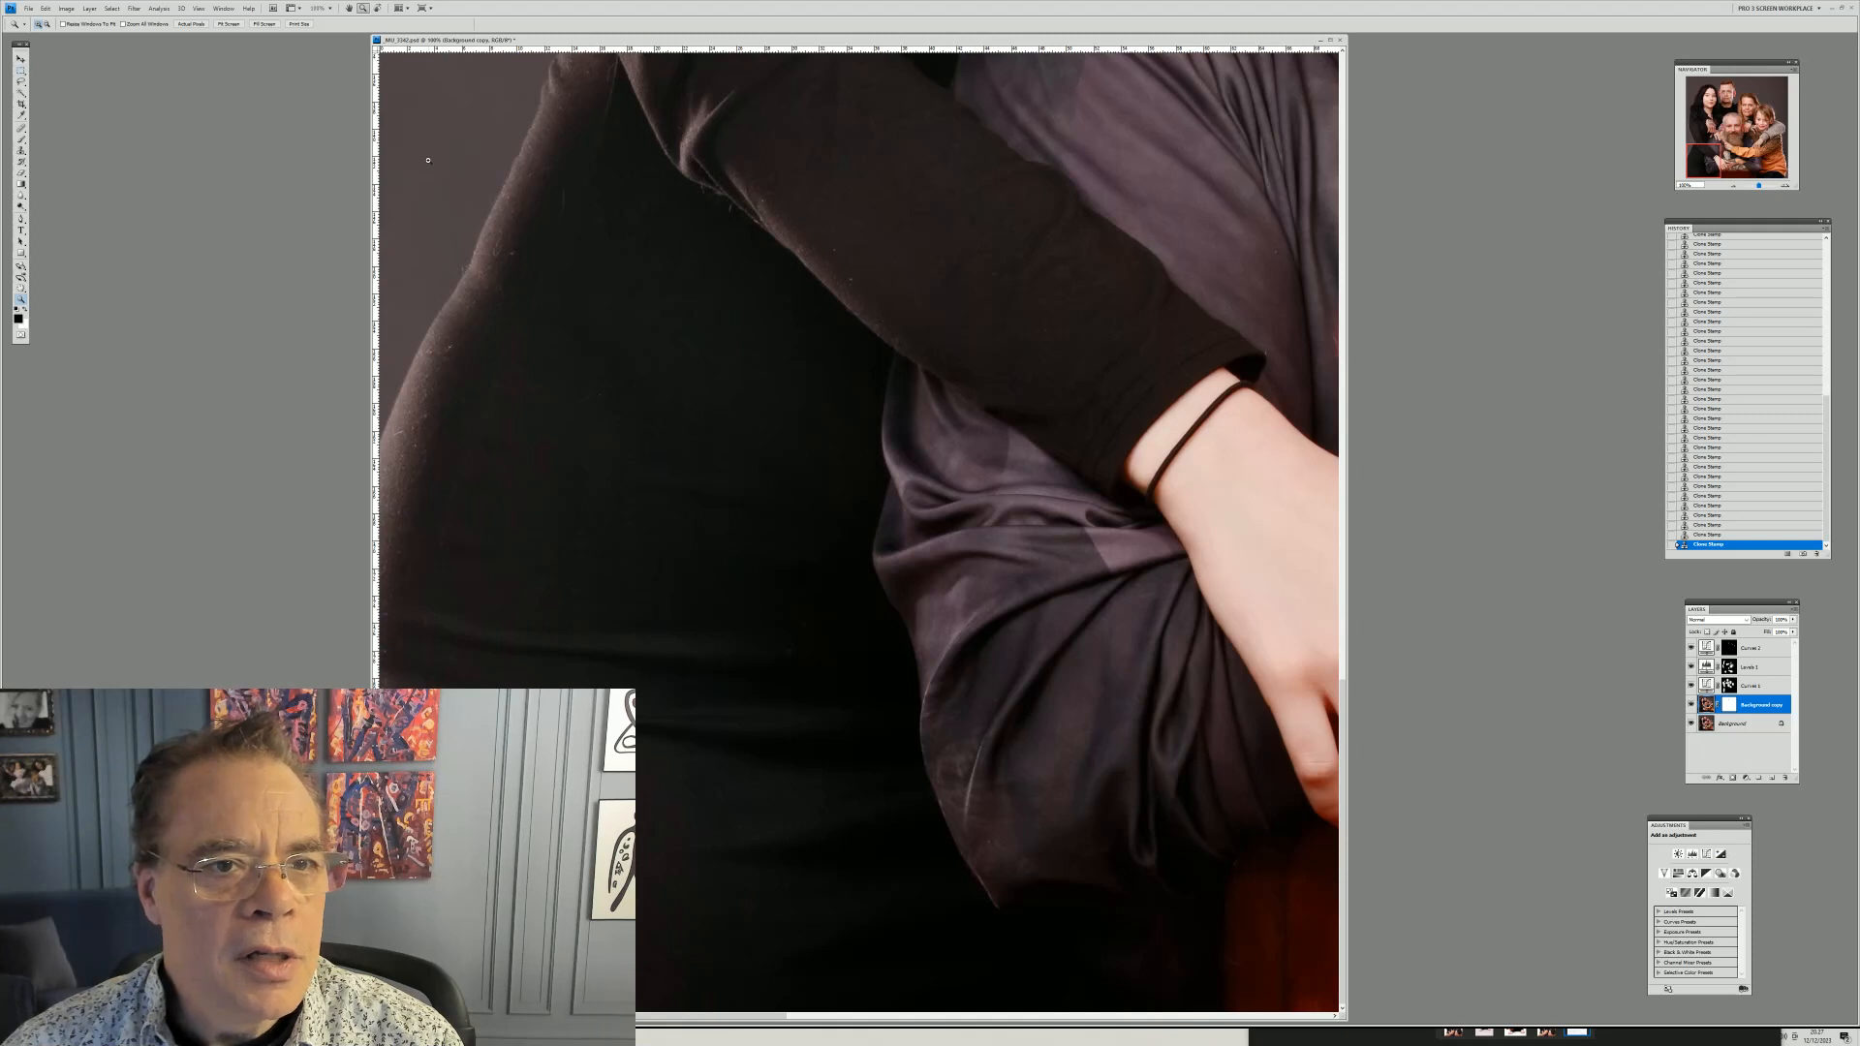
left_click(428, 160)
right_click(647, 153)
left_click(665, 158)
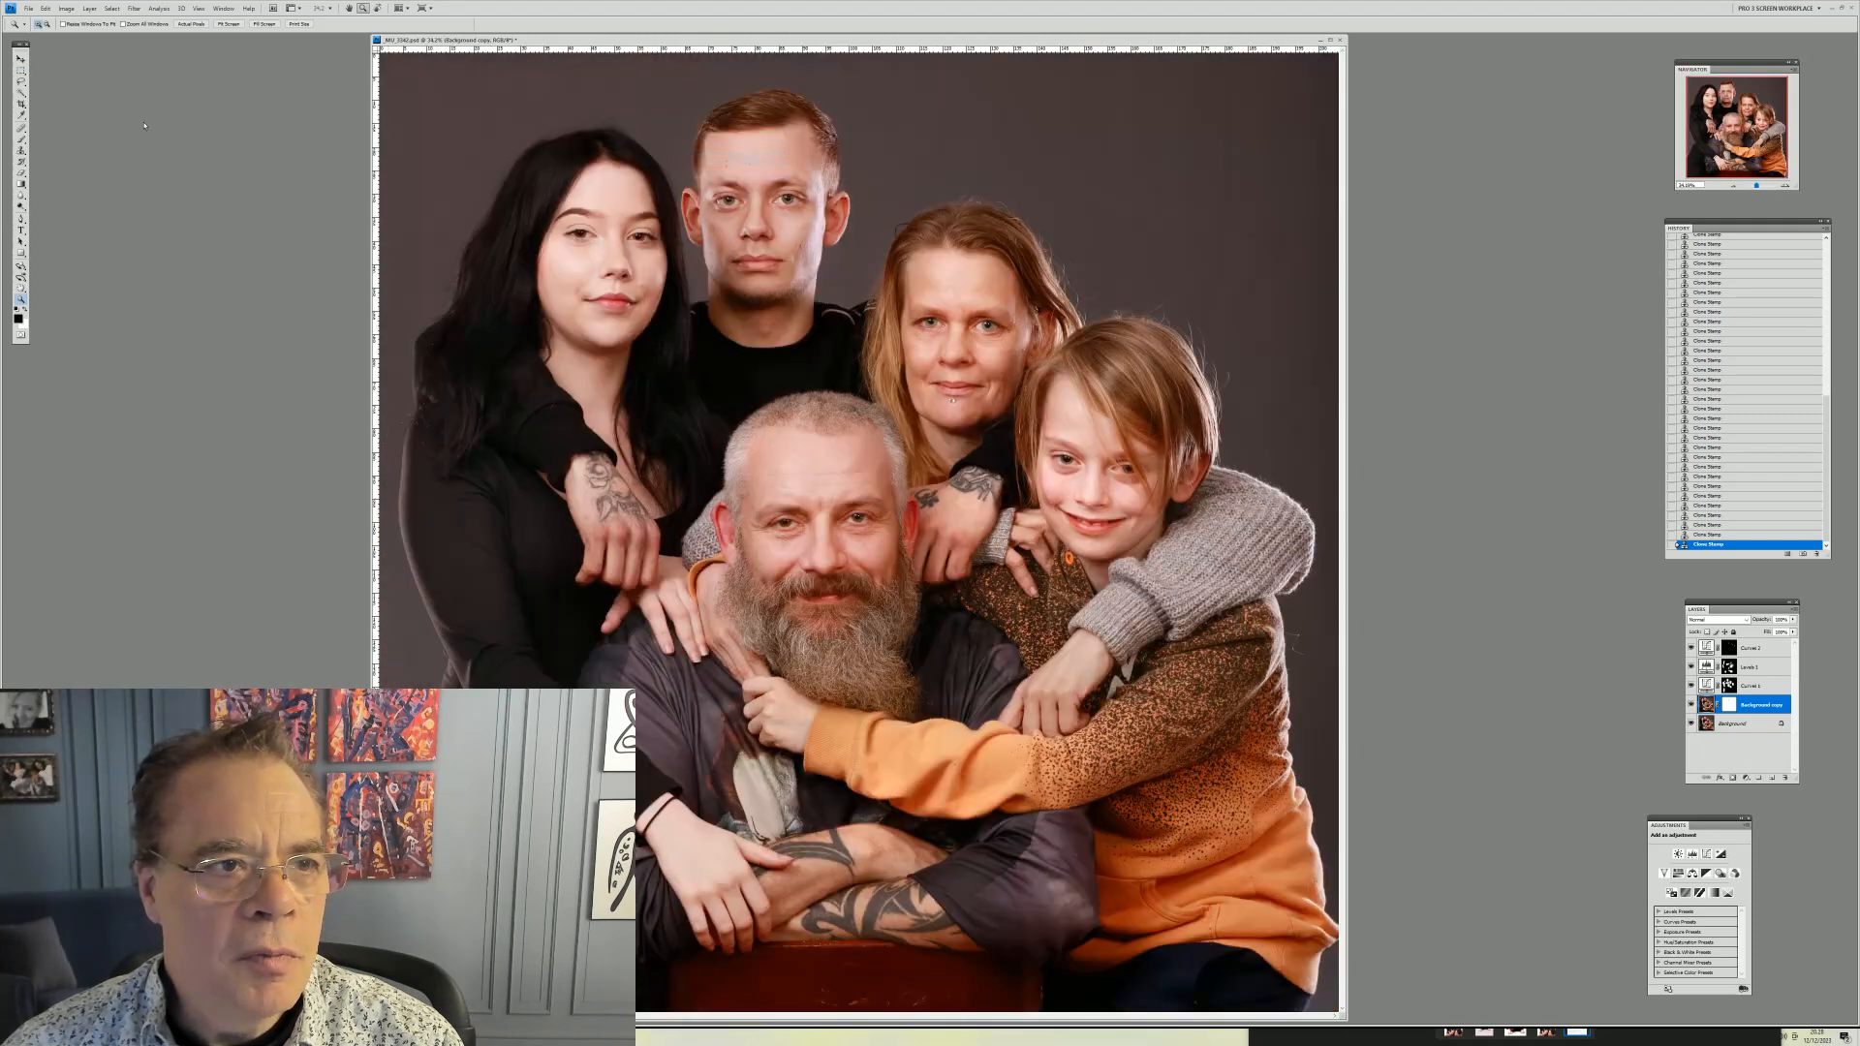
Duplicate the Background layer and move the new copy above the Background copy layer
key("m")
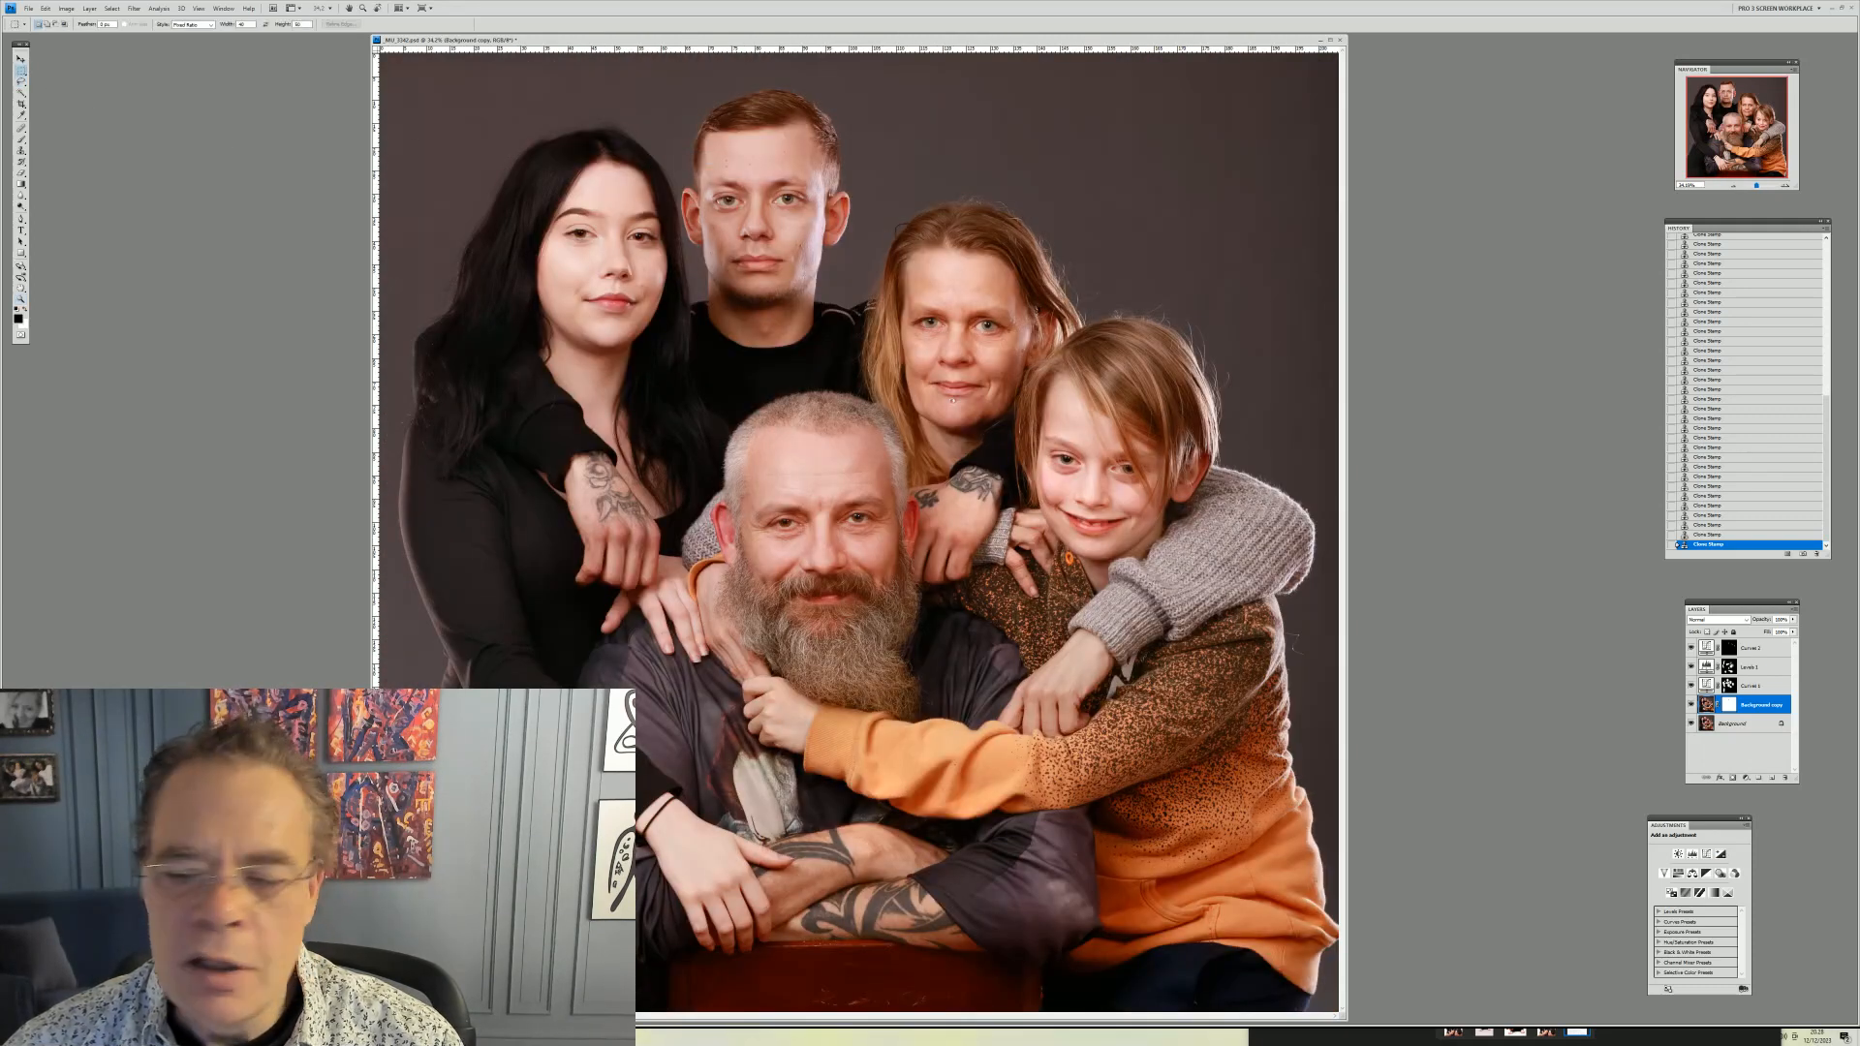
left_click(1731, 689)
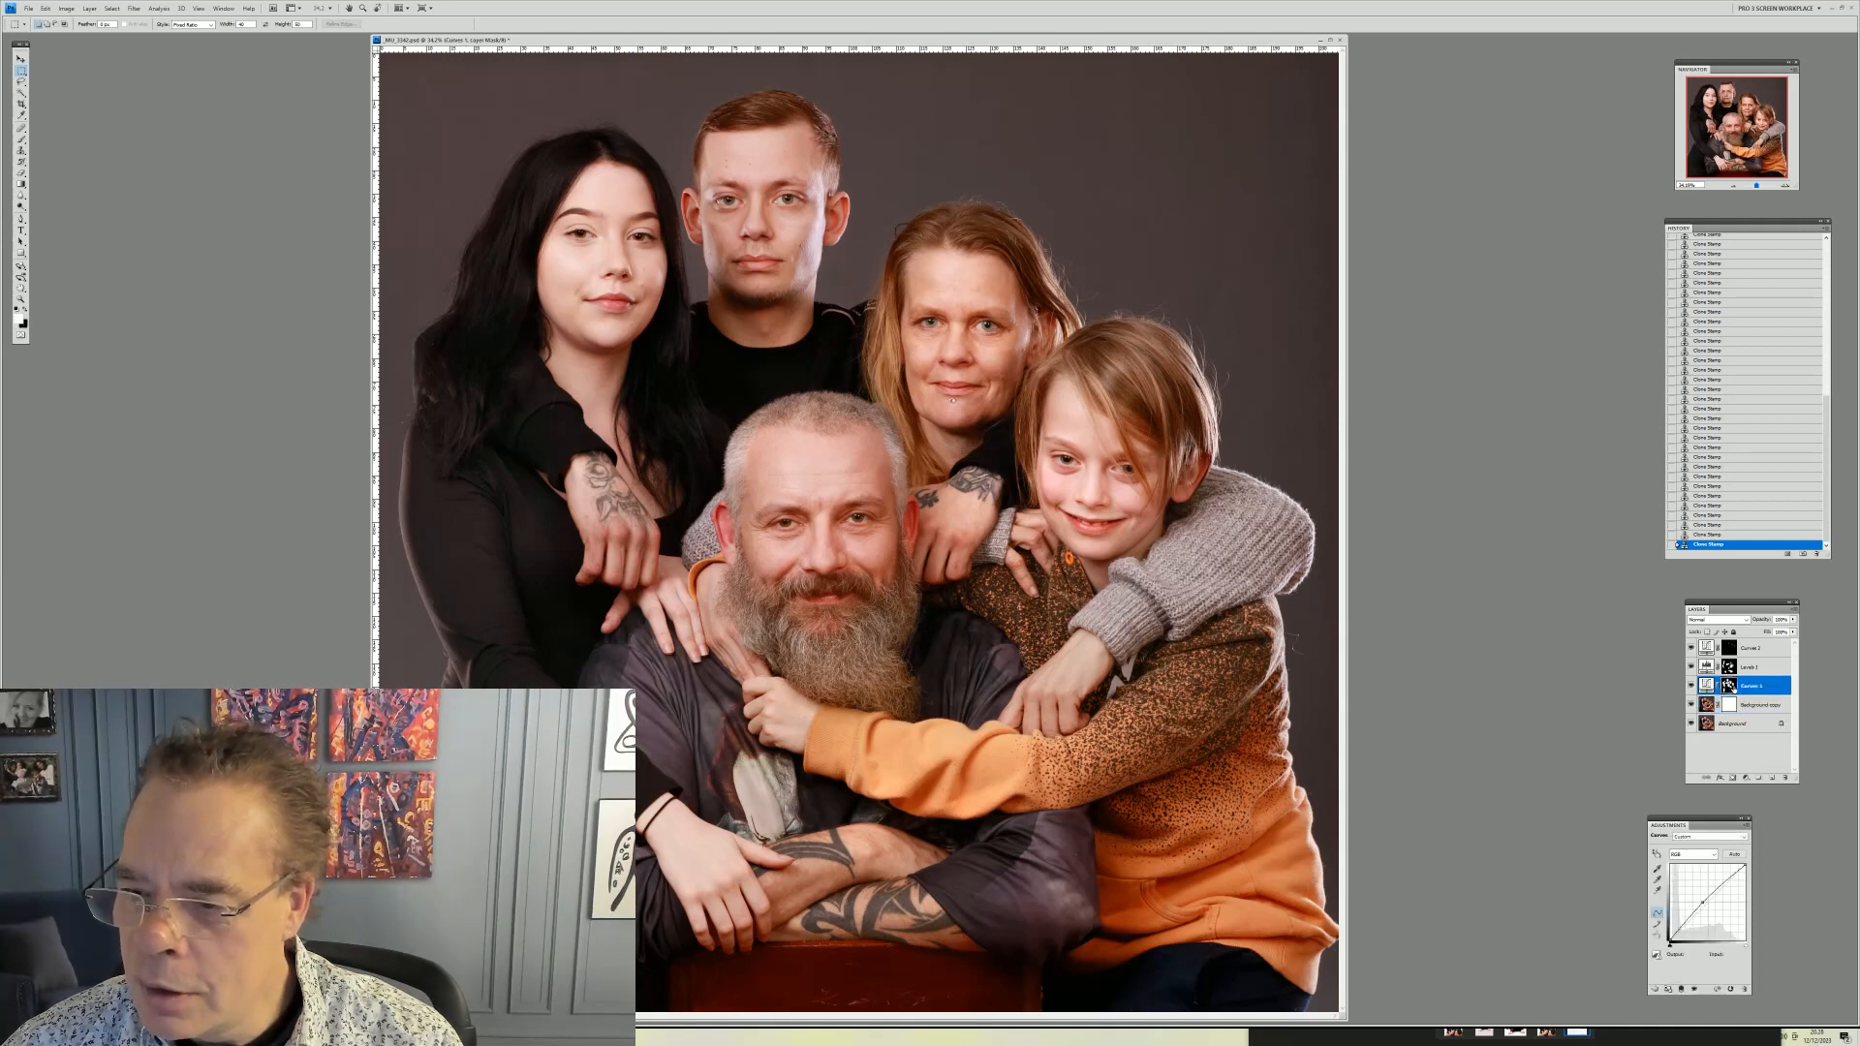
left_click(1708, 704)
right_click(1709, 703)
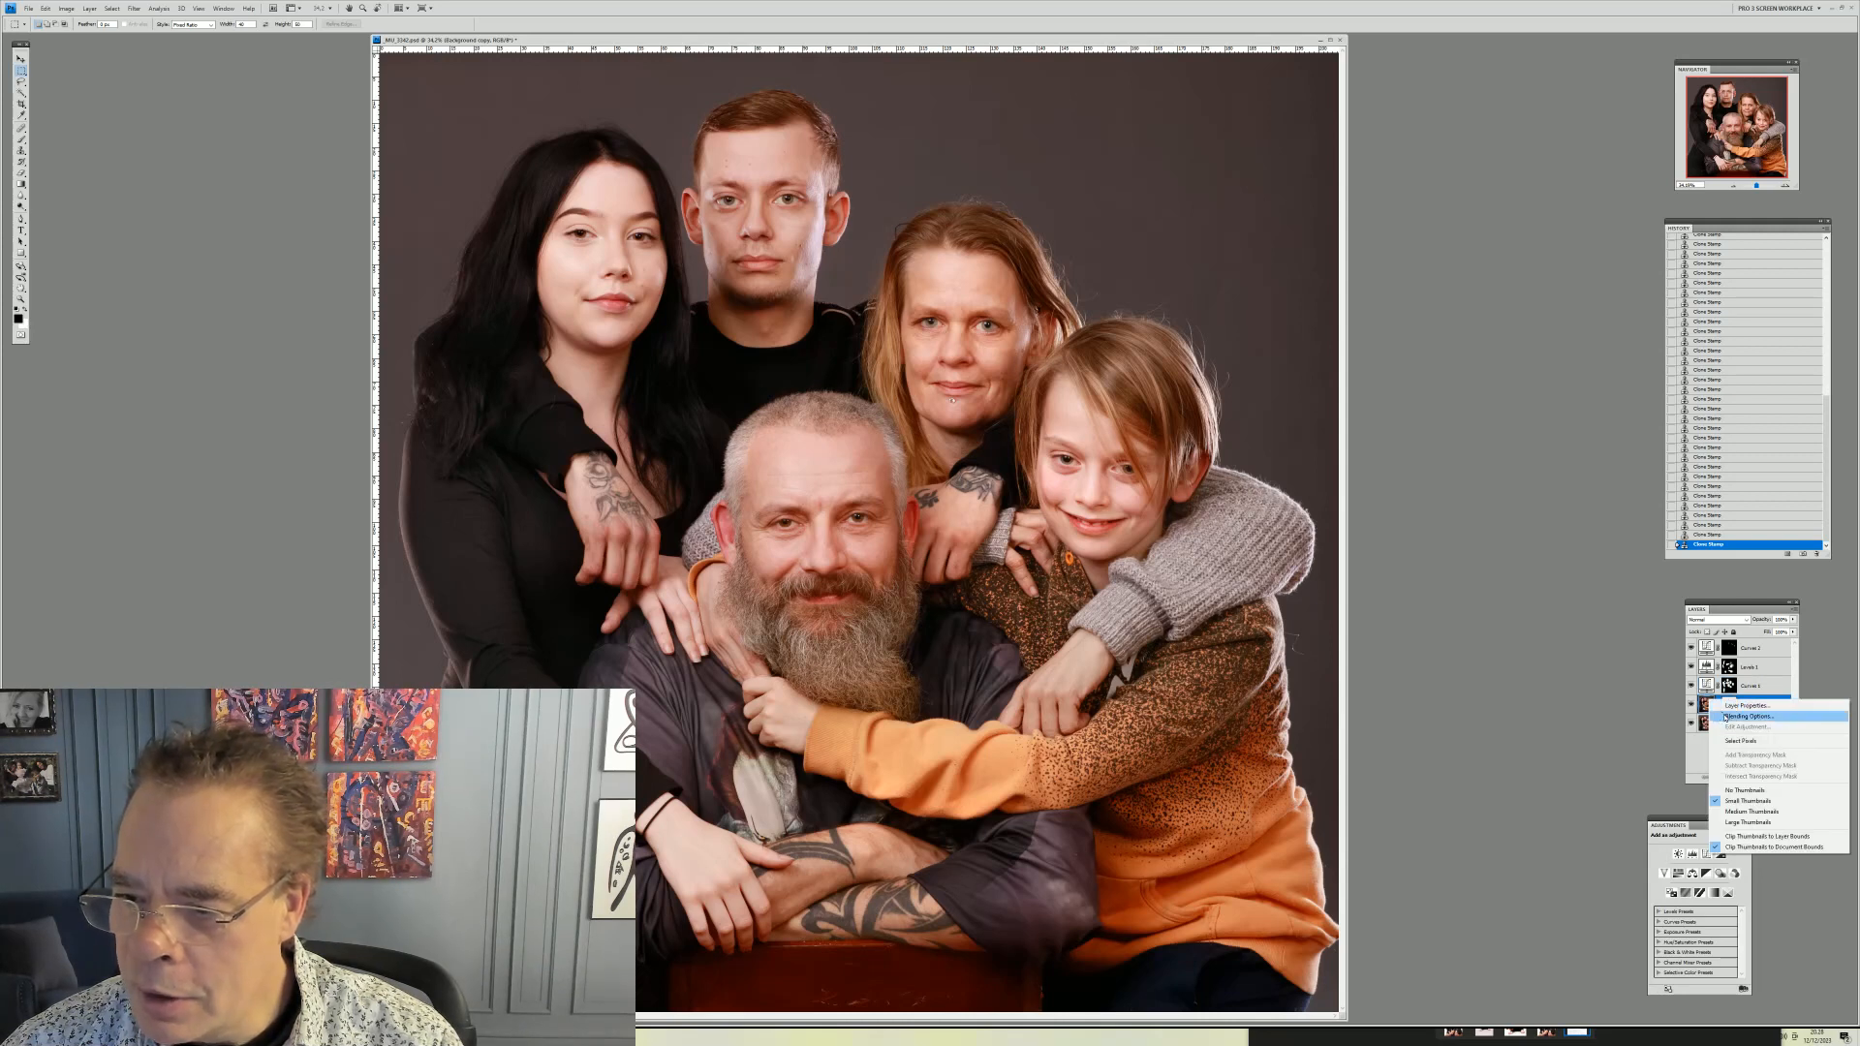
left_click(1705, 743)
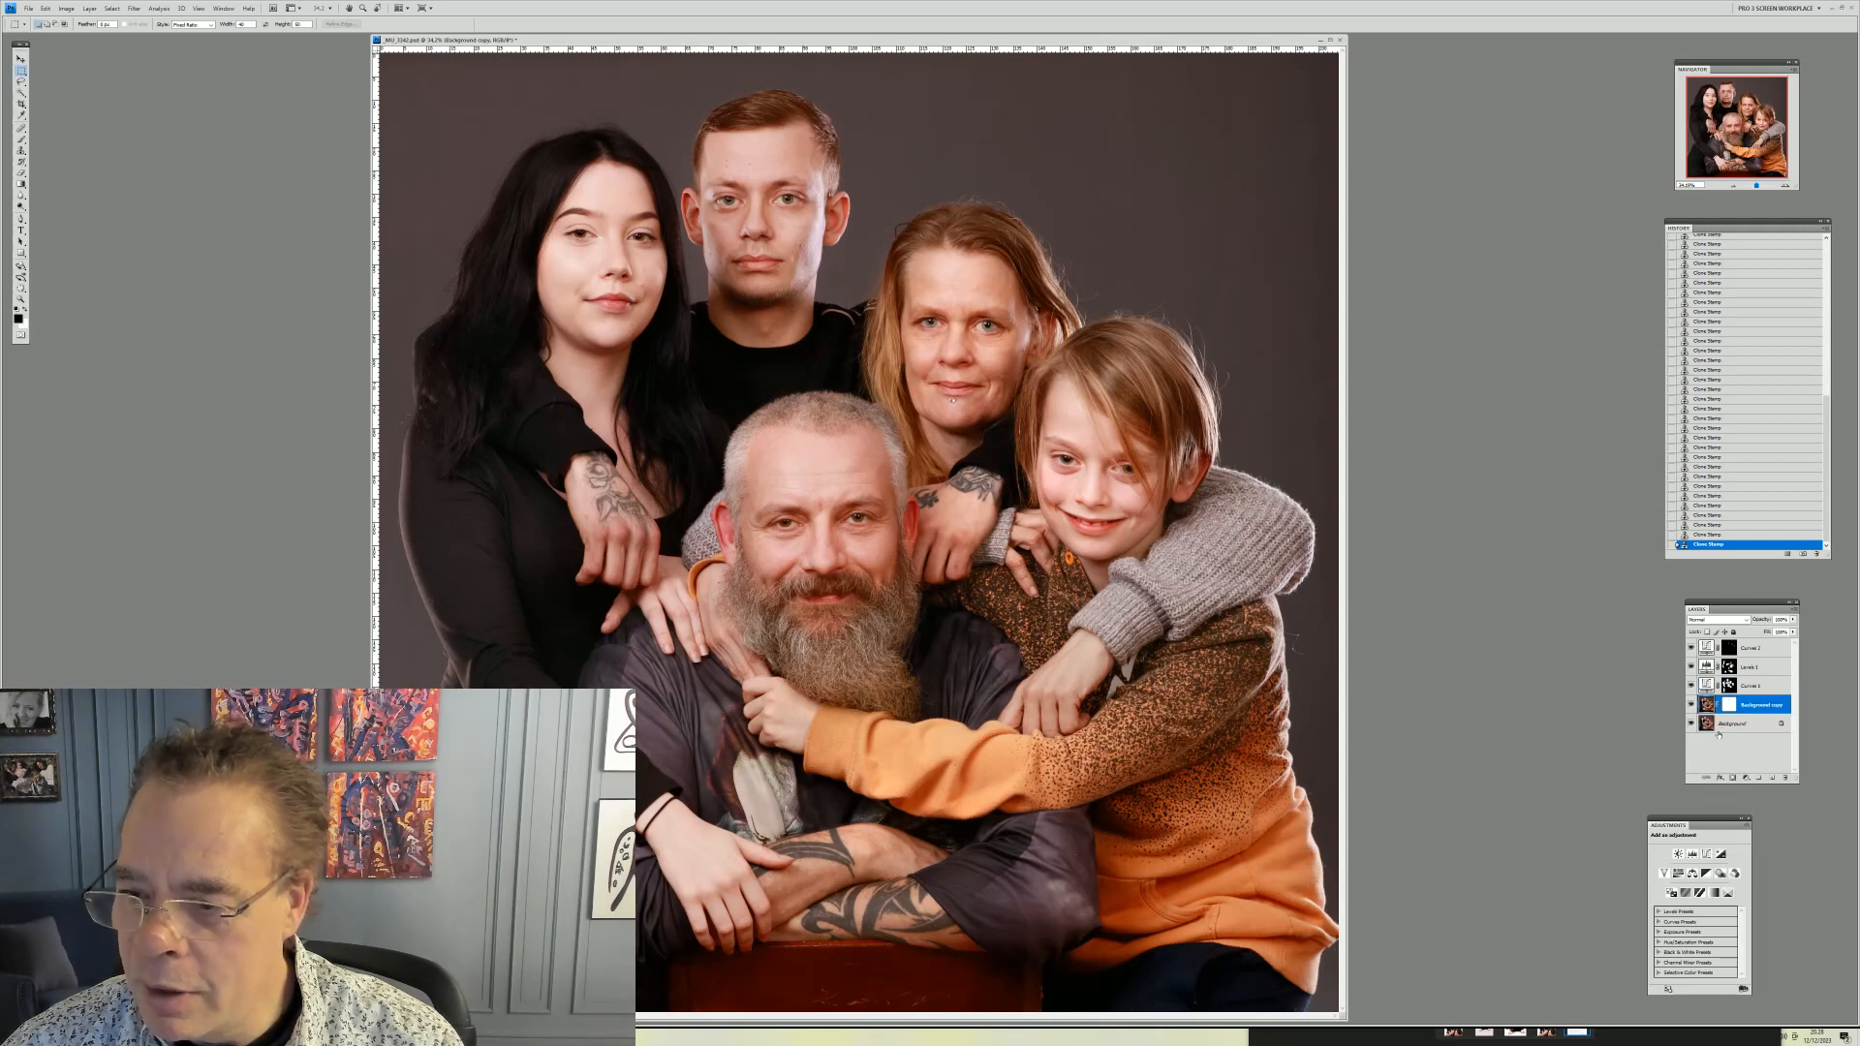
left_click(1719, 732)
right_click(1722, 734)
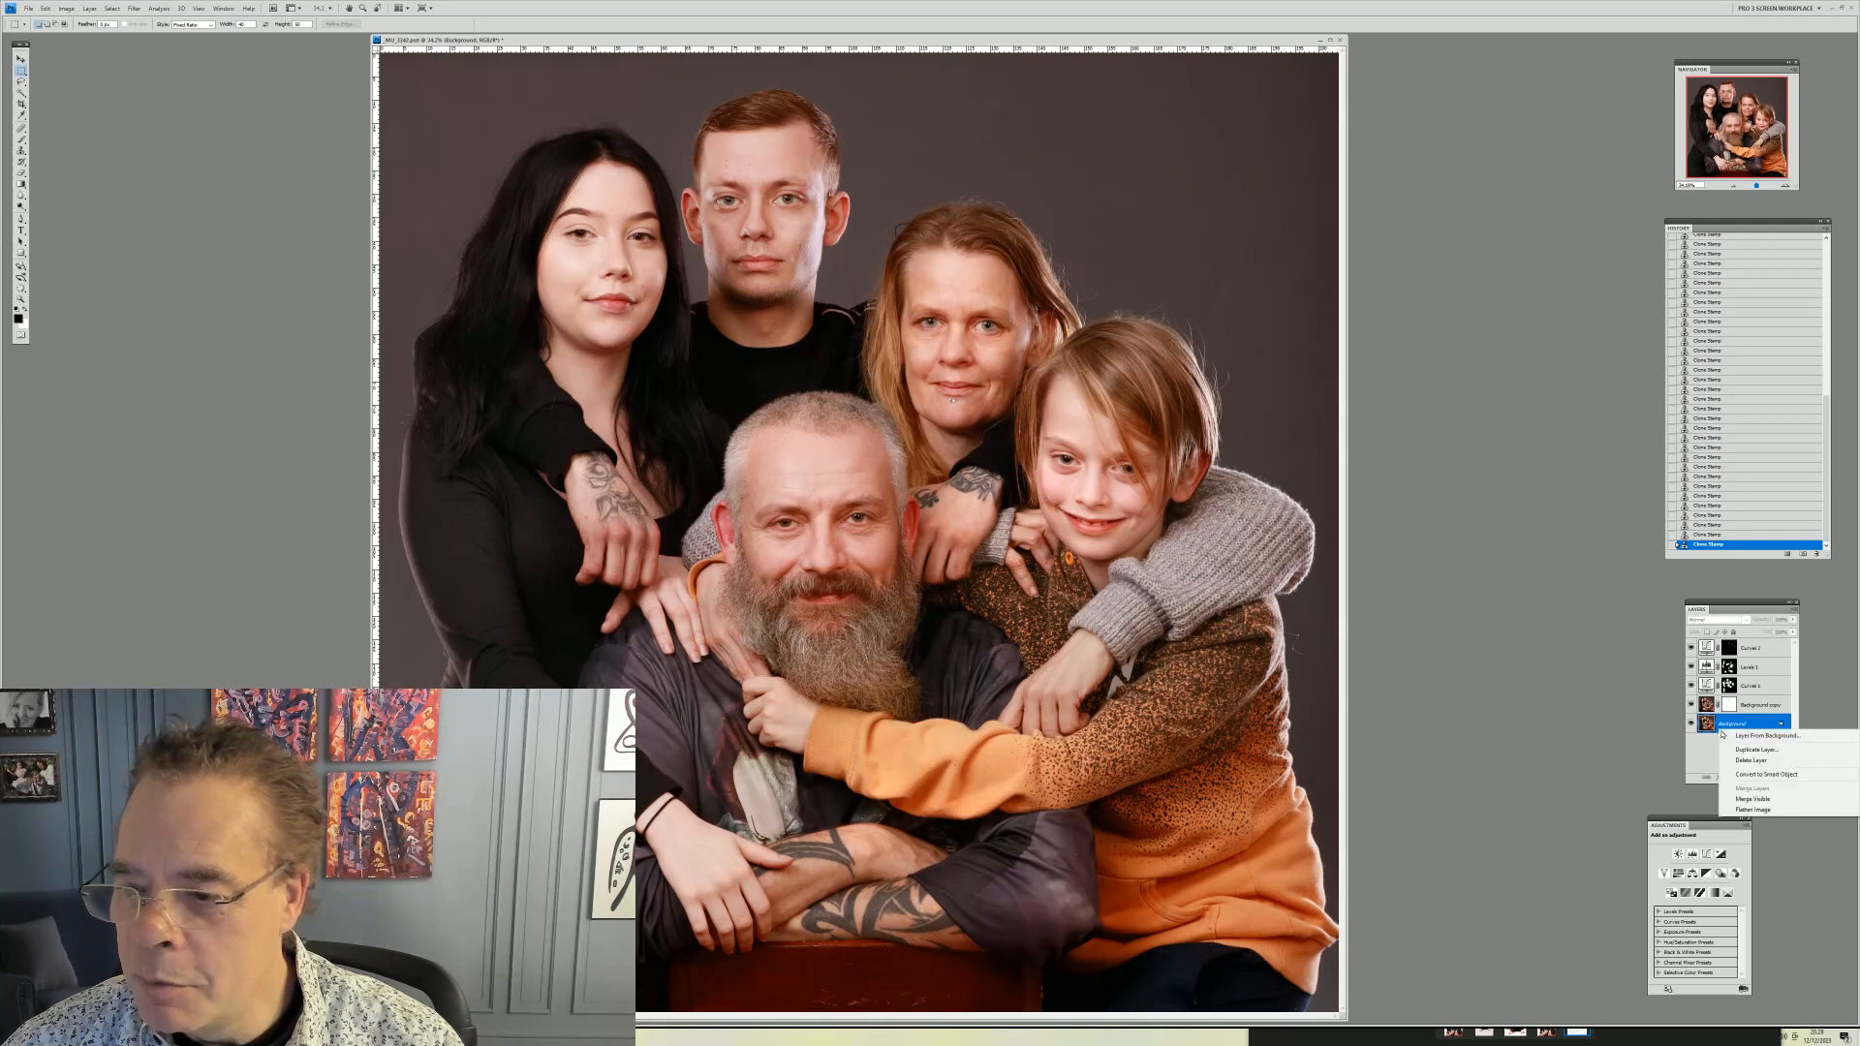
left_click(1738, 749)
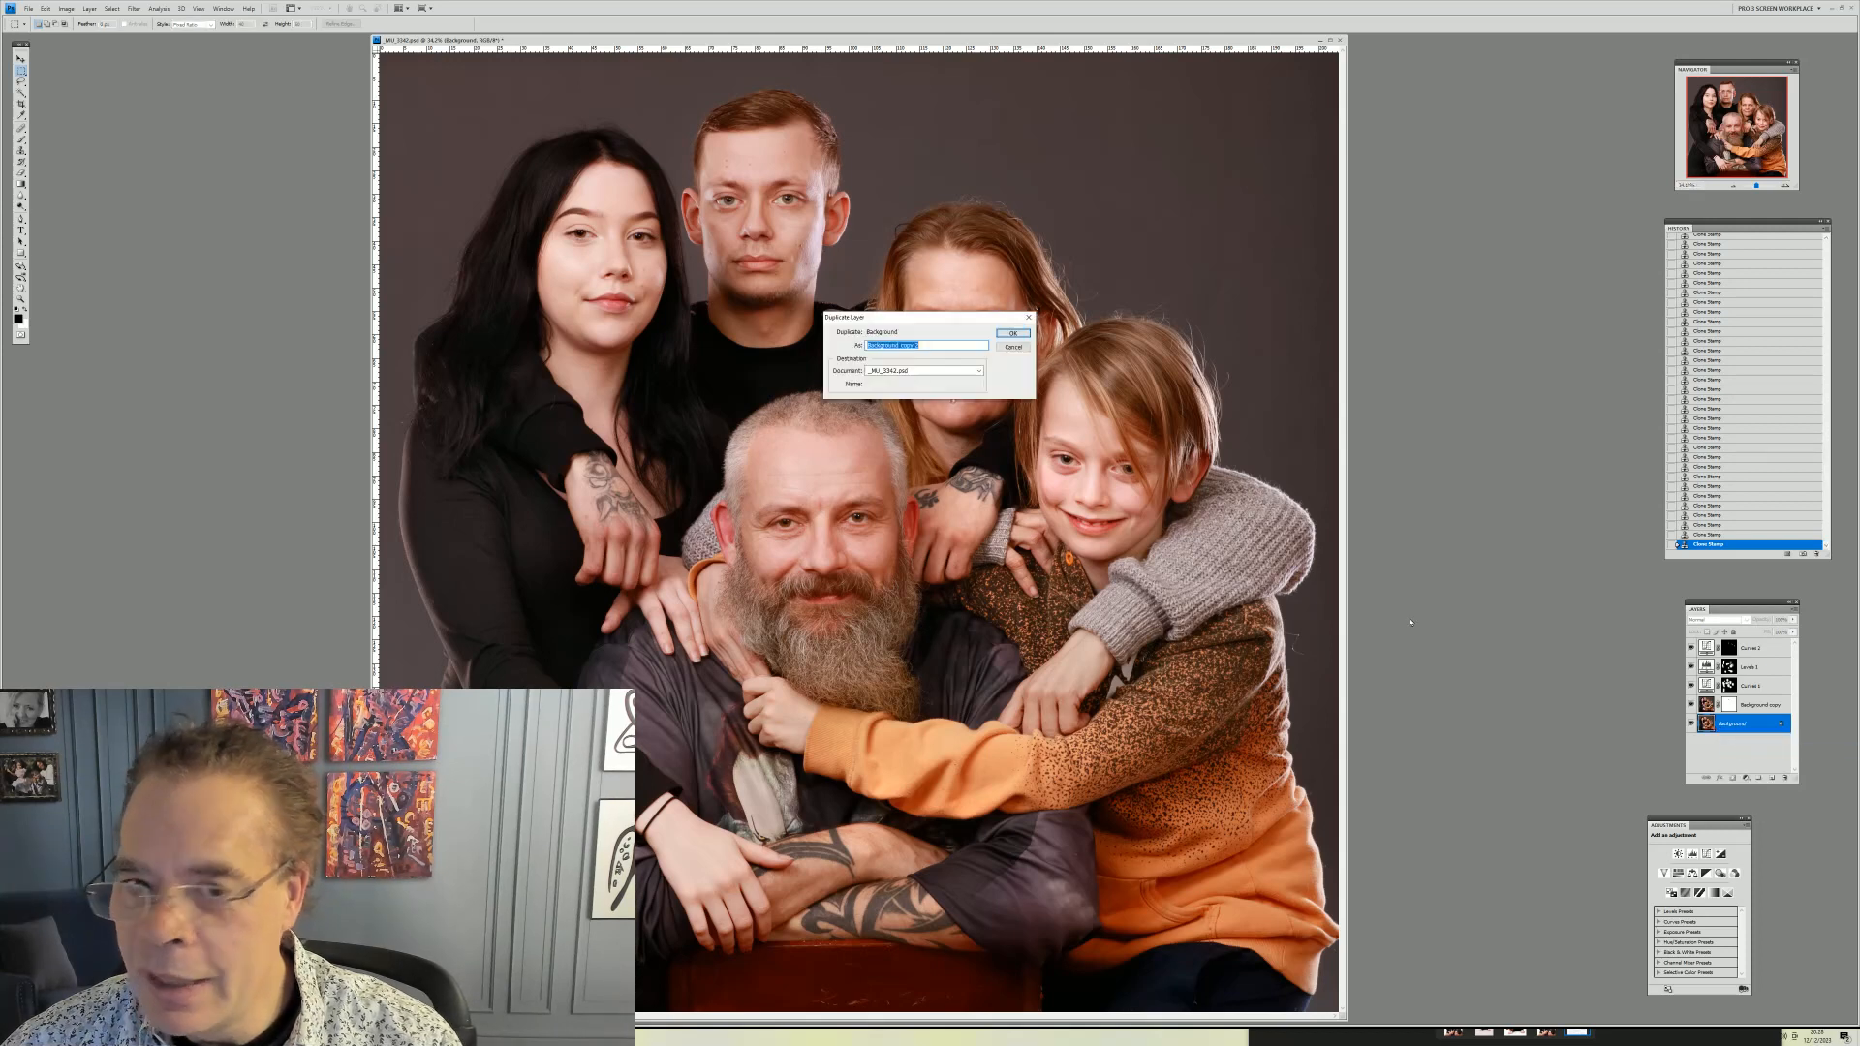
left_click(1011, 333)
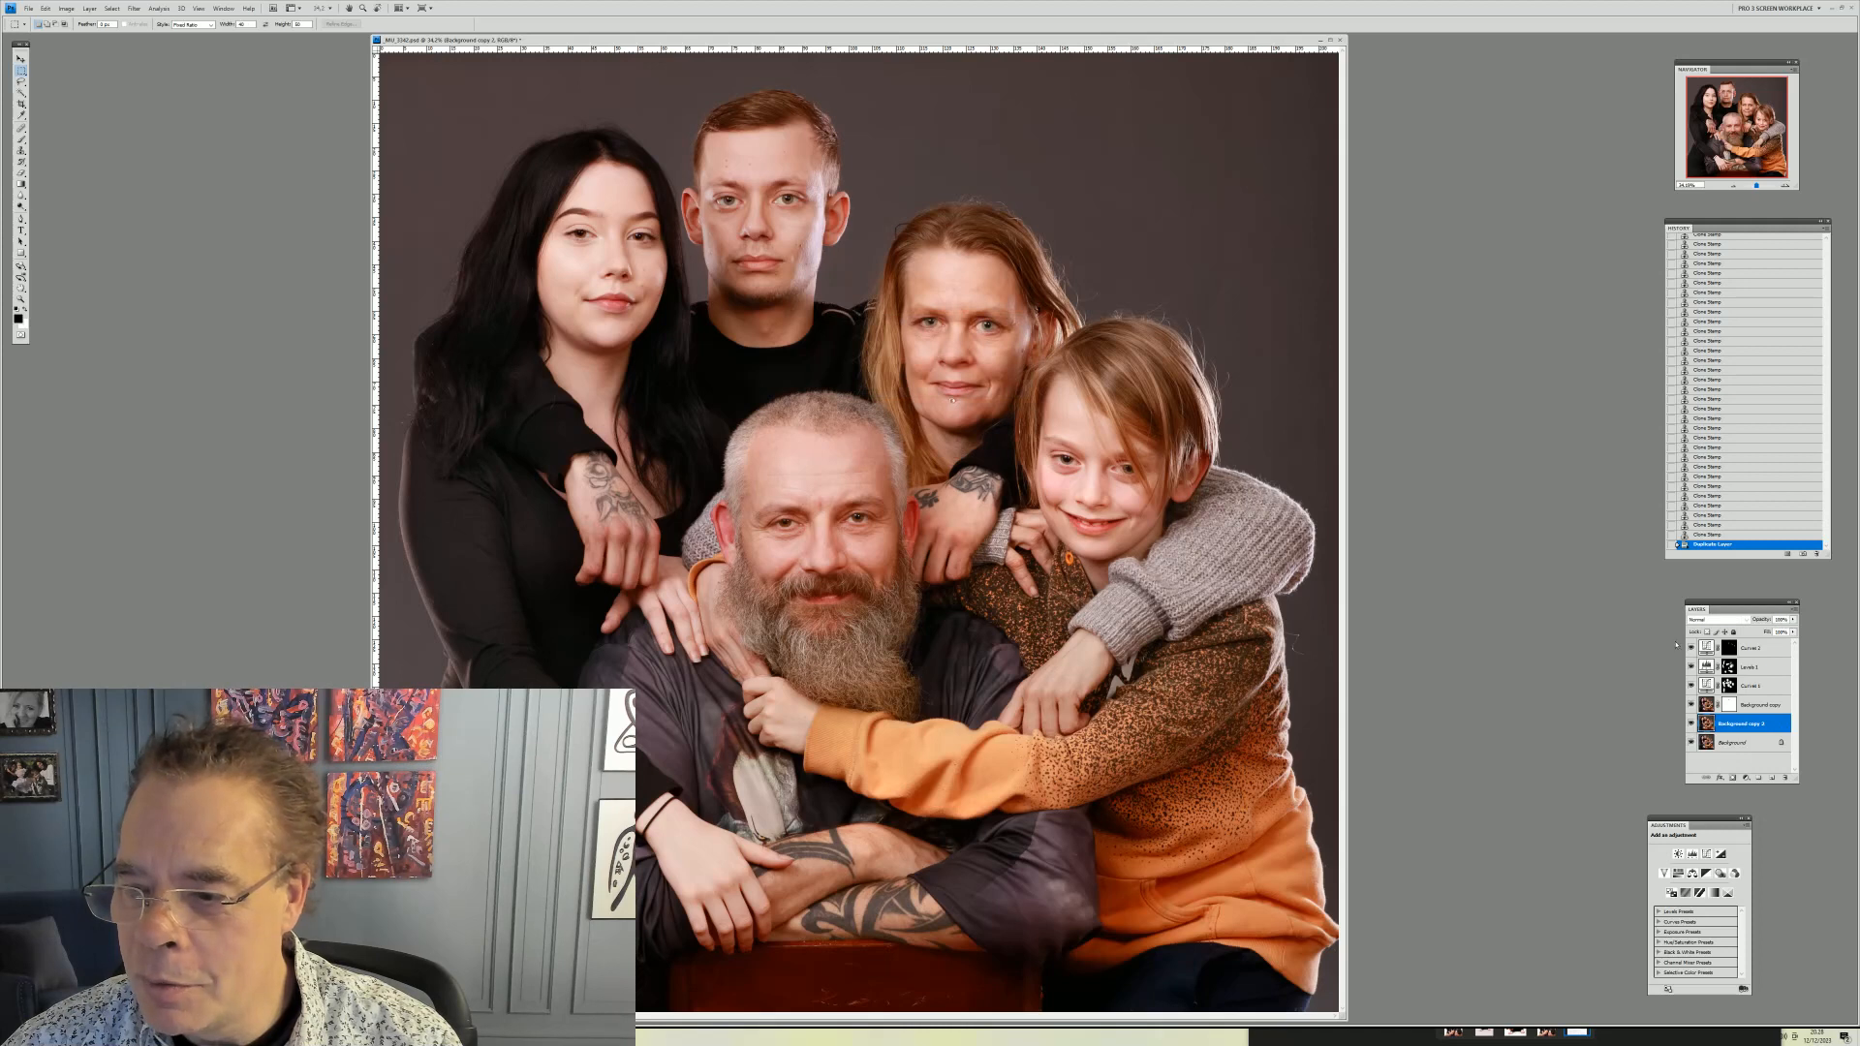
left_click_drag(1741, 728, 1742, 705)
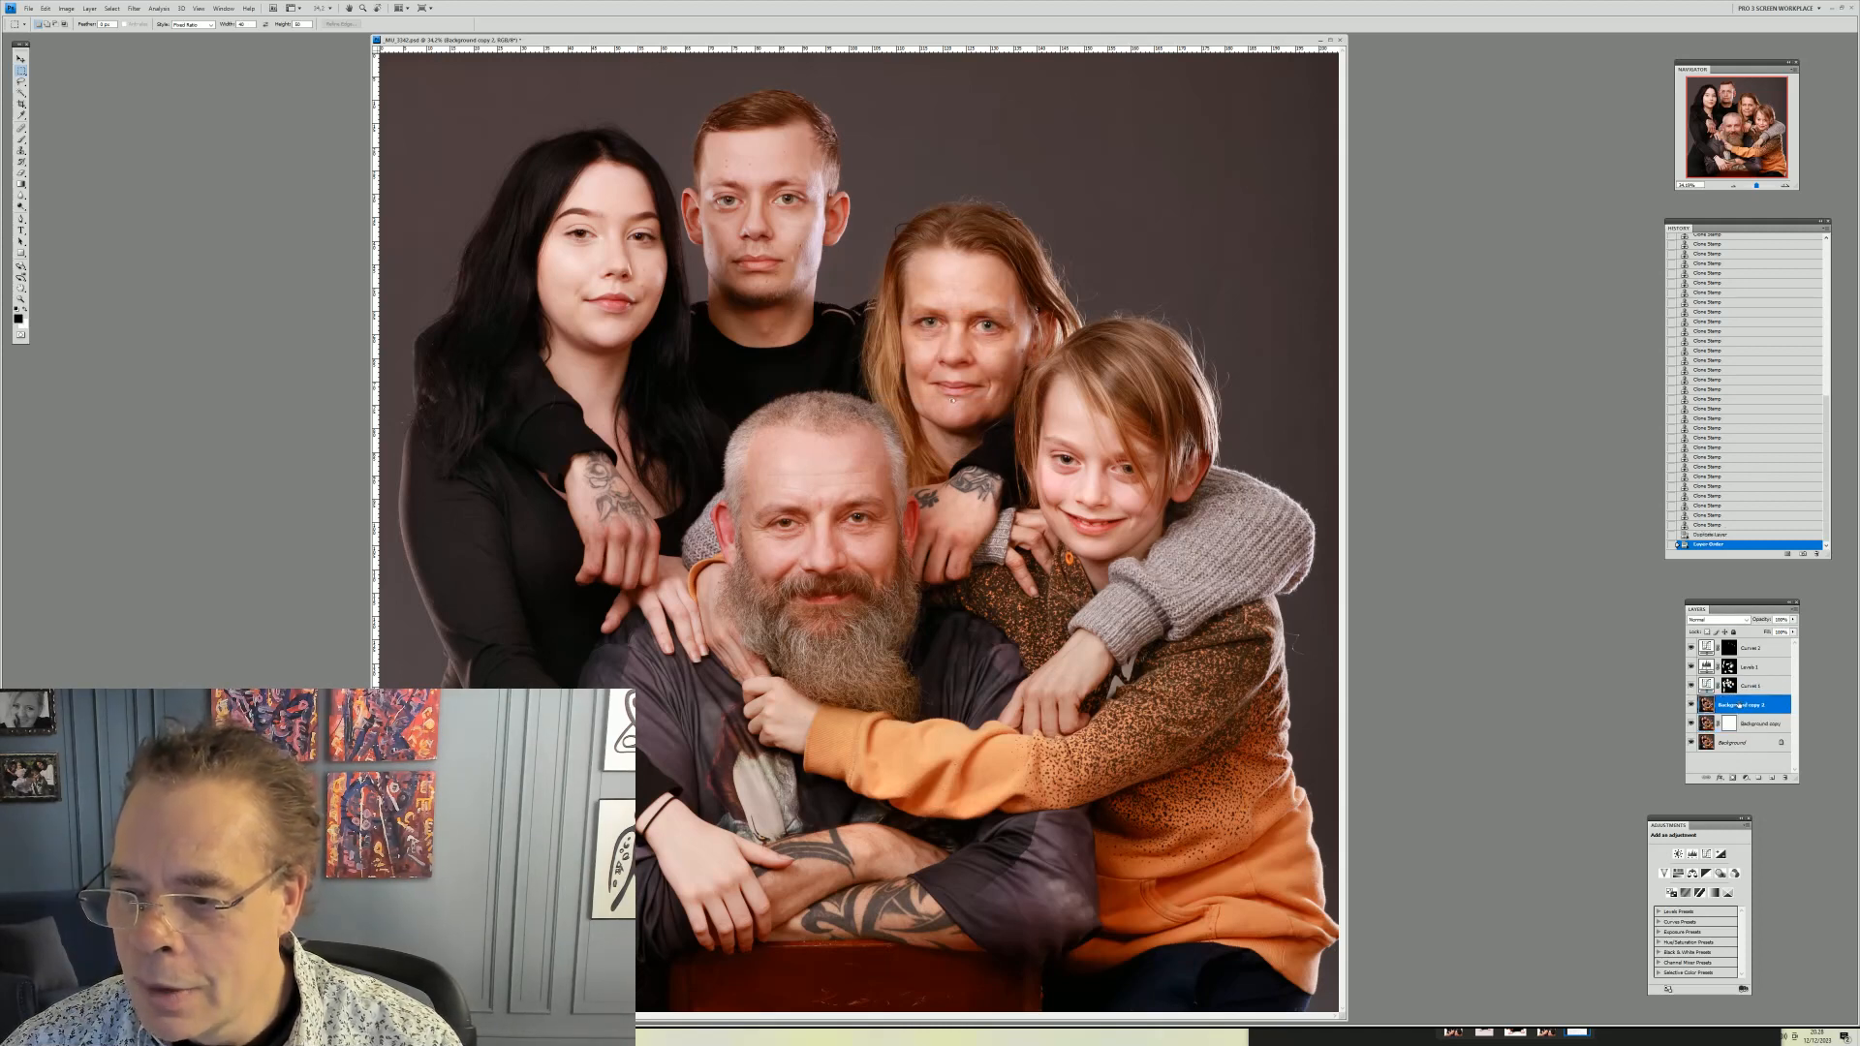
Apply the Dust & Scratches filter to the new layer, then hide it with an inverted black layer mask
left_click(133, 8)
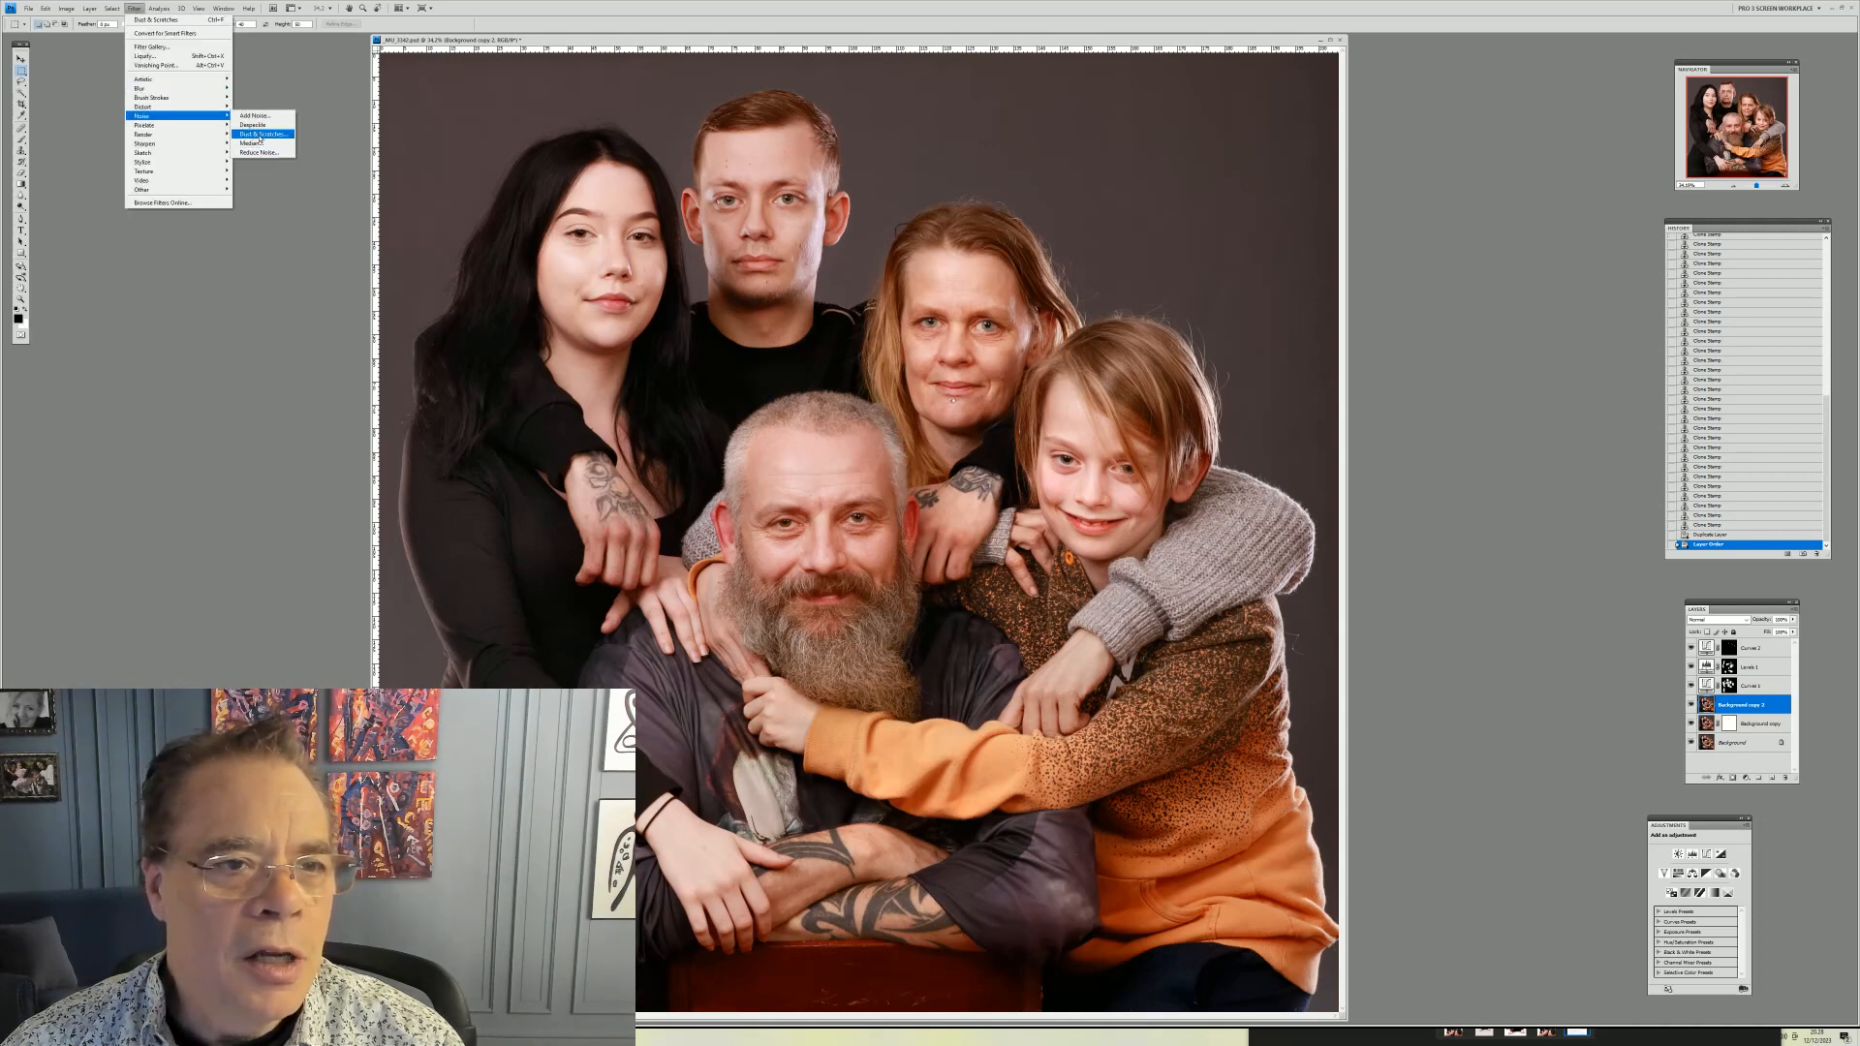
left_click(262, 134)
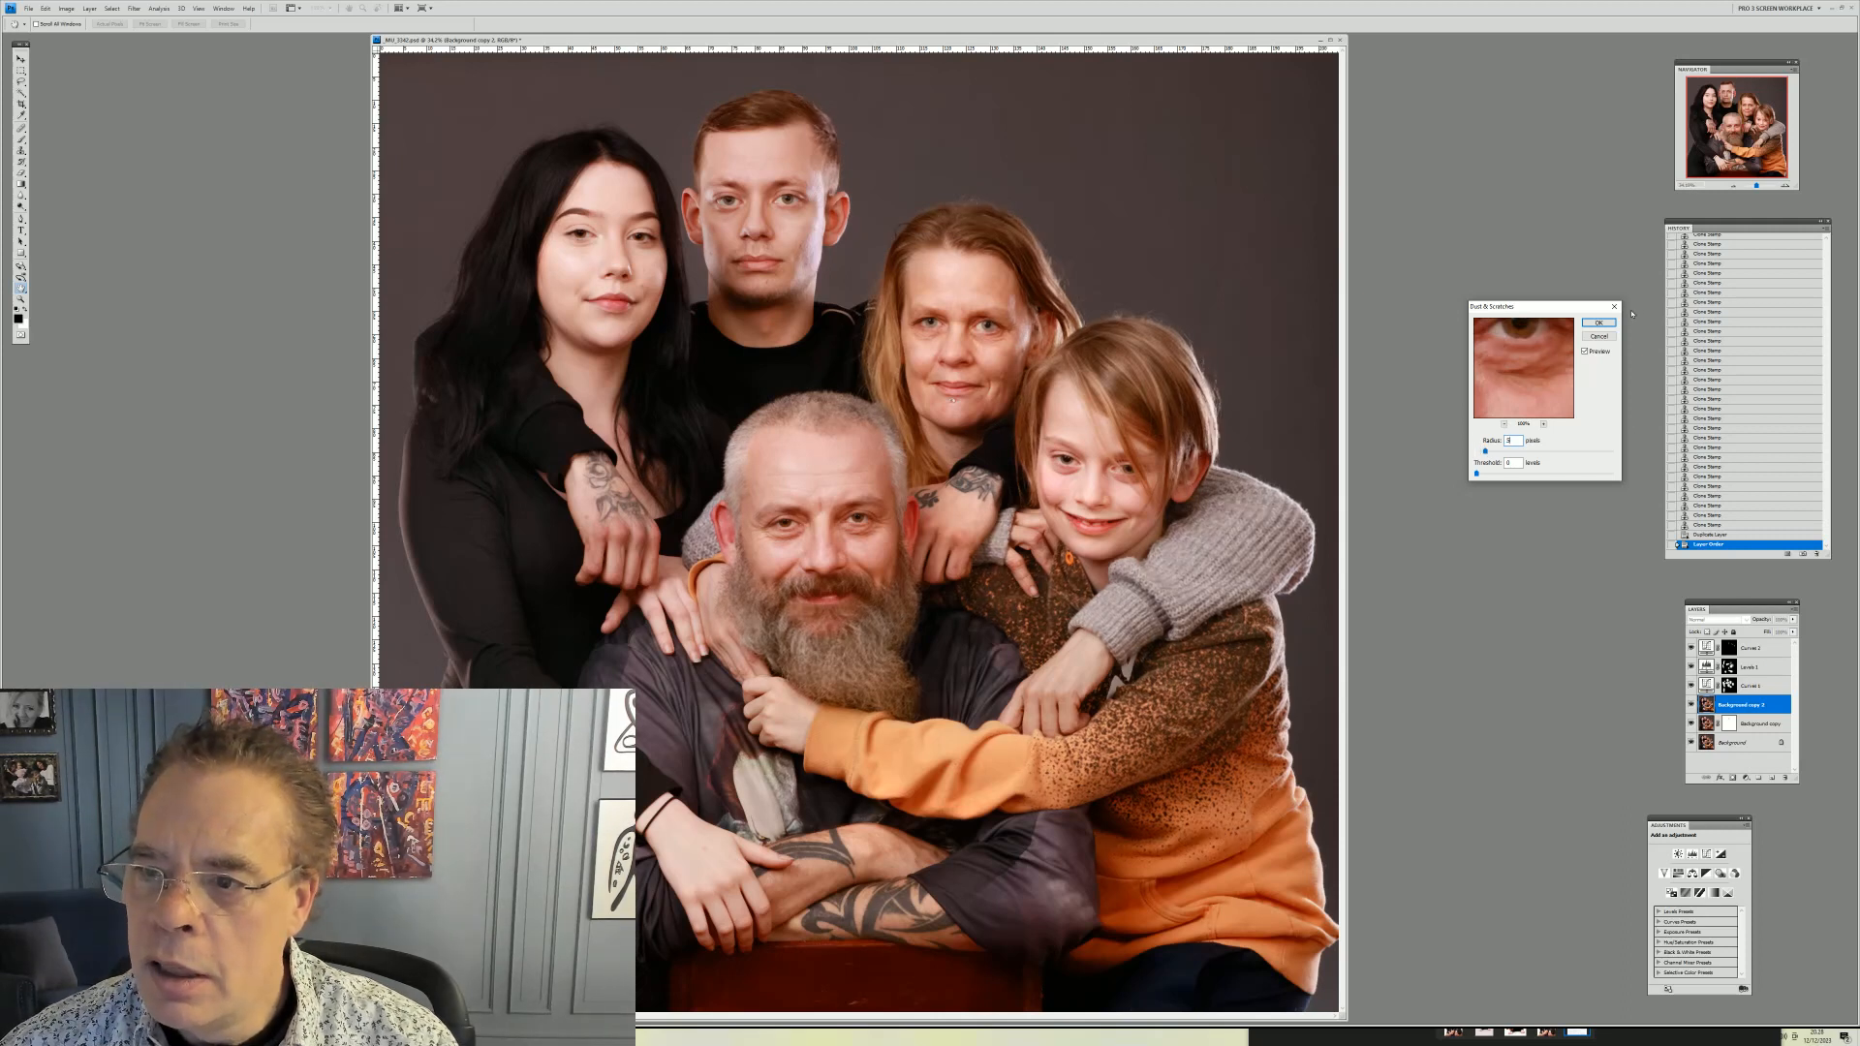
left_click(1600, 323)
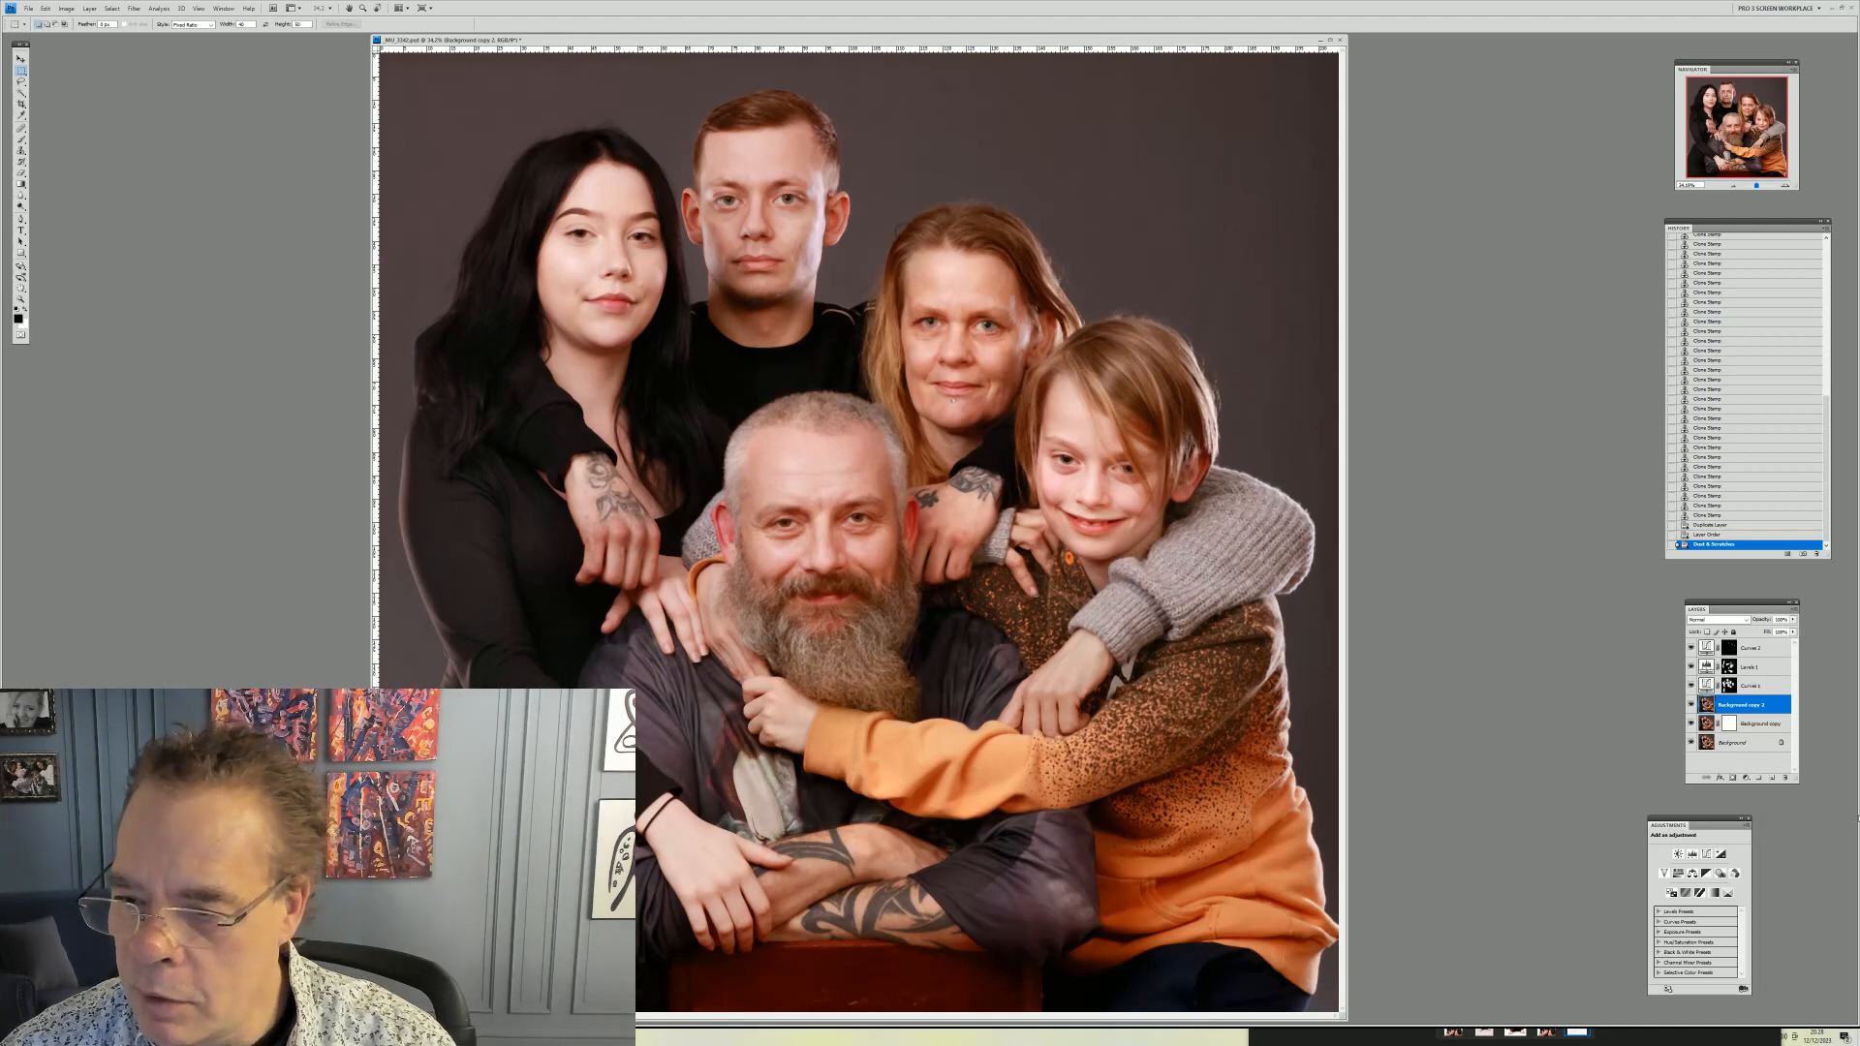
left_click(1733, 778)
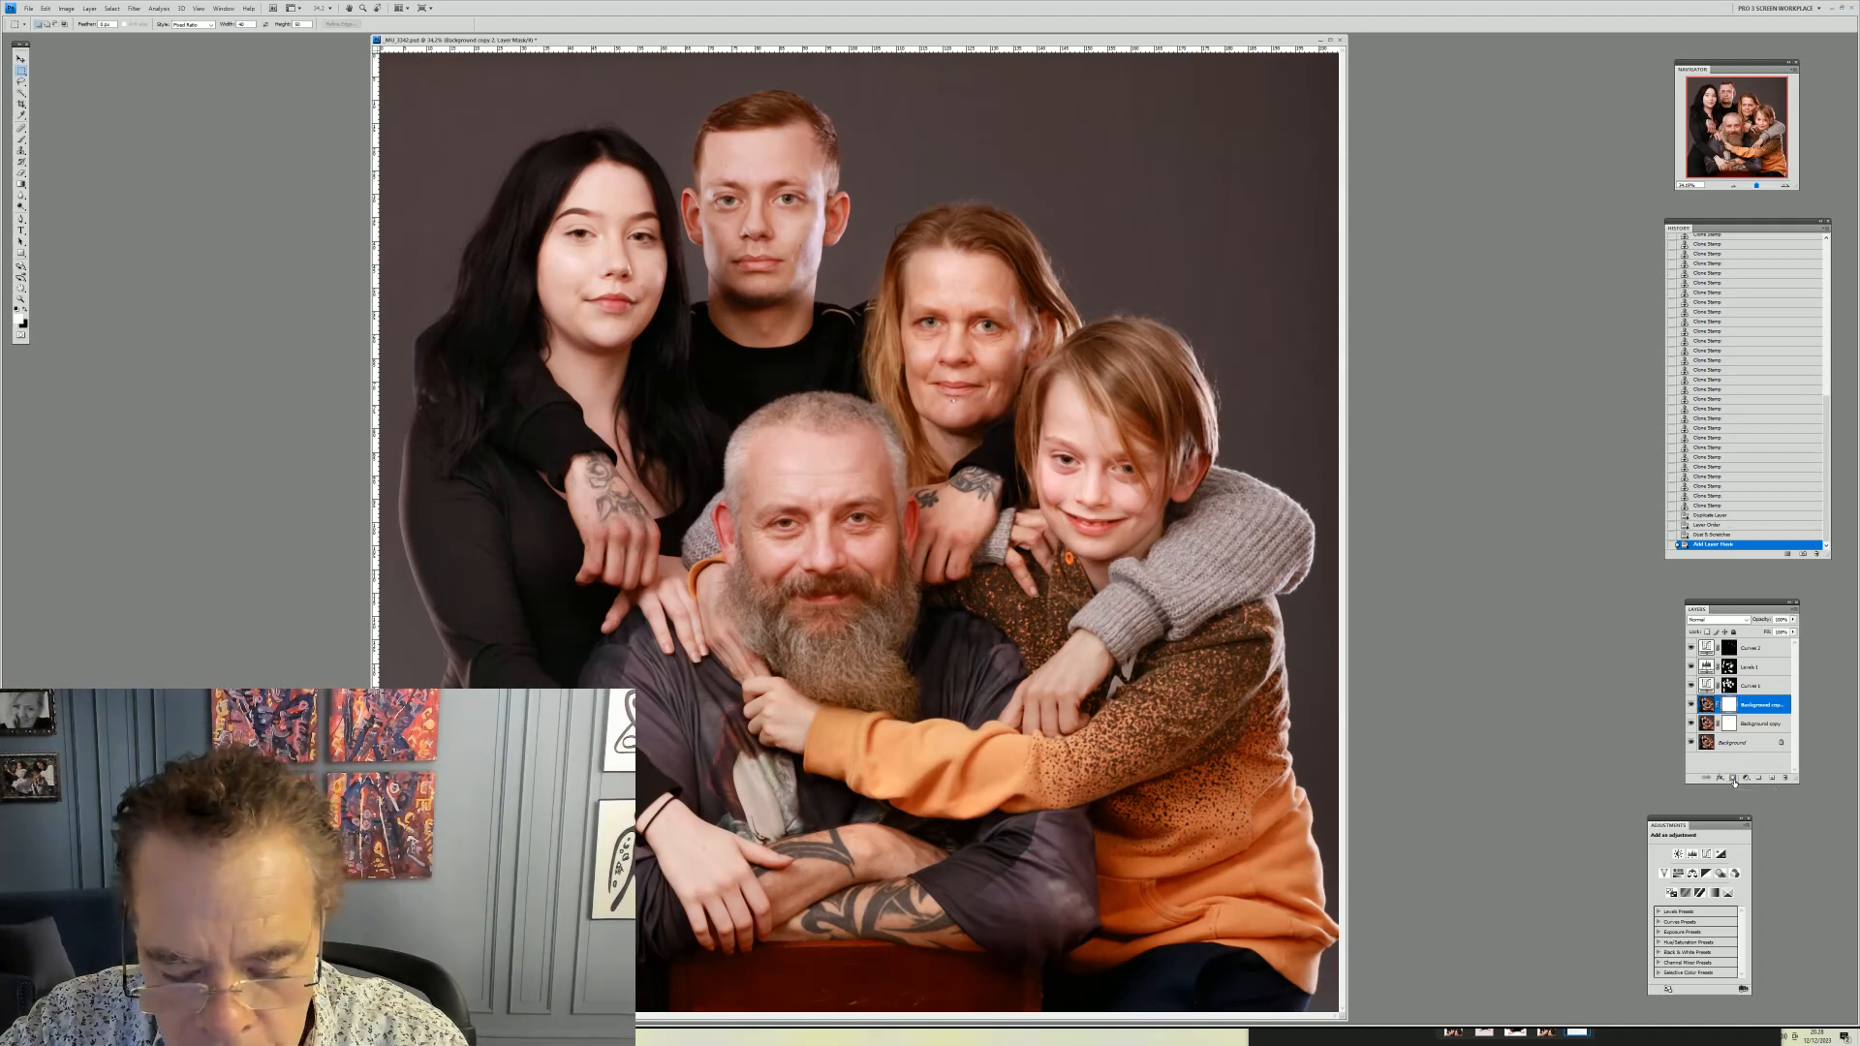
key("ctrl+i")
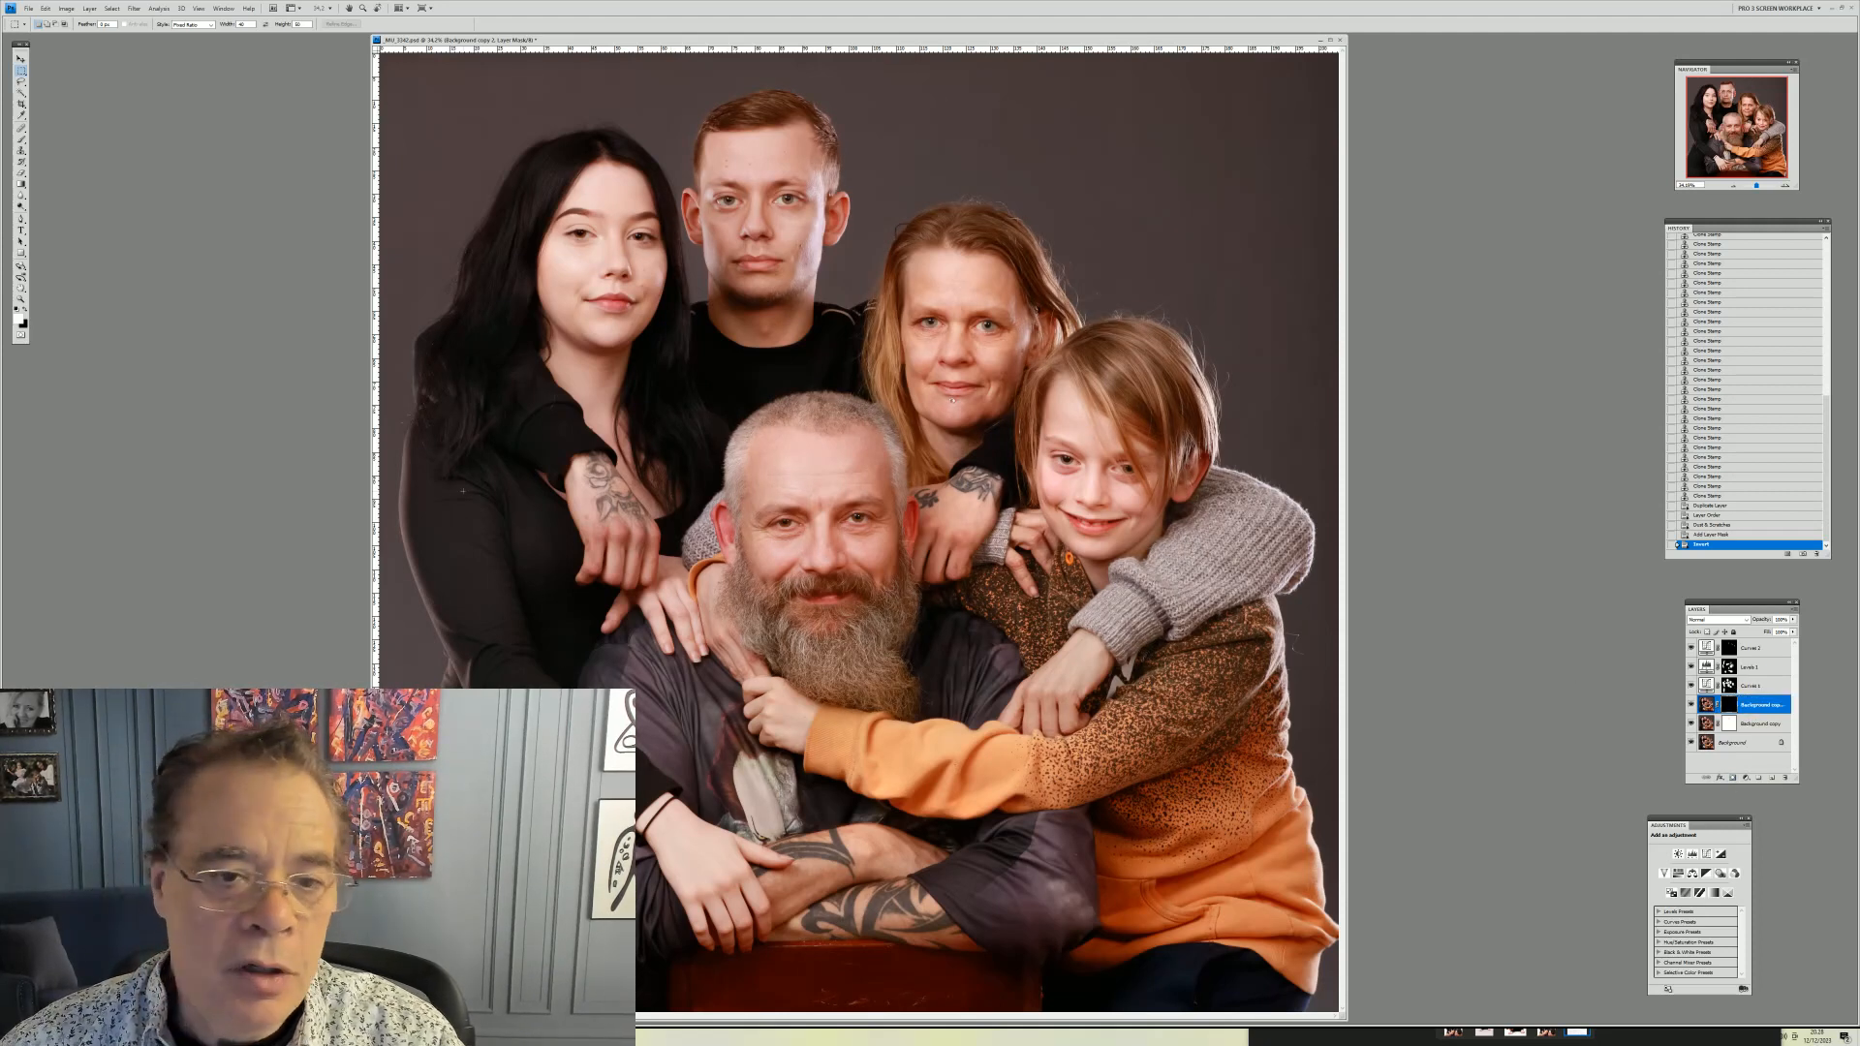
Zoom in on the daughter's arm, size a brush and paint the mask along her dark sleeve's edge
left_click(20, 299)
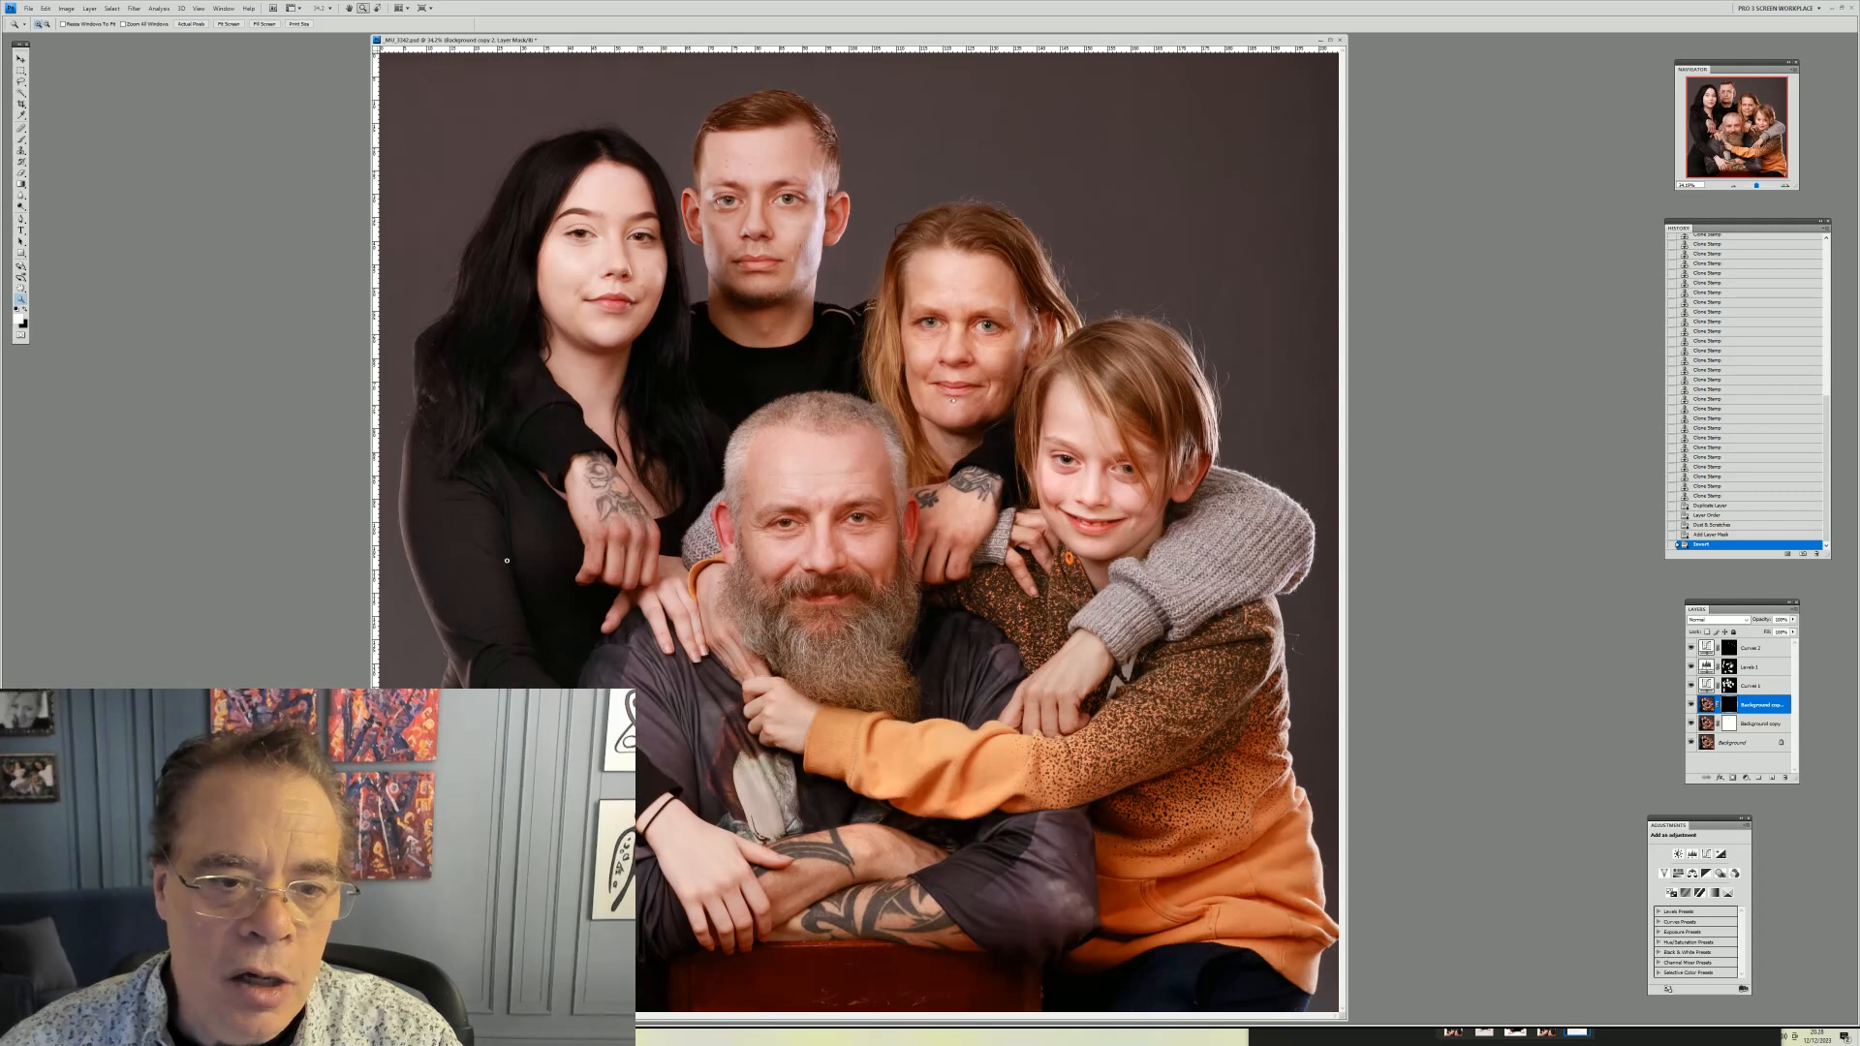
left_click_drag(403, 428, 634, 730)
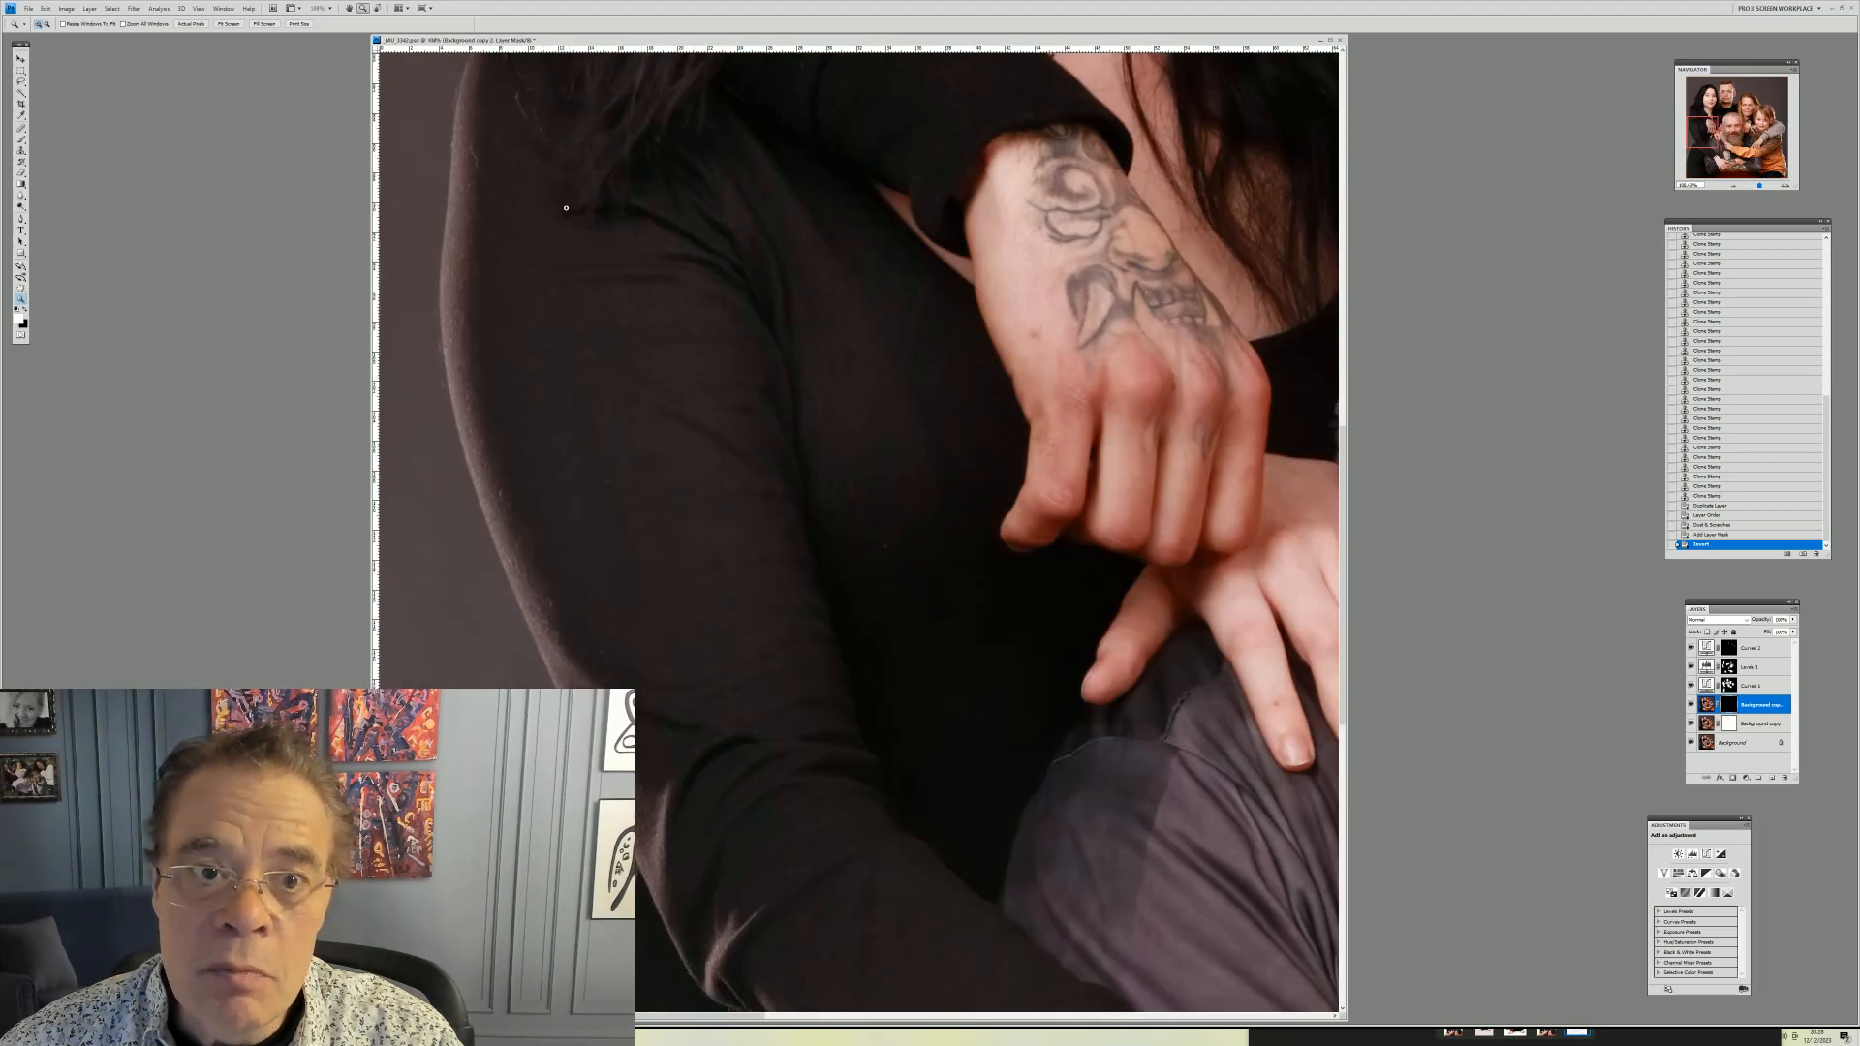
left_click_drag(890, 765, 260, 119)
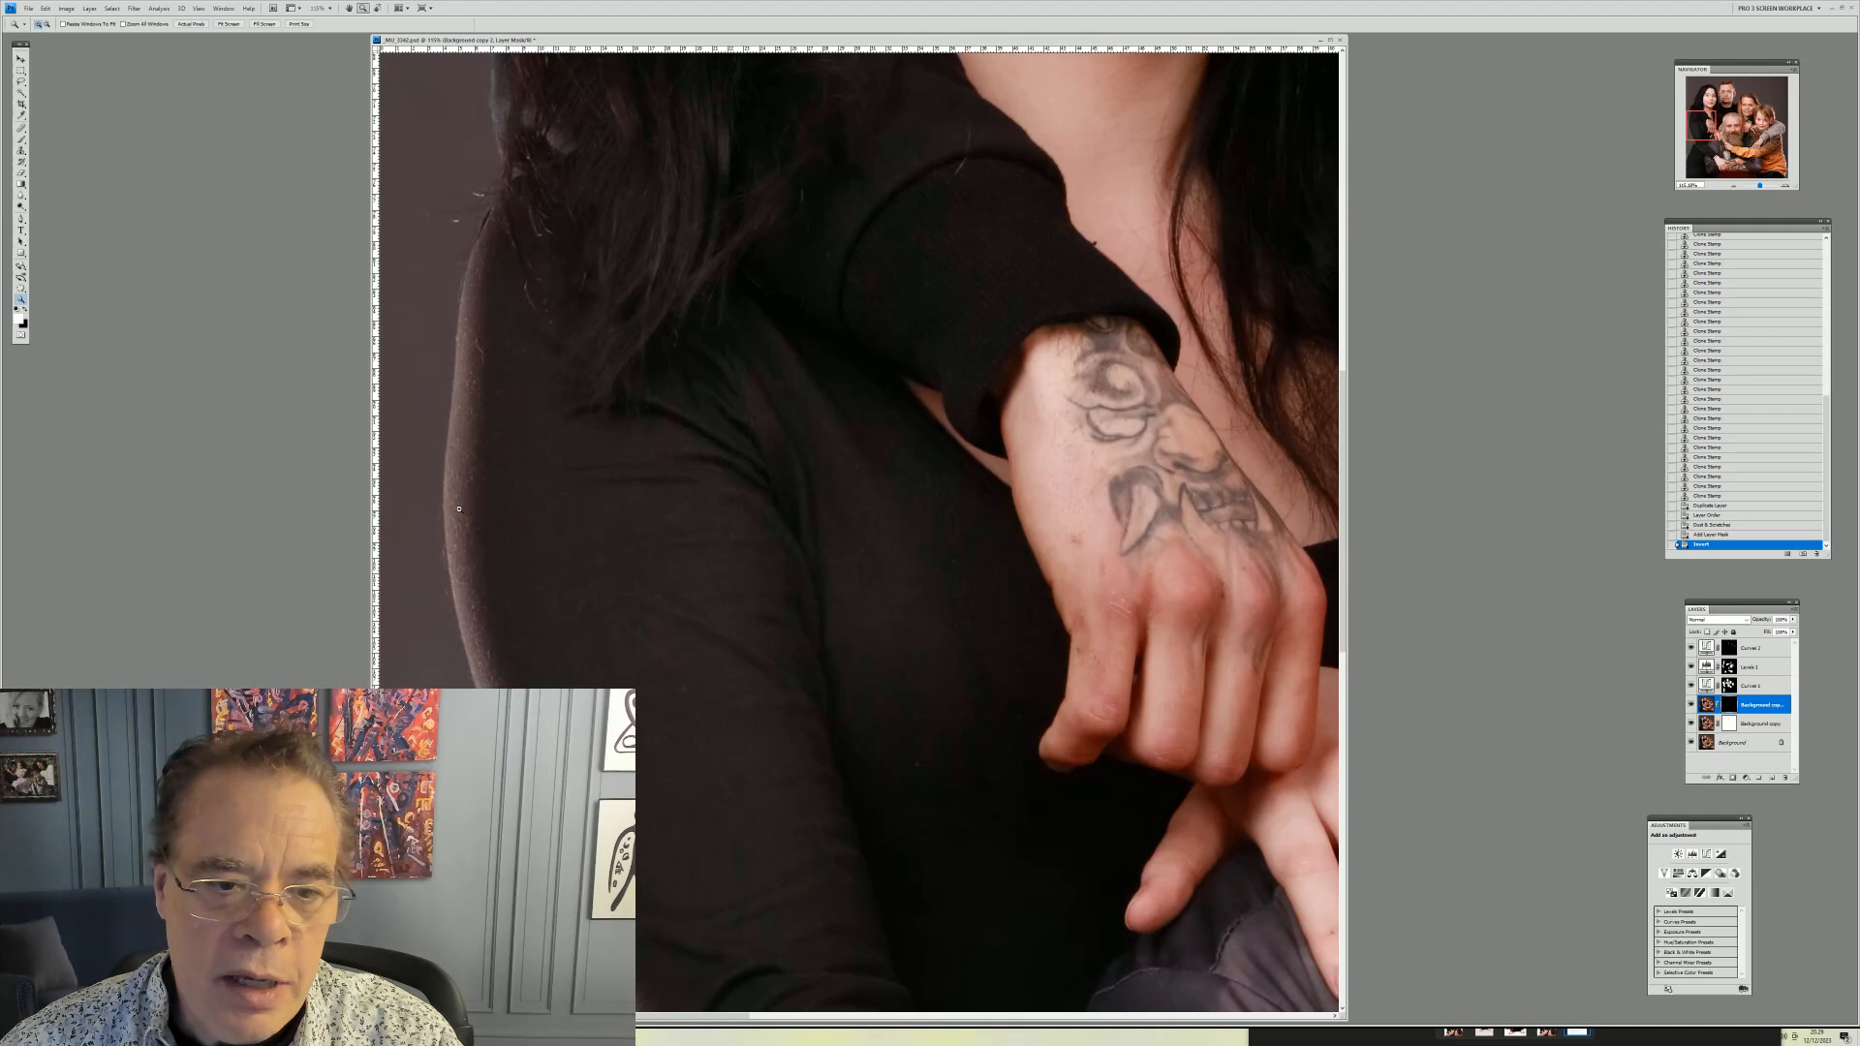
left_click(21, 176)
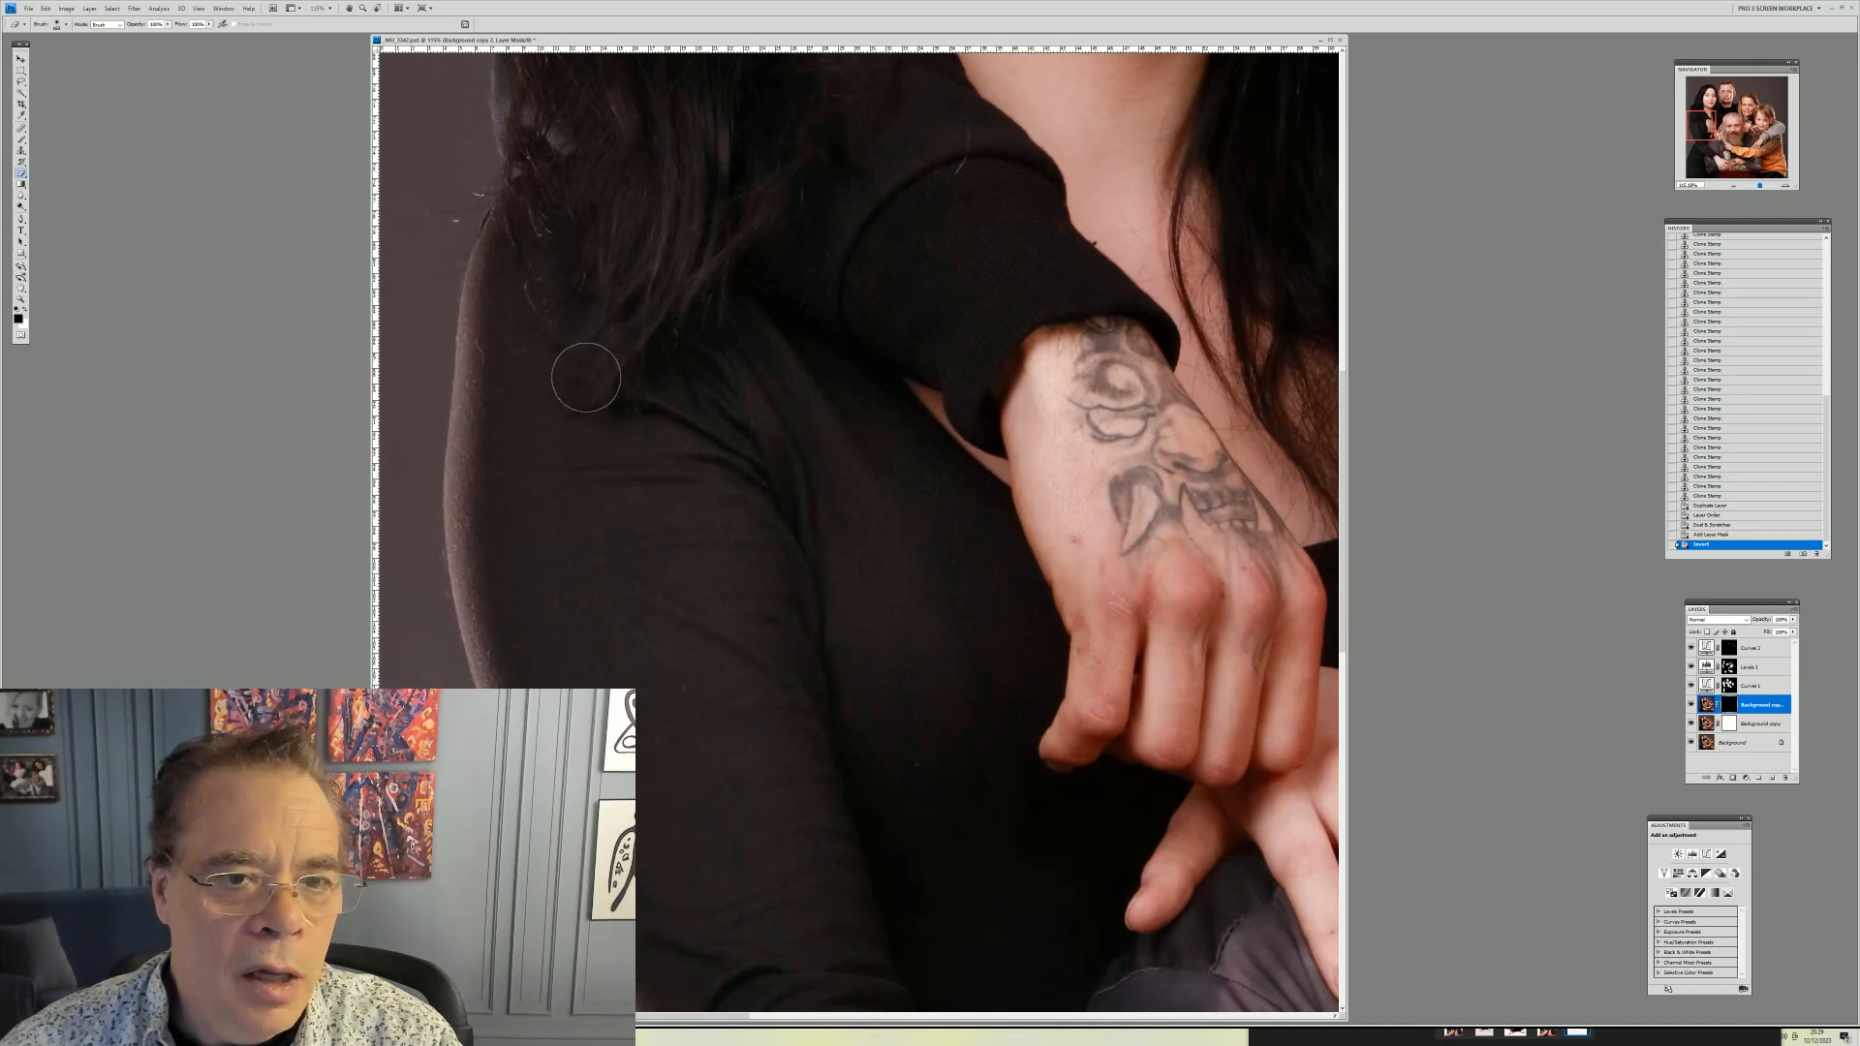
right_click(533, 393)
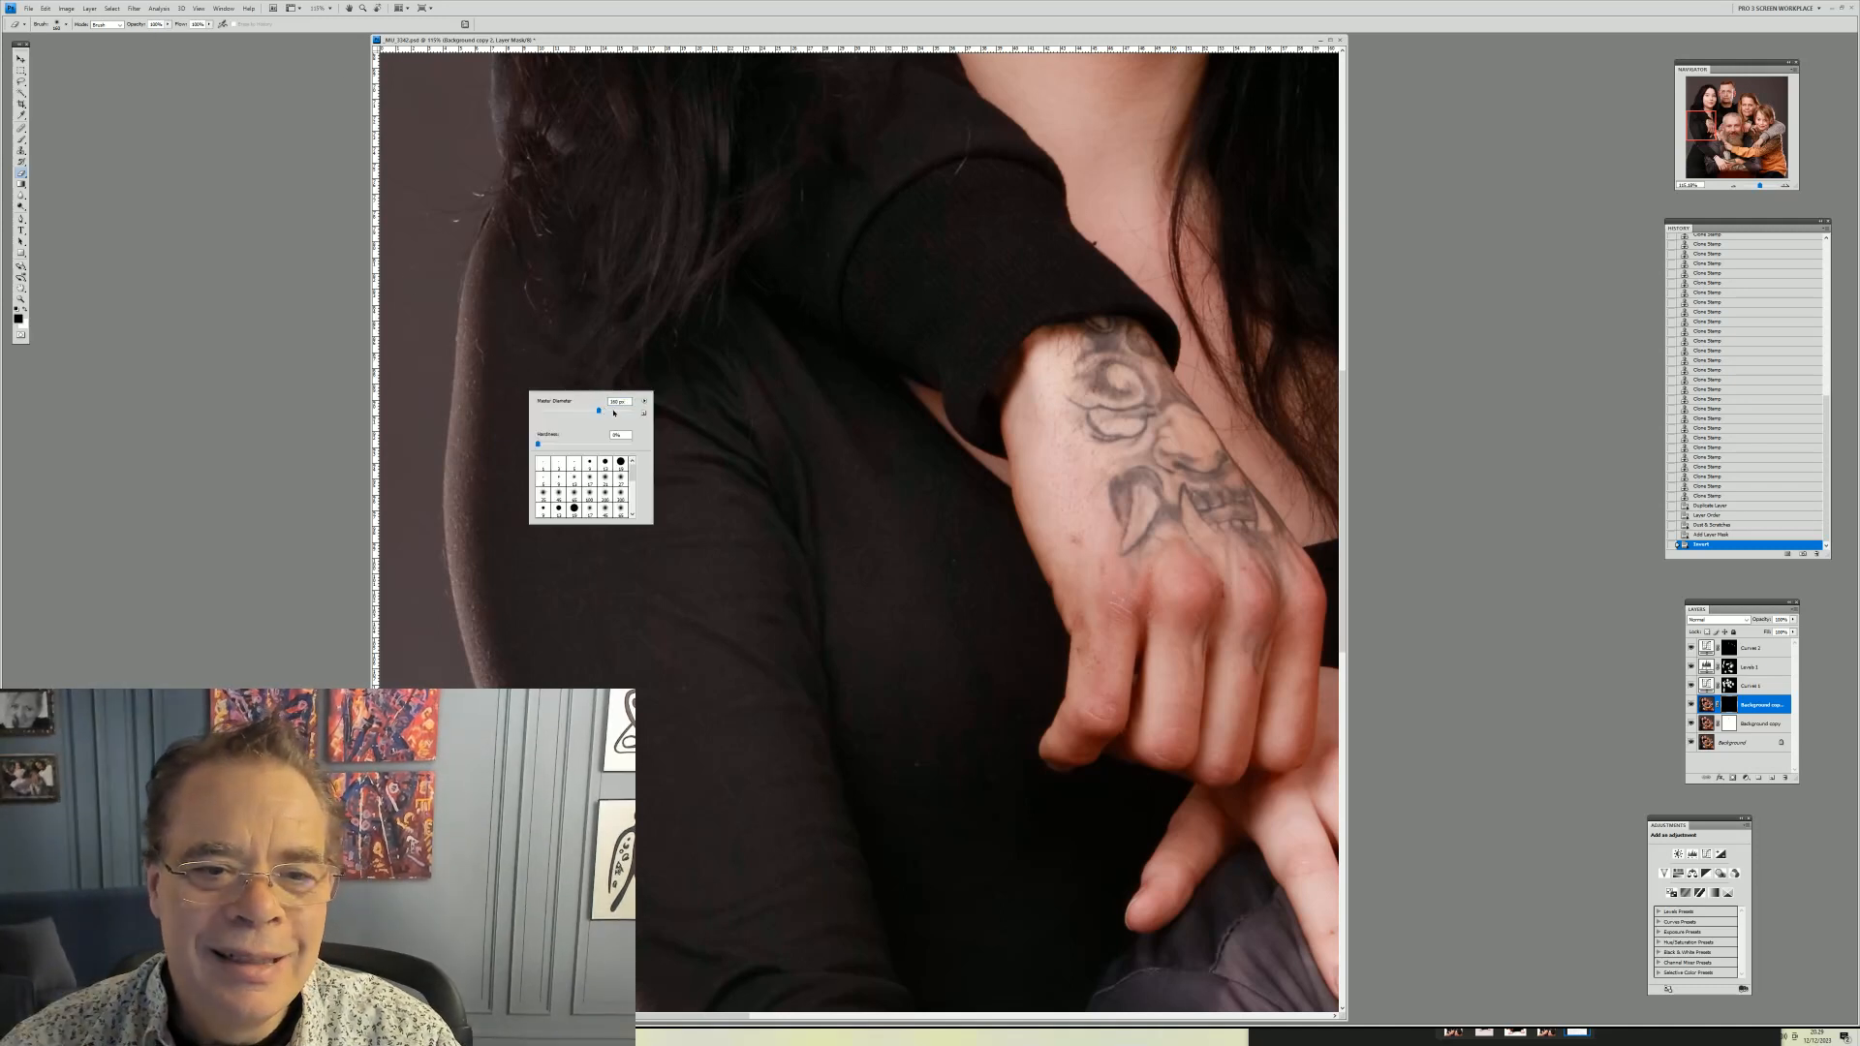
left_click_drag(599, 411, 612, 412)
mouse_move(456, 314)
left_mouse_down()
mouse_move(529, 740)
mouse_move(605, 948)
mouse_move(661, 964)
left_mouse_up()
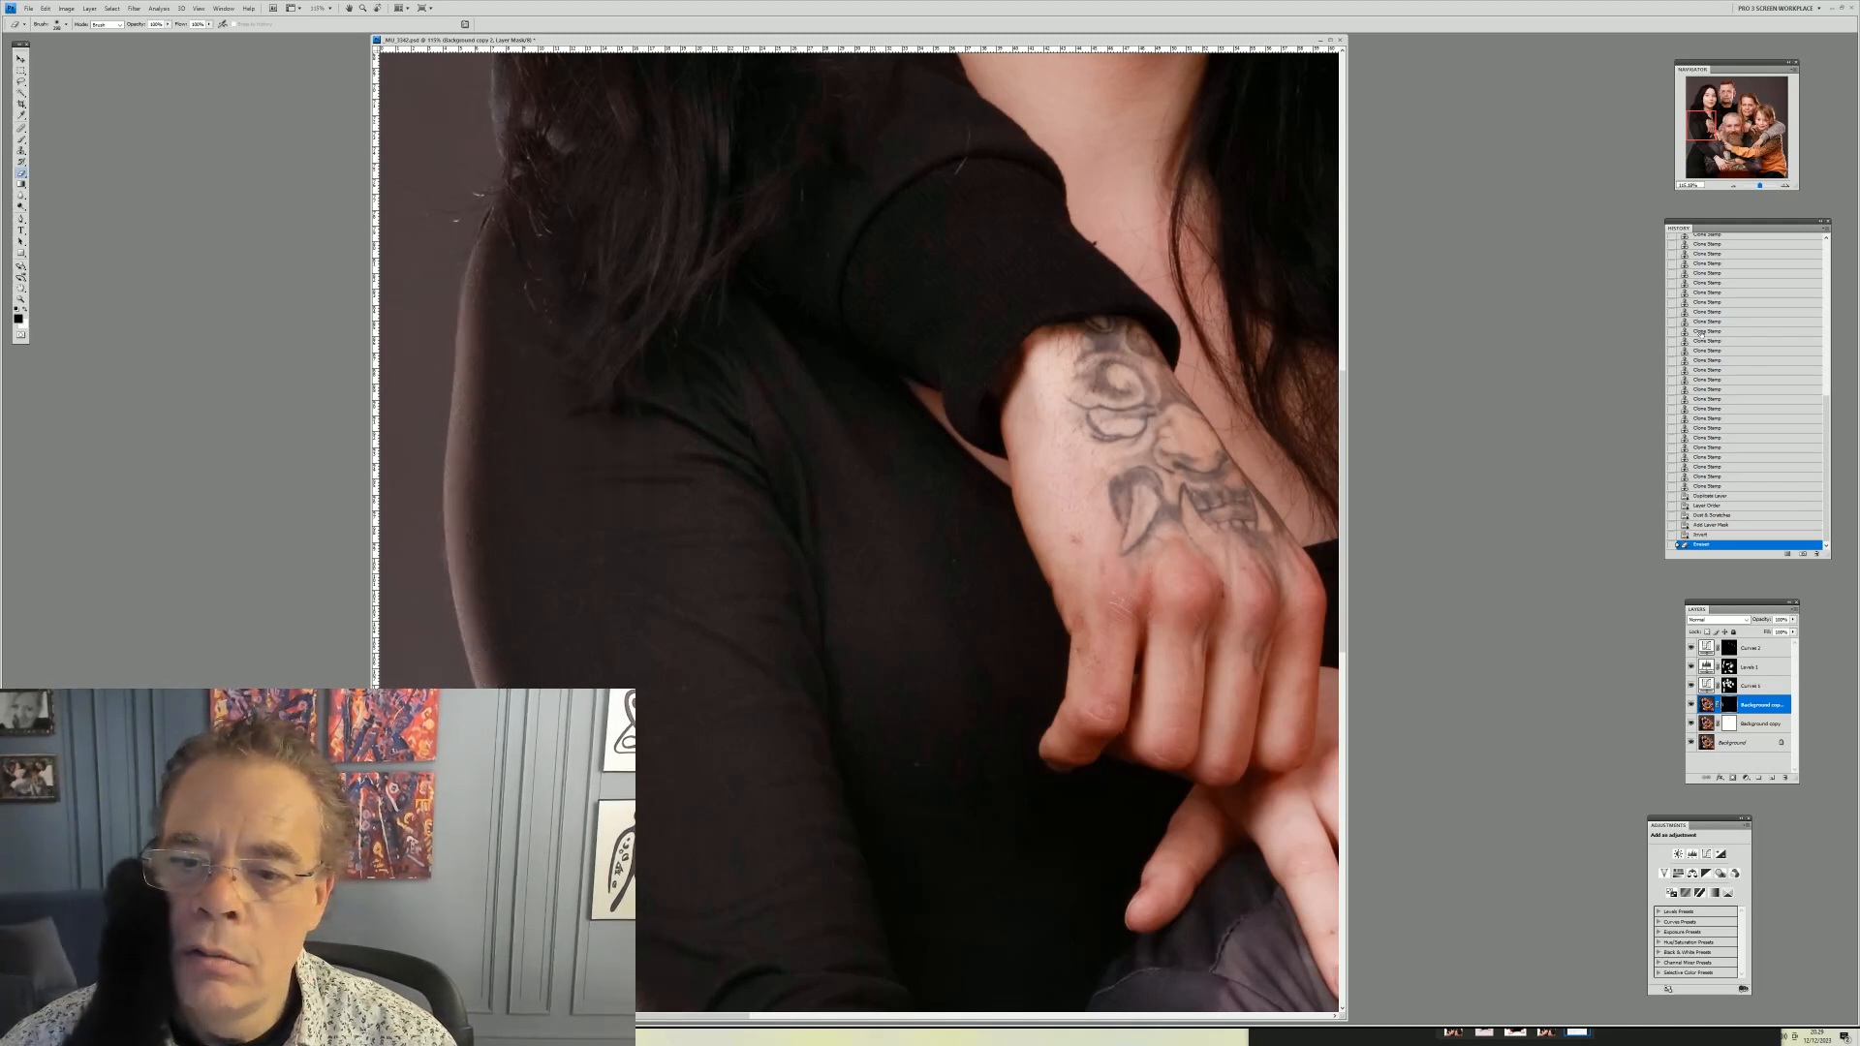
Paint the mask over the dark sleeve and the father's shirt further down to reveal the dust-free layer
left_click_drag(1701, 126, 1708, 146)
mouse_move(496, 542)
left_mouse_down()
mouse_move(643, 631)
mouse_move(746, 756)
left_mouse_up()
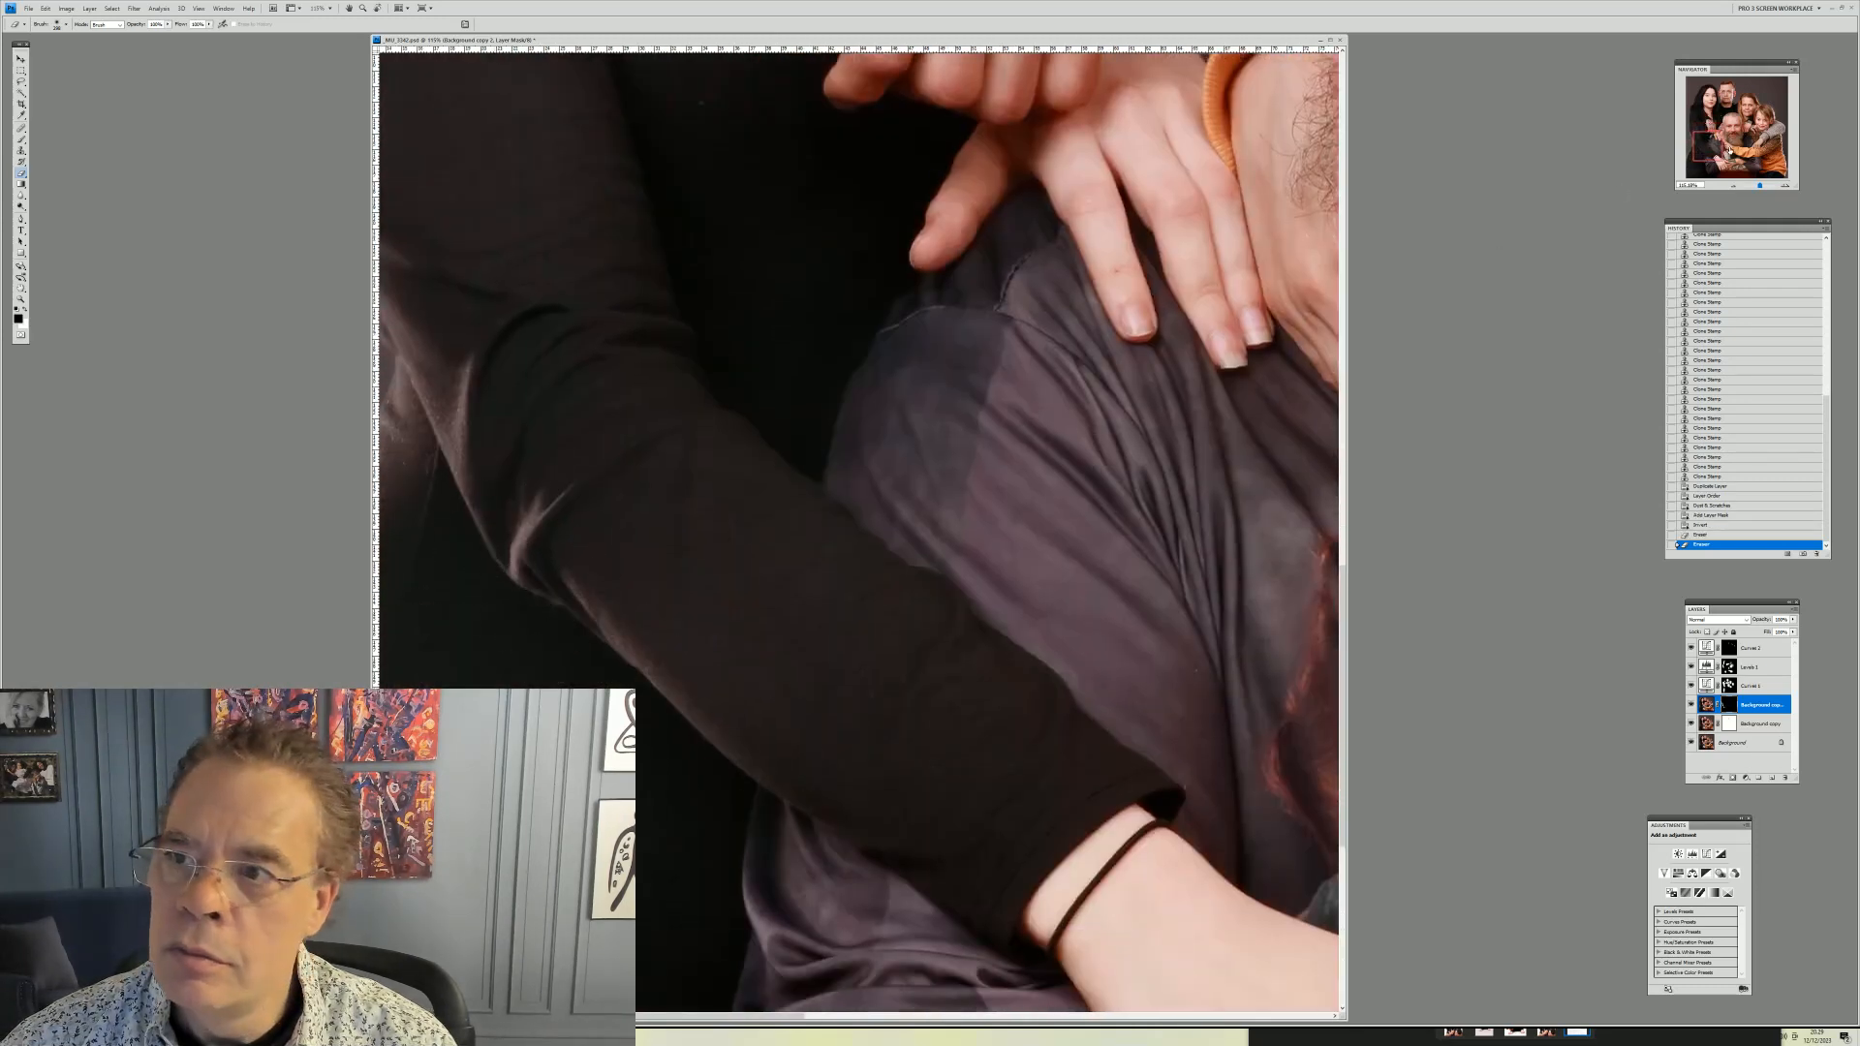
left_click_drag(1707, 142, 1676, 163)
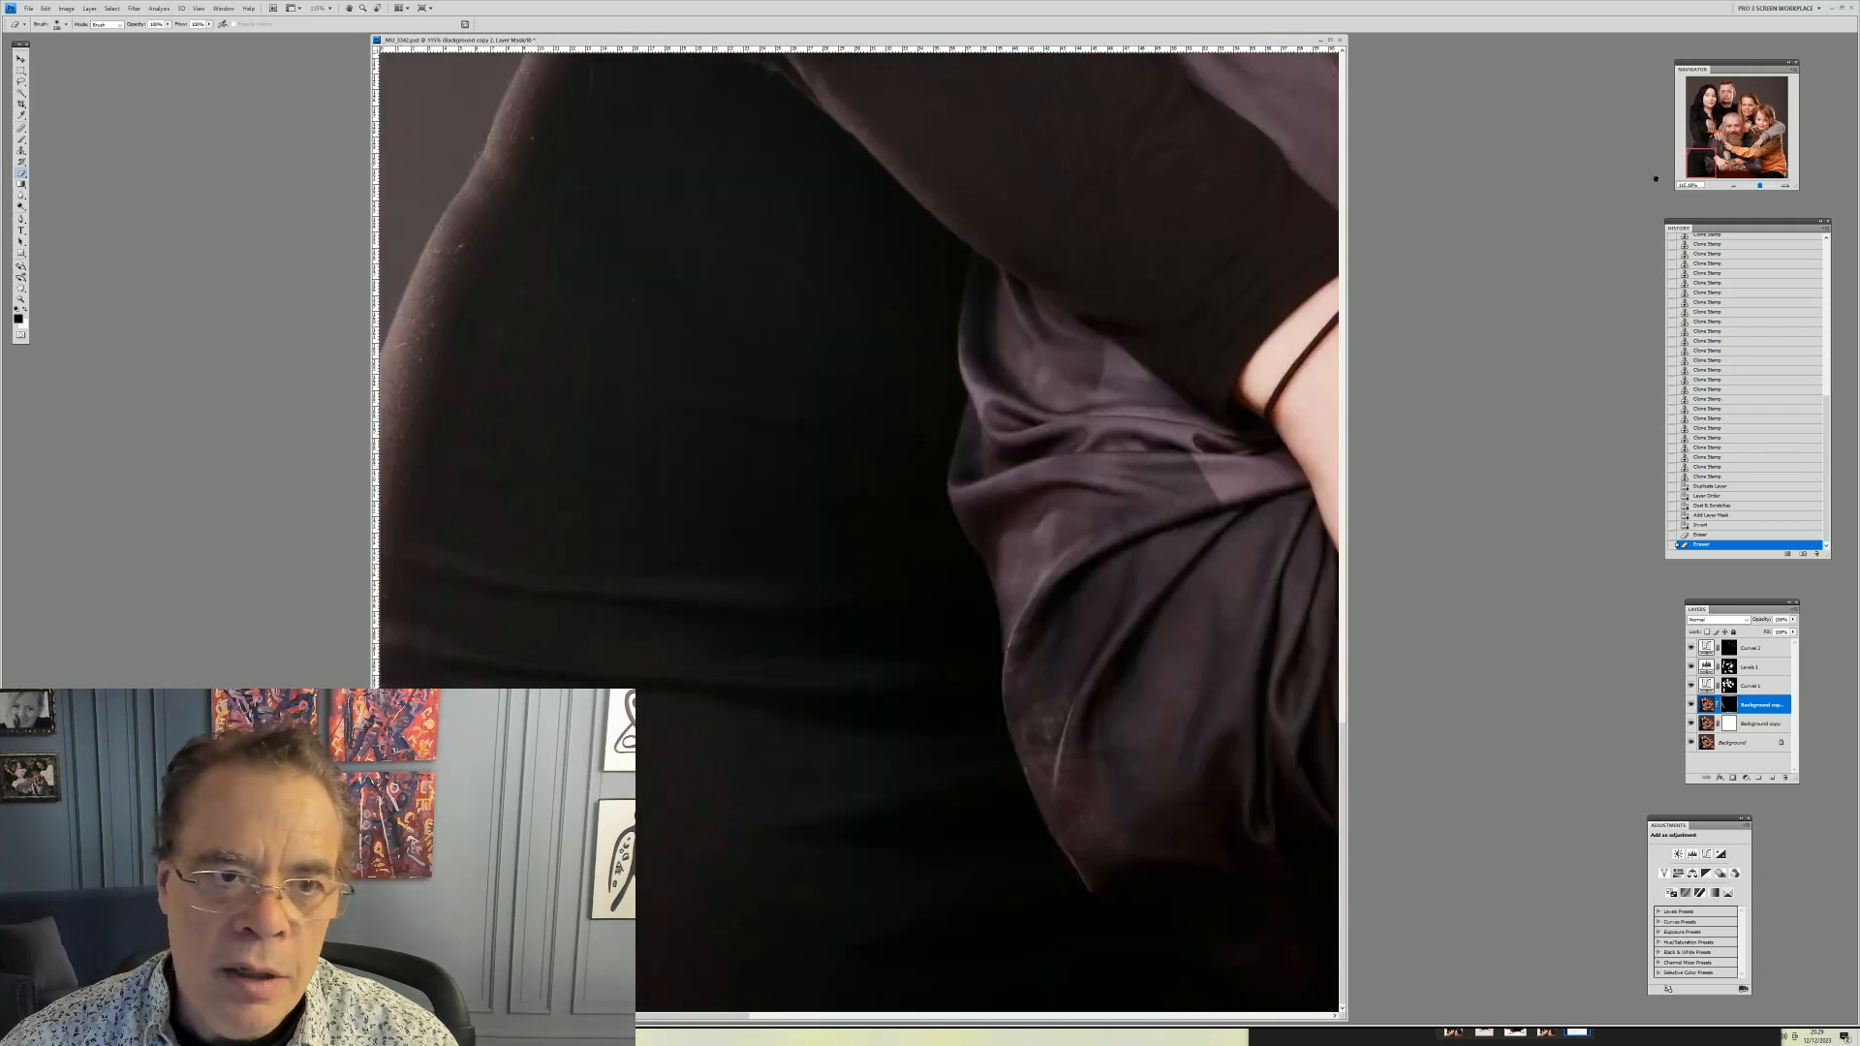
left_click_drag(490, 158, 507, 136)
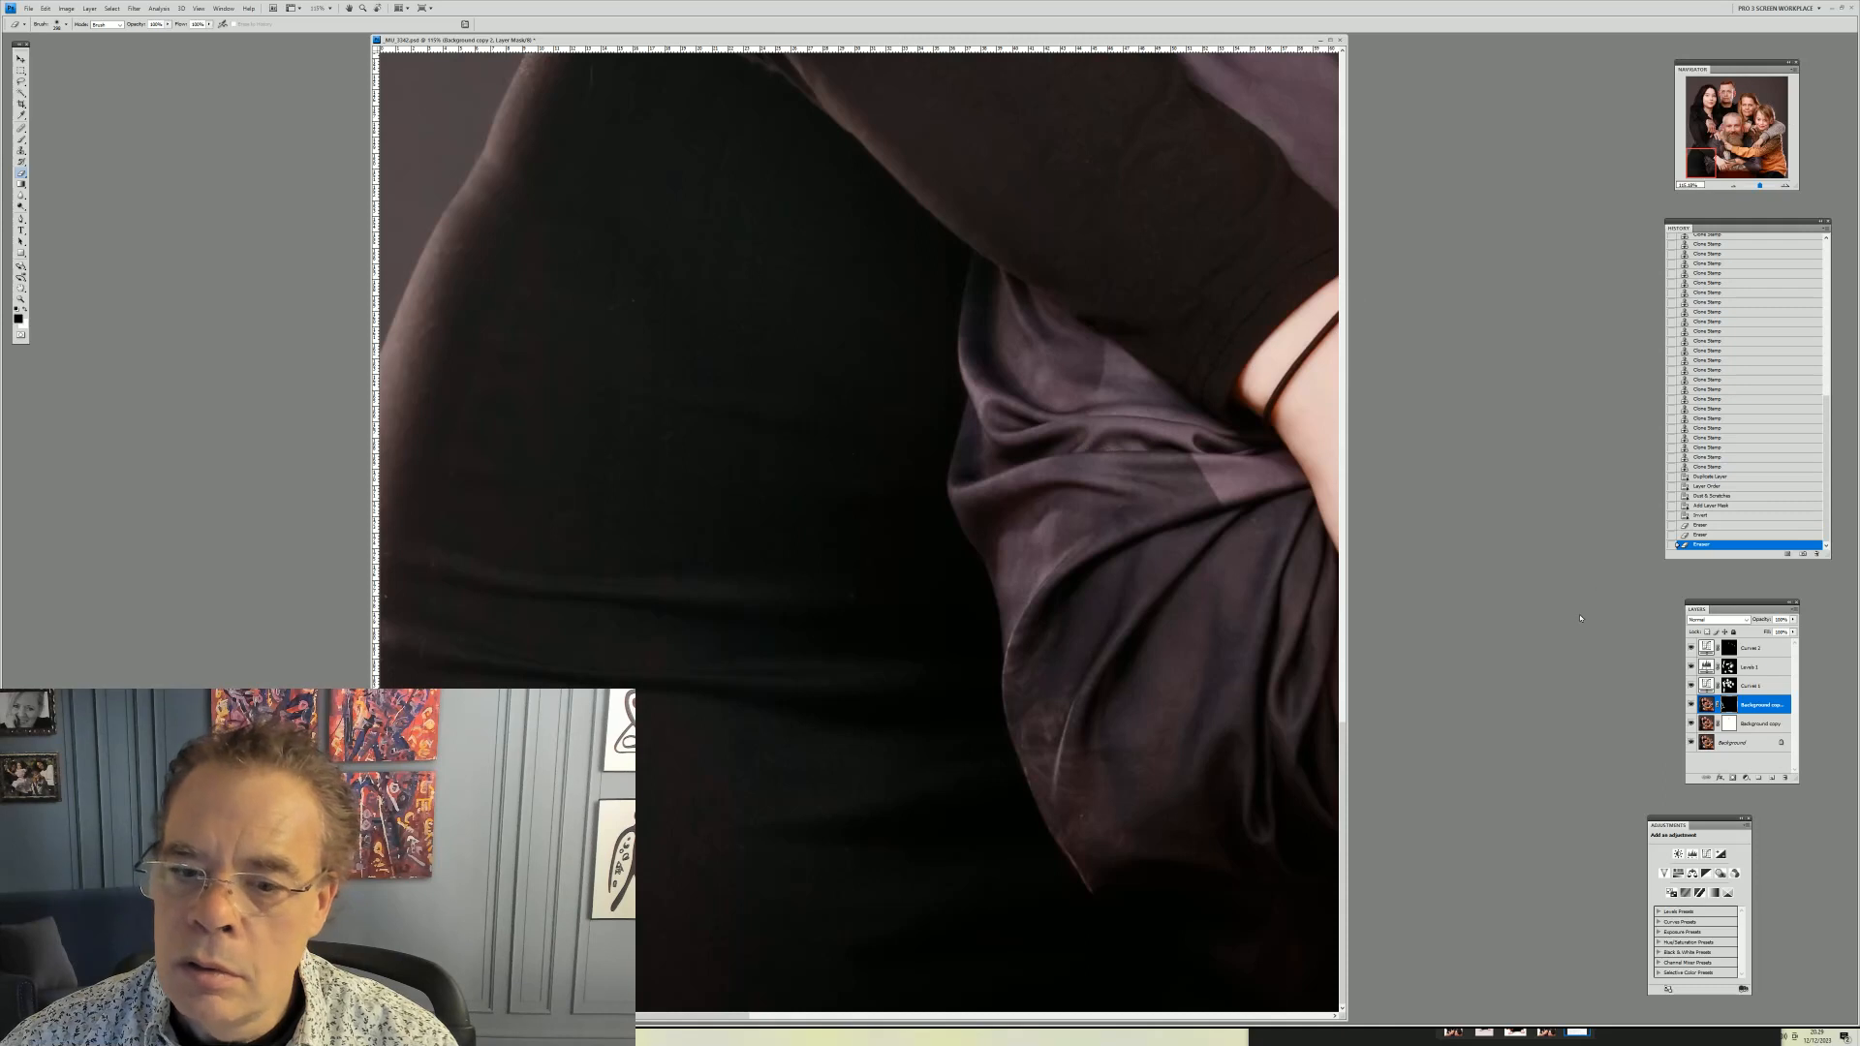
left_click_drag(1700, 163, 1701, 155)
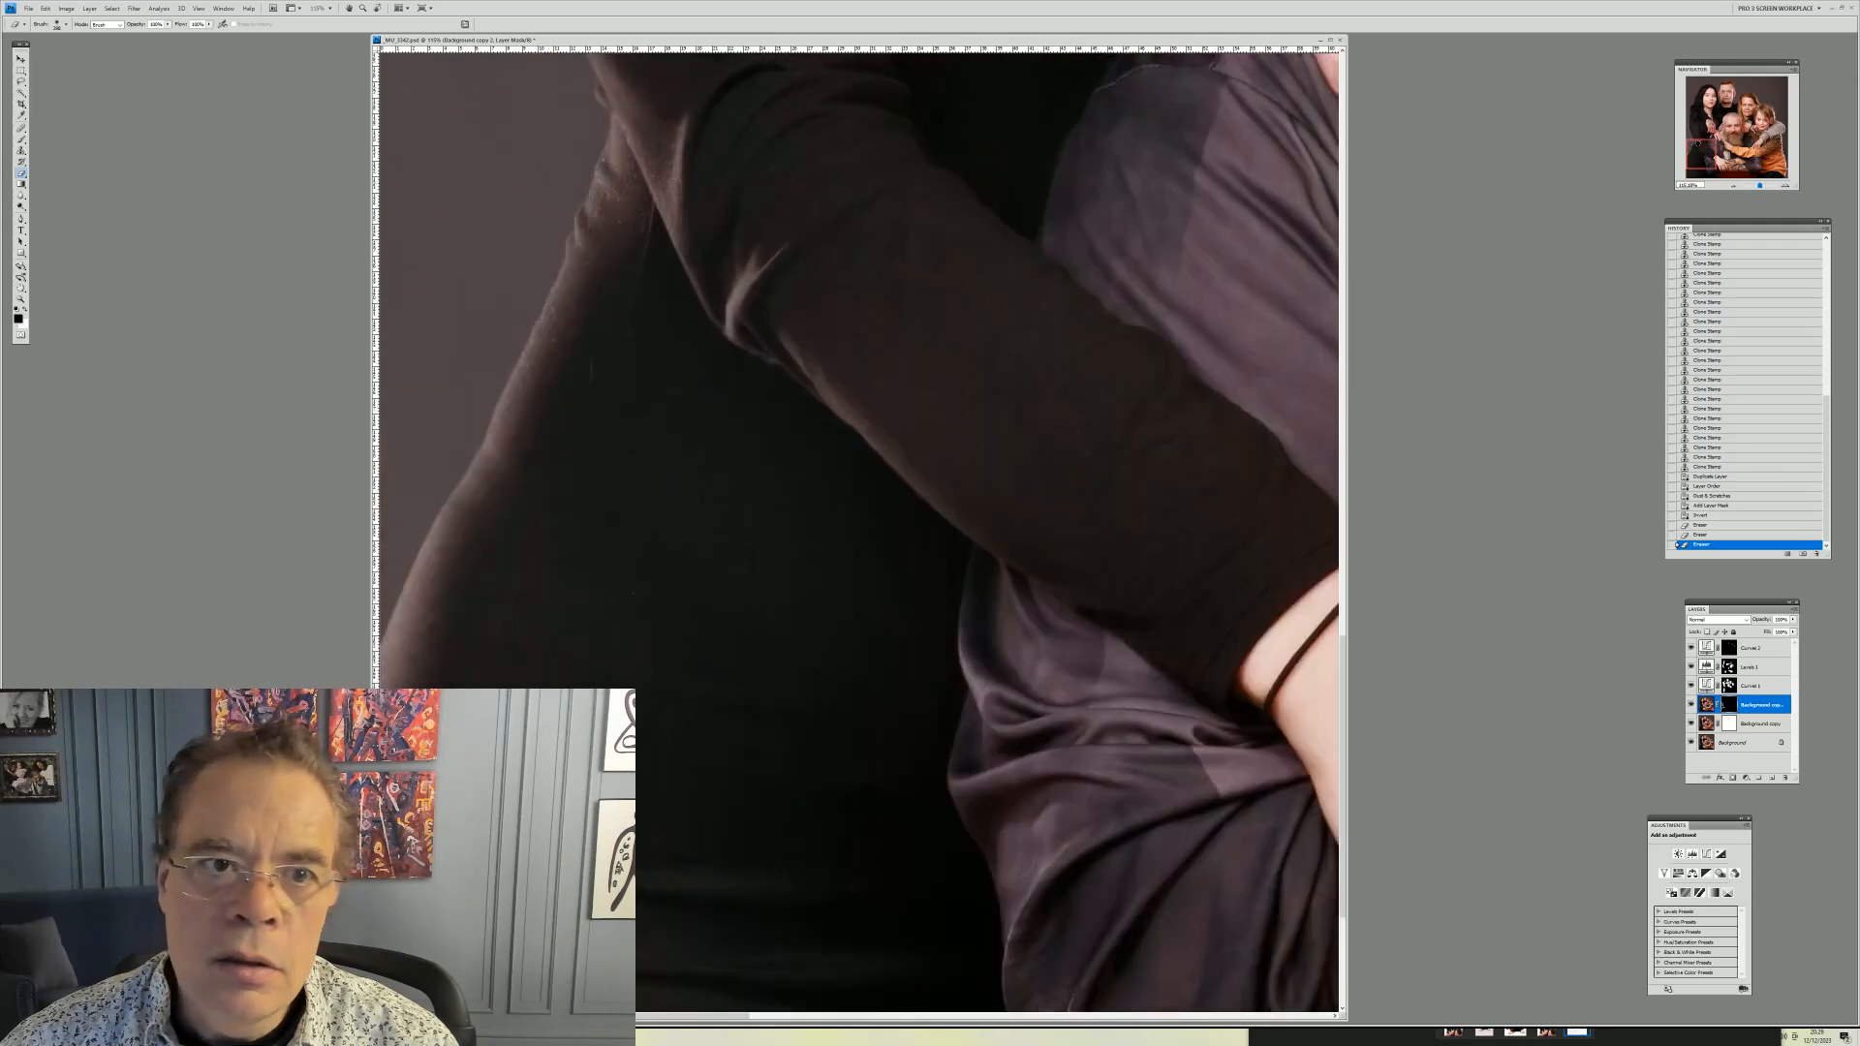
left_click_drag(616, 224, 541, 460)
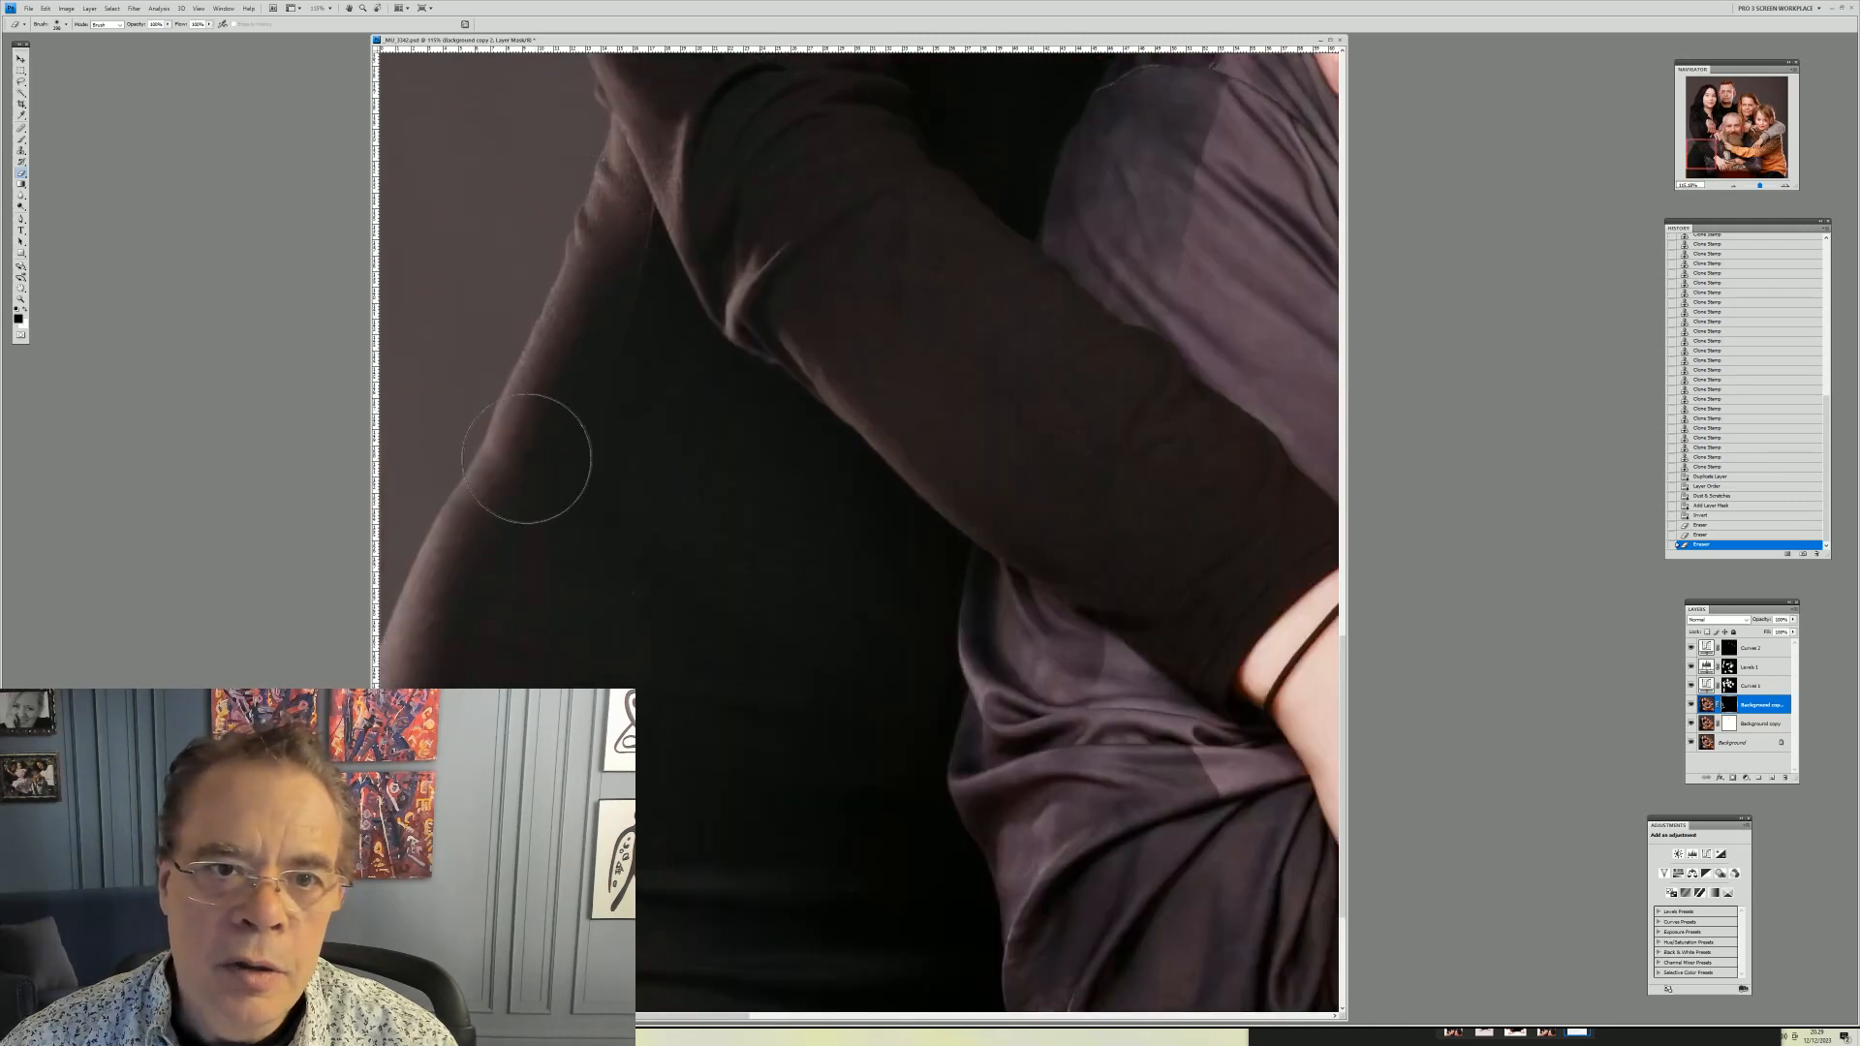
left_click_drag(959, 277, 1148, 300)
Resize the brush and paint the mask over the daughter's black top near her shoulder and under her chin
left_click_drag(1710, 148, 1694, 110)
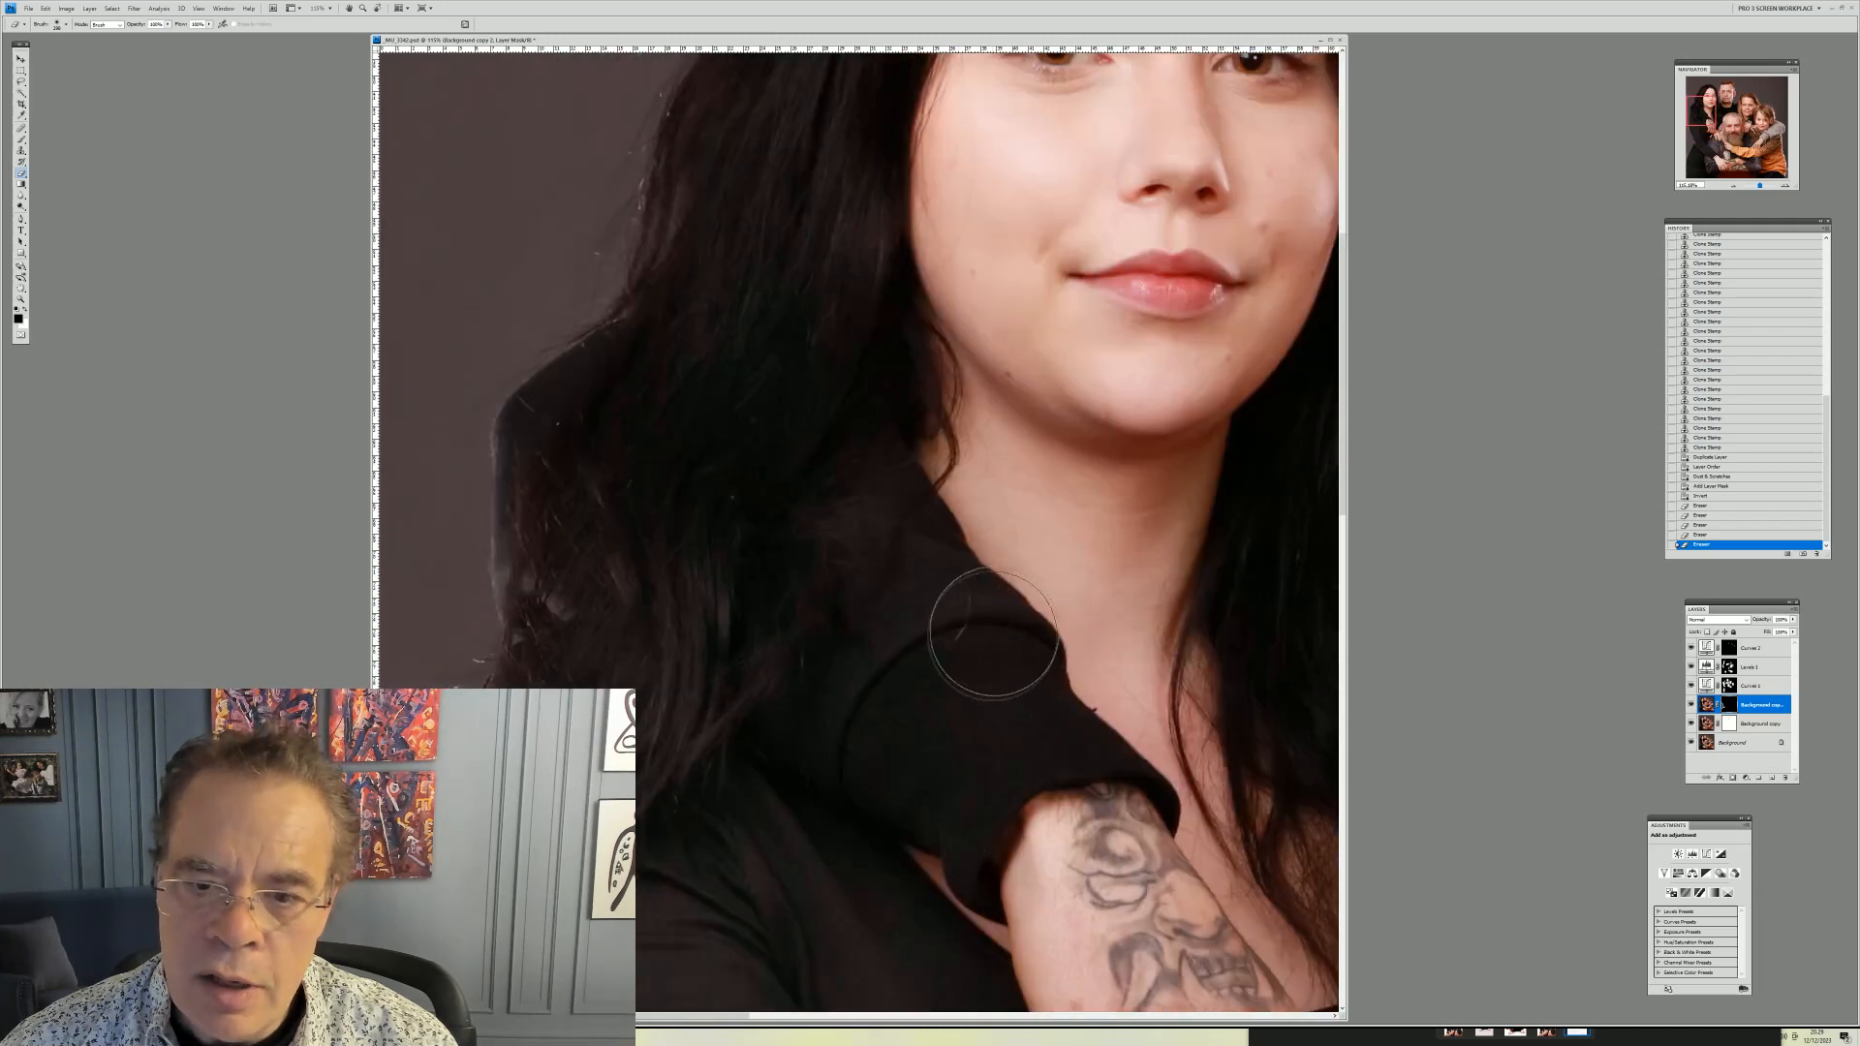
right_click(967, 615)
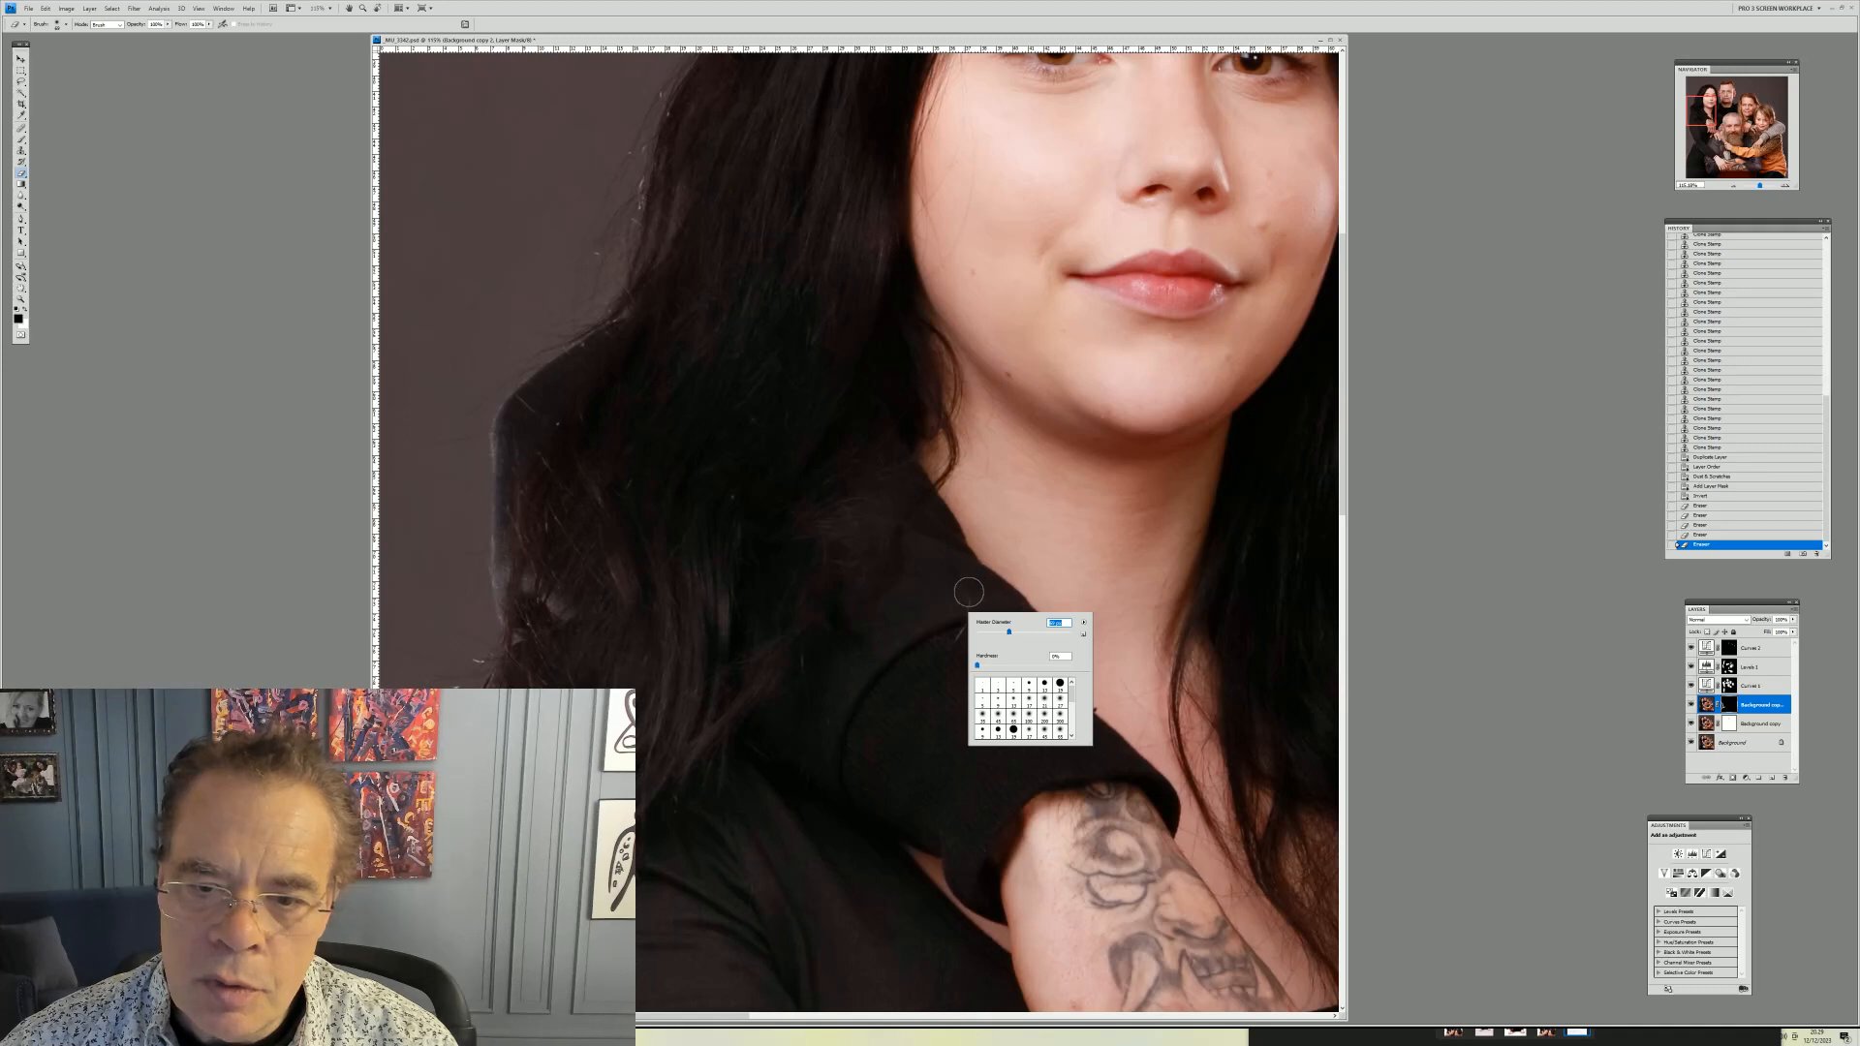
left_click(969, 593)
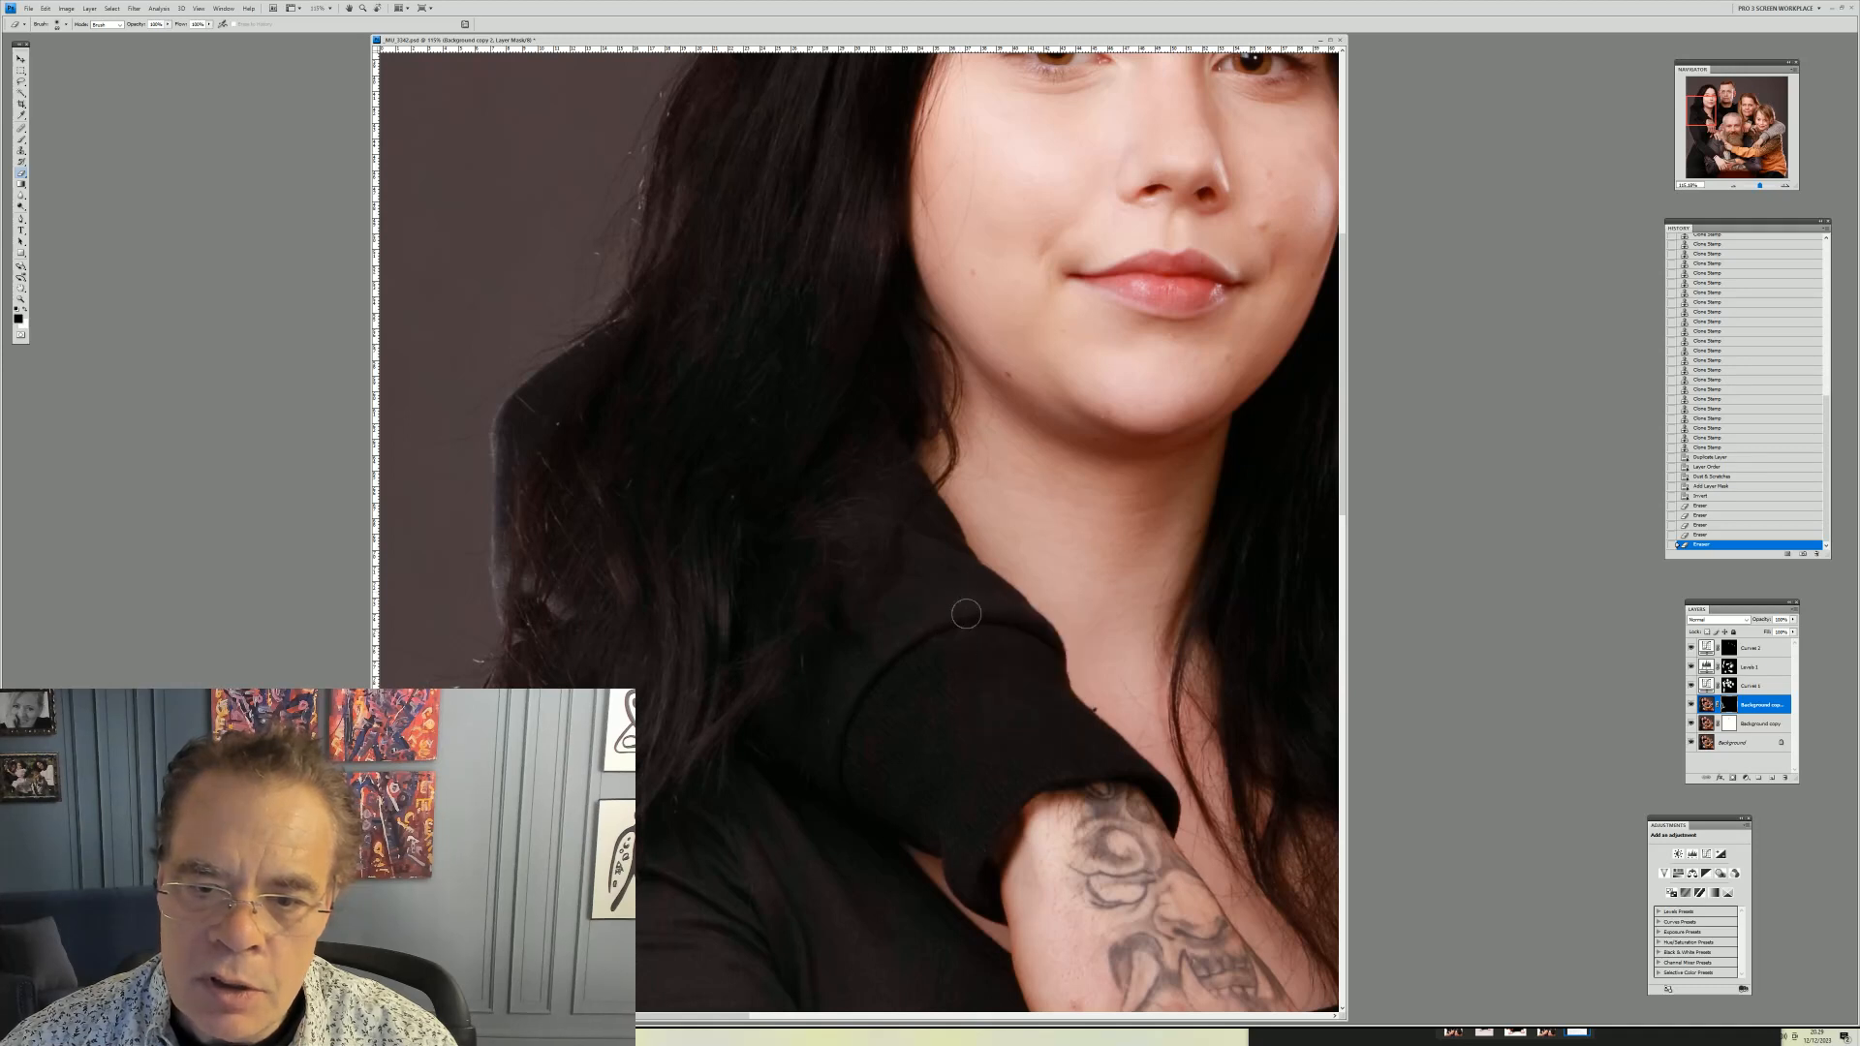
left_click_drag(1015, 721, 959, 629)
left_click(969, 620)
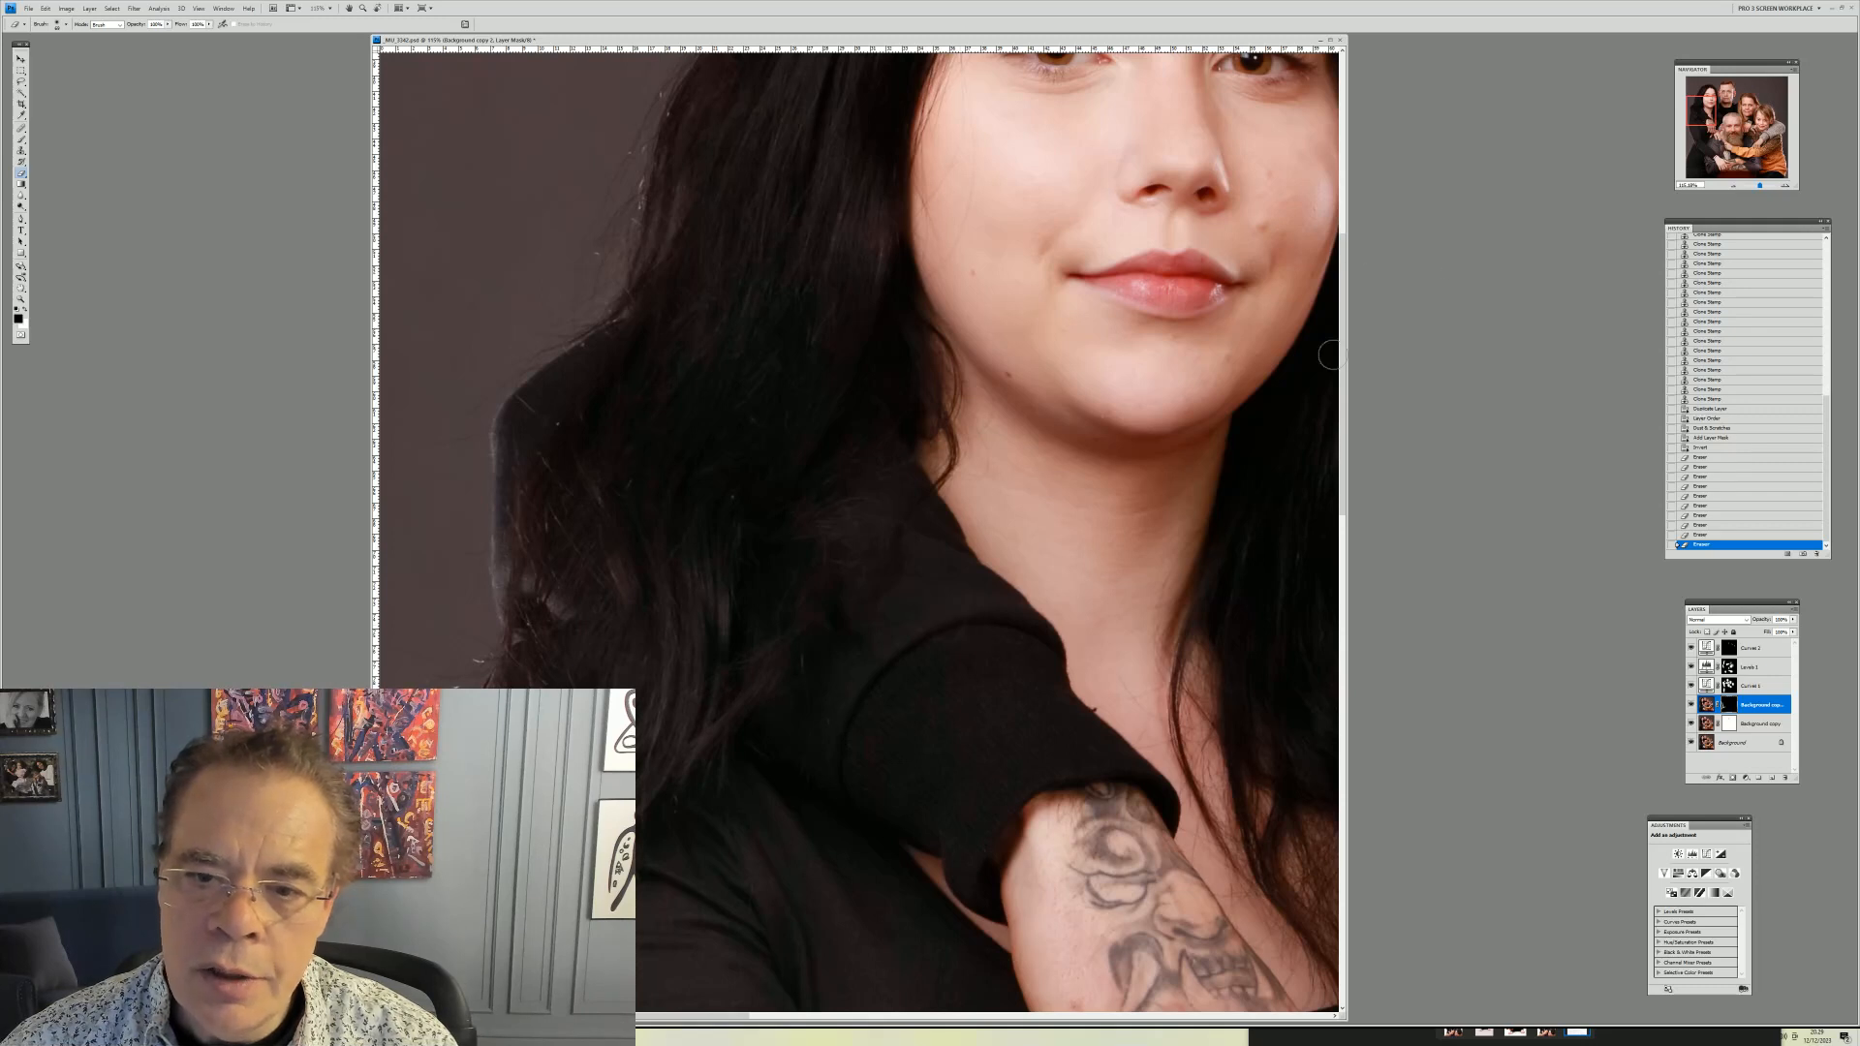
left_click(1104, 423)
left_click(1104, 423)
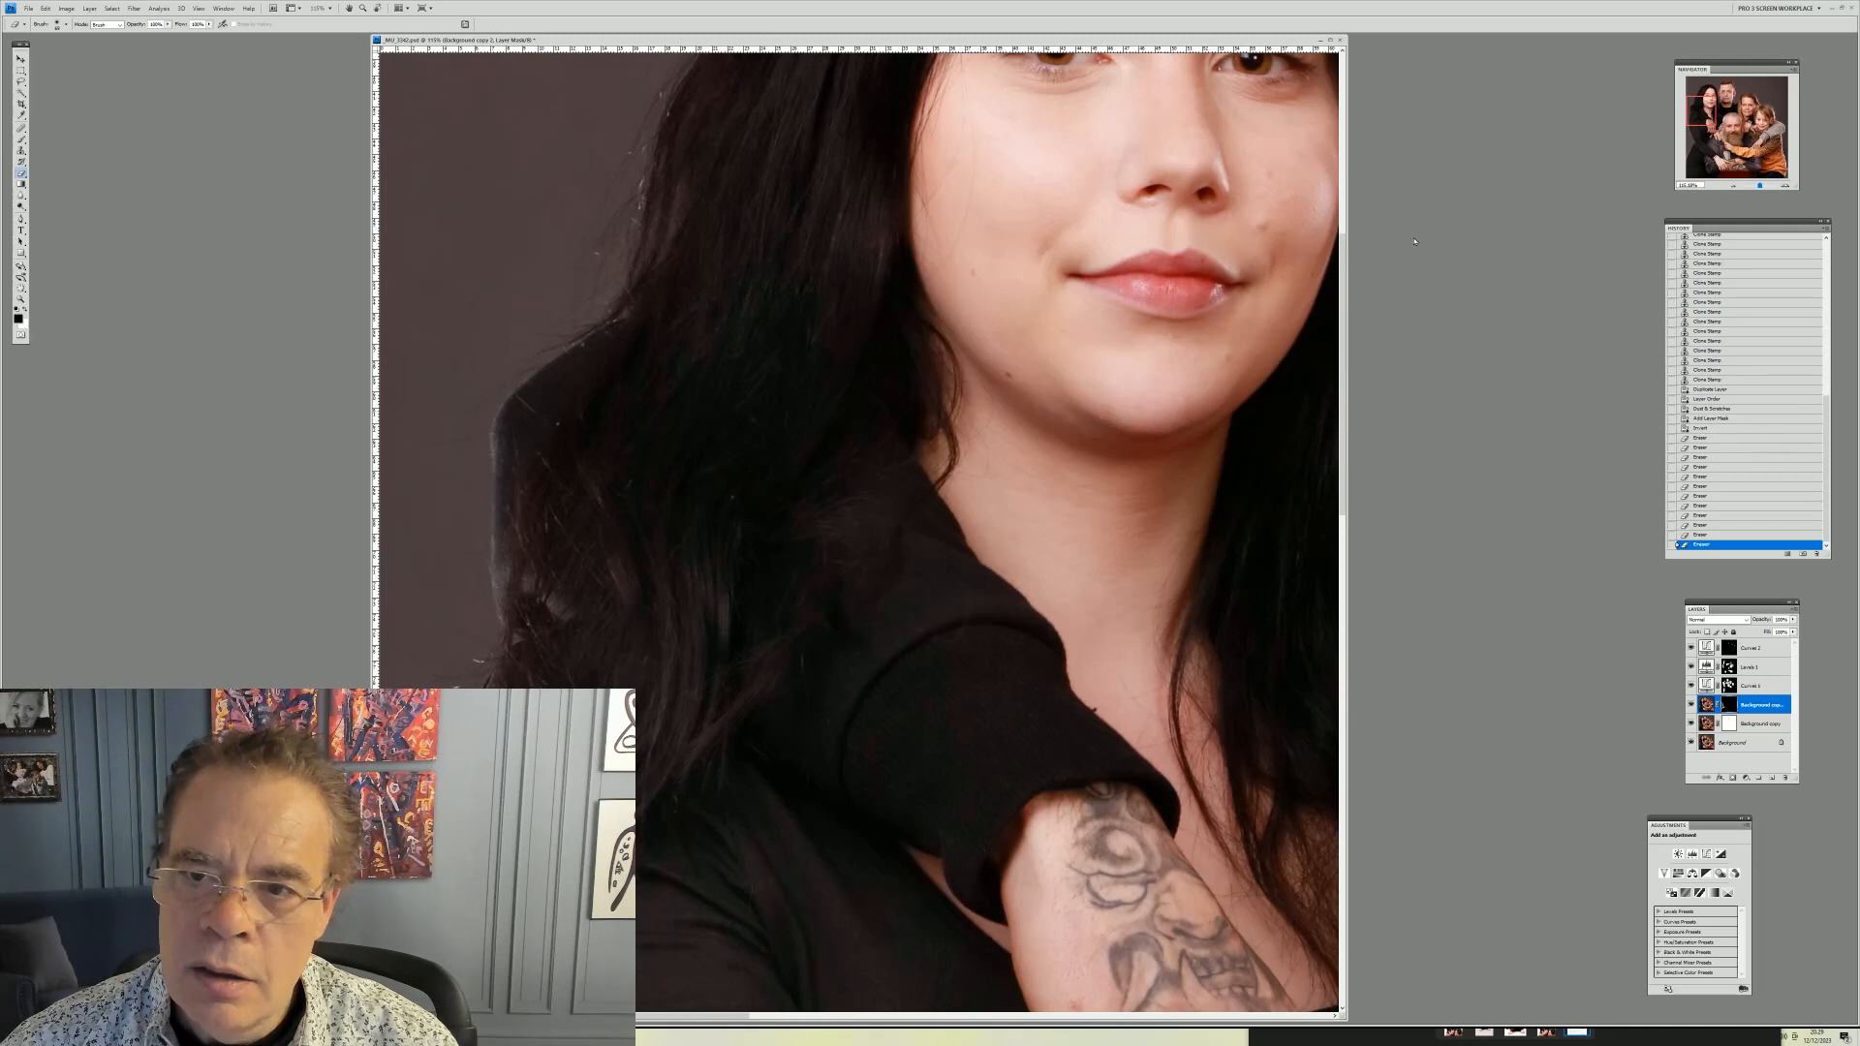
Paint the mask over the wooden edge beneath the father's tattooed forearms with a resized brush
left_click_drag(1702, 112, 1738, 163)
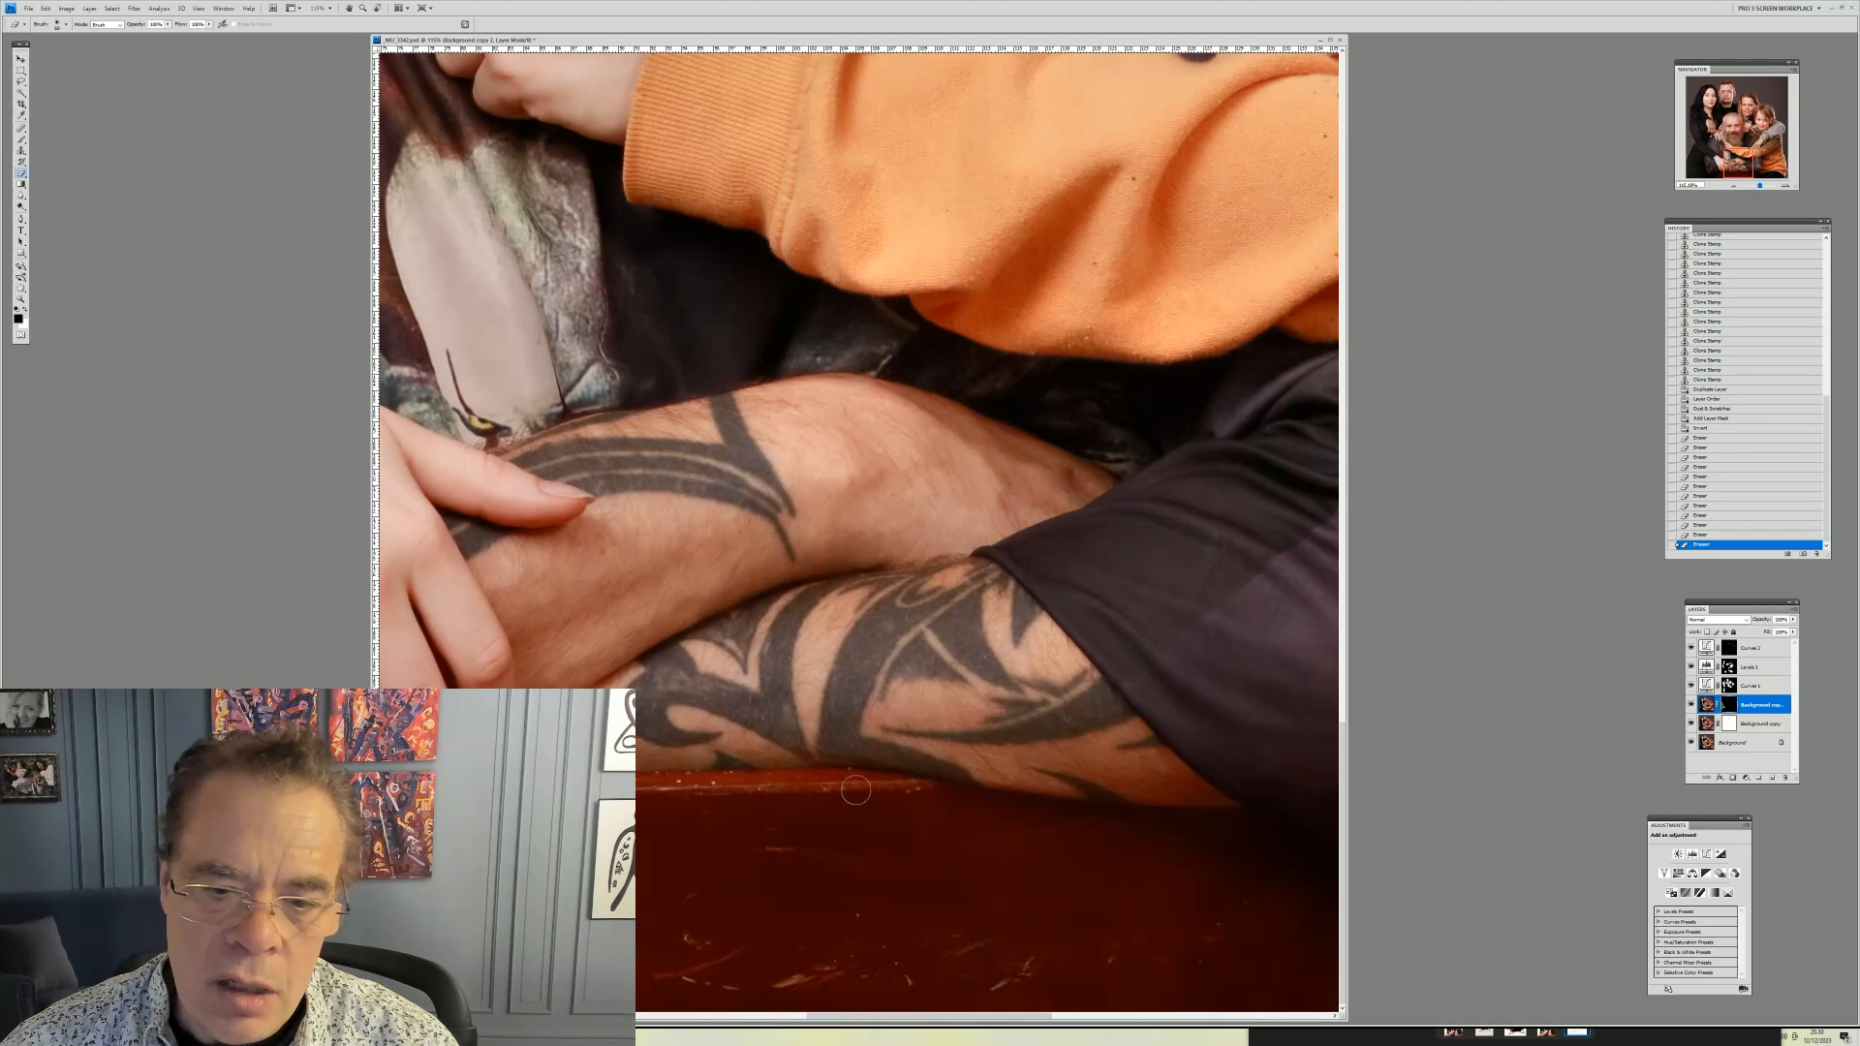
right_click(868, 834)
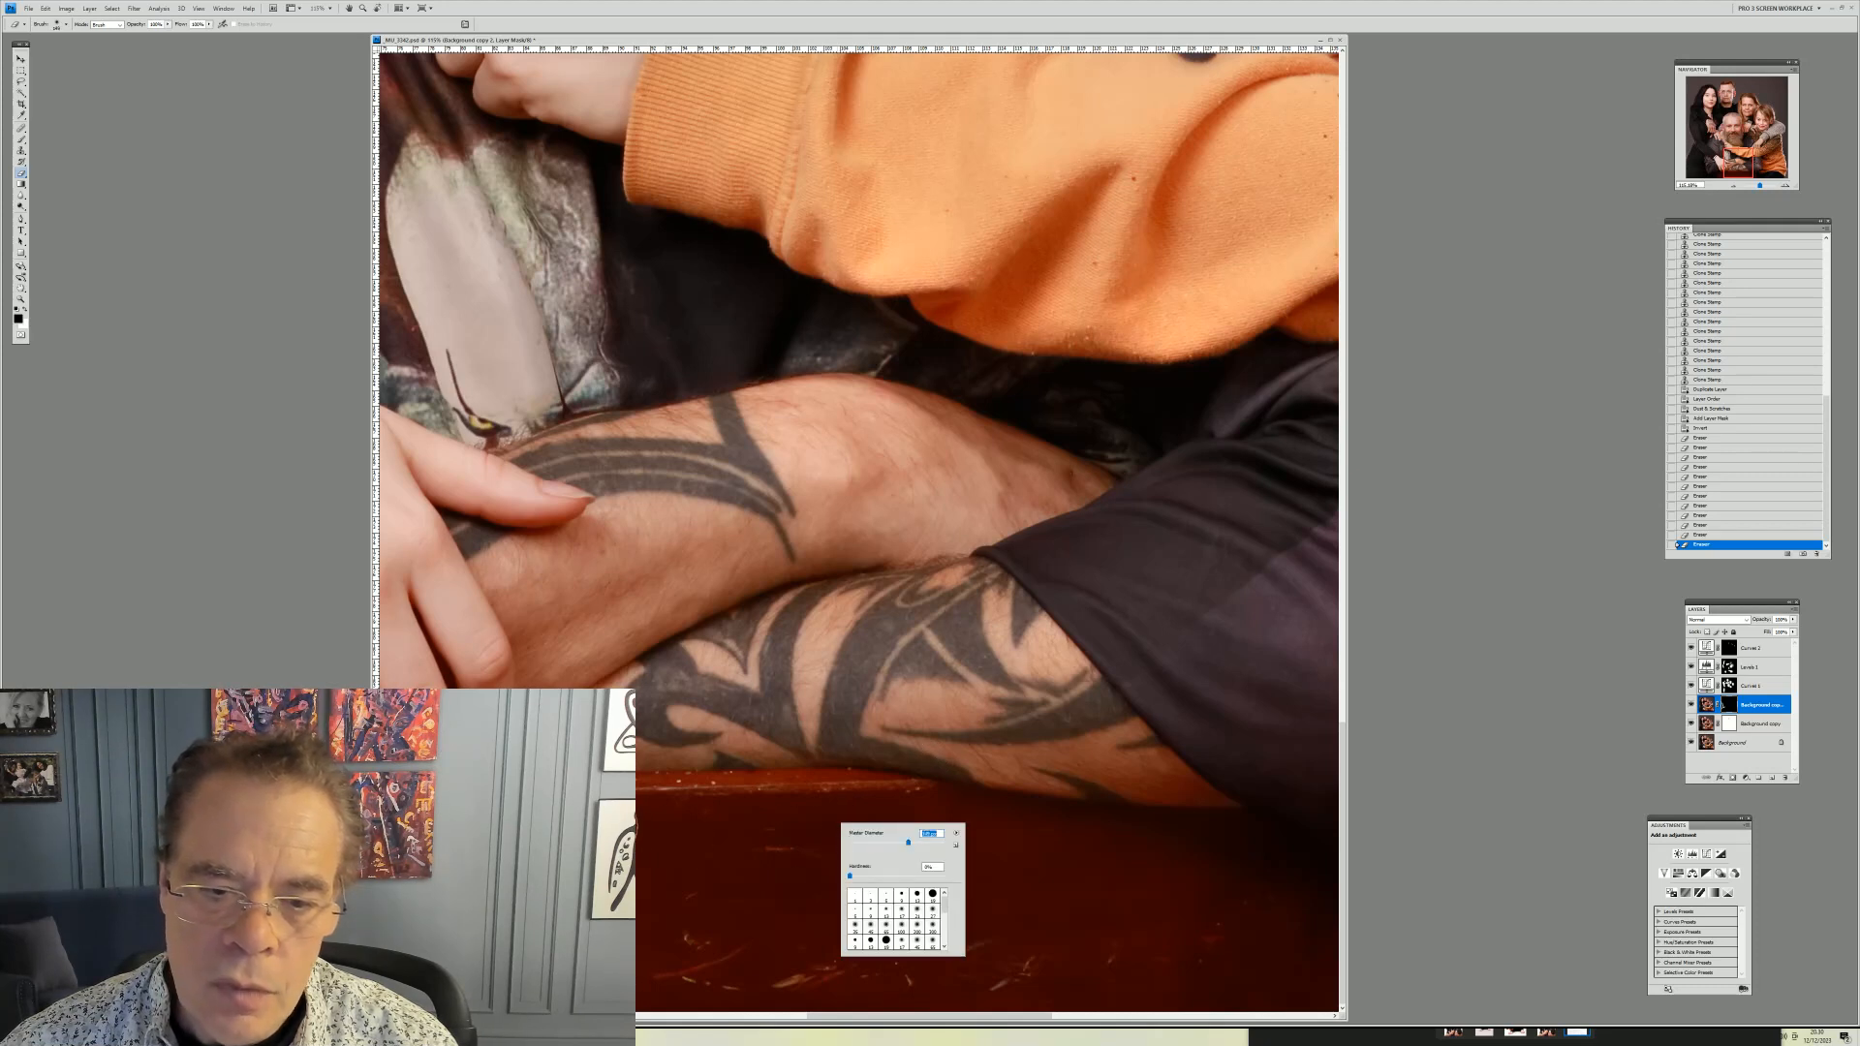
key("Return")
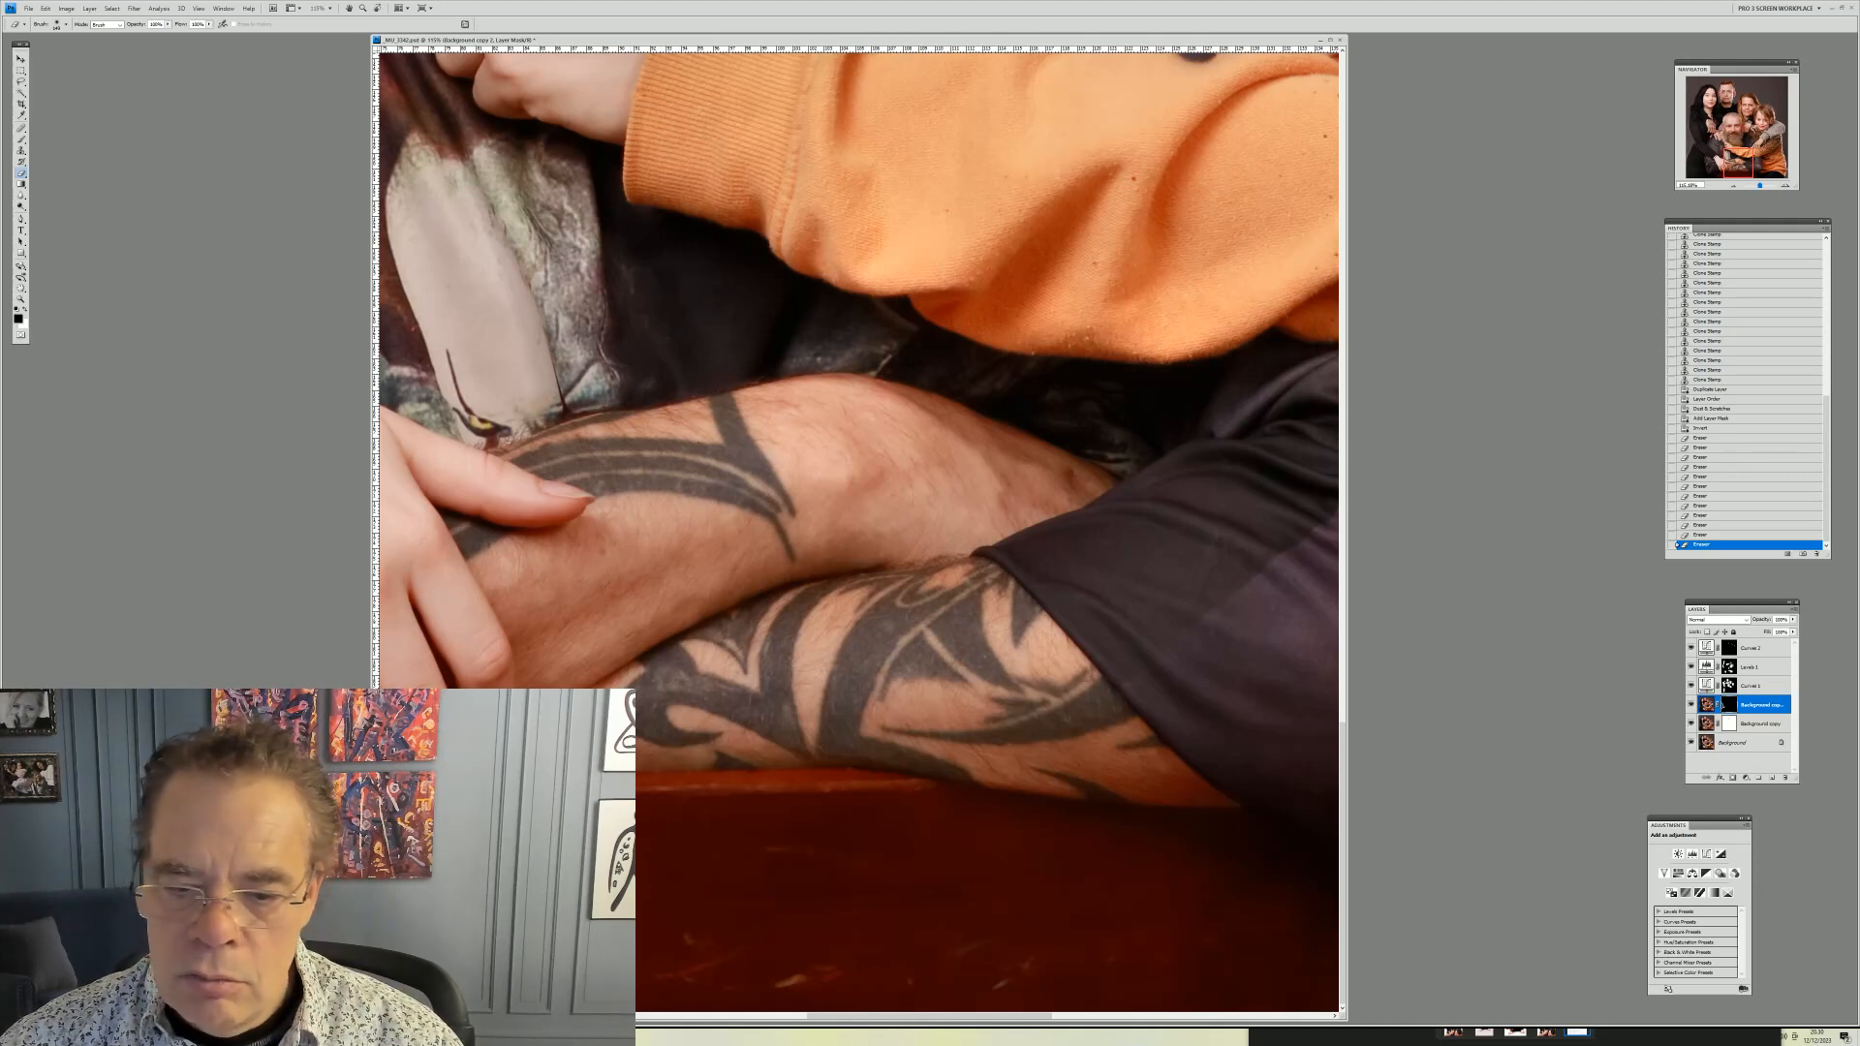
left_click_drag(985, 927, 1039, 923)
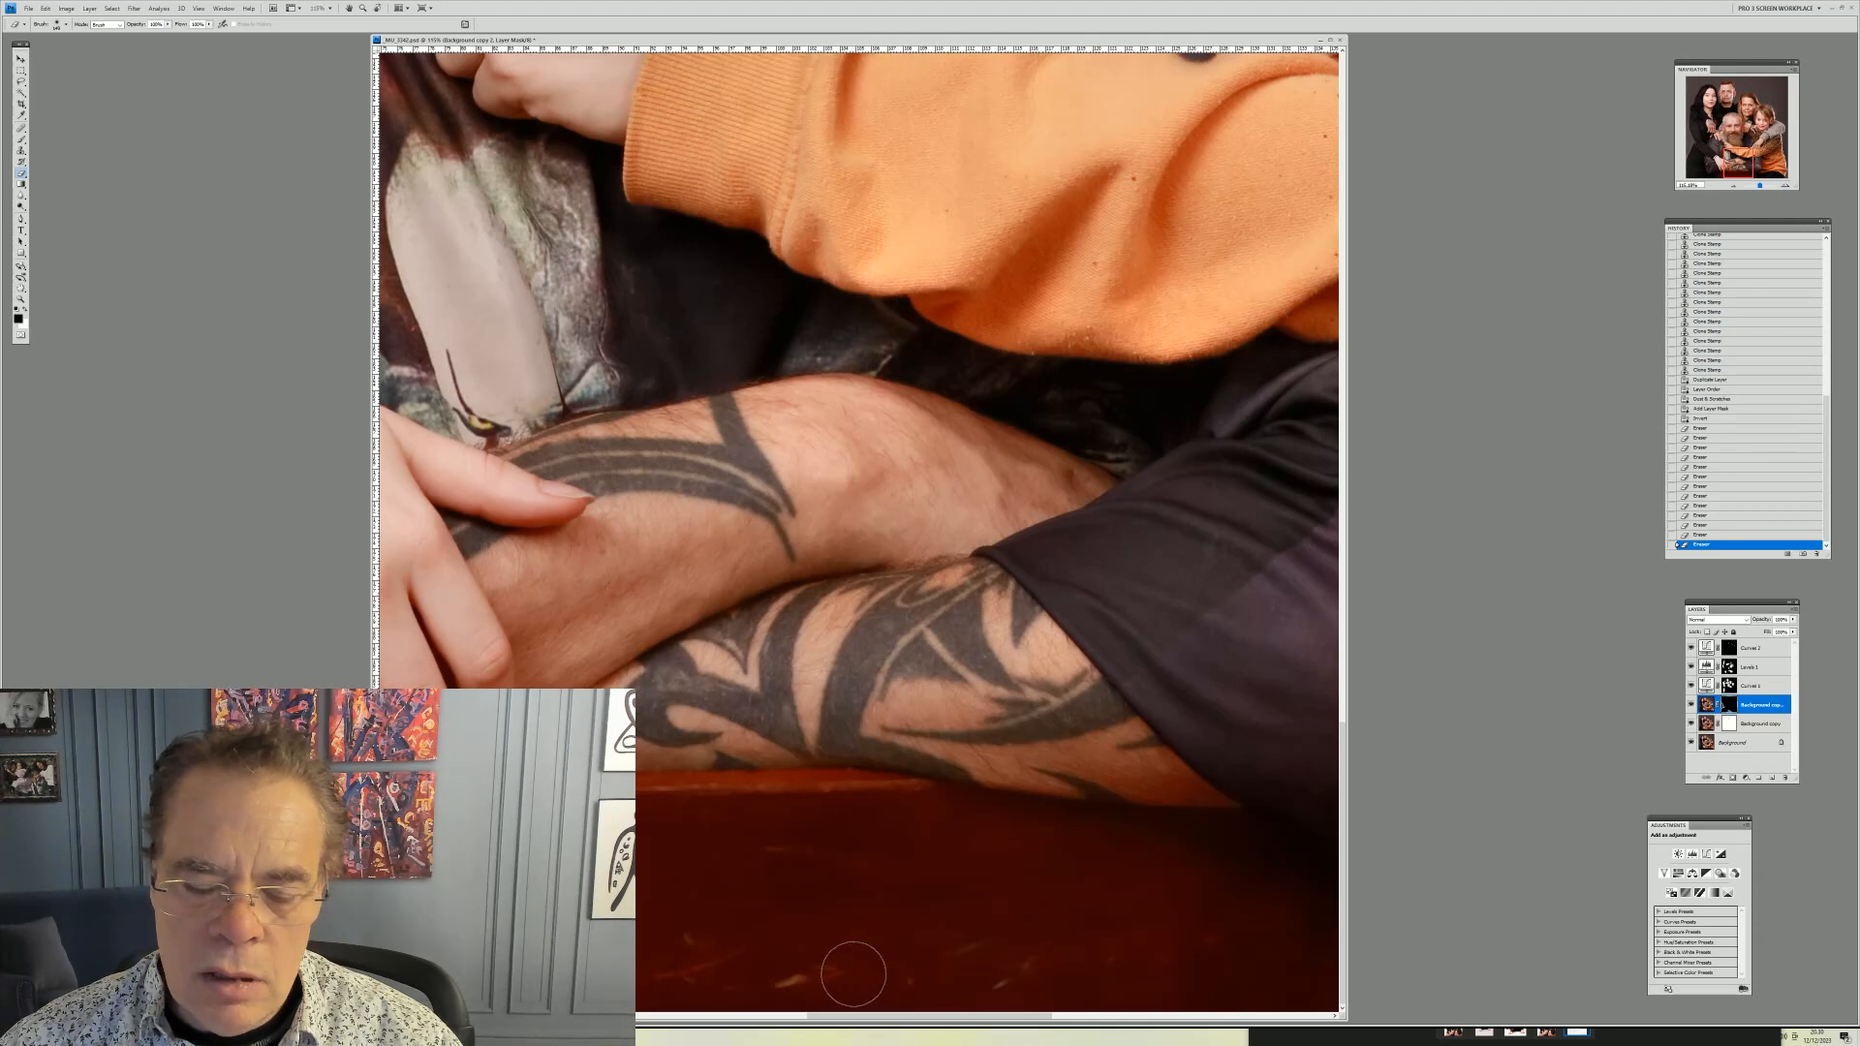
Merge the masked Dust & Scratches layer down into the background copy layer
left_click(1760, 723, "ctrl")
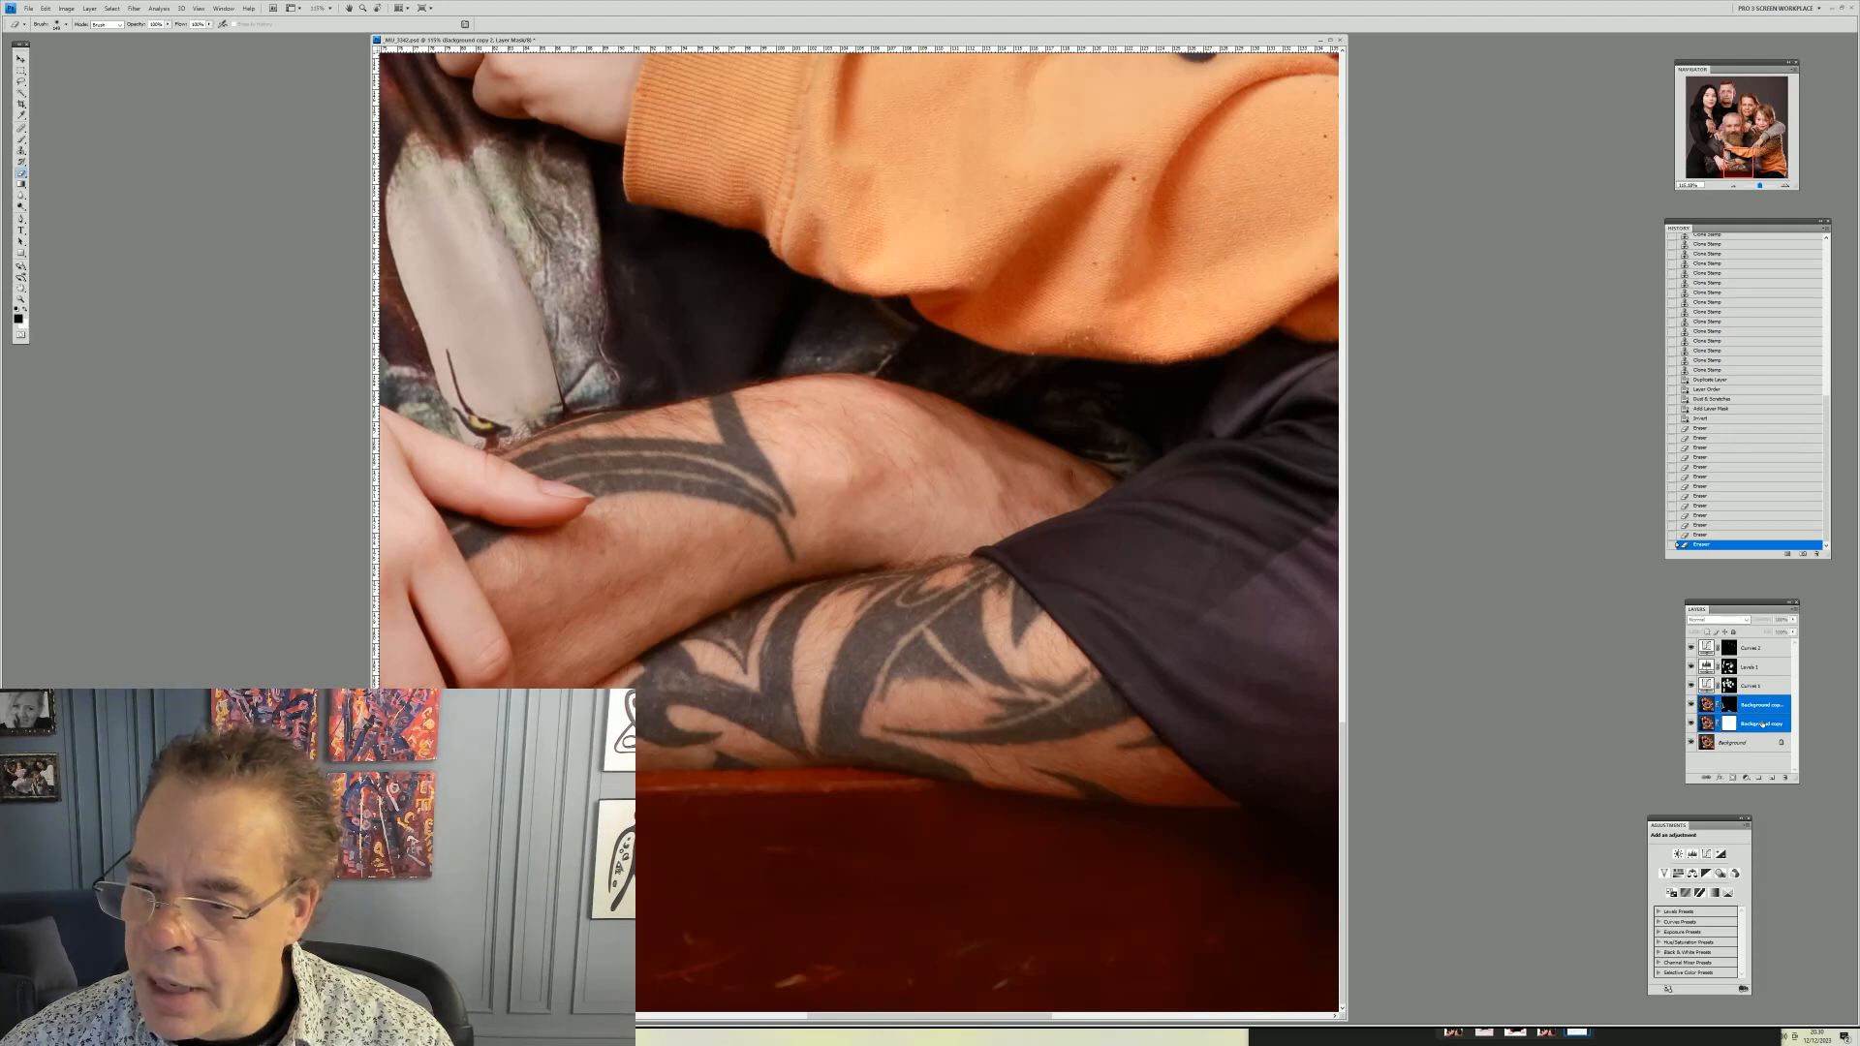
right_click(1760, 723)
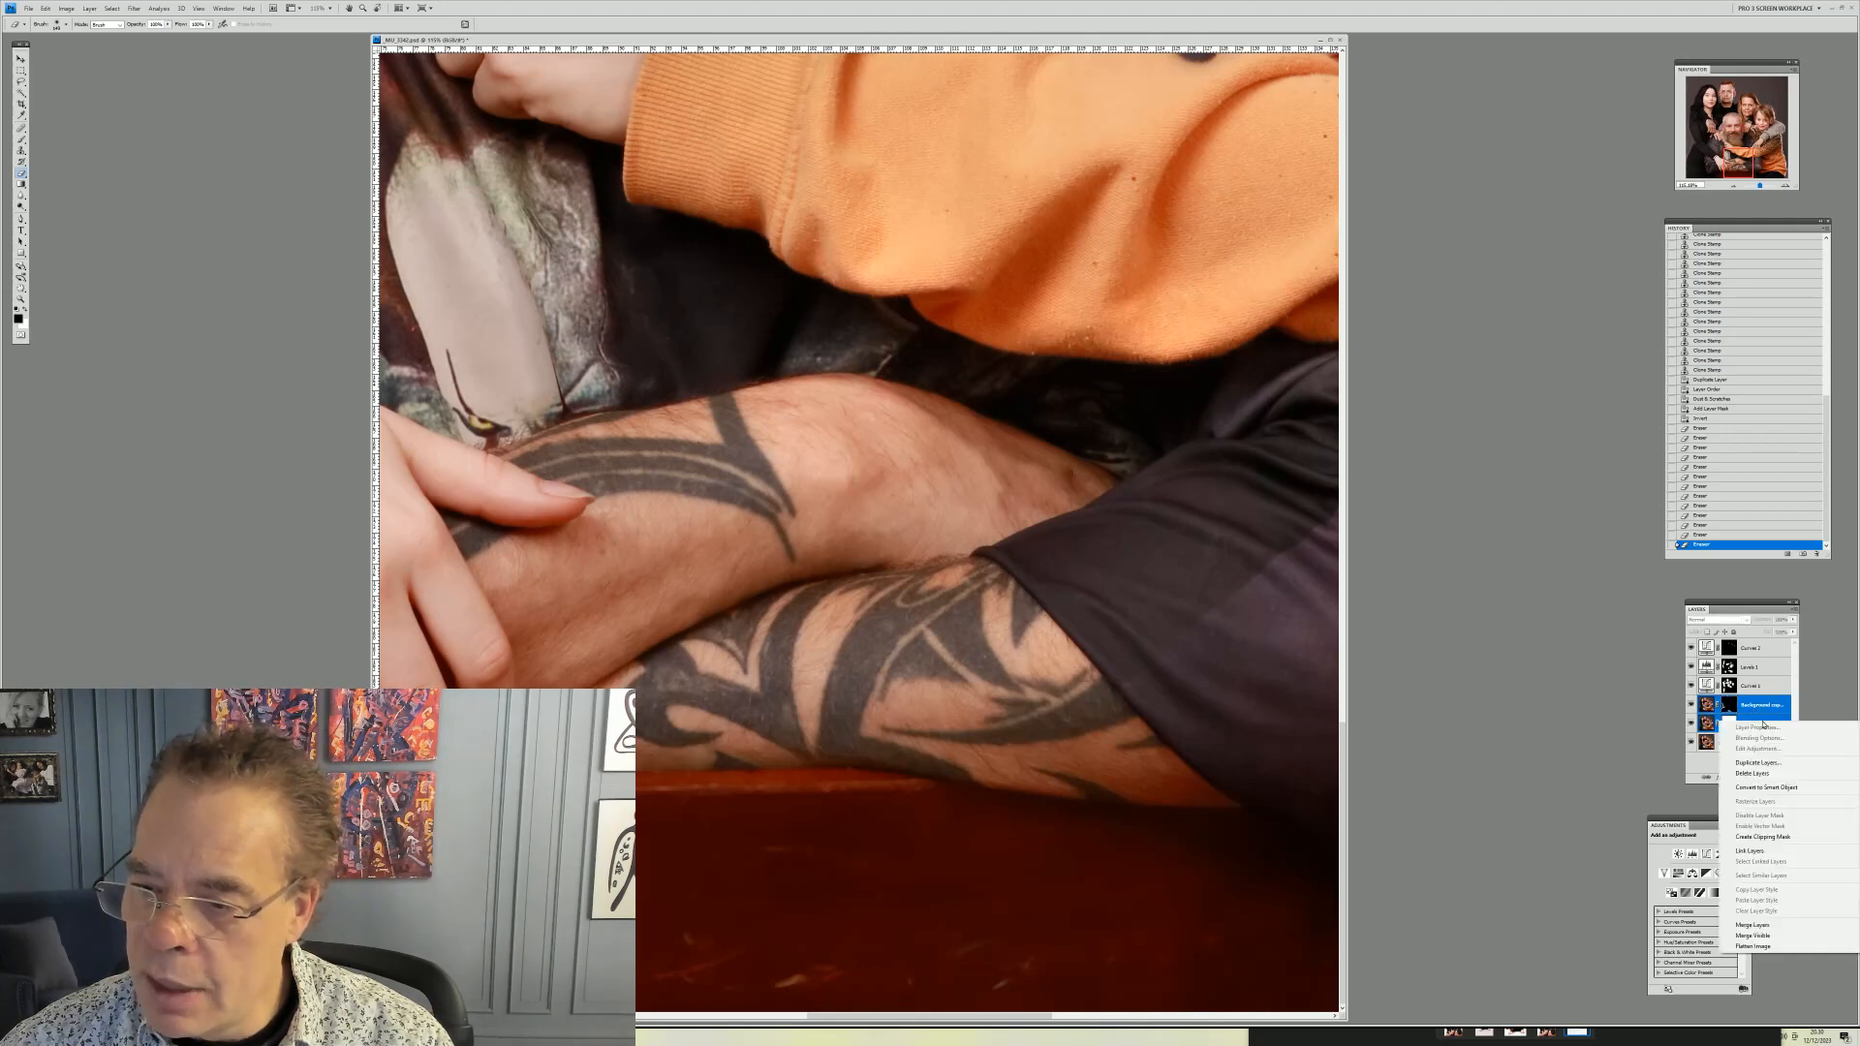
left_click(1753, 924)
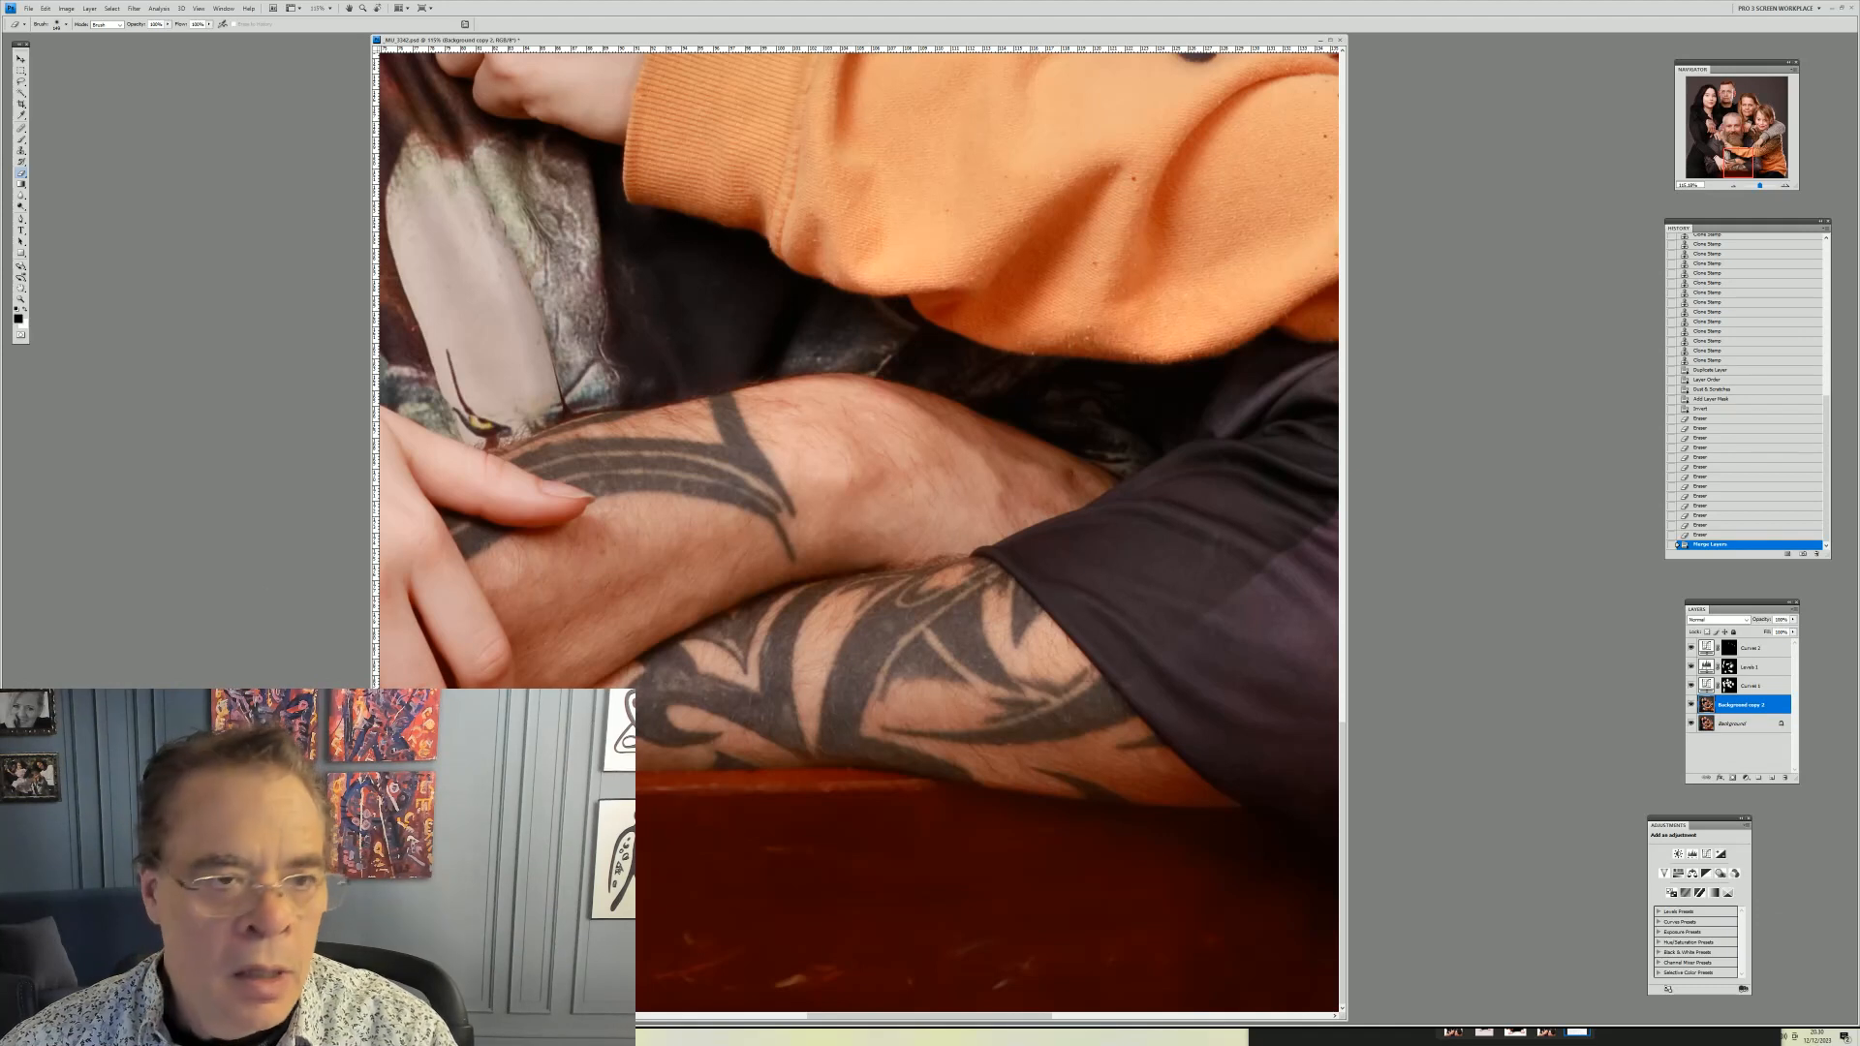
Switch to the Clone Stamp, size its brush, and clone out dust specks on the wooden edge below the father's forearms
left_click(21, 151)
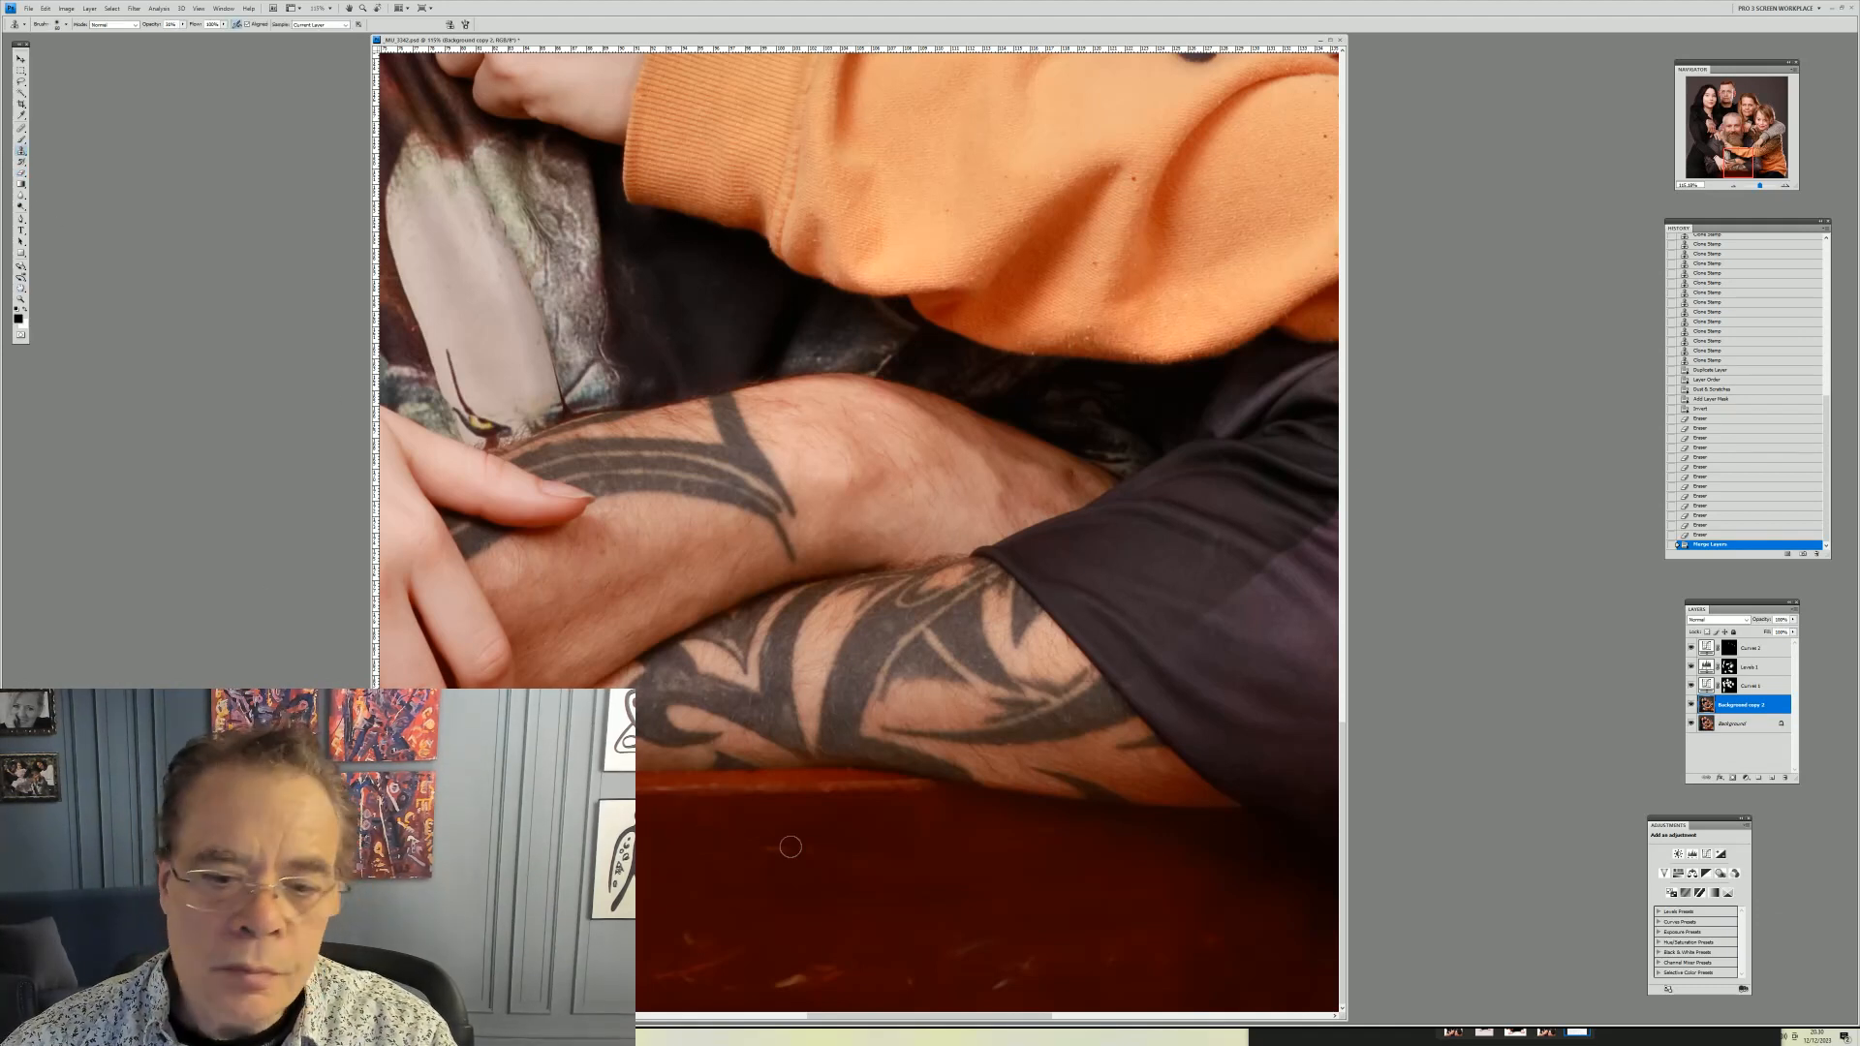
right_click(911, 935)
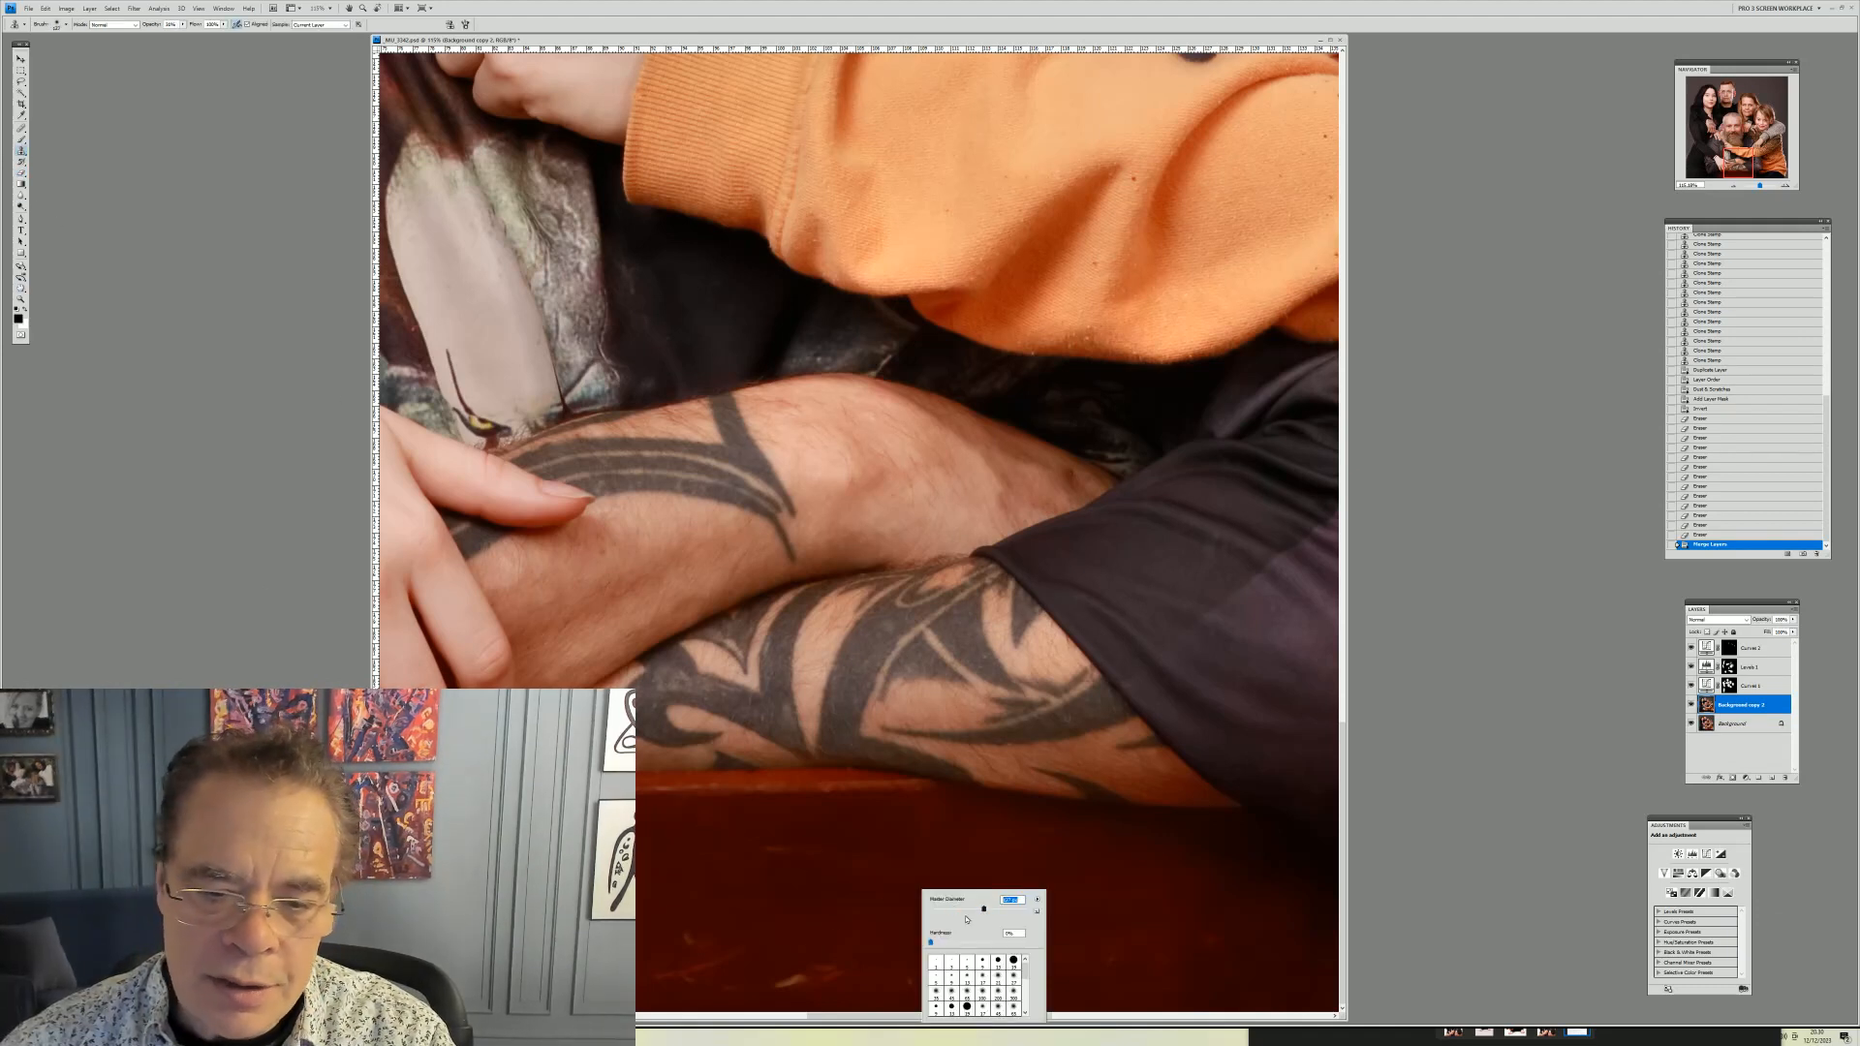
left_click(760, 392)
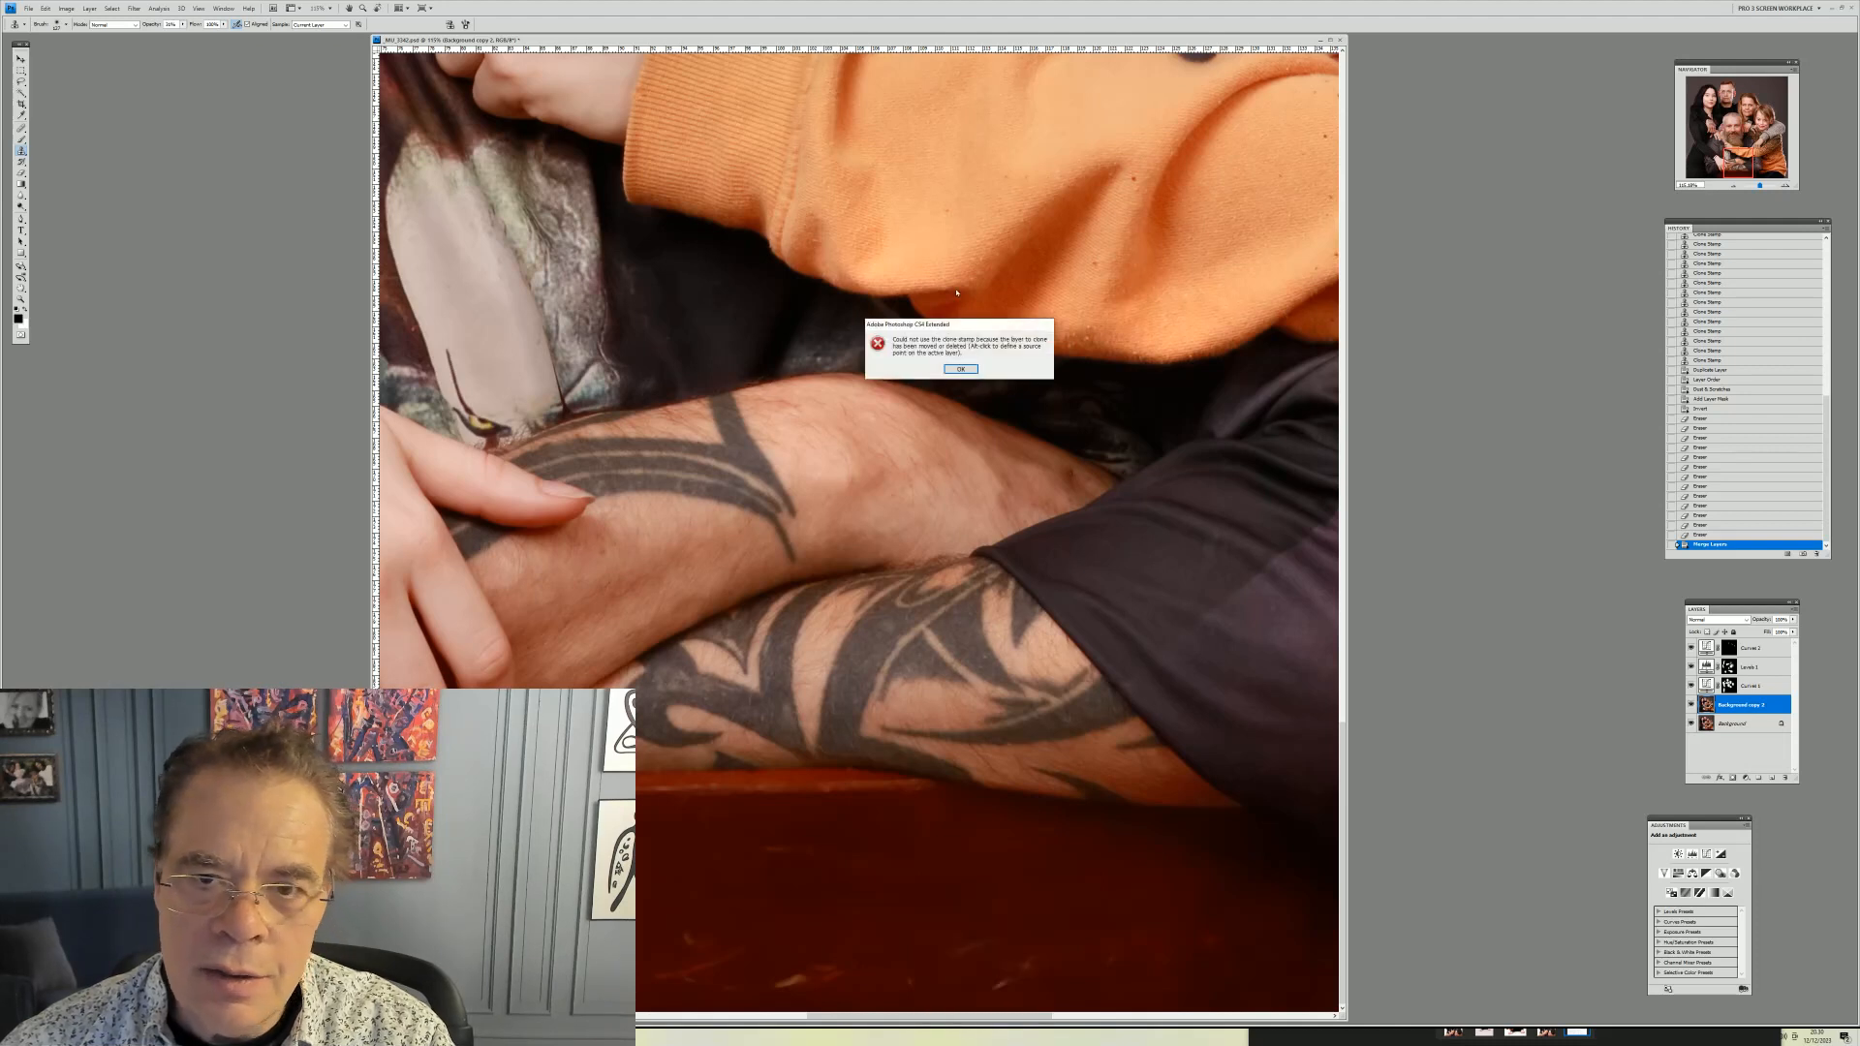
left_click(961, 369)
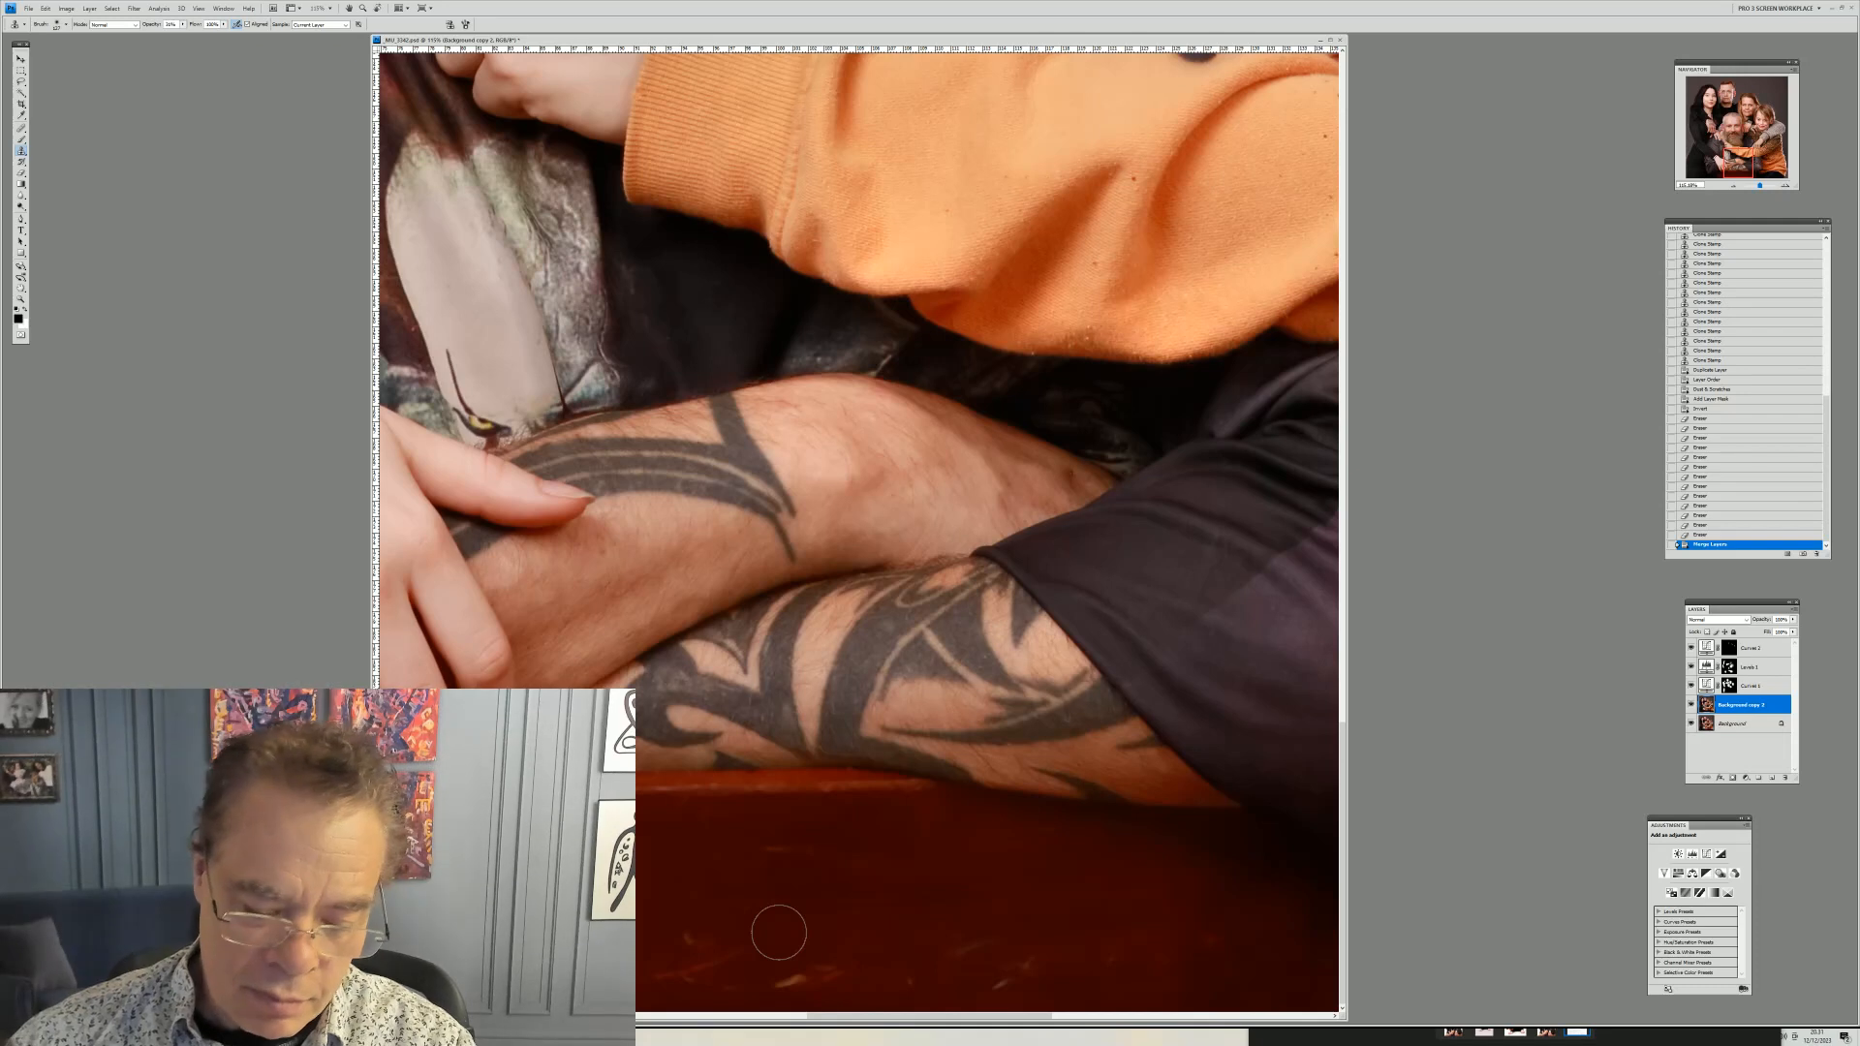
left_click(693, 949)
left_click(693, 951)
left_click(697, 953)
left_click(678, 974)
left_click(679, 975)
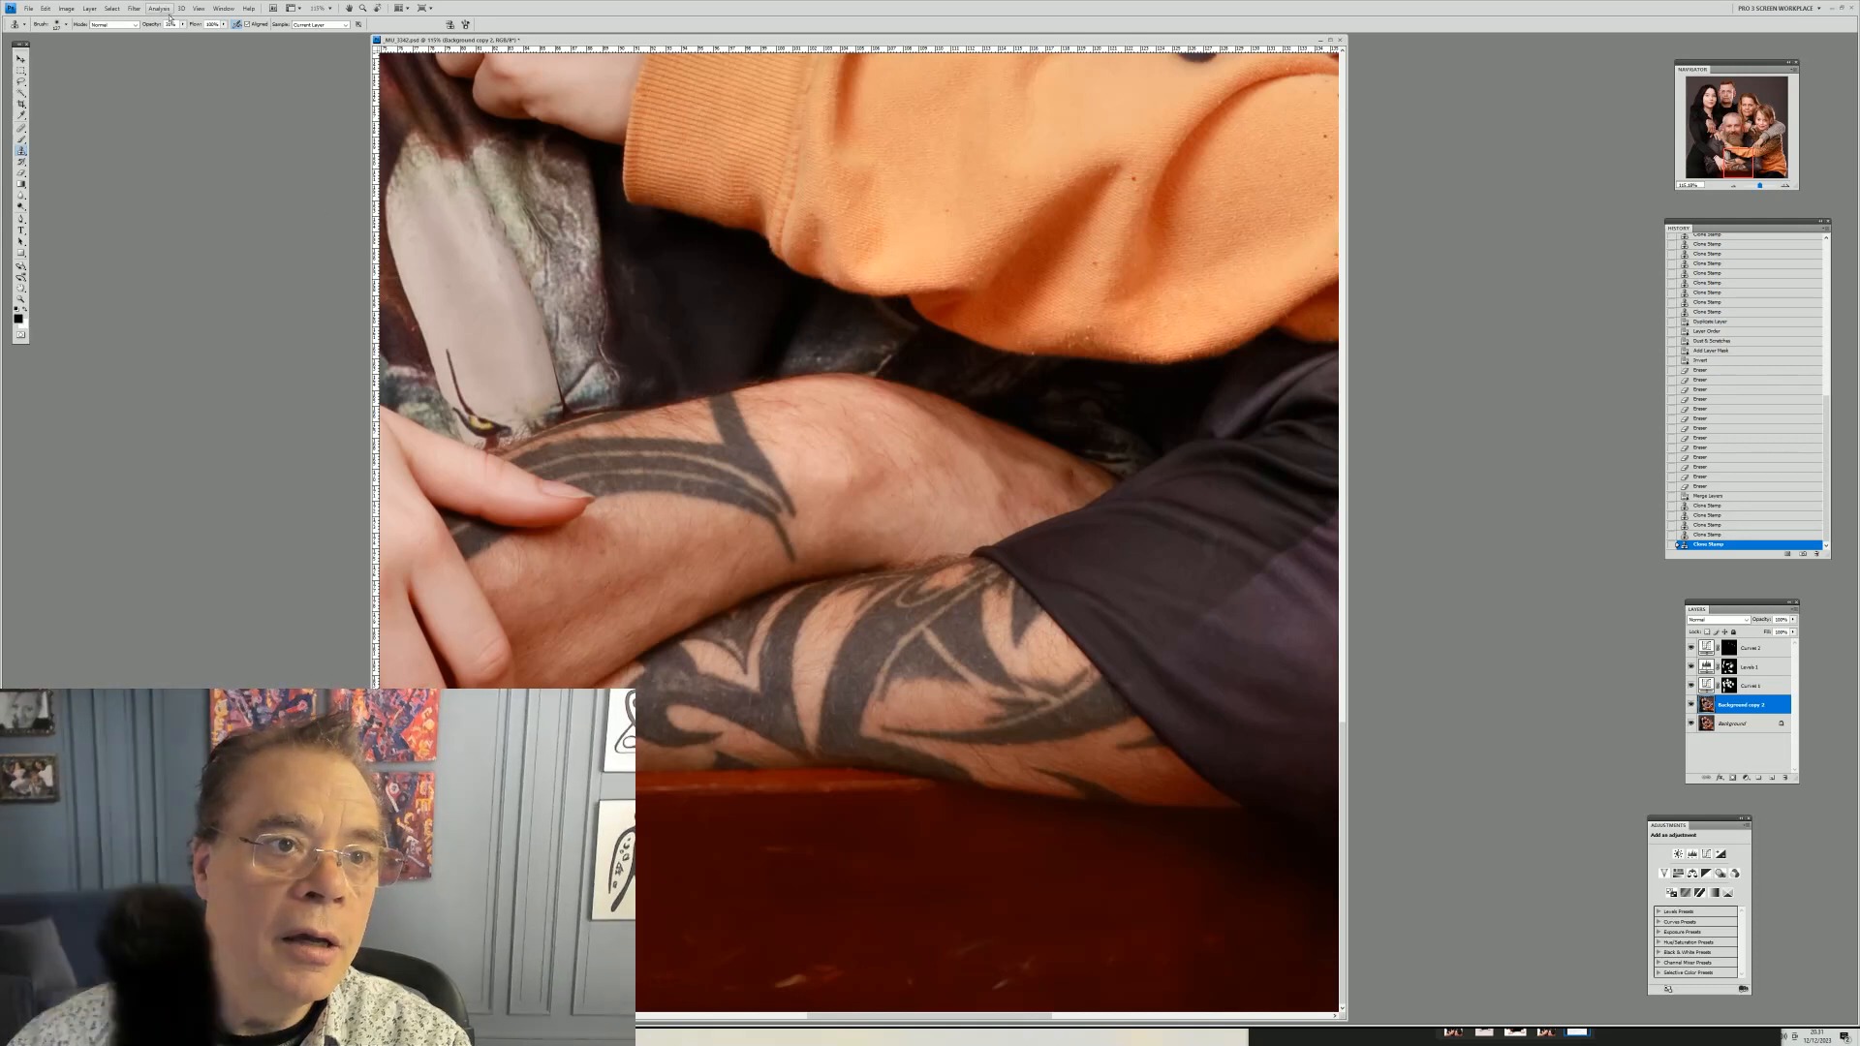
Adjust the Clone Stamp setting and clone out more specks along the wooden edge beneath the tattooed forearm
left_click(183, 24)
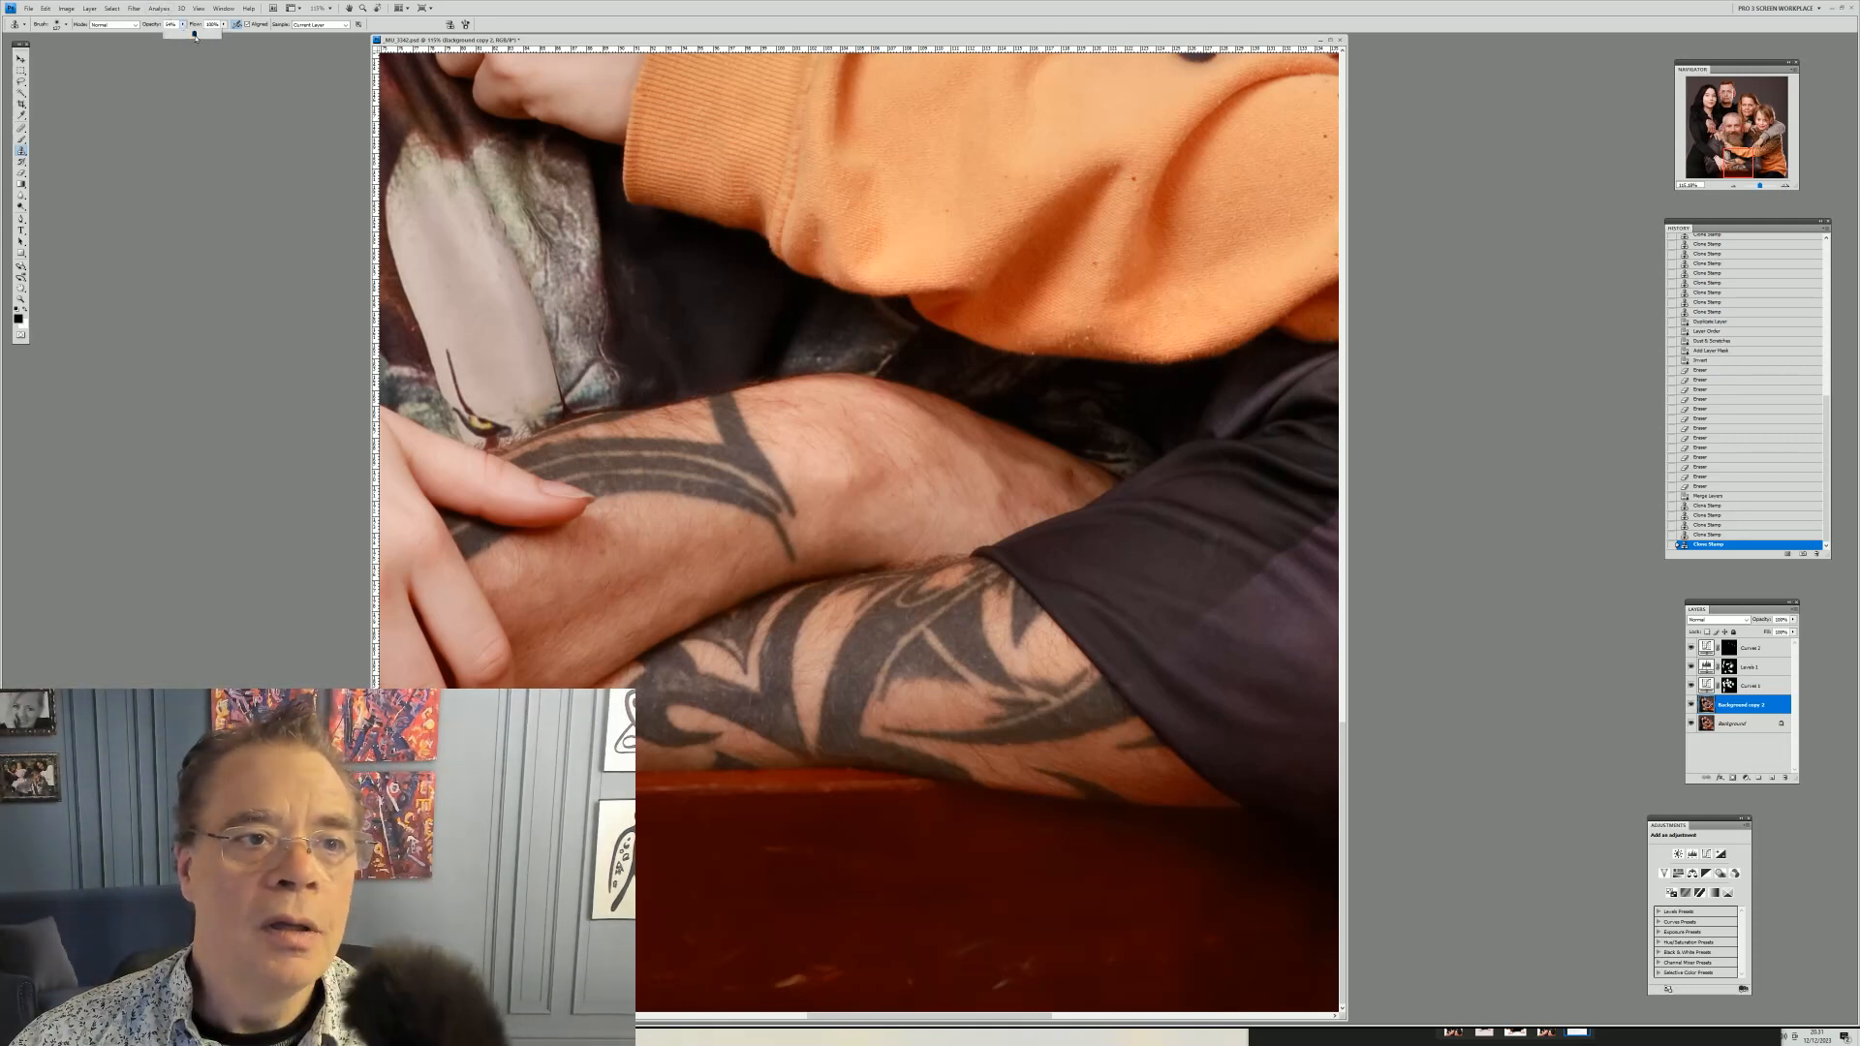
key("Return")
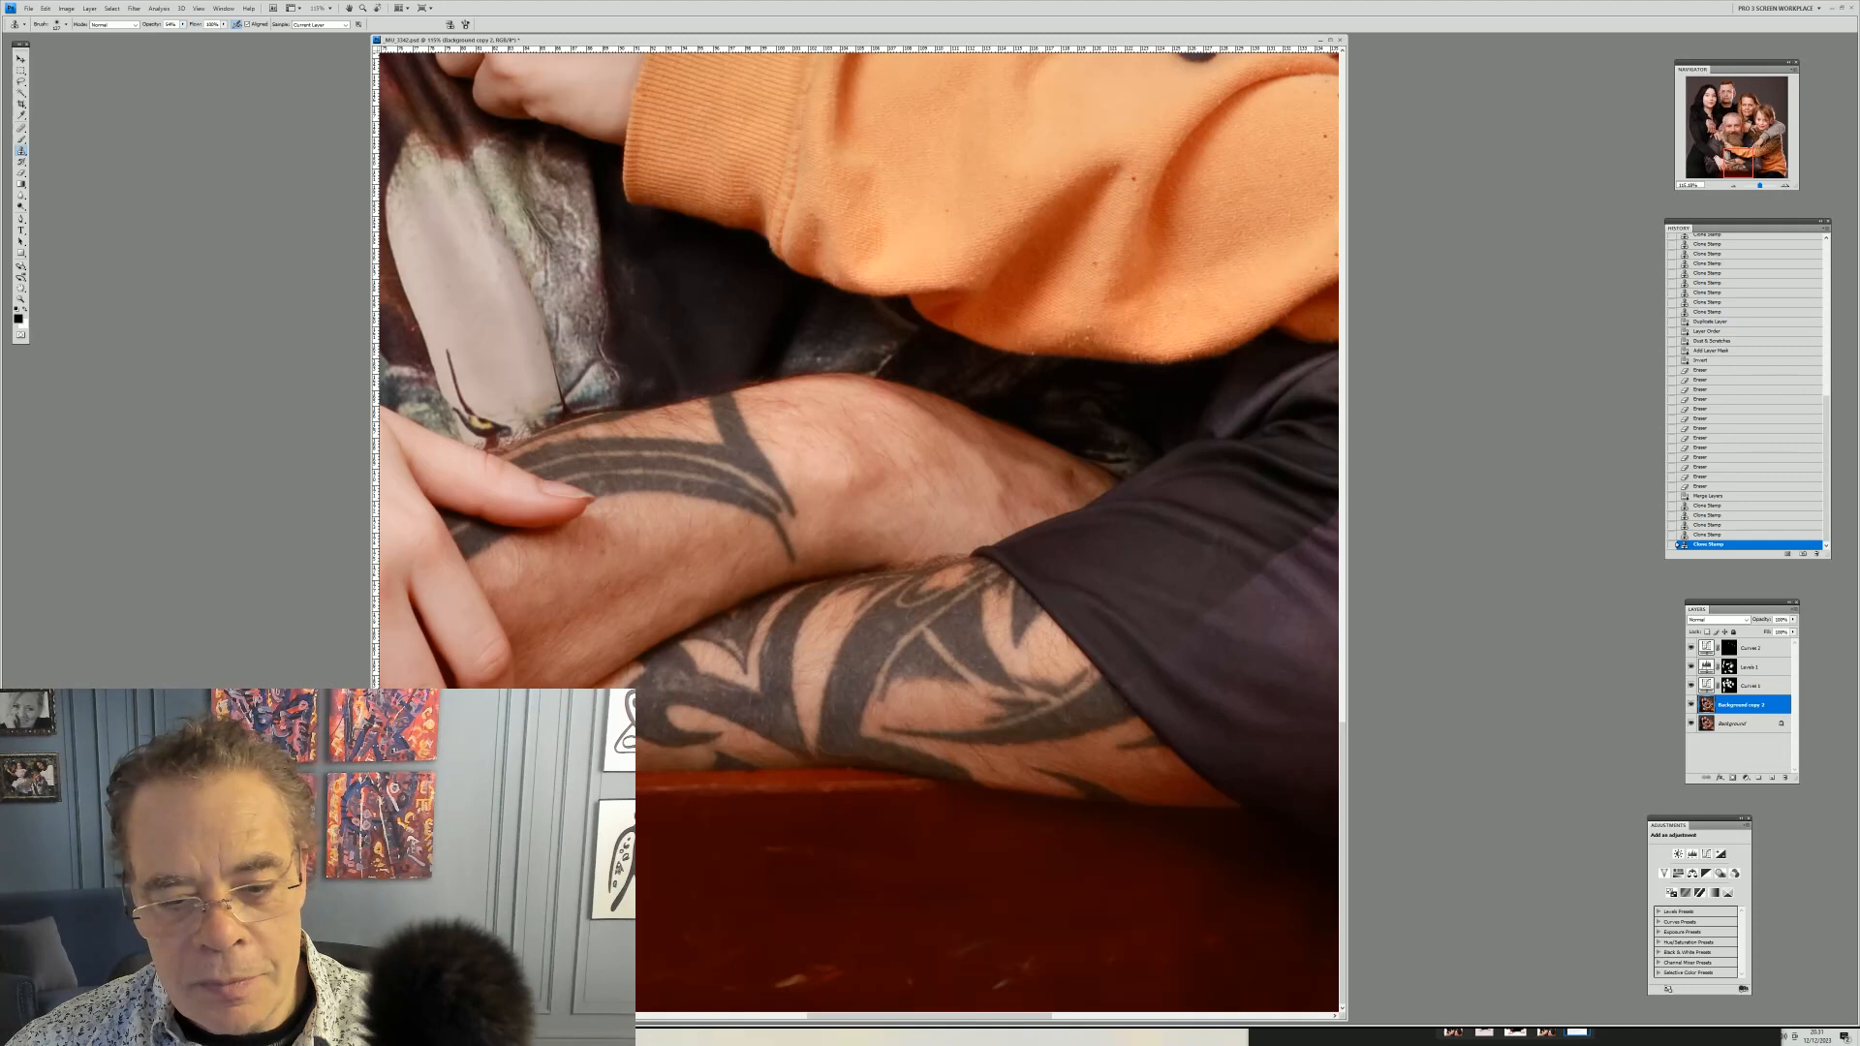
left_click(691, 854)
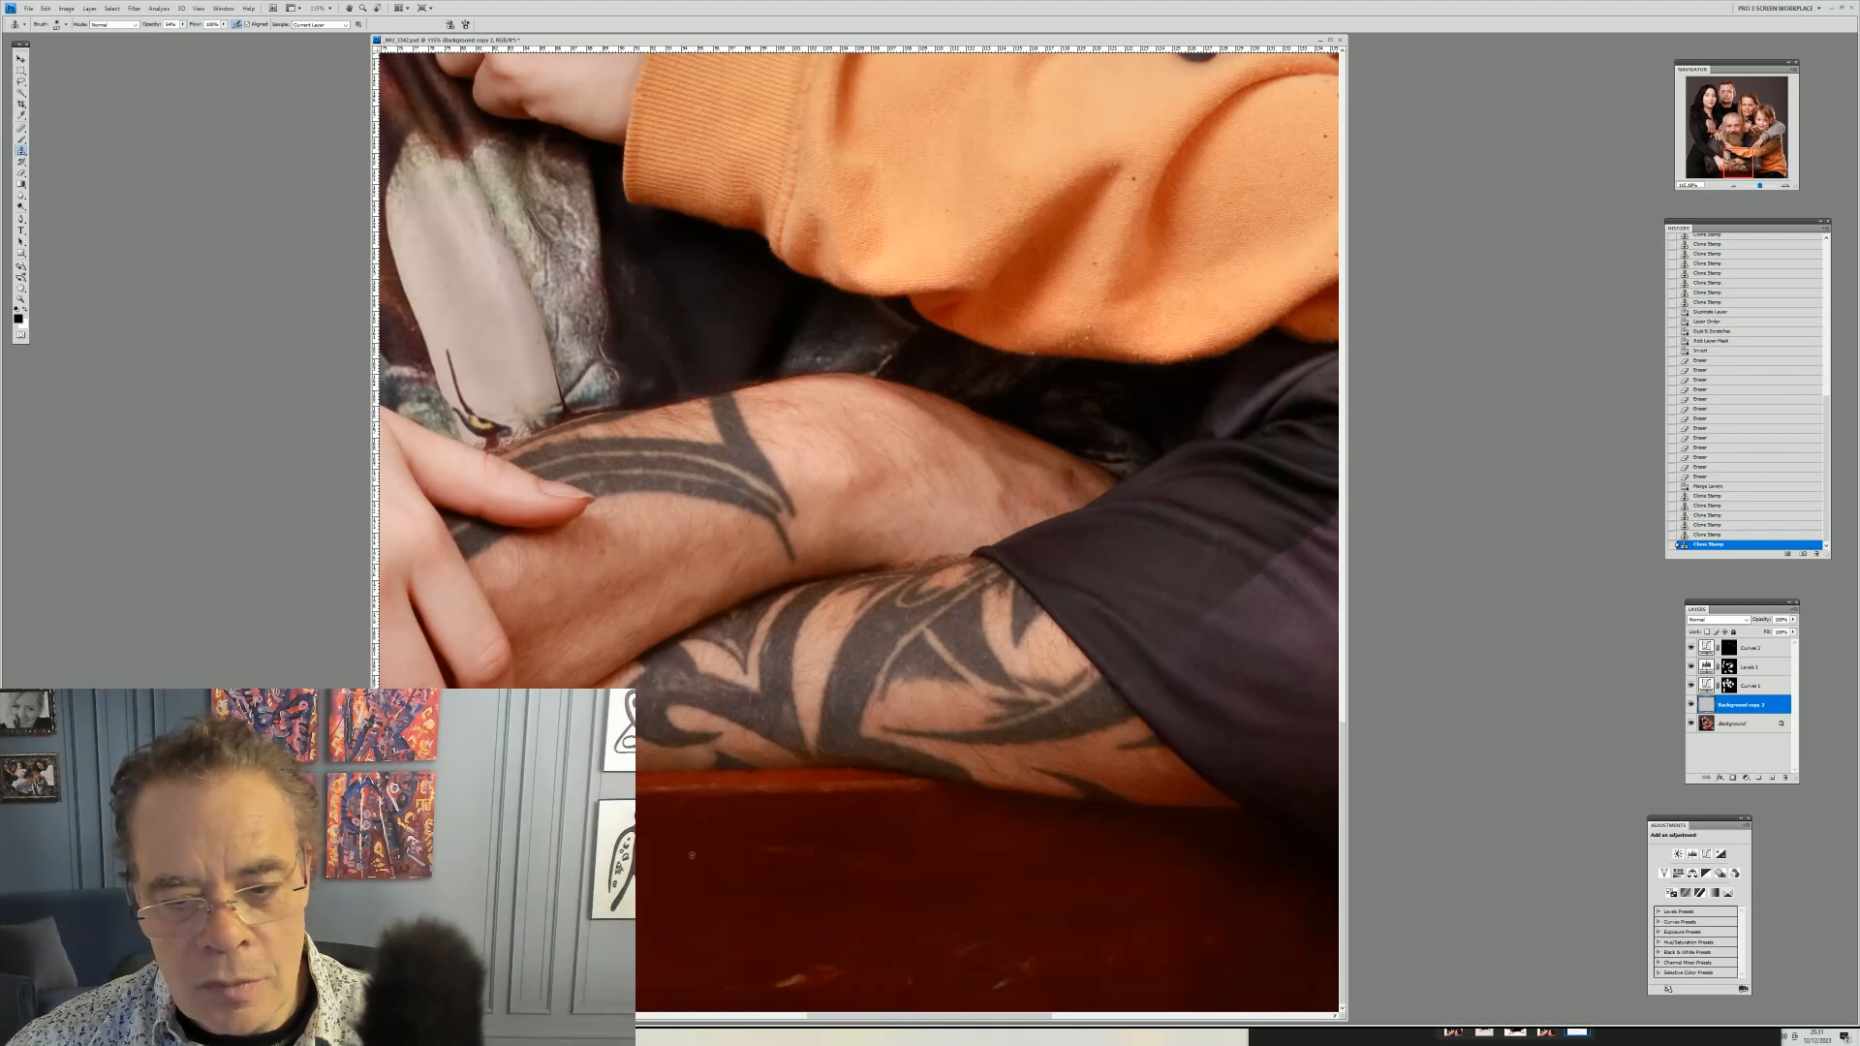
left_click(768, 851)
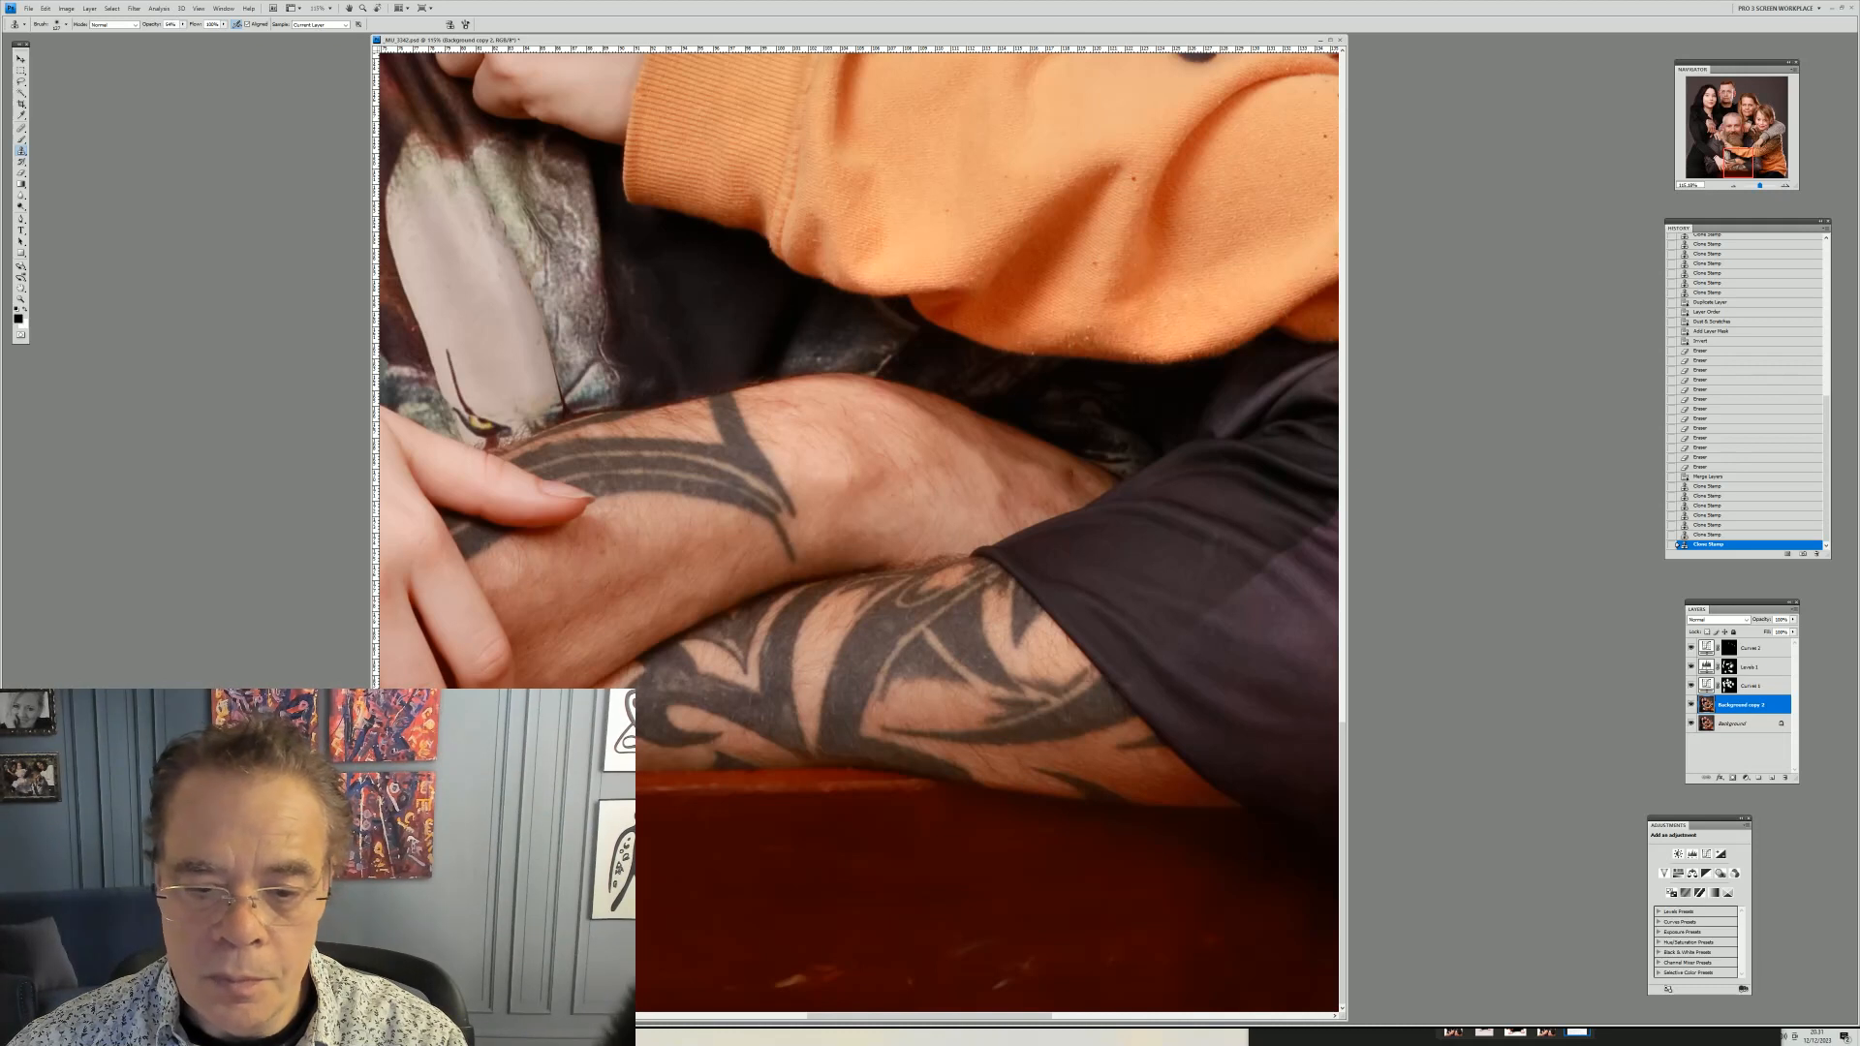
left_click(791, 973)
left_click(792, 974)
left_click(889, 914, "alt")
left_click(904, 968)
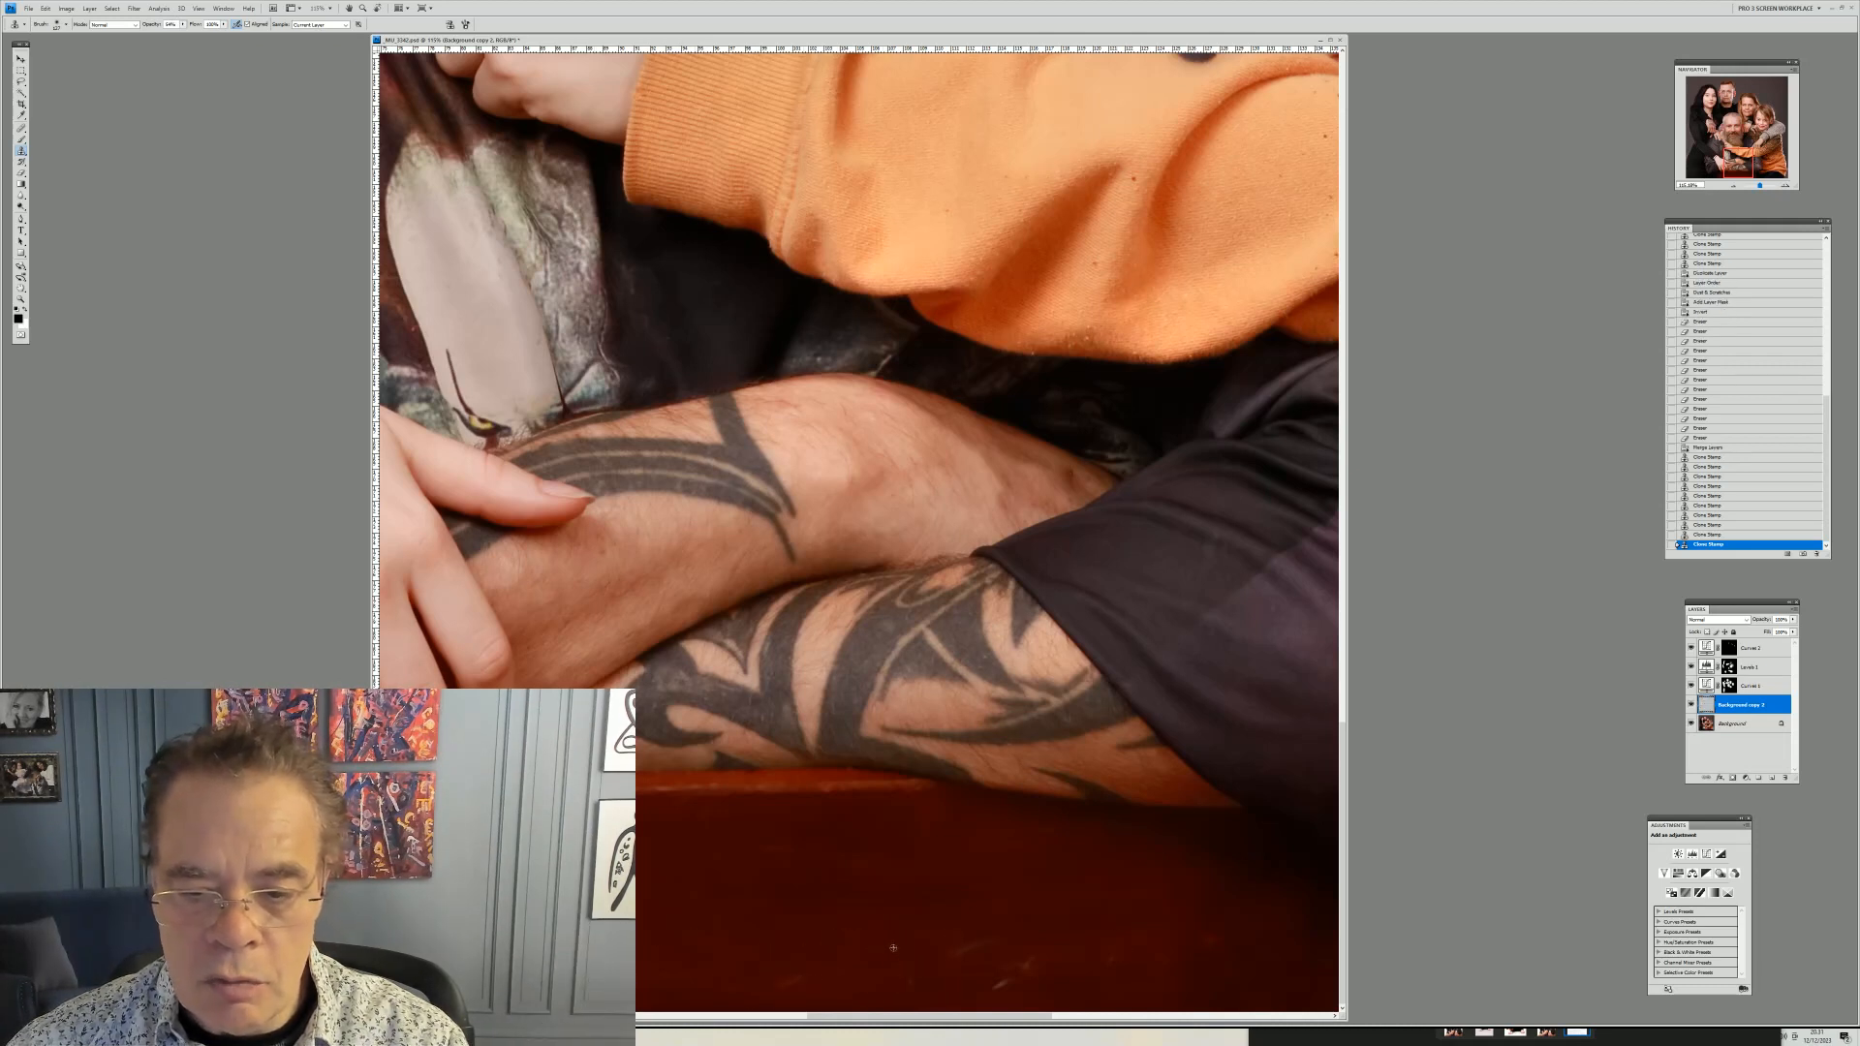
mouse_move(966, 953)
left_mouse_down()
mouse_move(891, 977)
mouse_move(1002, 940)
mouse_move(1010, 963)
mouse_move(985, 977)
mouse_move(1022, 944)
mouse_move(980, 986)
mouse_move(1061, 899)
mouse_move(1098, 964)
left_mouse_up()
left_click(958, 969, "alt")
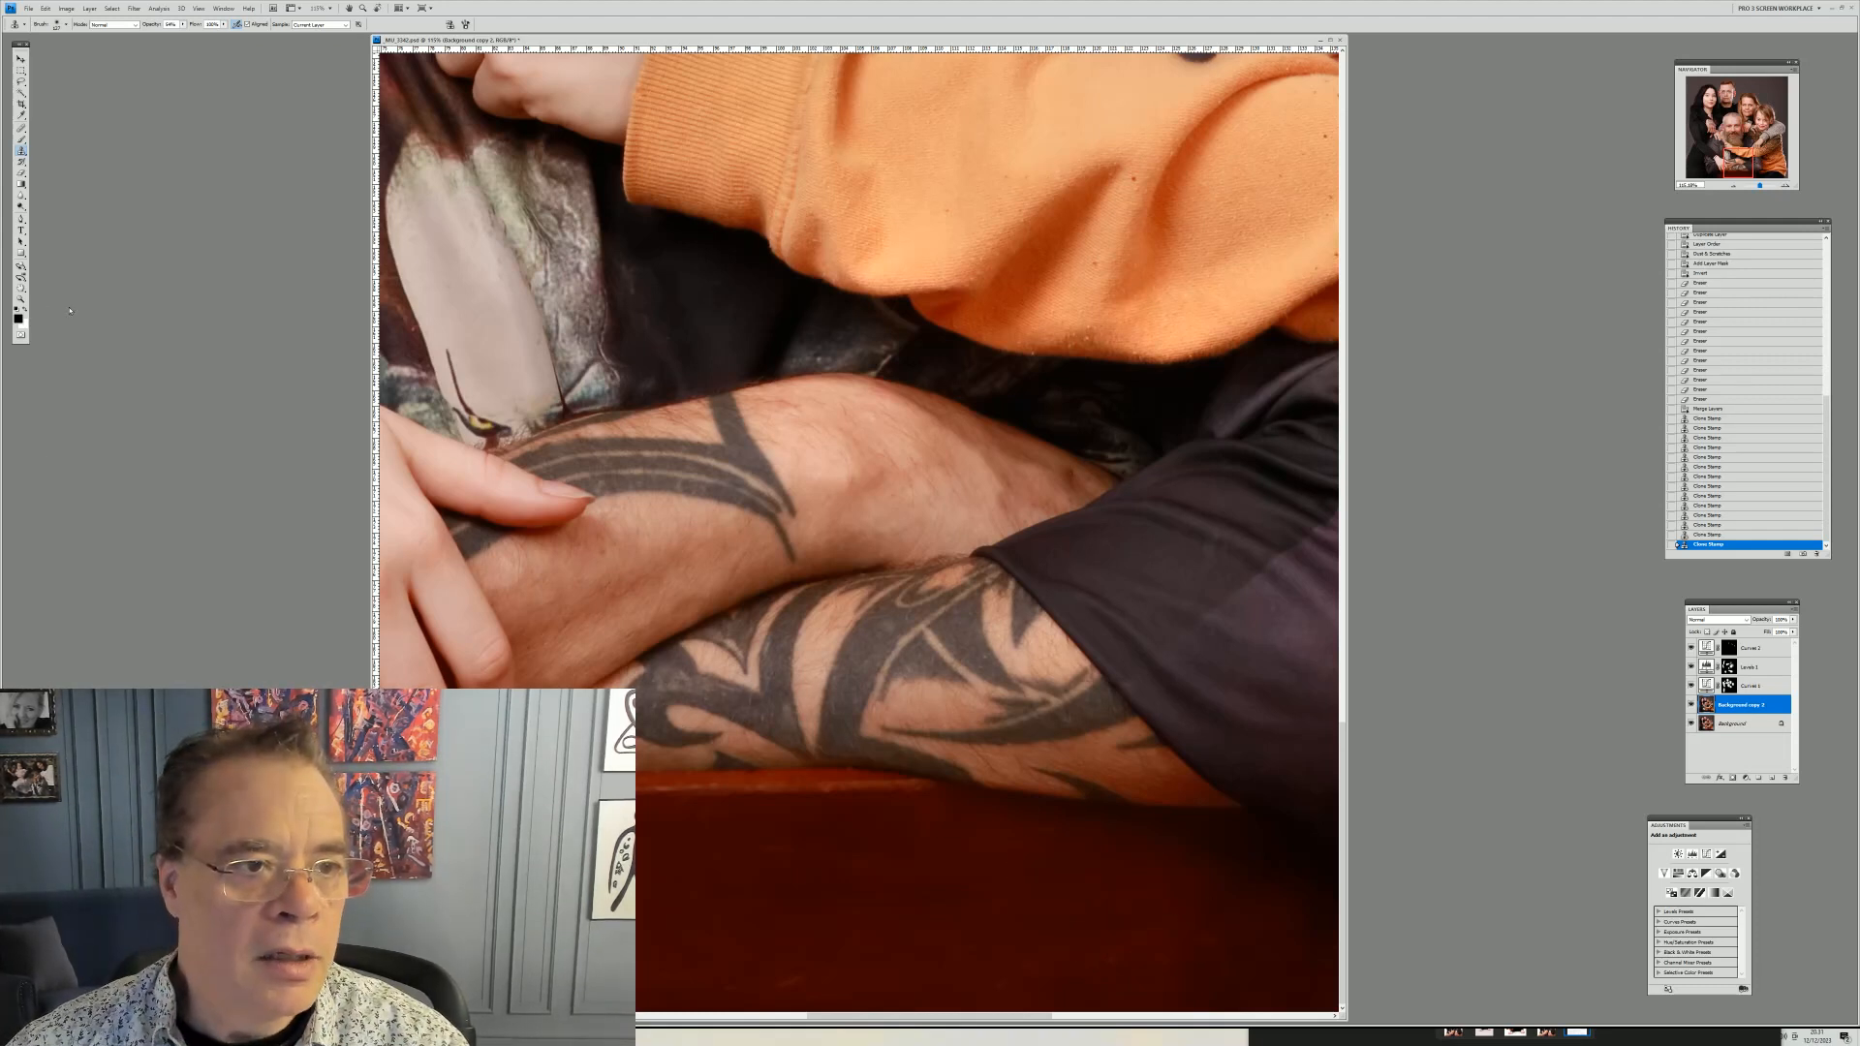
Zoom in beside the boy's sleeve, set a smaller brush, and clone out the stray hair in the background
left_click(21, 299)
right_click(960, 399)
left_click(978, 403)
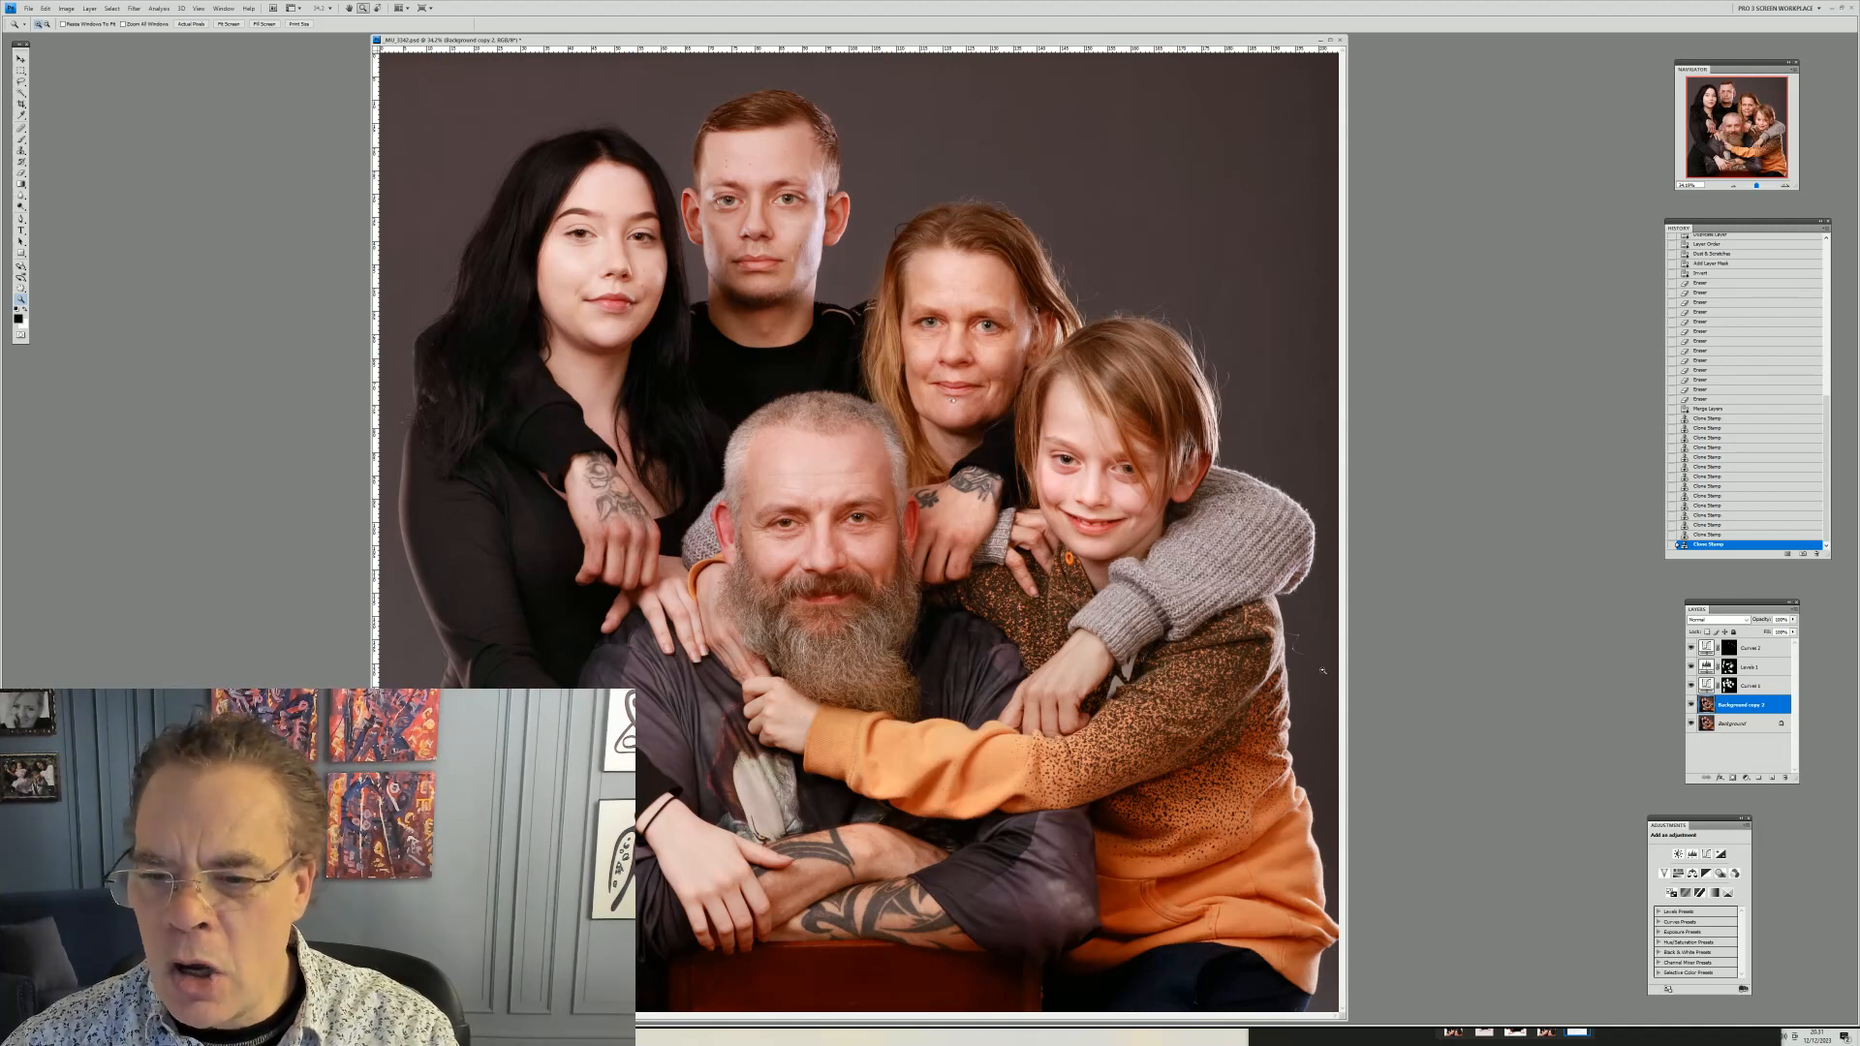
left_click_drag(1401, 741, 1400, 742)
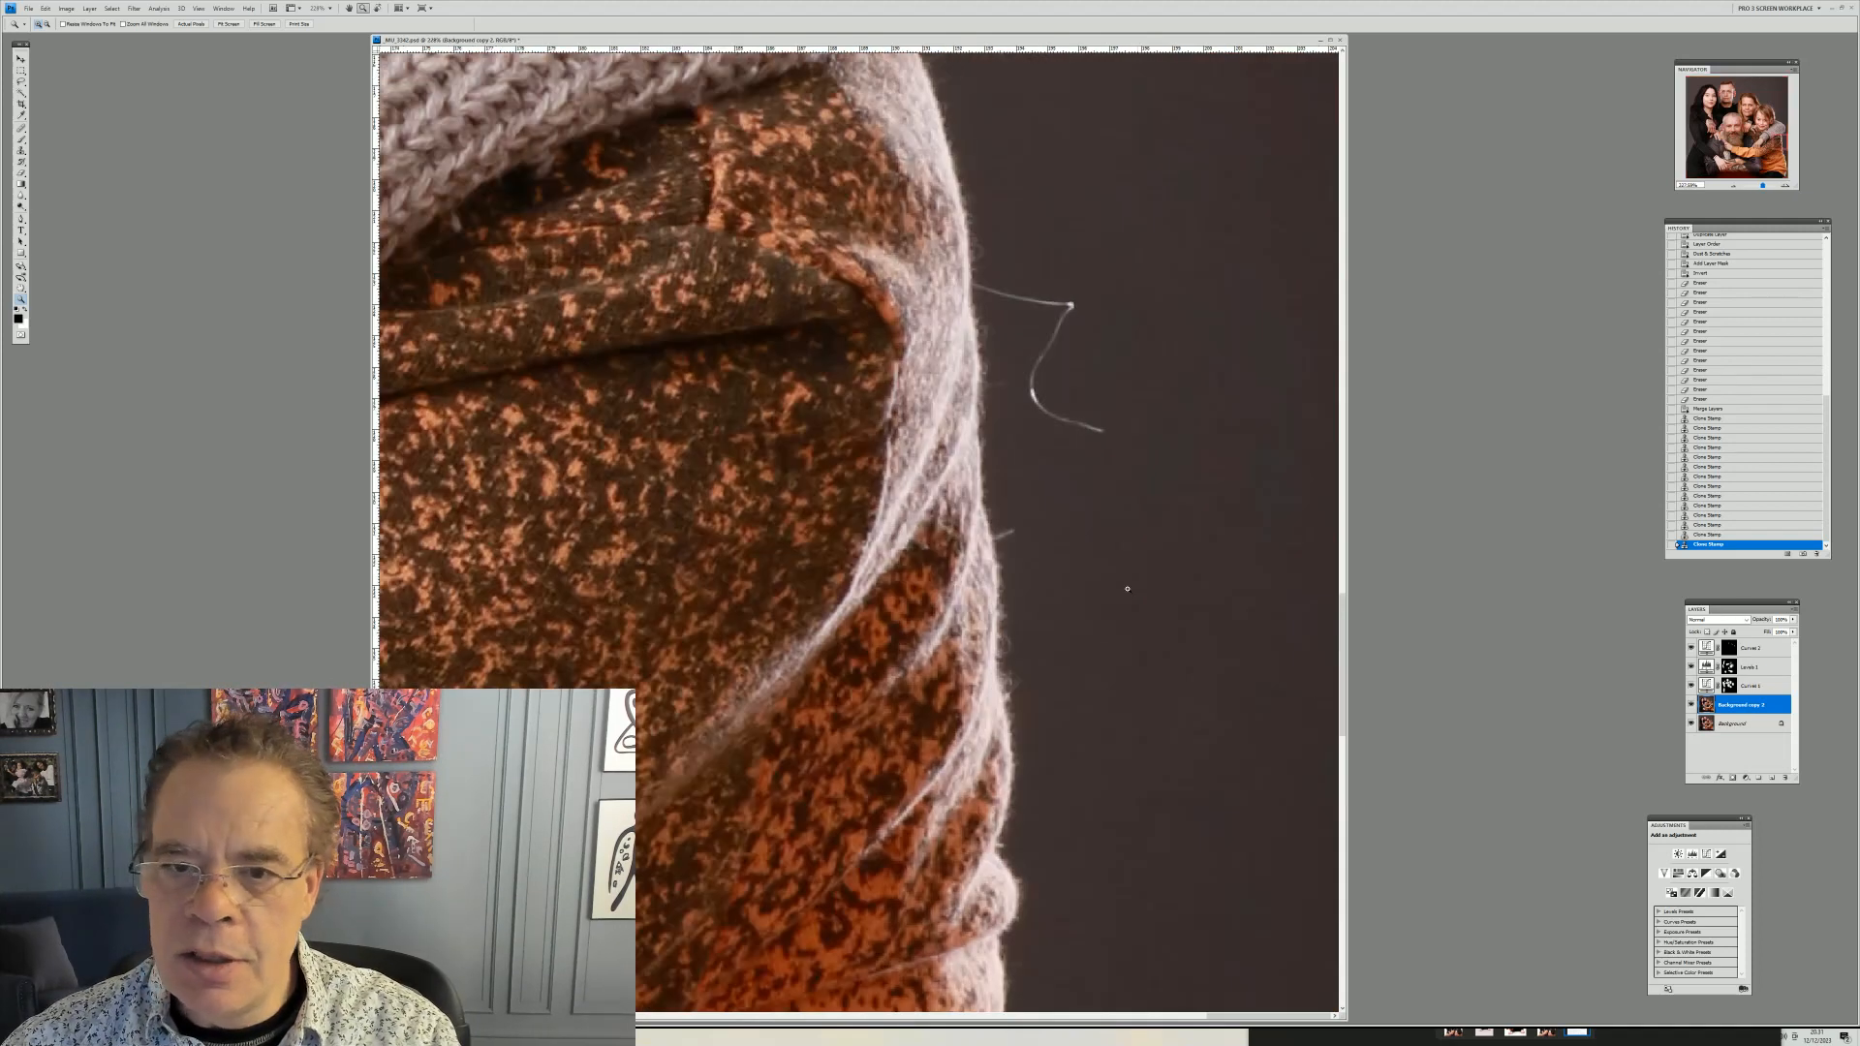
left_click_drag(844, 156, 1262, 687)
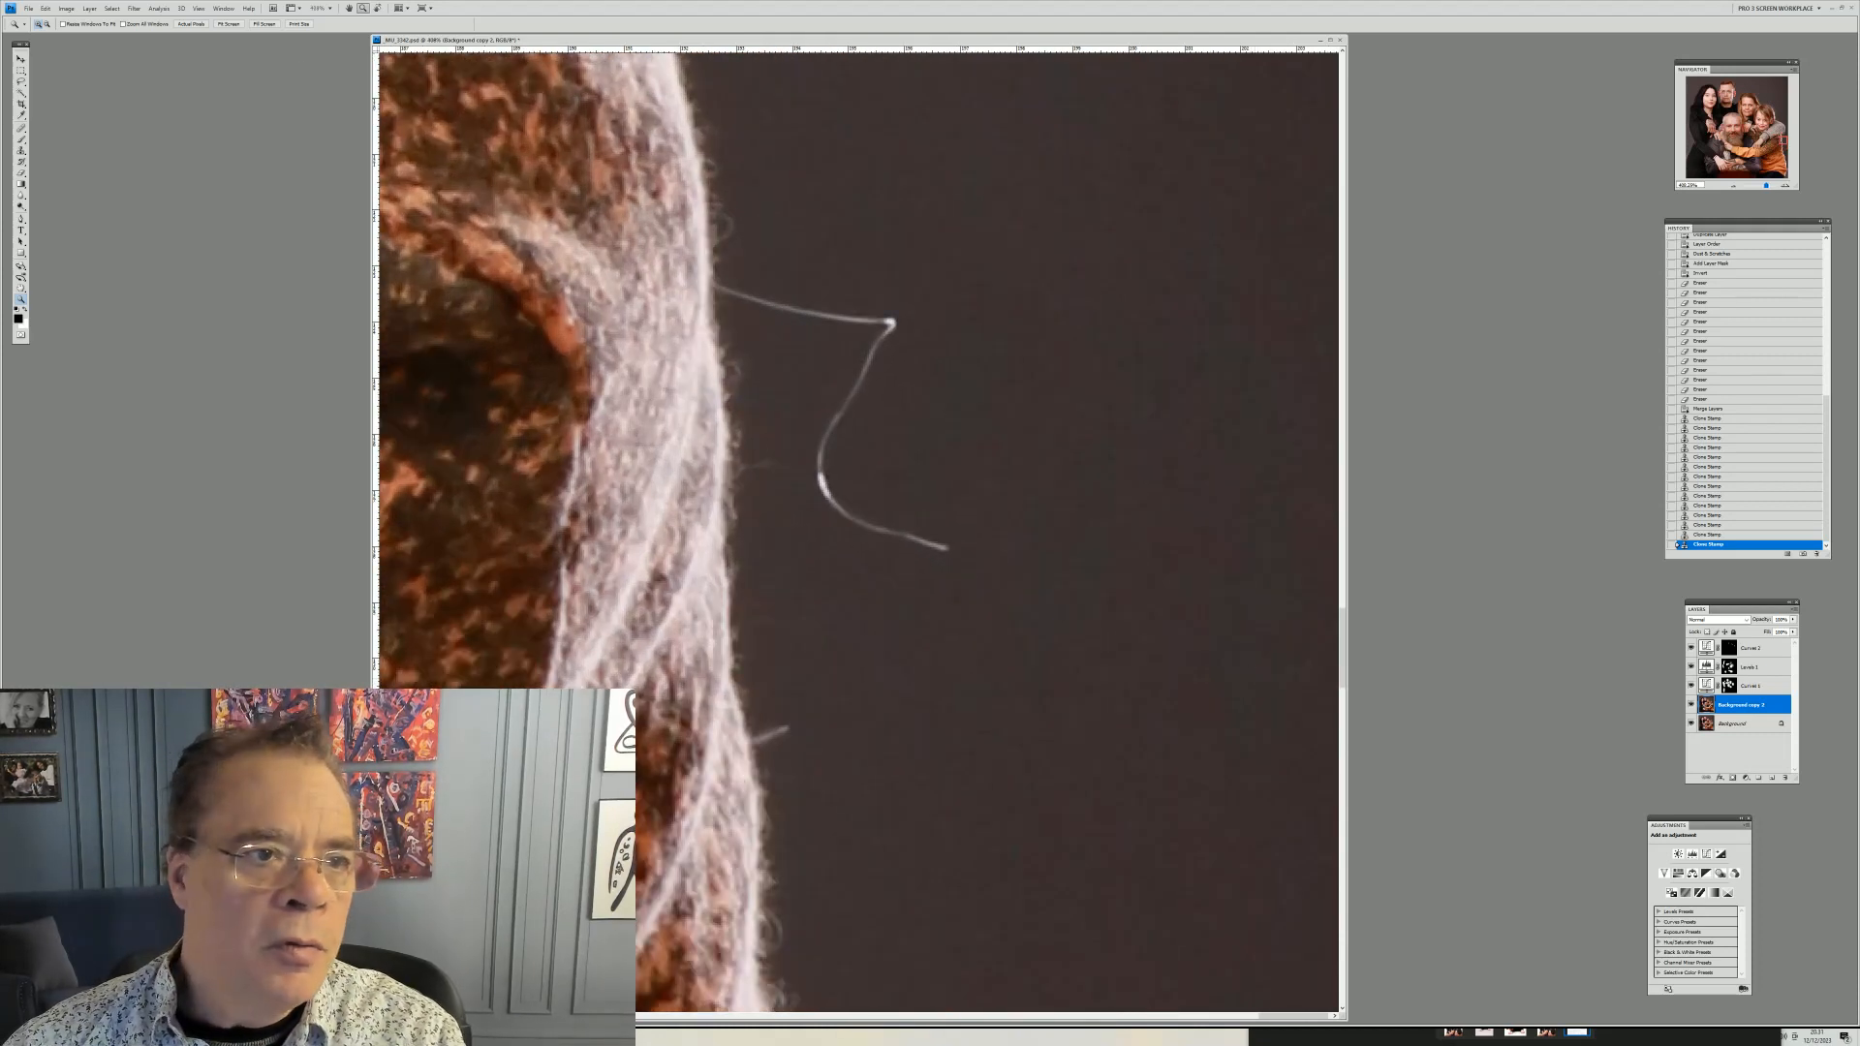
left_click(21, 150)
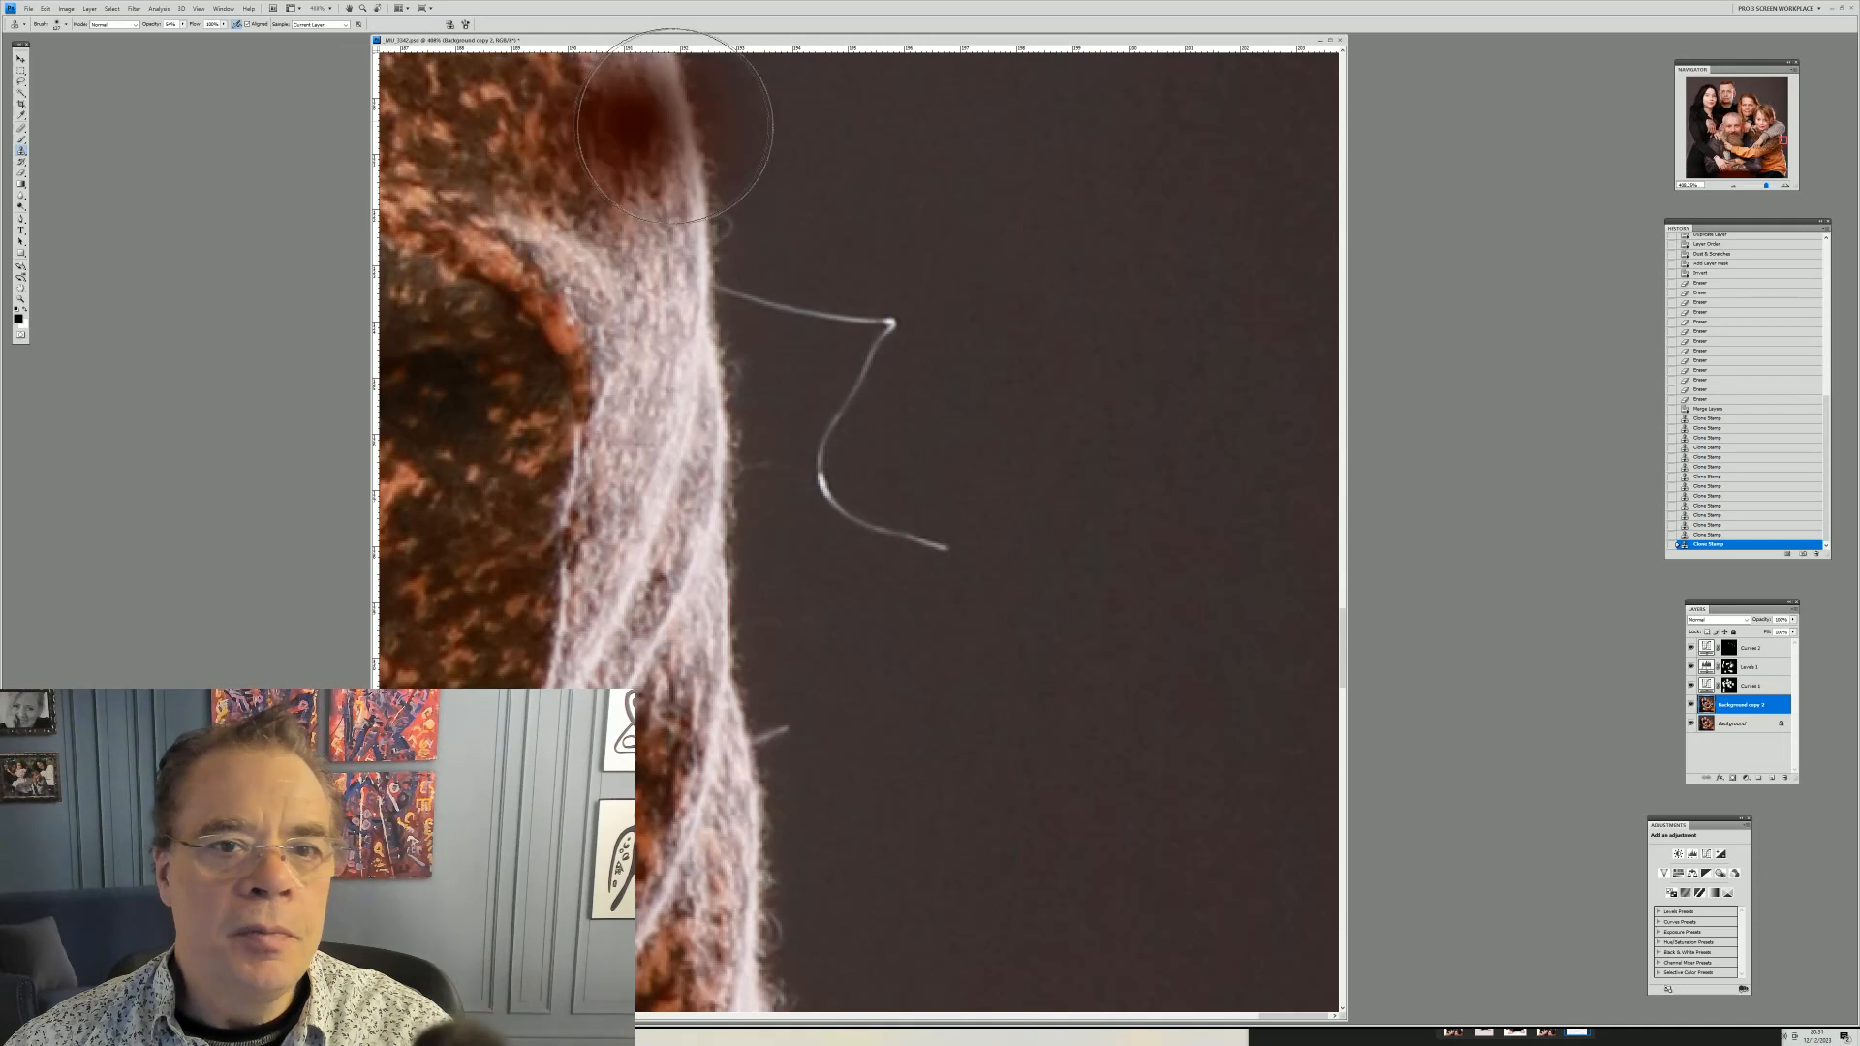
right_click(855, 215)
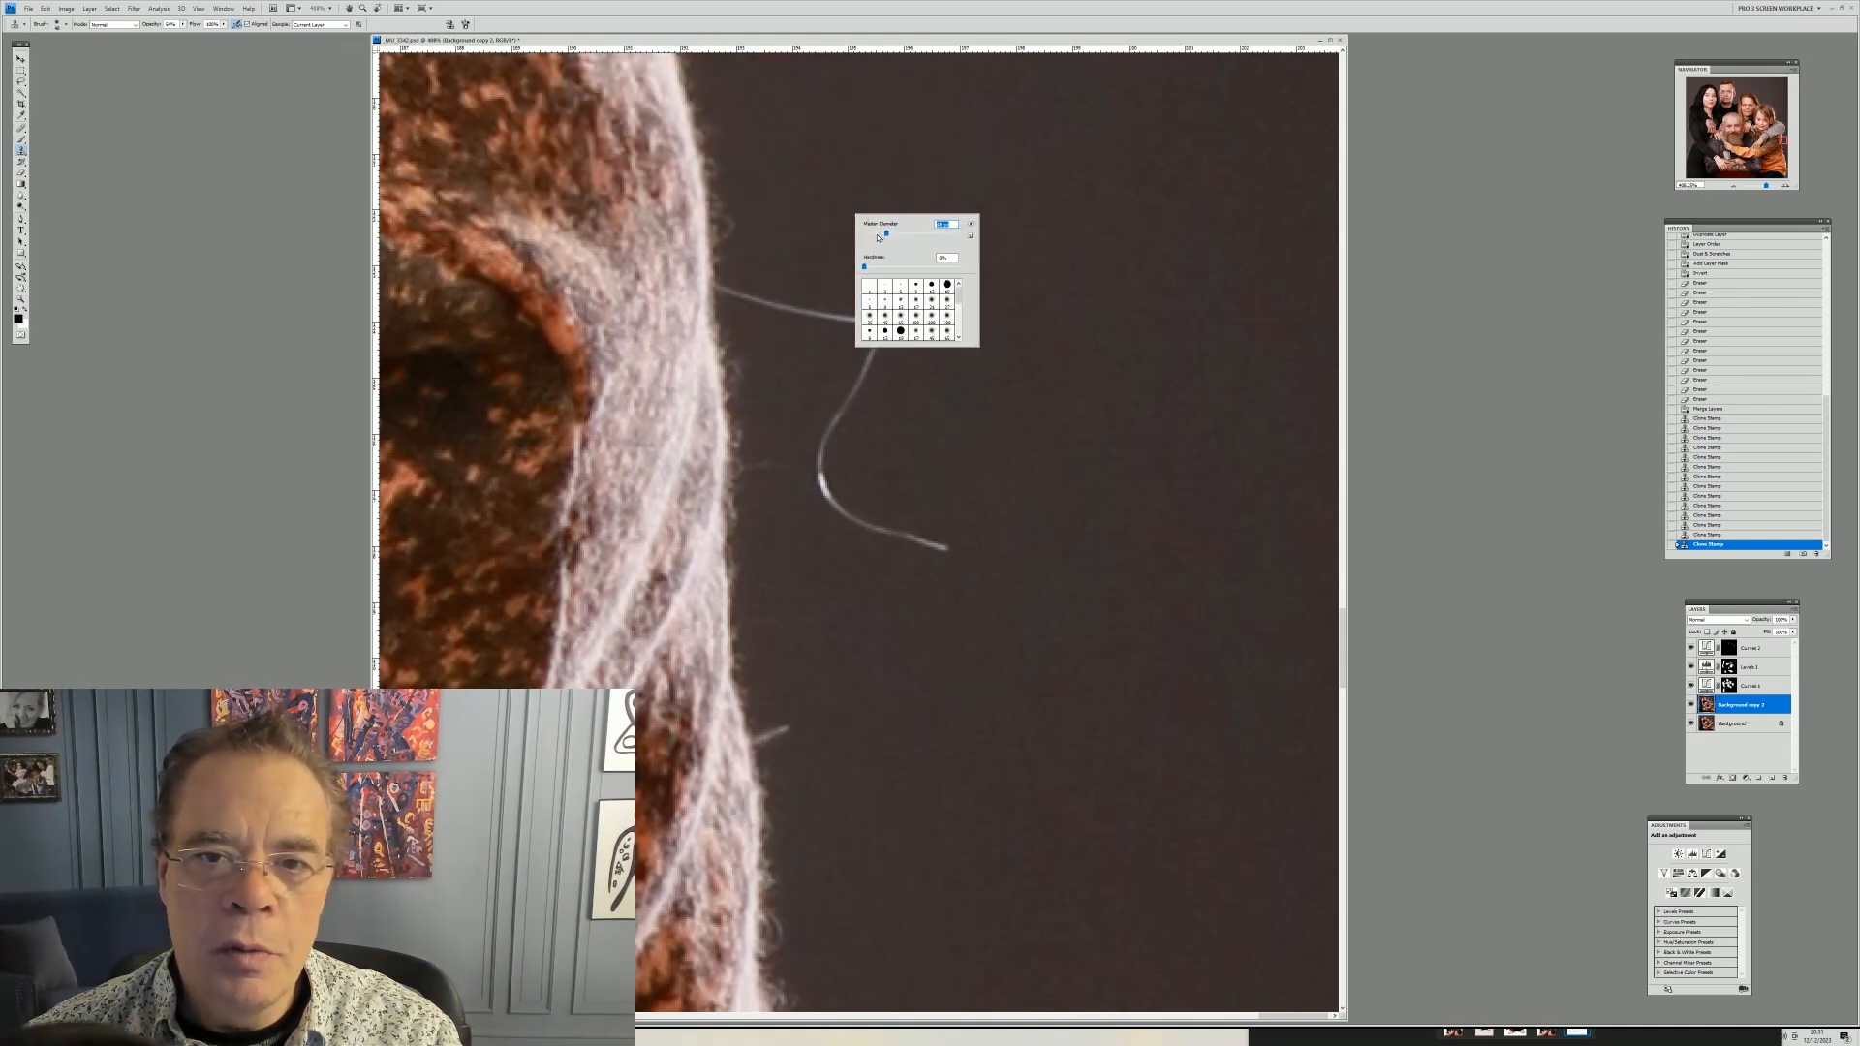
left_click_drag(878, 237, 763, 230)
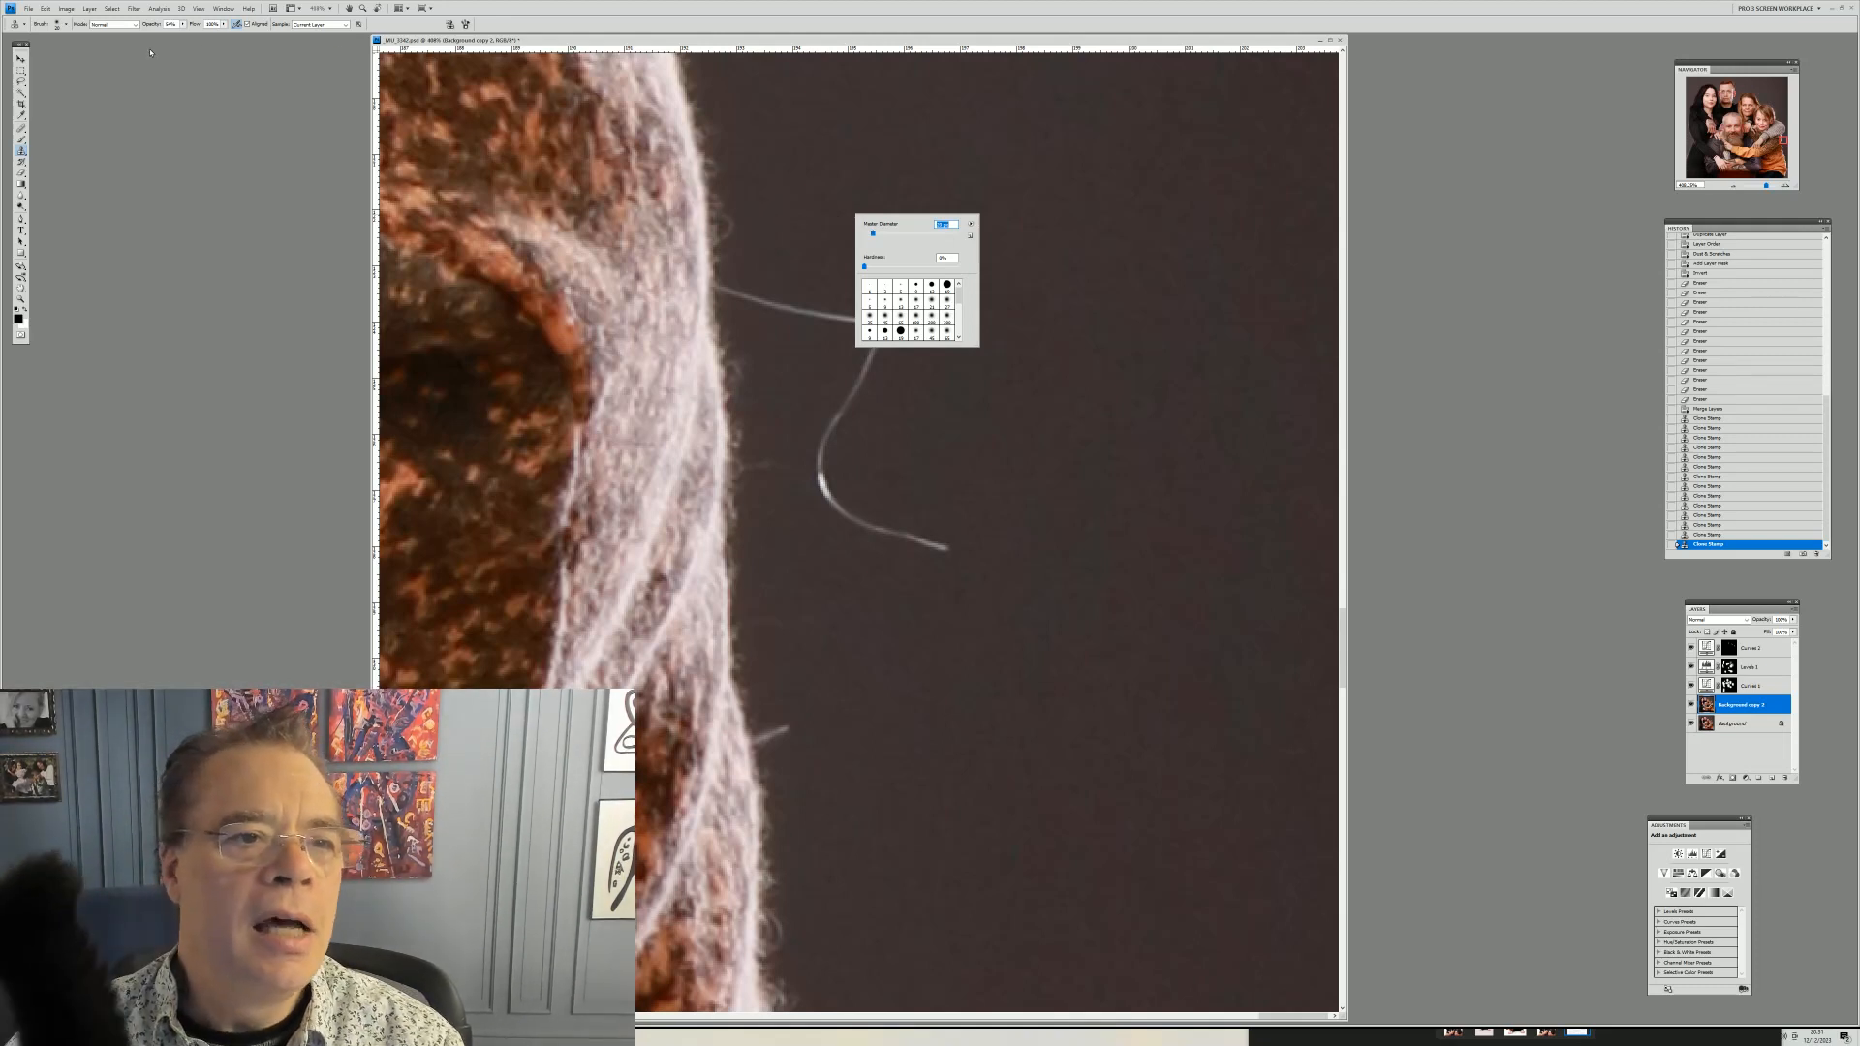
left_click(182, 25)
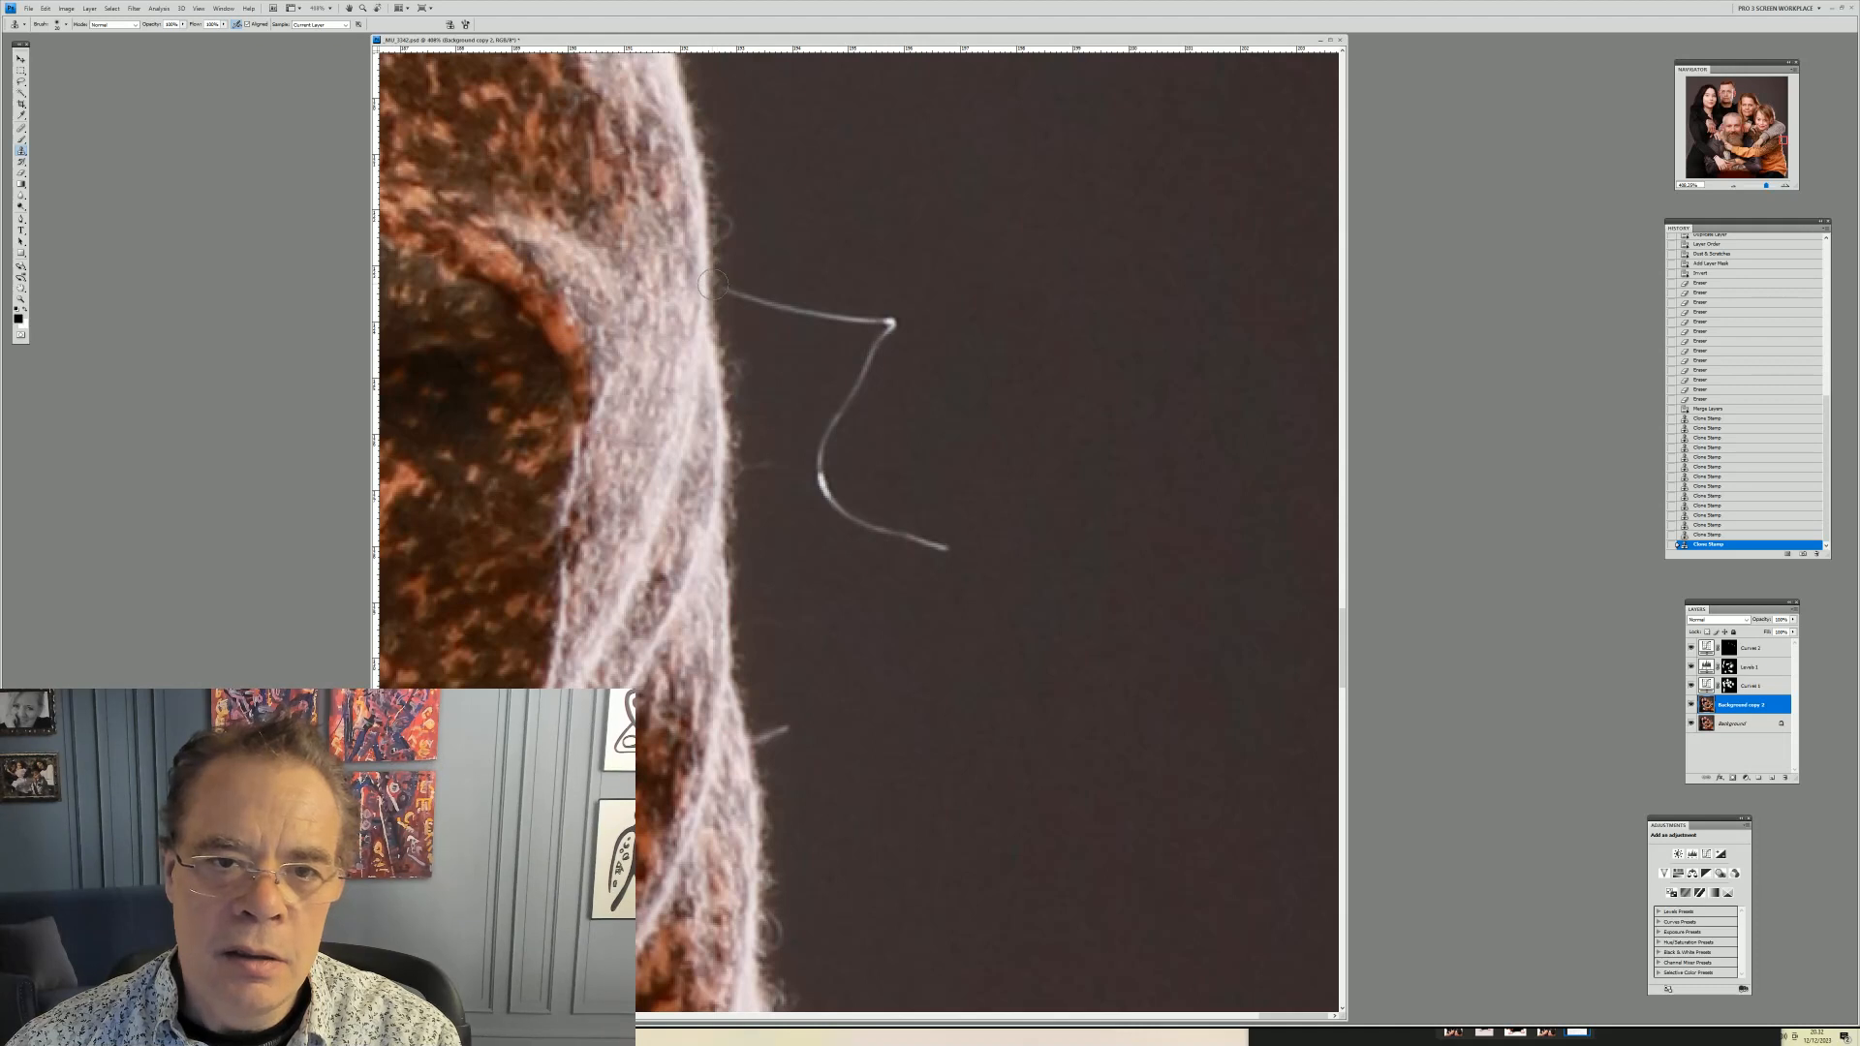
mouse_move(717, 284)
left_mouse_down()
mouse_move(867, 314)
mouse_move(875, 403)
left_mouse_up()
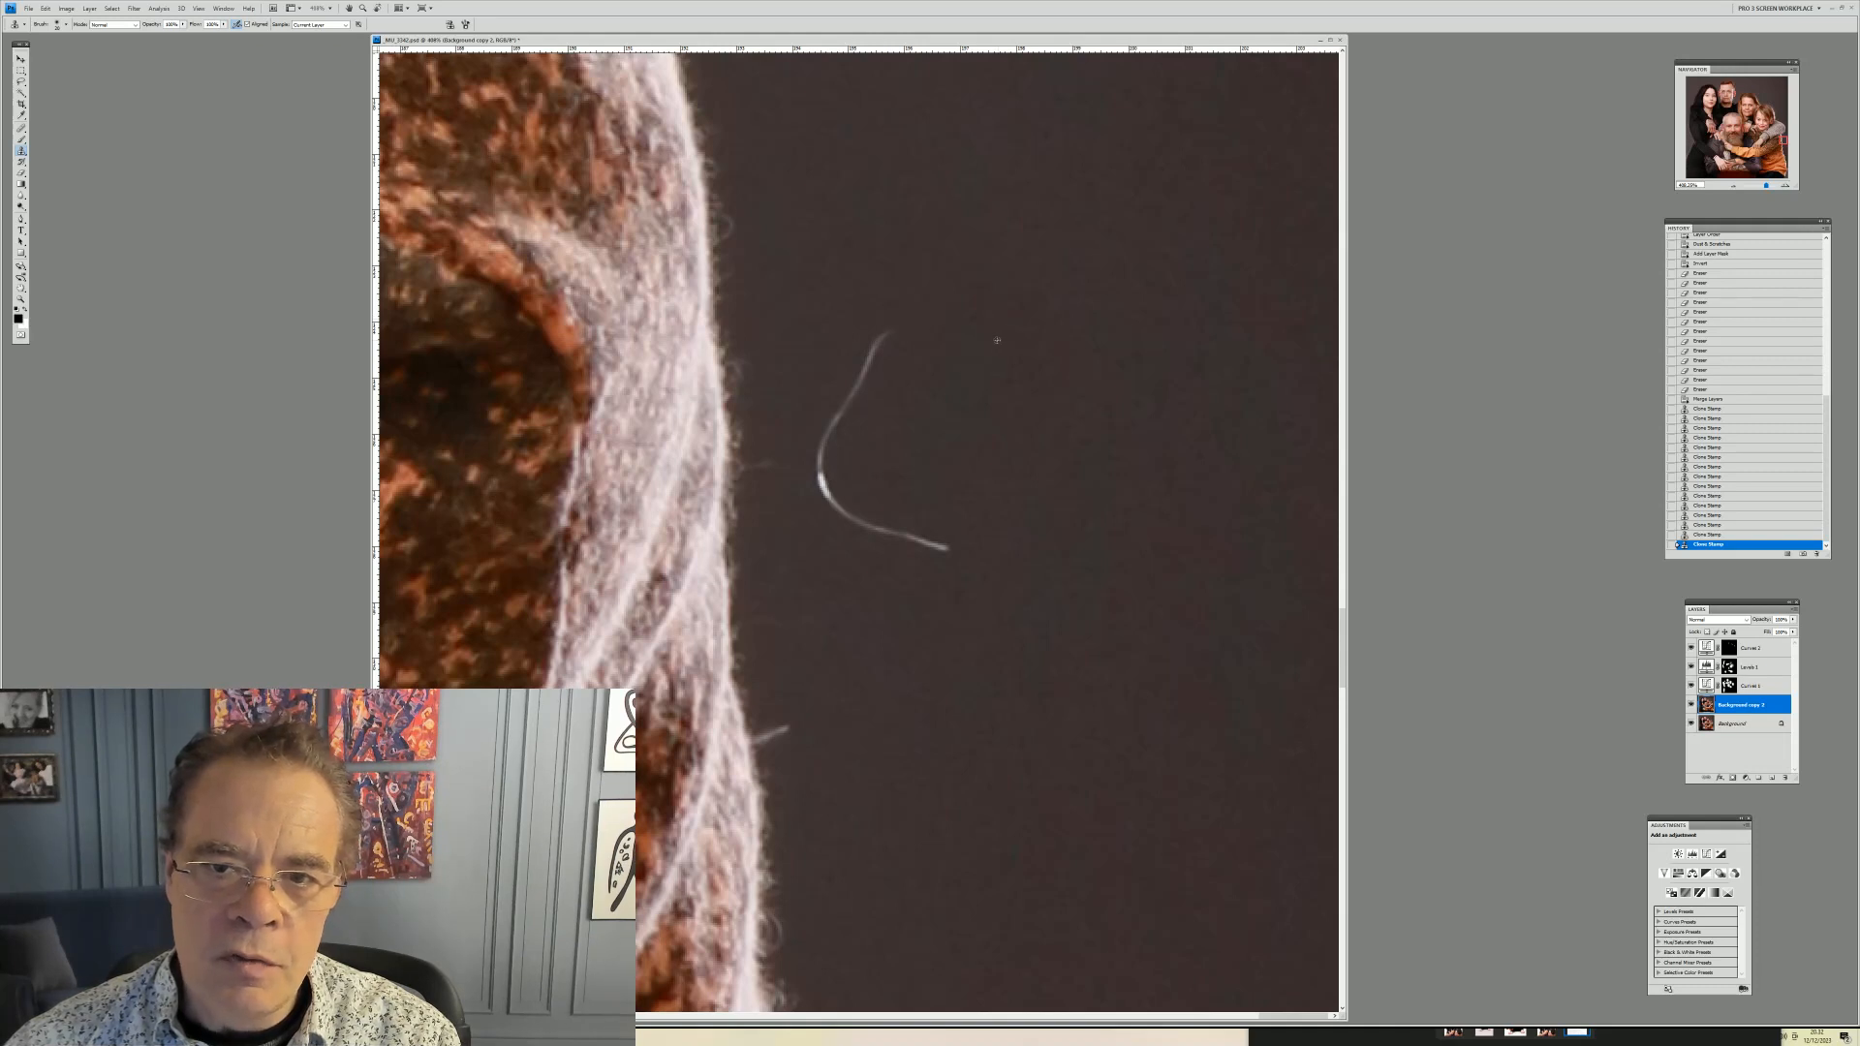
mouse_move(851, 387)
left_mouse_down()
mouse_move(822, 473)
mouse_move(851, 381)
left_mouse_up()
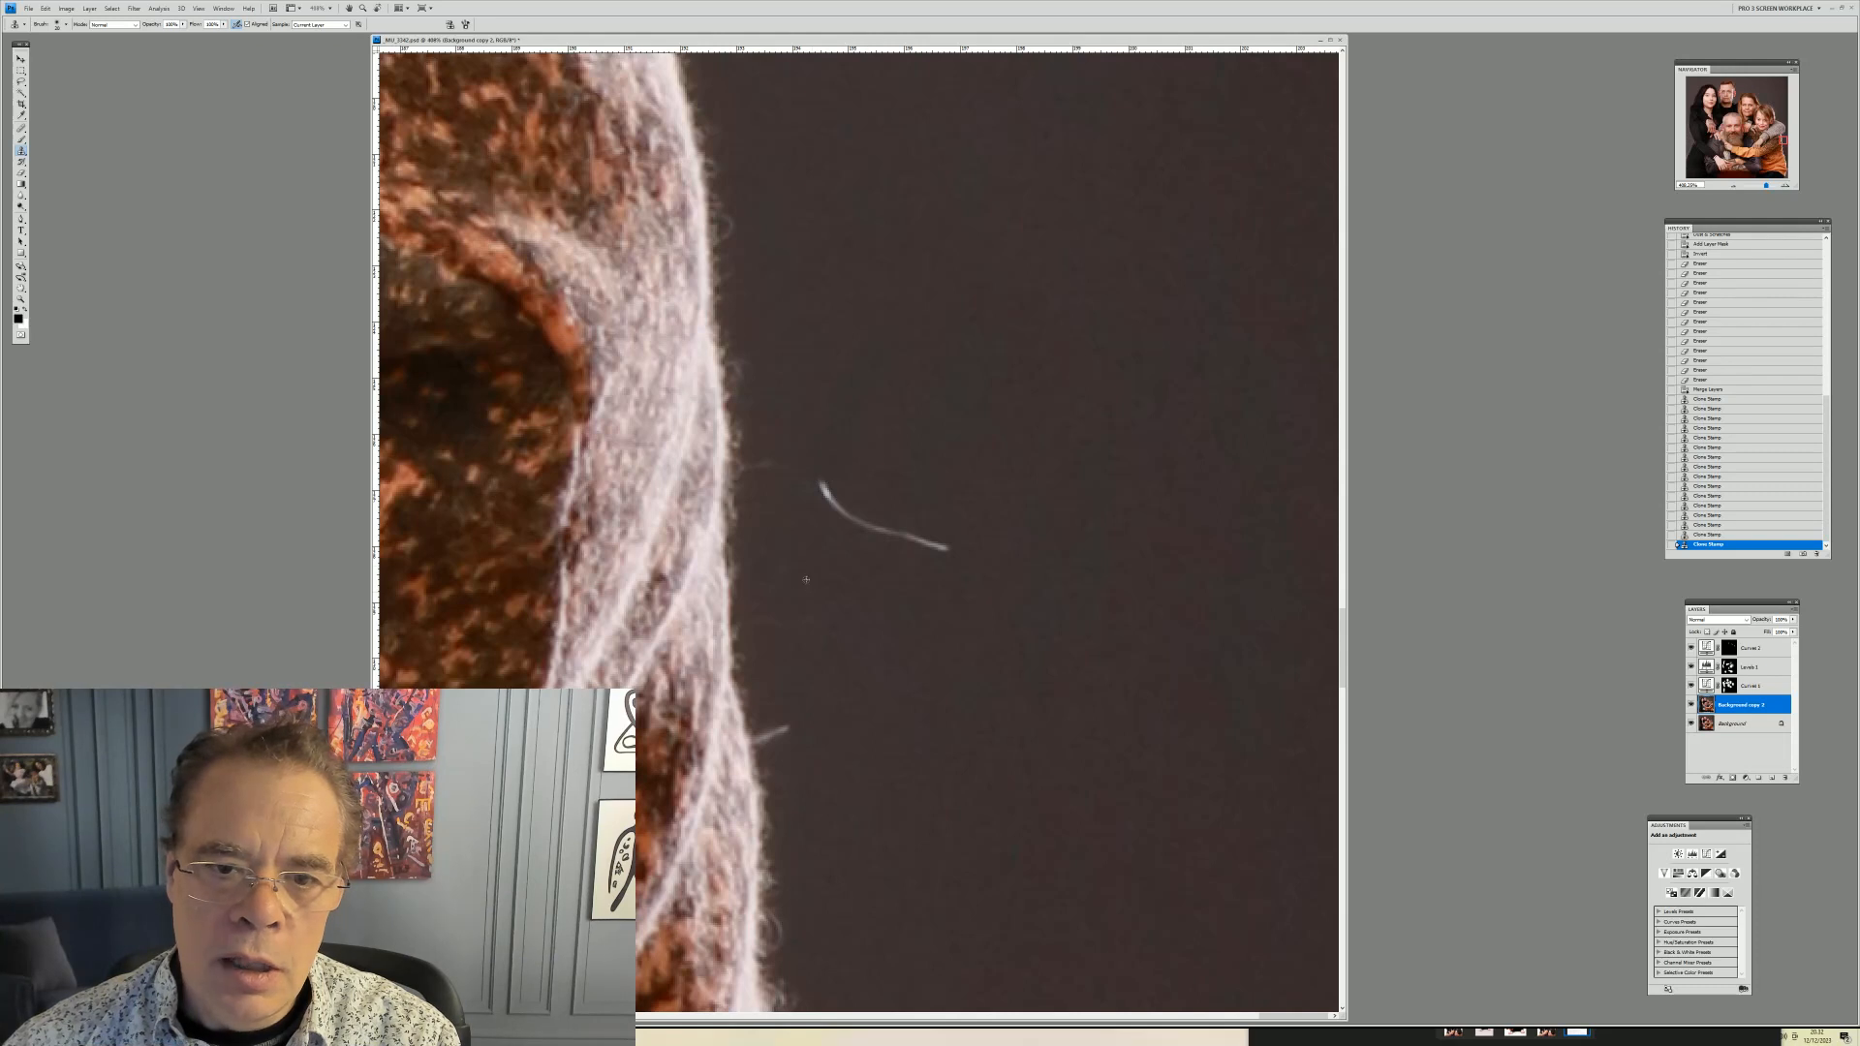
mouse_move(820, 500)
left_mouse_down()
mouse_move(950, 550)
mouse_move(922, 529)
left_mouse_up()
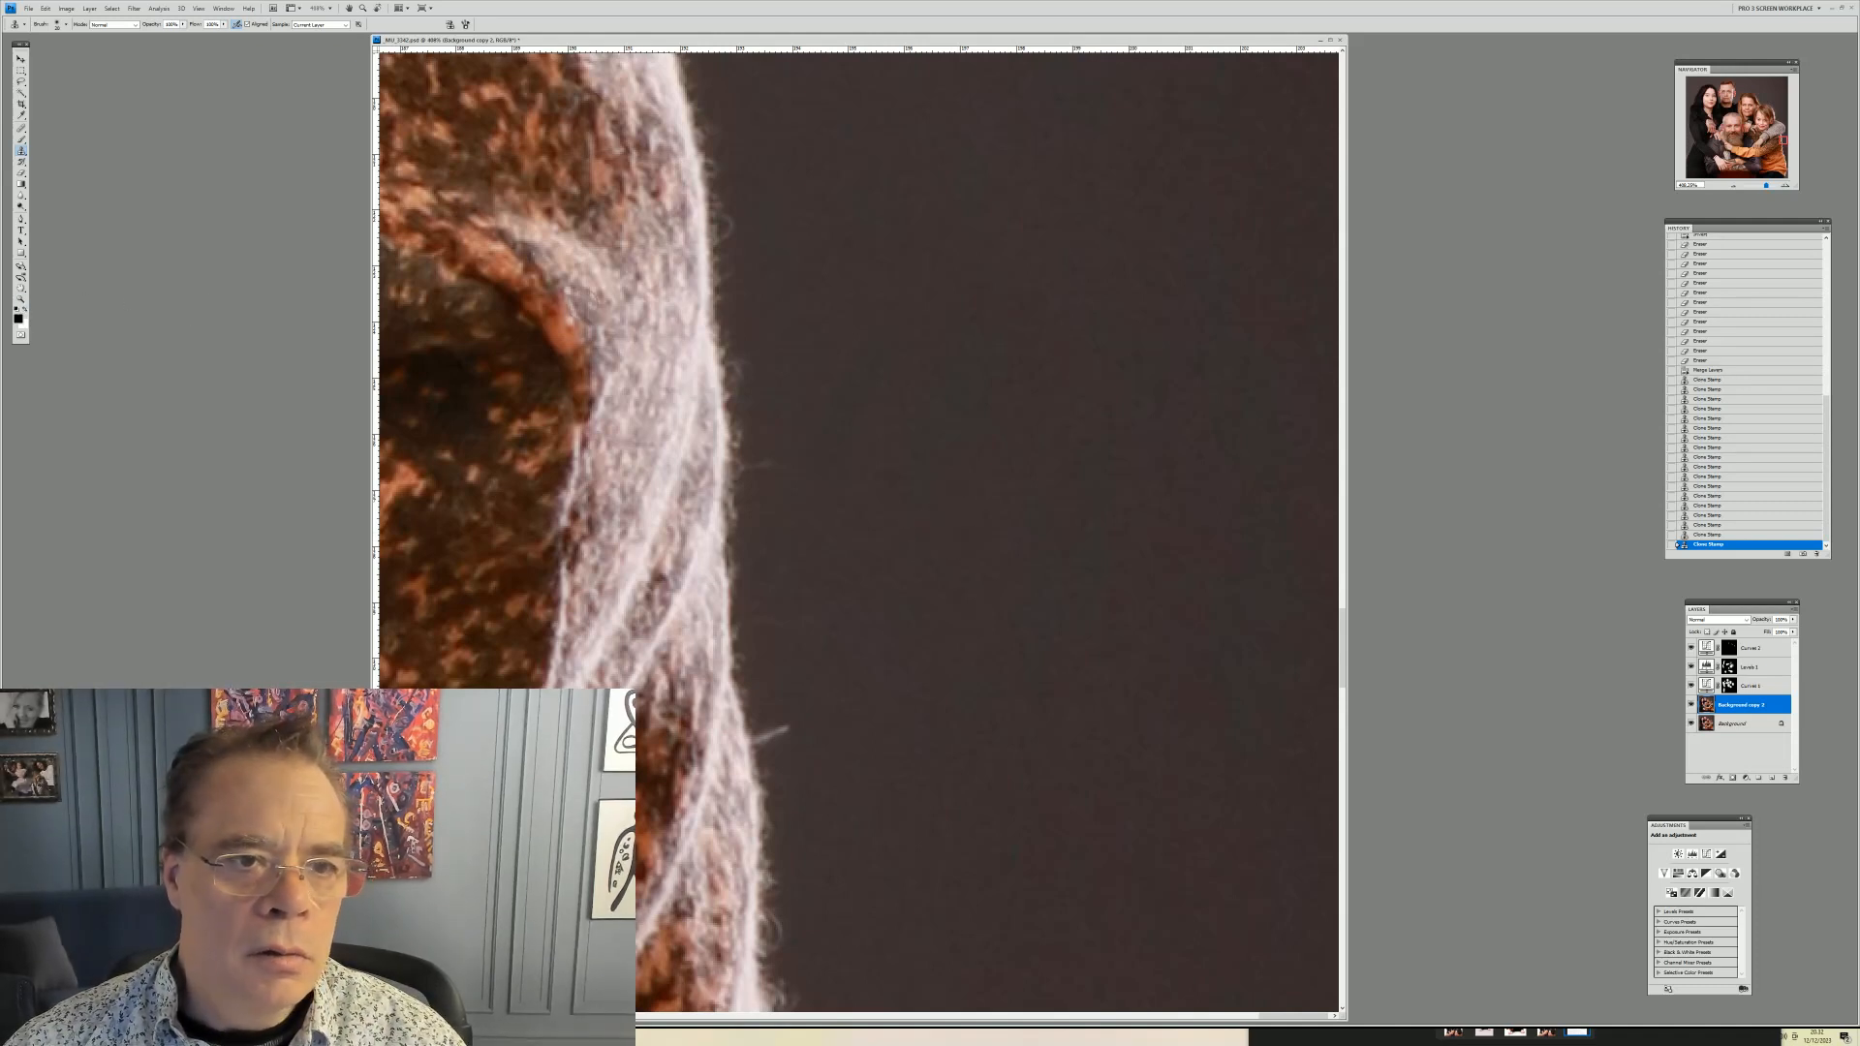
Inspect the portrait at full view and zoomed in on the boy's arm, father's face and lap for remaining dust
right_click(658, 315)
left_click(21, 299)
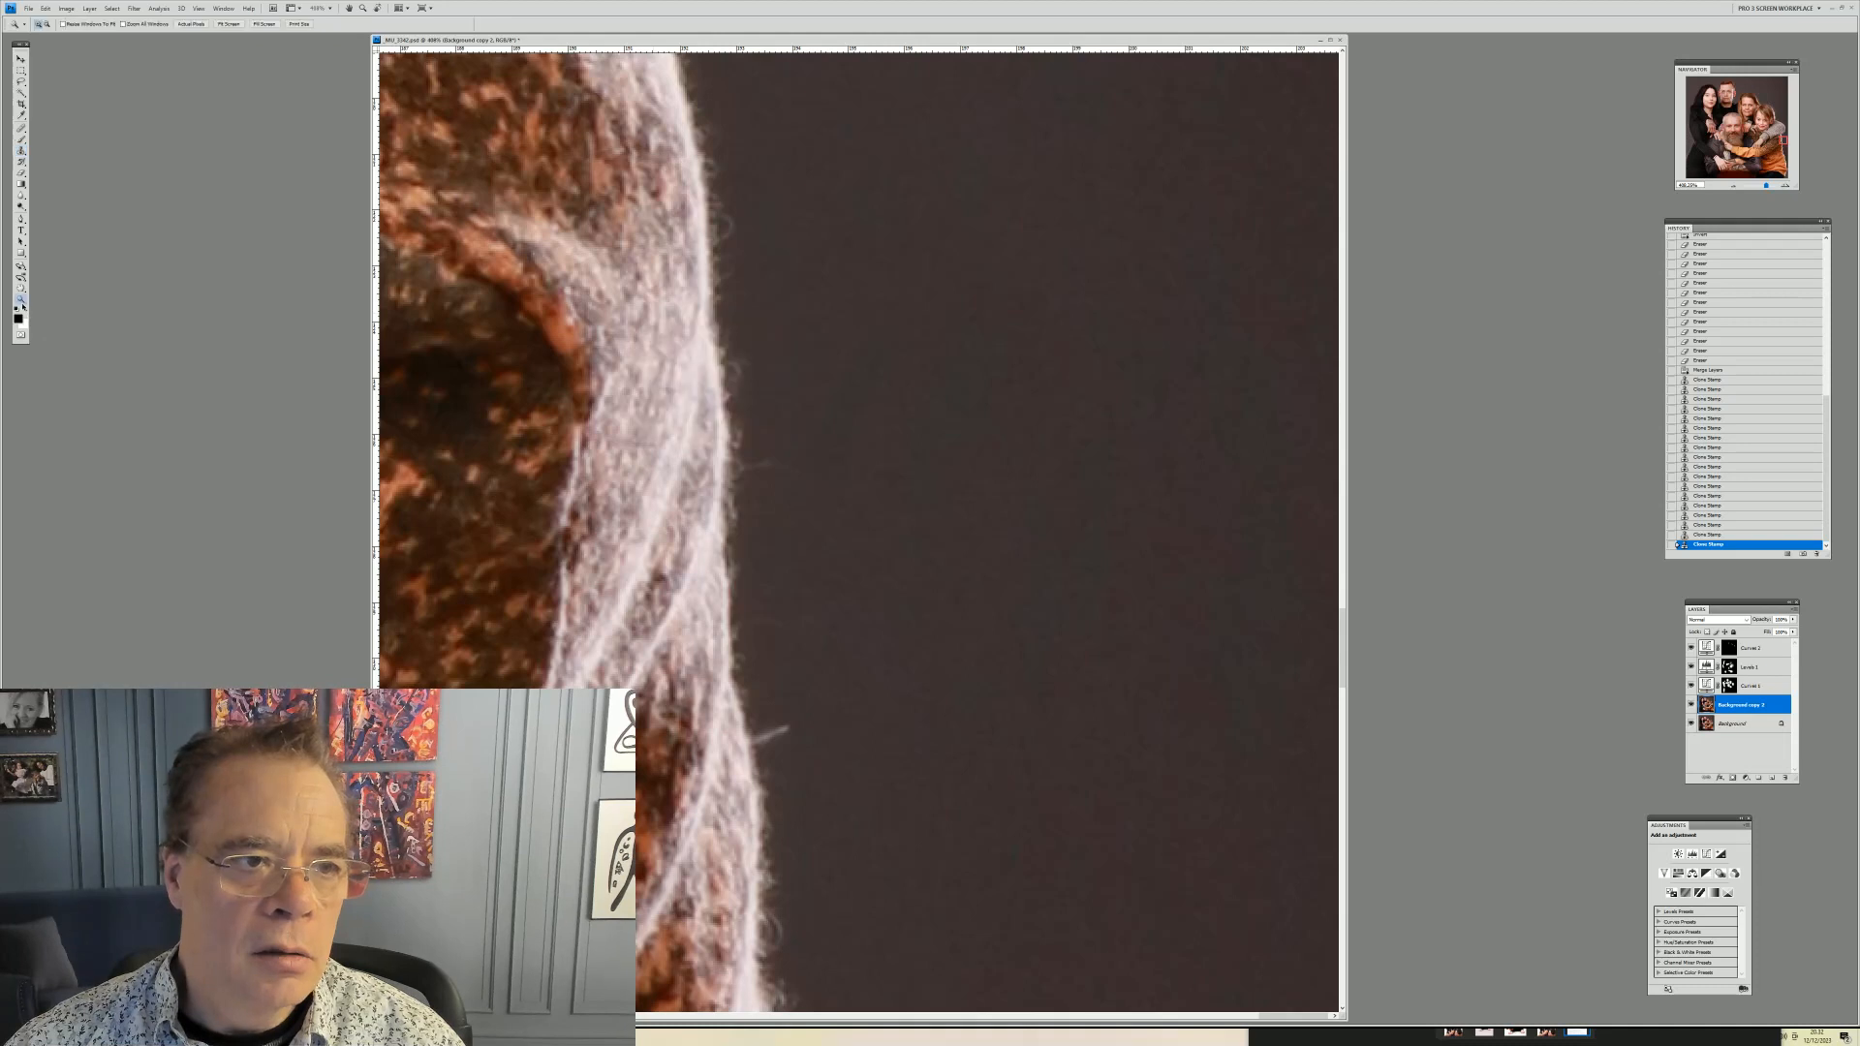
right_click(706, 332)
left_click(733, 345)
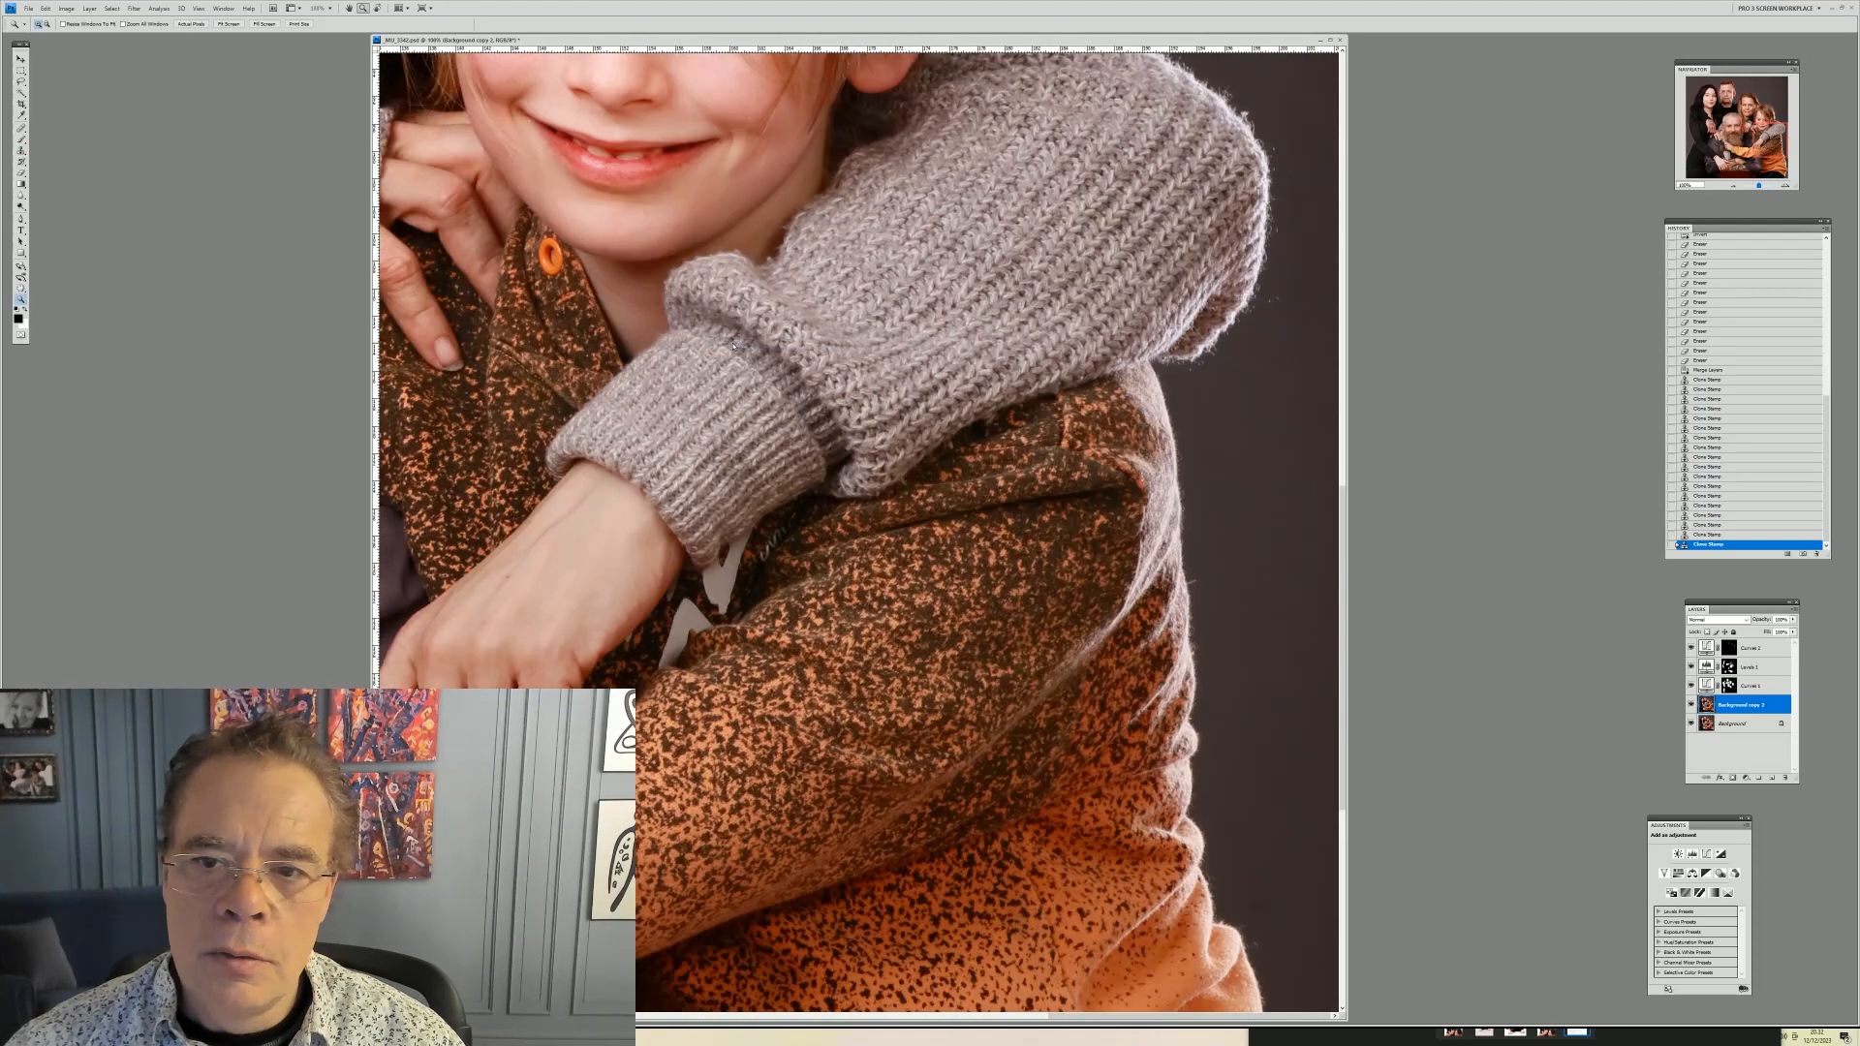
right_click(814, 309)
left_click(826, 316)
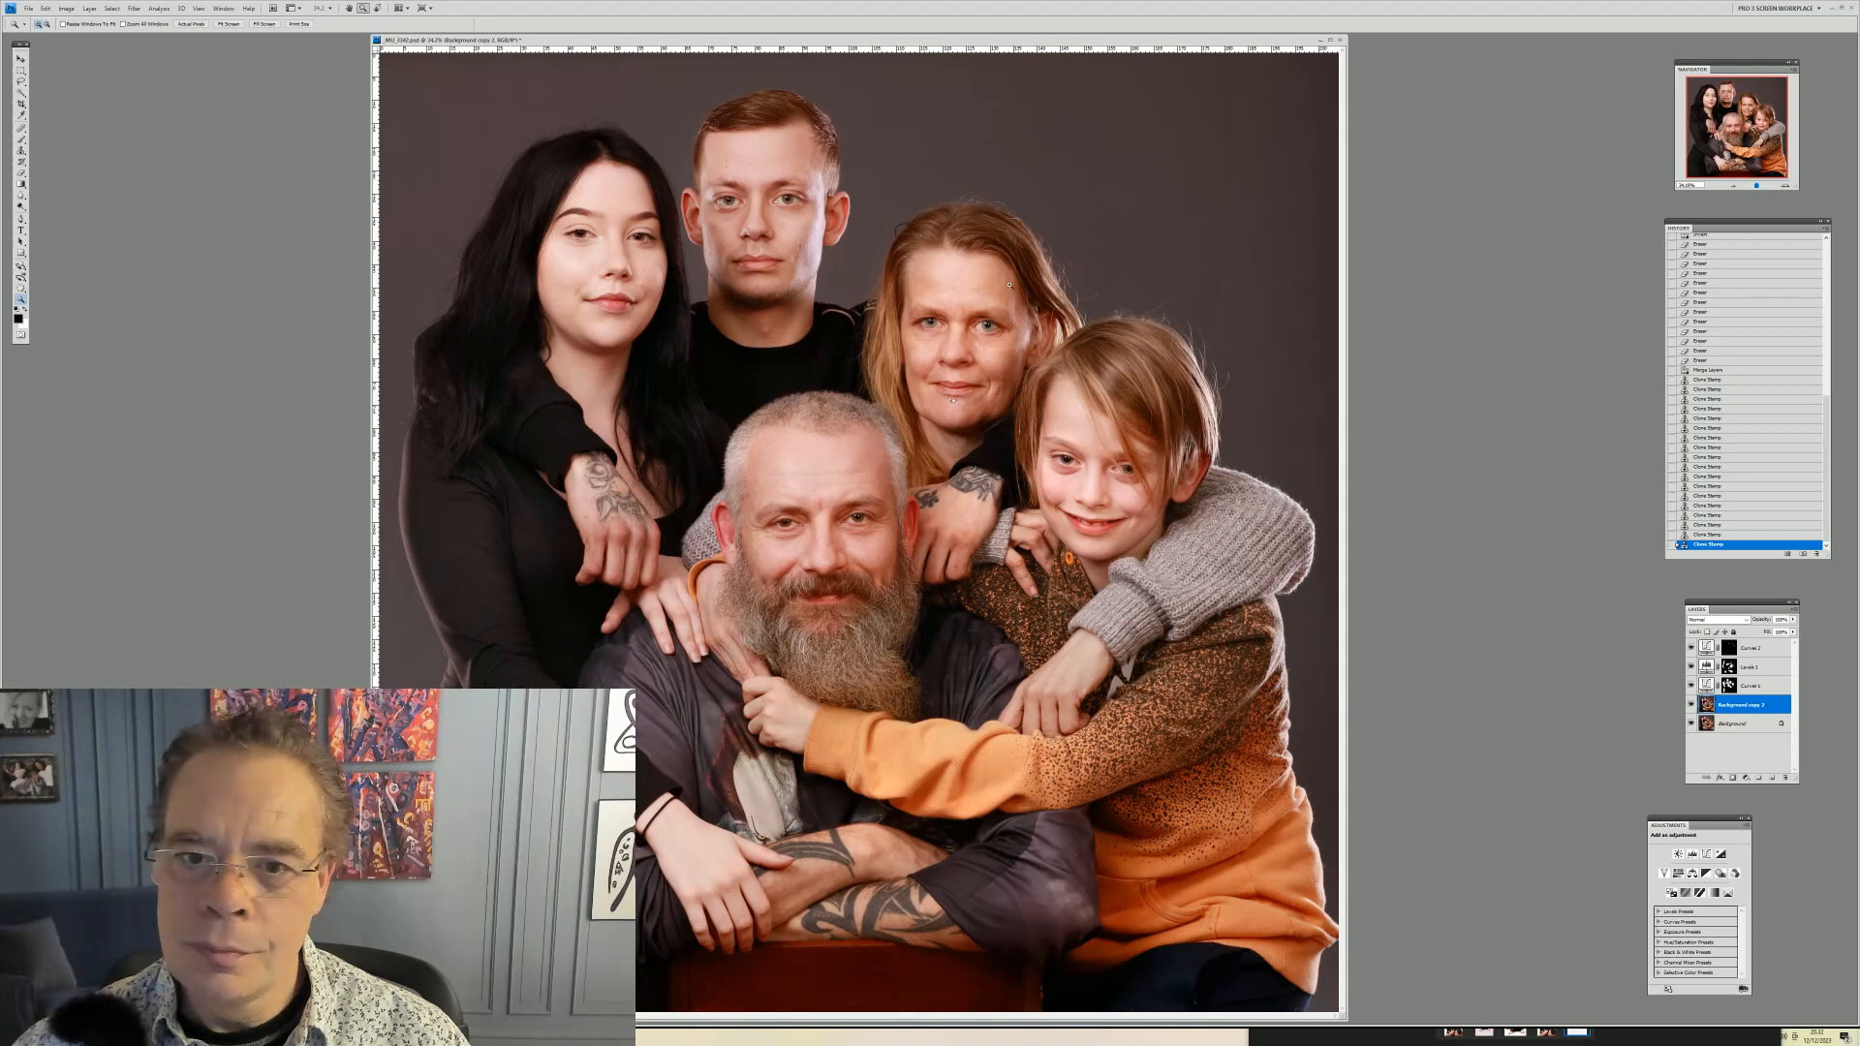
right_click(949, 306)
left_click(978, 320)
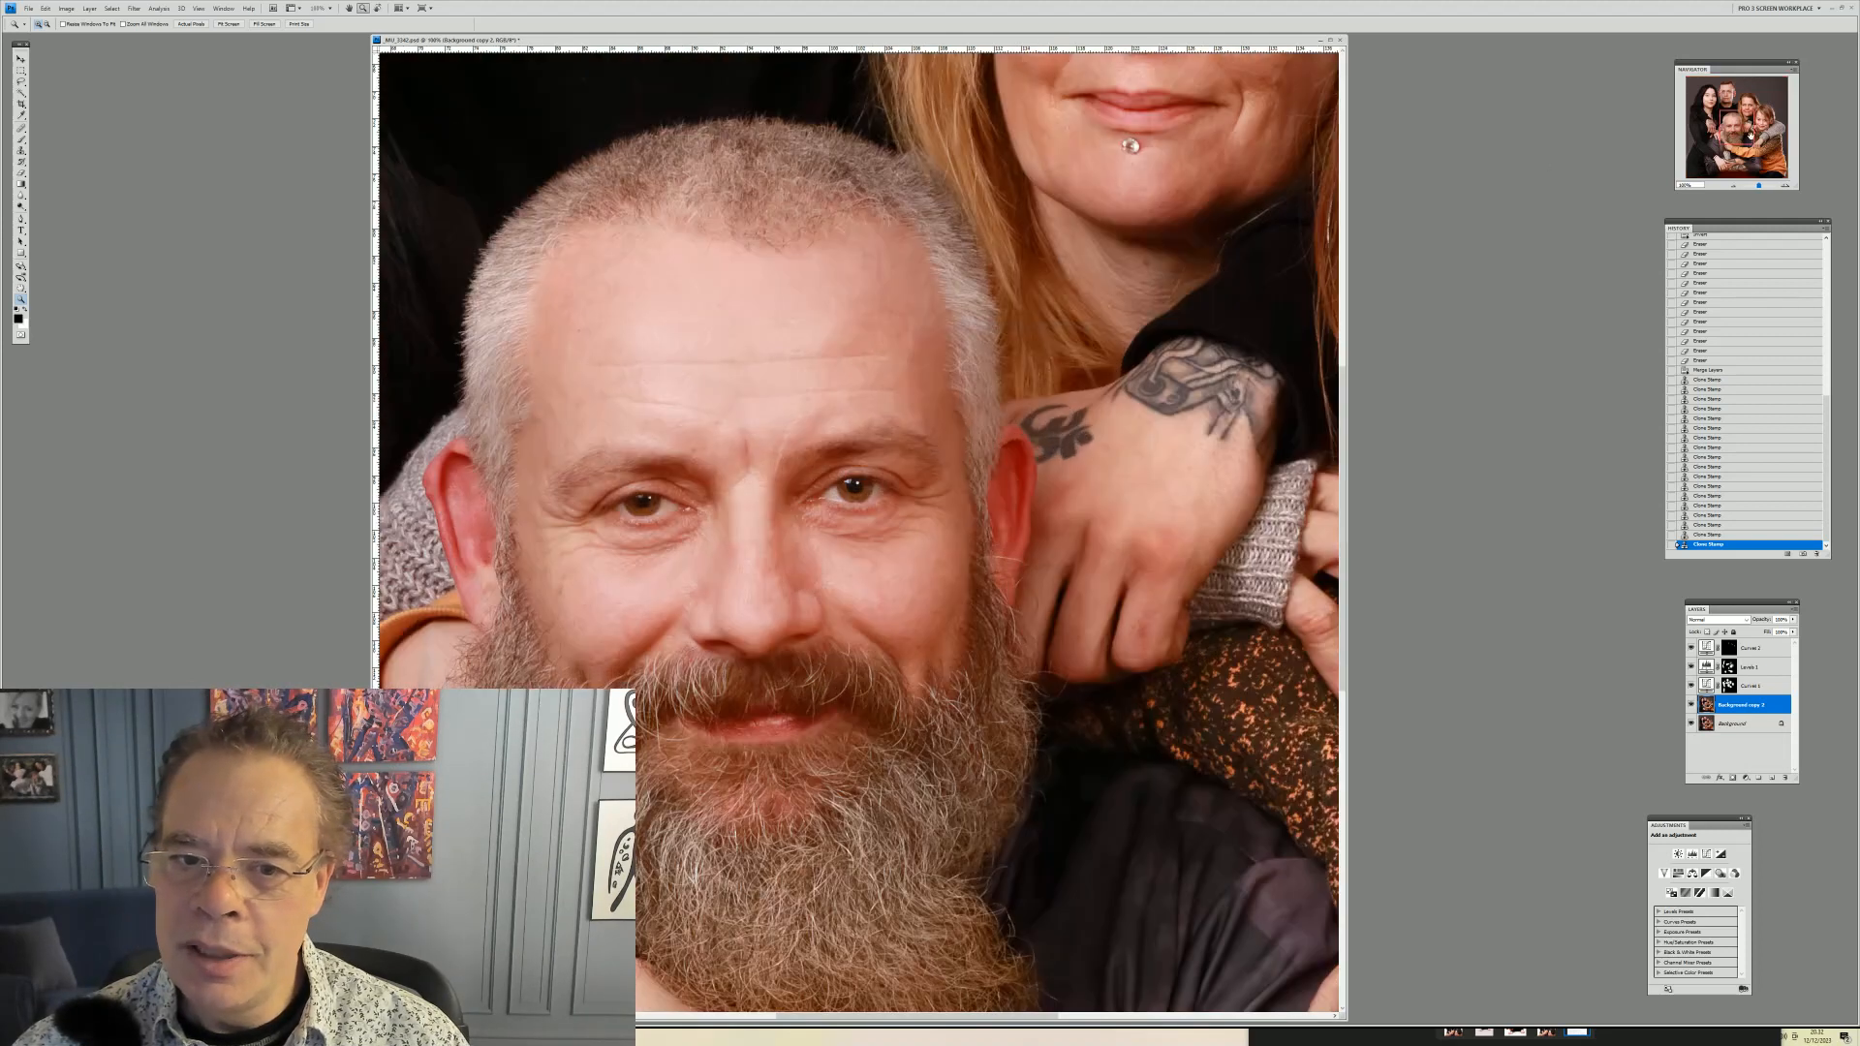
mouse_move(1727, 126)
left_mouse_down()
mouse_move(1764, 120)
mouse_move(1768, 155)
mouse_move(1681, 157)
mouse_move(1683, 93)
mouse_move(1723, 96)
mouse_move(1706, 110)
mouse_move(1731, 111)
mouse_move(1722, 149)
left_mouse_up()
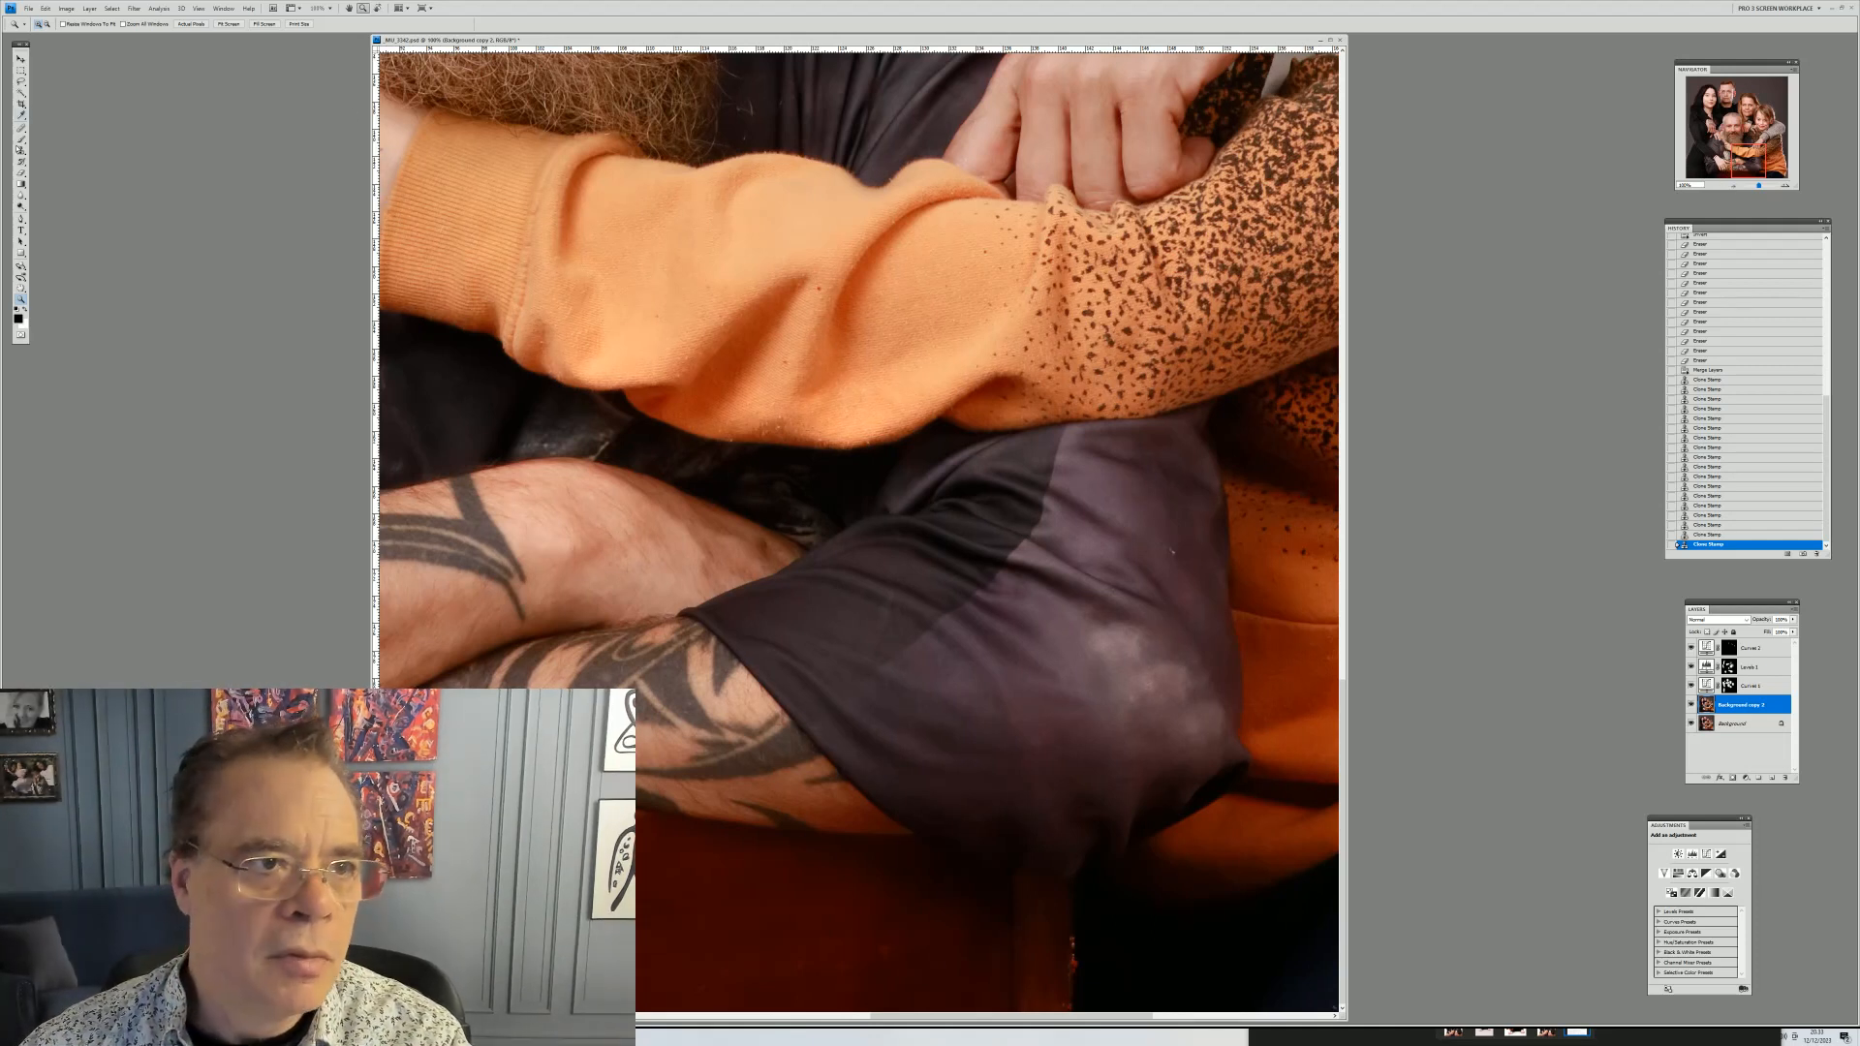
Clone out dust specks on the father's dark shirt below the boy's orange sleeve with a resized brush
key("s")
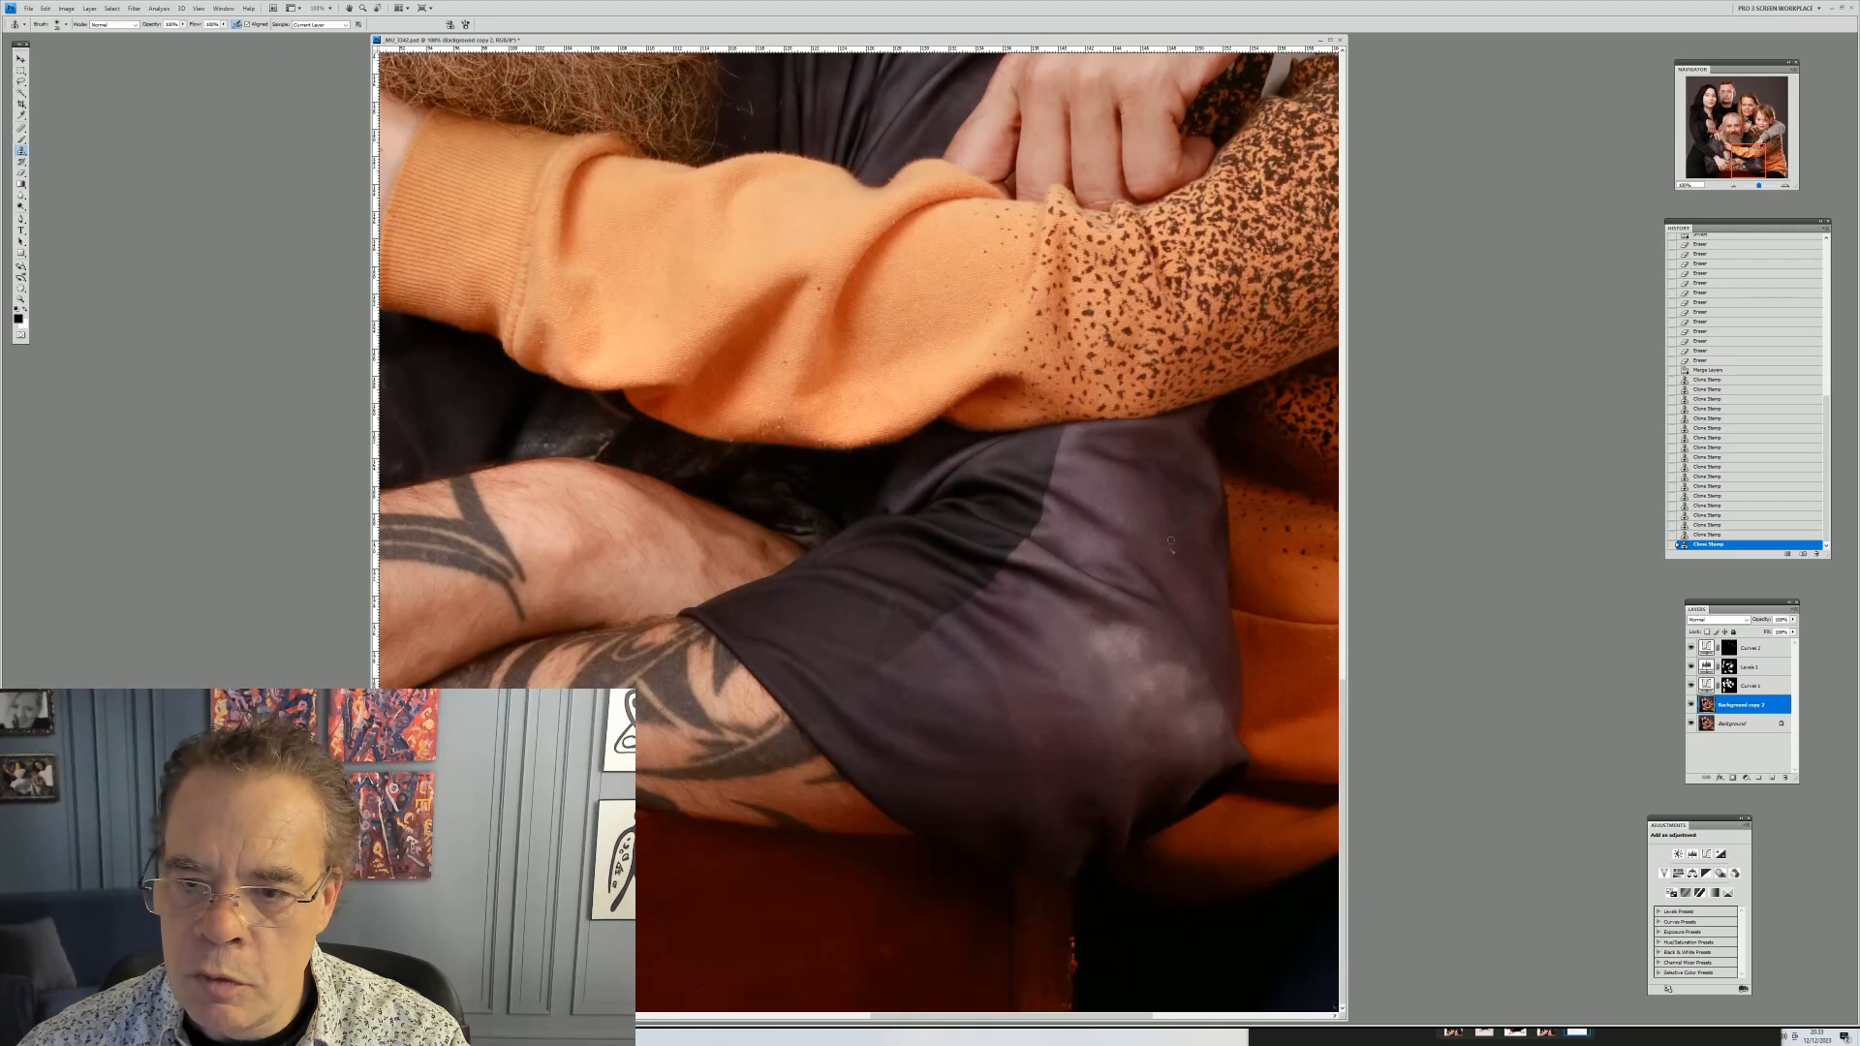
left_click(1173, 551)
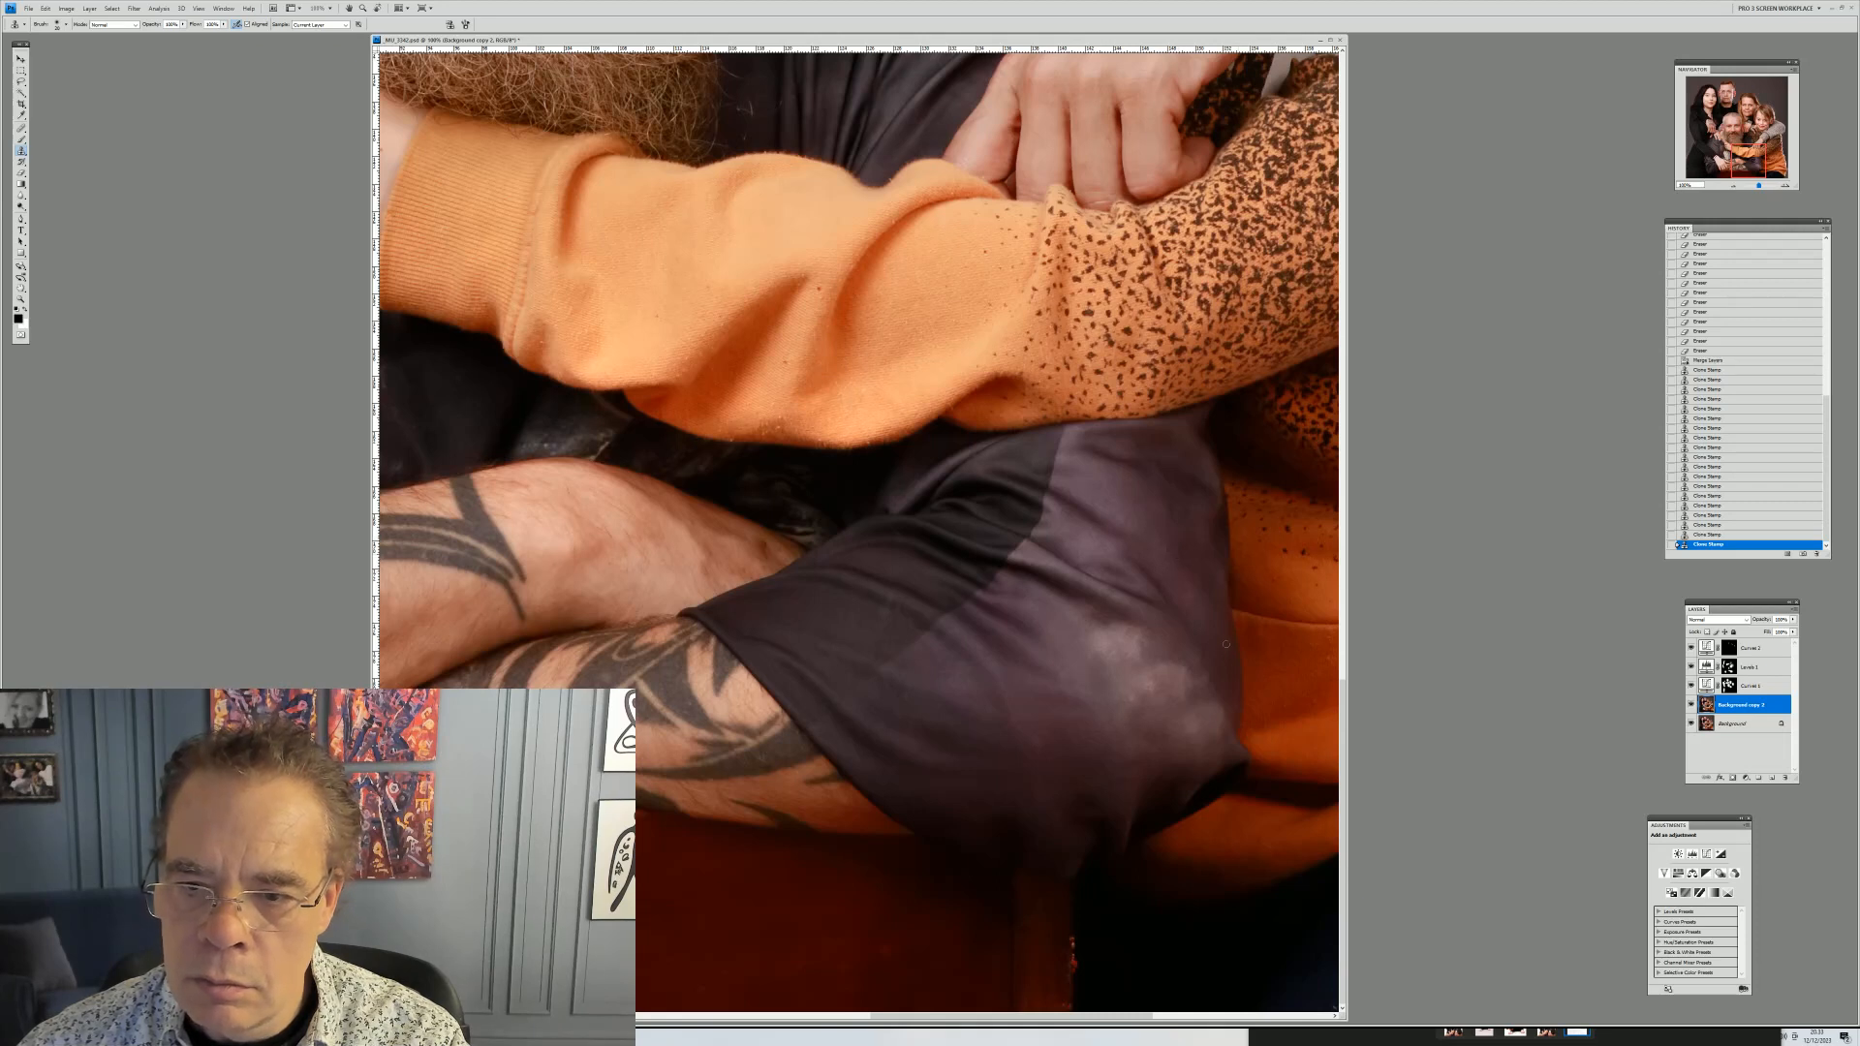
right_click(1073, 957)
left_click(1111, 911)
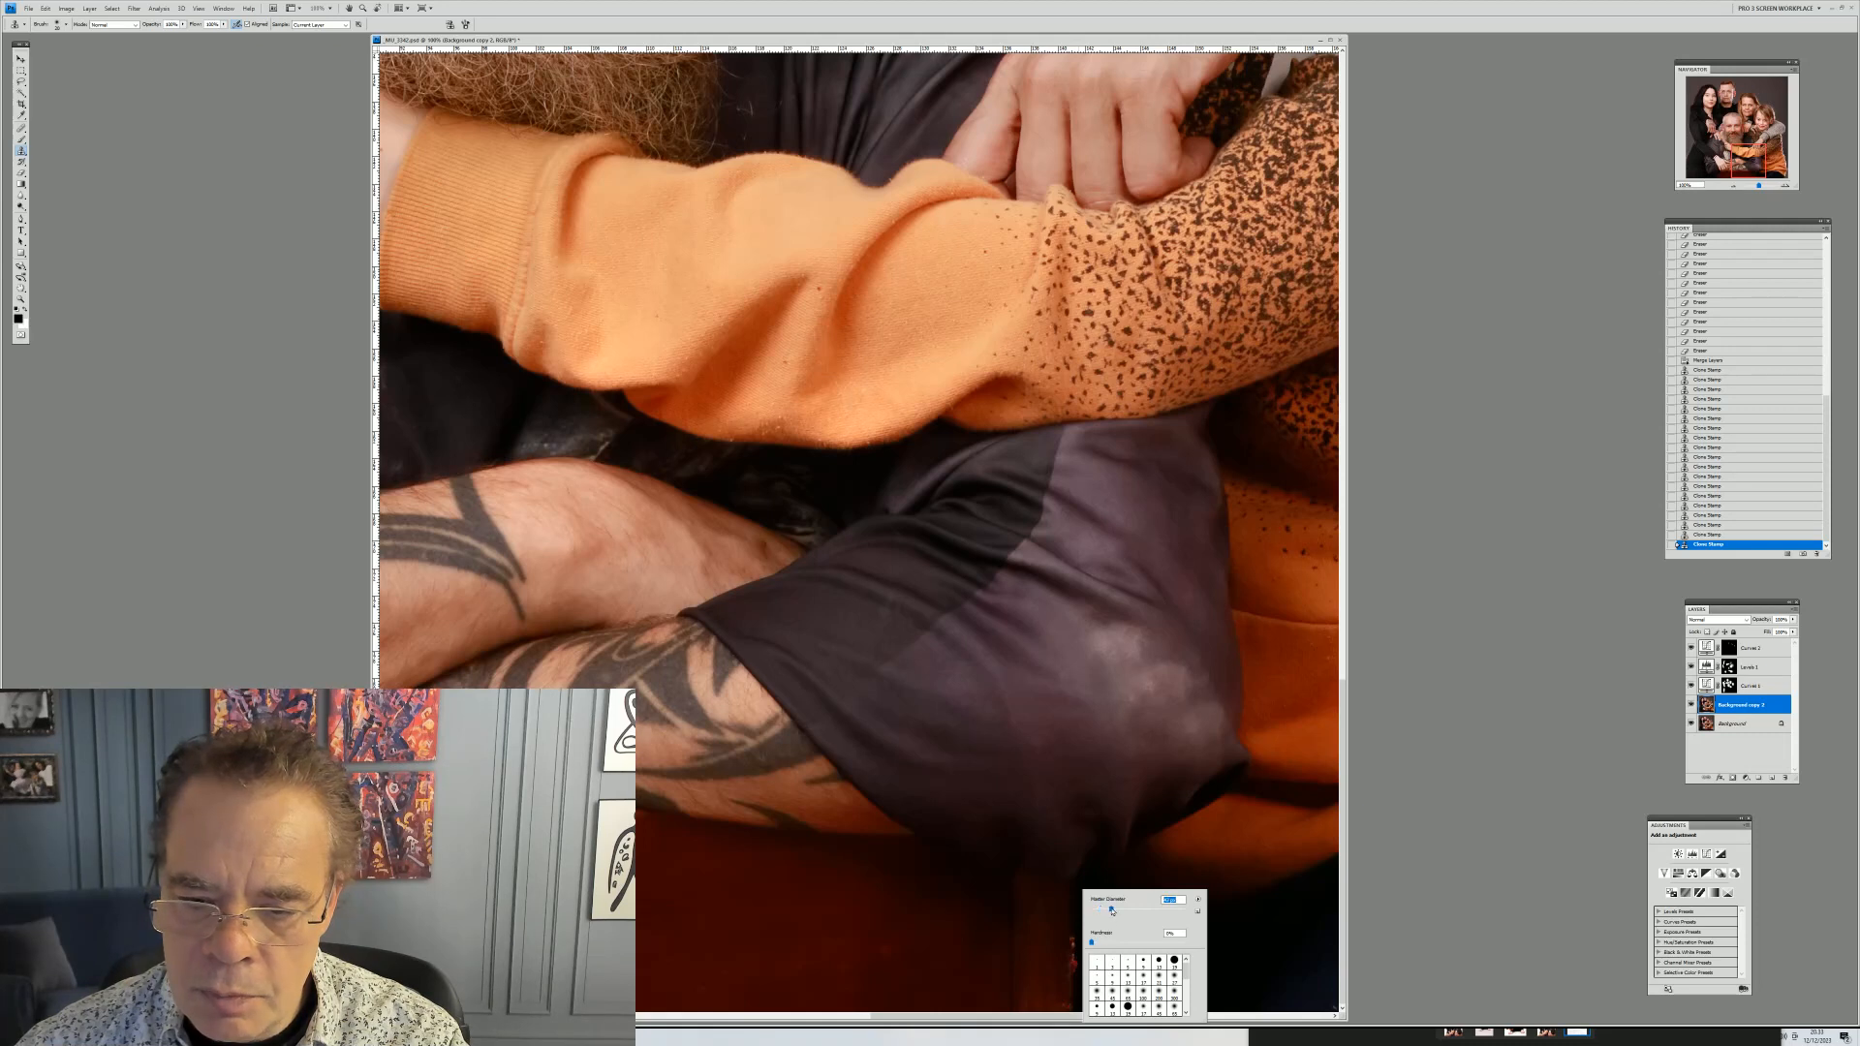
left_click(1073, 983, "alt")
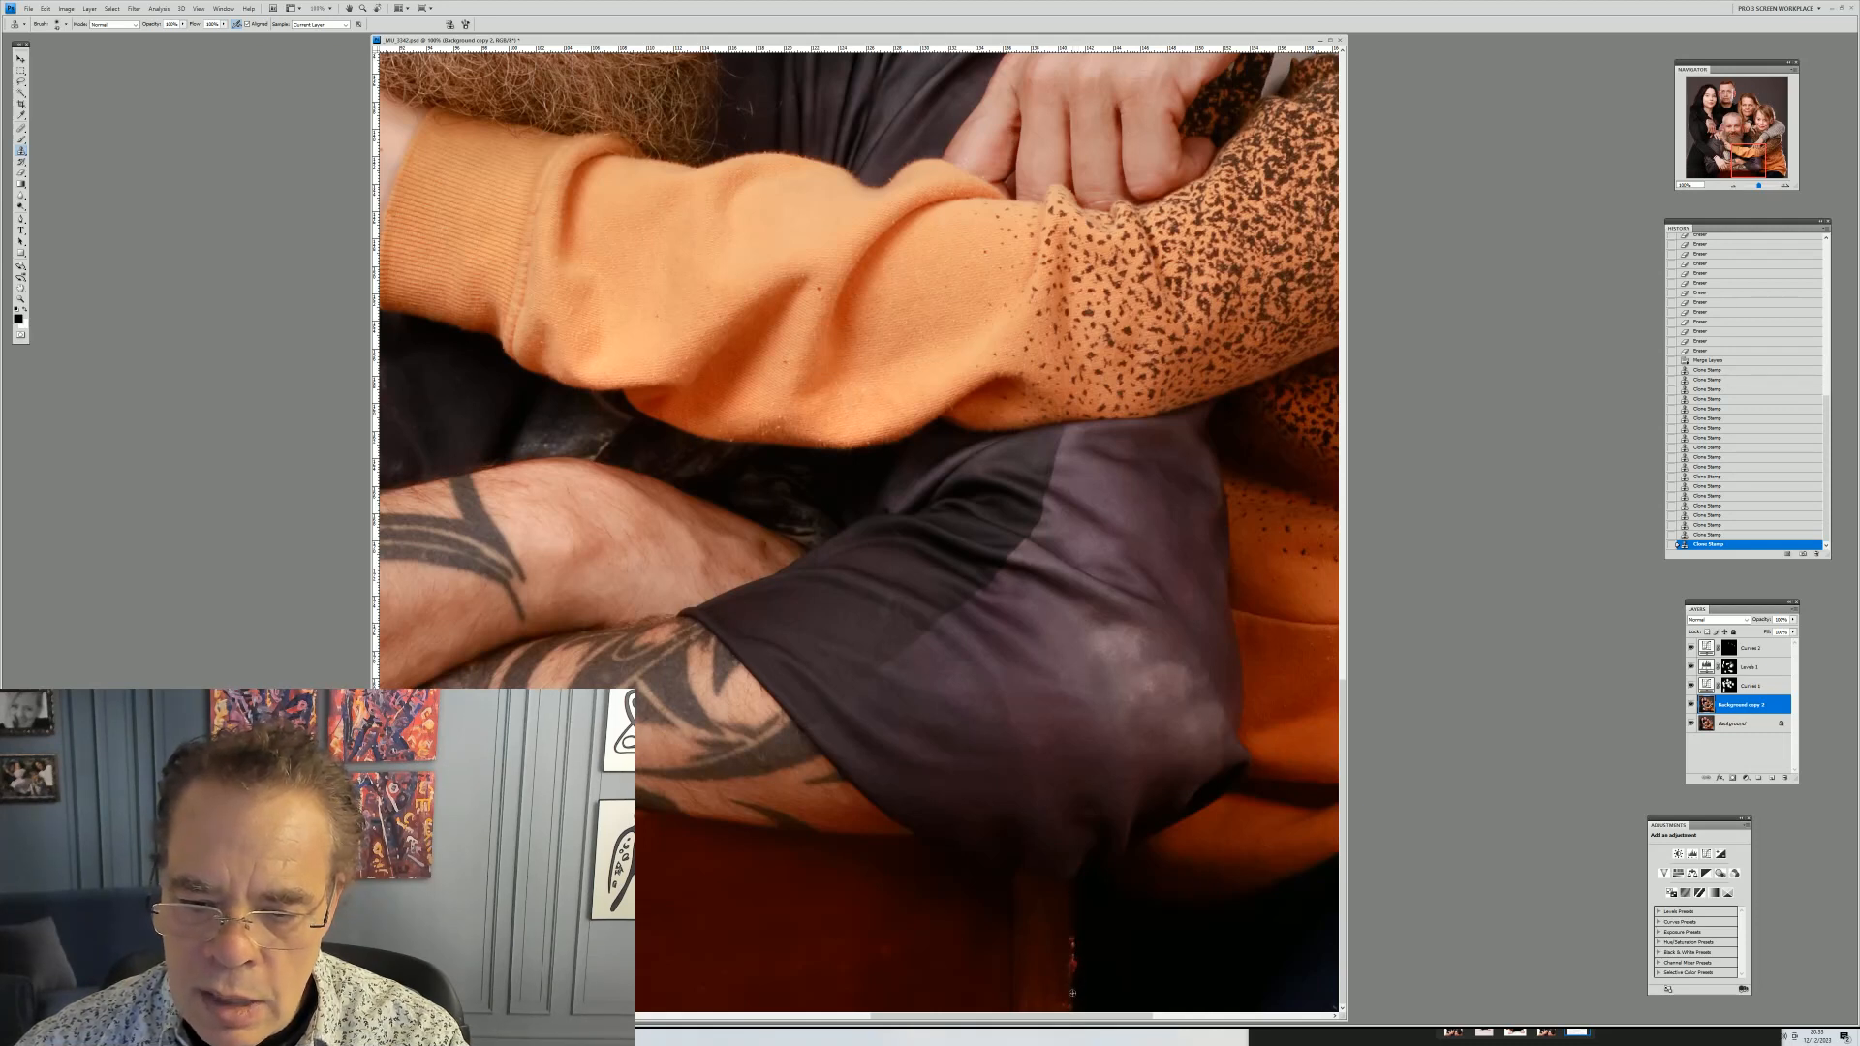
left_click(1075, 957)
left_click(1077, 957)
left_click(1073, 942)
left_click(1078, 936)
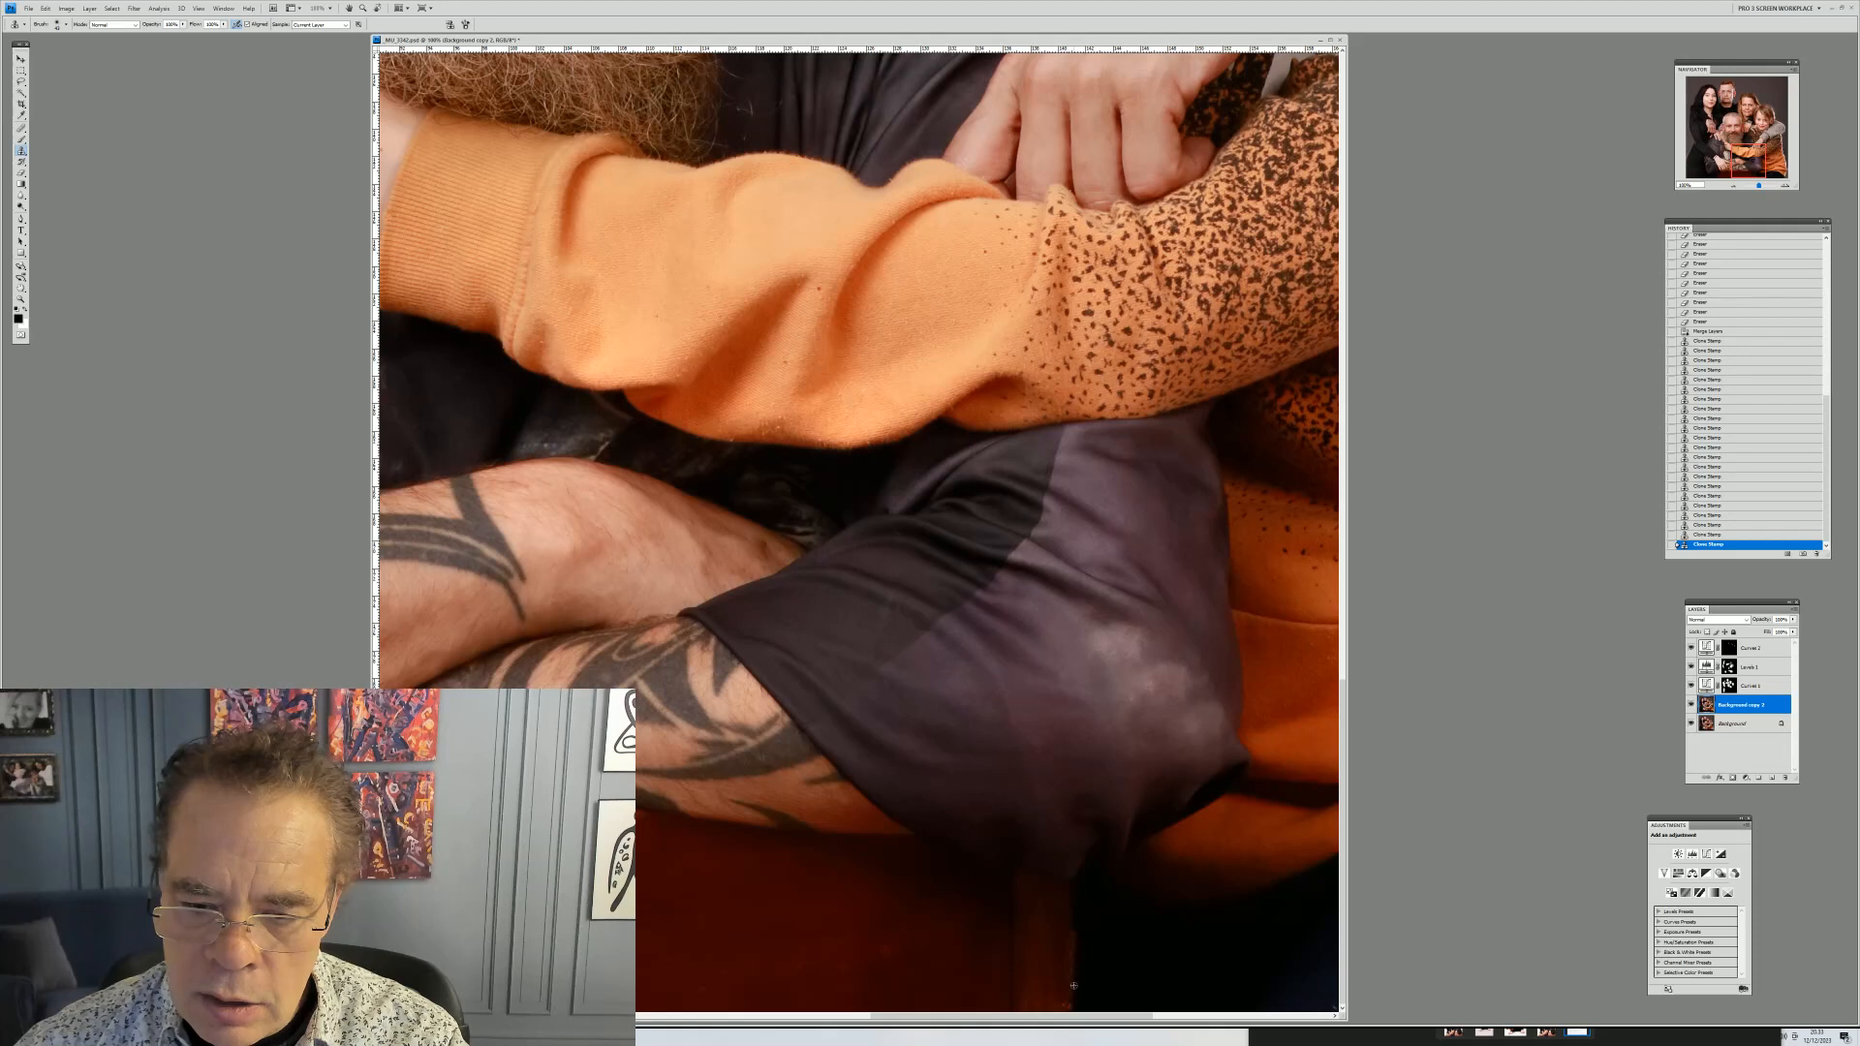
left_click(1063, 997)
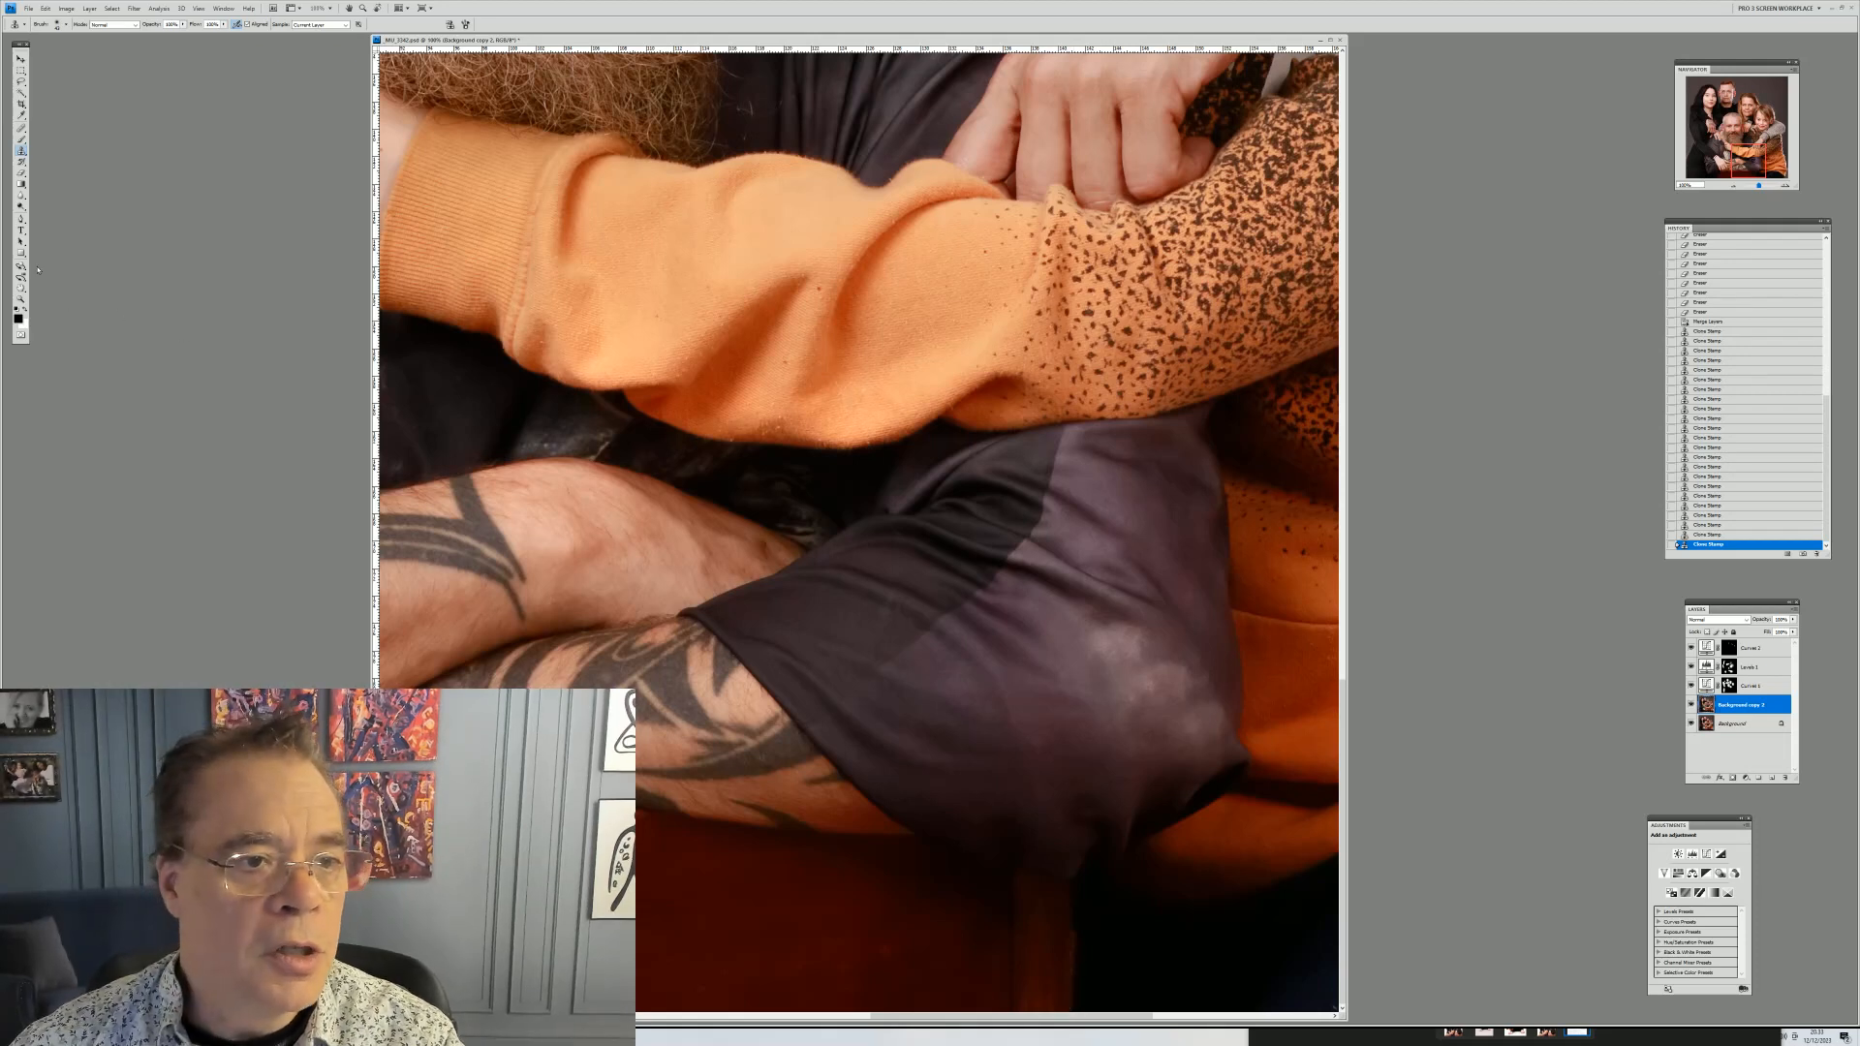
Zoom out to fit the whole portrait on screen
left_click(20, 298)
right_click(566, 339)
left_click(590, 345)
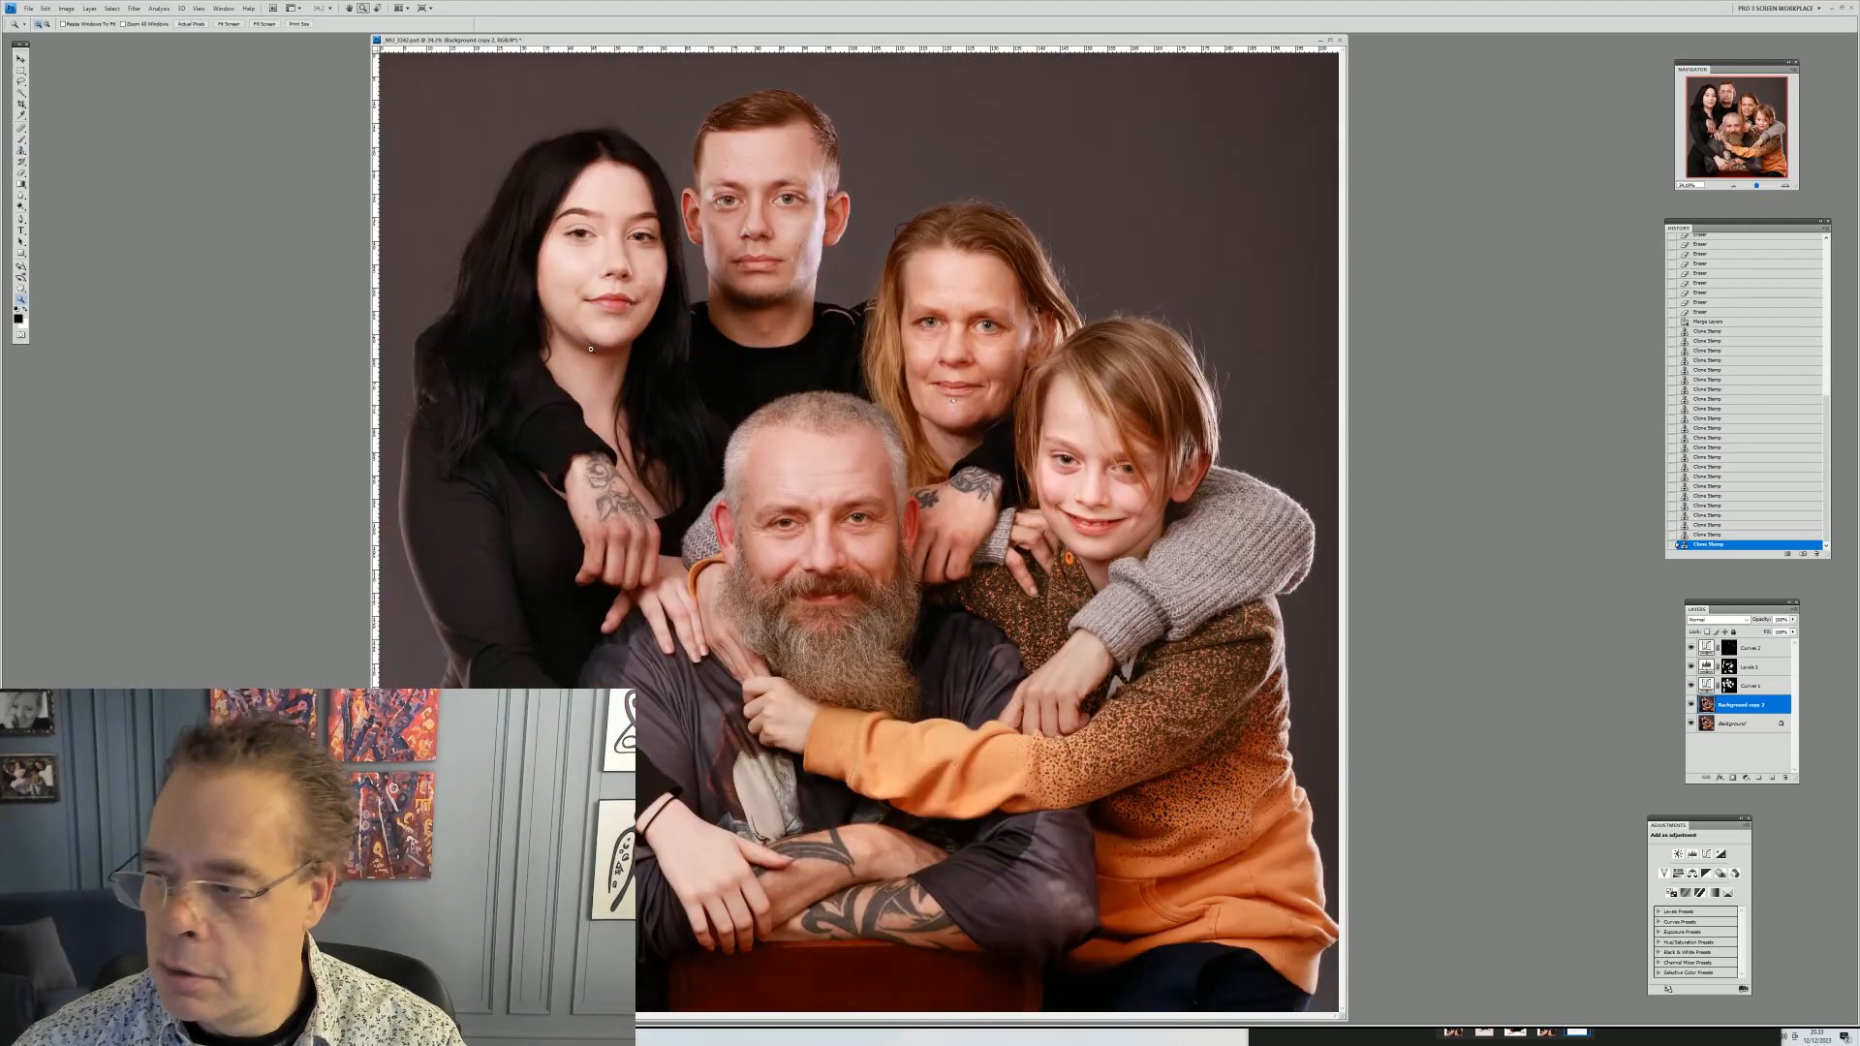